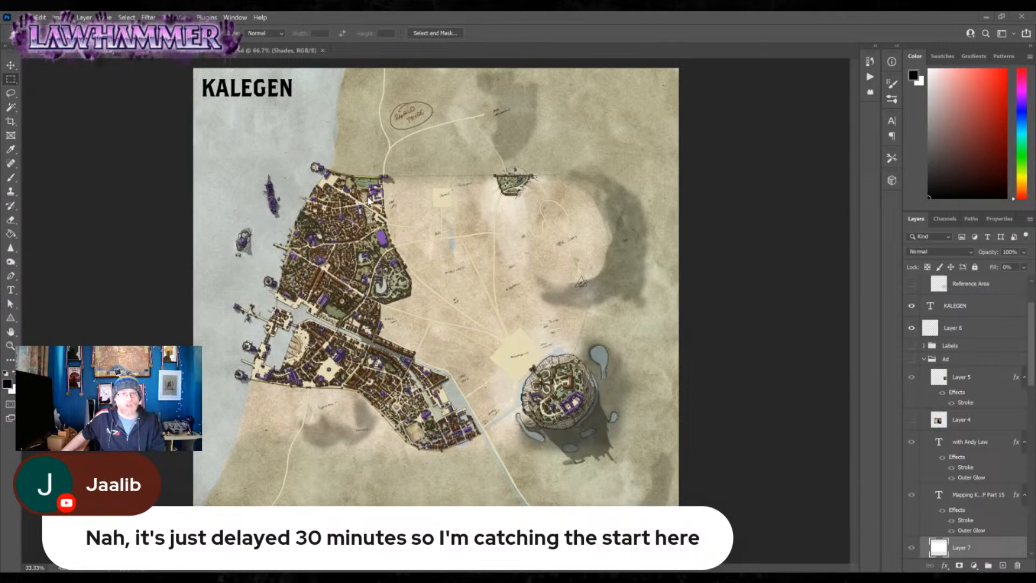
# - Examine the palace plot, the Menagerie label and the surrounding empty land on the Kalegen map up close
pyautogui.click(11, 346)
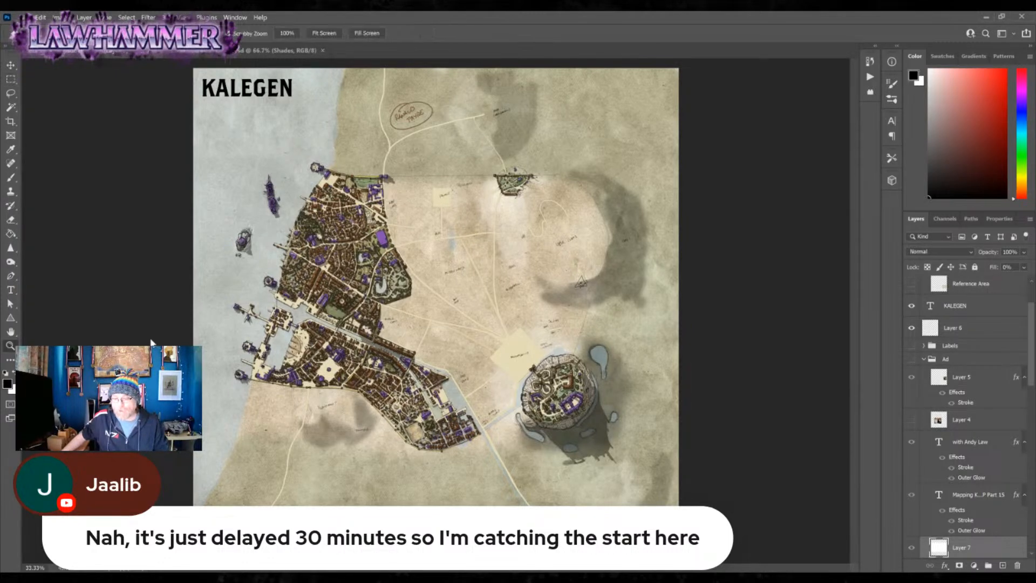
pyautogui.click(450, 192)
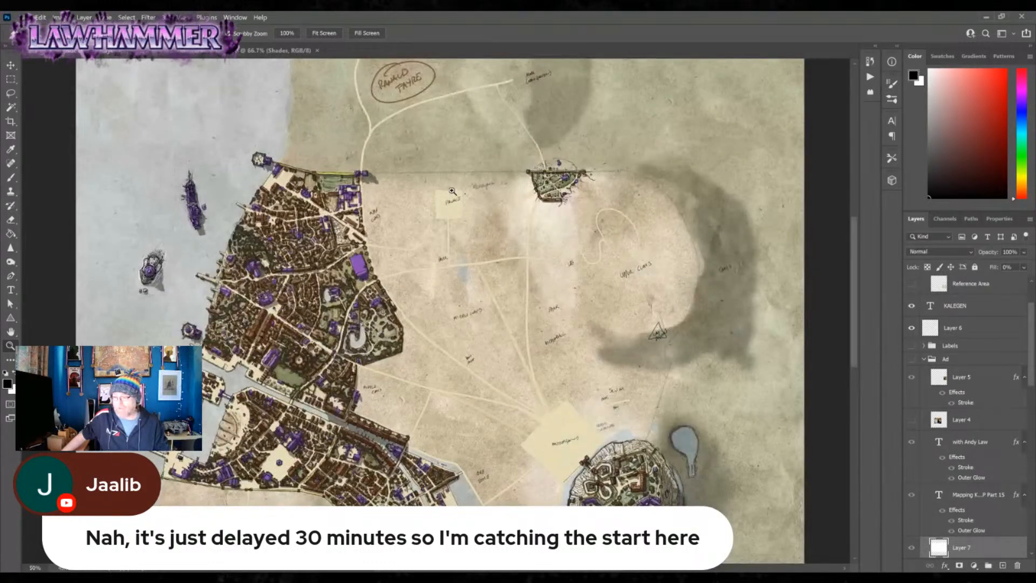
pyautogui.click(452, 191)
pyautogui.click(452, 191)
pyautogui.click(452, 191)
pyautogui.moveTo(453, 194); pyautogui.dragTo(450, 249)
pyautogui.click(465, 291)
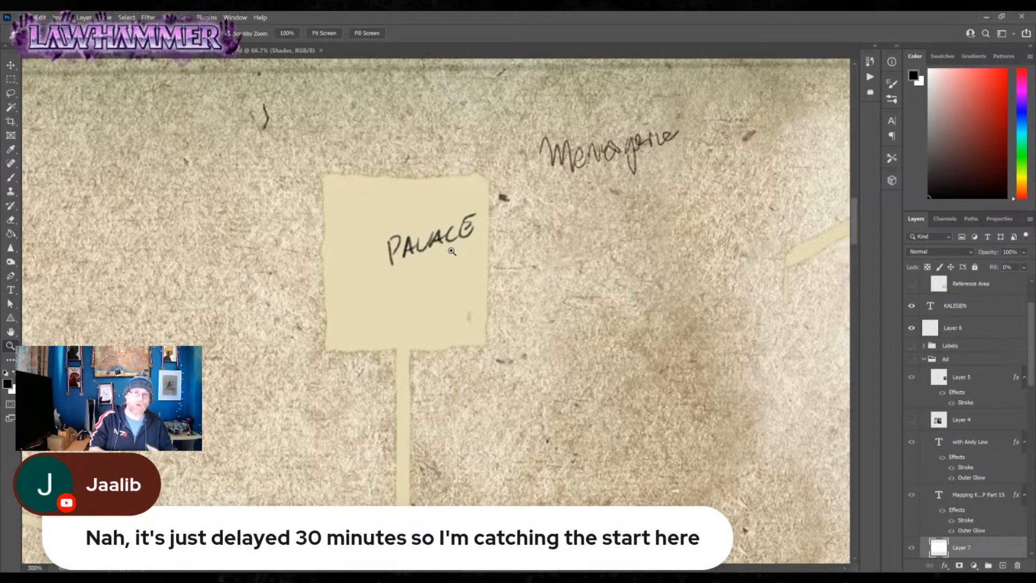
pyautogui.rightClick(335, 324)
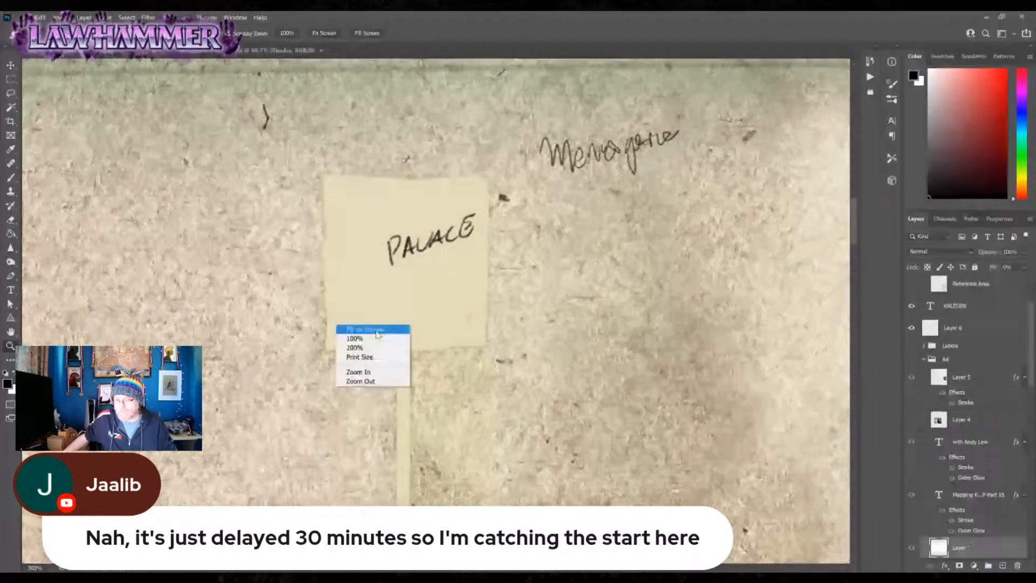
pyautogui.click(356, 328)
pyautogui.scroll(1, 302, 275)
pyautogui.scroll(6, 303, 276)
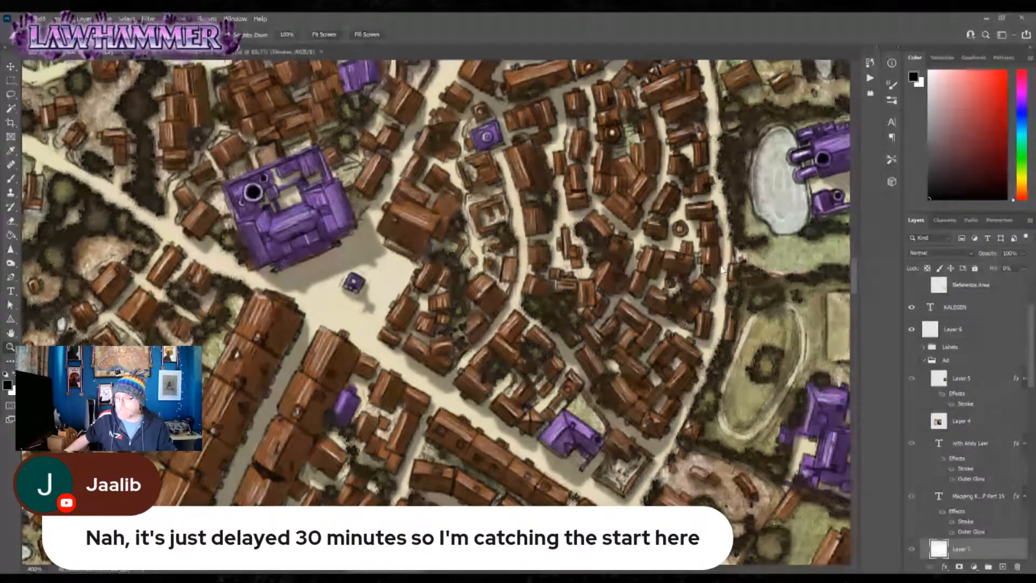
pyautogui.hotkey('ctrl', '0')
pyautogui.click(471, 183)
pyautogui.click(471, 183)
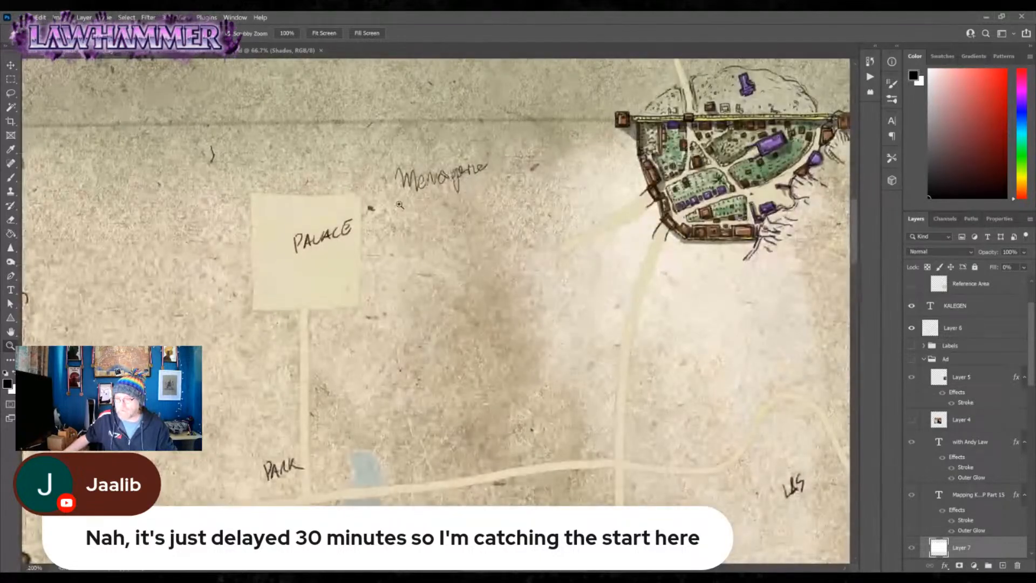
pyautogui.click(348, 190)
pyautogui.moveTo(407, 306); pyautogui.dragTo(495, 242)
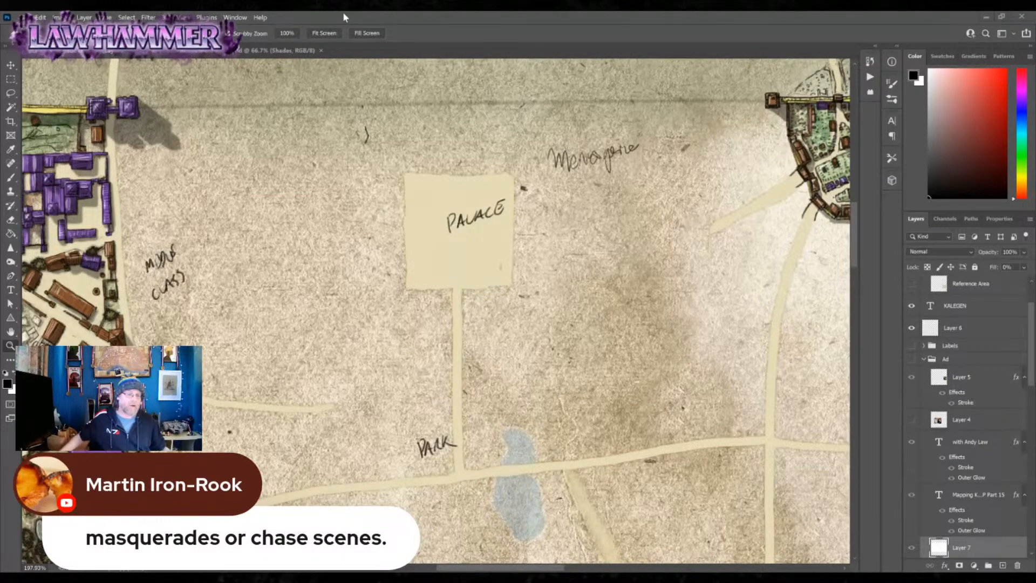
# - Make the Lines layer in the Step 5 Buildings group active and set the brush size to 10
pyautogui.moveTo(212, 423); pyautogui.dragTo(429, 205)
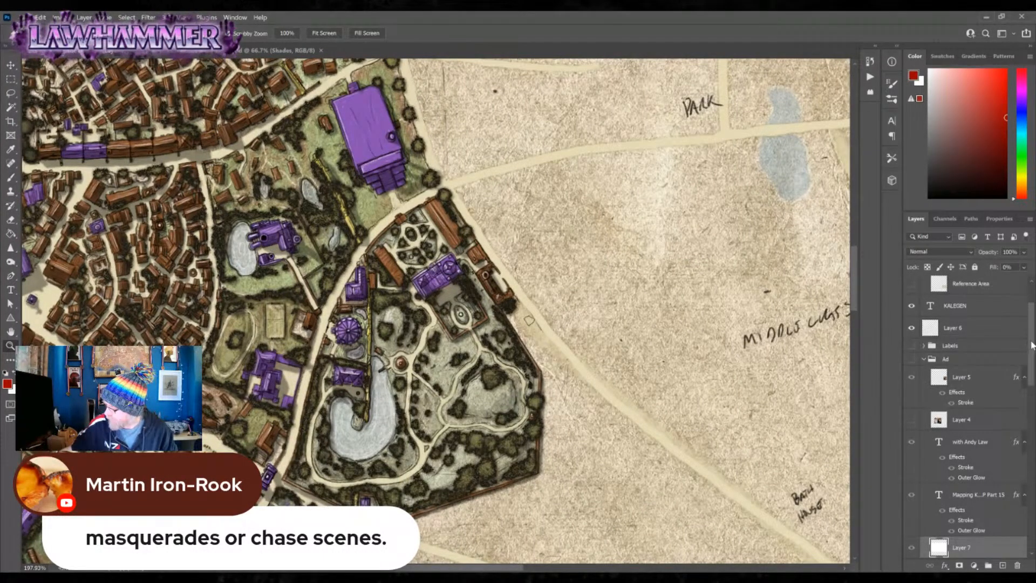
pyautogui.scroll(-5, 1020, 401)
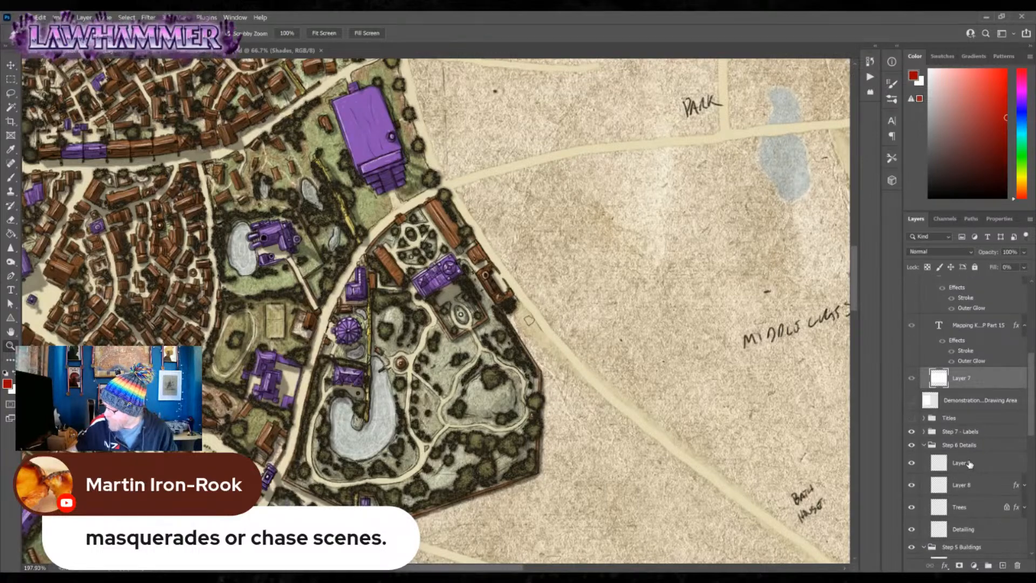
pyautogui.scroll(-2, 1031, 399)
pyautogui.scroll(-4, 1032, 399)
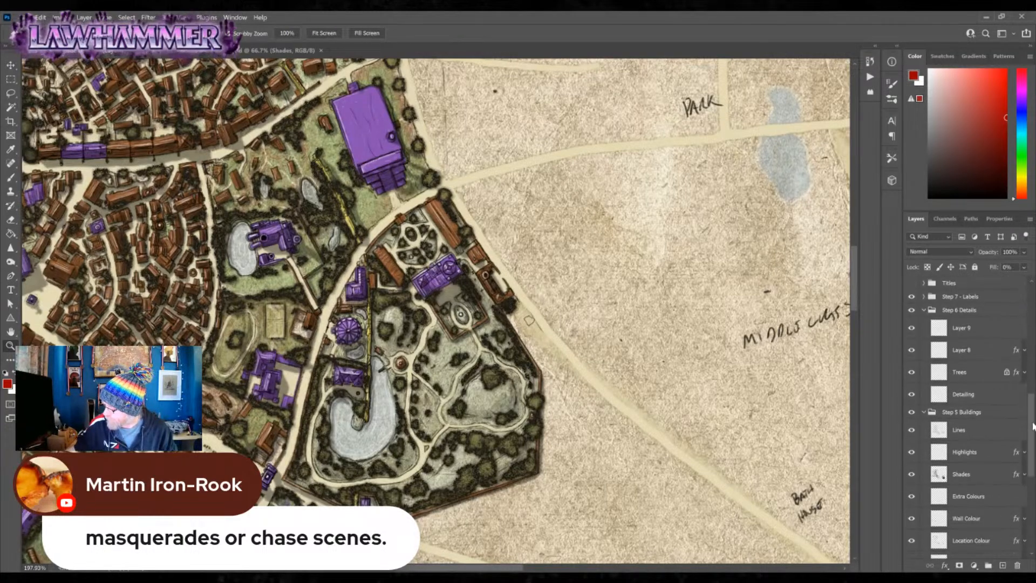
pyautogui.click(971, 420)
pyautogui.press('b')
pyautogui.click(52, 34)
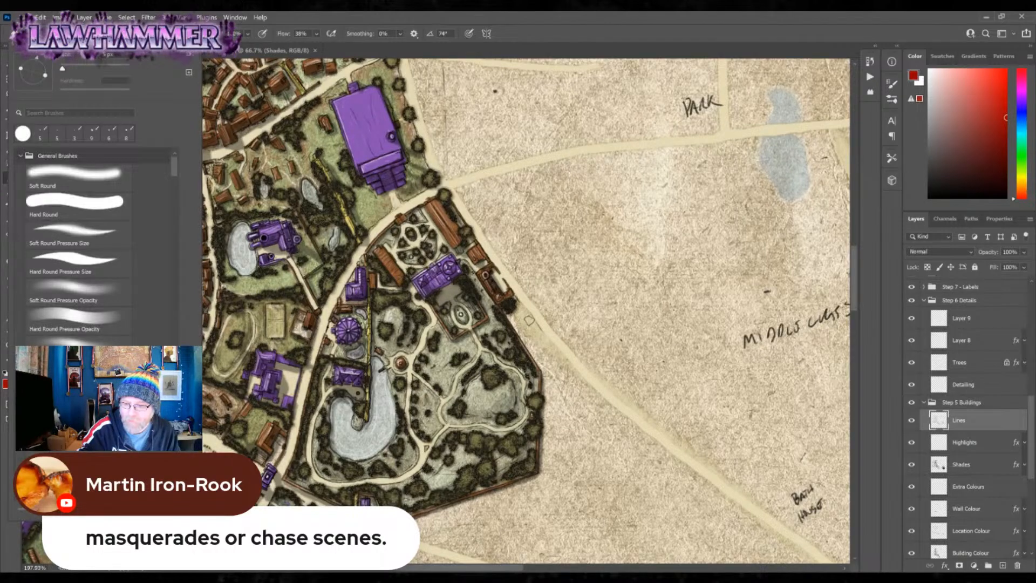
pyautogui.write('10')
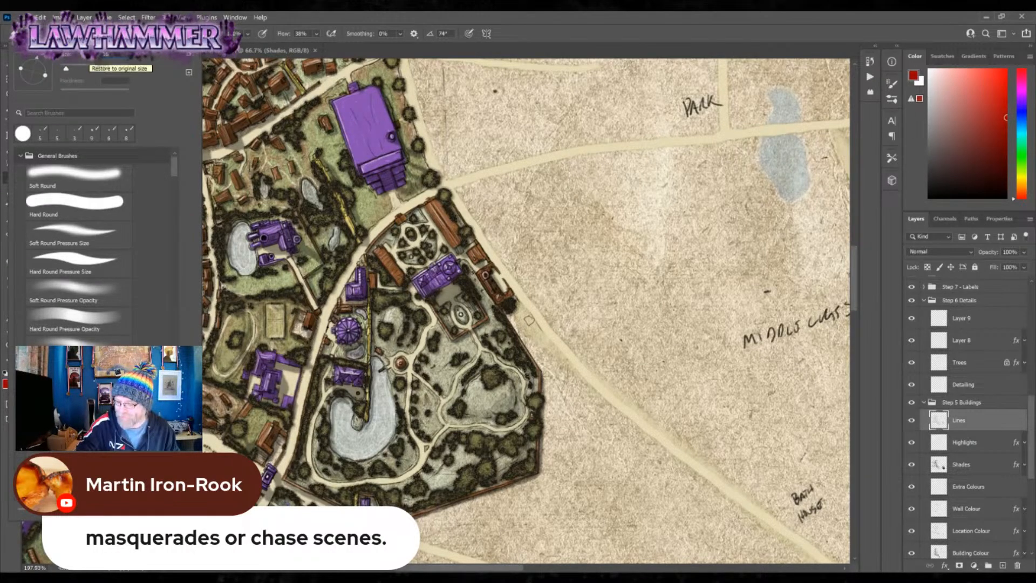
pyautogui.press('Return')
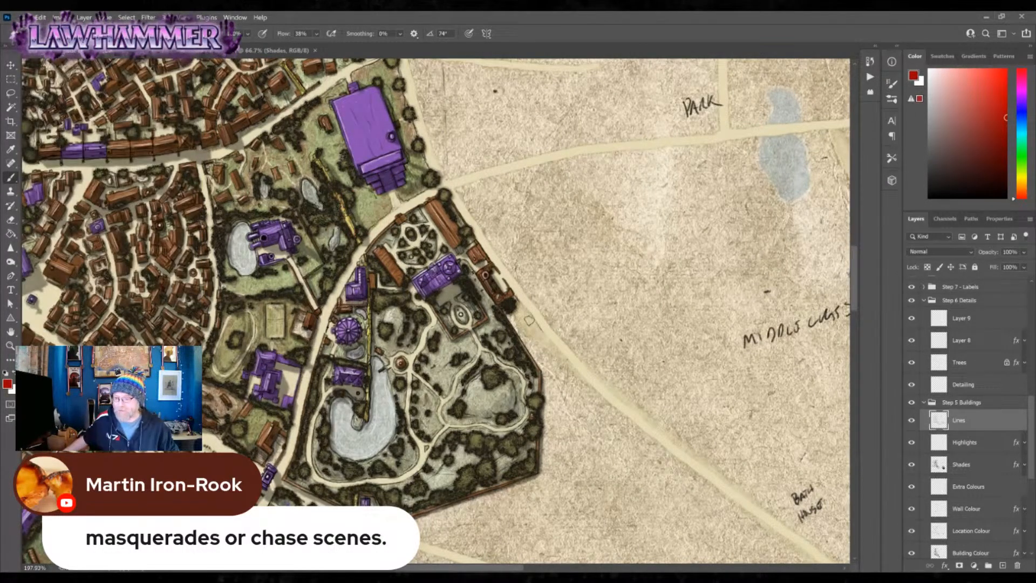
# - Look over the mountain and forest drawing samples in the other open document, up close around Forest 6
pyautogui.click(249, 56)
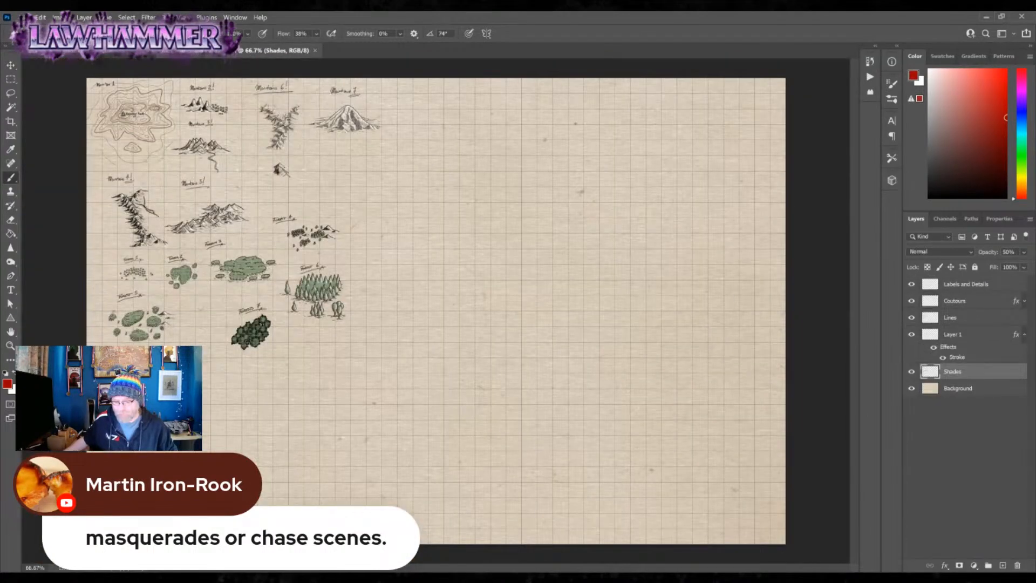
pyautogui.click(10, 345)
pyautogui.click(286, 296)
pyautogui.moveTo(286, 297); pyautogui.dragTo(407, 316)
pyautogui.moveTo(327, 316)
pyautogui.mouseDown()
pyautogui.moveTo(303, 298)
pyautogui.moveTo(318, 303)
pyautogui.mouseUp()
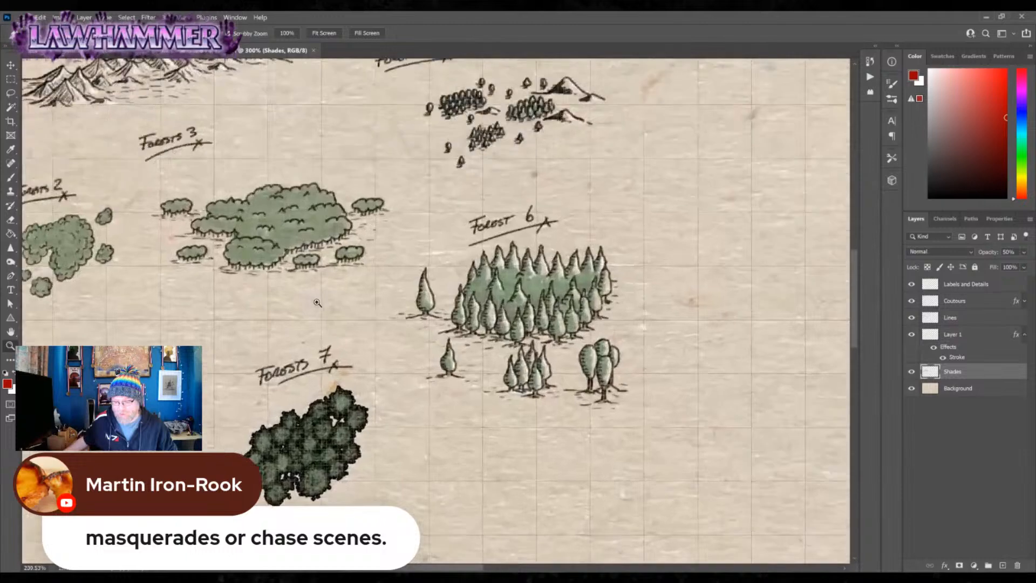
pyautogui.moveTo(292, 157); pyautogui.dragTo(413, 281)
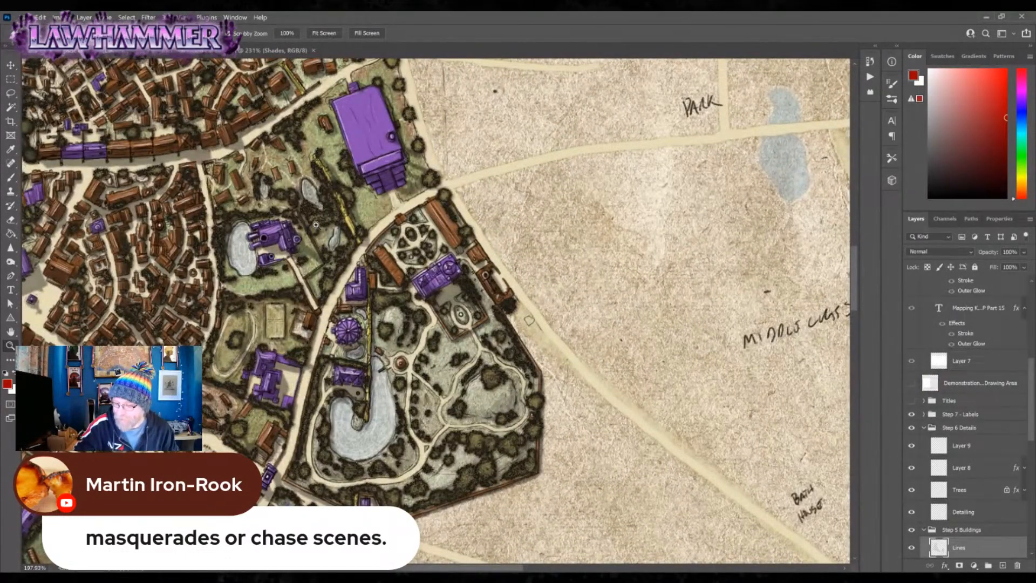
# - Mark the garden estates and the walled park area with red brush strokes and undo the marks
pyautogui.click(10, 177)
pyautogui.moveTo(312, 238); pyautogui.dragTo(300, 201)
pyautogui.hotkey('ctrl', 'z')
pyautogui.hotkey('ctrl', 'z')
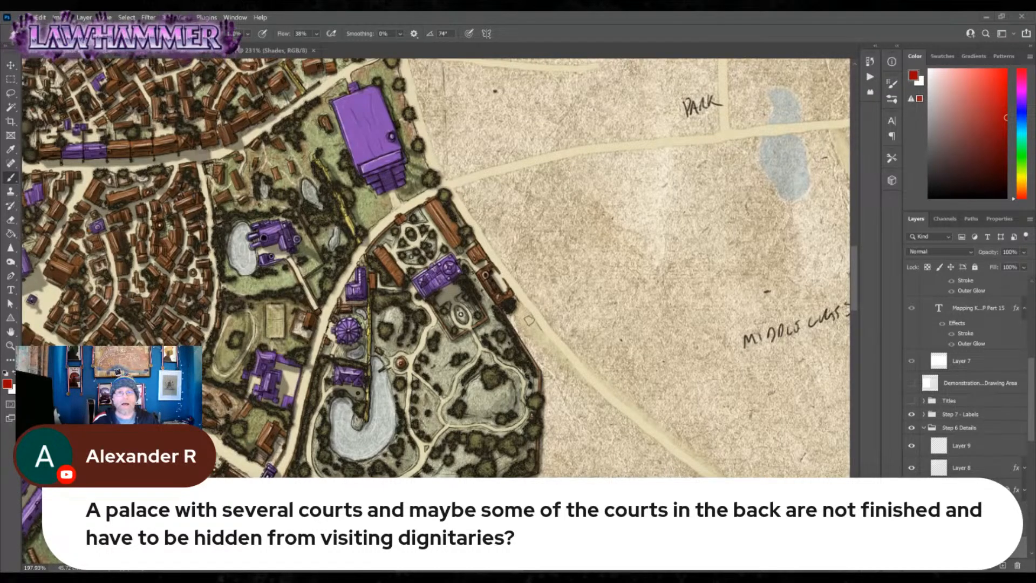
pyautogui.moveTo(430, 156)
pyautogui.mouseDown()
pyautogui.moveTo(432, 188)
pyautogui.moveTo(473, 278)
pyautogui.mouseUp()
pyautogui.moveTo(445, 195); pyautogui.dragTo(371, 217)
pyautogui.hotkey('ctrl', 'z')
# - Circle the southeastern dock district and the dense housing district to its northwest in red, undoing each mark
pyautogui.moveTo(573, 443)
pyautogui.mouseDown()
pyautogui.moveTo(494, 316)
pyautogui.moveTo(508, 180)
pyautogui.mouseUp()
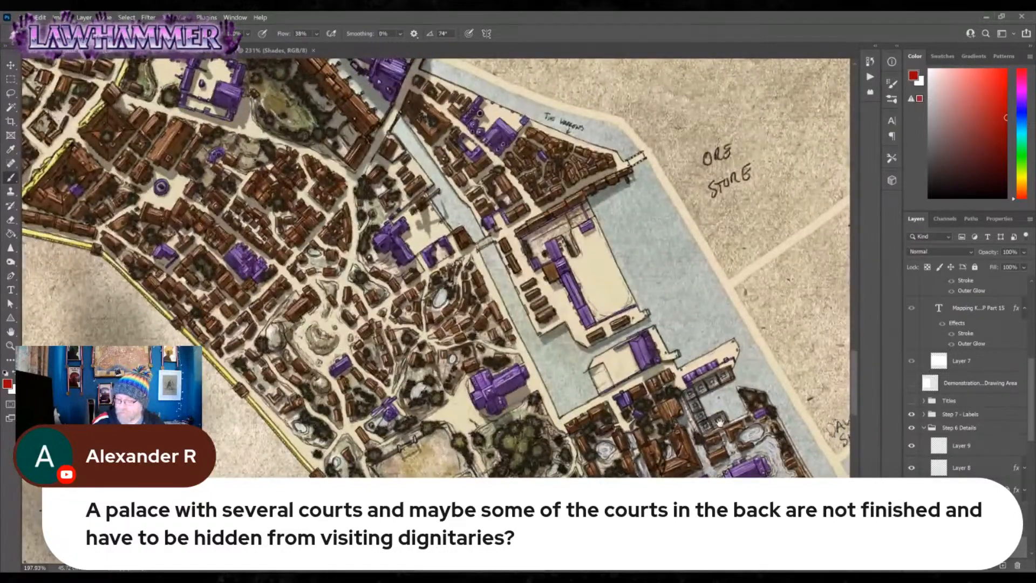
pyautogui.moveTo(720, 423); pyautogui.dragTo(675, 364)
pyautogui.moveTo(648, 294)
pyautogui.mouseDown()
pyautogui.moveTo(693, 355)
pyautogui.moveTo(537, 335)
pyautogui.mouseUp()
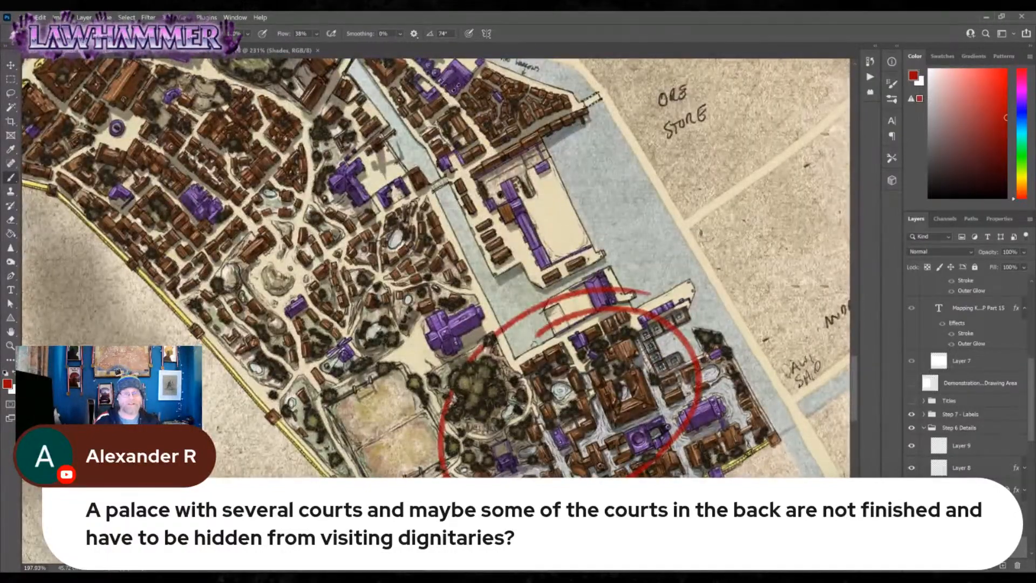
pyautogui.hotkey('ctrl', 'z')
pyautogui.moveTo(445, 251); pyautogui.dragTo(677, 331)
pyautogui.moveTo(507, 226)
pyautogui.mouseDown()
pyautogui.moveTo(486, 475)
pyautogui.moveTo(512, 229)
pyautogui.mouseUp()
pyautogui.hotkey('ctrl', 'z')
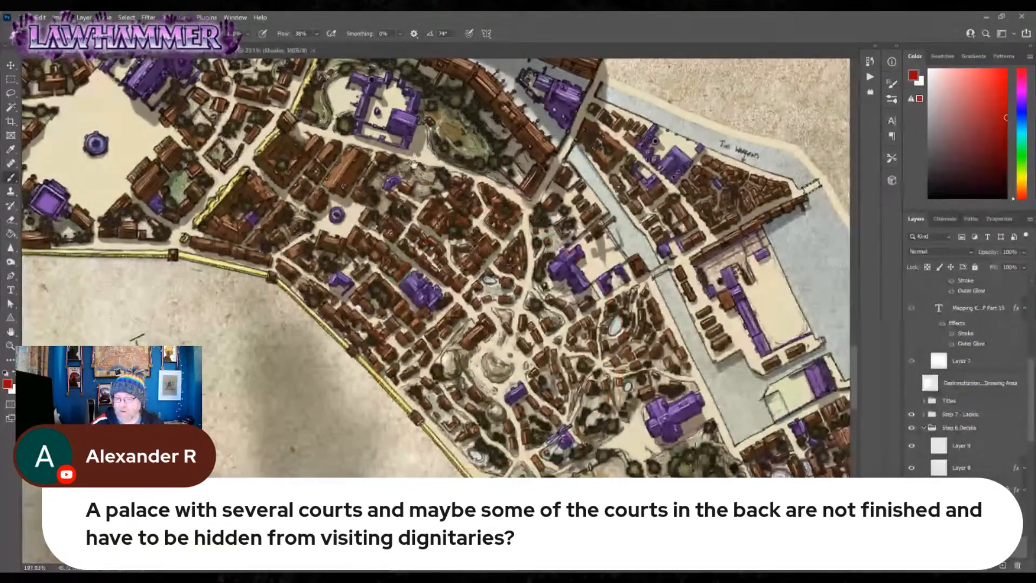
# - Circle the long building rows beside the central square in red and undo the mark
pyautogui.moveTo(414, 164); pyautogui.dragTo(599, 431)
pyautogui.moveTo(334, 135); pyautogui.dragTo(561, 403)
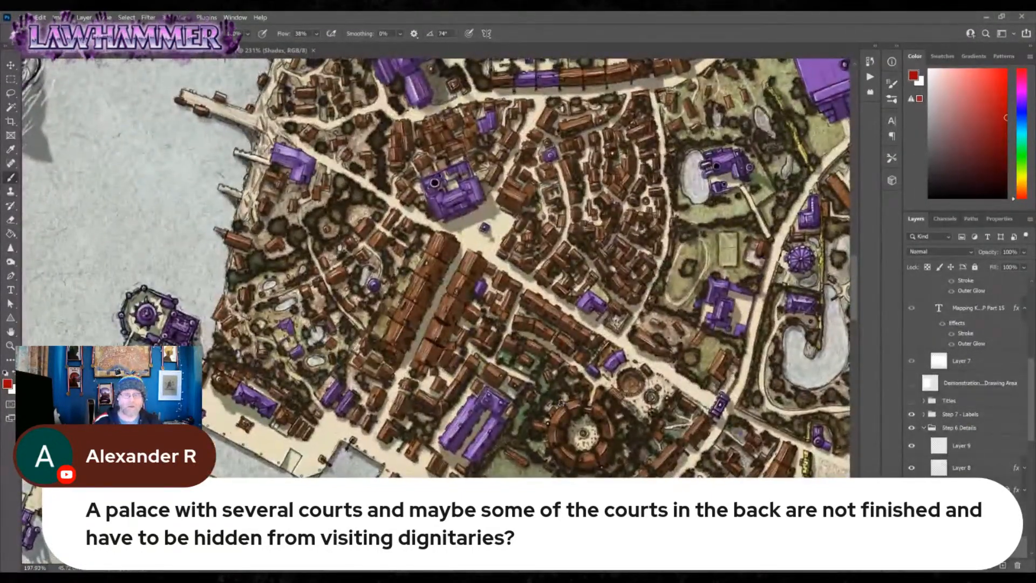
pyautogui.moveTo(556, 218)
pyautogui.mouseDown()
pyautogui.moveTo(431, 205)
pyautogui.moveTo(564, 308)
pyautogui.moveTo(550, 215)
pyautogui.mouseUp()
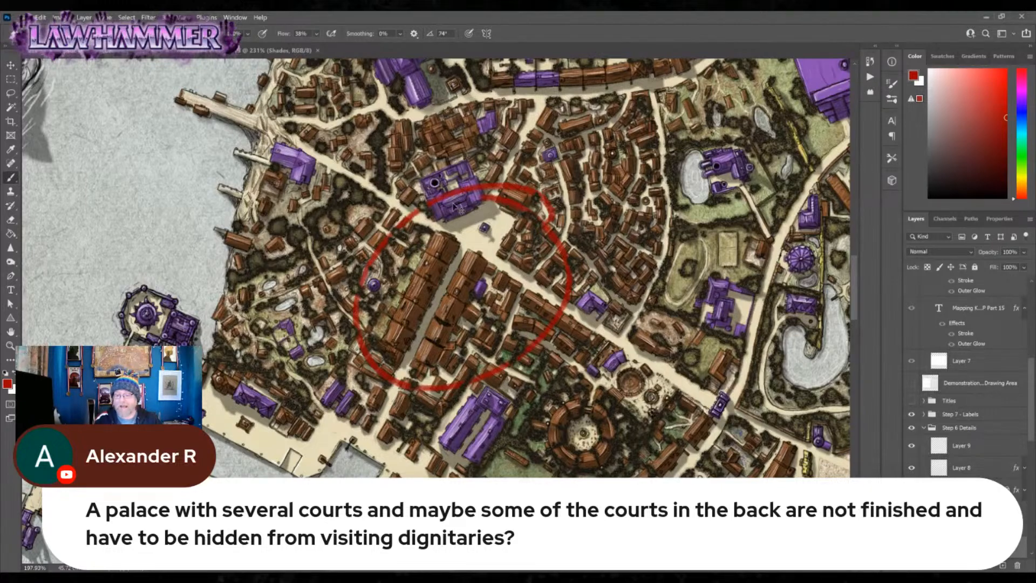
pyautogui.hotkey('ctrl', 'z')
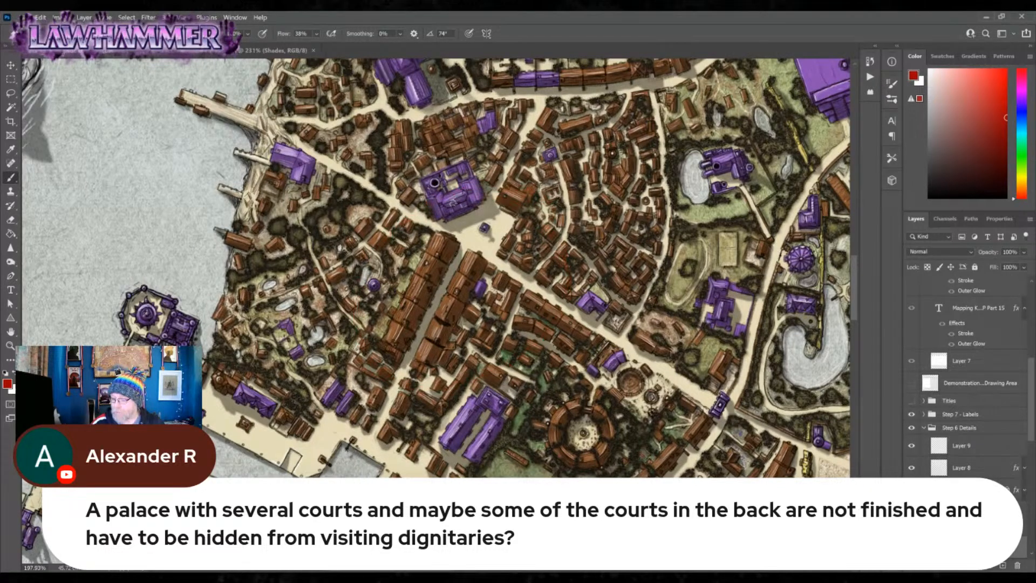
# - Mark the empty land between the middle class district and the palace plot in red and undo it
pyautogui.moveTo(744, 168); pyautogui.dragTo(524, 415)
pyautogui.moveTo(645, 358)
pyautogui.mouseDown()
pyautogui.moveTo(559, 250)
pyautogui.moveTo(449, 199)
pyautogui.mouseUp()
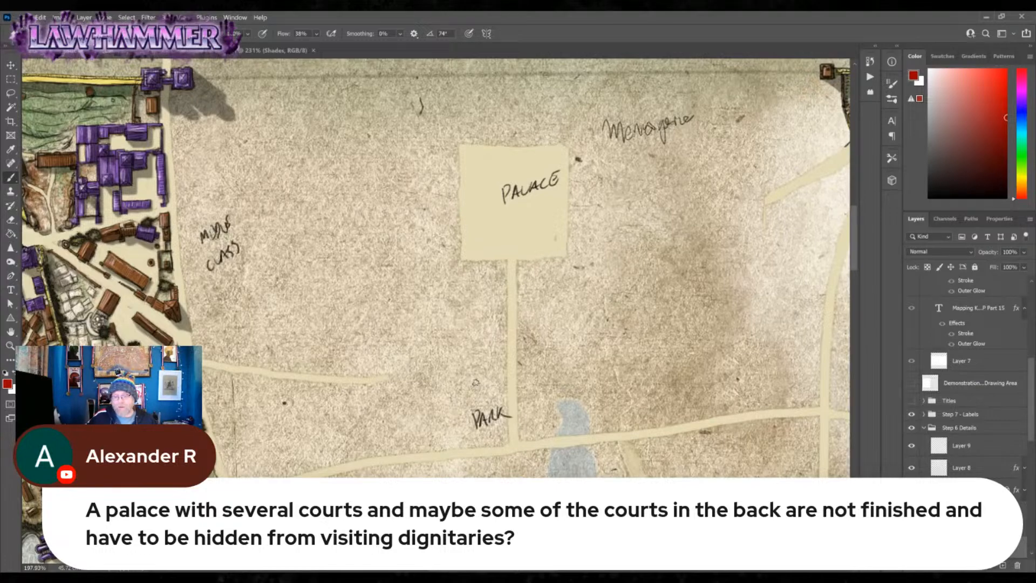
pyautogui.moveTo(242, 206)
pyautogui.mouseDown()
pyautogui.moveTo(218, 300)
pyautogui.moveTo(249, 194)
pyautogui.moveTo(275, 216)
pyautogui.mouseUp()
pyautogui.hotkey('ctrl', 'z')
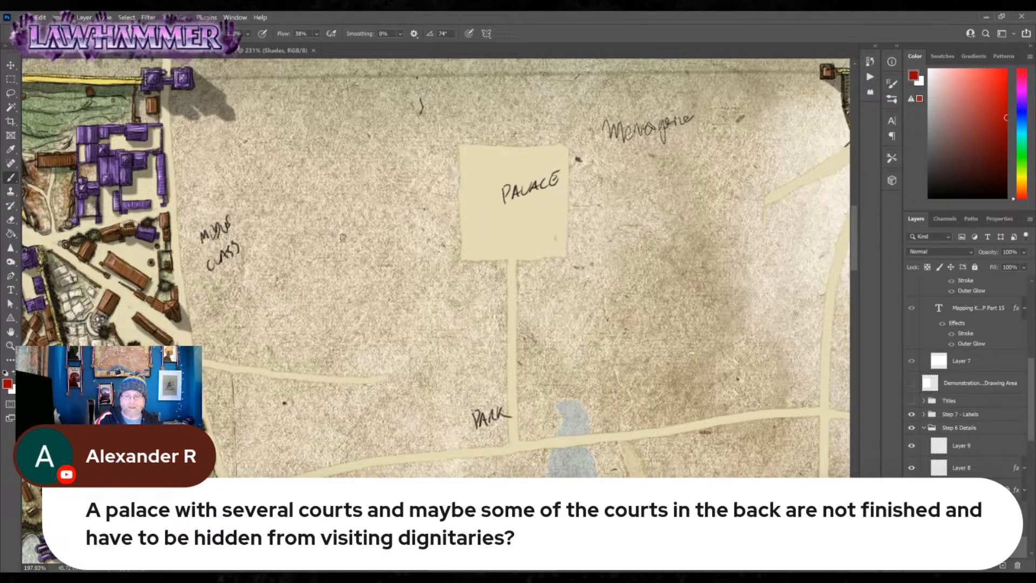
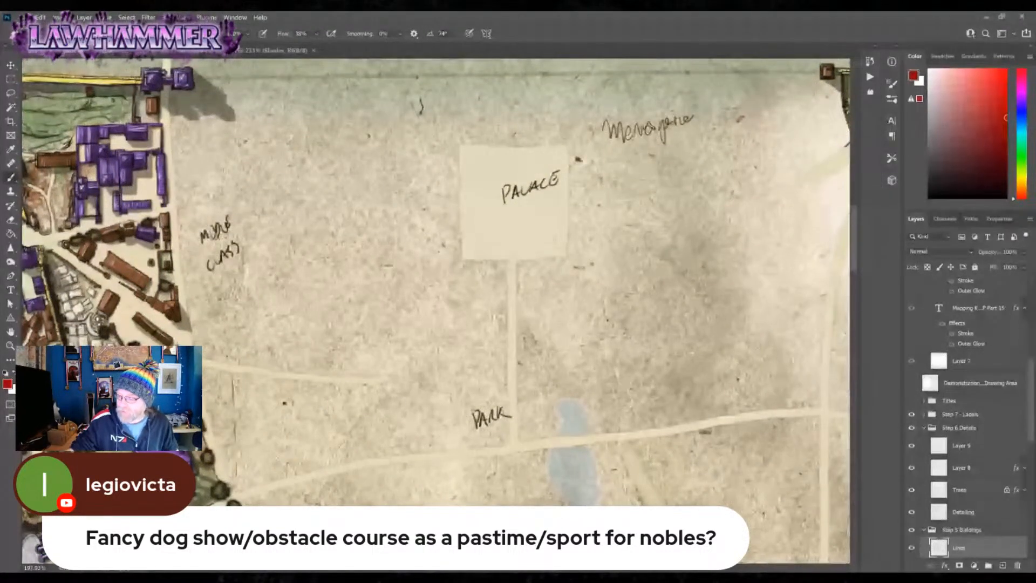
# - Circle the Menagerie label and the pond beside the park in red, undoing each mark
pyautogui.moveTo(679, 102)
pyautogui.mouseDown()
pyautogui.moveTo(597, 111)
pyautogui.moveTo(652, 97)
pyautogui.mouseUp()
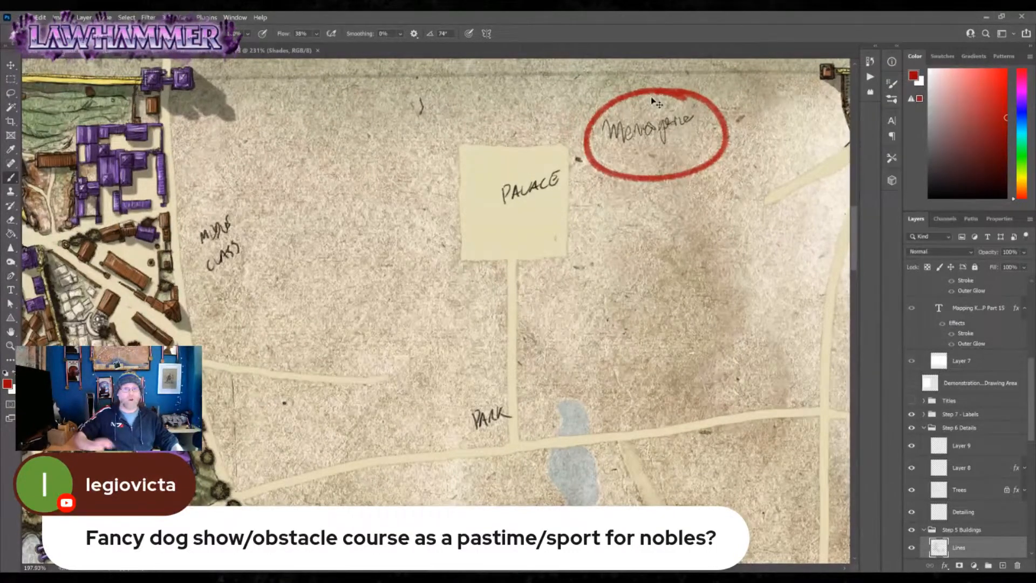
pyautogui.hotkey('ctrl', 'z')
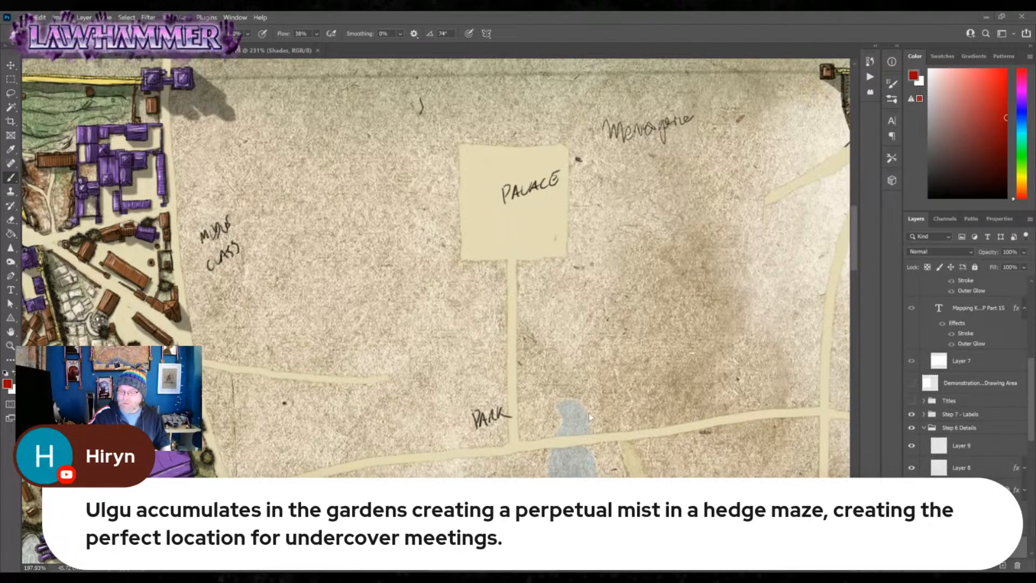
pyautogui.moveTo(576, 384); pyautogui.dragTo(548, 415)
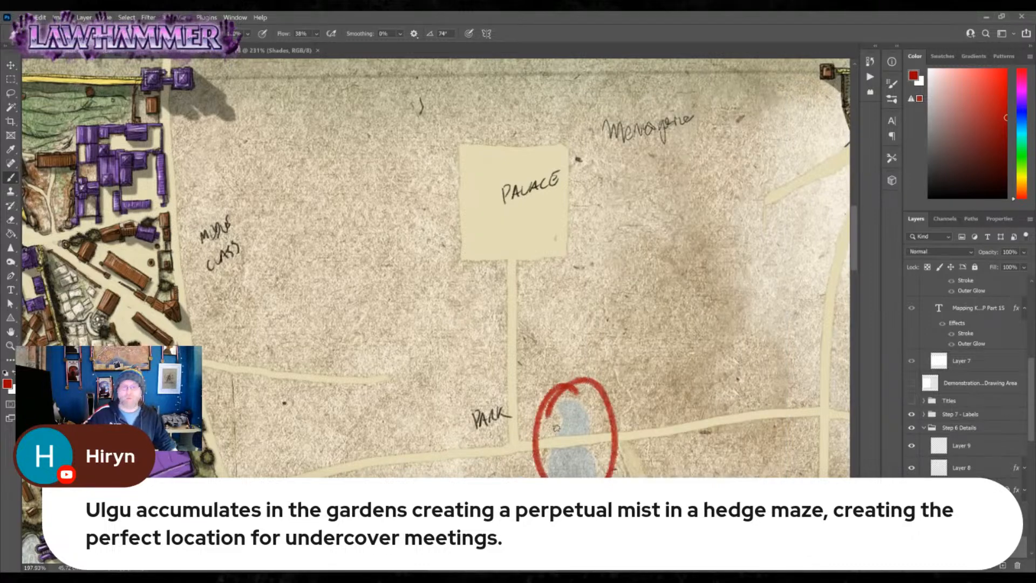
pyautogui.hotkey('ctrl', 'z')
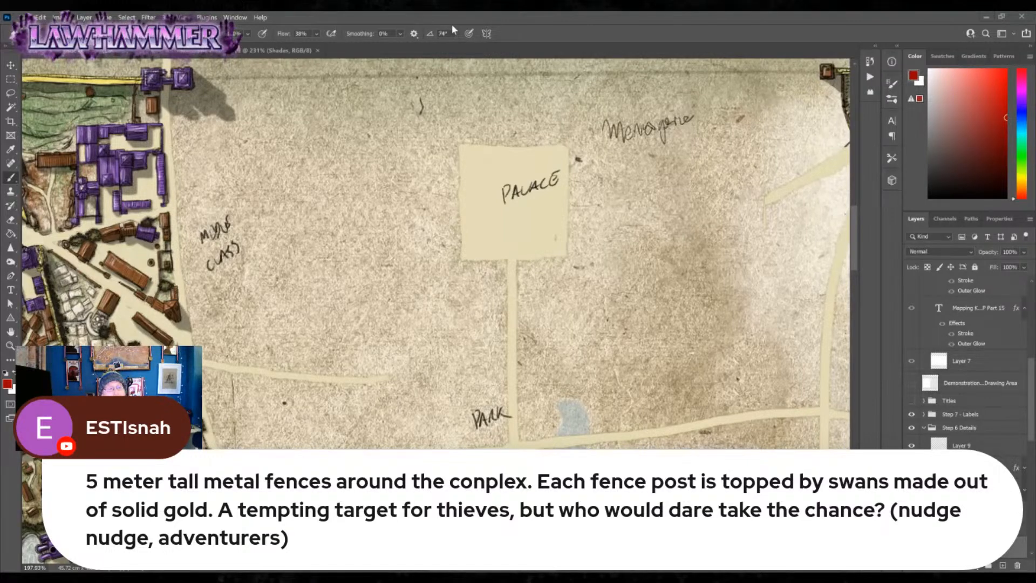
# - Save the map document and bring the palace plot and Menagerie area into close view
pyautogui.hotkey('ctrl', 's')
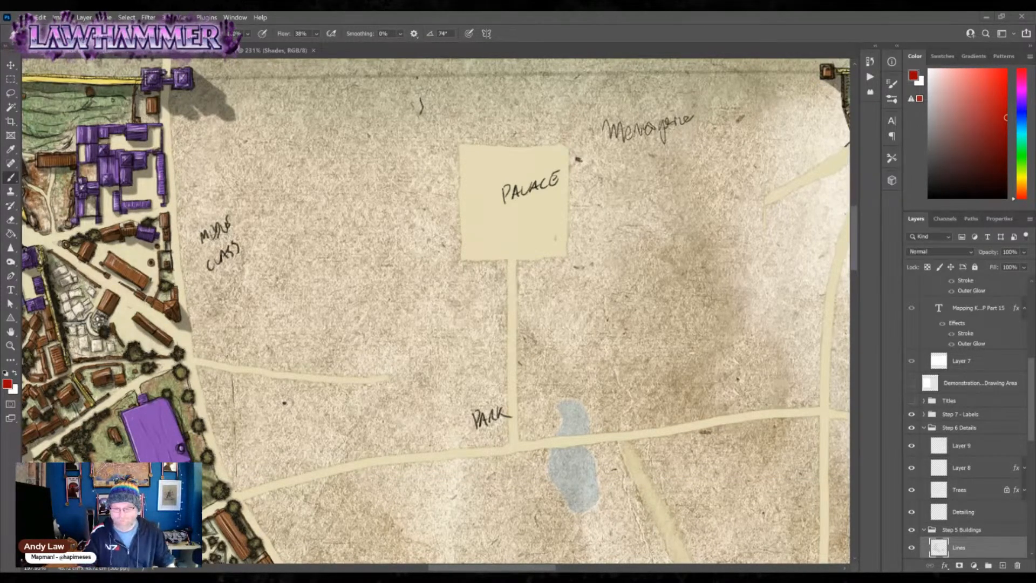
pyautogui.click(18, 351)
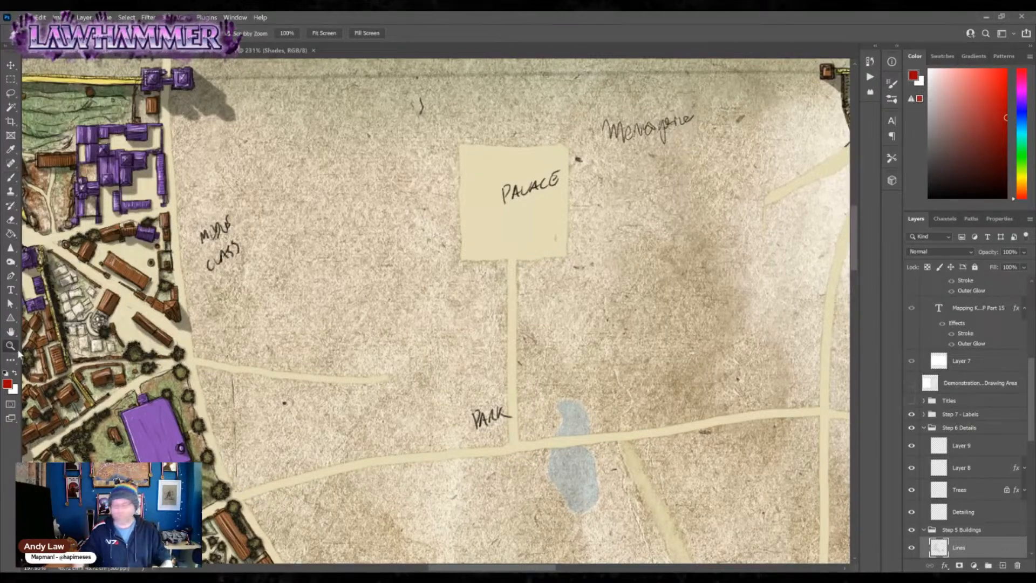
pyautogui.hotkey('ctrl', '0')
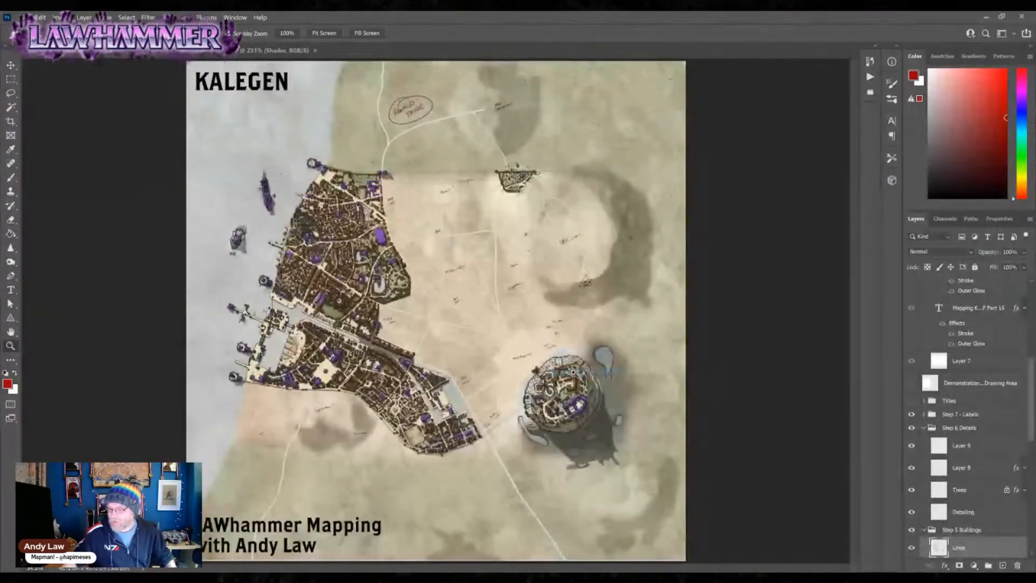
pyautogui.moveTo(440, 187); pyautogui.dragTo(440, 187)
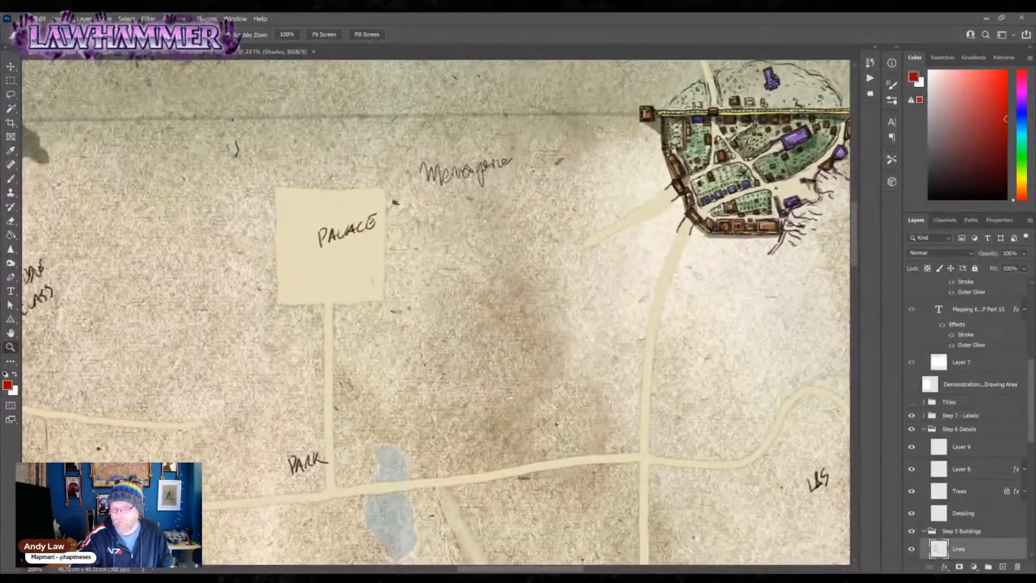
pyautogui.rightClick(278, 192)
pyautogui.click(315, 263)
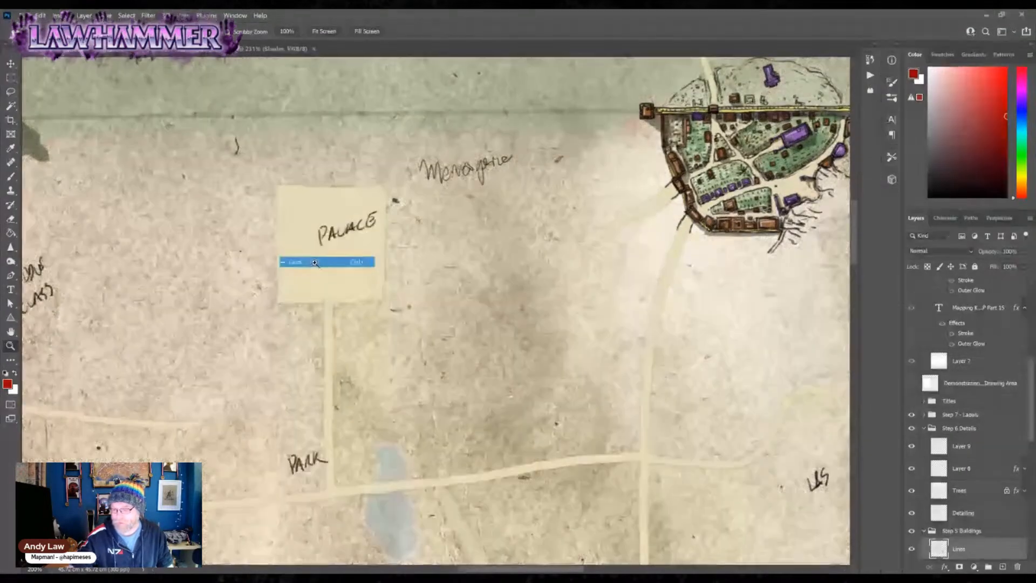
# - Outline the map grid square beside the palace plot in red with the brush and erase the marks
pyautogui.click(10, 177)
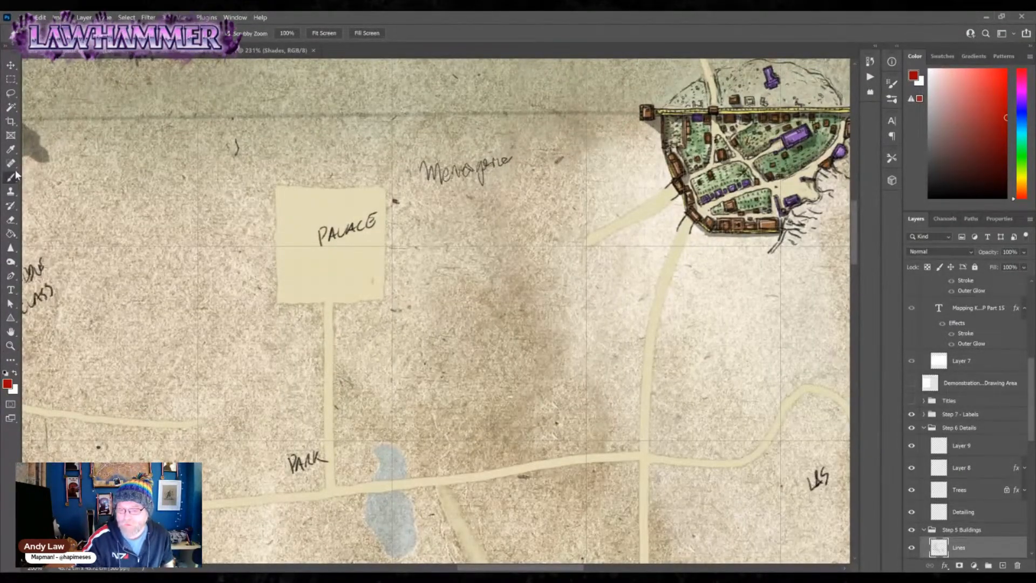
pyautogui.moveTo(392, 246)
pyautogui.mouseDown()
pyautogui.moveTo(392, 436)
pyautogui.moveTo(585, 435)
pyautogui.moveTo(587, 286)
pyautogui.moveTo(567, 247)
pyautogui.moveTo(390, 245)
pyautogui.mouseUp()
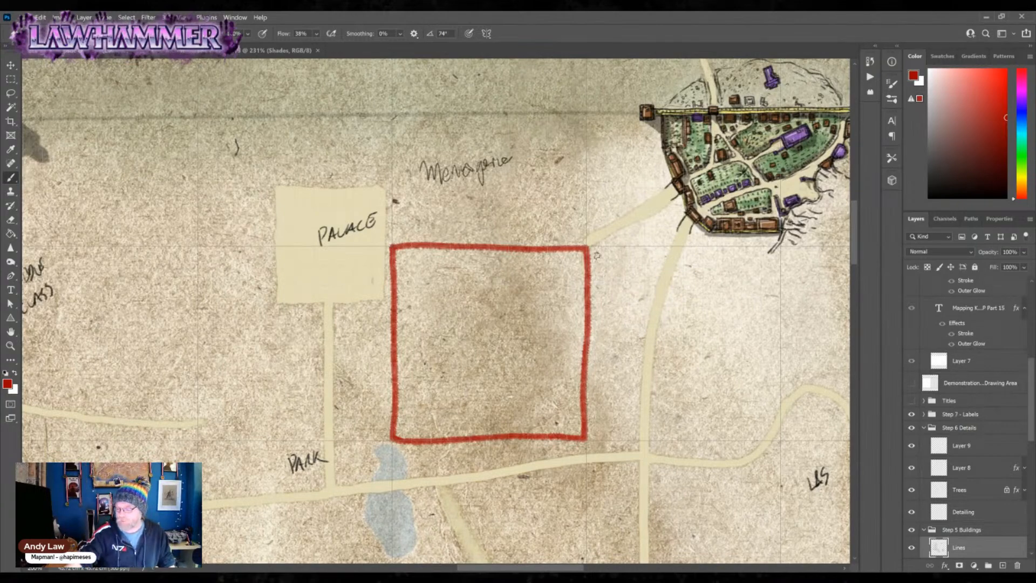
pyautogui.moveTo(595, 247)
pyautogui.mouseDown()
pyautogui.moveTo(595, 302)
pyautogui.moveTo(543, 453)
pyautogui.moveTo(394, 452)
pyautogui.moveTo(389, 432)
pyautogui.mouseUp()
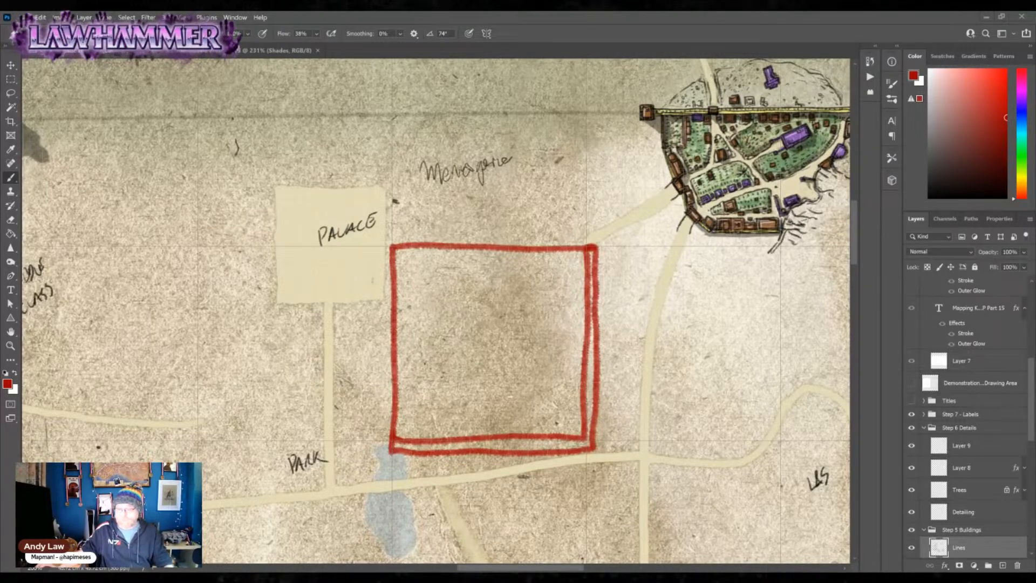
pyautogui.press('l')
pyautogui.moveTo(400, 212)
pyautogui.mouseDown()
pyautogui.moveTo(365, 362)
pyautogui.moveTo(537, 224)
pyautogui.mouseUp()
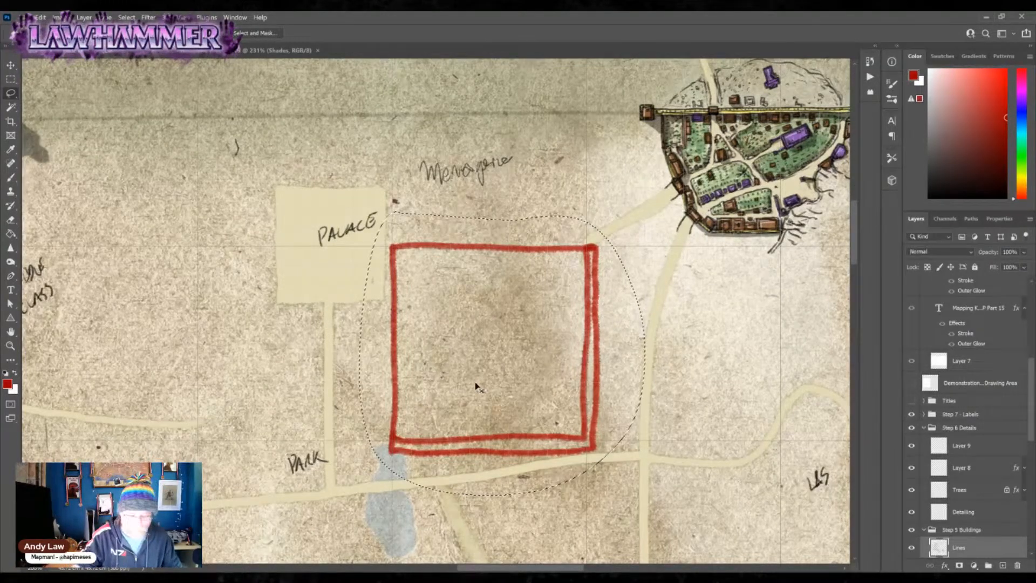
pyautogui.press('Delete')
pyautogui.moveTo(386, 190)
pyautogui.mouseDown()
pyautogui.moveTo(388, 287)
pyautogui.moveTo(310, 300)
pyautogui.moveTo(275, 214)
pyautogui.moveTo(385, 192)
pyautogui.mouseUp()
pyautogui.hotkey('ctrl', 'd')
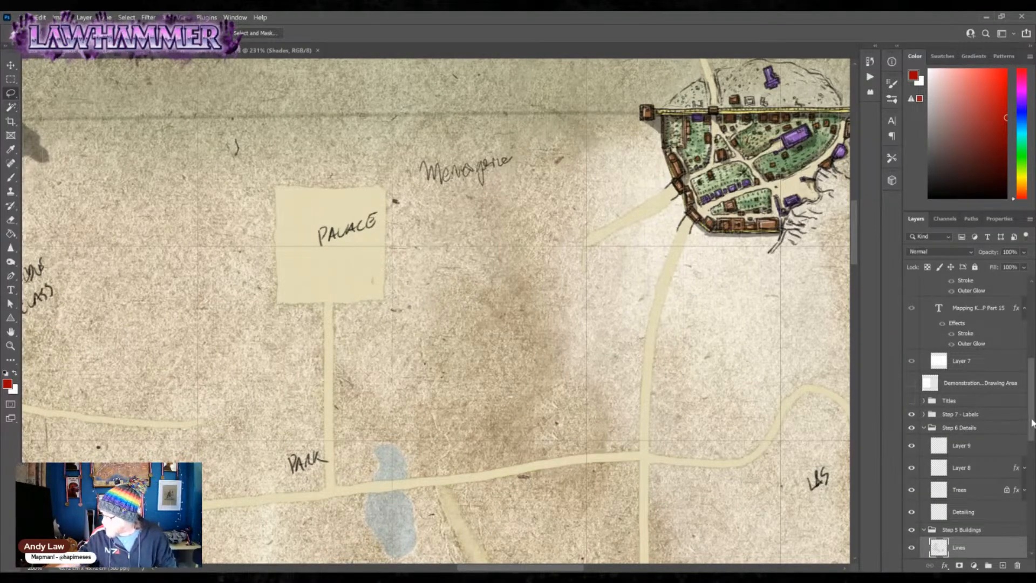
# - Lasso the Menagerie label beside the palace plot and delete it
pyautogui.moveTo(1031, 423); pyautogui.dragTo(1032, 444)
pyautogui.moveTo(503, 151)
pyautogui.mouseDown()
pyautogui.moveTo(447, 136)
pyautogui.moveTo(525, 185)
pyautogui.moveTo(470, 129)
pyautogui.mouseUp()
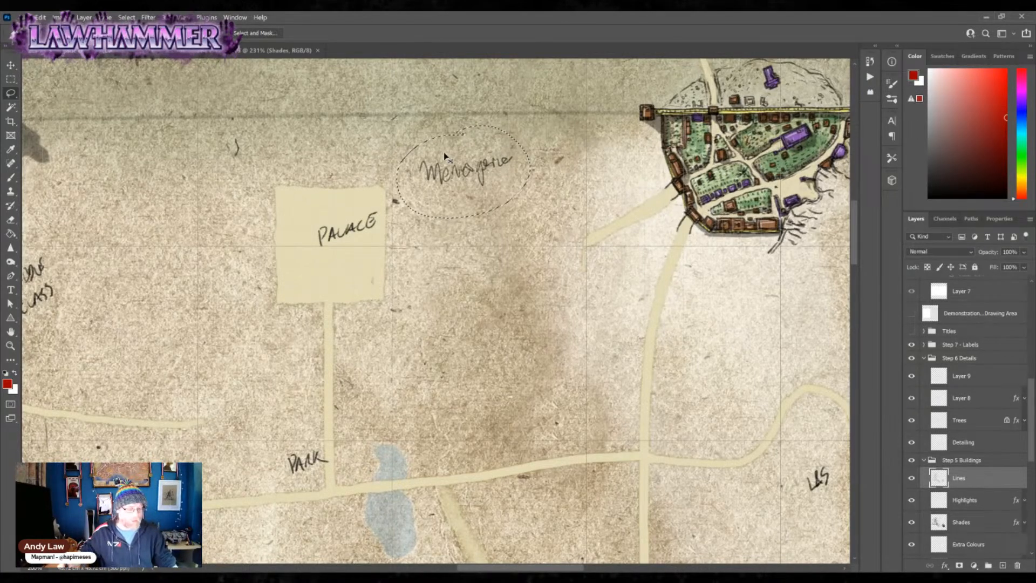
pyautogui.press('Delete')
pyautogui.hotkey('ctrl', 'd')
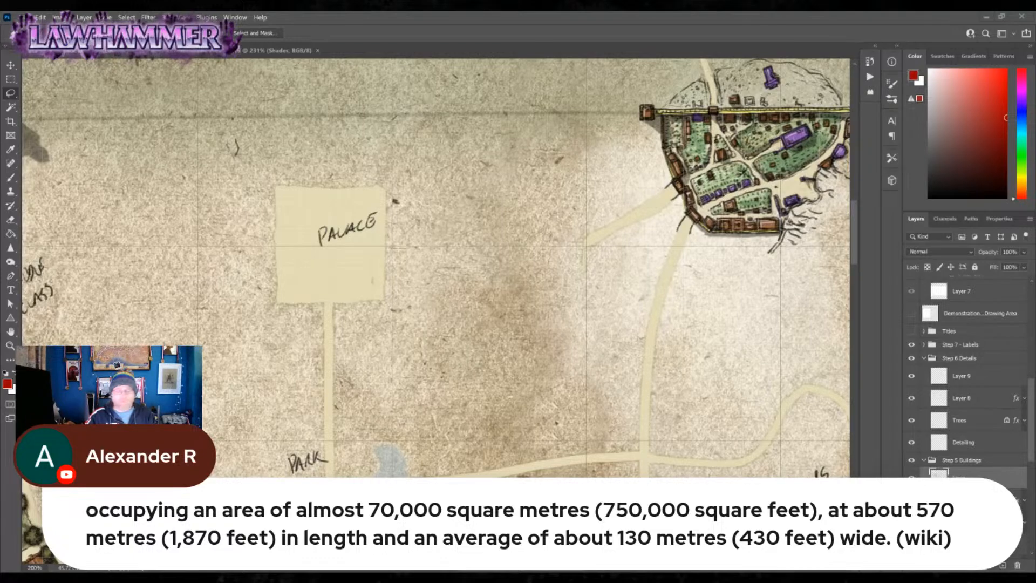
# - Outline the land around the palace plot and the small walled district in red, and undo it together with the label deletion
pyautogui.press('z')
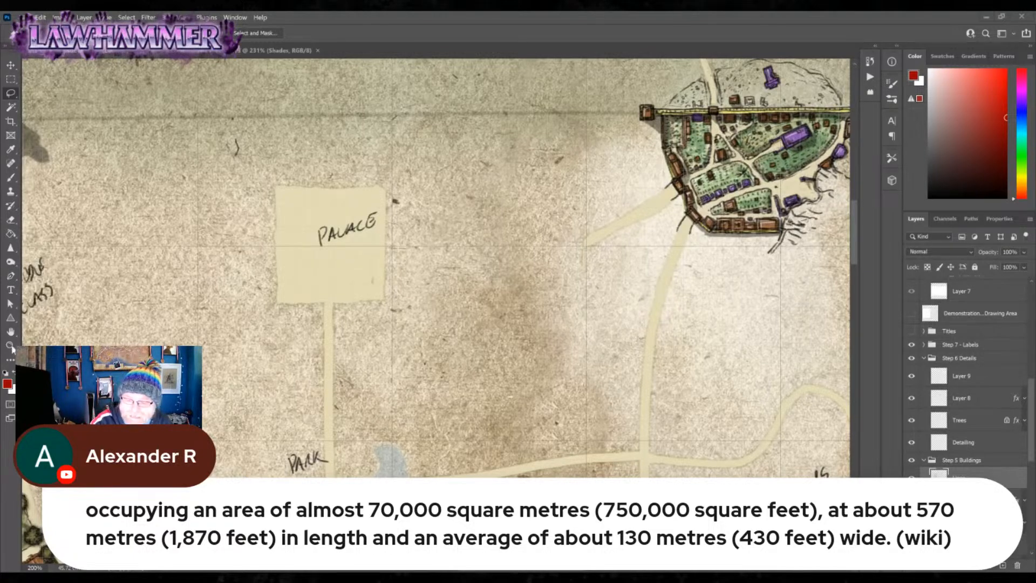
pyautogui.moveTo(571, 339); pyautogui.dragTo(552, 326)
pyautogui.click(11, 178)
pyautogui.moveTo(317, 125)
pyautogui.mouseDown()
pyautogui.moveTo(822, 129)
pyautogui.moveTo(818, 328)
pyautogui.moveTo(464, 325)
pyautogui.moveTo(319, 308)
pyautogui.moveTo(322, 123)
pyautogui.mouseUp()
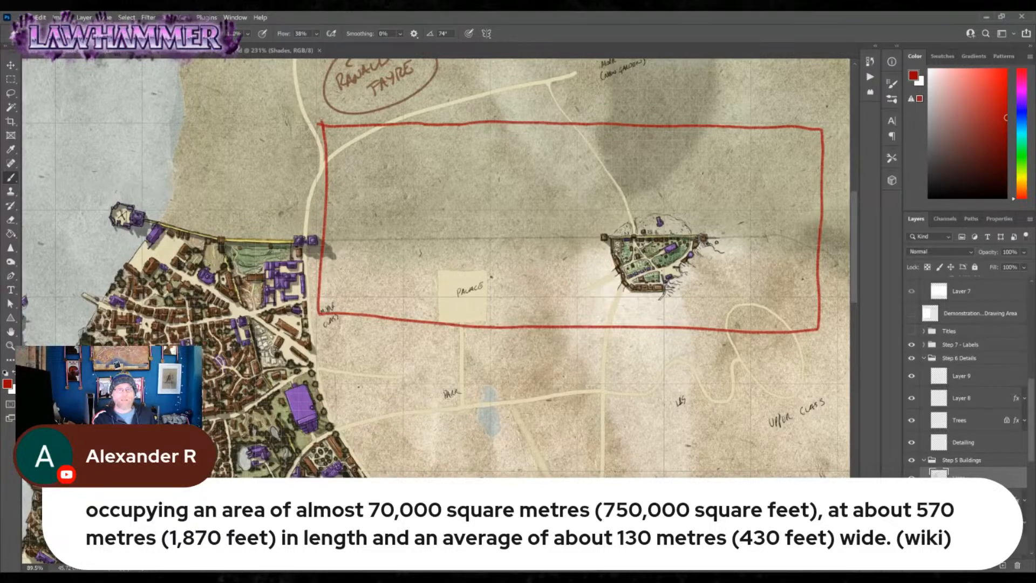
pyautogui.hotkey('ctrl', 's')
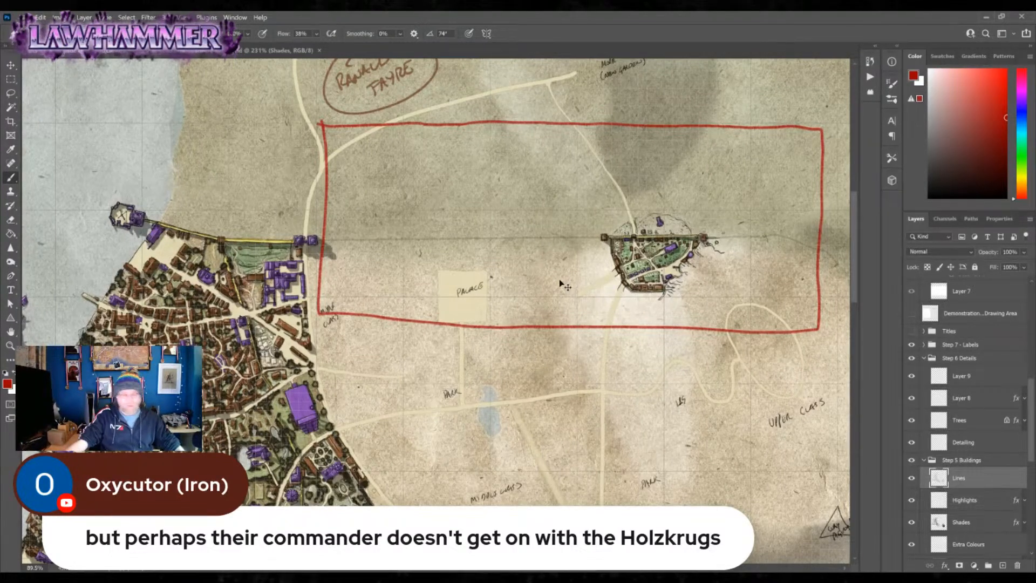
pyautogui.hotkey('ctrl', 'z')
pyautogui.hotkey('ctrl', 'z')
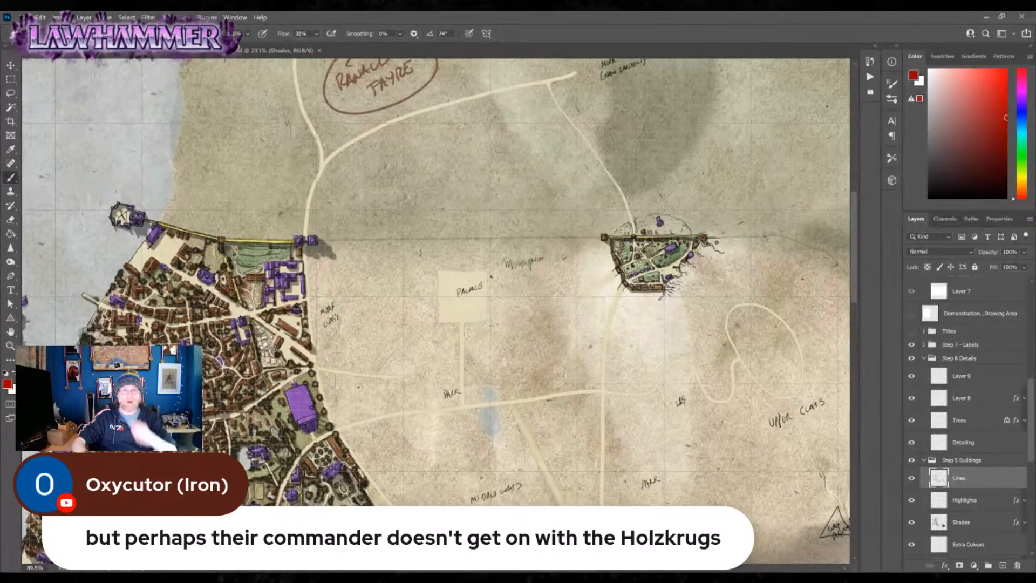
# - Erase the Menagerie label again from the land between the palace plot and the walled district
pyautogui.click(10, 93)
pyautogui.moveTo(554, 246)
pyautogui.mouseDown()
pyautogui.moveTo(502, 249)
pyautogui.moveTo(508, 285)
pyautogui.moveTo(539, 242)
pyautogui.mouseUp()
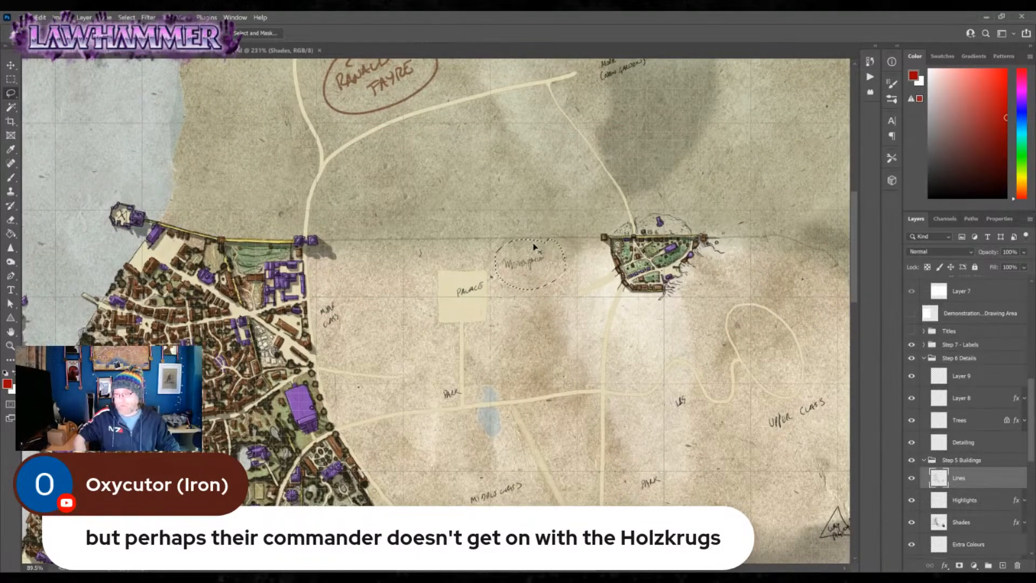
pyautogui.press('Delete')
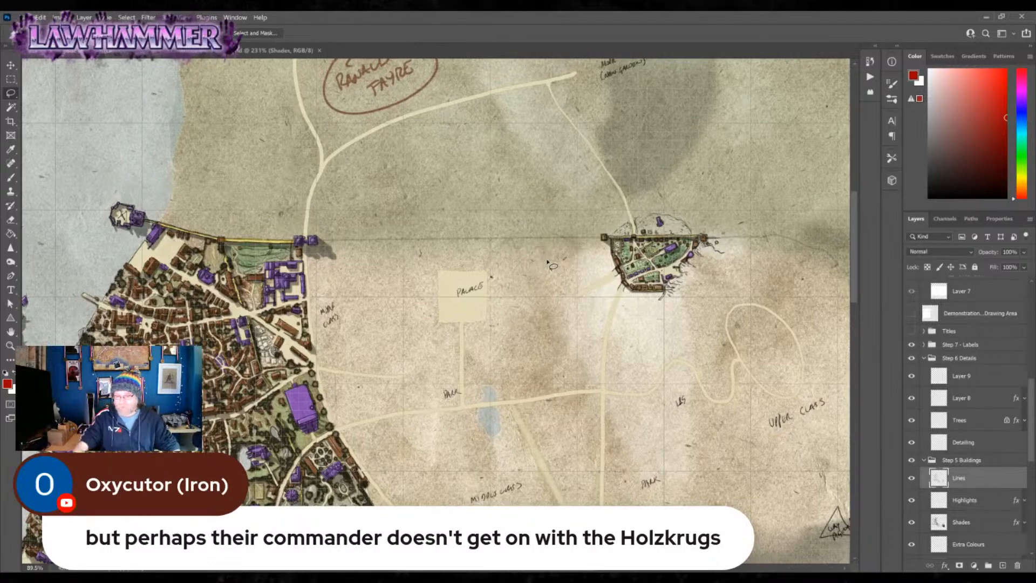
# - Erase the handwritten Palace label from the plot
pyautogui.press('z')
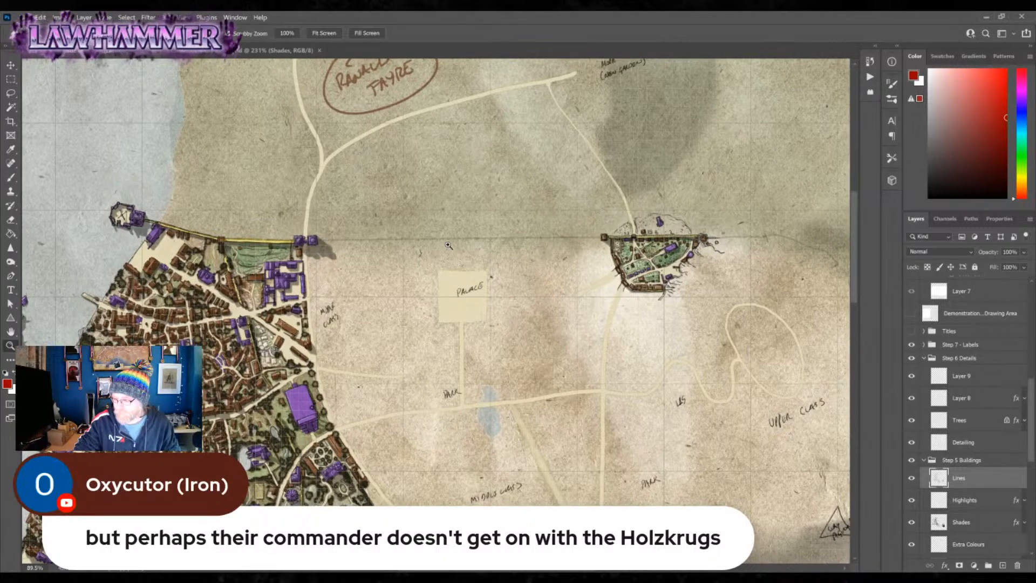
pyautogui.click(445, 241)
pyautogui.click(445, 241)
pyautogui.scroll(-2, 545, 432)
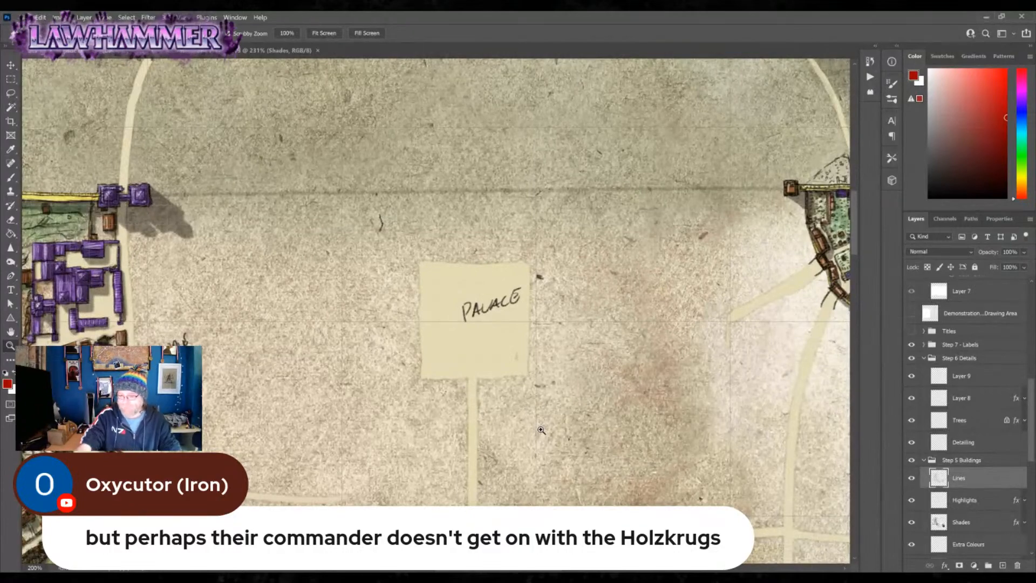
pyautogui.press('l')
pyautogui.moveTo(538, 270)
pyautogui.mouseDown()
pyautogui.moveTo(566, 306)
pyautogui.moveTo(538, 267)
pyautogui.mouseUp()
pyautogui.press('Delete')
pyautogui.hotkey('ctrl', 'd')
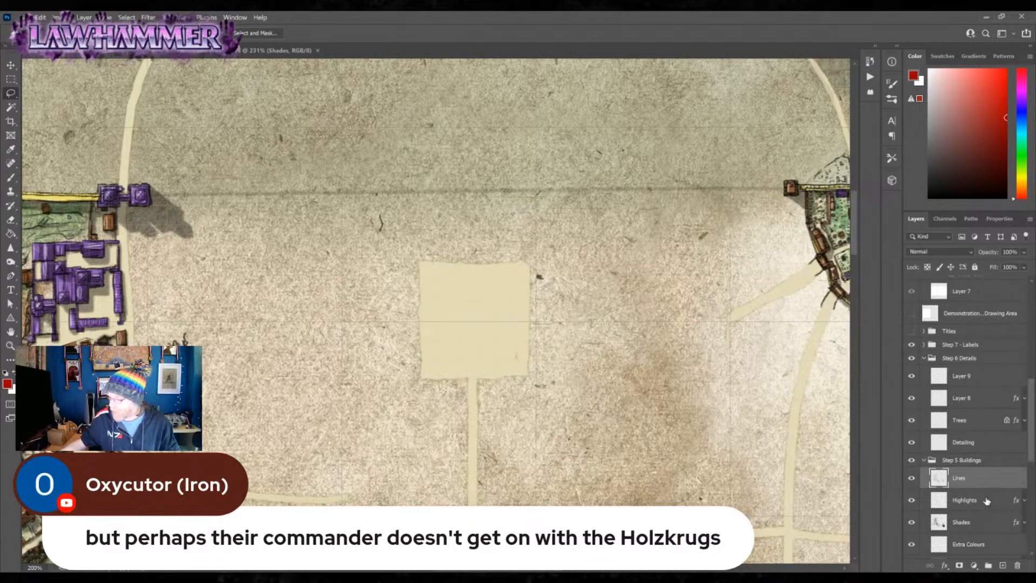
# - Set the foreground colour to black (000000)
pyautogui.click(13, 376)
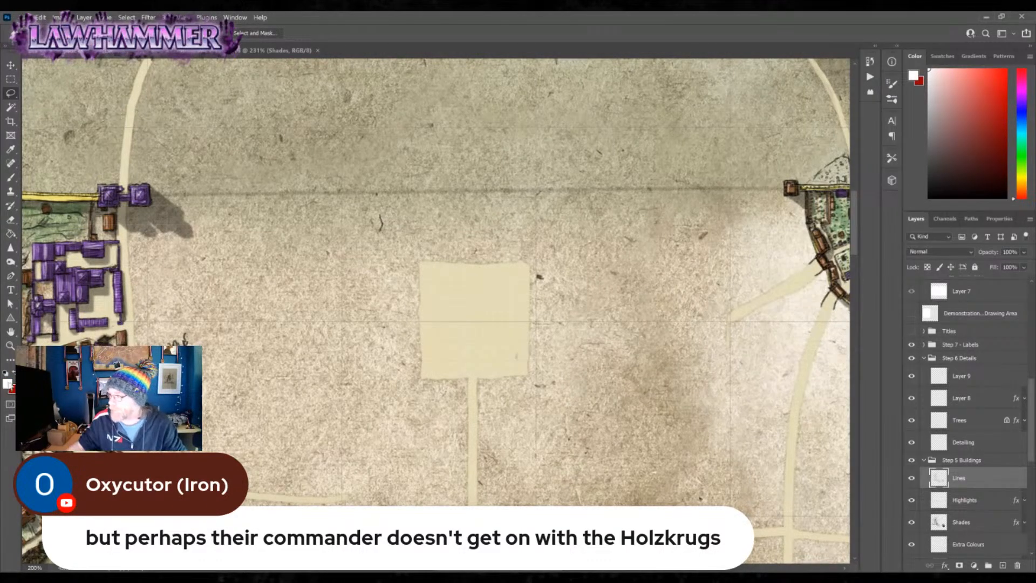
pyautogui.click(8, 384)
pyautogui.write('000000')
pyautogui.press('Return')
# - Try a black brush stroke across the palace plot, undo it and set the brush size to 5
pyautogui.click(10, 346)
pyautogui.click(499, 294)
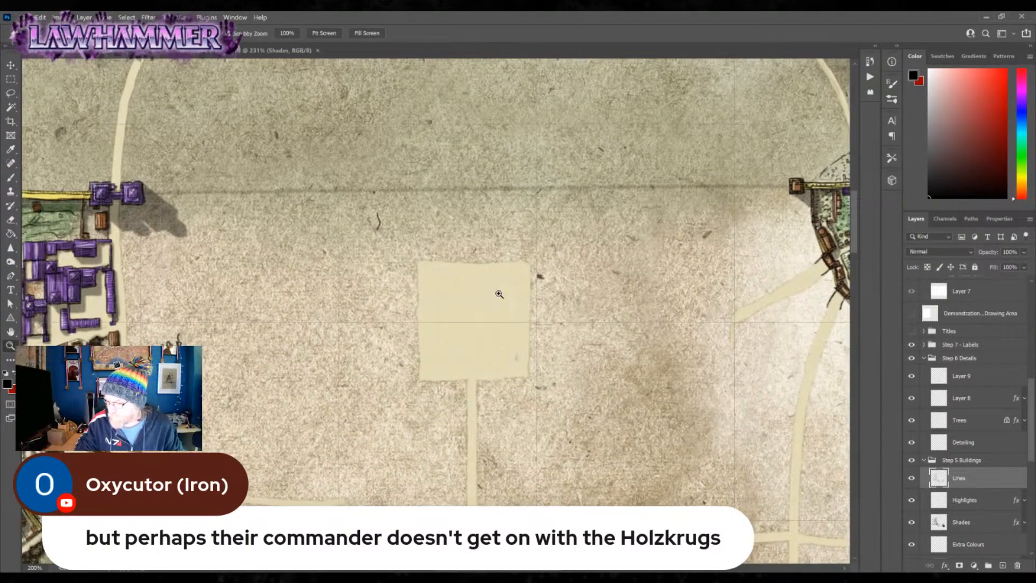
pyautogui.click(499, 294)
pyautogui.click(499, 295)
pyautogui.moveTo(572, 368); pyautogui.dragTo(416, 349)
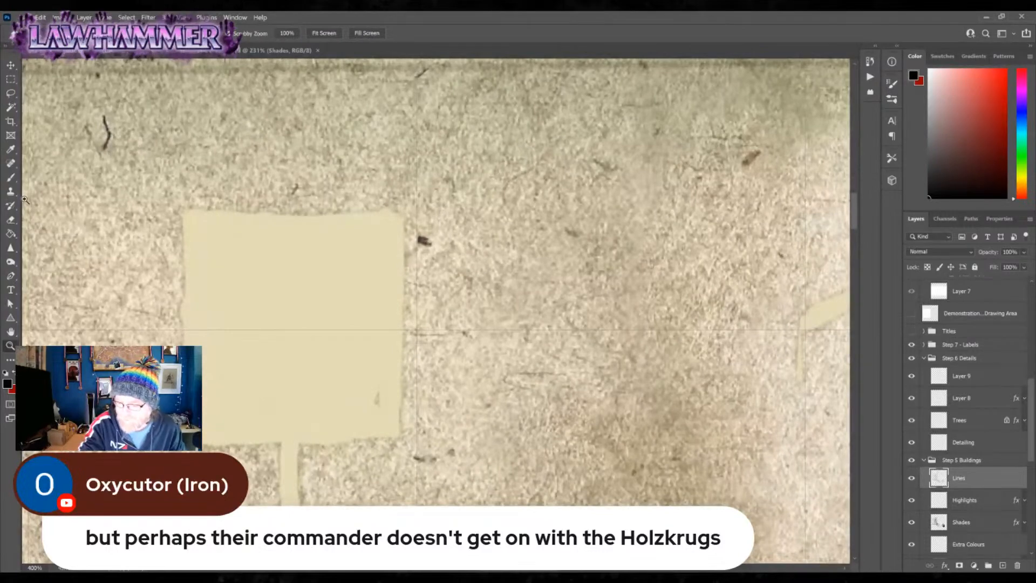
pyautogui.click(11, 177)
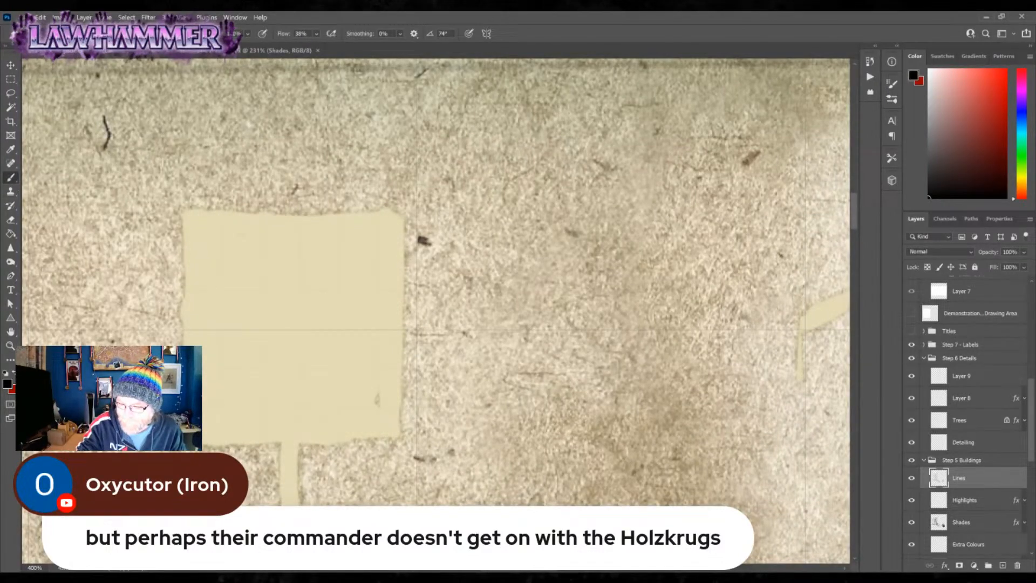
pyautogui.click(44, 34)
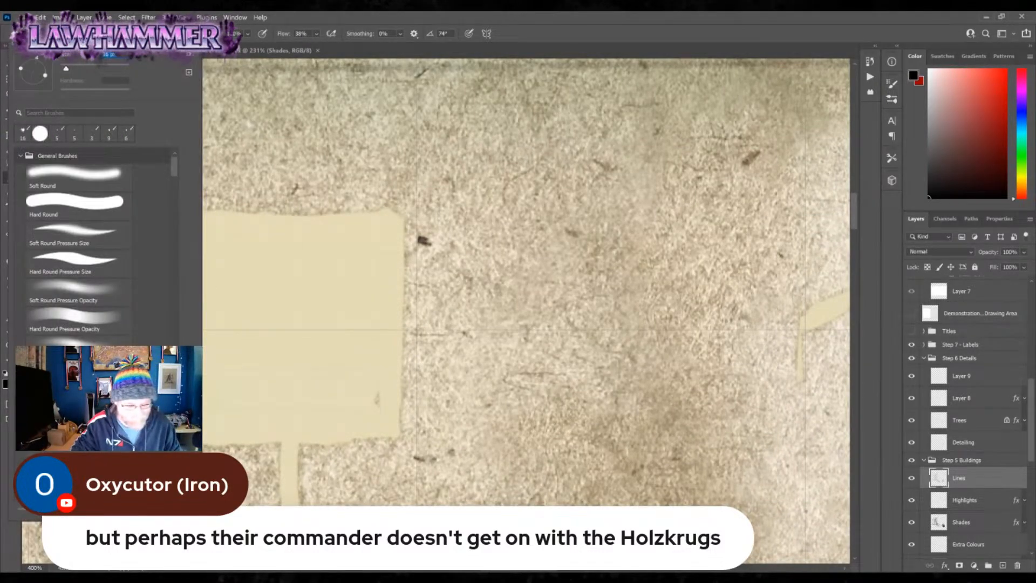
pyautogui.press('[')
pyautogui.press('[')
pyautogui.click(319, 268)
pyautogui.moveTo(185, 274); pyautogui.dragTo(407, 272)
pyautogui.hotkey('ctrl', 'z')
pyautogui.click(49, 33)
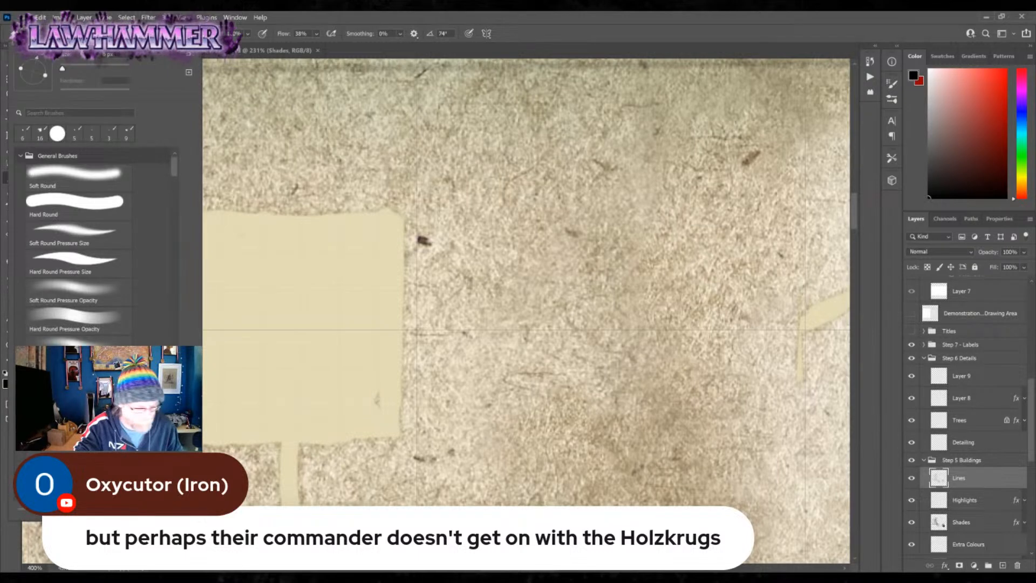
pyautogui.write('5')
pyautogui.press('Return')
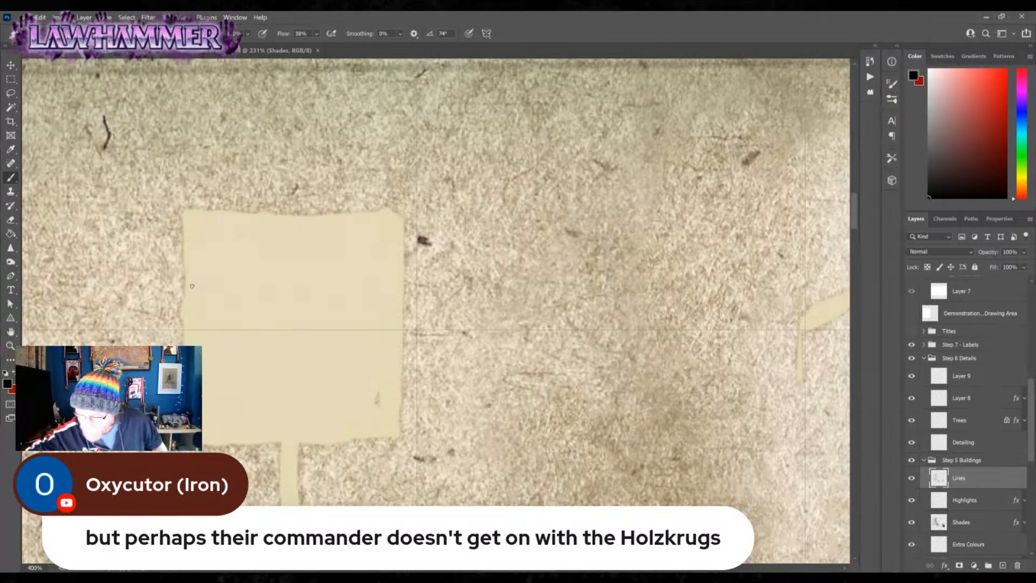
# - Draw a long horizontal black line across the palace plot and extend it westward well beyond the plot's edge
pyautogui.moveTo(182, 290); pyautogui.dragTo(419, 292)
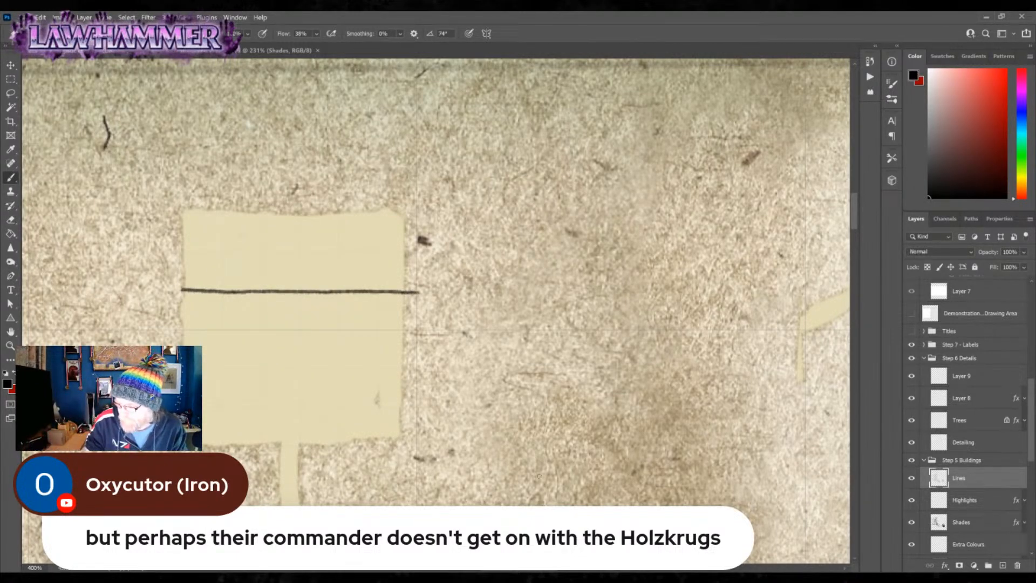
pyautogui.moveTo(492, 447)
pyautogui.mouseDown()
pyautogui.moveTo(624, 486)
pyautogui.moveTo(623, 432)
pyautogui.mouseUp()
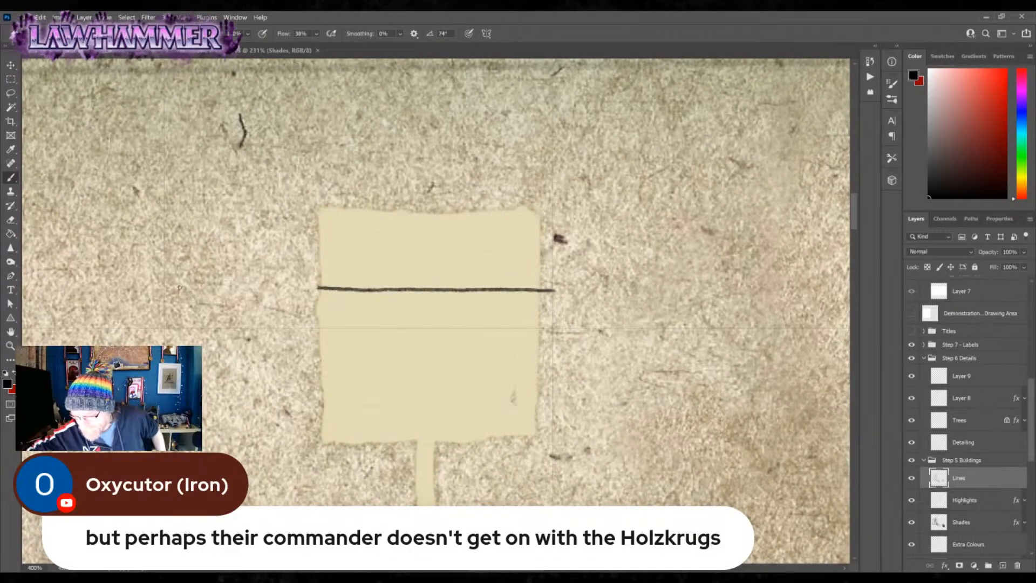
pyautogui.moveTo(167, 287); pyautogui.dragTo(219, 287)
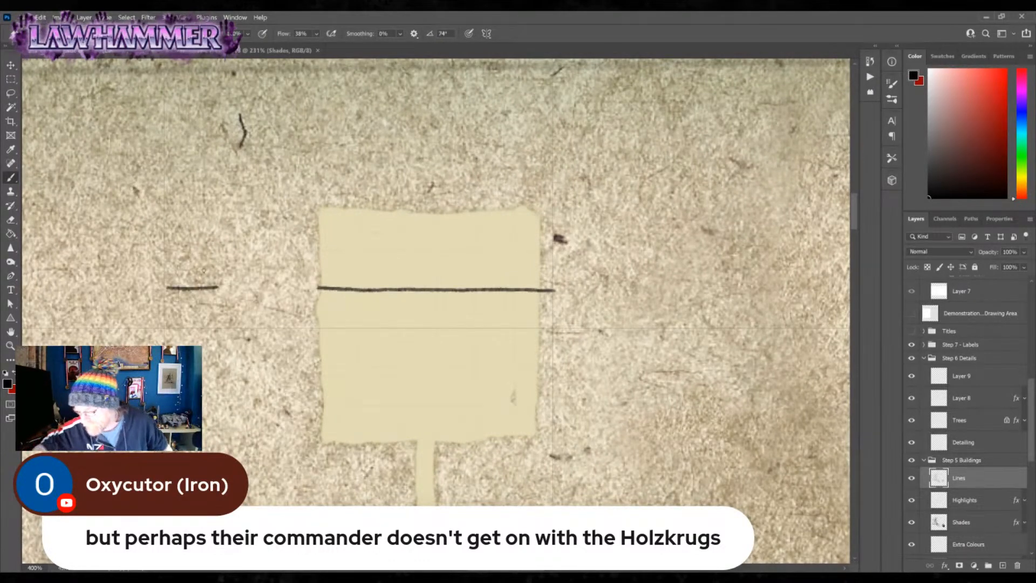
pyautogui.hotkey('ctrl', 'z')
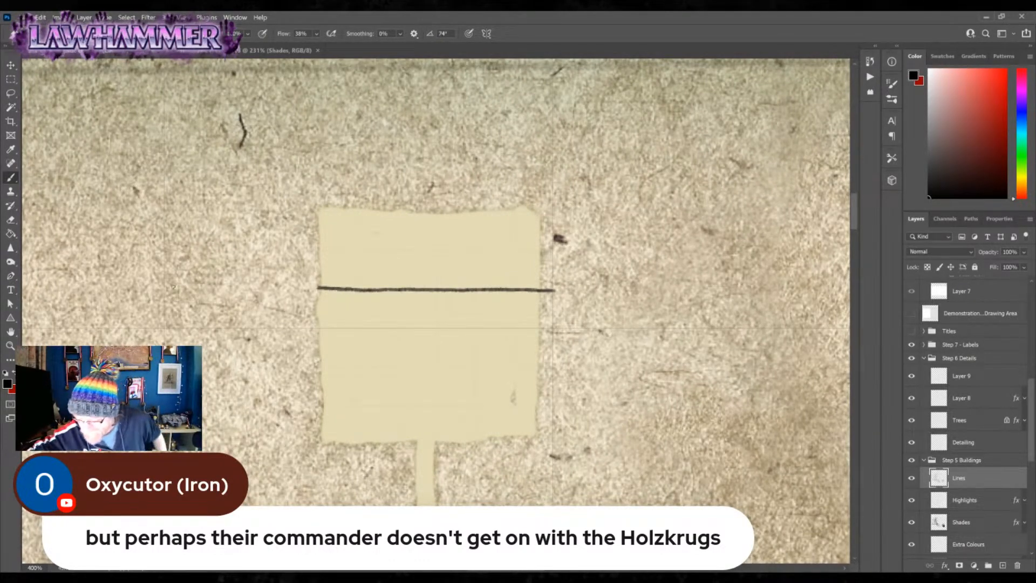
pyautogui.moveTo(165, 291); pyautogui.dragTo(320, 289)
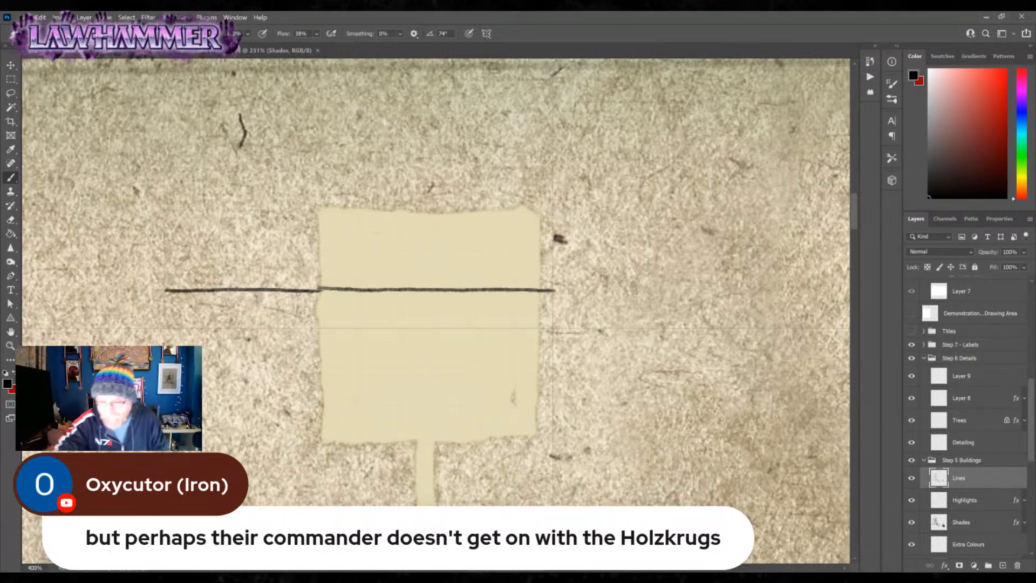
# - Erase the uneven joint in the horizontal line at the plot's western edge and redraw it as a smooth connection
pyautogui.press('e')
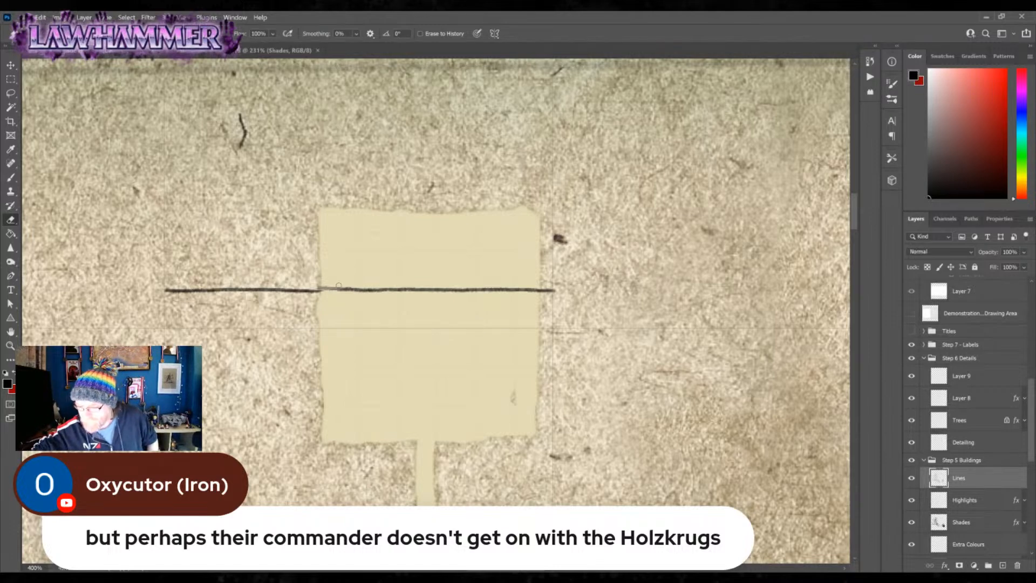
pyautogui.rightClick(312, 274)
pyautogui.press('Escape')
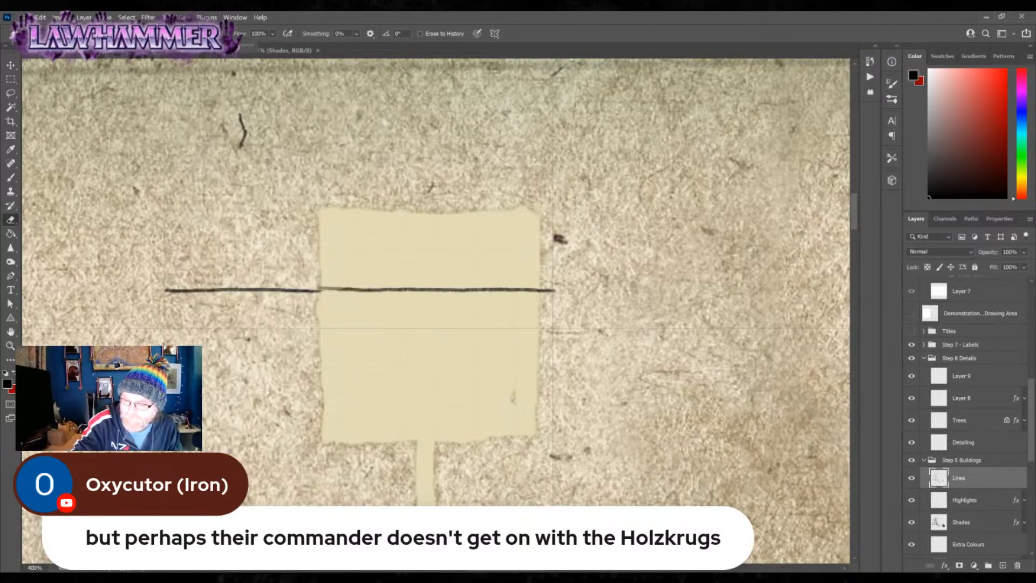
pyautogui.moveTo(317, 290); pyautogui.dragTo(337, 290)
pyautogui.press('b')
pyautogui.moveTo(322, 290); pyautogui.dragTo(328, 291)
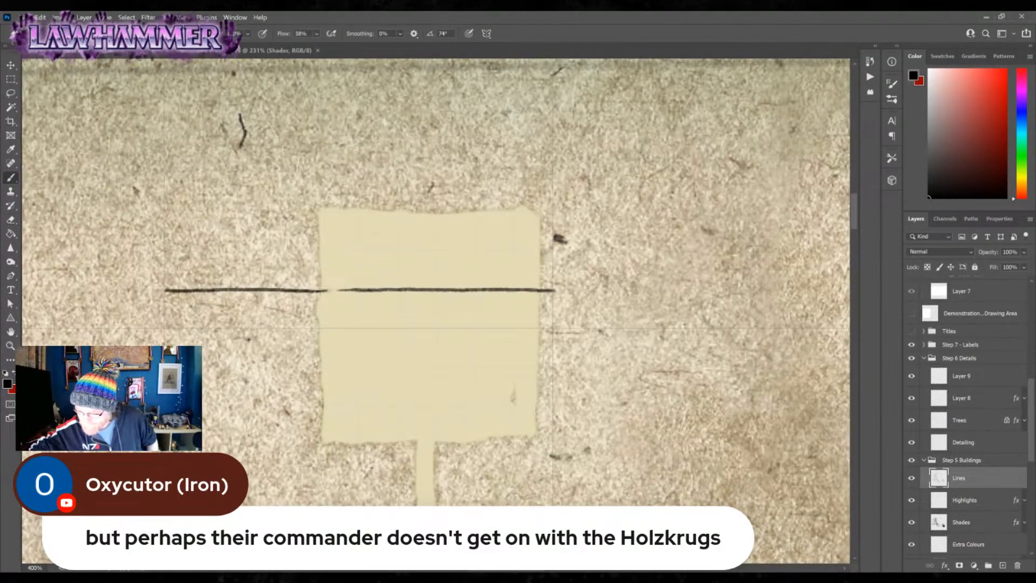
# - Draw a long vertical wall line southward from each end of the horizontal line
pyautogui.scroll(-5, 312, 255)
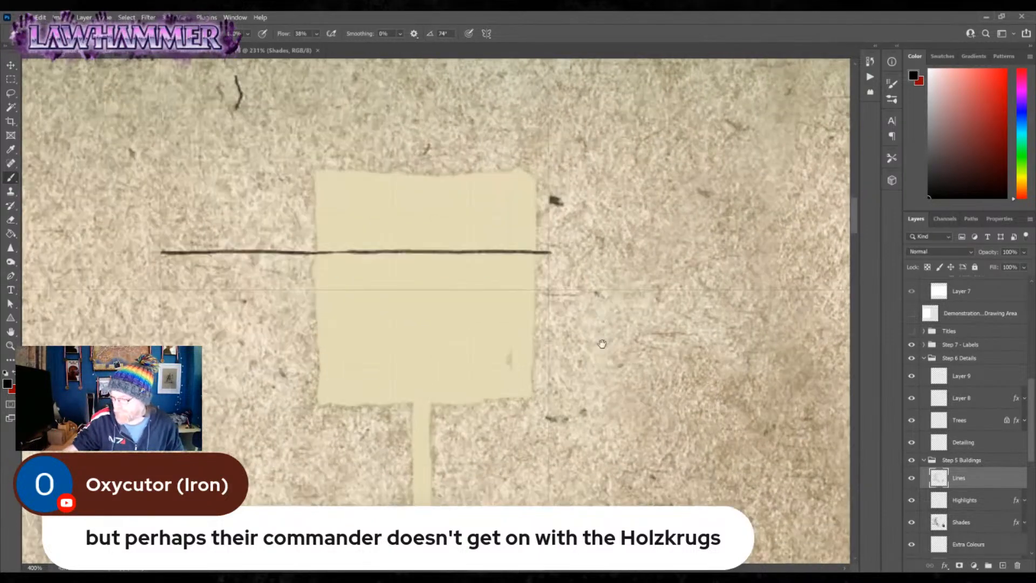
pyautogui.moveTo(538, 121); pyautogui.dragTo(538, 427)
pyautogui.moveTo(147, 122); pyautogui.dragTo(148, 335)
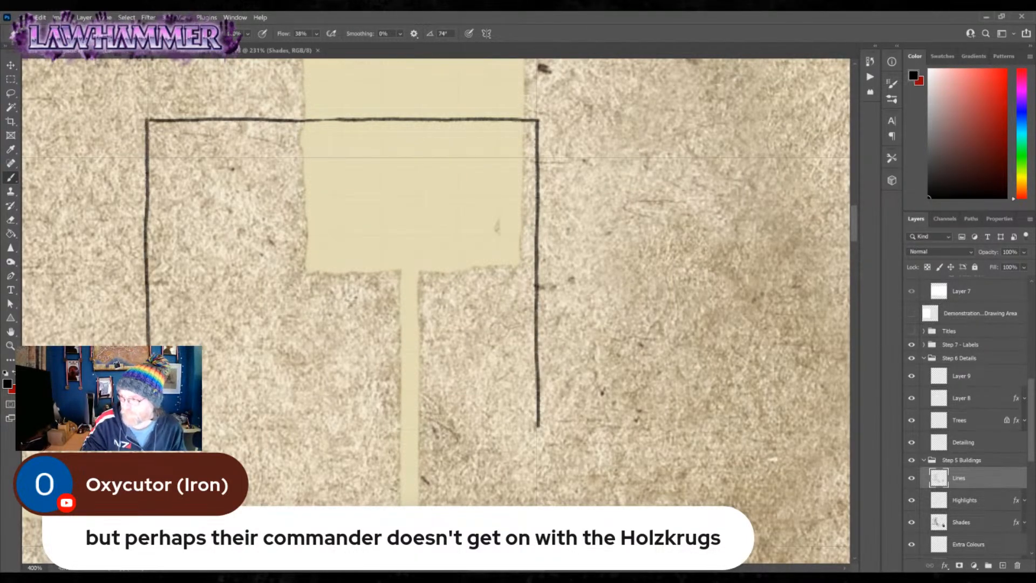
# - Draw a small rectangular block in black at the southern end of the palace's west wall
pyautogui.moveTo(525, 363)
pyautogui.mouseDown()
pyautogui.moveTo(713, 402)
pyautogui.moveTo(695, 435)
pyautogui.moveTo(684, 361)
pyautogui.mouseUp()
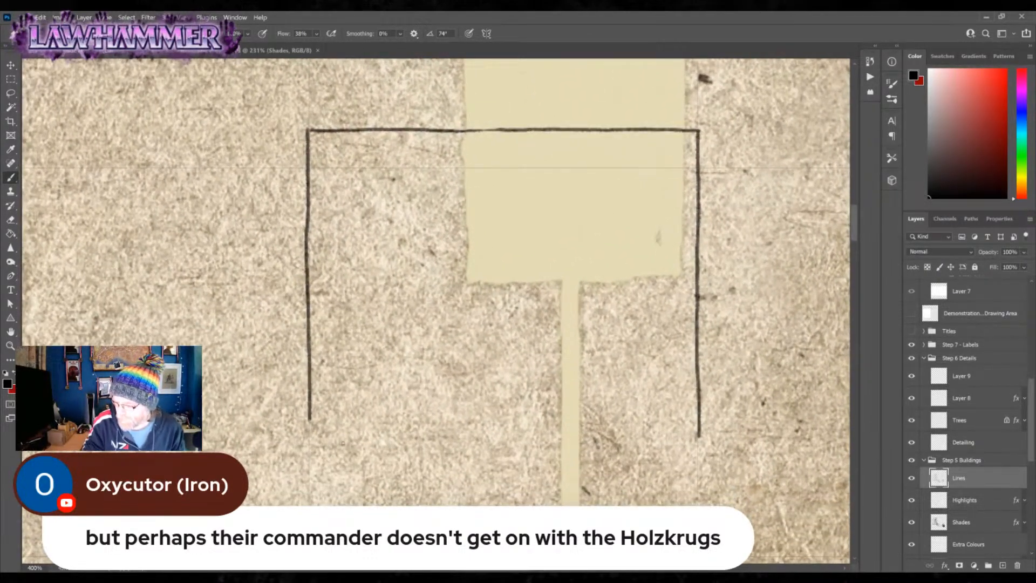
pyautogui.moveTo(310, 420); pyautogui.dragTo(322, 469)
pyautogui.moveTo(245, 471); pyautogui.dragTo(315, 469)
pyautogui.moveTo(246, 422); pyautogui.dragTo(246, 470)
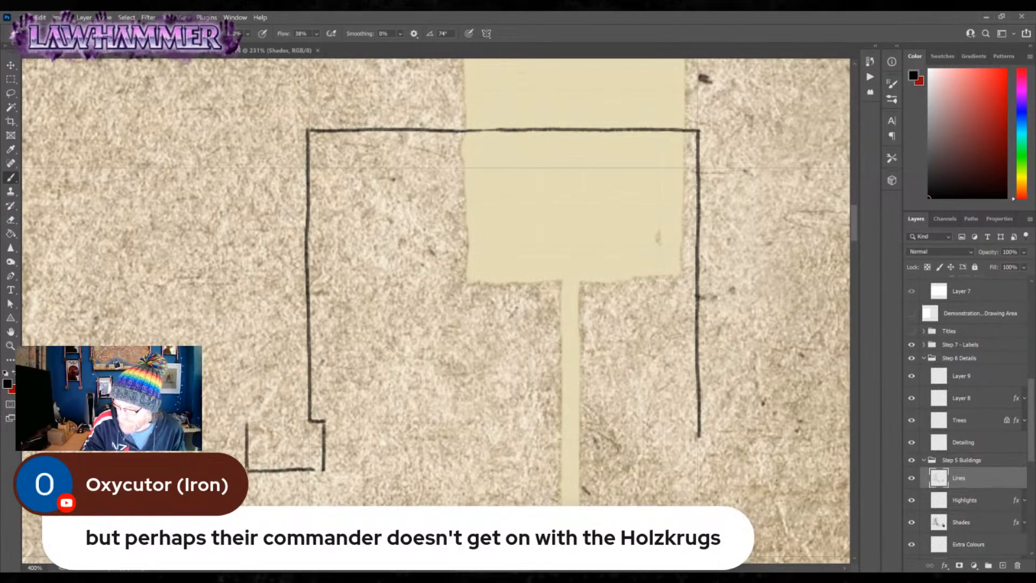
pyautogui.moveTo(246, 423); pyautogui.dragTo(255, 424)
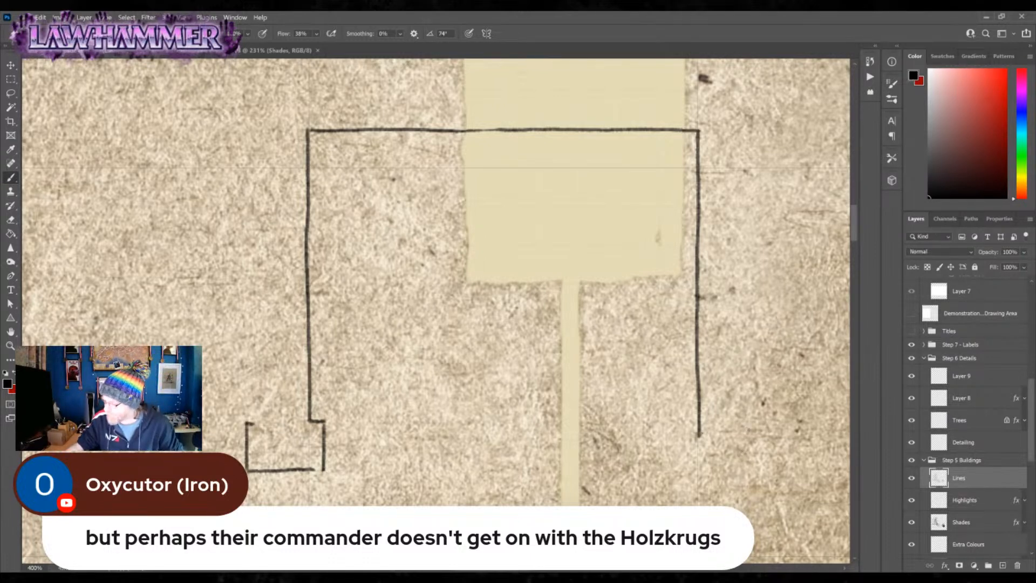
# - Extend the palace's east wall slightly southward and outline a tall narrow block along its inner side
pyautogui.moveTo(699, 424); pyautogui.dragTo(698, 460)
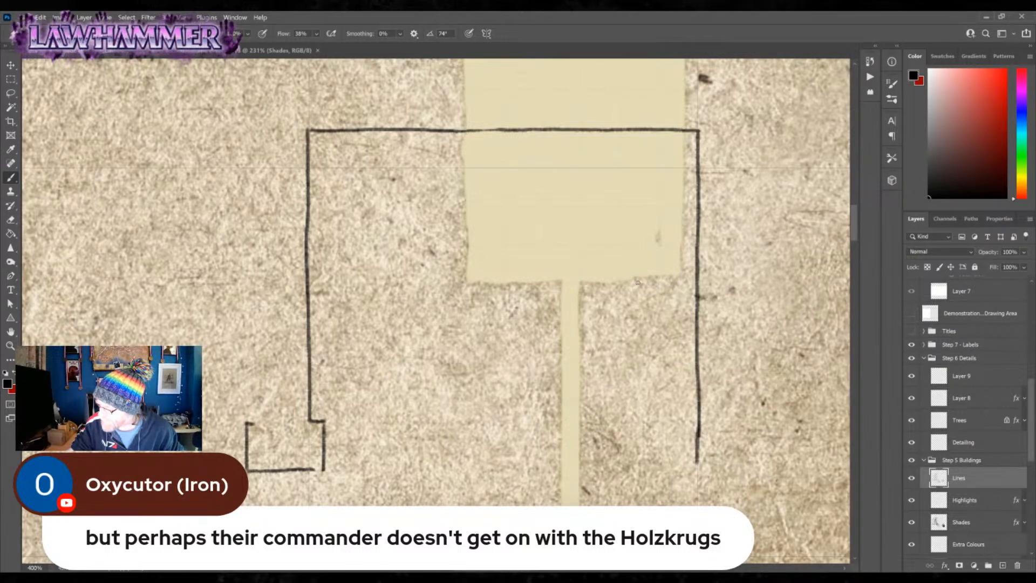
pyautogui.moveTo(632, 282)
pyautogui.mouseDown()
pyautogui.moveTo(694, 282)
pyautogui.moveTo(632, 285)
pyautogui.moveTo(630, 461)
pyautogui.moveTo(696, 462)
pyautogui.mouseUp()
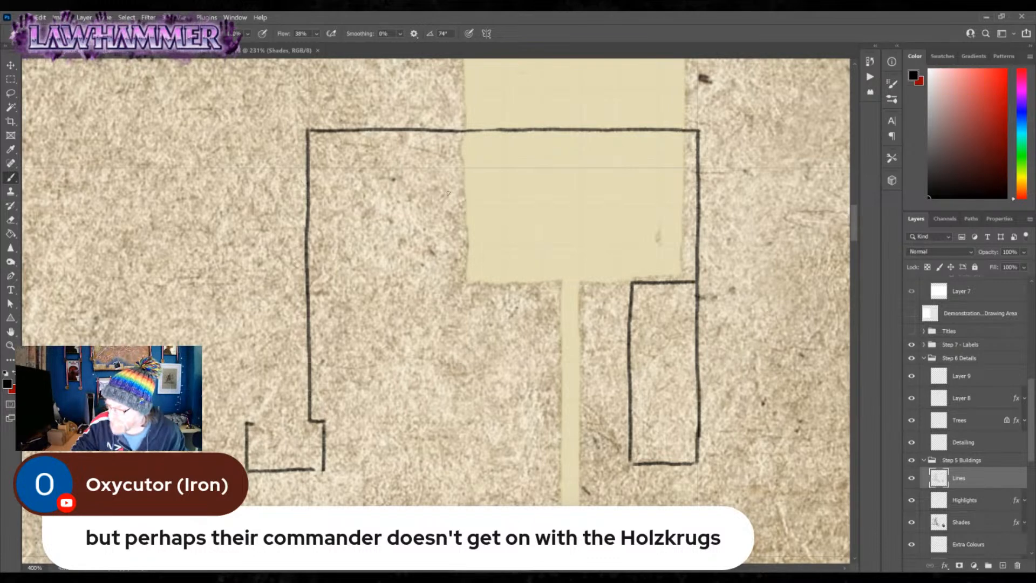
# - Draw a large square in the middle of the palace, just south of its long horizontal wall
pyautogui.moveTo(437, 174); pyautogui.dragTo(436, 252)
pyautogui.moveTo(561, 168); pyautogui.dragTo(560, 273)
pyautogui.moveTo(438, 285); pyautogui.dragTo(563, 278)
pyautogui.moveTo(437, 237); pyautogui.dragTo(436, 285)
pyautogui.moveTo(439, 172); pyautogui.dragTo(555, 166)
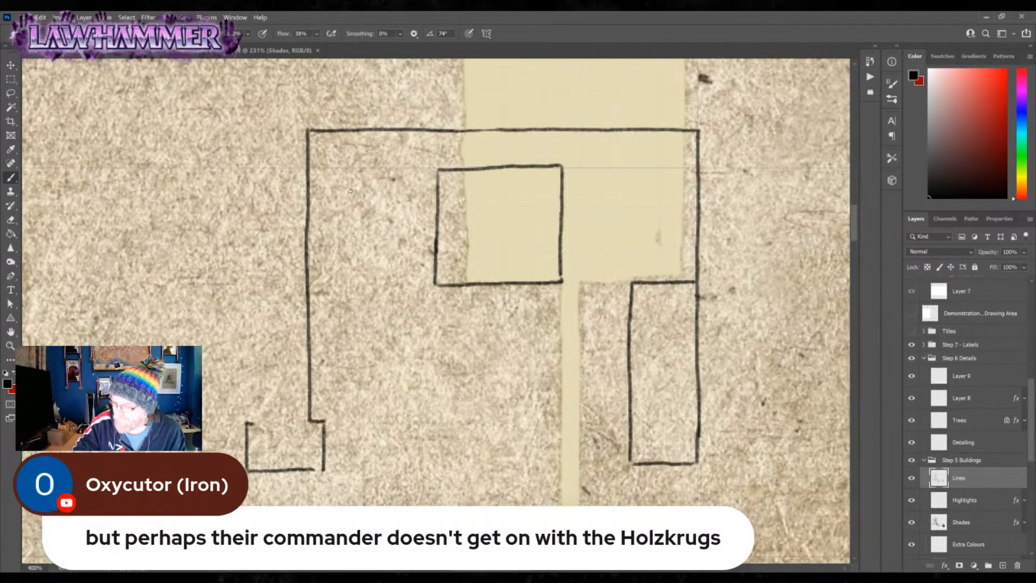
# - Draw one small square on each side of the large central square
pyautogui.moveTo(347, 161)
pyautogui.mouseDown()
pyautogui.moveTo(348, 195)
pyautogui.moveTo(356, 159)
pyautogui.moveTo(387, 162)
pyautogui.moveTo(386, 191)
pyautogui.moveTo(354, 202)
pyautogui.moveTo(388, 200)
pyautogui.mouseUp()
pyautogui.moveTo(631, 152); pyautogui.dragTo(632, 193)
pyautogui.moveTo(632, 153)
pyautogui.mouseDown()
pyautogui.moveTo(670, 153)
pyautogui.moveTo(672, 193)
pyautogui.mouseUp()
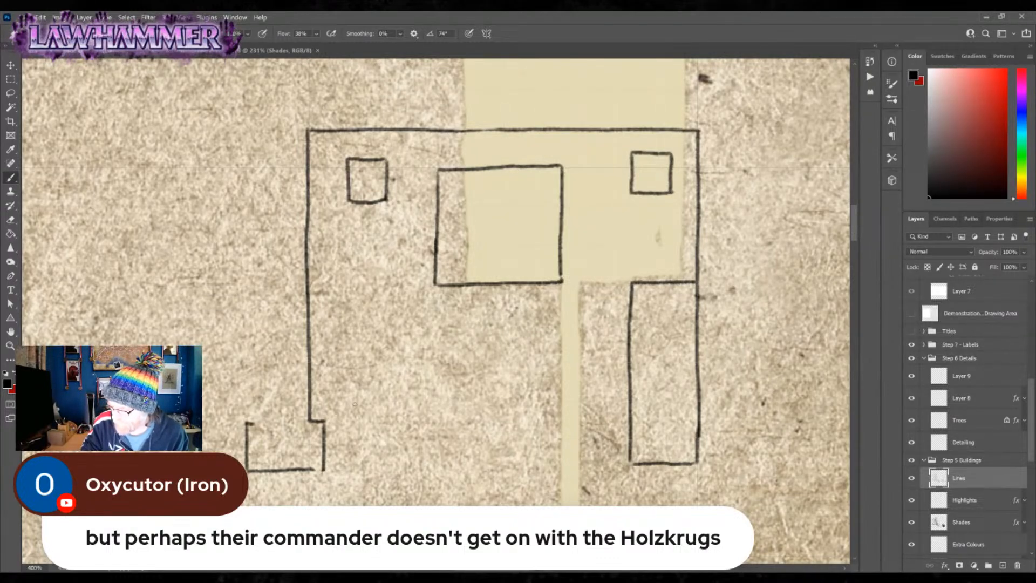
# - Lasso the three squares and move them north so the large one rests on the long horizontal wall
pyautogui.moveTo(527, 303); pyautogui.dragTo(460, 433)
pyautogui.click(11, 93)
pyautogui.moveTo(268, 279)
pyautogui.mouseDown()
pyautogui.moveTo(317, 452)
pyautogui.moveTo(499, 430)
pyautogui.moveTo(610, 321)
pyautogui.moveTo(591, 272)
pyautogui.moveTo(486, 276)
pyautogui.mouseUp()
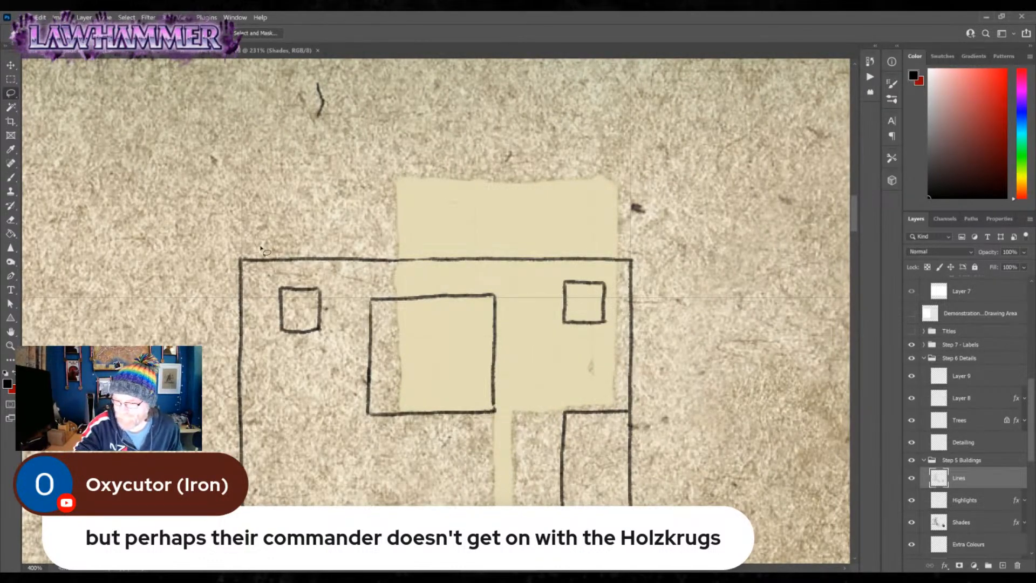
pyautogui.press('v')
pyautogui.moveTo(480, 364); pyautogui.dragTo(484, 215)
pyautogui.hotkey('ctrl', 't')
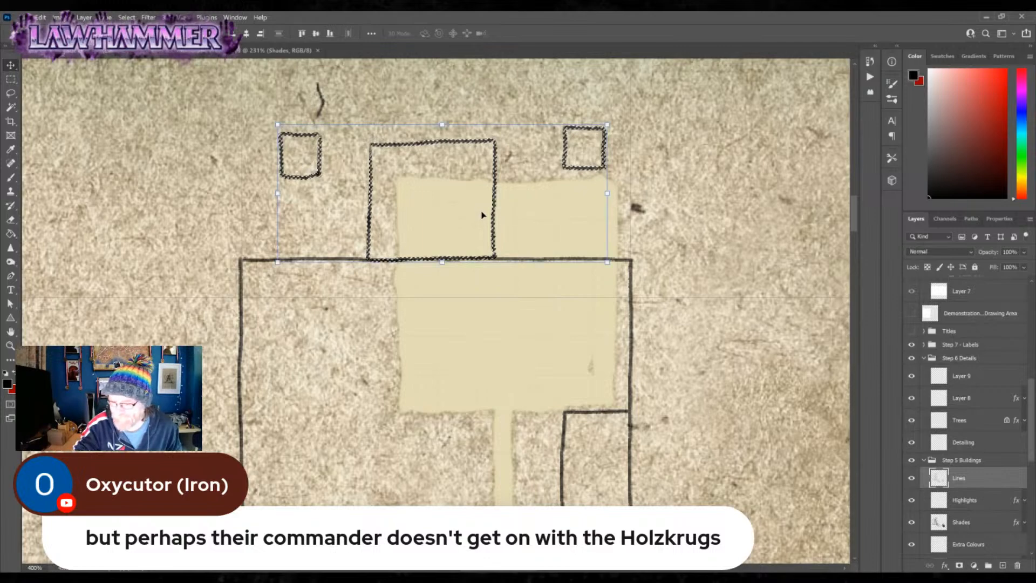
# - Move the tall narrow block's lines to the outer side of the east wall and redraw its missing east edge
pyautogui.click(15, 96)
pyautogui.moveTo(632, 408)
pyautogui.mouseDown()
pyautogui.moveTo(553, 262)
pyautogui.moveTo(502, 421)
pyautogui.moveTo(547, 440)
pyautogui.moveTo(443, 384)
pyautogui.moveTo(447, 413)
pyautogui.mouseUp()
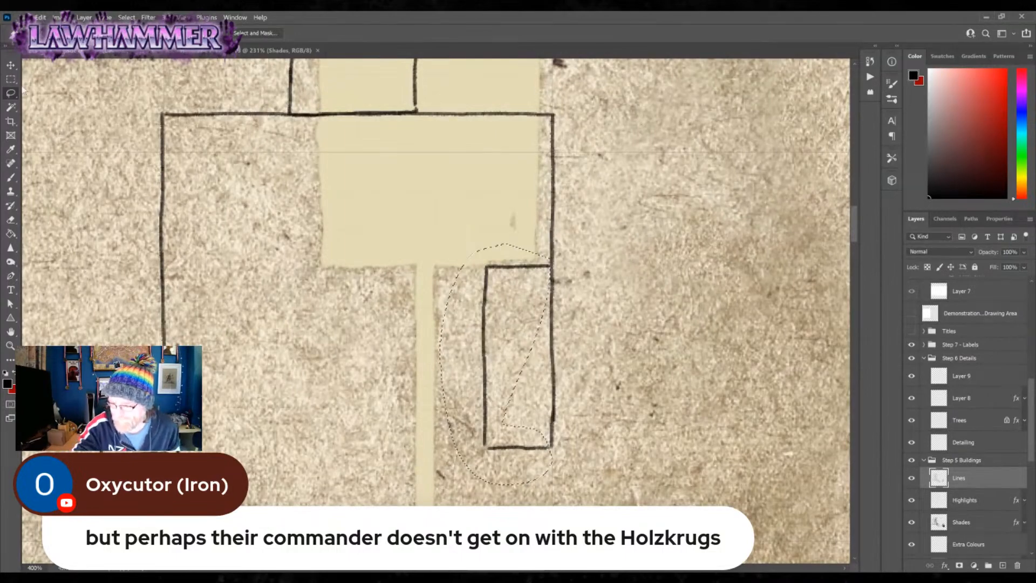
pyautogui.press('v')
pyautogui.moveTo(522, 340); pyautogui.dragTo(588, 333)
pyautogui.hotkey('ctrl', 'd')
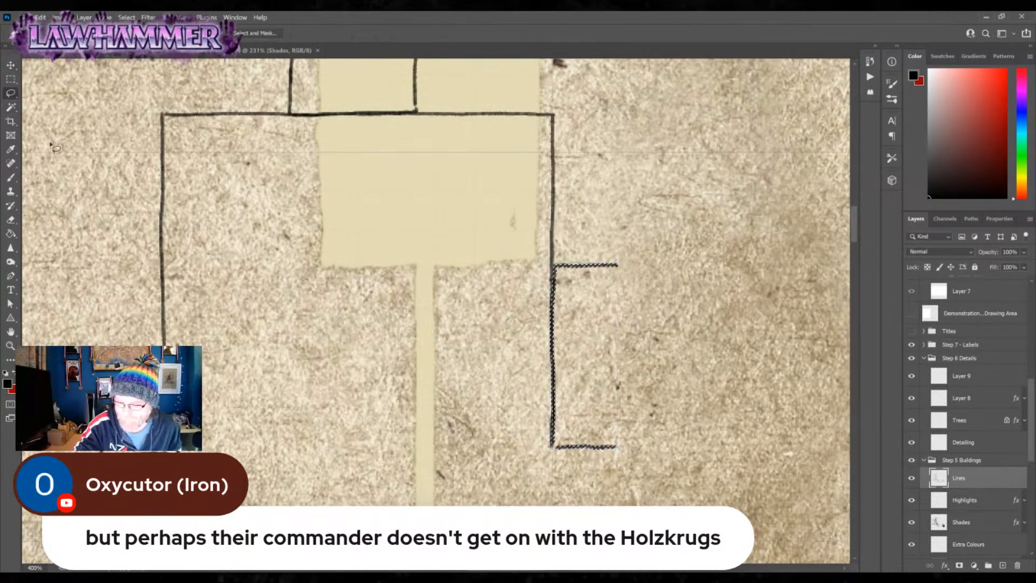
pyautogui.click(11, 177)
pyautogui.moveTo(617, 265); pyautogui.dragTo(617, 448)
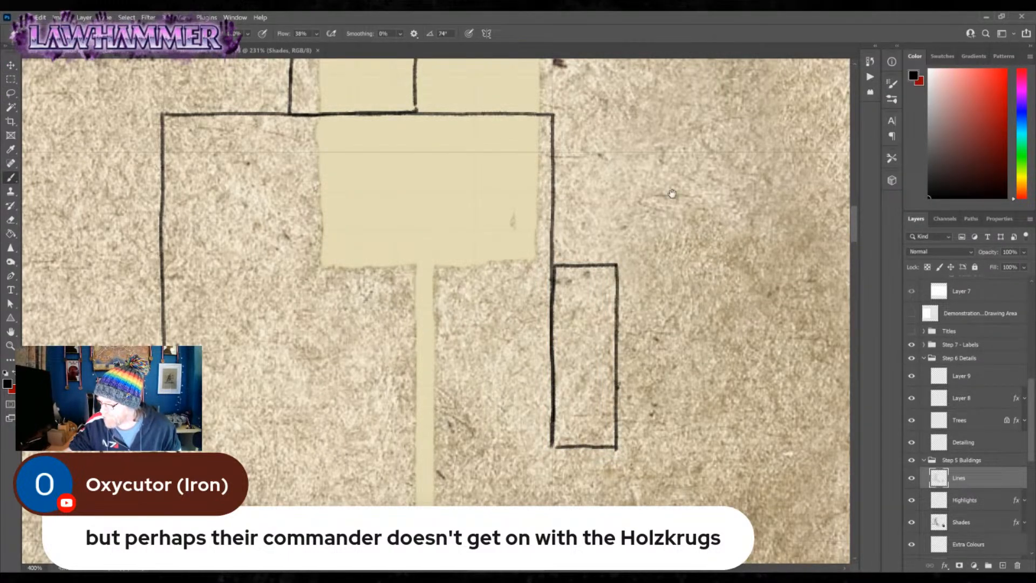
# - Draw the palace's outer wall around the squares, running south to the narrow east block and the small west block
pyautogui.moveTo(660, 207); pyautogui.dragTo(637, 347)
pyautogui.moveTo(522, 109)
pyautogui.mouseDown()
pyautogui.moveTo(571, 111)
pyautogui.moveTo(565, 440)
pyautogui.mouseUp()
pyautogui.moveTo(613, 190); pyautogui.dragTo(789, 285)
pyautogui.moveTo(698, 205); pyautogui.dragTo(278, 203)
pyautogui.moveTo(474, 405)
pyautogui.mouseDown()
pyautogui.moveTo(645, 213)
pyautogui.moveTo(635, 272)
pyautogui.mouseUp()
pyautogui.moveTo(440, 80); pyautogui.dragTo(443, 507)
pyautogui.moveTo(514, 489); pyautogui.dragTo(532, 381)
pyautogui.moveTo(431, 440); pyautogui.dragTo(458, 439)
# - Draw a rectangular west wing beside the palace's outer wall and outline two small rectangles inside it
pyautogui.press('z')
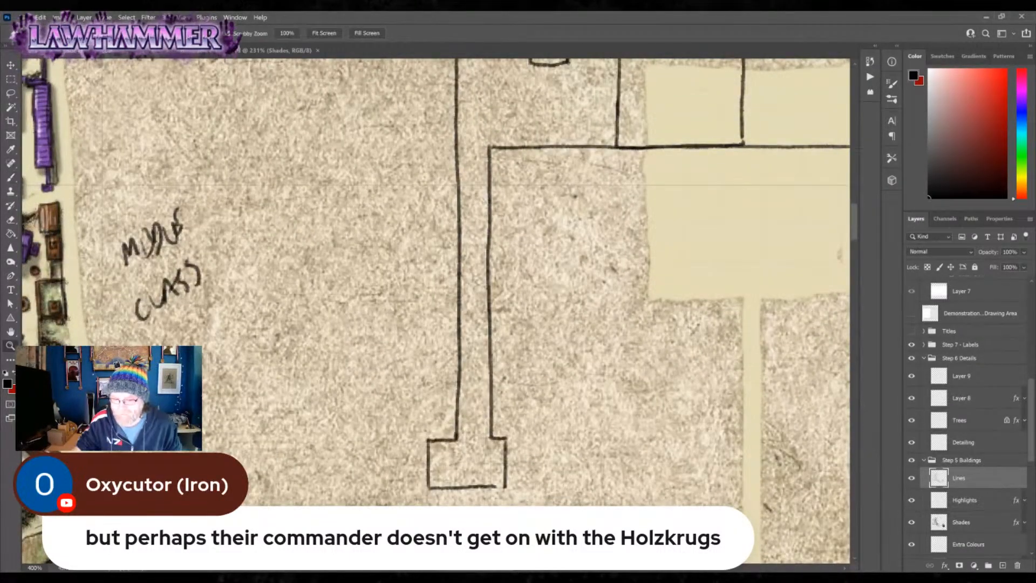
pyautogui.hotkey('ctrl', '0')
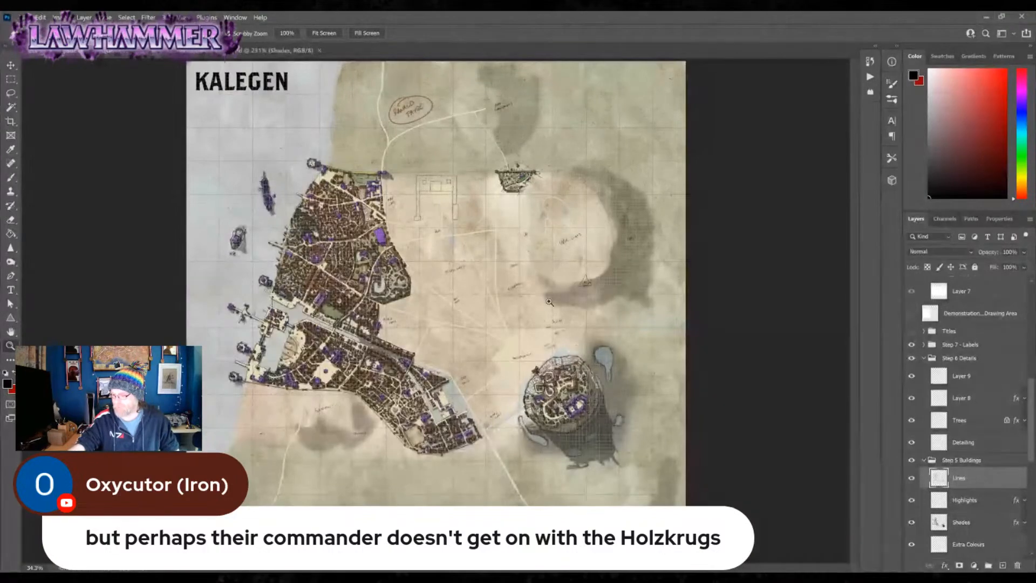
pyautogui.click(421, 176)
pyautogui.click(399, 177)
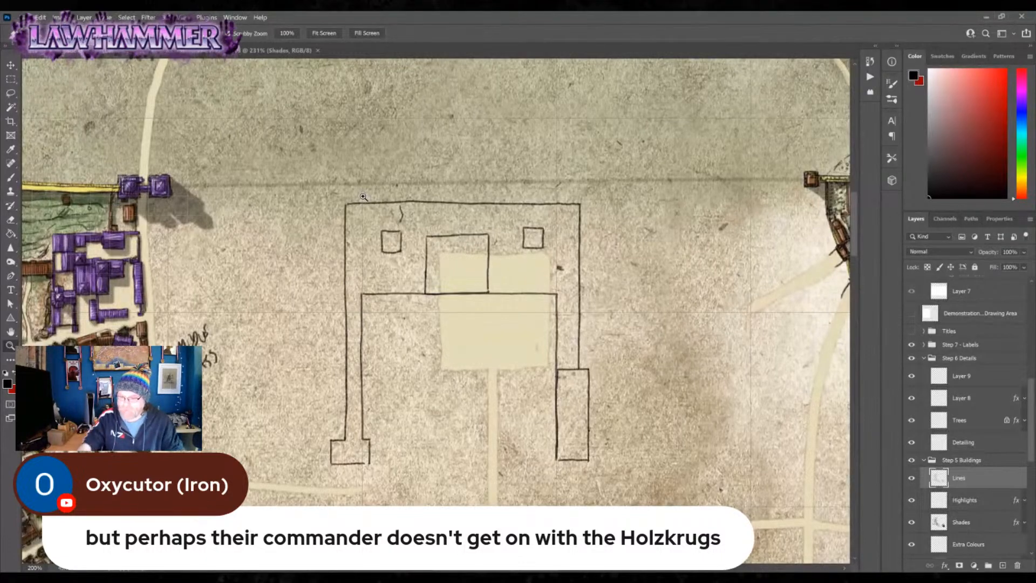
pyautogui.click(12, 179)
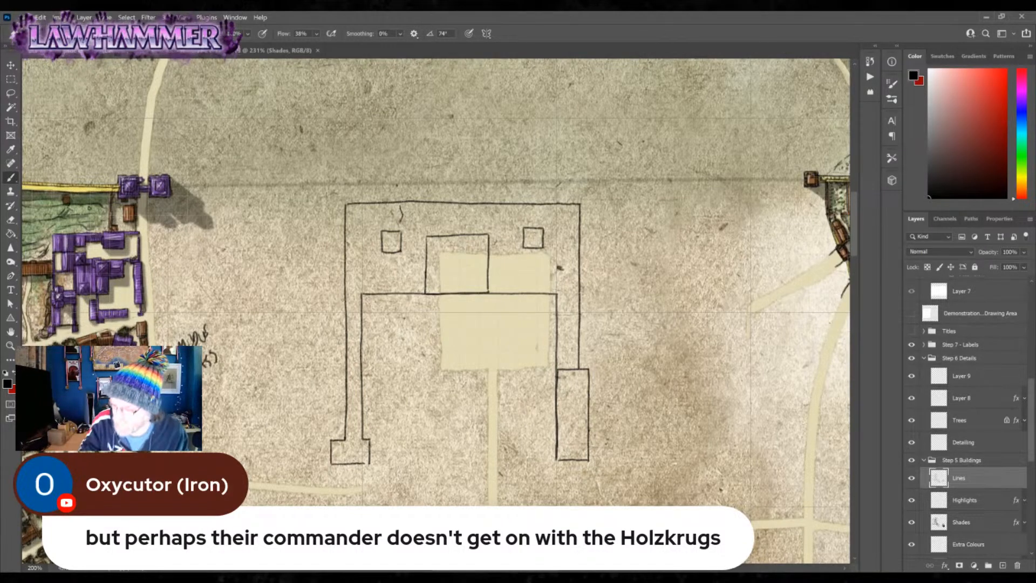
pyautogui.moveTo(343, 247); pyautogui.dragTo(218, 249)
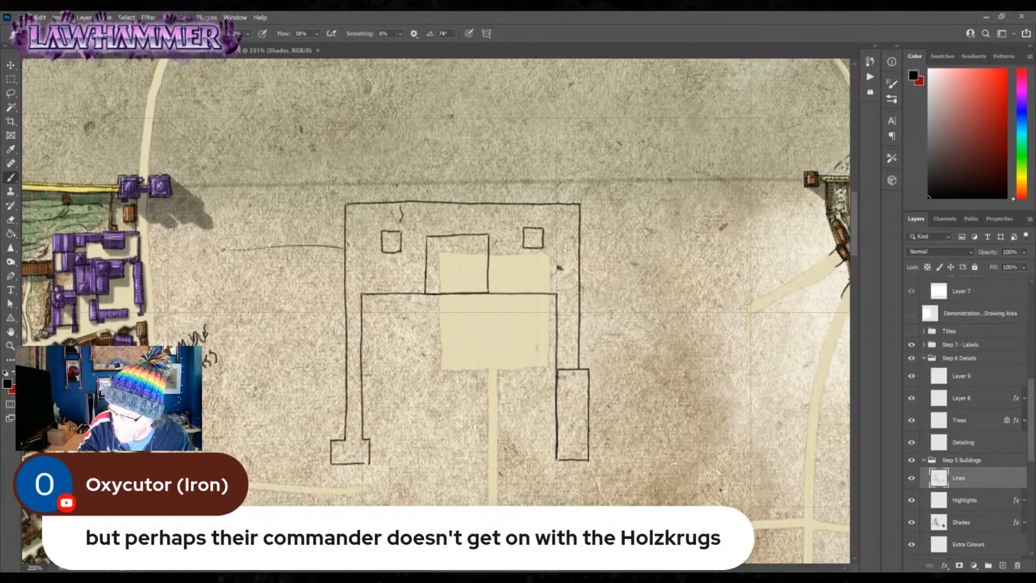
pyautogui.click(10, 93)
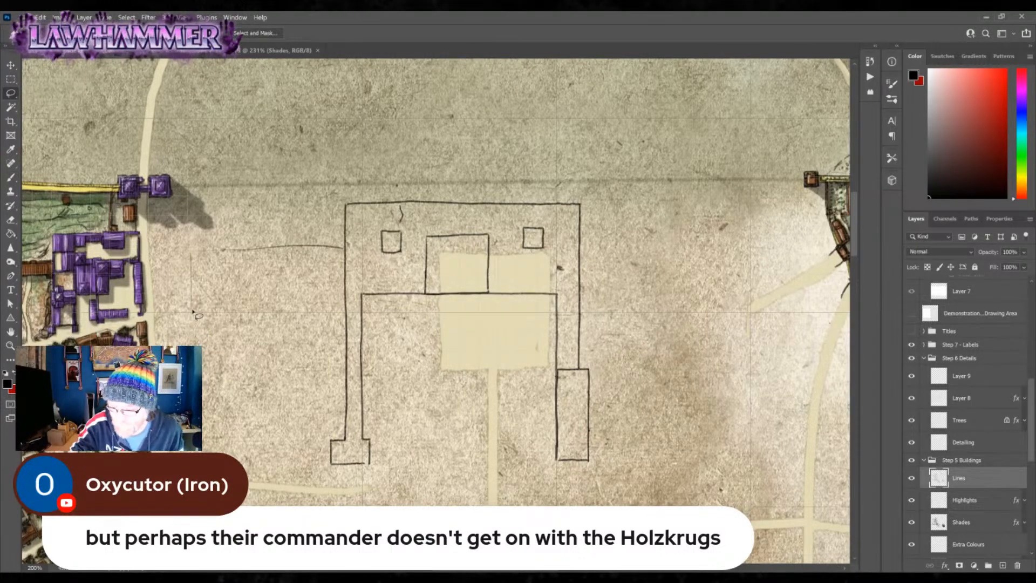
pyautogui.click(11, 149)
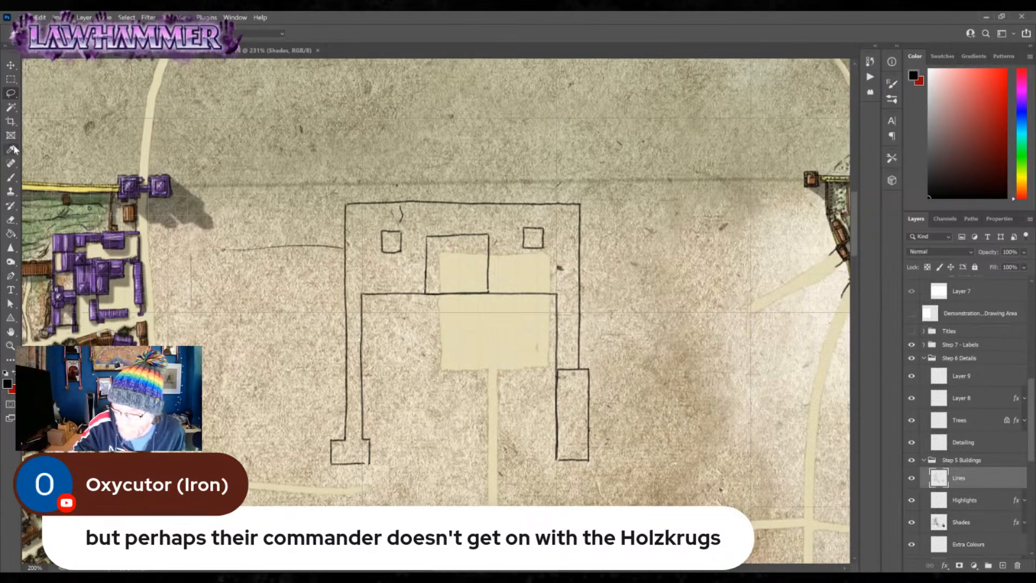
pyautogui.click(10, 177)
pyautogui.moveTo(191, 262)
pyautogui.mouseDown()
pyautogui.moveTo(189, 301)
pyautogui.moveTo(257, 317)
pyautogui.moveTo(345, 316)
pyautogui.mouseUp()
pyautogui.moveTo(196, 250); pyautogui.dragTo(342, 247)
pyautogui.moveTo(190, 249); pyautogui.dragTo(204, 249)
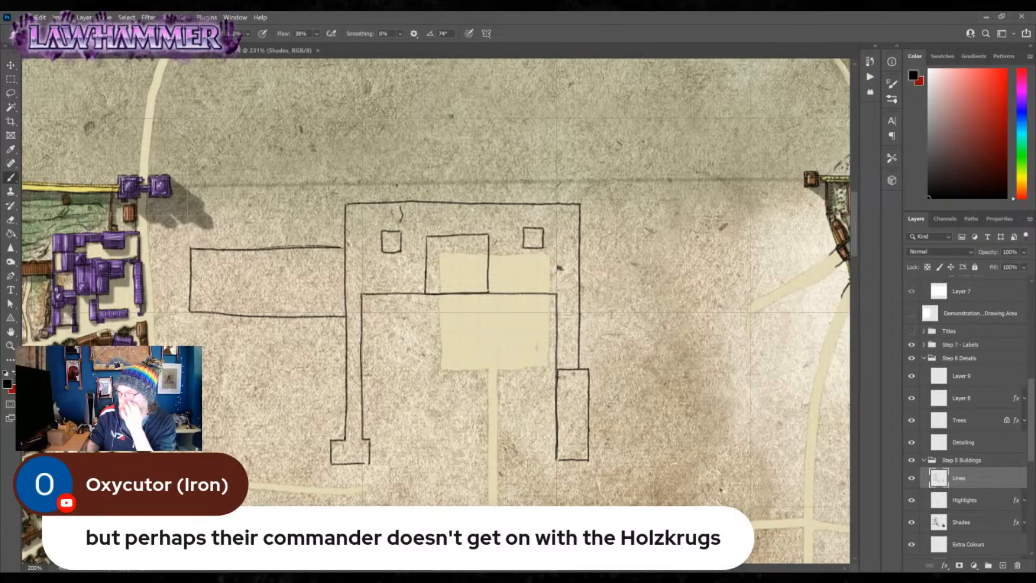
pyautogui.moveTo(212, 272)
pyautogui.mouseDown()
pyautogui.moveTo(213, 293)
pyautogui.moveTo(242, 273)
pyautogui.moveTo(227, 294)
pyautogui.mouseUp()
pyautogui.moveTo(244, 272)
pyautogui.mouseDown()
pyautogui.moveTo(246, 294)
pyautogui.moveTo(295, 291)
pyautogui.moveTo(327, 274)
pyautogui.moveTo(326, 291)
pyautogui.mouseUp()
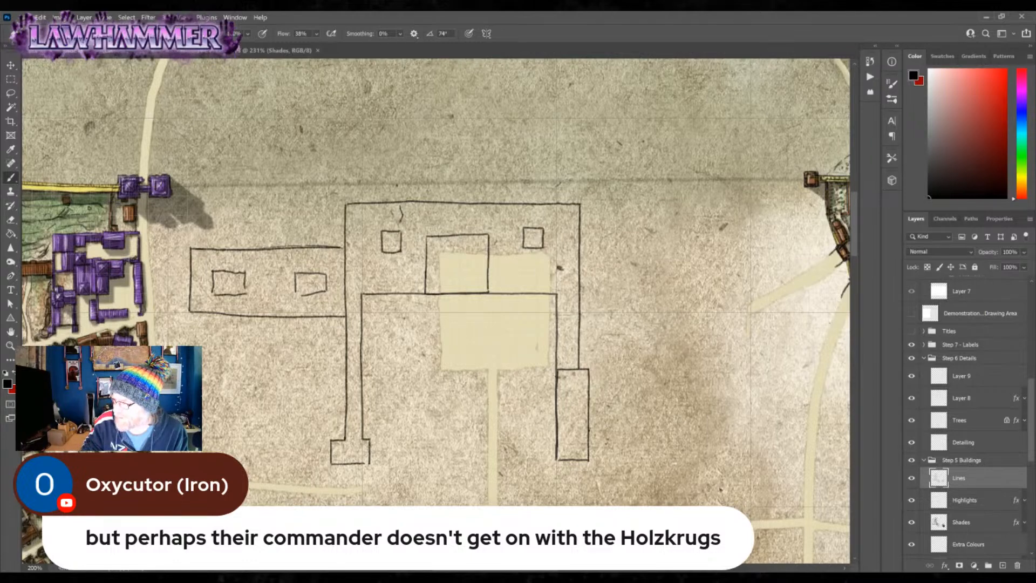
# - Draw a rectangular east wing beside the palace's outer wall and a separate square building just beyond its end
pyautogui.moveTo(581, 235)
pyautogui.mouseDown()
pyautogui.moveTo(698, 237)
pyautogui.moveTo(695, 291)
pyautogui.mouseUp()
pyautogui.moveTo(582, 296); pyautogui.dragTo(696, 294)
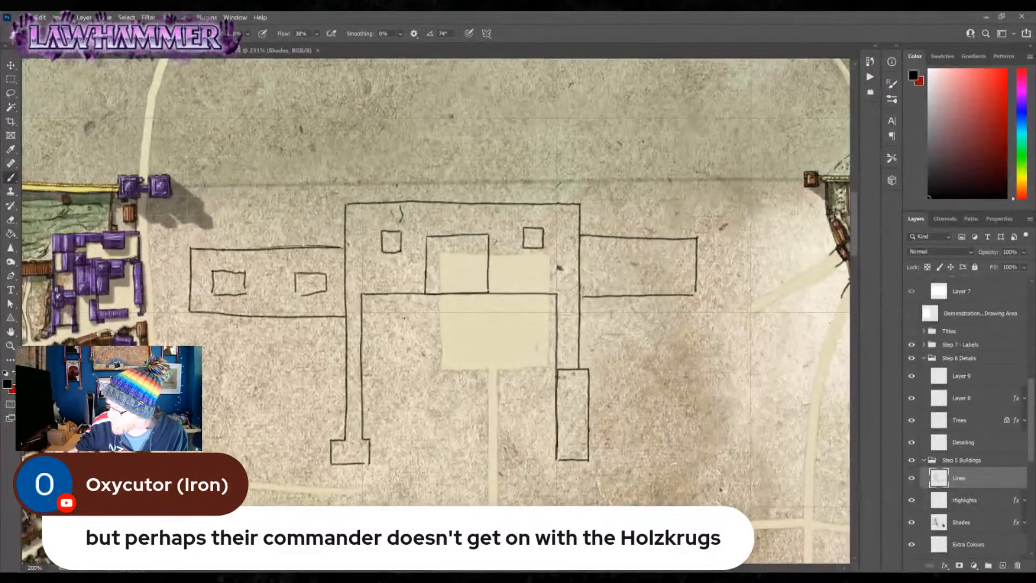
pyautogui.moveTo(705, 237)
pyautogui.mouseDown()
pyautogui.moveTo(704, 292)
pyautogui.moveTo(724, 234)
pyautogui.moveTo(755, 233)
pyautogui.moveTo(753, 291)
pyautogui.moveTo(723, 291)
pyautogui.moveTo(756, 289)
pyautogui.mouseUp()
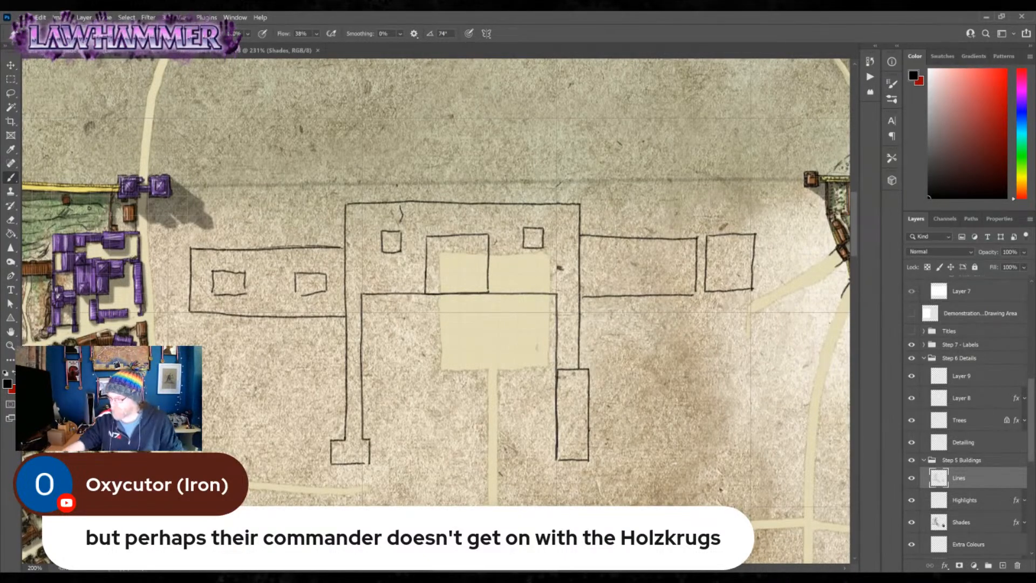
# - Draw the grounds' boundary lines from both wings south to the road, along it and back up to the palace blocks
pyautogui.moveTo(732, 429); pyautogui.dragTo(503, 350)
pyautogui.moveTo(524, 245); pyautogui.dragTo(522, 431)
pyautogui.moveTo(329, 380)
pyautogui.mouseDown()
pyautogui.moveTo(327, 458)
pyautogui.moveTo(513, 438)
pyautogui.mouseUp()
pyautogui.moveTo(371, 425)
pyautogui.mouseDown()
pyautogui.moveTo(569, 411)
pyautogui.moveTo(766, 371)
pyautogui.mouseUp()
pyautogui.moveTo(356, 178)
pyautogui.mouseDown()
pyautogui.moveTo(377, 365)
pyautogui.moveTo(405, 449)
pyautogui.moveTo(504, 434)
pyautogui.mouseUp()
pyautogui.moveTo(499, 331); pyautogui.dragTo(503, 434)
pyautogui.moveTo(659, 445)
pyautogui.mouseDown()
pyautogui.moveTo(590, 421)
pyautogui.moveTo(464, 410)
pyautogui.mouseUp()
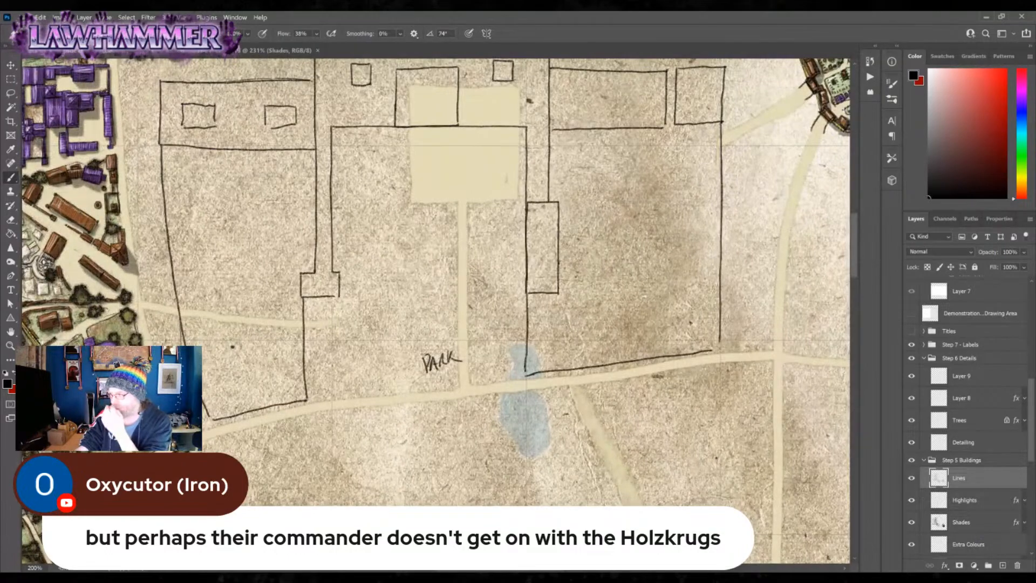
# - Draw a narrow rectangle between the road and the southern end of each palace arm, on the park side
pyautogui.moveTo(313, 316)
pyautogui.mouseDown()
pyautogui.moveTo(316, 400)
pyautogui.moveTo(332, 305)
pyautogui.moveTo(336, 398)
pyautogui.mouseUp()
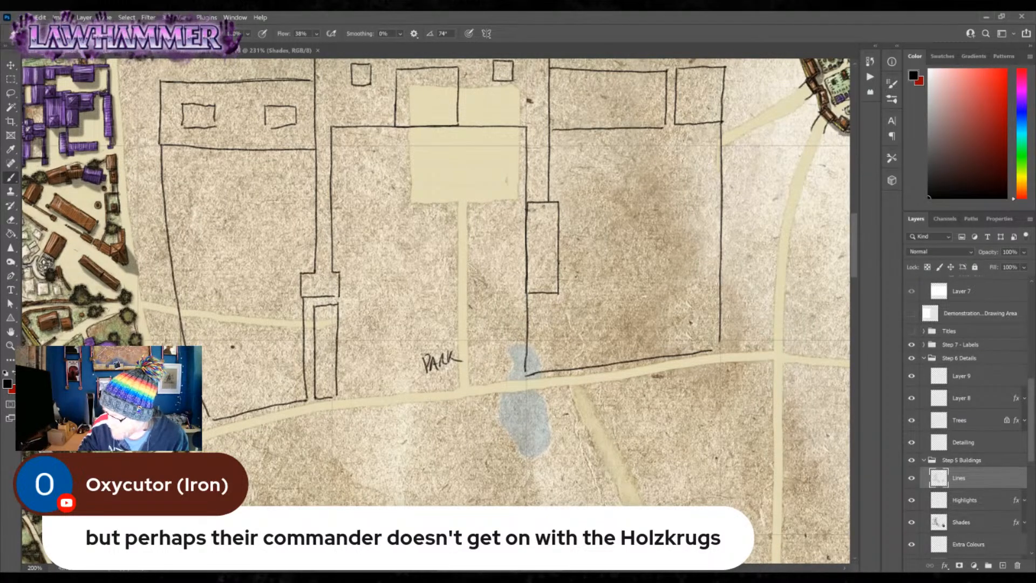
pyautogui.moveTo(525, 291)
pyautogui.mouseDown()
pyautogui.moveTo(504, 302)
pyautogui.moveTo(501, 379)
pyautogui.moveTo(526, 375)
pyautogui.mouseUp()
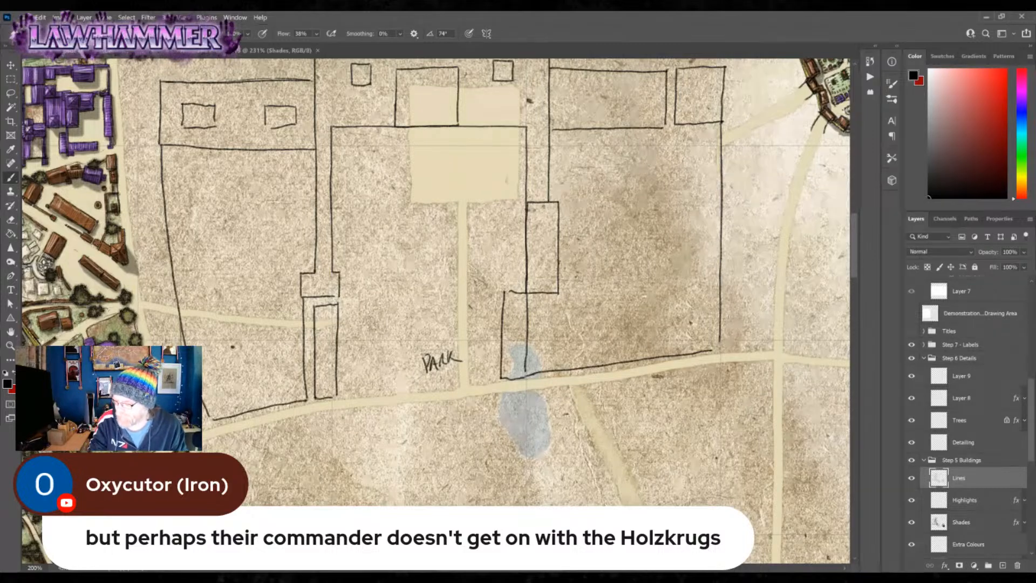
# - Draw a long line parallel to the road on its south side, redoing the first stroke and extending it east and west
pyautogui.moveTo(339, 430); pyautogui.dragTo(491, 418)
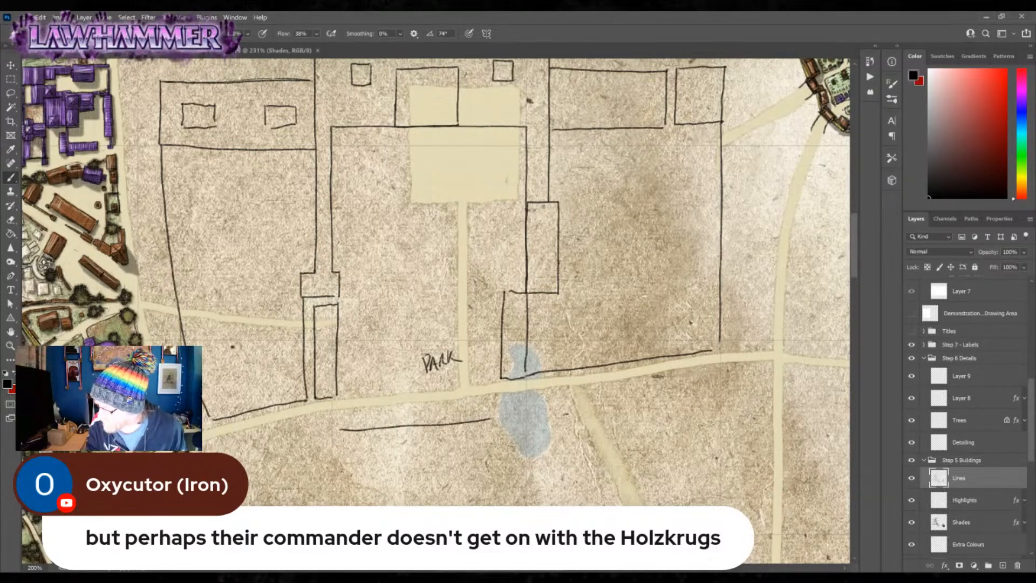
pyautogui.hotkey('ctrl', 'z')
pyautogui.moveTo(498, 412); pyautogui.dragTo(337, 429)
pyautogui.moveTo(497, 412); pyautogui.dragTo(766, 373)
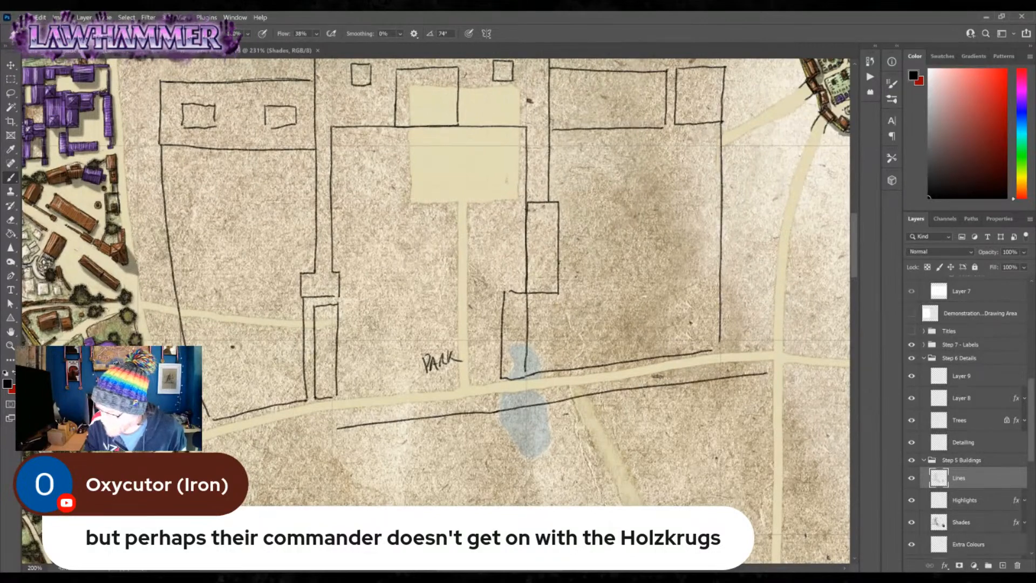
pyautogui.moveTo(337, 429); pyautogui.dragTo(233, 440)
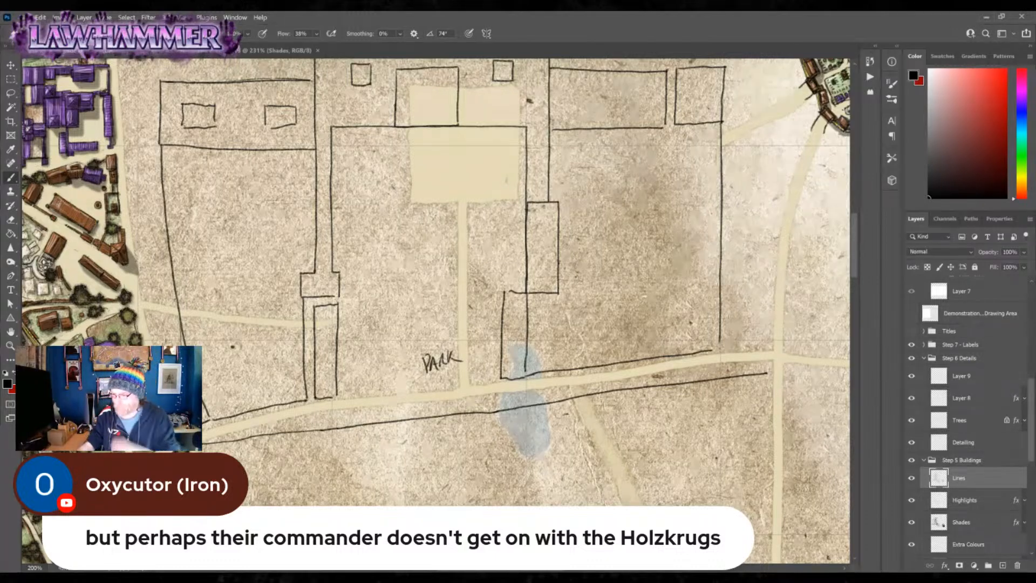
# - Extend the west and east boundary lines north of the wings and join them with a line along the faint northern wall
pyautogui.moveTo(676, 209); pyautogui.dragTo(694, 349)
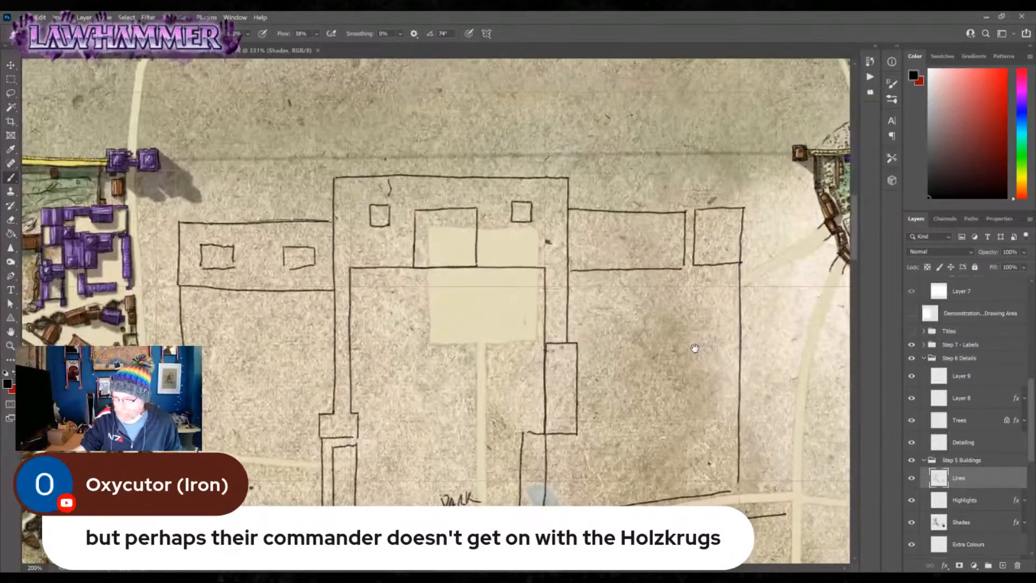
pyautogui.moveTo(178, 160); pyautogui.dragTo(180, 217)
pyautogui.moveTo(740, 157); pyautogui.dragTo(742, 207)
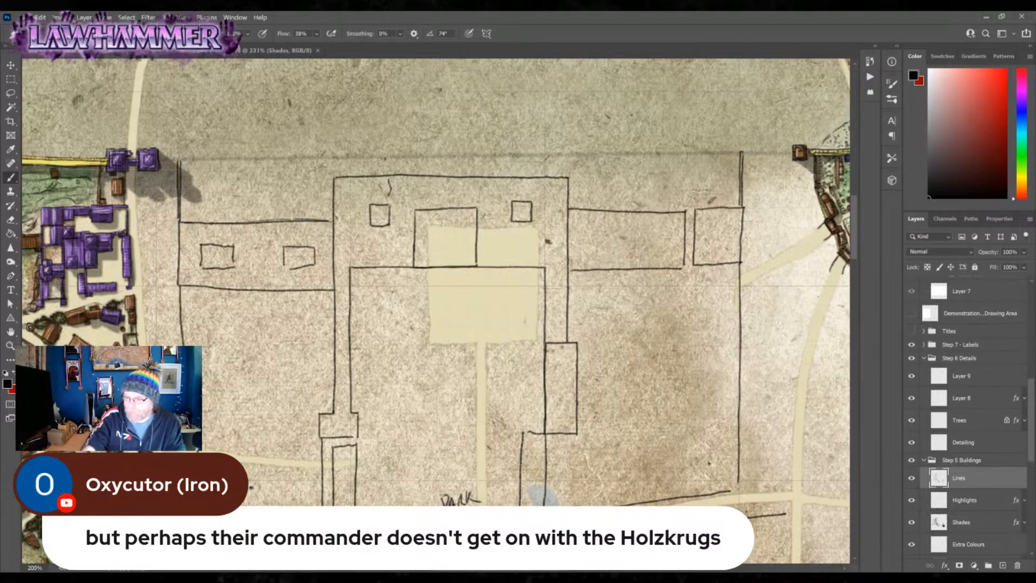
pyautogui.moveTo(254, 157); pyautogui.dragTo(766, 154)
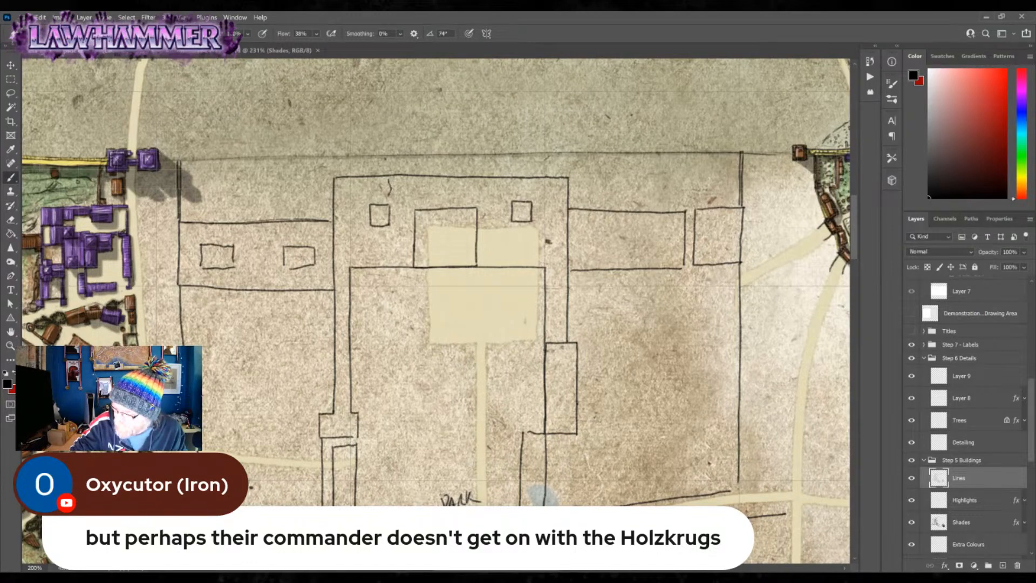
pyautogui.moveTo(384, 161); pyautogui.dragTo(384, 173)
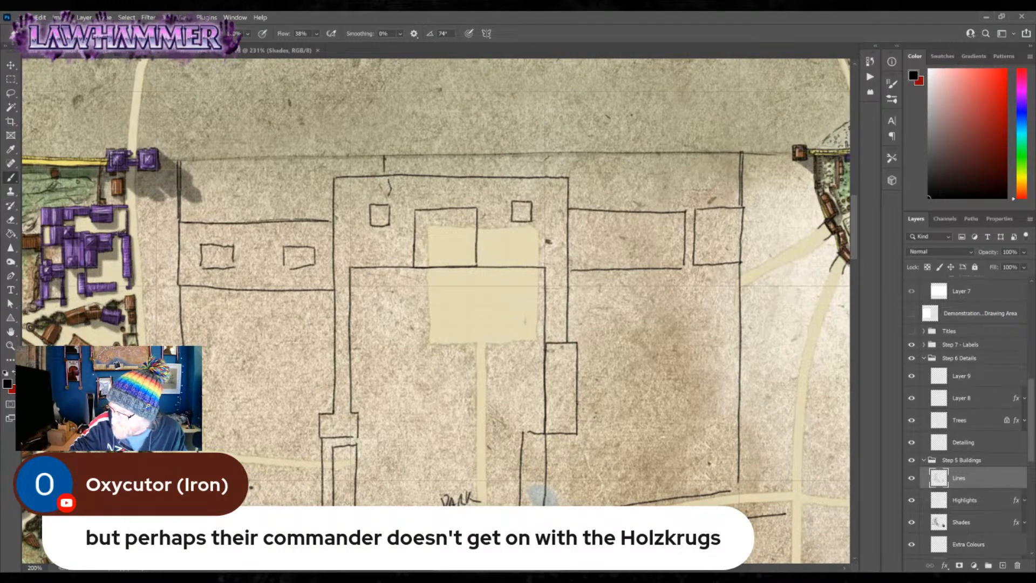
pyautogui.moveTo(492, 160); pyautogui.dragTo(493, 174)
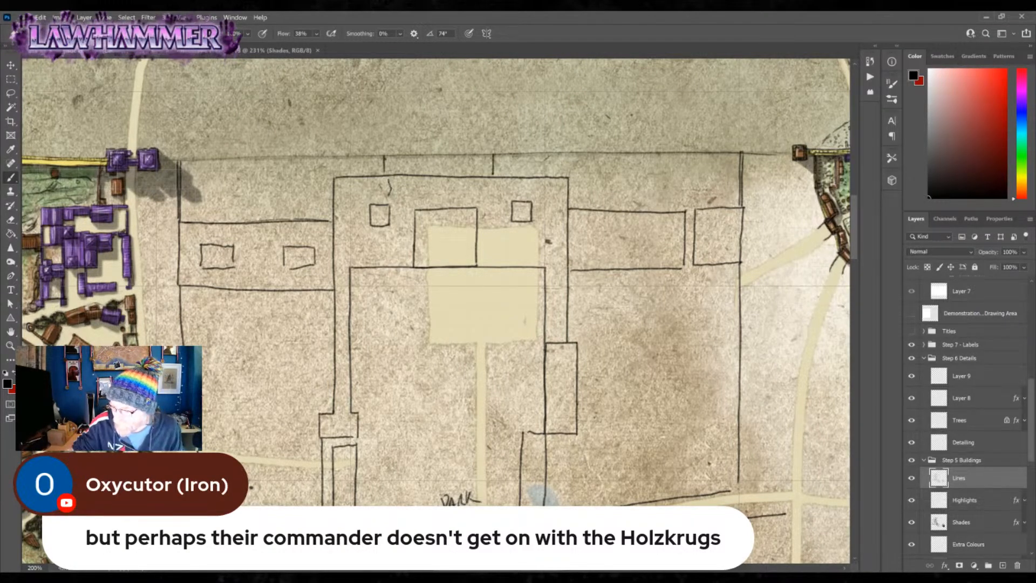
pyautogui.moveTo(384, 156); pyautogui.dragTo(385, 169)
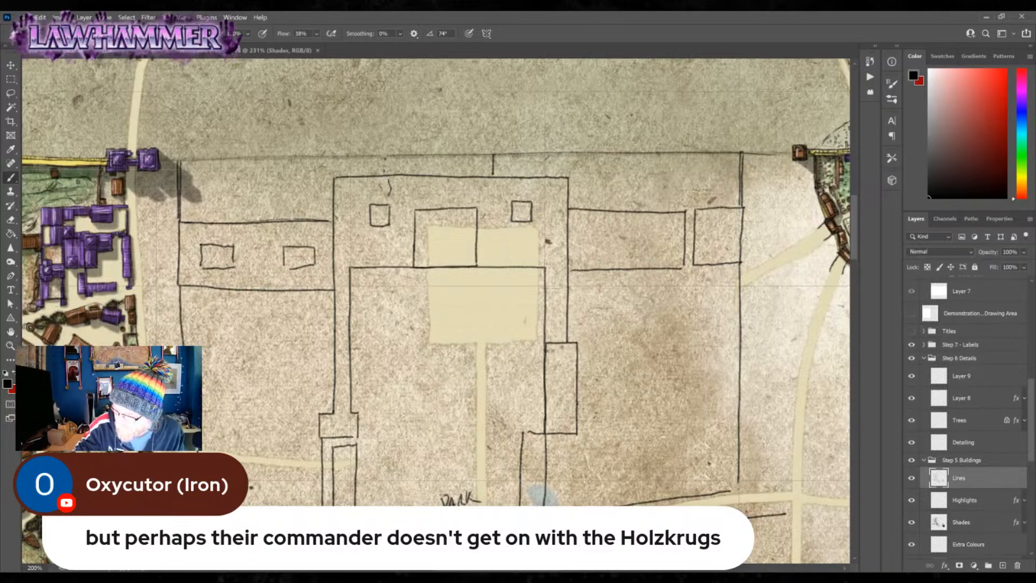
pyautogui.moveTo(493, 153); pyautogui.dragTo(493, 166)
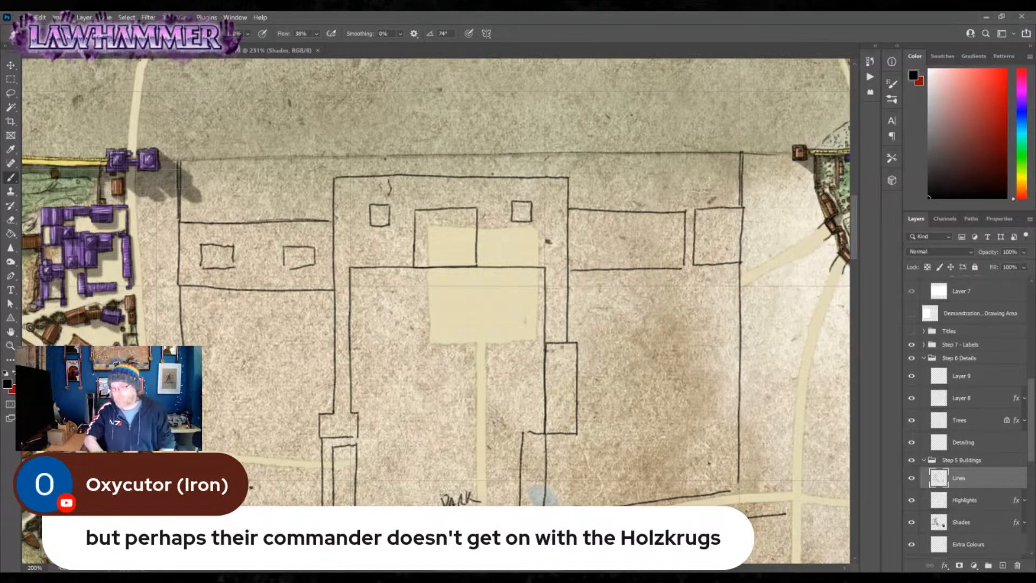
# - Examine the palace layout and its grounds against the whole city map
pyautogui.moveTo(459, 492); pyautogui.dragTo(459, 412)
pyautogui.moveTo(351, 223)
pyautogui.mouseDown()
pyautogui.moveTo(386, 237)
pyautogui.moveTo(331, 233)
pyautogui.mouseUp()
pyautogui.hotkey('ctrl', 'z')
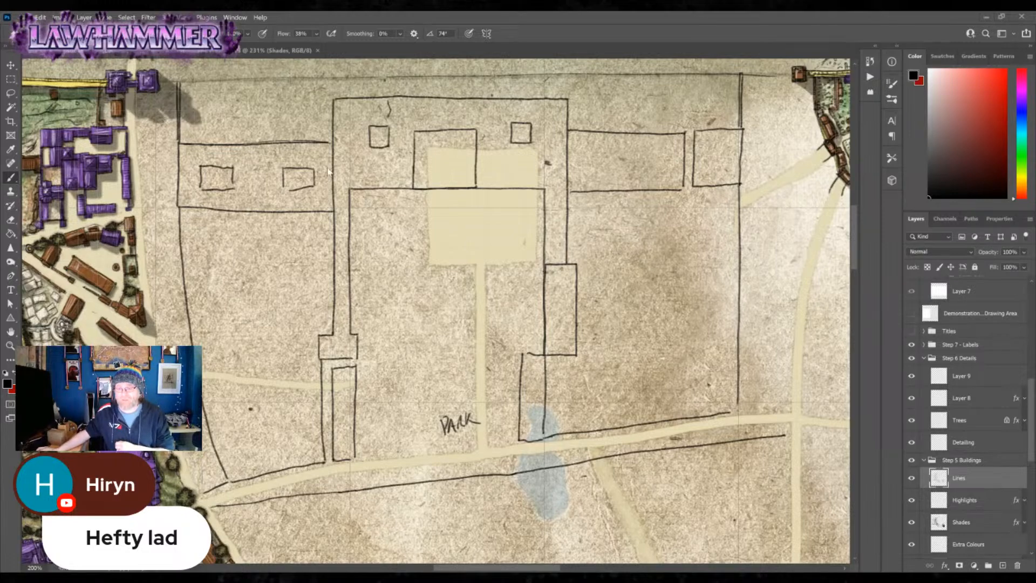
pyautogui.press('z')
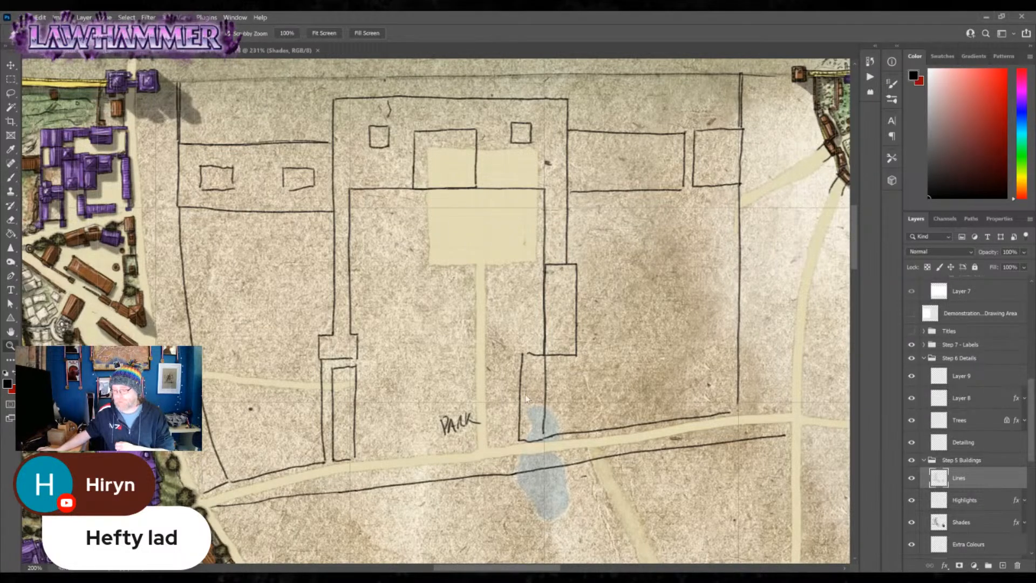
pyautogui.hotkey('ctrl', '-')
pyautogui.hotkey('ctrl', '-')
pyautogui.hotkey('ctrl', '-')
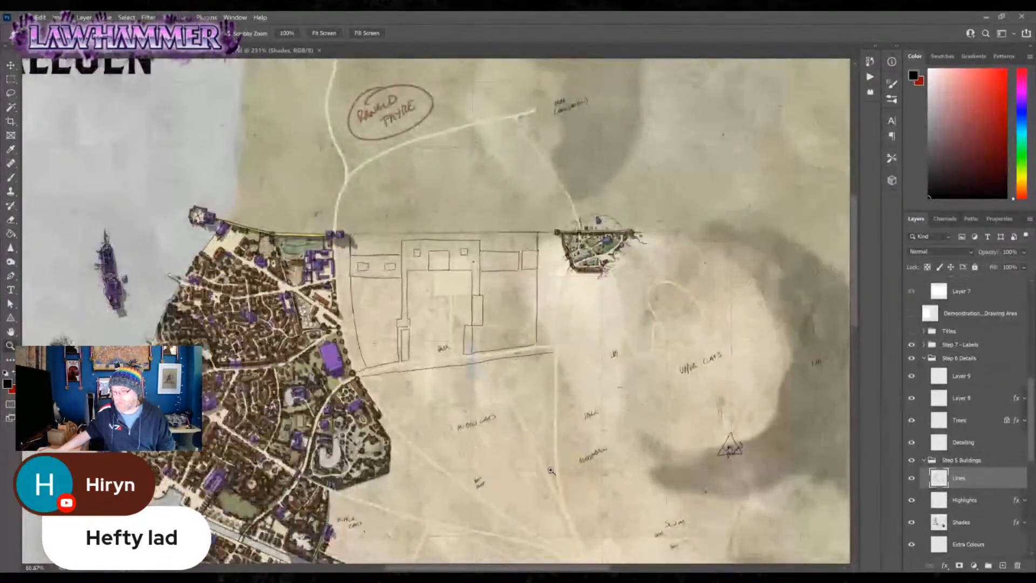
pyautogui.moveTo(551, 470); pyautogui.dragTo(470, 292)
pyautogui.hotkey('ctrl', '-')
pyautogui.scroll(-1, 491, 395)
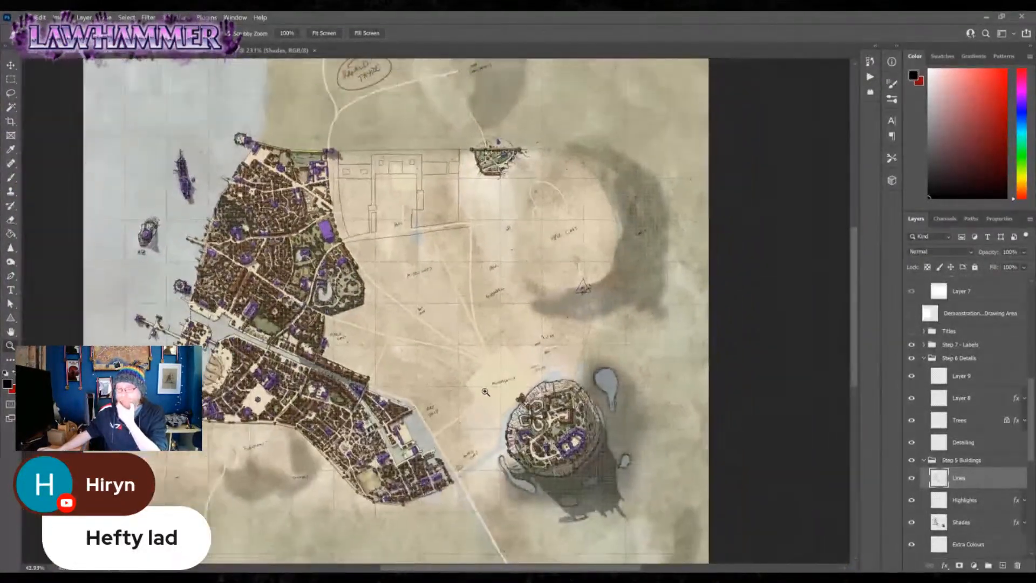
pyautogui.scroll(2, 491, 396)
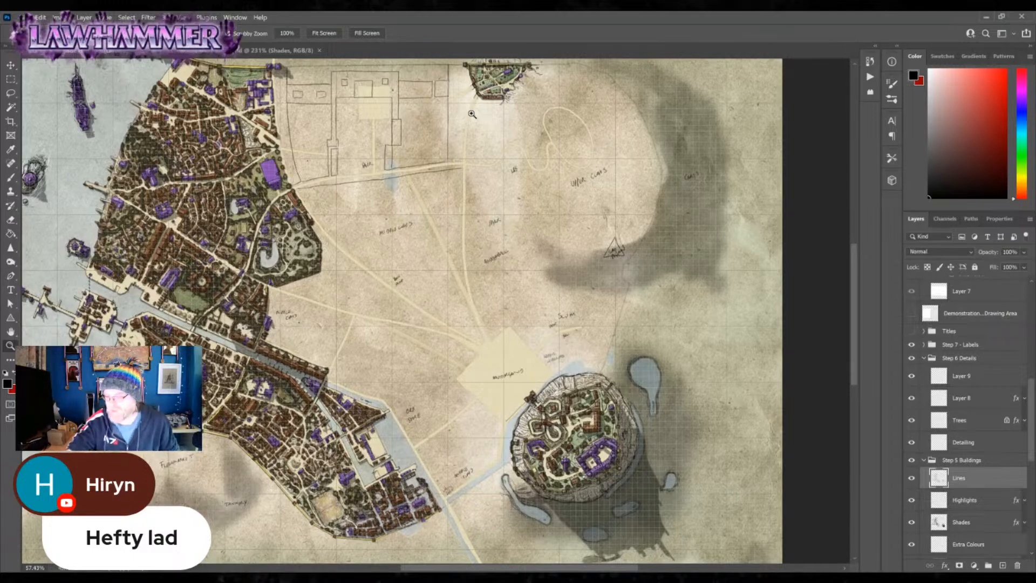
# - Redraw the narrow rectangle at the southern end of the western palace arm as a closed outline with bolder edges
pyautogui.click(421, 97)
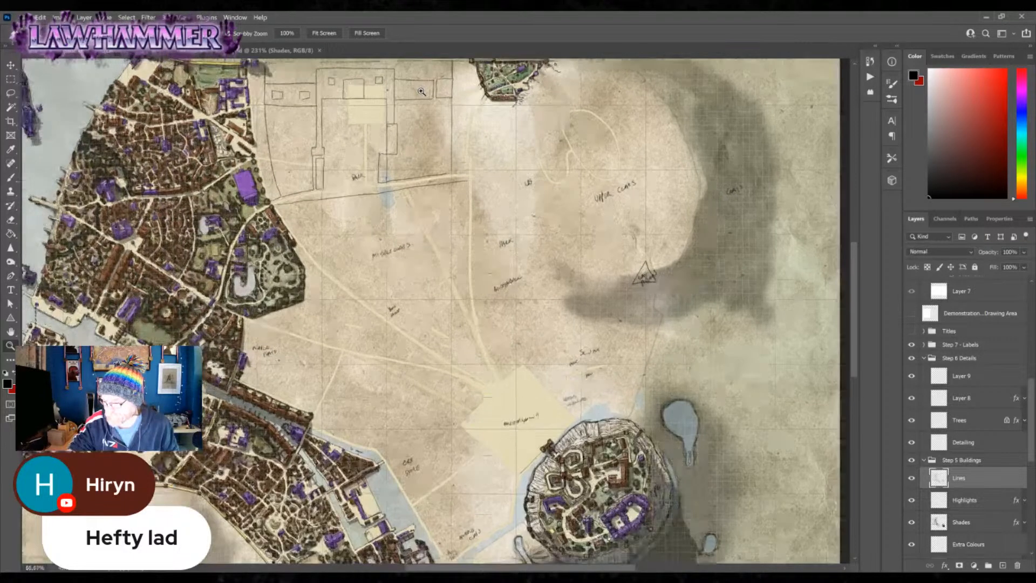
pyautogui.click(422, 97)
pyautogui.moveTo(473, 178); pyautogui.dragTo(728, 251)
pyautogui.click(372, 387)
pyautogui.moveTo(436, 495); pyautogui.dragTo(483, 372)
pyautogui.click(429, 335)
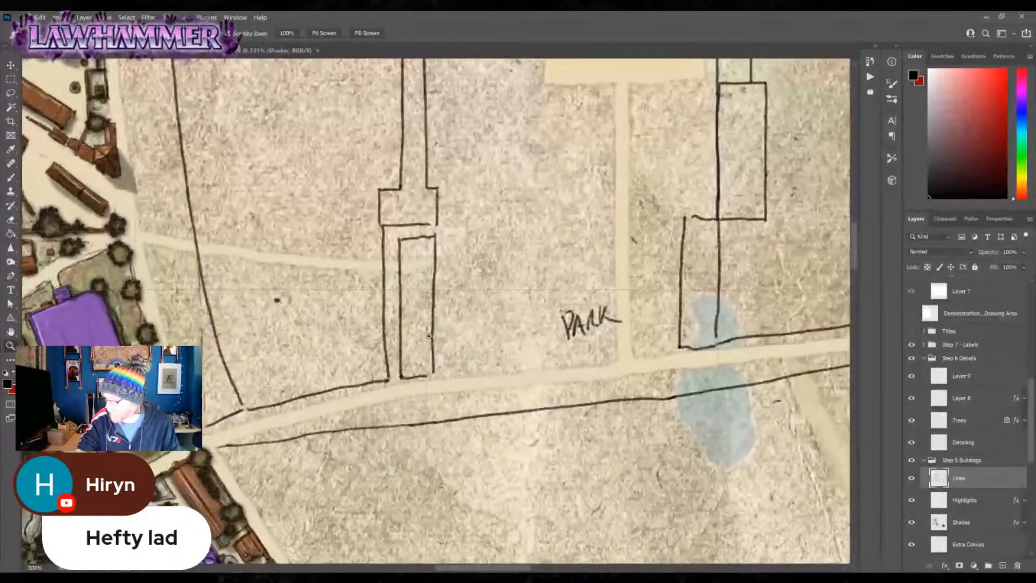
pyautogui.click(426, 331)
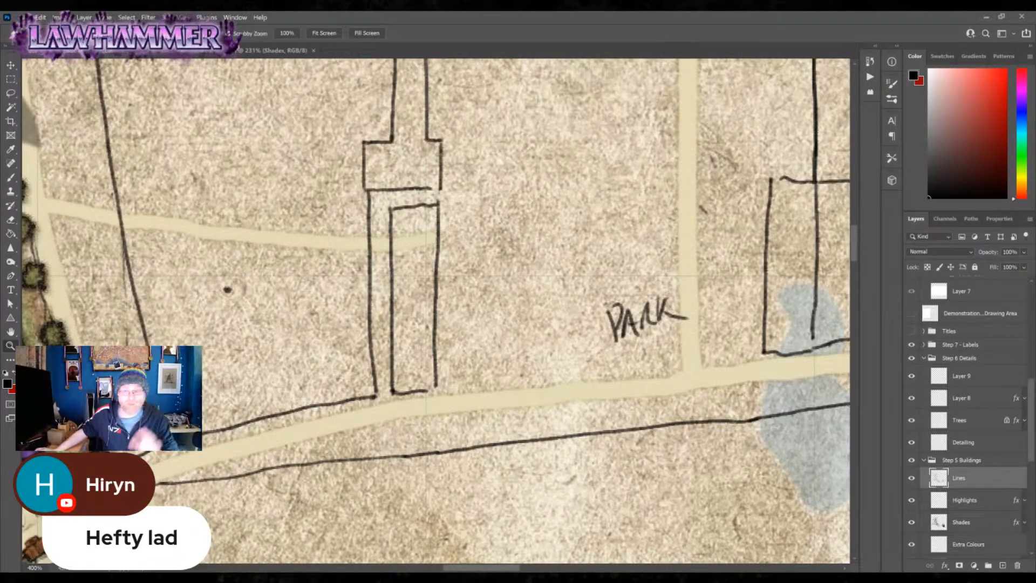
pyautogui.click(11, 179)
pyautogui.moveTo(396, 207)
pyautogui.mouseDown()
pyautogui.moveTo(440, 206)
pyautogui.moveTo(420, 204)
pyautogui.mouseUp()
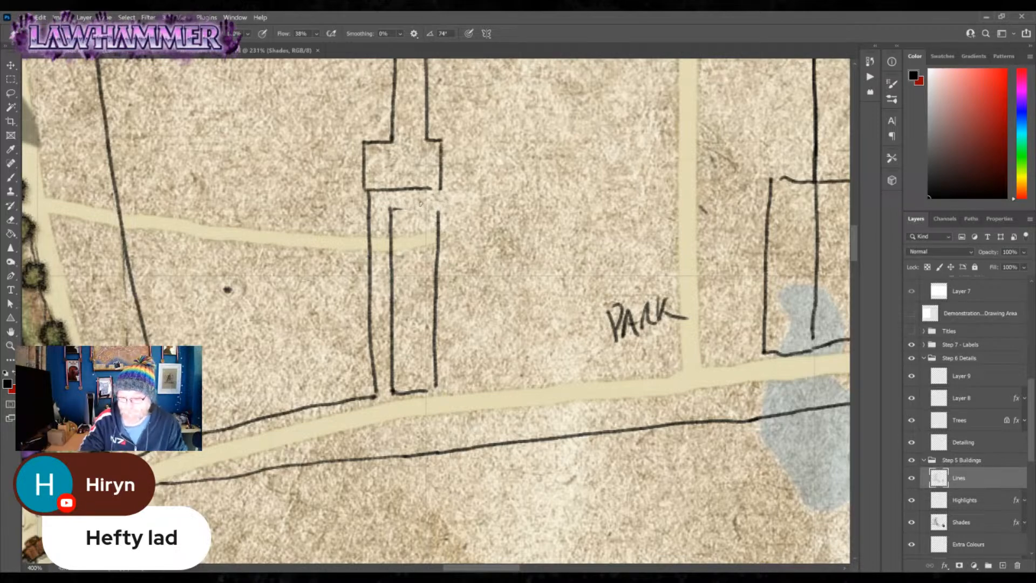
pyautogui.click(10, 178)
pyautogui.moveTo(396, 207); pyautogui.dragTo(440, 210)
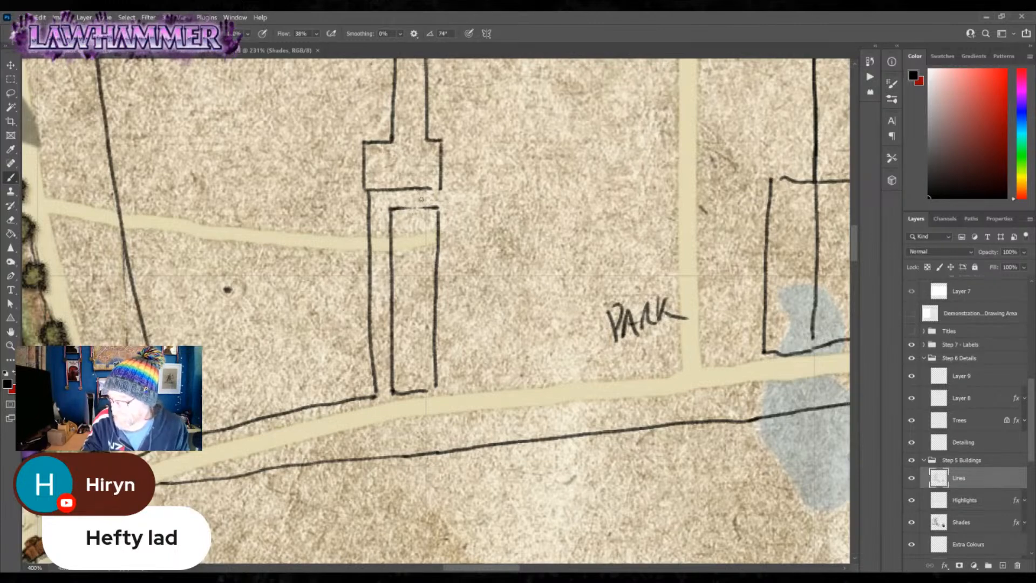
pyautogui.moveTo(394, 208); pyautogui.dragTo(436, 207)
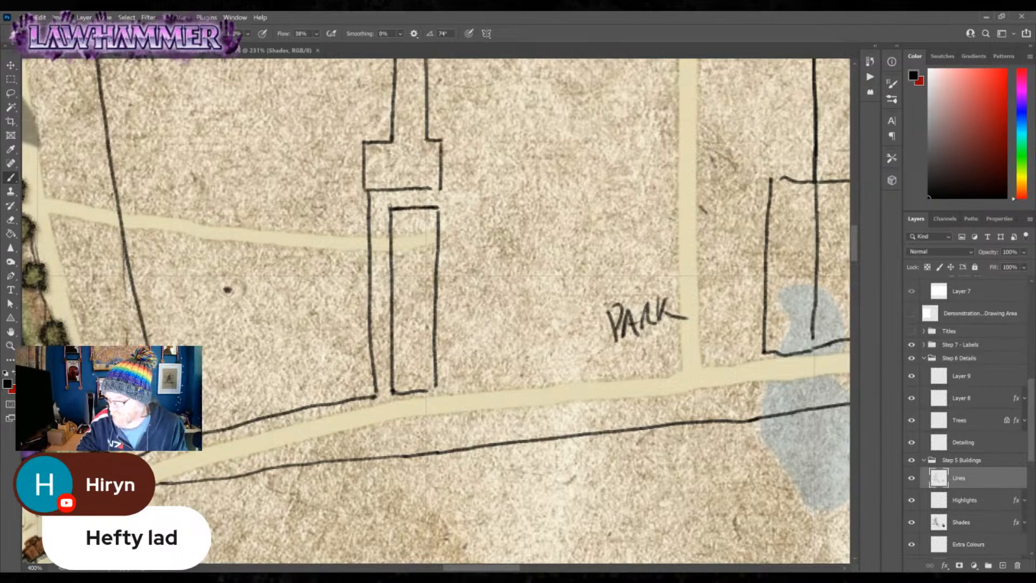
pyautogui.moveTo(394, 215)
pyautogui.mouseDown()
pyautogui.moveTo(396, 405)
pyautogui.moveTo(395, 392)
pyautogui.moveTo(438, 395)
pyautogui.moveTo(402, 386)
pyautogui.moveTo(437, 383)
pyautogui.mouseUp()
pyautogui.moveTo(438, 207); pyautogui.dragTo(437, 224)
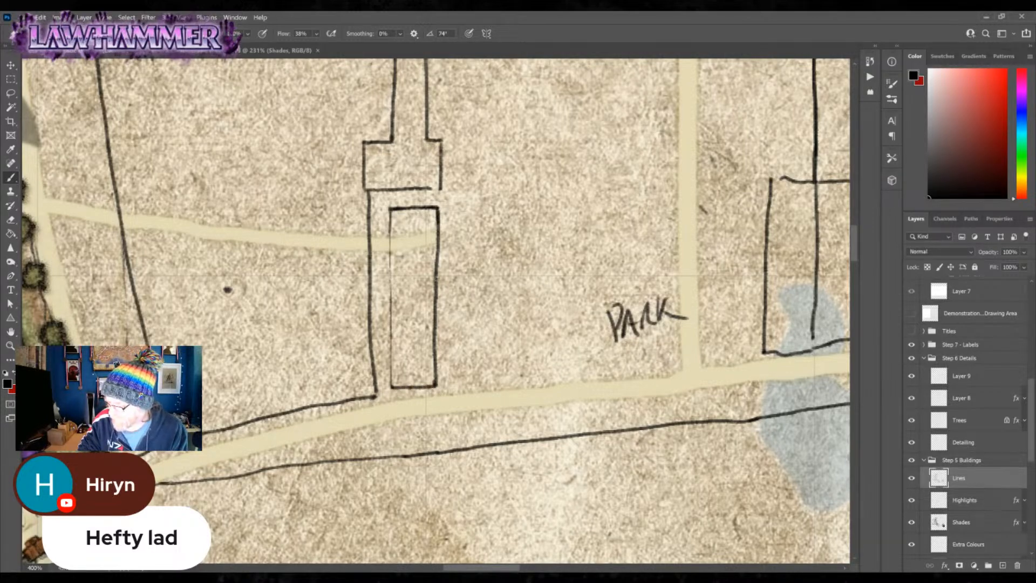
pyautogui.moveTo(437, 274); pyautogui.dragTo(436, 340)
pyautogui.moveTo(390, 210); pyautogui.dragTo(392, 366)
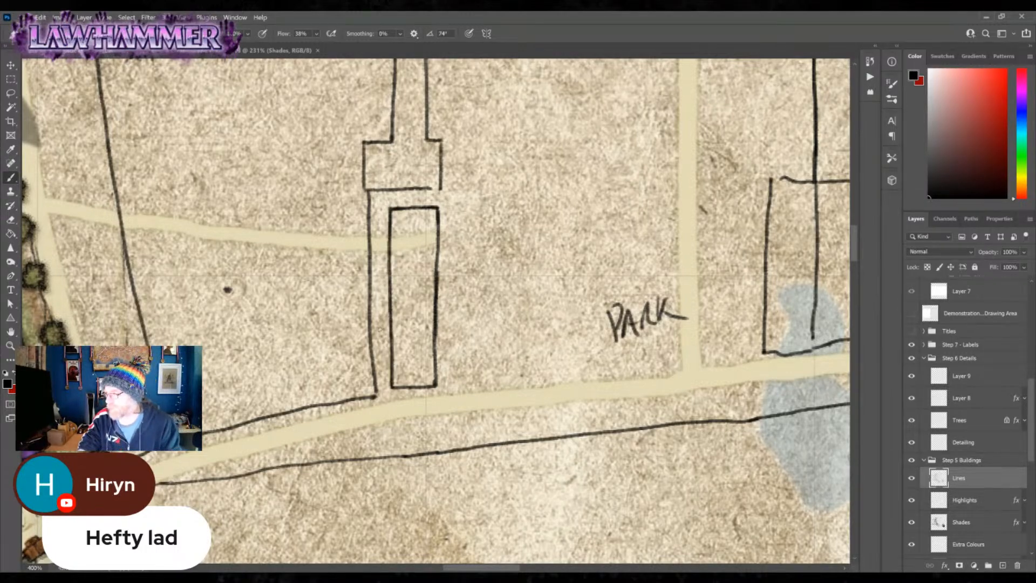
# - Draw a pyramid roof with nested squares and diagonal ridges at the road end of the narrow western building
pyautogui.moveTo(390, 340)
pyautogui.mouseDown()
pyautogui.moveTo(434, 340)
pyautogui.moveTo(405, 363)
pyautogui.moveTo(411, 373)
pyautogui.moveTo(423, 371)
pyautogui.moveTo(405, 355)
pyautogui.moveTo(435, 340)
pyautogui.moveTo(426, 377)
pyautogui.moveTo(435, 386)
pyautogui.moveTo(391, 387)
pyautogui.moveTo(393, 341)
pyautogui.moveTo(406, 370)
pyautogui.moveTo(417, 370)
pyautogui.moveTo(418, 357)
pyautogui.moveTo(405, 356)
pyautogui.moveTo(399, 377)
pyautogui.mouseUp()
pyautogui.moveTo(402, 354)
pyautogui.mouseDown()
pyautogui.moveTo(406, 383)
pyautogui.moveTo(427, 381)
pyautogui.mouseUp()
pyautogui.moveTo(413, 377); pyautogui.dragTo(426, 373)
pyautogui.moveTo(430, 348)
pyautogui.mouseDown()
pyautogui.moveTo(430, 377)
pyautogui.moveTo(422, 348)
pyautogui.mouseUp()
pyautogui.moveTo(403, 345); pyautogui.dragTo(421, 341)
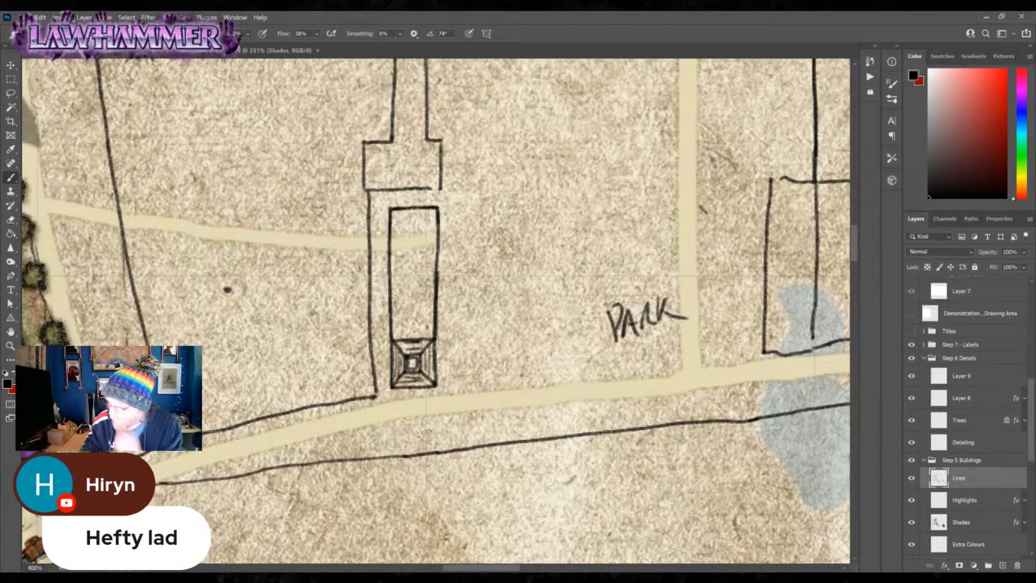
# - Draw two lengthwise roof lines on the narrow western building and add a row of small marks along each
pyautogui.moveTo(405, 209)
pyautogui.mouseDown()
pyautogui.moveTo(405, 338)
pyautogui.moveTo(420, 215)
pyautogui.moveTo(420, 340)
pyautogui.moveTo(422, 301)
pyautogui.mouseUp()
pyautogui.click(423, 303)
pyautogui.click(423, 297)
pyautogui.click(423, 291)
pyautogui.click(423, 284)
pyautogui.click(423, 276)
pyautogui.click(423, 270)
pyautogui.click(423, 264)
pyautogui.click(423, 257)
pyautogui.click(423, 252)
pyautogui.click(423, 244)
pyautogui.click(424, 238)
pyautogui.click(423, 232)
pyautogui.click(423, 226)
pyautogui.click(423, 219)
pyautogui.click(423, 213)
pyautogui.click(402, 214)
pyautogui.click(402, 219)
pyautogui.click(402, 225)
pyautogui.click(403, 232)
pyautogui.click(403, 238)
pyautogui.click(402, 251)
pyautogui.click(402, 259)
pyautogui.click(402, 275)
pyautogui.click(402, 282)
pyautogui.click(402, 289)
pyautogui.click(402, 295)
pyautogui.click(401, 316)
pyautogui.click(403, 330)
pyautogui.click(404, 336)
# - Add outer wall strokes and roof shading lines around the narrow western building, with a small projection on its east side near the road
pyautogui.moveTo(388, 335); pyautogui.dragTo(386, 284)
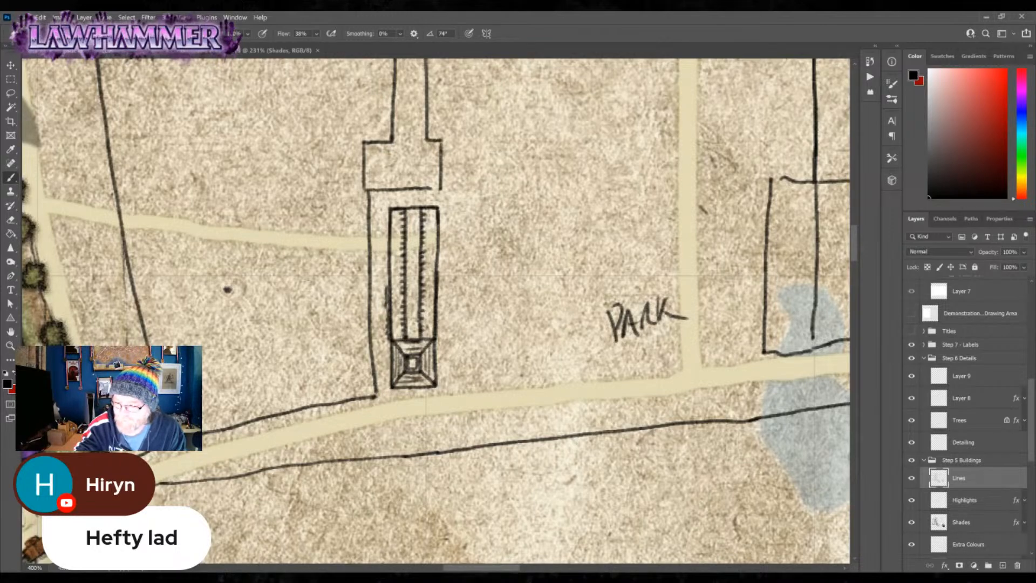
pyautogui.click(43, 33)
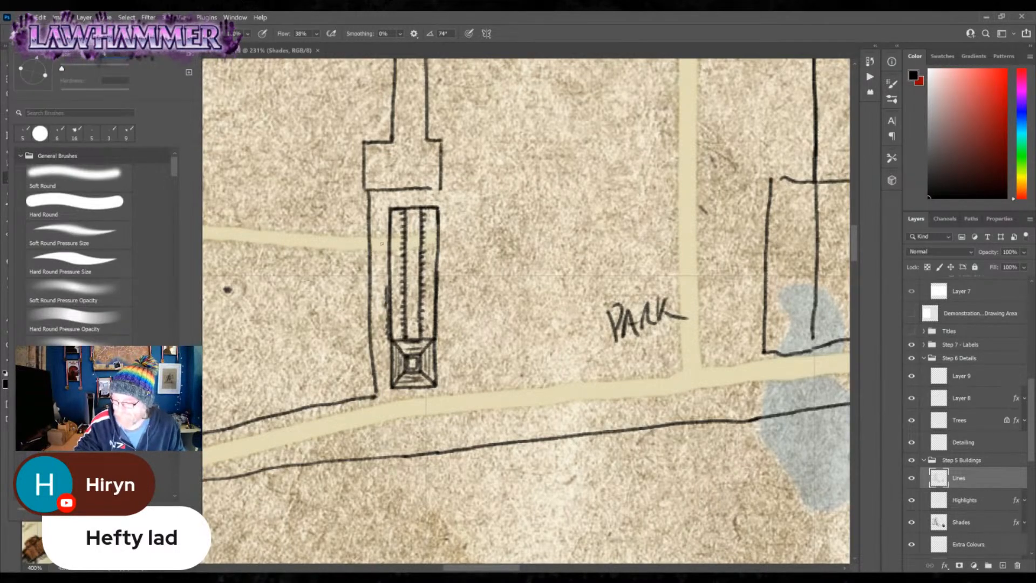
pyautogui.moveTo(388, 207)
pyautogui.mouseDown()
pyautogui.moveTo(386, 292)
pyautogui.moveTo(402, 205)
pyautogui.moveTo(440, 204)
pyautogui.moveTo(437, 340)
pyautogui.mouseUp()
pyautogui.moveTo(426, 213); pyautogui.dragTo(430, 275)
pyautogui.moveTo(433, 211); pyautogui.dragTo(426, 335)
pyautogui.moveTo(393, 210); pyautogui.dragTo(393, 337)
pyautogui.moveTo(396, 263)
pyautogui.mouseDown()
pyautogui.moveTo(389, 392)
pyautogui.moveTo(439, 388)
pyautogui.mouseUp()
pyautogui.moveTo(437, 380); pyautogui.dragTo(438, 389)
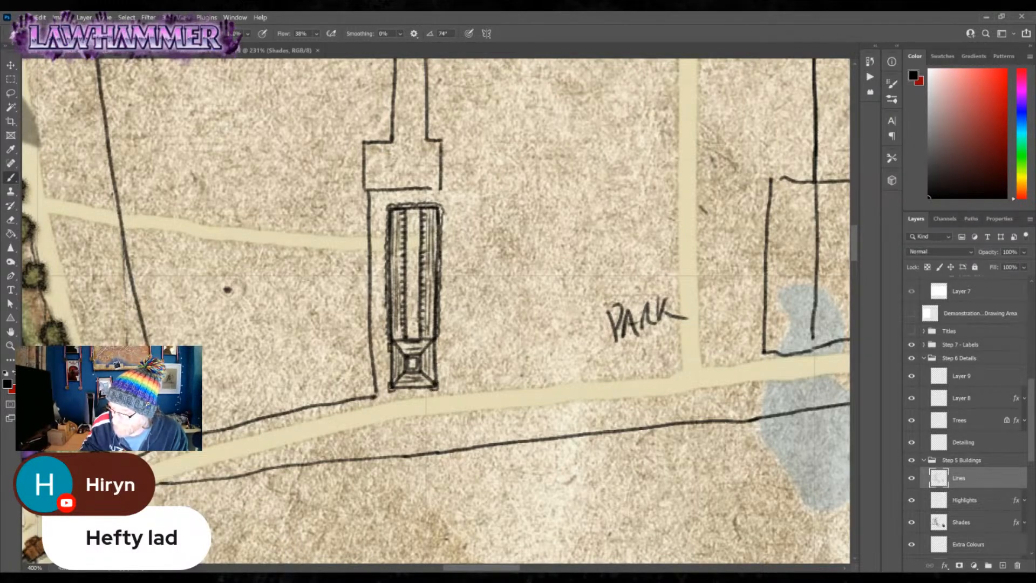
pyautogui.moveTo(437, 339); pyautogui.dragTo(437, 373)
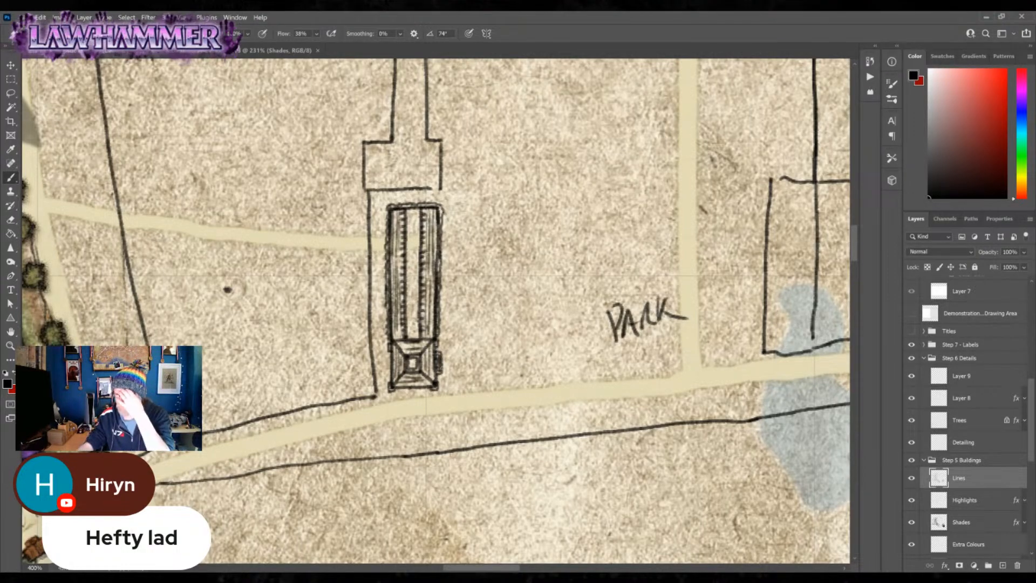
pyautogui.moveTo(412, 229)
pyautogui.mouseDown()
pyautogui.moveTo(413, 331)
pyautogui.moveTo(389, 382)
pyautogui.mouseUp()
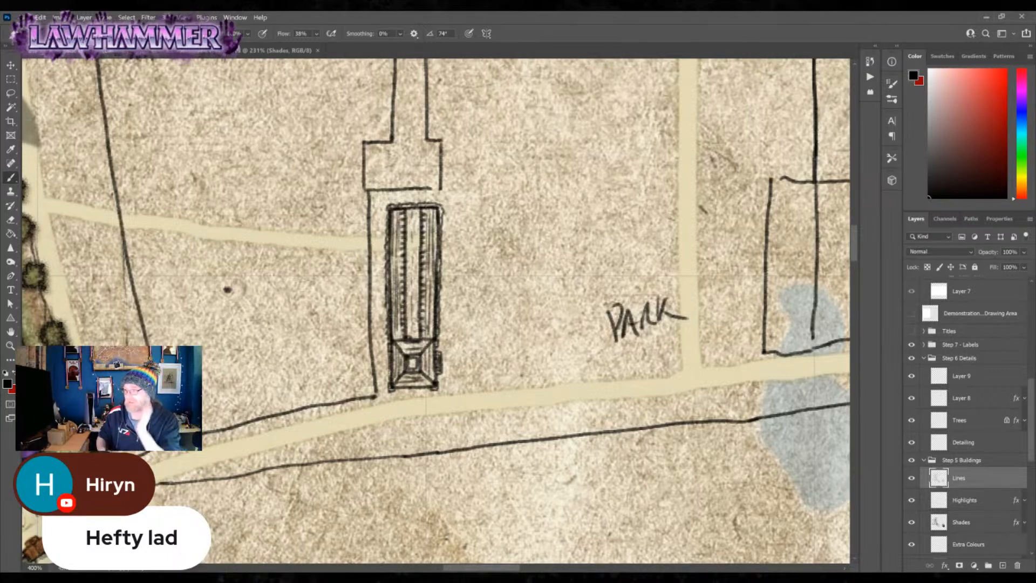
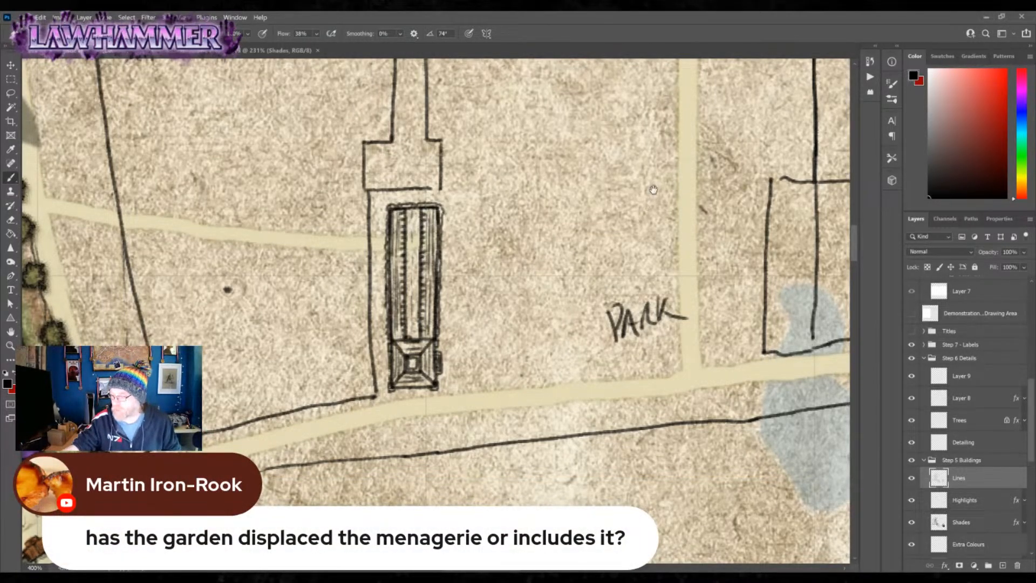
pyautogui.moveTo(694, 166); pyautogui.dragTo(366, 504)
pyautogui.moveTo(761, 265); pyautogui.dragTo(476, 480)
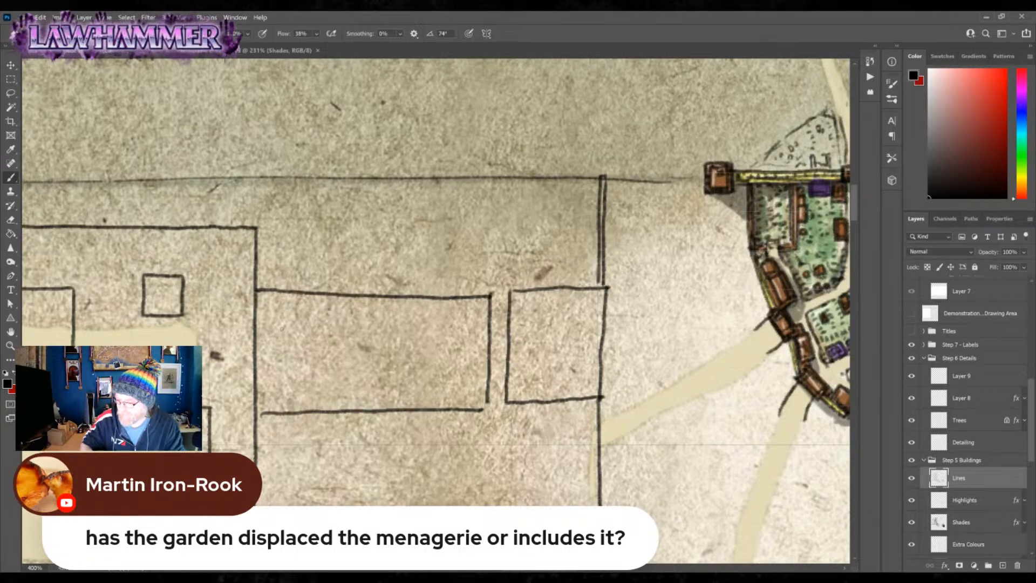
pyautogui.moveTo(557, 212)
pyautogui.mouseDown()
pyautogui.moveTo(470, 377)
pyautogui.moveTo(420, 219)
pyautogui.mouseUp()
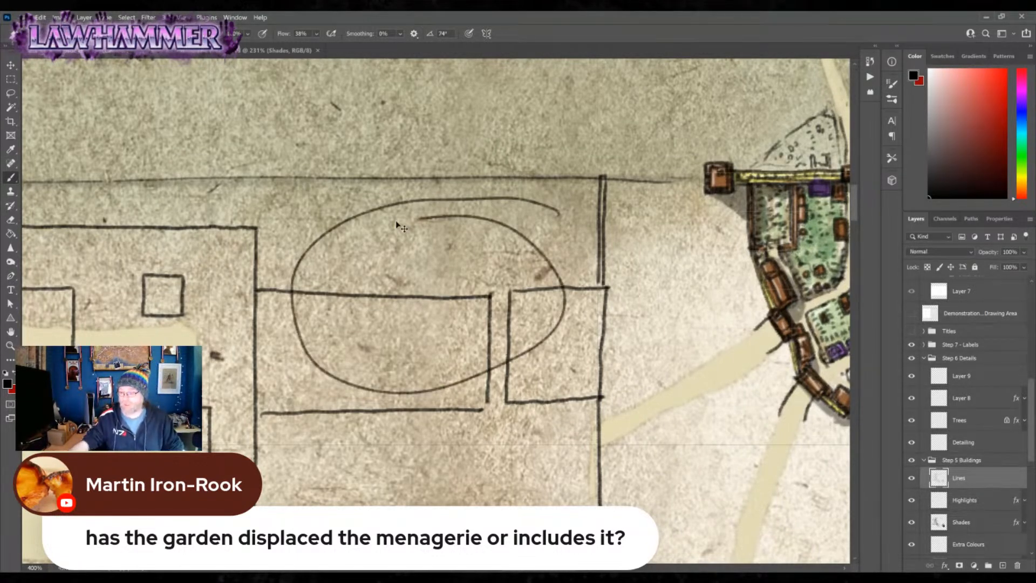
pyautogui.hotkey('ctrl', 'z')
pyautogui.moveTo(546, 349)
pyautogui.mouseDown()
pyautogui.moveTo(570, 333)
pyautogui.moveTo(587, 356)
pyautogui.moveTo(557, 253)
pyautogui.moveTo(315, 241)
pyautogui.moveTo(485, 269)
pyautogui.moveTo(376, 236)
pyautogui.mouseUp()
pyautogui.hotkey('ctrl', 'z')
pyautogui.moveTo(274, 315)
pyautogui.mouseDown()
pyautogui.moveTo(300, 380)
pyautogui.moveTo(383, 358)
pyautogui.mouseUp()
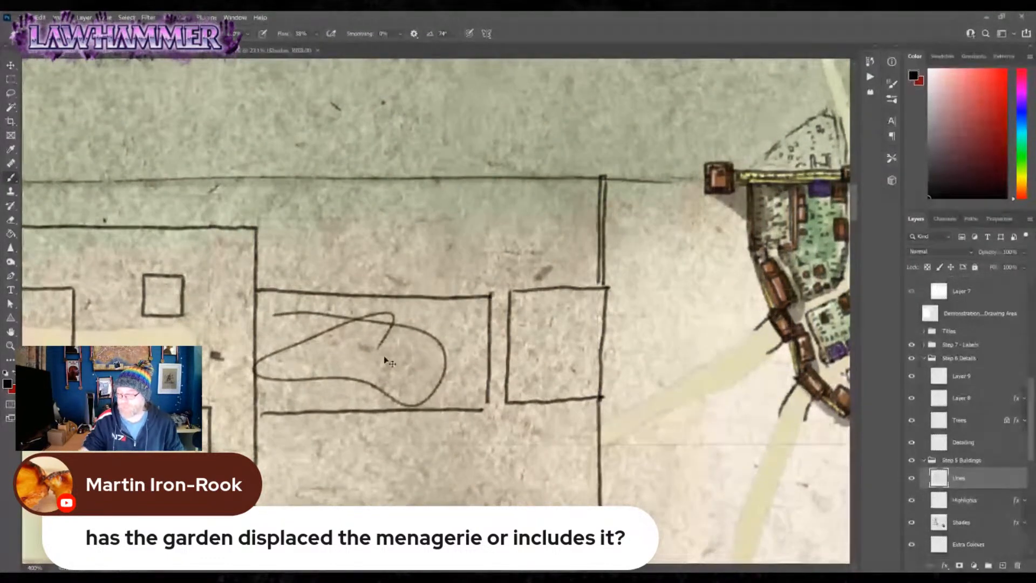
pyautogui.hotkey('ctrl', 'z')
# - Erase the handwritten PARK label beside the central path
pyautogui.moveTo(324, 432); pyautogui.dragTo(553, 200)
pyautogui.moveTo(378, 410); pyautogui.dragTo(529, 308)
pyautogui.moveTo(525, 474); pyautogui.dragTo(562, 322)
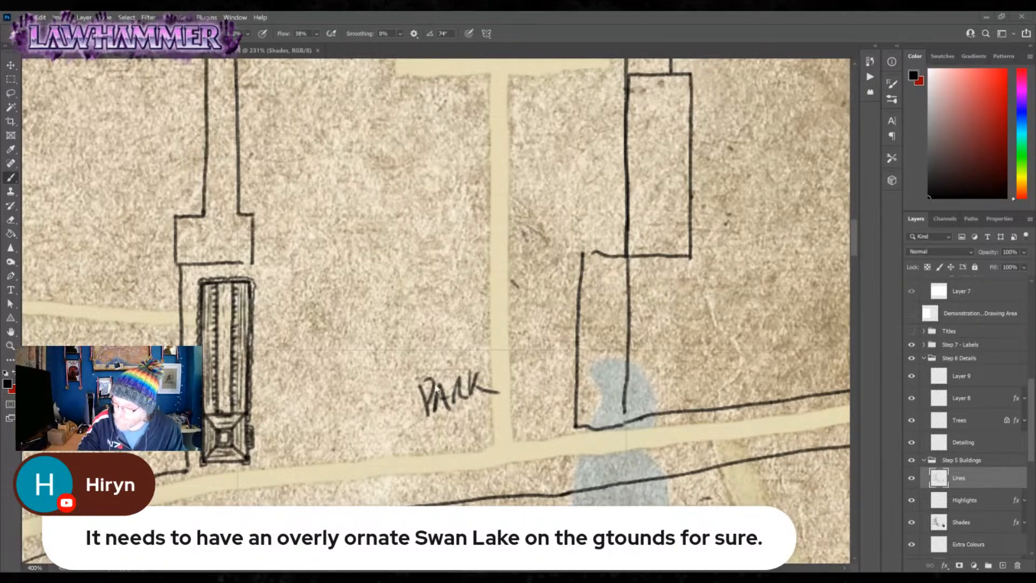
pyautogui.moveTo(421, 394)
pyautogui.mouseDown()
pyautogui.moveTo(427, 405)
pyautogui.moveTo(436, 388)
pyautogui.moveTo(448, 402)
pyautogui.moveTo(456, 392)
pyautogui.mouseUp()
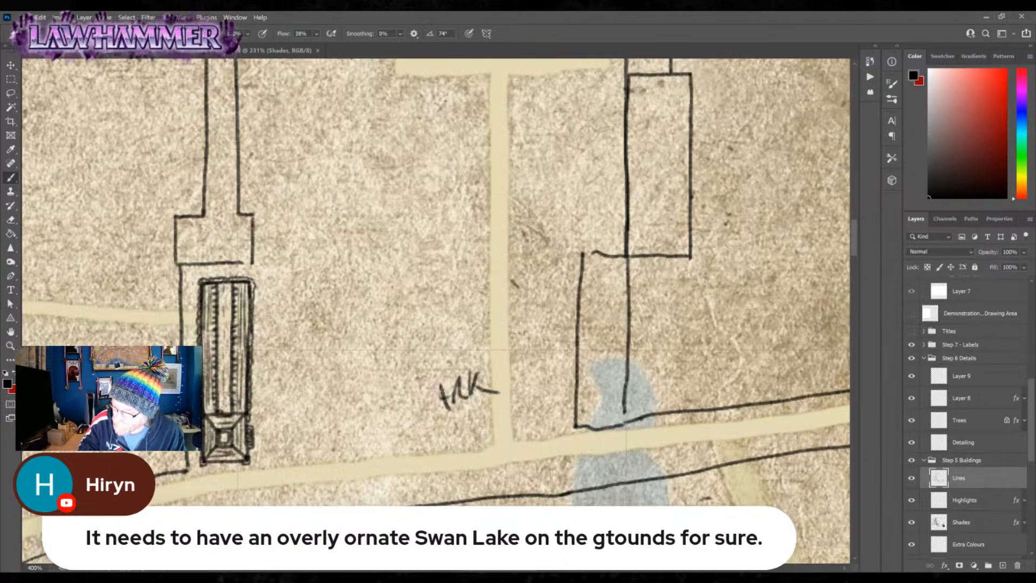
pyautogui.hotkey('ctrl', 'z')
pyautogui.hotkey('ctrl', 'z')
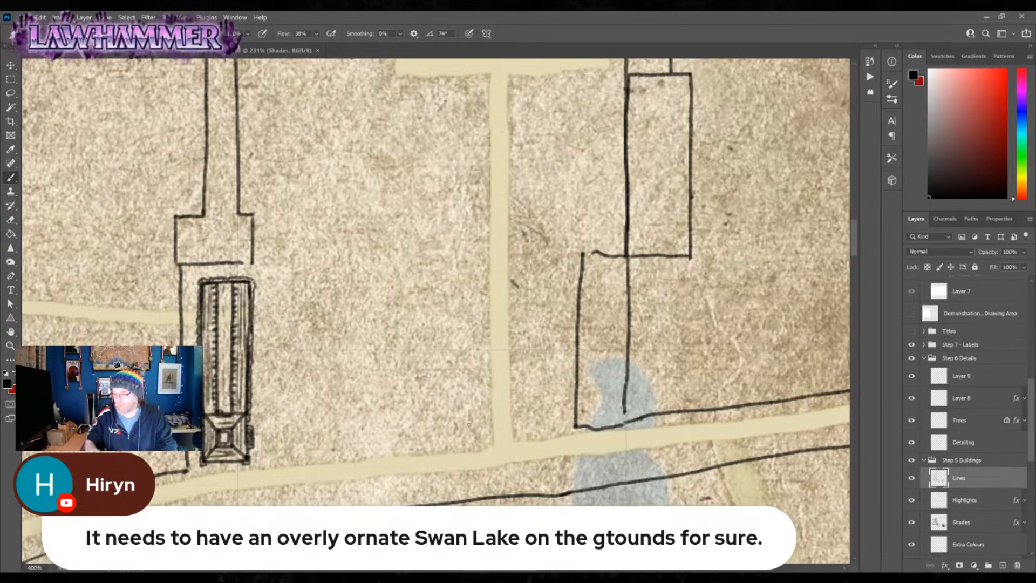
# - Clean up the rectangle at the eastern arm's southern end and redraw its northern part as a closed block with a dividing line below
pyautogui.moveTo(592, 251); pyautogui.dragTo(601, 253)
pyautogui.moveTo(571, 427)
pyautogui.mouseDown()
pyautogui.moveTo(604, 429)
pyautogui.moveTo(580, 429)
pyautogui.mouseUp()
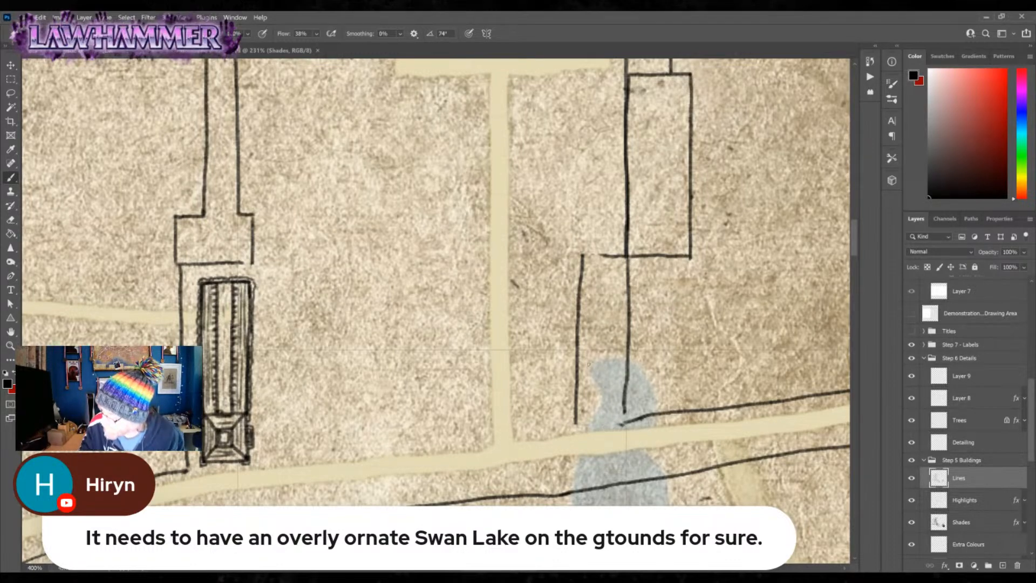
pyautogui.moveTo(580, 357)
pyautogui.mouseDown()
pyautogui.moveTo(626, 356)
pyautogui.moveTo(581, 358)
pyautogui.mouseUp()
pyautogui.moveTo(583, 256)
pyautogui.mouseDown()
pyautogui.moveTo(578, 311)
pyautogui.moveTo(578, 267)
pyautogui.moveTo(577, 352)
pyautogui.mouseUp()
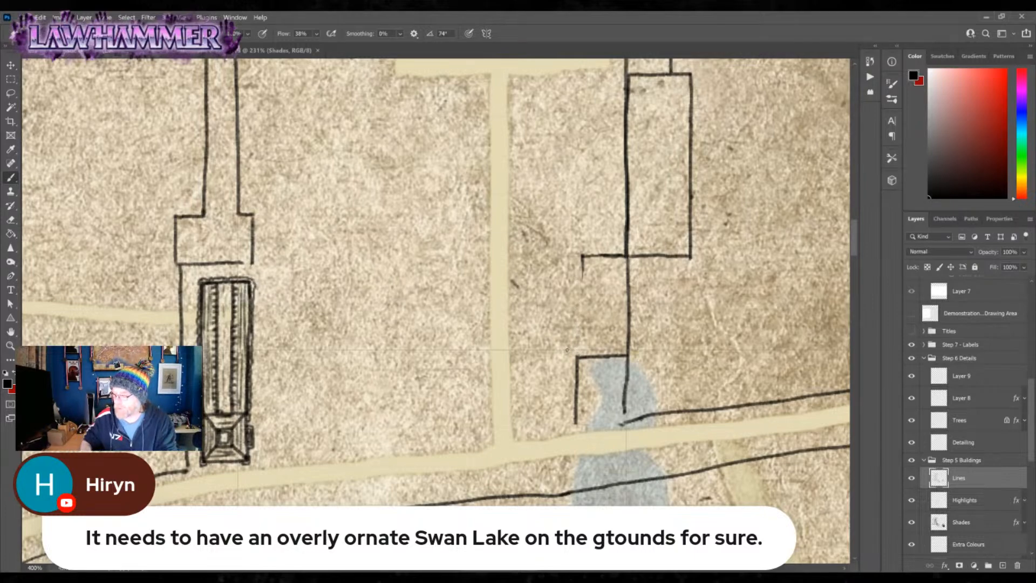
pyautogui.moveTo(583, 270)
pyautogui.mouseDown()
pyautogui.moveTo(583, 356)
pyautogui.moveTo(583, 257)
pyautogui.moveTo(598, 254)
pyautogui.mouseUp()
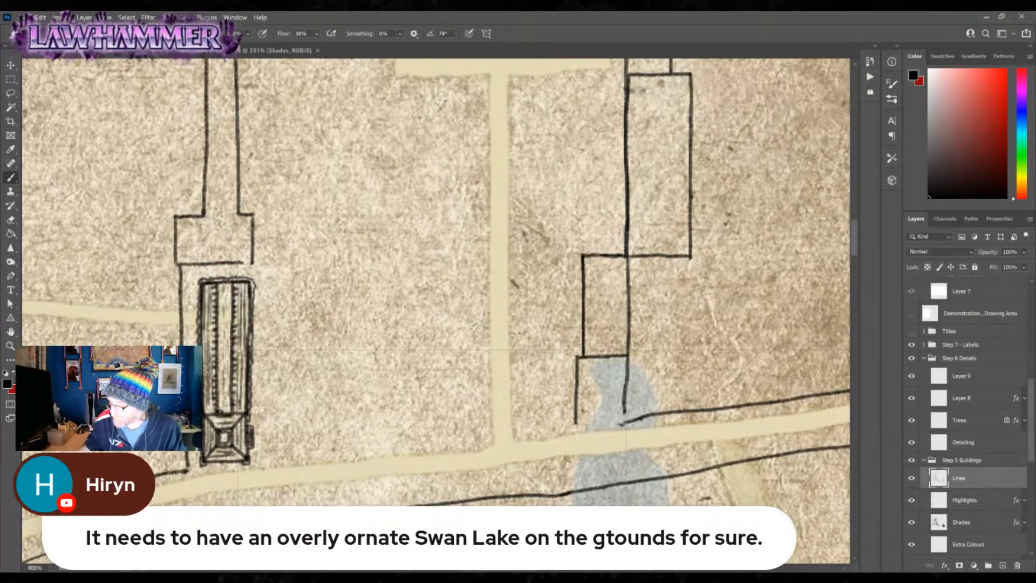
# - Complete the square block at the road end of the eastern arm, slightly wider than the block above it
pyautogui.moveTo(577, 415)
pyautogui.mouseDown()
pyautogui.moveTo(577, 432)
pyautogui.moveTo(622, 427)
pyautogui.mouseUp()
pyautogui.moveTo(630, 353)
pyautogui.mouseDown()
pyautogui.moveTo(632, 425)
pyautogui.moveTo(627, 362)
pyautogui.mouseUp()
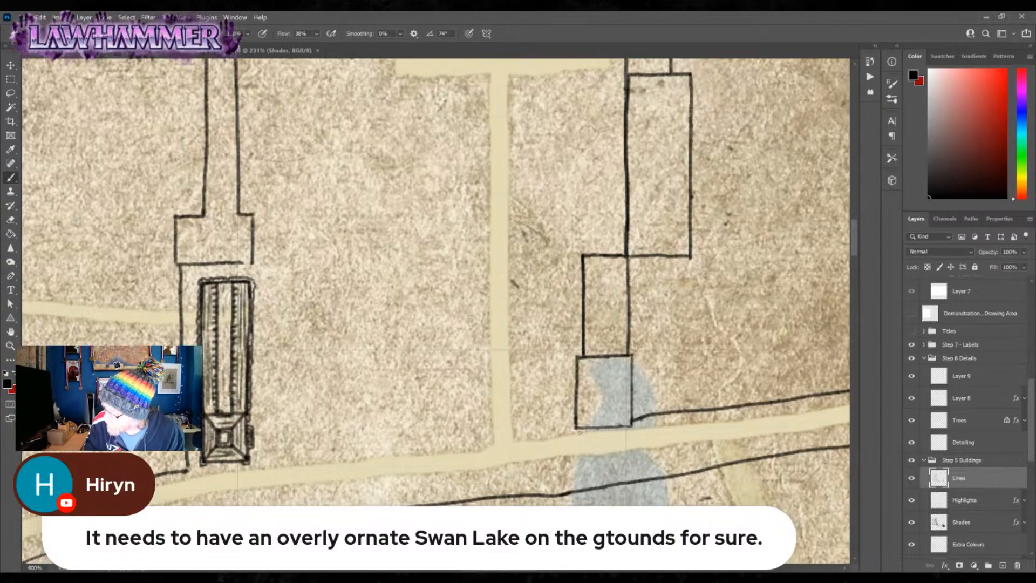
pyautogui.moveTo(593, 427); pyautogui.dragTo(629, 426)
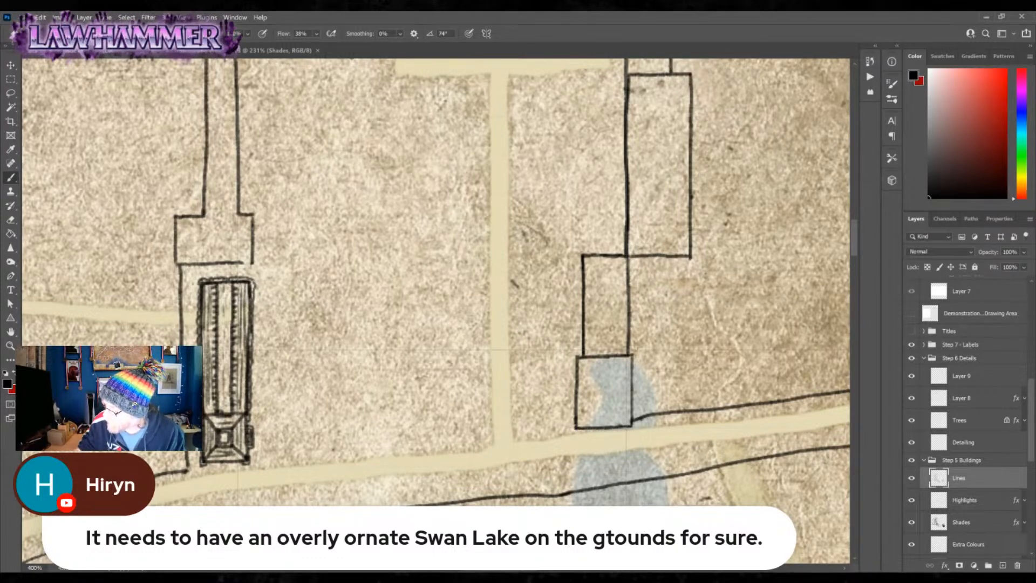
# - Strengthen the east side of the square block beside the road and draw an inner border parallel to its walls
pyautogui.moveTo(632, 355); pyautogui.dragTo(632, 428)
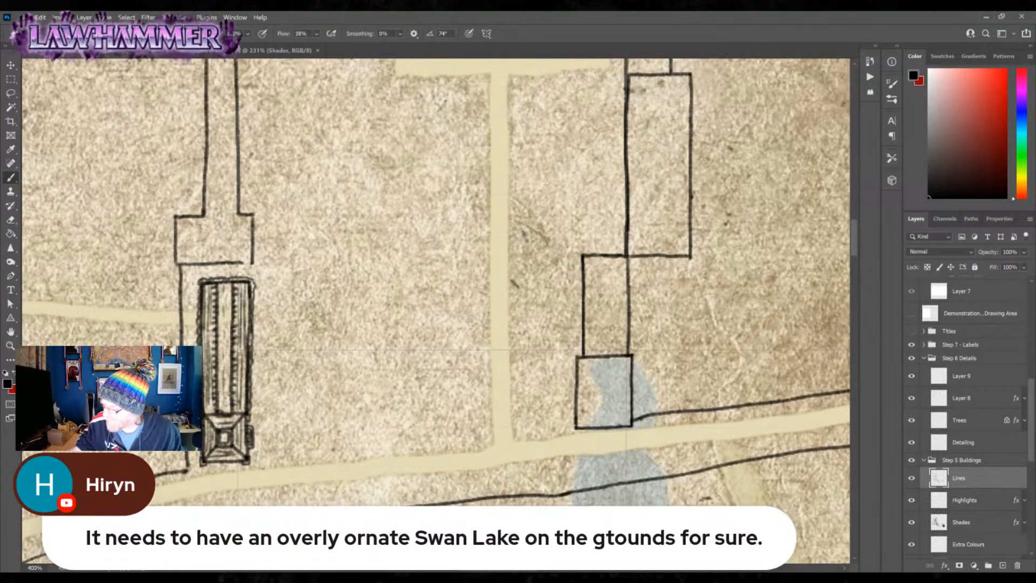
pyautogui.moveTo(582, 359)
pyautogui.mouseDown()
pyautogui.moveTo(582, 425)
pyautogui.moveTo(626, 424)
pyautogui.mouseUp()
pyautogui.moveTo(627, 356); pyautogui.dragTo(626, 424)
pyautogui.moveTo(582, 361); pyautogui.dragTo(627, 359)
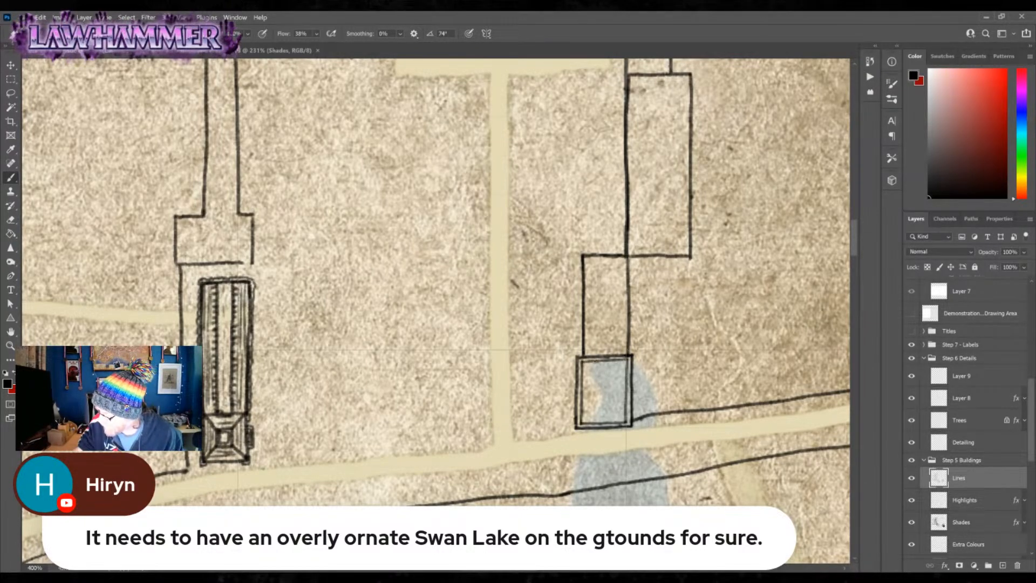
# - Fill the square block with north-south roof lines and add small projections along its east and west walls
pyautogui.moveTo(602, 359); pyautogui.dragTo(603, 423)
pyautogui.moveTo(613, 359); pyautogui.dragTo(613, 422)
pyautogui.moveTo(590, 361)
pyautogui.mouseDown()
pyautogui.moveTo(585, 423)
pyautogui.moveTo(591, 416)
pyautogui.mouseUp()
pyautogui.moveTo(594, 364); pyautogui.dragTo(594, 418)
pyautogui.moveTo(598, 367)
pyautogui.mouseDown()
pyautogui.moveTo(598, 420)
pyautogui.moveTo(607, 421)
pyautogui.mouseUp()
pyautogui.moveTo(614, 359); pyautogui.dragTo(619, 419)
pyautogui.moveTo(623, 369); pyautogui.dragTo(622, 416)
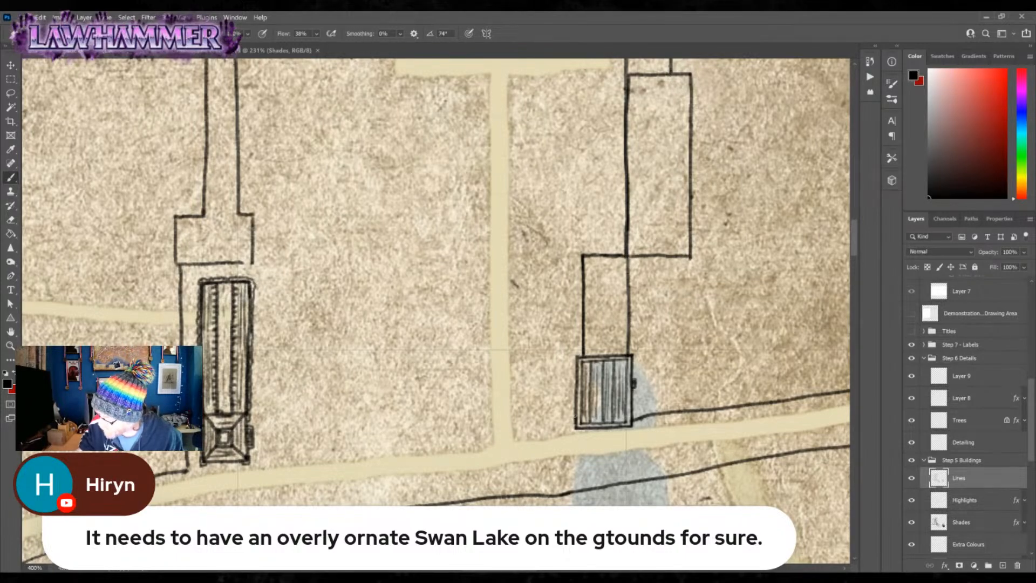
pyautogui.moveTo(571, 417); pyautogui.dragTo(571, 424)
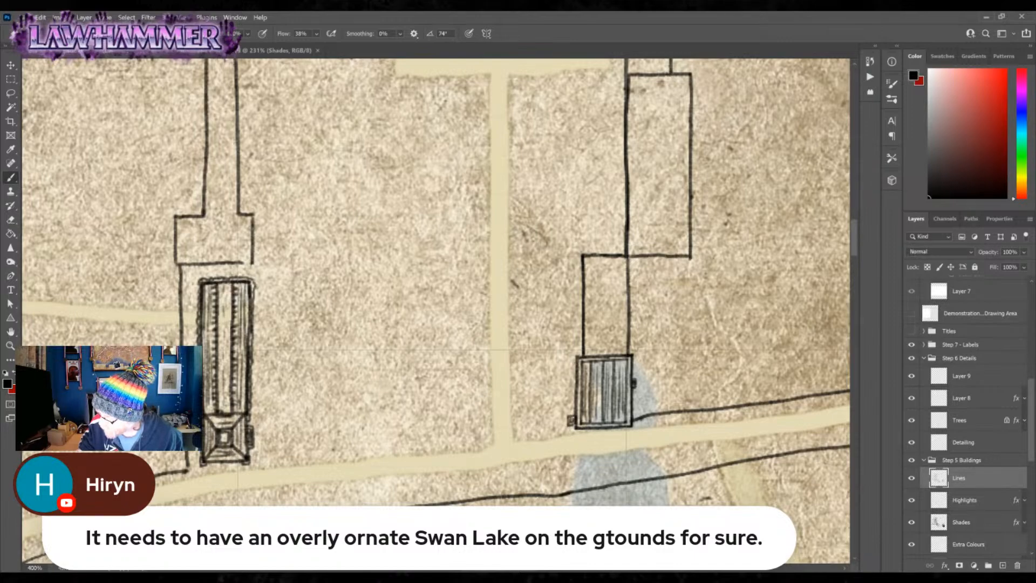
pyautogui.moveTo(570, 365); pyautogui.dragTo(573, 370)
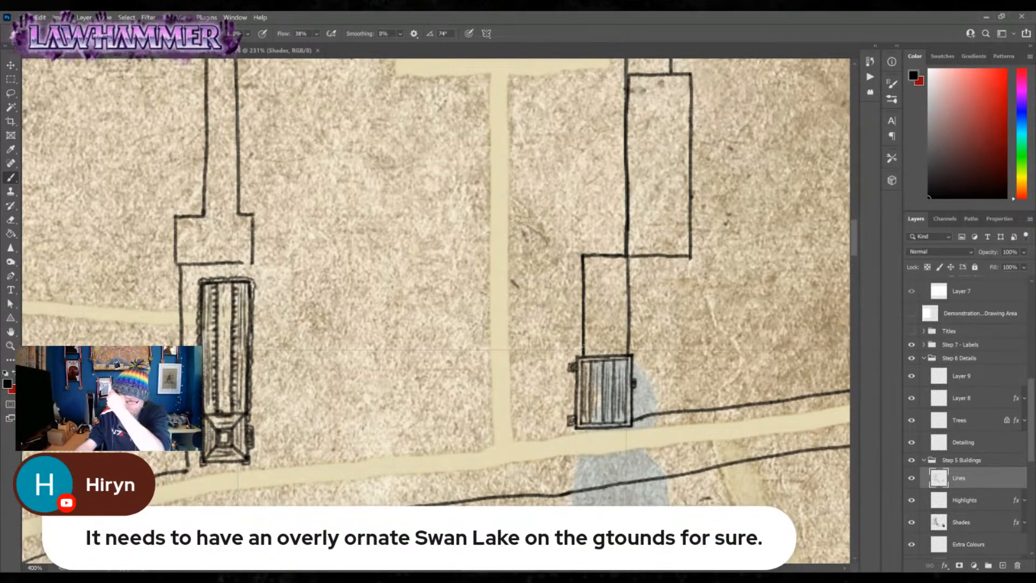
# - Draw a double central ridge line with small crossing details down the roof of the block north of the square
pyautogui.moveTo(689, 344); pyautogui.dragTo(588, 395)
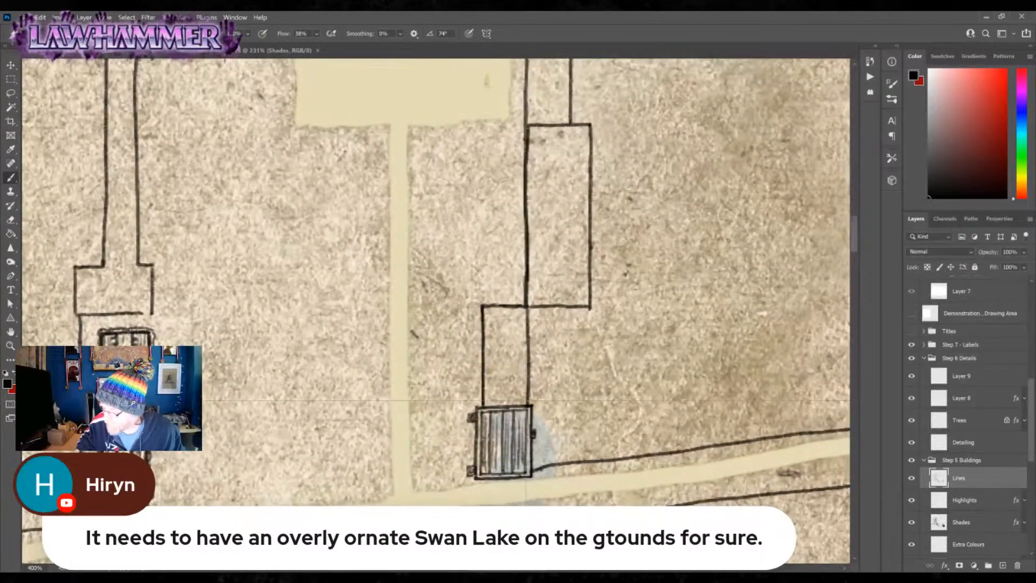
pyautogui.moveTo(504, 306); pyautogui.dragTo(503, 404)
pyautogui.moveTo(507, 306); pyautogui.dragTo(506, 405)
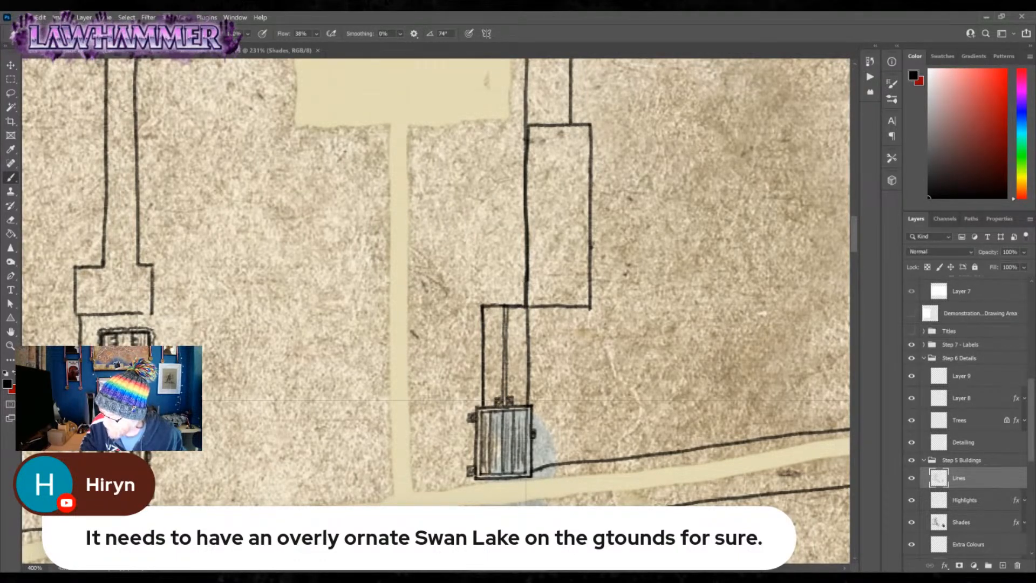
pyautogui.moveTo(497, 306); pyautogui.dragTo(496, 316)
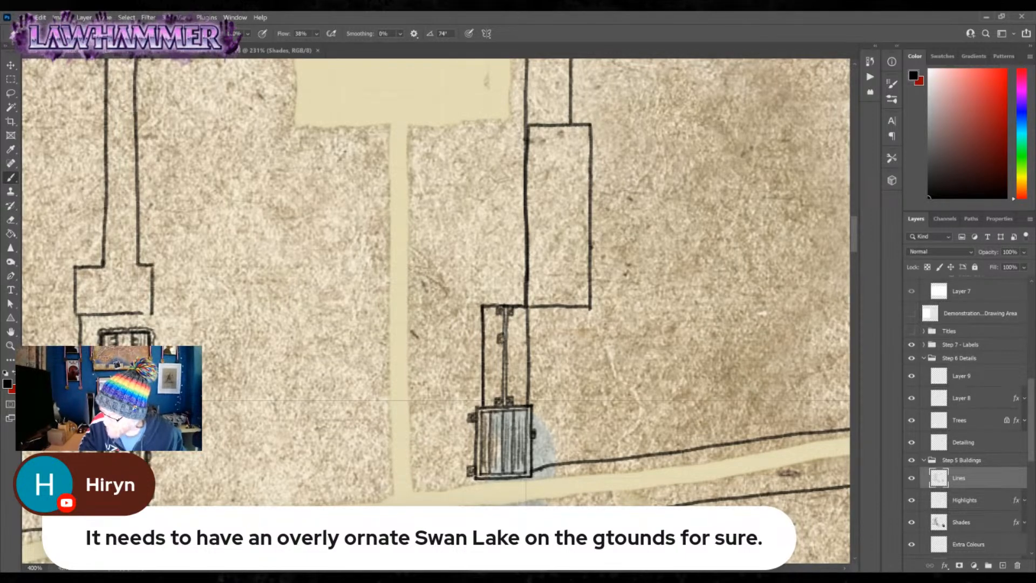
pyautogui.moveTo(510, 333)
pyautogui.mouseDown()
pyautogui.moveTo(500, 377)
pyautogui.moveTo(511, 378)
pyautogui.mouseUp()
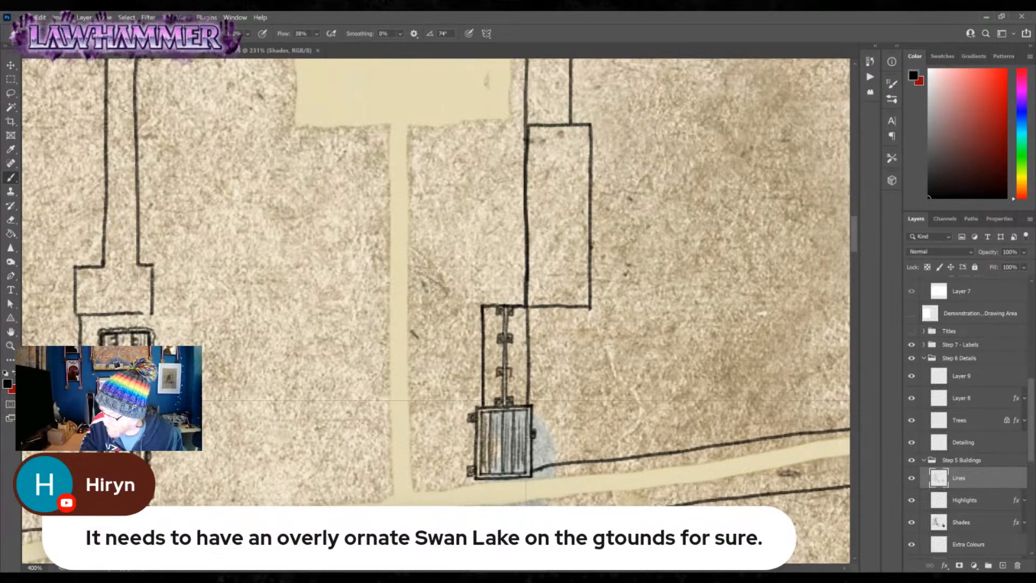
# - Add parallel roof shading lines on both sides of the ridge, a small west-side projection and a doubled northern edge
pyautogui.moveTo(483, 323); pyautogui.dragTo(484, 405)
pyautogui.moveTo(524, 306)
pyautogui.mouseDown()
pyautogui.moveTo(523, 407)
pyautogui.moveTo(492, 377)
pyautogui.mouseUp()
pyautogui.moveTo(495, 321); pyautogui.dragTo(495, 335)
pyautogui.moveTo(499, 320); pyautogui.dragTo(494, 371)
pyautogui.moveTo(499, 349)
pyautogui.mouseDown()
pyautogui.moveTo(491, 405)
pyautogui.moveTo(495, 398)
pyautogui.mouseUp()
pyautogui.moveTo(499, 383); pyautogui.dragTo(499, 396)
pyautogui.moveTo(517, 311); pyautogui.dragTo(521, 404)
pyautogui.moveTo(514, 348); pyautogui.dragTo(511, 392)
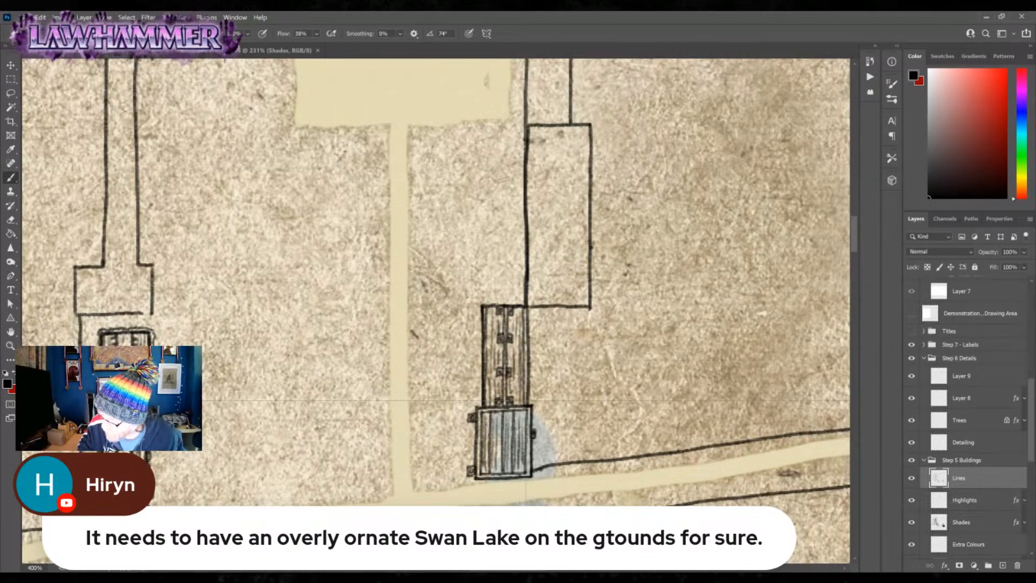
pyautogui.moveTo(479, 350)
pyautogui.mouseDown()
pyautogui.moveTo(472, 370)
pyautogui.moveTo(483, 370)
pyautogui.moveTo(473, 362)
pyautogui.mouseUp()
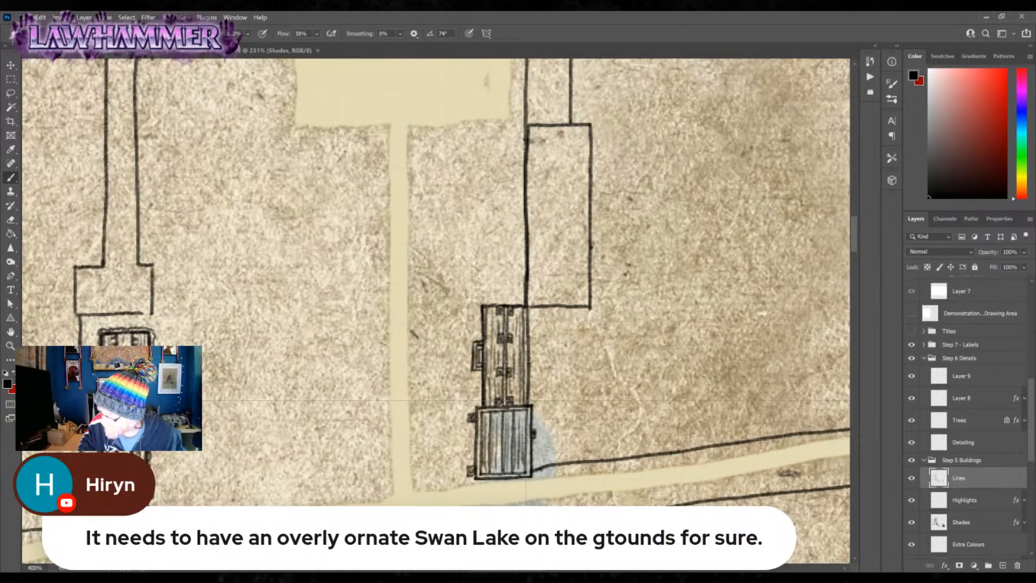
pyautogui.moveTo(481, 304); pyautogui.dragTo(521, 301)
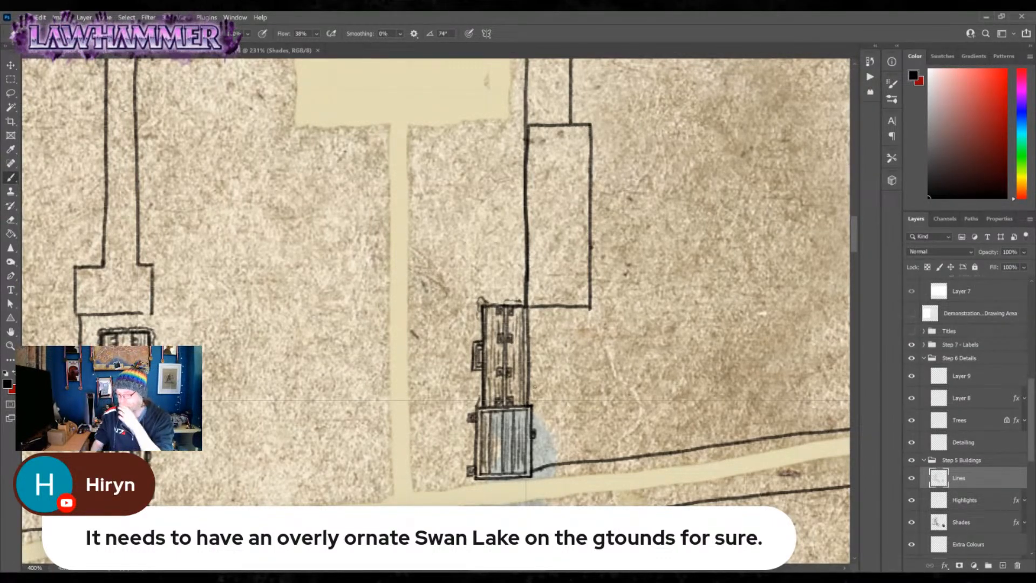
# - On the Water layer, erase the blue water beneath the square block and the part of the pond north of the southern boundary line
pyautogui.moveTo(606, 453); pyautogui.dragTo(567, 316)
pyautogui.scroll(-5, 1034, 434)
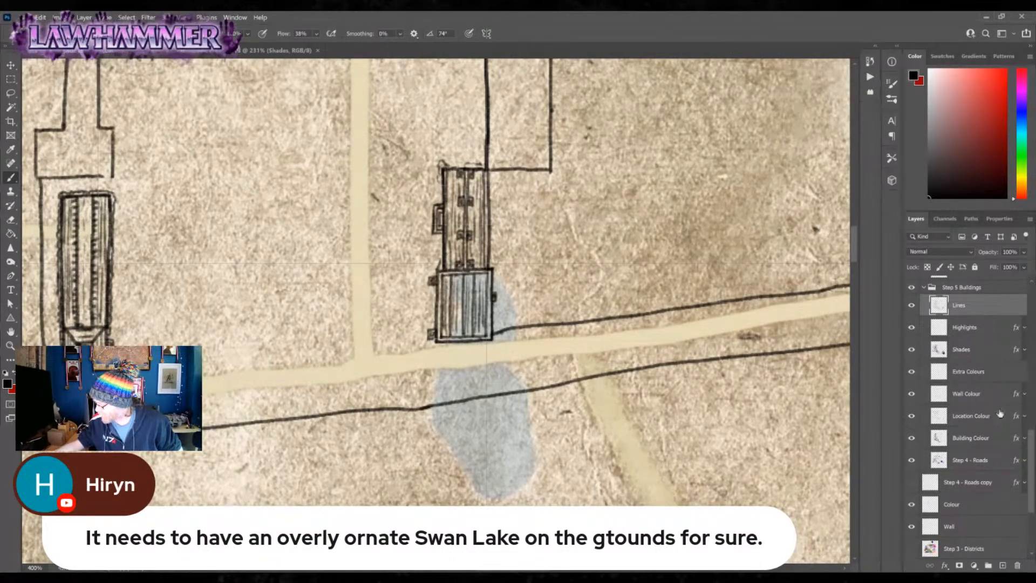
pyautogui.scroll(-3, 971, 459)
pyautogui.click(969, 491)
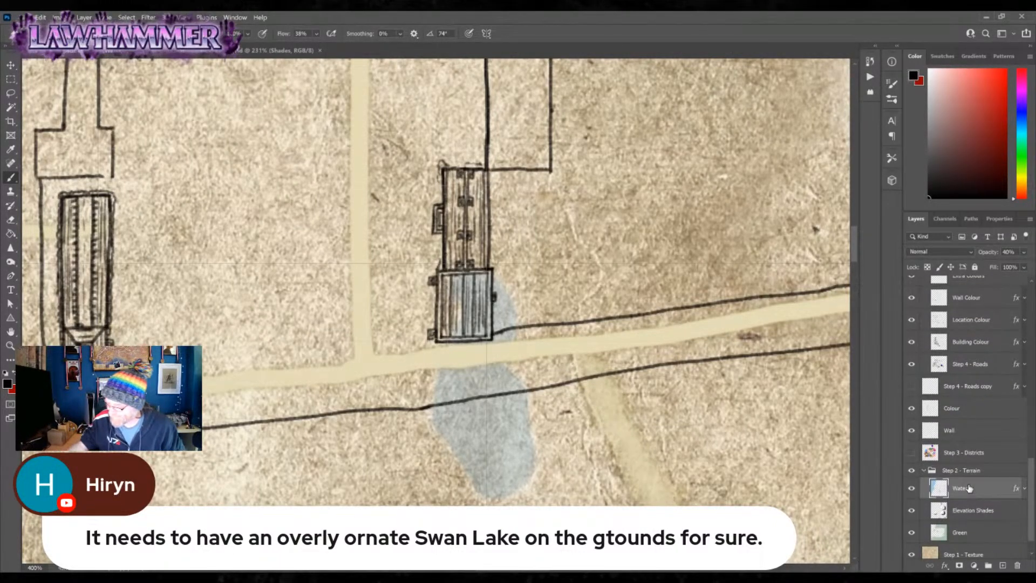
pyautogui.moveTo(470, 282)
pyautogui.mouseDown()
pyautogui.moveTo(482, 319)
pyautogui.moveTo(496, 302)
pyautogui.moveTo(515, 322)
pyautogui.mouseUp()
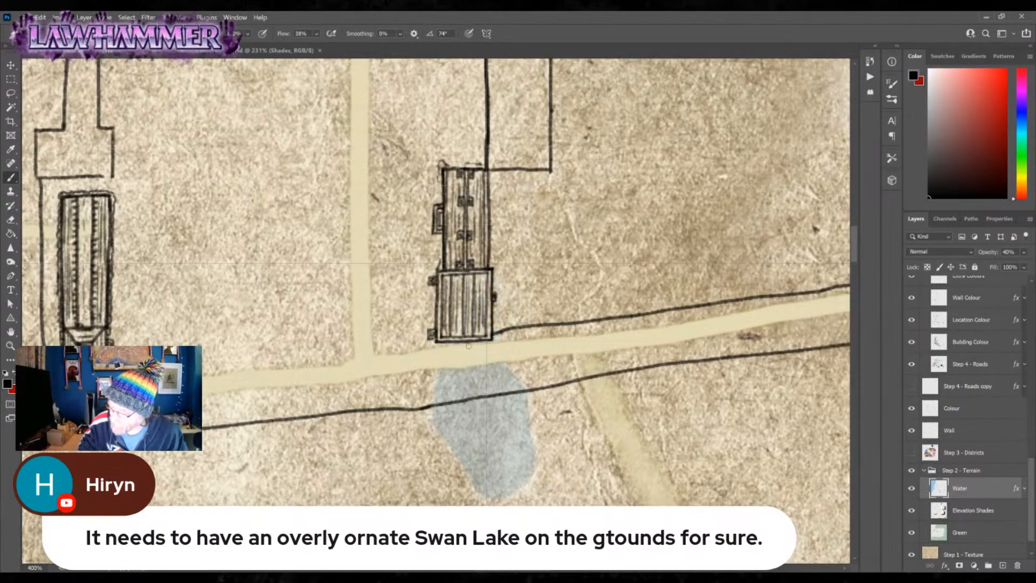
pyautogui.moveTo(439, 375)
pyautogui.mouseDown()
pyautogui.moveTo(513, 367)
pyautogui.moveTo(434, 382)
pyautogui.moveTo(478, 378)
pyautogui.moveTo(426, 400)
pyautogui.moveTo(516, 382)
pyautogui.moveTo(443, 376)
pyautogui.moveTo(463, 363)
pyautogui.moveTo(435, 429)
pyautogui.moveTo(442, 395)
pyautogui.moveTo(431, 423)
pyautogui.moveTo(505, 399)
pyautogui.moveTo(538, 416)
pyautogui.moveTo(500, 385)
pyautogui.mouseUp()
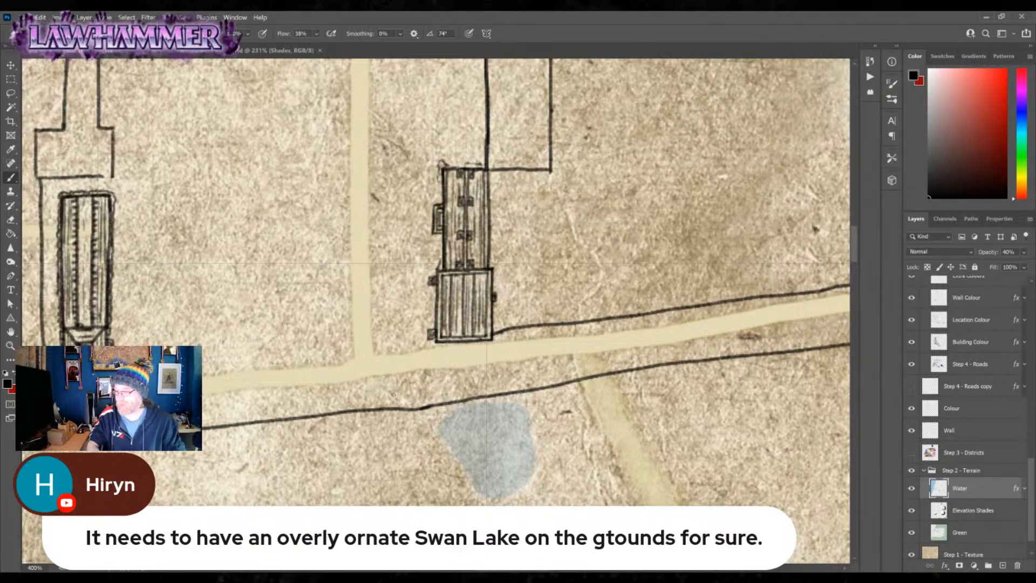
# - On the Lines layer, erase the boundary line north of the road and redraw it from the square block to the eastern wall
pyautogui.moveTo(1032, 470); pyautogui.dragTo(1032, 427)
pyautogui.click(980, 353)
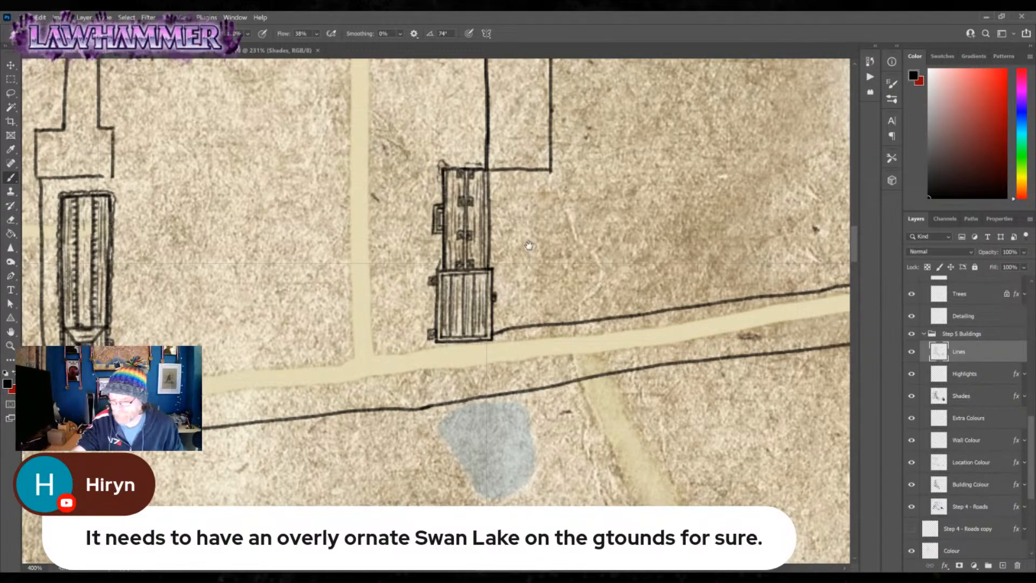
pyautogui.moveTo(307, 239); pyautogui.dragTo(415, 361)
pyautogui.moveTo(678, 458); pyautogui.dragTo(333, 433)
pyautogui.moveTo(256, 424); pyautogui.dragTo(277, 423)
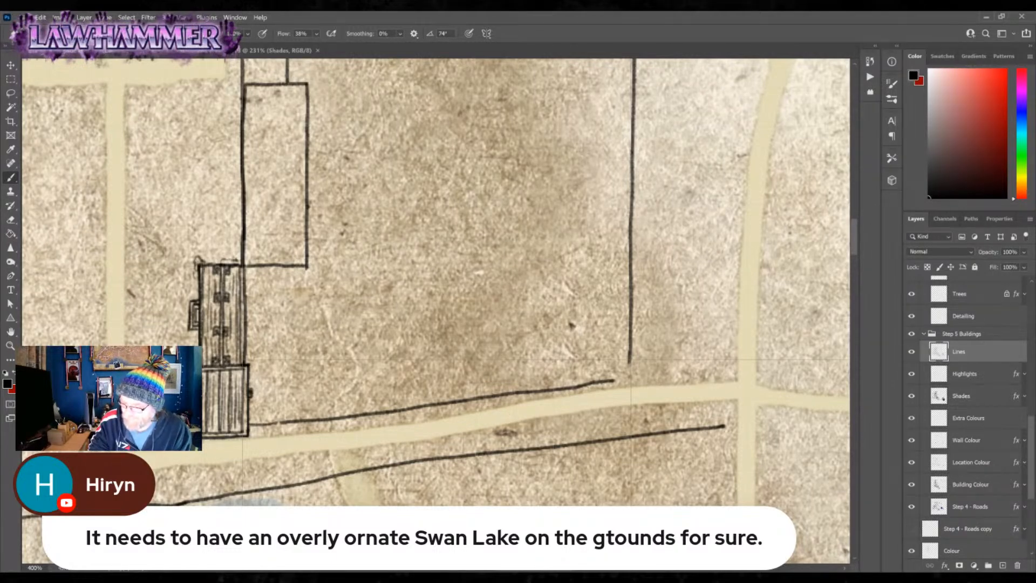
pyautogui.moveTo(259, 423)
pyautogui.mouseDown()
pyautogui.moveTo(421, 412)
pyautogui.moveTo(615, 380)
pyautogui.mouseUp()
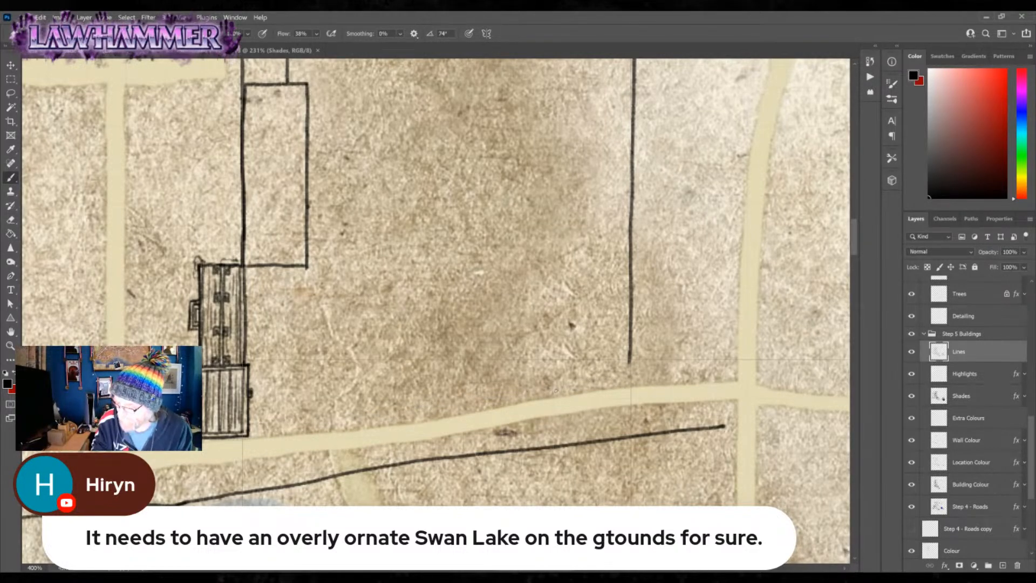
pyautogui.moveTo(250, 422); pyautogui.dragTo(626, 370)
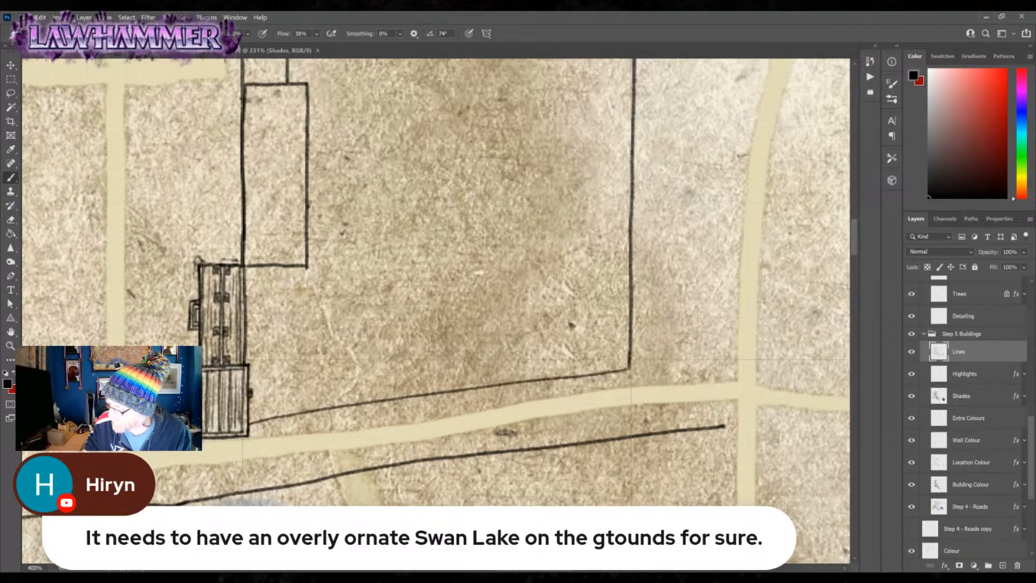
# - Draw a second line parallel to the redrawn boundary to give it the thickness of a wall
pyautogui.moveTo(248, 422); pyautogui.dragTo(460, 382)
pyautogui.hotkey('ctrl', 'z')
pyautogui.moveTo(629, 369)
pyautogui.mouseDown()
pyautogui.moveTo(410, 389)
pyautogui.moveTo(251, 420)
pyautogui.mouseUp()
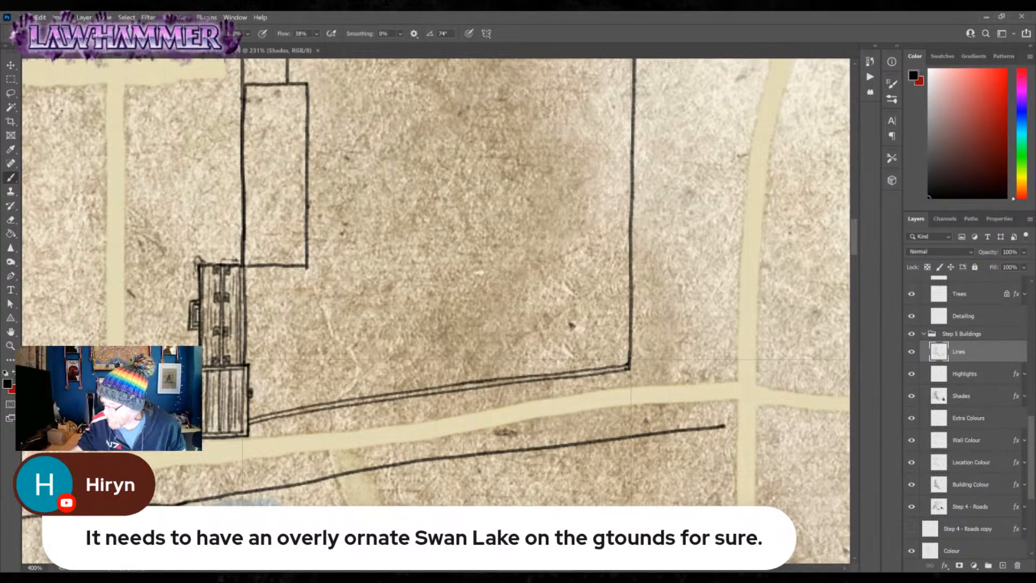
# - Add a small structure in the grounds' southeast corner and a small walled enclosure against the square block's east side
pyautogui.moveTo(630, 339)
pyautogui.mouseDown()
pyautogui.moveTo(615, 339)
pyautogui.moveTo(618, 361)
pyautogui.mouseUp()
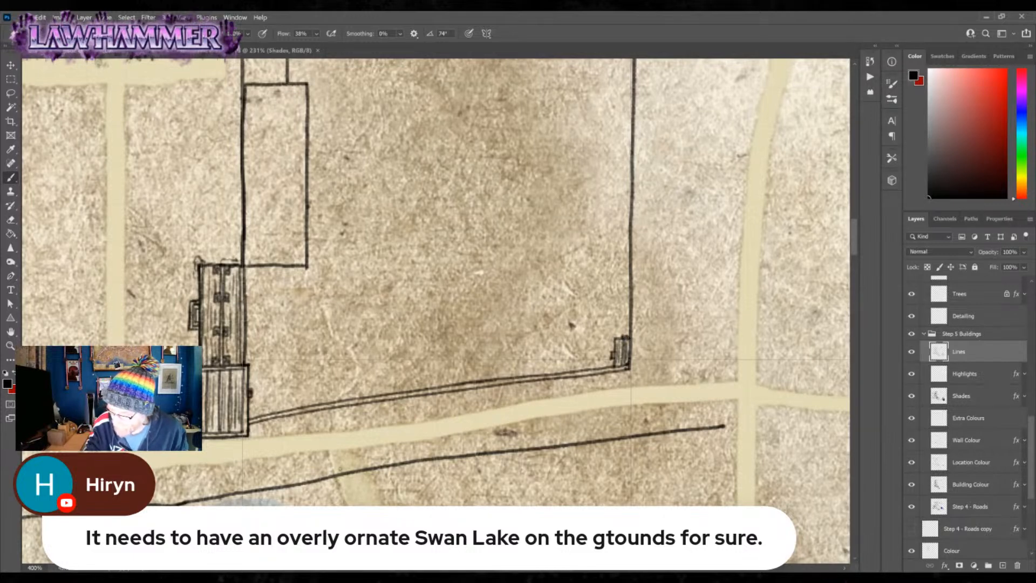
pyautogui.moveTo(248, 407)
pyautogui.mouseDown()
pyautogui.moveTo(257, 403)
pyautogui.moveTo(259, 419)
pyautogui.mouseUp()
pyautogui.moveTo(248, 369)
pyautogui.mouseDown()
pyautogui.moveTo(289, 368)
pyautogui.moveTo(288, 409)
pyautogui.mouseUp()
pyautogui.moveTo(248, 370)
pyautogui.mouseDown()
pyautogui.moveTo(285, 371)
pyautogui.moveTo(285, 410)
pyautogui.moveTo(282, 379)
pyautogui.mouseUp()
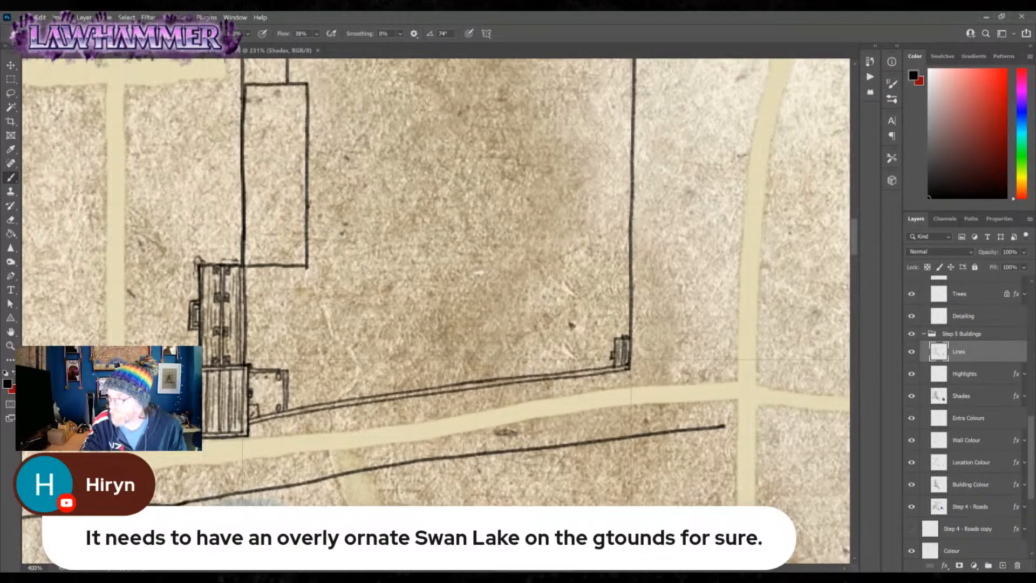
# - Outline a narrow block along the ridged block's east side, with a small square tower containing a circle at its northern end
pyautogui.moveTo(271, 443); pyautogui.dragTo(629, 446)
pyautogui.moveTo(648, 354); pyautogui.dragTo(627, 444)
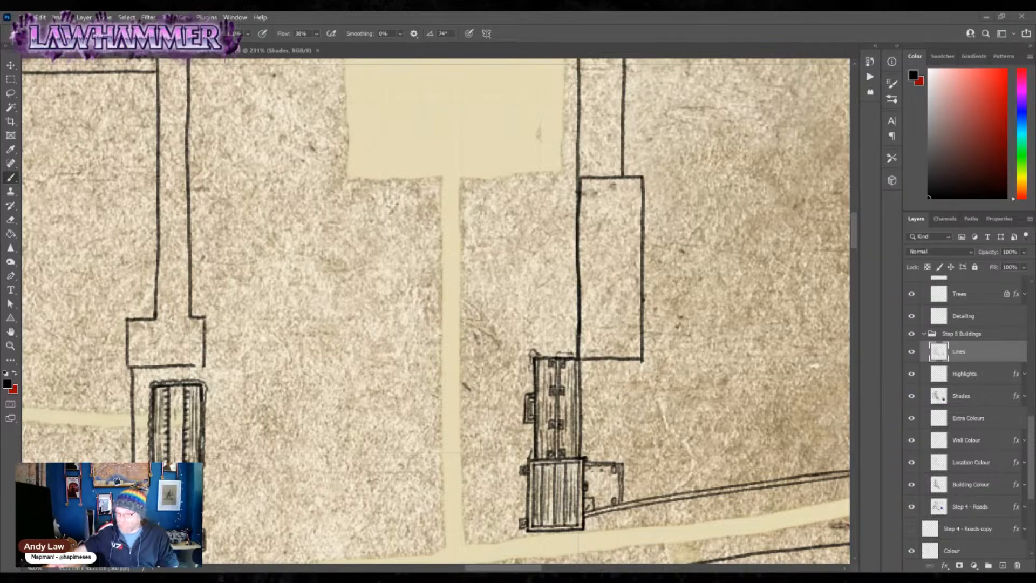
pyautogui.moveTo(644, 297)
pyautogui.mouseDown()
pyautogui.moveTo(569, 287)
pyautogui.moveTo(496, 323)
pyautogui.mouseUp()
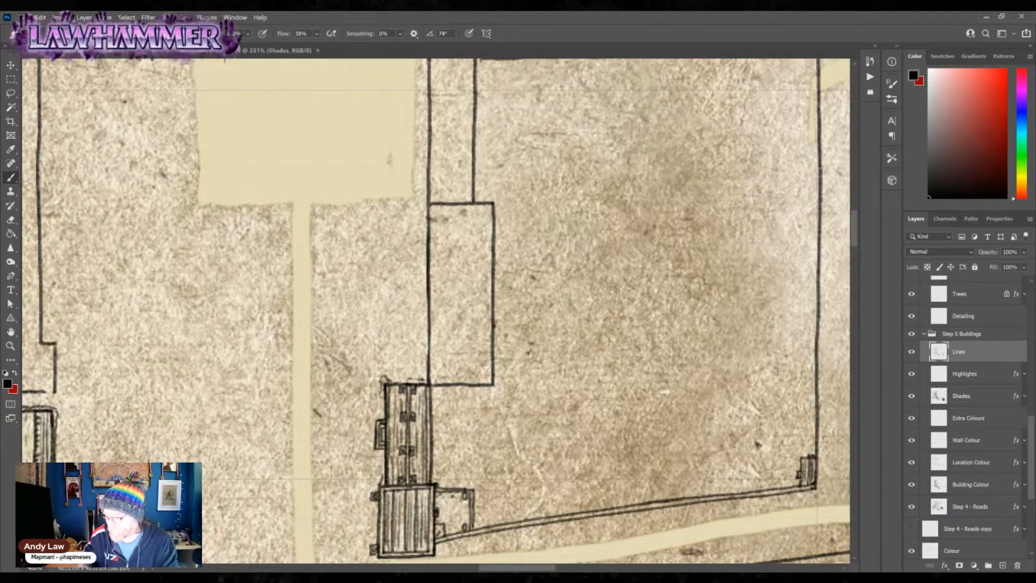
pyautogui.moveTo(571, 300)
pyautogui.mouseDown()
pyautogui.moveTo(571, 323)
pyautogui.moveTo(552, 283)
pyautogui.moveTo(551, 306)
pyautogui.mouseUp()
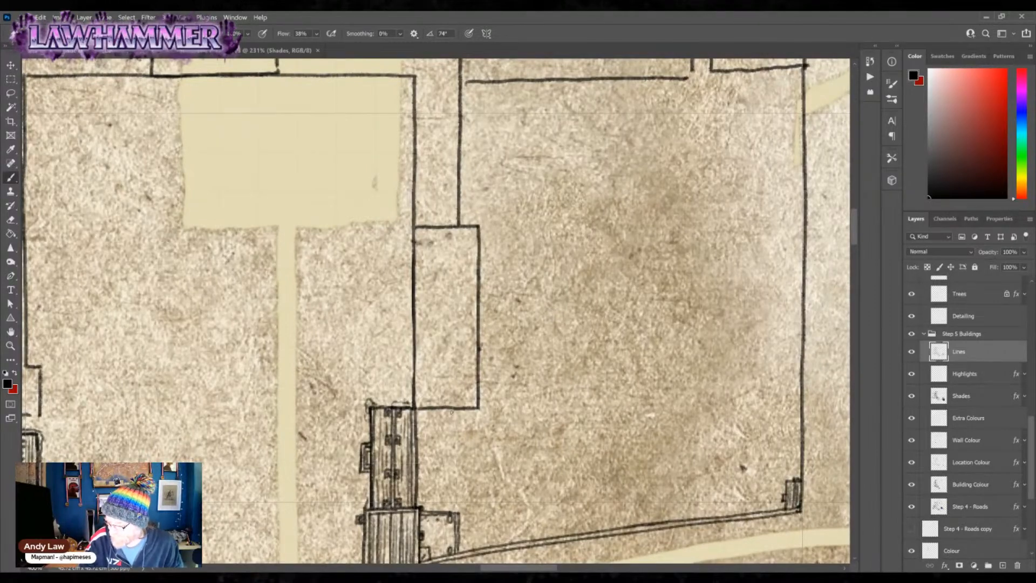
pyautogui.moveTo(449, 406); pyautogui.dragTo(448, 512)
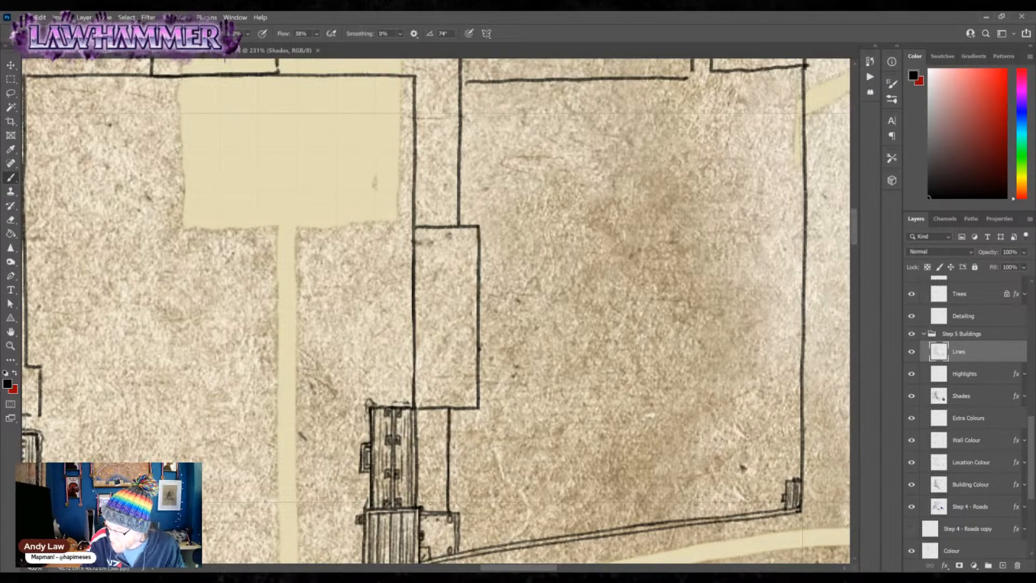
pyautogui.moveTo(422, 417)
pyautogui.mouseDown()
pyautogui.moveTo(439, 432)
pyautogui.moveTo(432, 412)
pyautogui.moveTo(423, 417)
pyautogui.mouseUp()
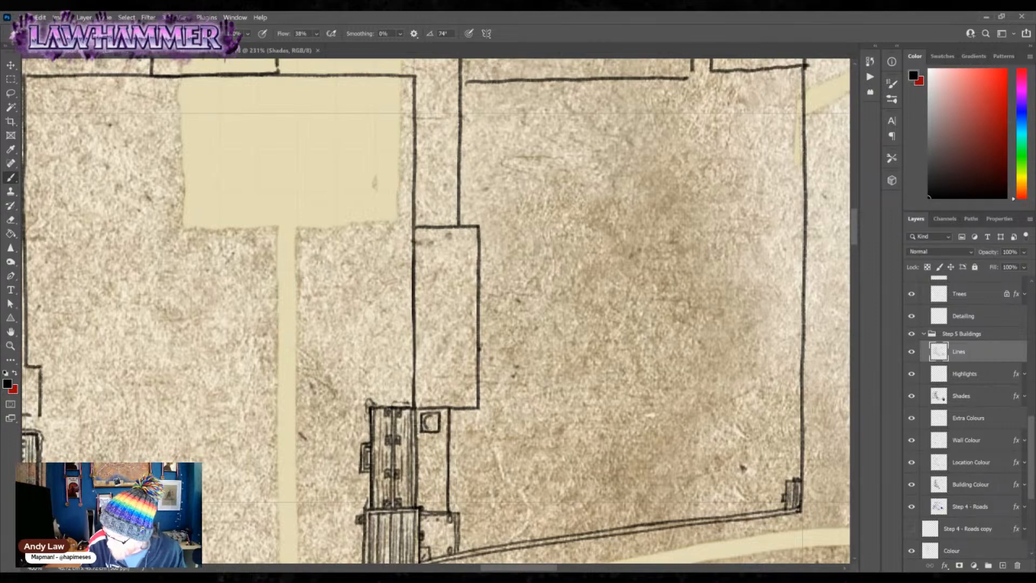
pyautogui.moveTo(429, 416); pyautogui.dragTo(427, 425)
# - Detail the narrow block's roof with a central ridge, shading lines, darker edges and a small projection at its southeast corner
pyautogui.moveTo(427, 425); pyautogui.dragTo(432, 507)
pyautogui.moveTo(433, 413)
pyautogui.mouseDown()
pyautogui.moveTo(433, 405)
pyautogui.moveTo(434, 510)
pyautogui.mouseUp()
pyautogui.moveTo(436, 432); pyautogui.dragTo(437, 504)
pyautogui.moveTo(444, 410); pyautogui.dragTo(441, 513)
pyautogui.moveTo(444, 424); pyautogui.dragTo(445, 510)
pyautogui.moveTo(419, 432); pyautogui.dragTo(424, 510)
pyautogui.moveTo(428, 440)
pyautogui.mouseDown()
pyautogui.moveTo(426, 501)
pyautogui.moveTo(431, 457)
pyautogui.moveTo(427, 494)
pyautogui.moveTo(436, 497)
pyautogui.moveTo(427, 507)
pyautogui.moveTo(439, 510)
pyautogui.mouseUp()
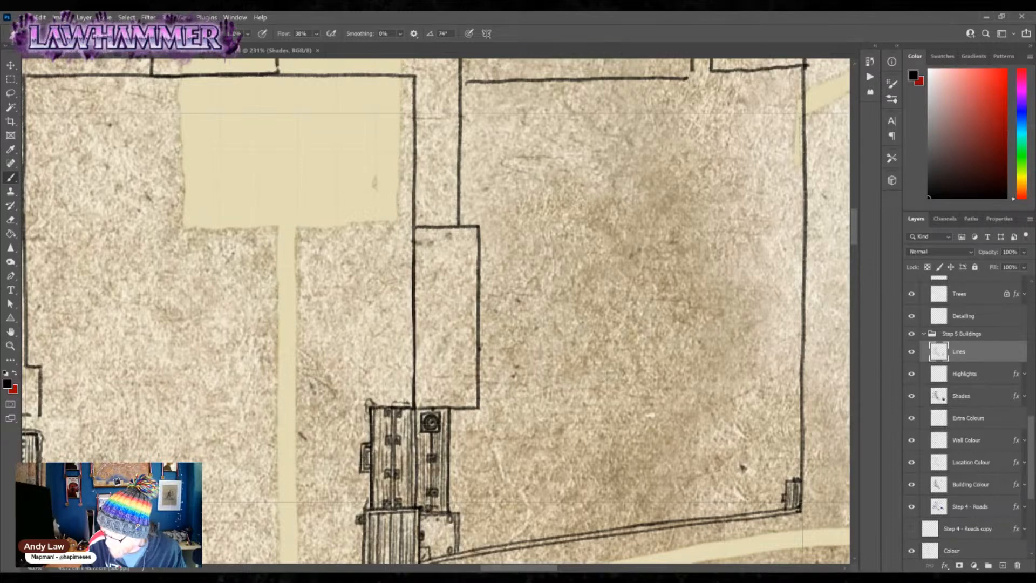
pyautogui.moveTo(419, 413); pyautogui.dragTo(418, 504)
pyautogui.moveTo(415, 411)
pyautogui.mouseDown()
pyautogui.moveTo(451, 436)
pyautogui.moveTo(450, 513)
pyautogui.moveTo(429, 512)
pyautogui.moveTo(450, 513)
pyautogui.mouseUp()
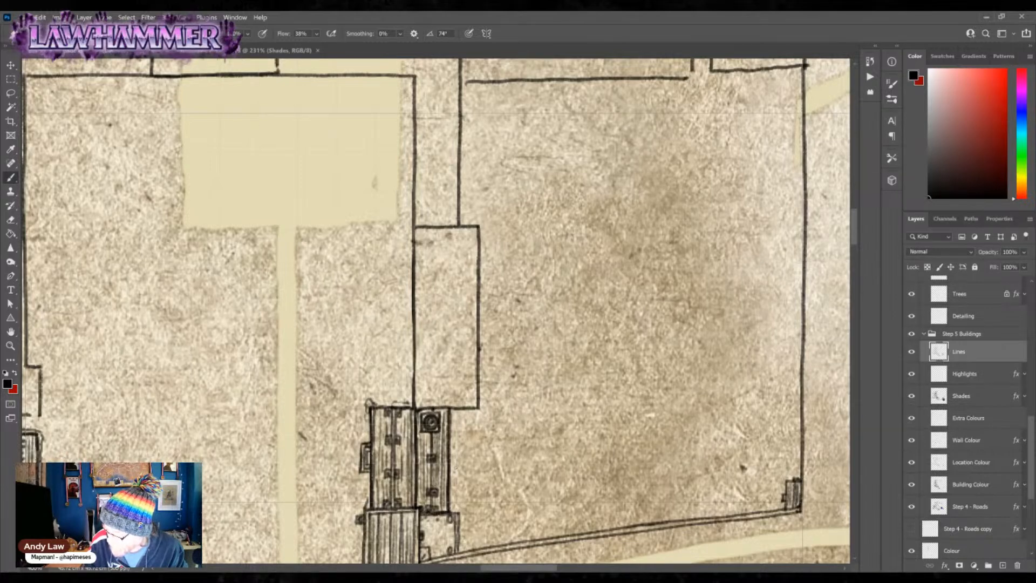
pyautogui.moveTo(436, 410); pyautogui.dragTo(449, 410)
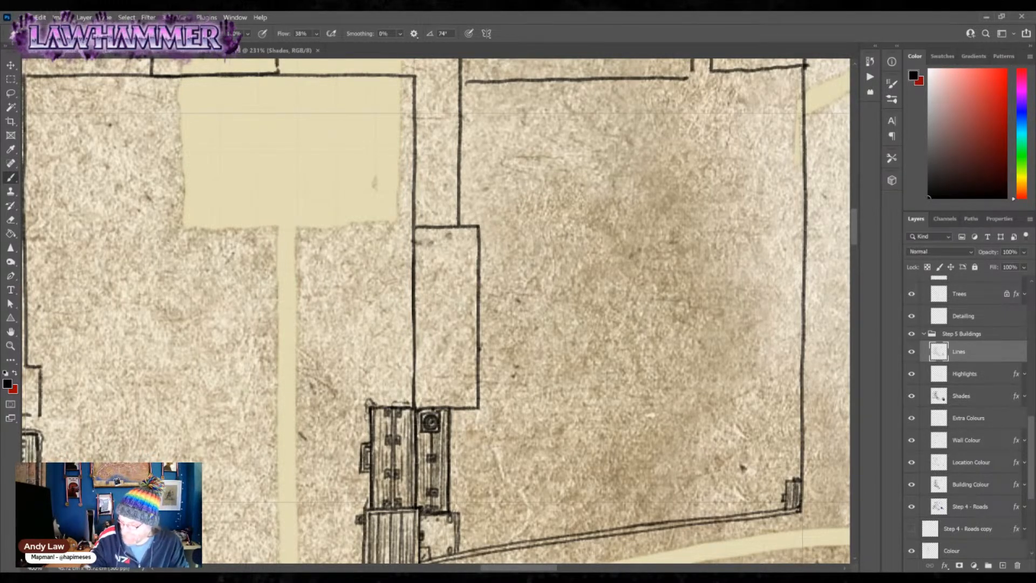
pyautogui.moveTo(449, 505)
pyautogui.mouseDown()
pyautogui.moveTo(458, 504)
pyautogui.moveTo(451, 513)
pyautogui.mouseUp()
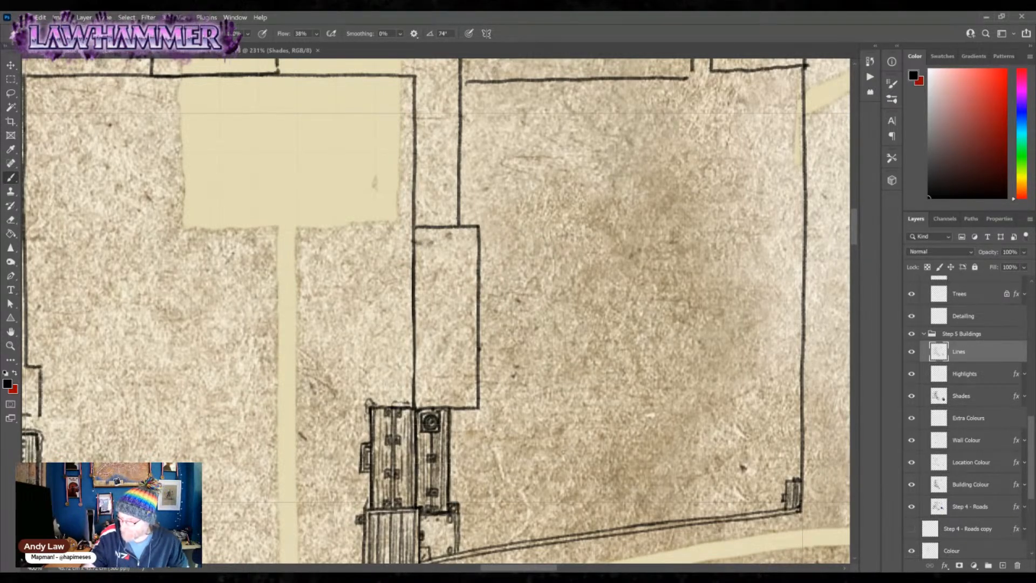
# - Double the wider upper block's outline on its south, east and west sides and erase the line across its northern end
pyautogui.moveTo(449, 410); pyautogui.dragTo(481, 410)
pyautogui.moveTo(457, 223)
pyautogui.mouseDown()
pyautogui.moveTo(477, 222)
pyautogui.moveTo(482, 238)
pyautogui.moveTo(480, 411)
pyautogui.mouseUp()
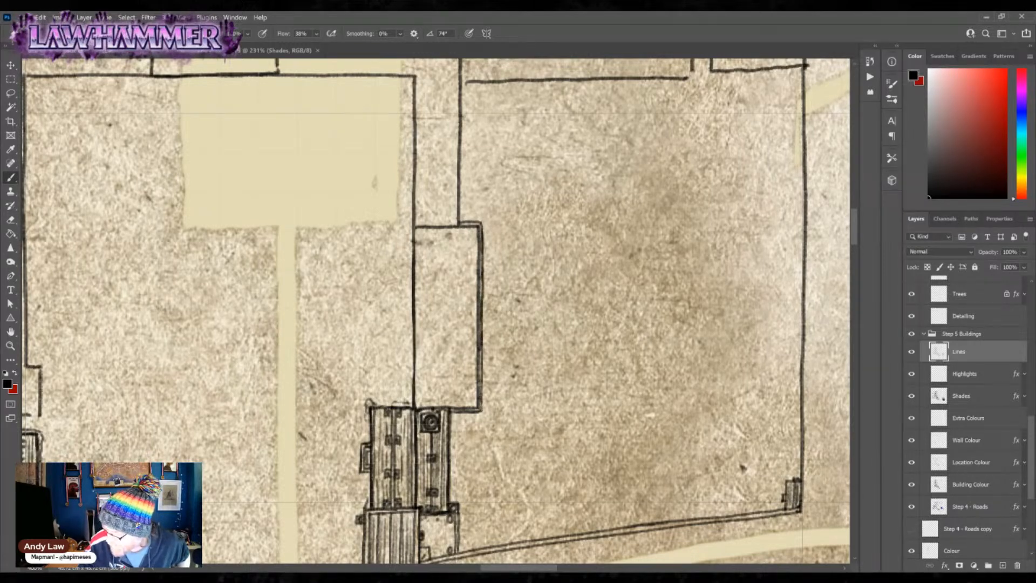
pyautogui.moveTo(410, 222); pyautogui.dragTo(410, 408)
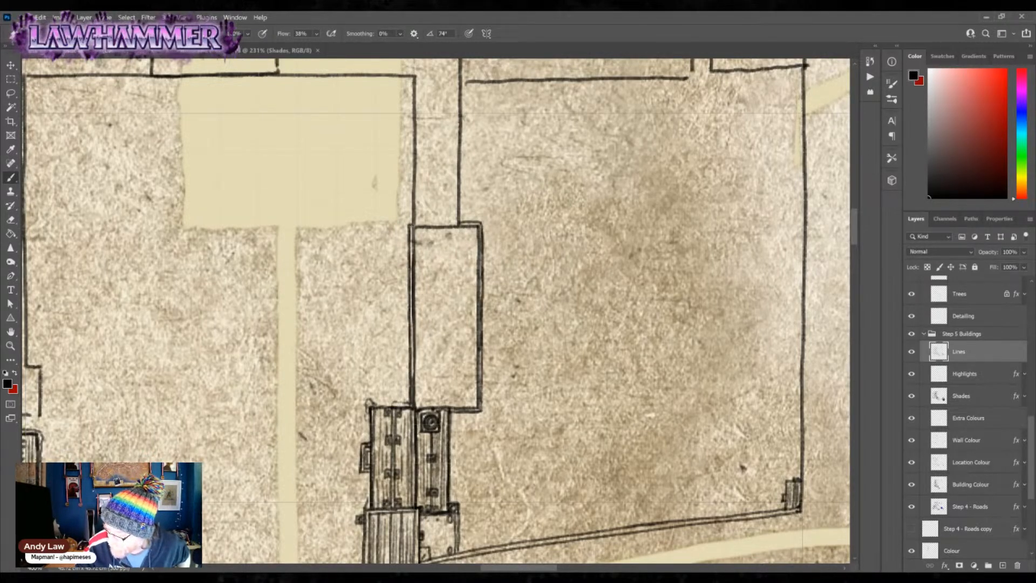
pyautogui.moveTo(411, 226); pyautogui.dragTo(464, 223)
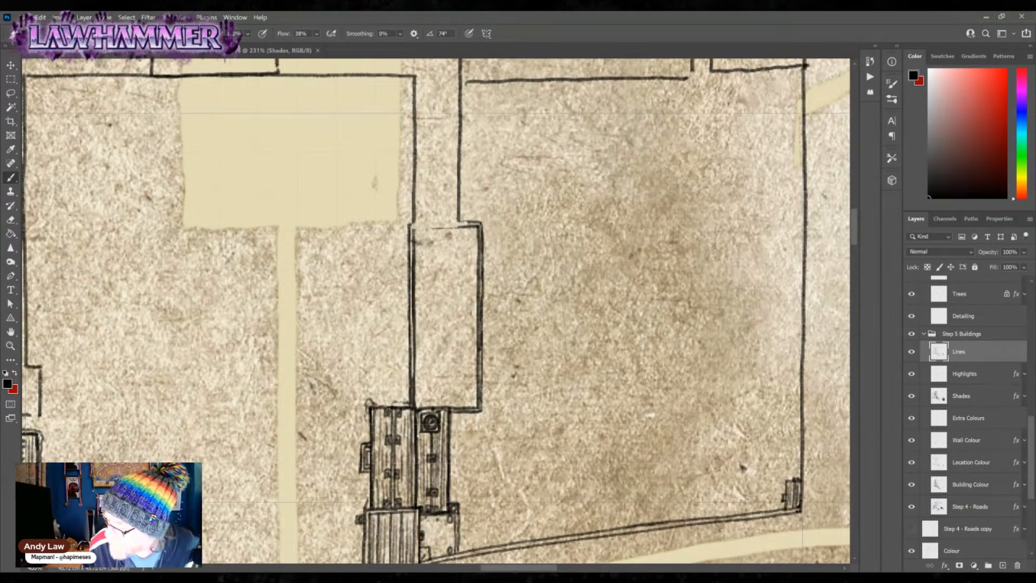
# - Draw a double line across the wider upper block's northern end and add small chimney boxes in its four corners
pyautogui.moveTo(412, 228)
pyautogui.mouseDown()
pyautogui.moveTo(473, 223)
pyautogui.moveTo(427, 227)
pyautogui.moveTo(460, 228)
pyautogui.mouseUp()
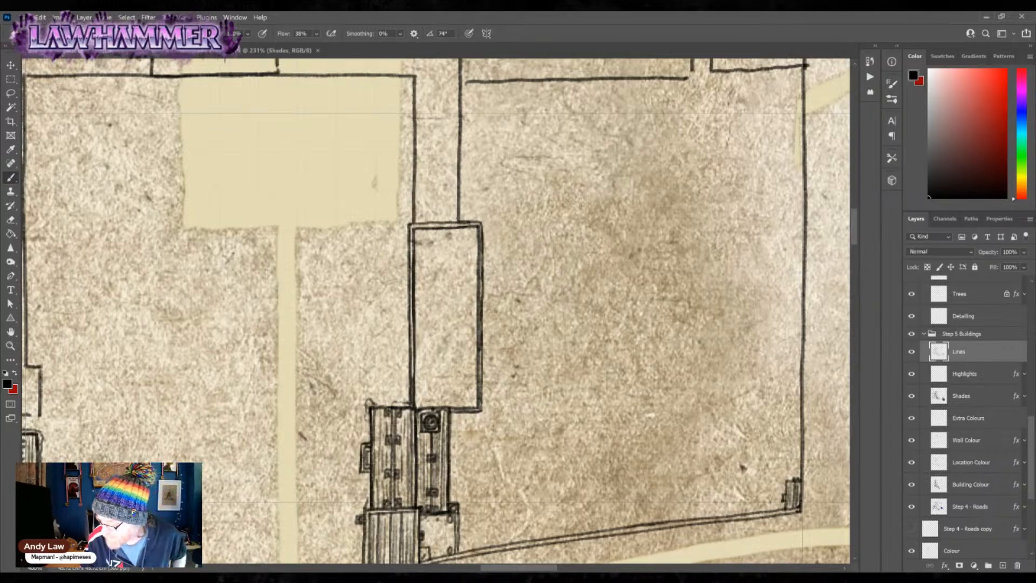
pyautogui.moveTo(416, 407); pyautogui.dragTo(431, 407)
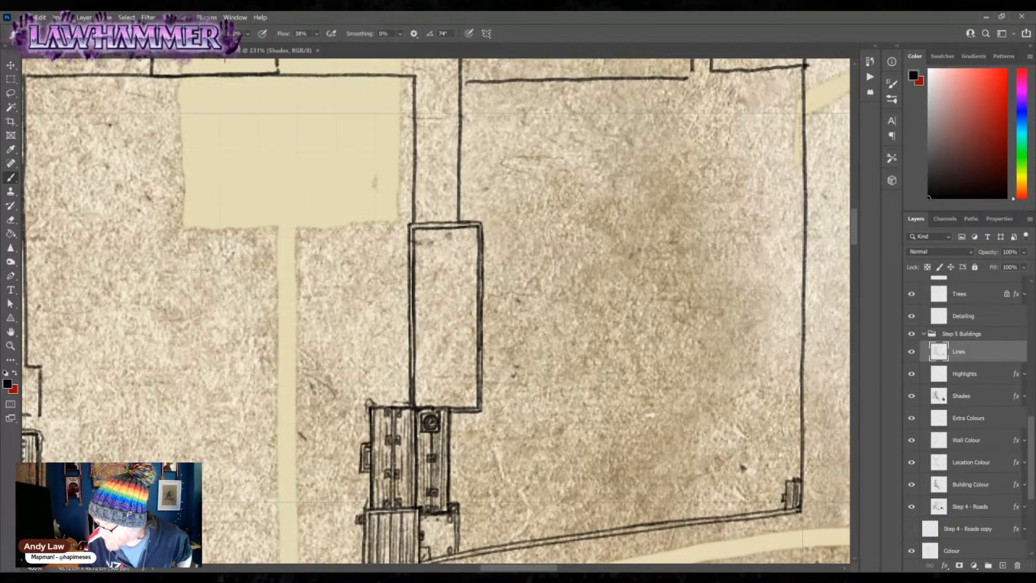
pyautogui.moveTo(445, 229)
pyautogui.mouseDown()
pyautogui.moveTo(448, 407)
pyautogui.moveTo(447, 258)
pyautogui.moveTo(466, 230)
pyautogui.moveTo(425, 244)
pyautogui.moveTo(425, 231)
pyautogui.moveTo(425, 243)
pyautogui.mouseUp()
pyautogui.moveTo(418, 392)
pyautogui.mouseDown()
pyautogui.moveTo(417, 405)
pyautogui.moveTo(426, 403)
pyautogui.mouseUp()
pyautogui.moveTo(420, 392)
pyautogui.mouseDown()
pyautogui.moveTo(426, 402)
pyautogui.moveTo(467, 407)
pyautogui.moveTo(475, 391)
pyautogui.mouseUp()
pyautogui.moveTo(468, 392); pyautogui.dragTo(474, 404)
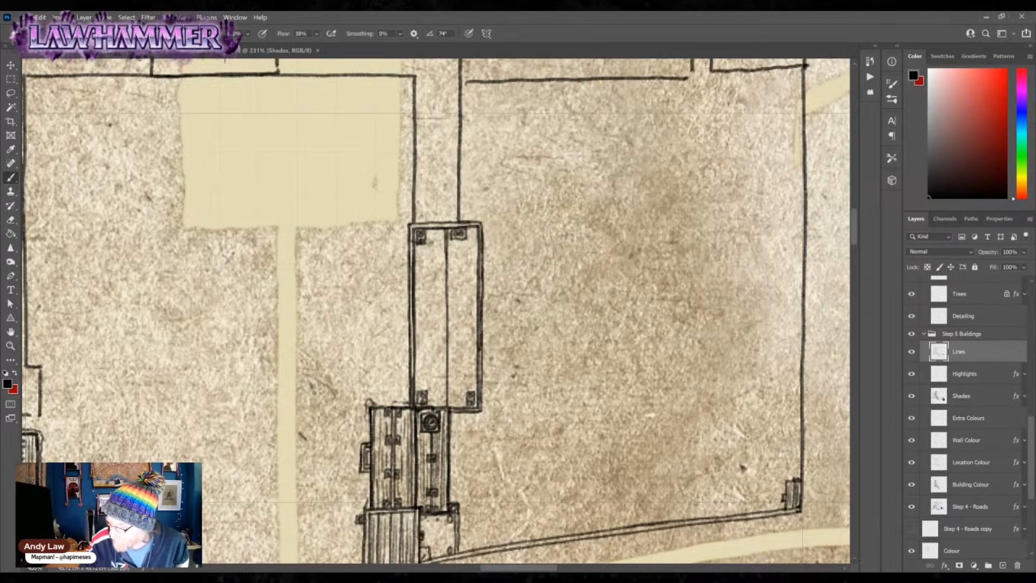
# - Draw a central ridge down the wider block's roof, with chimneys midway along both long sides and near the ridge's northern end
pyautogui.moveTo(447, 233); pyautogui.dragTo(445, 405)
pyautogui.moveTo(418, 300)
pyautogui.mouseDown()
pyautogui.moveTo(419, 323)
pyautogui.moveTo(429, 323)
pyautogui.moveTo(428, 299)
pyautogui.moveTo(422, 322)
pyautogui.moveTo(474, 322)
pyautogui.moveTo(472, 301)
pyautogui.moveTo(468, 321)
pyautogui.mouseUp()
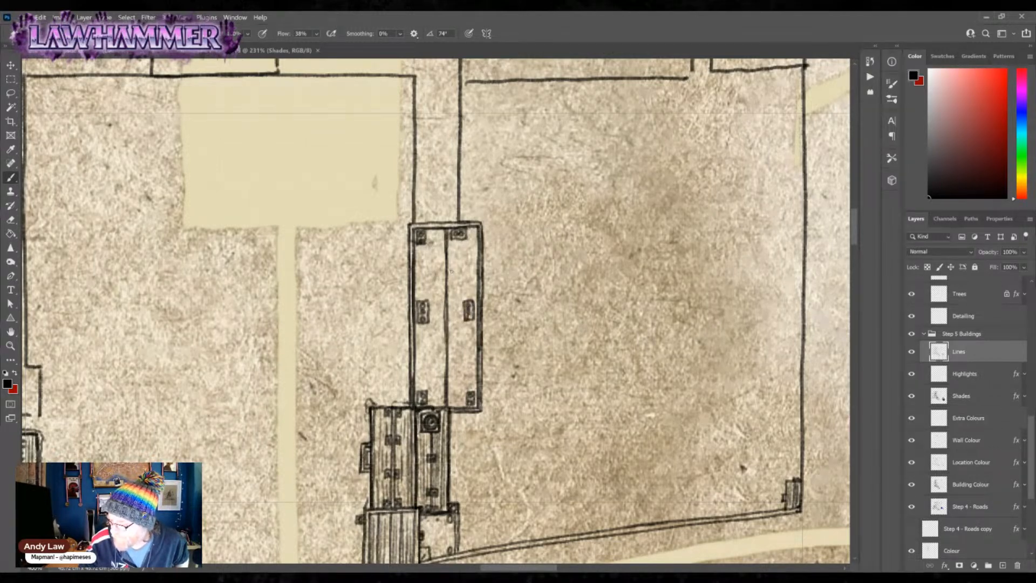
pyautogui.moveTo(448, 258)
pyautogui.mouseDown()
pyautogui.moveTo(438, 266)
pyautogui.moveTo(450, 280)
pyautogui.mouseUp()
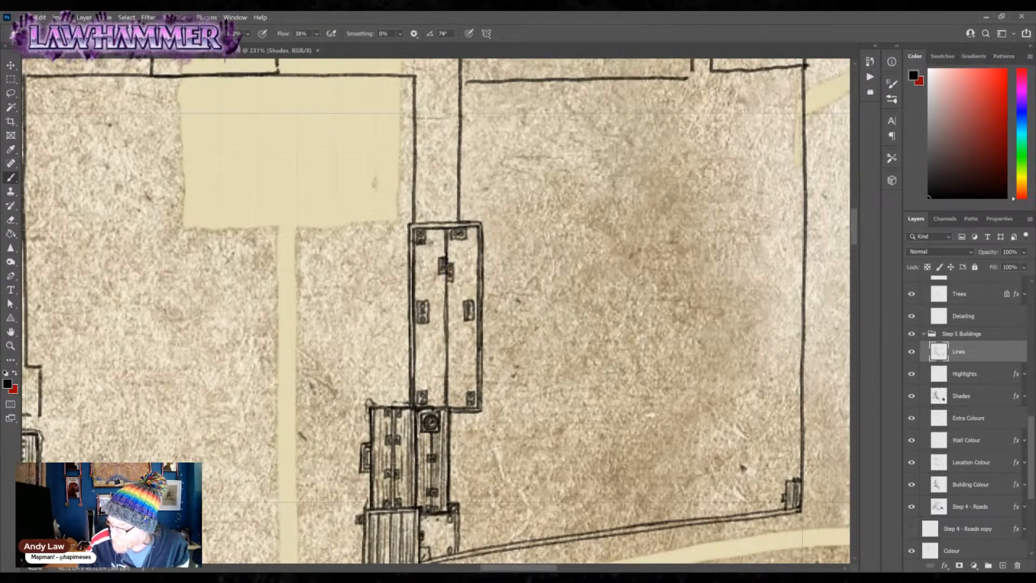
# - Fill both slopes of the wider block's roof with fine lengthwise shading lines
pyautogui.moveTo(419, 248)
pyautogui.mouseDown()
pyautogui.moveTo(420, 303)
pyautogui.moveTo(435, 268)
pyautogui.moveTo(440, 332)
pyautogui.mouseUp()
pyautogui.moveTo(432, 284); pyautogui.dragTo(418, 385)
pyautogui.moveTo(428, 338); pyautogui.dragTo(427, 385)
pyautogui.moveTo(434, 316); pyautogui.dragTo(436, 407)
pyautogui.moveTo(440, 335); pyautogui.dragTo(439, 405)
pyautogui.moveTo(452, 281); pyautogui.dragTo(451, 385)
pyautogui.moveTo(456, 316)
pyautogui.mouseDown()
pyautogui.moveTo(455, 377)
pyautogui.moveTo(461, 365)
pyautogui.mouseUp()
pyautogui.moveTo(460, 362); pyautogui.dragTo(459, 401)
pyautogui.moveTo(466, 324); pyautogui.dragTo(465, 392)
pyautogui.moveTo(470, 329); pyautogui.dragTo(470, 386)
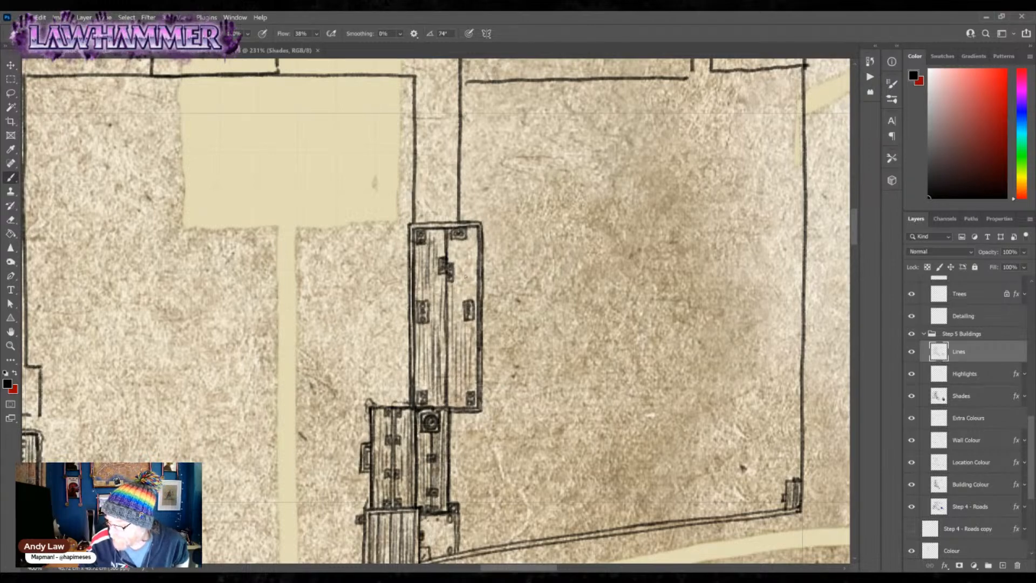
pyautogui.moveTo(451, 240); pyautogui.dragTo(451, 264)
pyautogui.moveTo(458, 243); pyautogui.dragTo(461, 304)
pyautogui.moveTo(464, 249); pyautogui.dragTo(464, 297)
pyautogui.moveTo(469, 231)
pyautogui.mouseDown()
pyautogui.moveTo(471, 298)
pyautogui.moveTo(456, 339)
pyautogui.mouseUp()
pyautogui.moveTo(461, 291); pyautogui.dragTo(460, 322)
pyautogui.moveTo(453, 244); pyautogui.dragTo(453, 258)
pyautogui.moveTo(453, 240)
pyautogui.mouseDown()
pyautogui.moveTo(452, 256)
pyautogui.moveTo(438, 253)
pyautogui.mouseUp()
pyautogui.moveTo(437, 232); pyautogui.dragTo(431, 246)
pyautogui.moveTo(465, 241)
pyautogui.mouseDown()
pyautogui.moveTo(465, 270)
pyautogui.moveTo(468, 255)
pyautogui.mouseUp()
pyautogui.moveTo(473, 325); pyautogui.dragTo(472, 369)
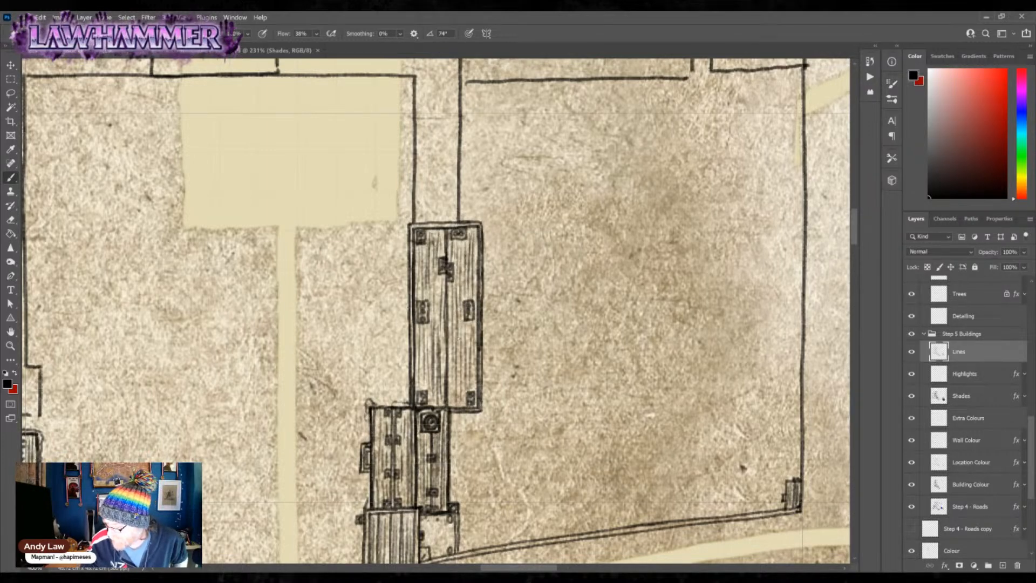
pyautogui.moveTo(428, 336)
pyautogui.mouseDown()
pyautogui.moveTo(427, 386)
pyautogui.moveTo(417, 376)
pyautogui.mouseUp()
pyautogui.moveTo(431, 387); pyautogui.dragTo(435, 407)
pyautogui.moveTo(438, 284)
pyautogui.mouseDown()
pyautogui.moveTo(438, 331)
pyautogui.moveTo(442, 318)
pyautogui.mouseUp()
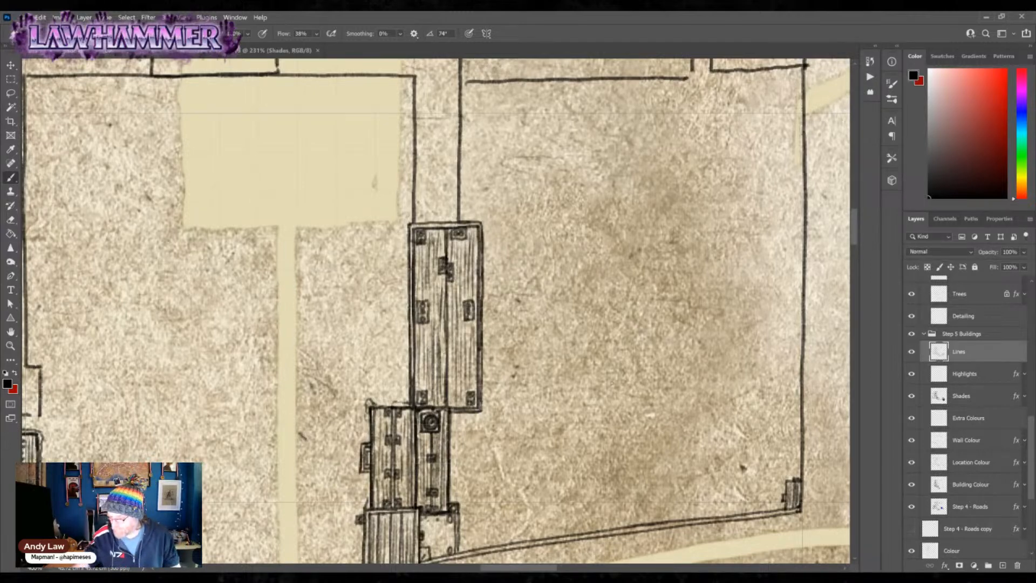
# - Mark evenly spaced short crosswise ticks between the double lines of the grounds' southern boundary wall
pyautogui.scroll(-3, 549, 467)
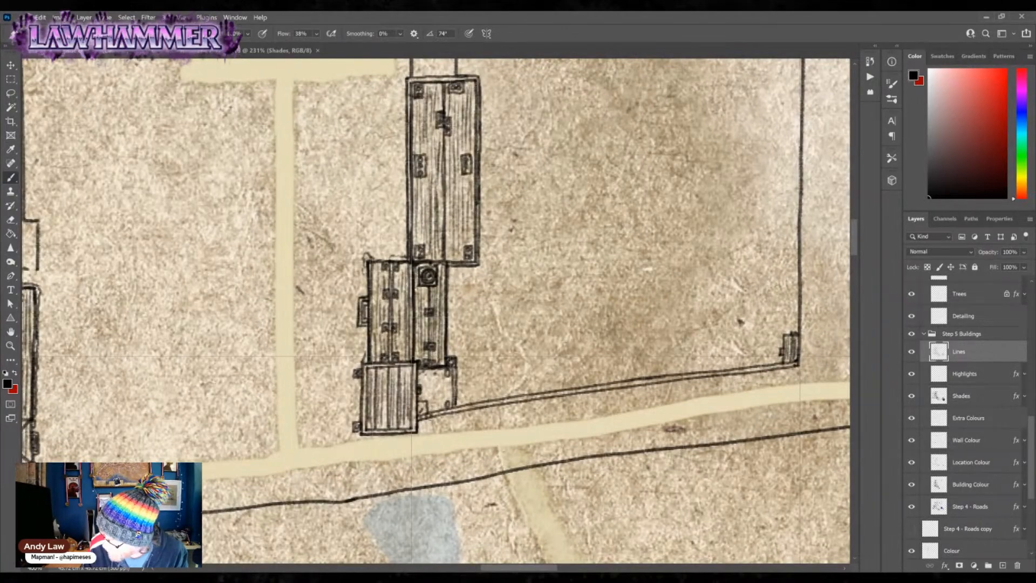
pyautogui.moveTo(484, 402); pyautogui.dragTo(485, 406)
pyautogui.moveTo(491, 401); pyautogui.dragTo(498, 404)
pyautogui.moveTo(504, 399); pyautogui.dragTo(511, 402)
pyautogui.moveTo(517, 397); pyautogui.dragTo(534, 399)
pyautogui.moveTo(540, 393); pyautogui.dragTo(560, 394)
pyautogui.moveTo(566, 390); pyautogui.dragTo(566, 393)
pyautogui.moveTo(572, 388); pyautogui.dragTo(579, 392)
pyautogui.moveTo(585, 387); pyautogui.dragTo(600, 390)
pyautogui.moveTo(605, 384); pyautogui.dragTo(632, 387)
pyautogui.moveTo(638, 381); pyautogui.dragTo(639, 386)
pyautogui.moveTo(644, 381); pyautogui.dragTo(665, 383)
pyautogui.moveTo(670, 378); pyautogui.dragTo(671, 383)
pyautogui.moveTo(677, 377); pyautogui.dragTo(684, 381)
pyautogui.moveTo(690, 375); pyautogui.dragTo(690, 380)
pyautogui.moveTo(696, 375); pyautogui.dragTo(697, 379)
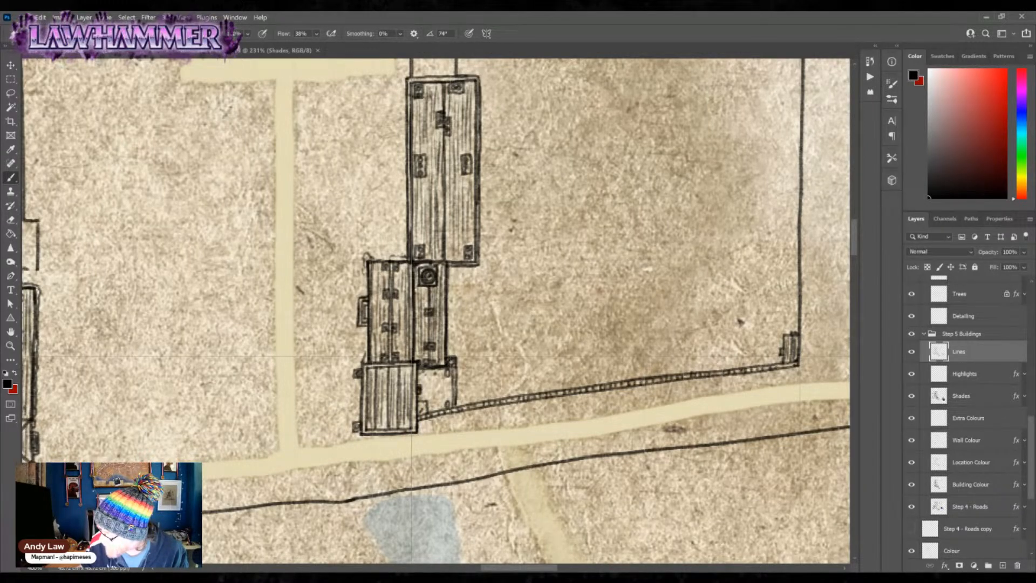
pyautogui.moveTo(726, 211)
pyautogui.mouseDown()
pyautogui.moveTo(703, 423)
pyautogui.moveTo(735, 465)
pyautogui.mouseUp()
pyautogui.moveTo(629, 357); pyautogui.dragTo(680, 419)
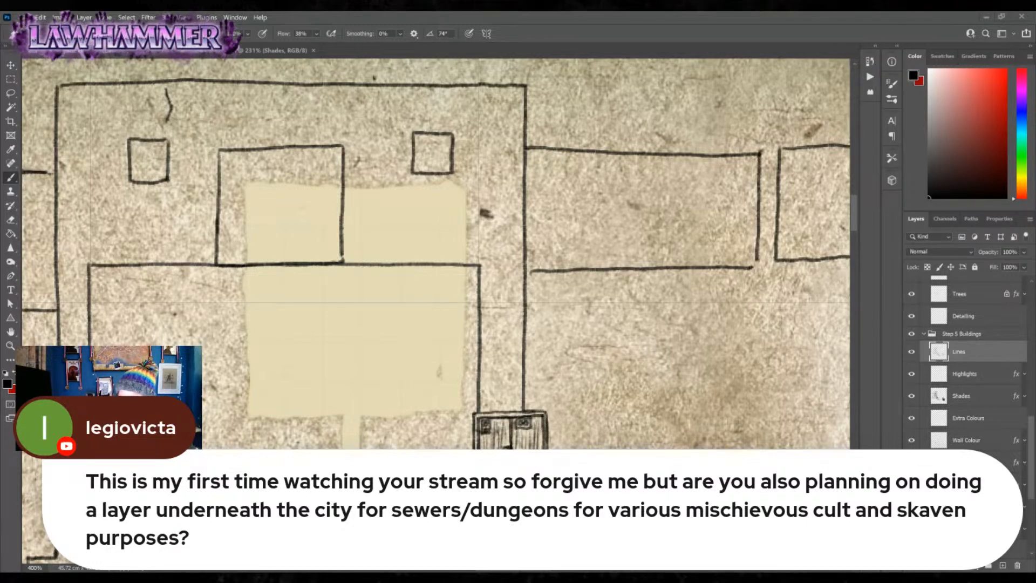
pyautogui.moveTo(356, 416); pyautogui.dragTo(666, 51)
pyautogui.moveTo(386, 368); pyautogui.dragTo(643, 76)
pyautogui.moveTo(345, 351); pyautogui.dragTo(577, 130)
pyautogui.moveTo(540, 162); pyautogui.dragTo(383, 329)
pyautogui.moveTo(534, 81)
pyautogui.mouseDown()
pyautogui.moveTo(515, 383)
pyautogui.moveTo(496, 246)
pyautogui.mouseUp()
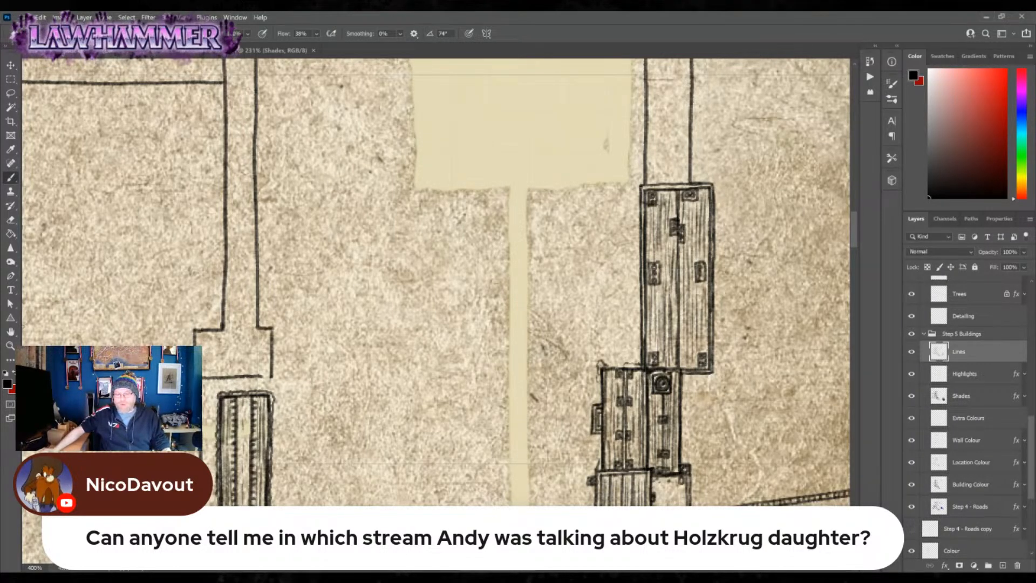
# - Examine the square in the finished western city, around the small purple structure beside the large purple building
pyautogui.click(9, 346)
pyautogui.rightClick(201, 351)
pyautogui.click(219, 357)
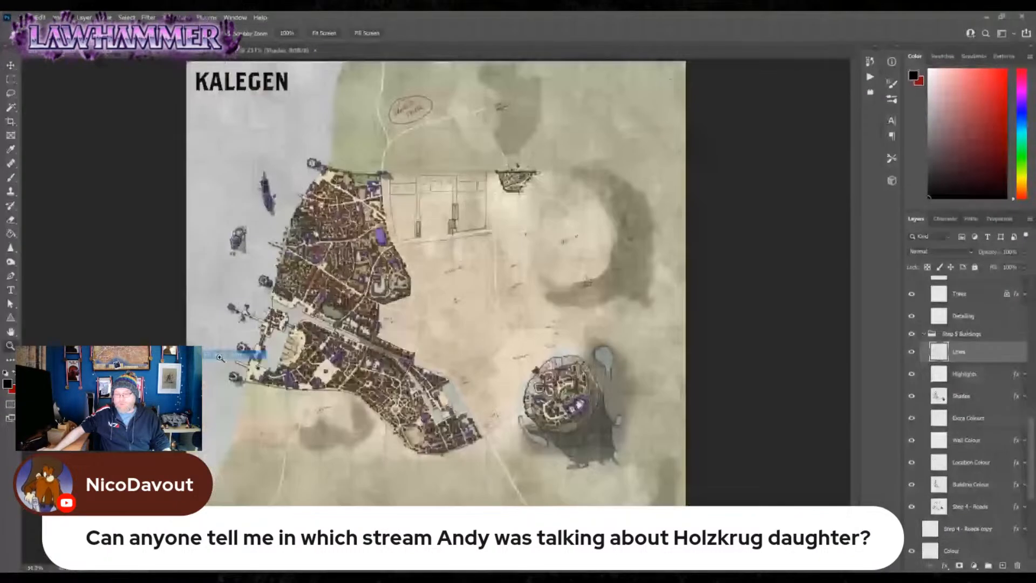
pyautogui.moveTo(332, 275); pyautogui.dragTo(319, 269)
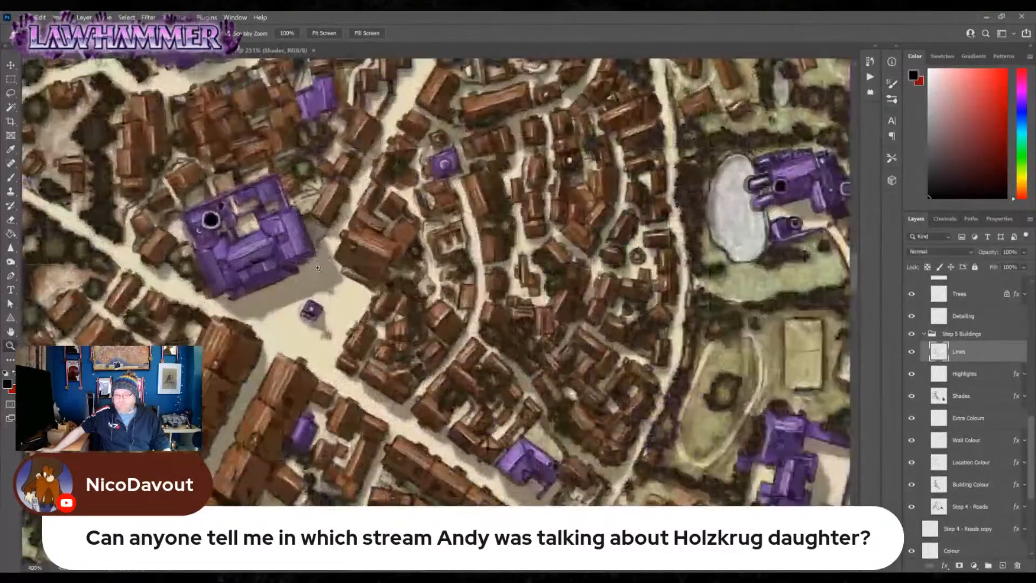
pyautogui.click(312, 317)
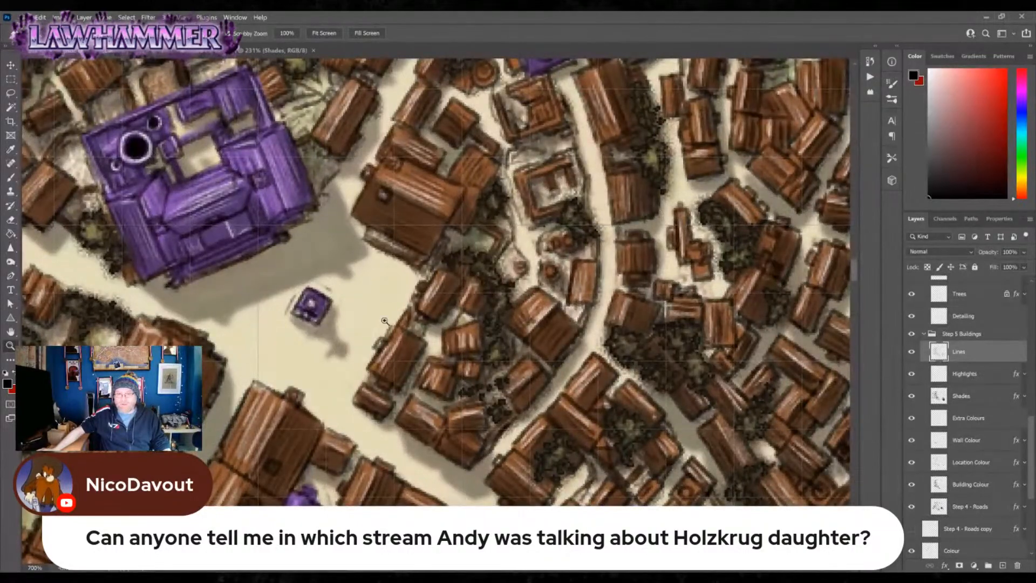
pyautogui.moveTo(285, 303); pyautogui.dragTo(385, 305)
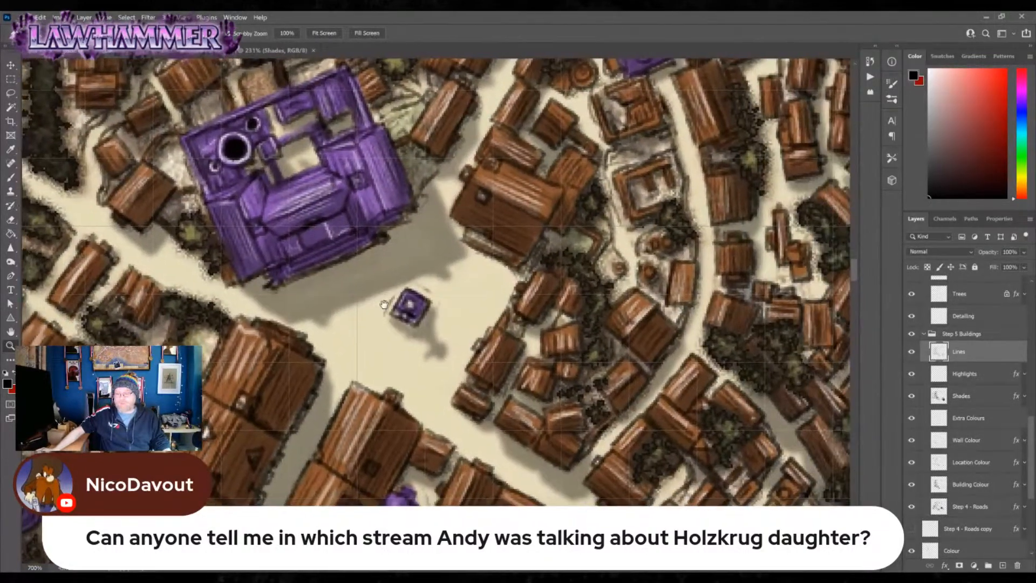
pyautogui.moveTo(442, 328); pyautogui.dragTo(324, 329)
pyautogui.moveTo(666, 214); pyautogui.dragTo(591, 275)
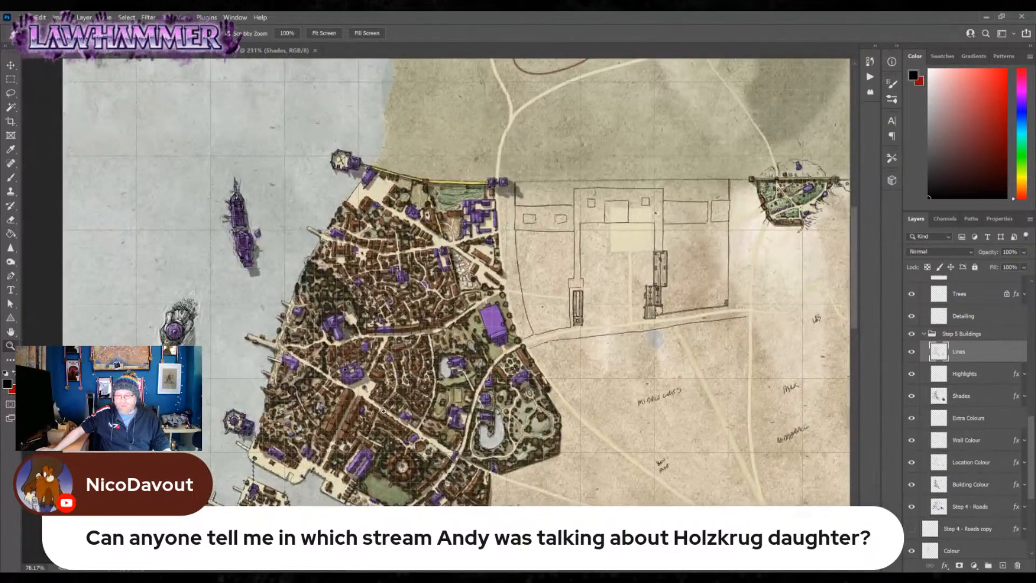
pyautogui.moveTo(364, 391); pyautogui.dragTo(393, 372)
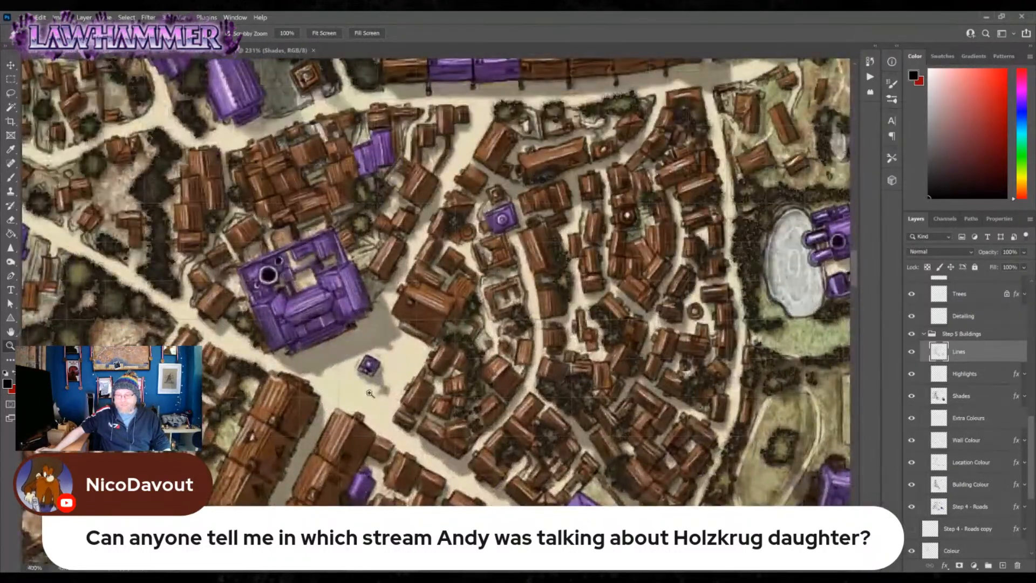
pyautogui.hotkey('ctrl', '0')
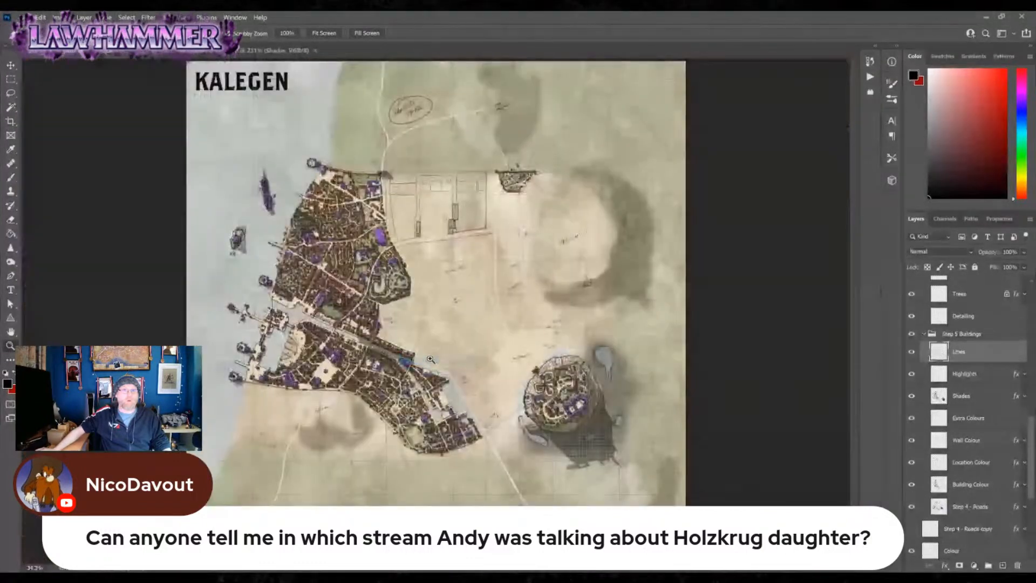
# - Handwrite a two-line note starting "Temple of" just south of the road below the palace grounds
pyautogui.moveTo(423, 224); pyautogui.dragTo(469, 224)
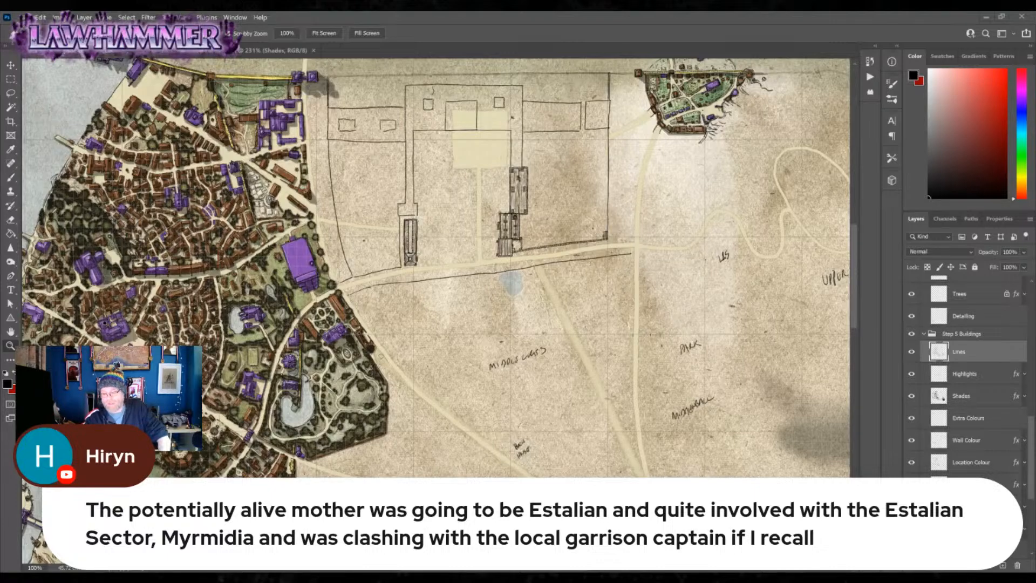
pyautogui.click(460, 285)
pyautogui.click(459, 284)
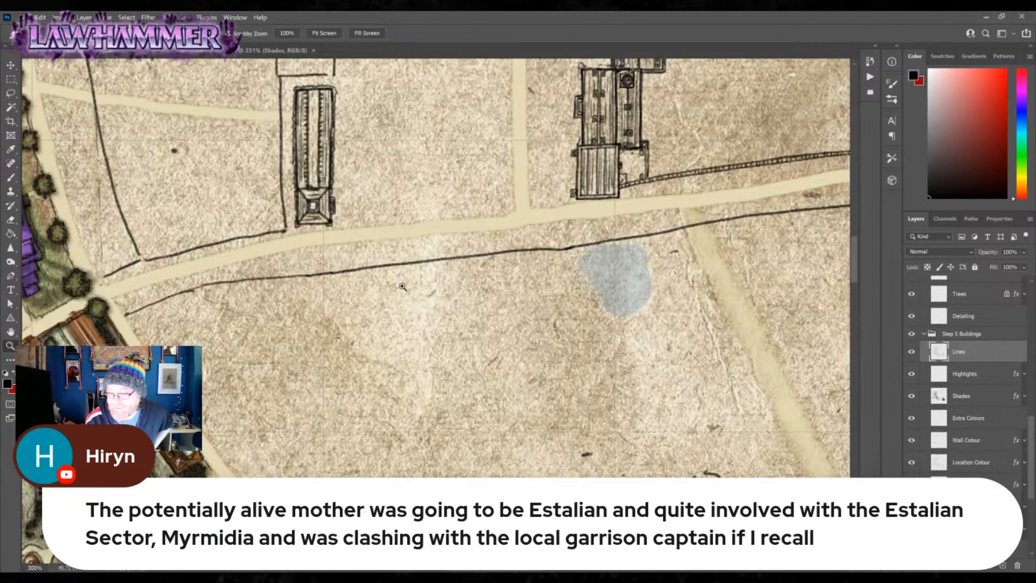
pyautogui.click(13, 179)
pyautogui.moveTo(414, 279)
pyautogui.mouseDown()
pyautogui.moveTo(412, 292)
pyautogui.moveTo(422, 278)
pyautogui.mouseUp()
pyautogui.moveTo(423, 284); pyautogui.dragTo(484, 271)
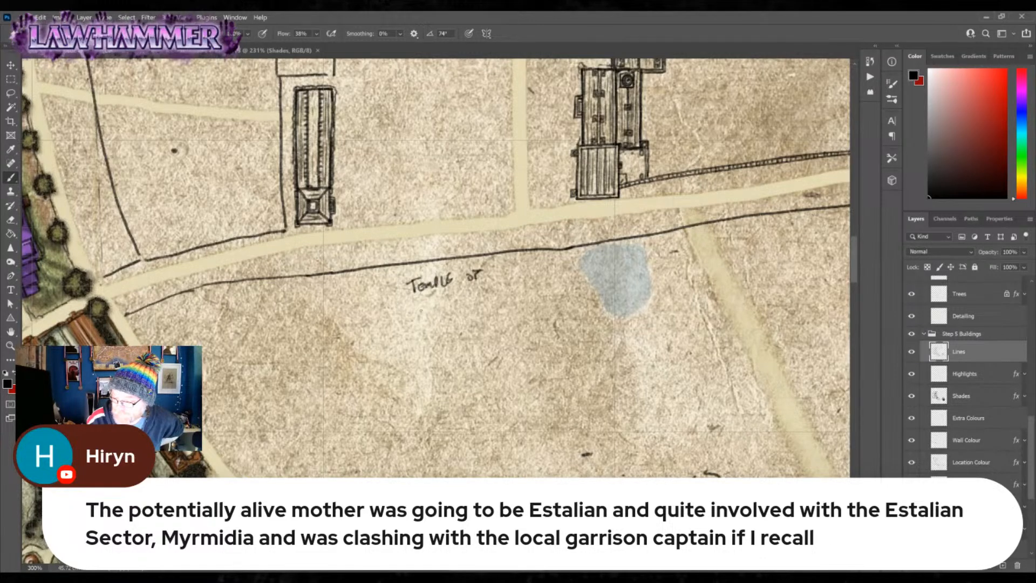
pyautogui.moveTo(422, 306)
pyautogui.mouseDown()
pyautogui.moveTo(443, 312)
pyautogui.moveTo(481, 296)
pyautogui.mouseUp()
# - Erase the eastern palace arm's narrow passage north of the detailed block and outline a rectangular block there with darkened edges
pyautogui.moveTo(572, 149)
pyautogui.mouseDown()
pyautogui.moveTo(567, 431)
pyautogui.moveTo(572, 254)
pyautogui.mouseUp()
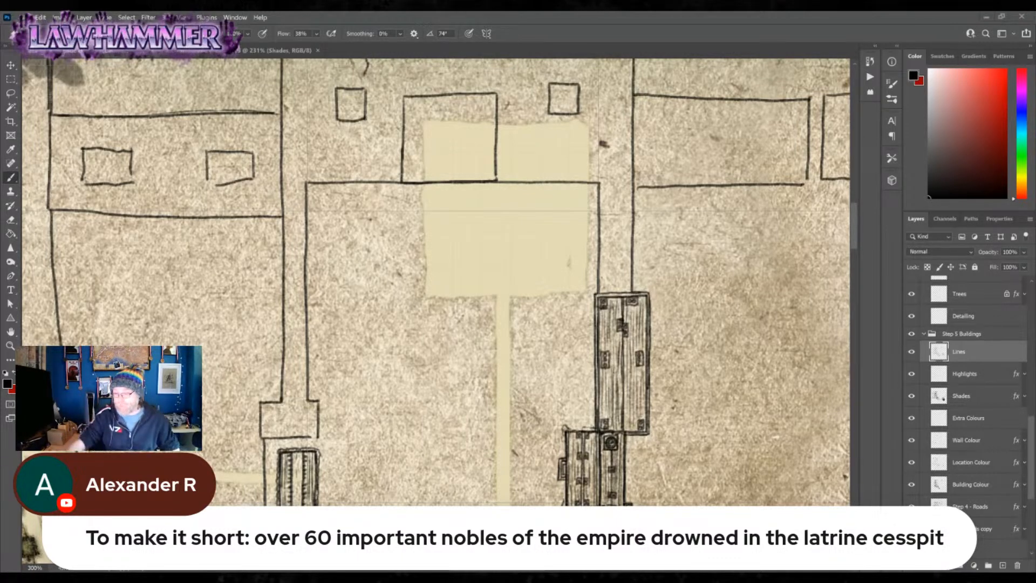
pyautogui.moveTo(621, 201)
pyautogui.mouseDown()
pyautogui.moveTo(626, 280)
pyautogui.moveTo(633, 246)
pyautogui.mouseUp()
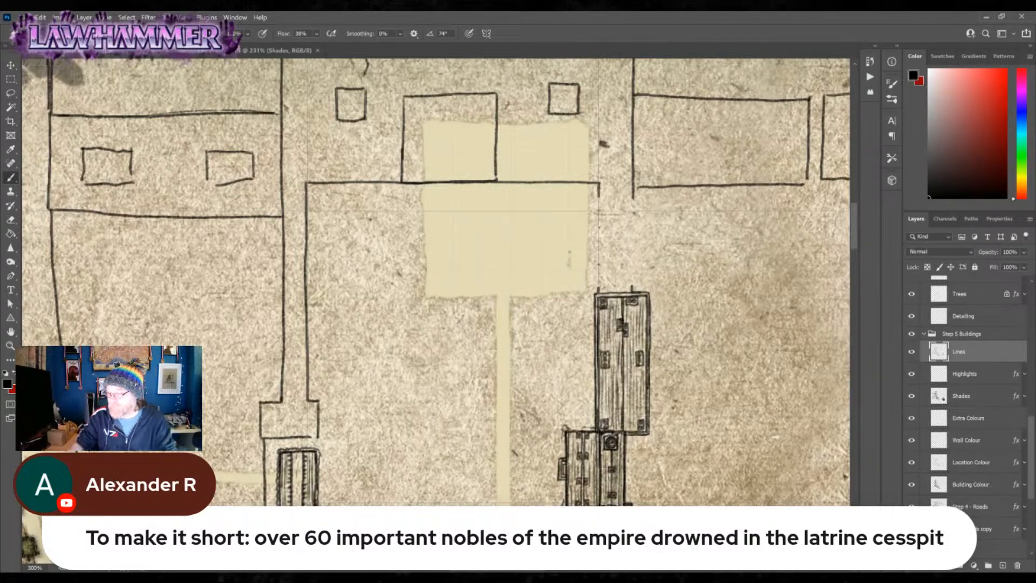
pyautogui.moveTo(589, 198)
pyautogui.mouseDown()
pyautogui.moveTo(644, 199)
pyautogui.moveTo(643, 280)
pyautogui.mouseUp()
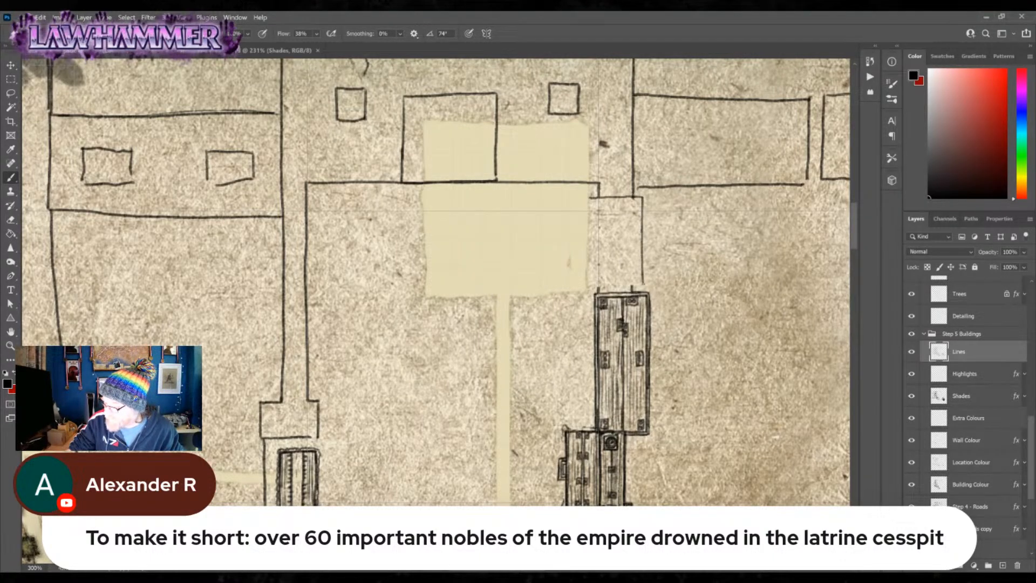
pyautogui.rightClick(590, 211)
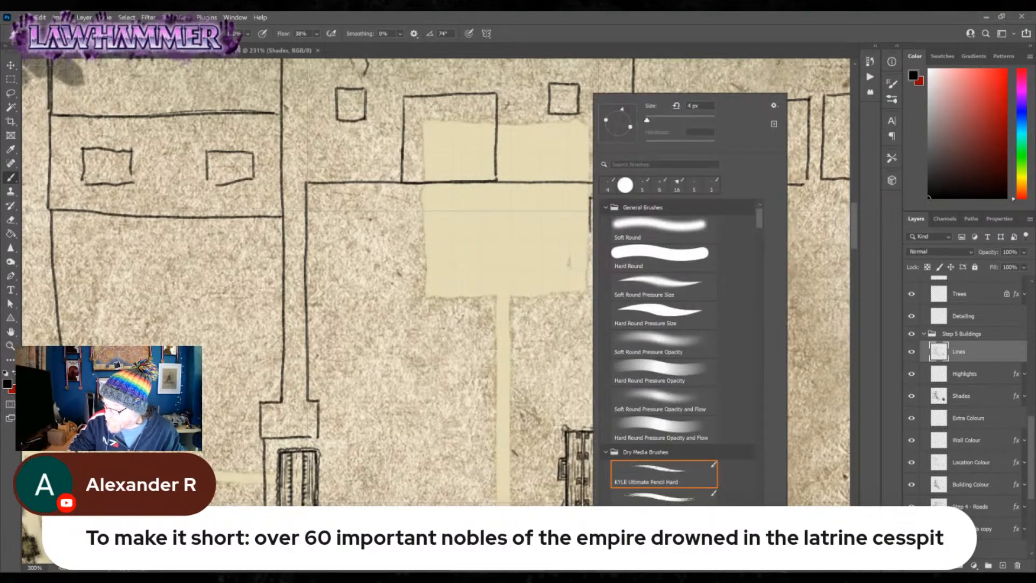
pyautogui.press('Escape')
pyautogui.moveTo(591, 215)
pyautogui.mouseDown()
pyautogui.moveTo(590, 285)
pyautogui.moveTo(641, 286)
pyautogui.mouseUp()
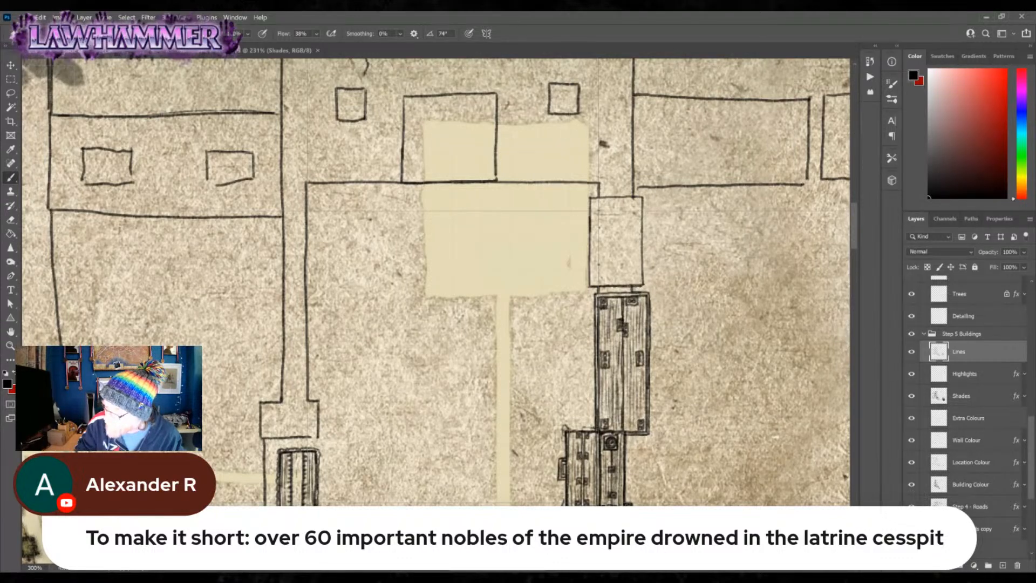
pyautogui.moveTo(590, 197); pyautogui.dragTo(590, 288)
pyautogui.moveTo(642, 197); pyautogui.dragTo(643, 277)
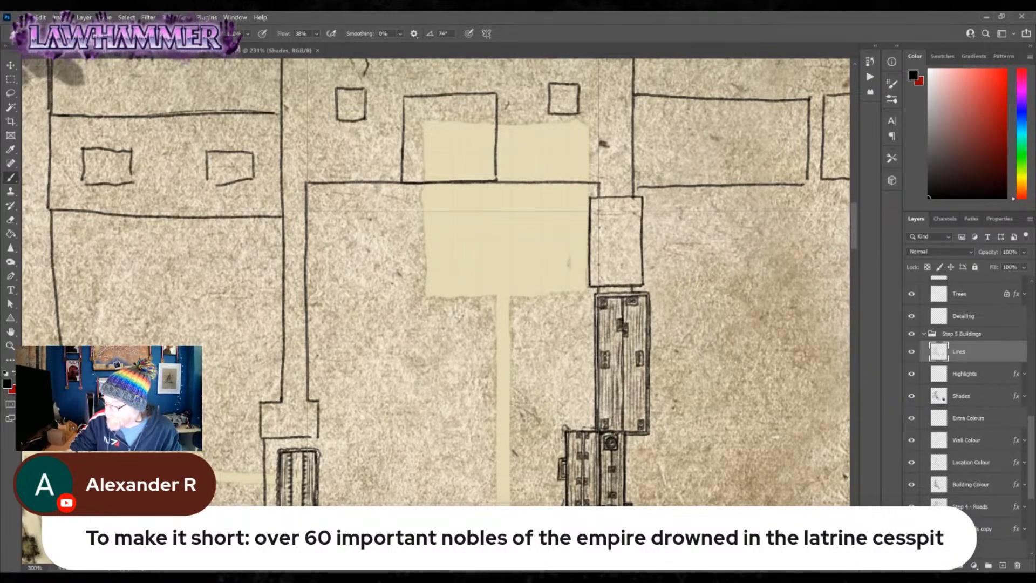
pyautogui.moveTo(591, 198); pyautogui.dragTo(630, 198)
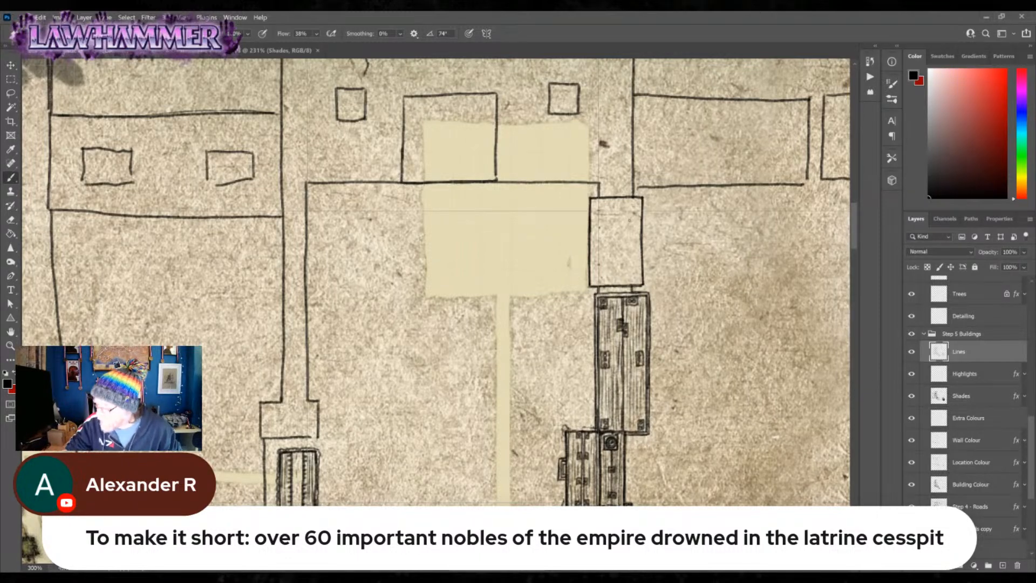
# - Draw an inner rectangle in the new block, joined to its corners by diagonals and crossed by an X inside
pyautogui.moveTo(602, 213); pyautogui.dragTo(603, 267)
pyautogui.moveTo(629, 213)
pyautogui.mouseDown()
pyautogui.moveTo(629, 269)
pyautogui.moveTo(618, 269)
pyautogui.moveTo(628, 270)
pyautogui.mouseUp()
pyautogui.moveTo(603, 213)
pyautogui.mouseDown()
pyautogui.moveTo(628, 213)
pyautogui.moveTo(602, 270)
pyautogui.mouseUp()
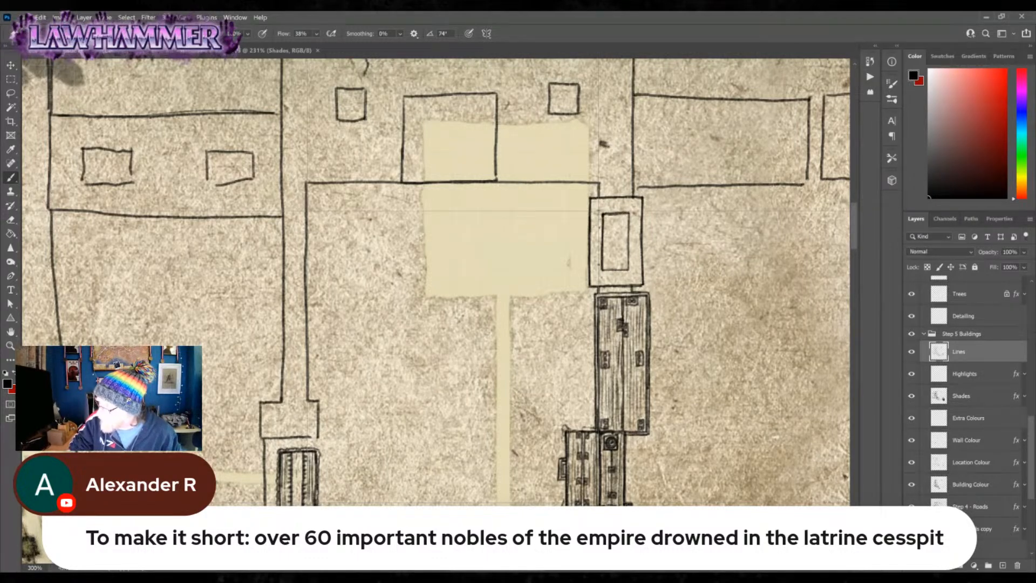
pyautogui.moveTo(629, 212); pyautogui.dragTo(641, 202)
pyautogui.moveTo(629, 269)
pyautogui.mouseDown()
pyautogui.moveTo(643, 284)
pyautogui.moveTo(595, 279)
pyautogui.moveTo(602, 269)
pyautogui.mouseUp()
pyautogui.moveTo(590, 197)
pyautogui.mouseDown()
pyautogui.moveTo(615, 242)
pyautogui.moveTo(628, 215)
pyautogui.moveTo(627, 264)
pyautogui.moveTo(609, 259)
pyautogui.moveTo(603, 270)
pyautogui.mouseUp()
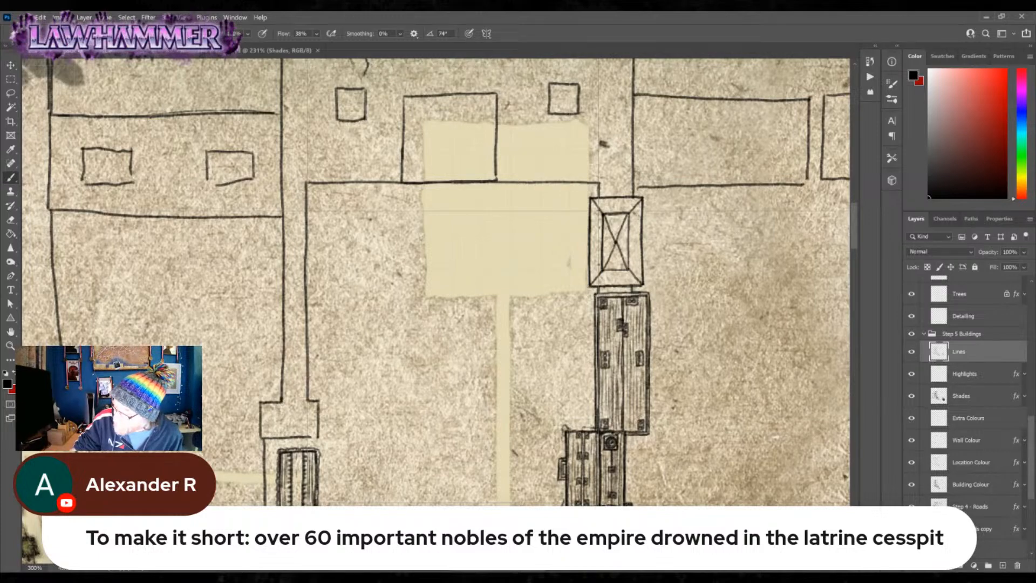
# - Add small chimneys beside the inner rectangle's east and west sides and along the block's western edge
pyautogui.moveTo(632, 237); pyautogui.dragTo(634, 247)
pyautogui.moveTo(594, 217); pyautogui.dragTo(596, 223)
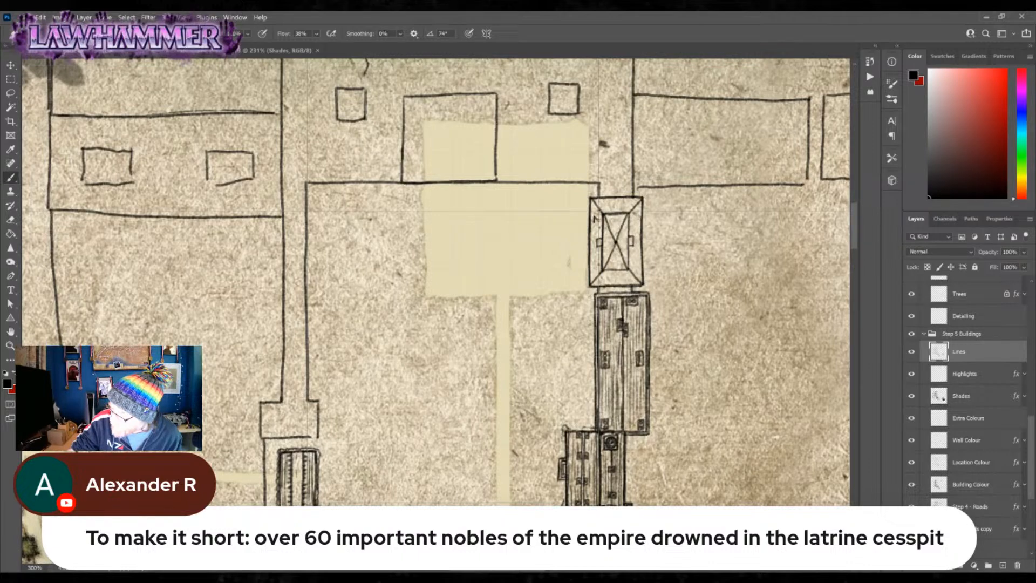
pyautogui.moveTo(594, 260); pyautogui.dragTo(595, 268)
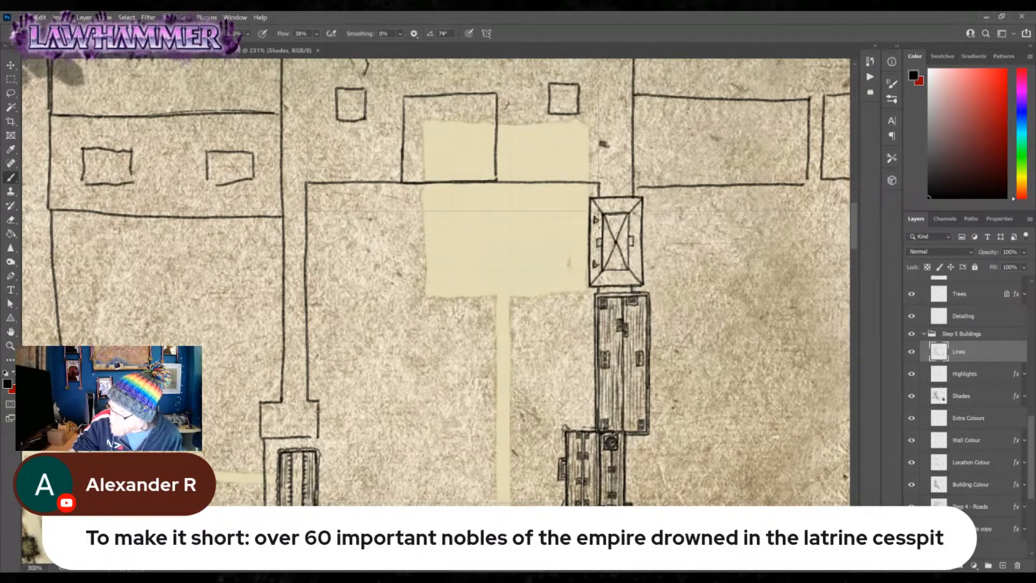
# - Shade the new block's roof slopes with fine lines and hatch the short connector to the block south of it
pyautogui.moveTo(593, 205)
pyautogui.mouseDown()
pyautogui.moveTo(591, 280)
pyautogui.moveTo(596, 265)
pyautogui.mouseUp()
pyautogui.moveTo(598, 255)
pyautogui.mouseDown()
pyautogui.moveTo(597, 263)
pyautogui.moveTo(632, 245)
pyautogui.moveTo(605, 265)
pyautogui.mouseUp()
pyautogui.moveTo(607, 226); pyautogui.dragTo(607, 250)
pyautogui.moveTo(606, 249)
pyautogui.mouseDown()
pyautogui.moveTo(606, 263)
pyautogui.moveTo(611, 254)
pyautogui.moveTo(621, 265)
pyautogui.mouseUp()
pyautogui.moveTo(611, 257); pyautogui.dragTo(621, 256)
pyautogui.moveTo(621, 226)
pyautogui.mouseDown()
pyautogui.moveTo(622, 248)
pyautogui.moveTo(629, 207)
pyautogui.mouseUp()
pyautogui.moveTo(600, 201)
pyautogui.mouseDown()
pyautogui.moveTo(634, 200)
pyautogui.moveTo(621, 199)
pyautogui.moveTo(640, 283)
pyautogui.mouseUp()
pyautogui.moveTo(634, 247); pyautogui.dragTo(629, 279)
pyautogui.moveTo(612, 280)
pyautogui.mouseDown()
pyautogui.moveTo(630, 280)
pyautogui.moveTo(592, 283)
pyautogui.mouseUp()
pyautogui.moveTo(638, 244); pyautogui.dragTo(638, 271)
pyautogui.moveTo(639, 252); pyautogui.dragTo(639, 279)
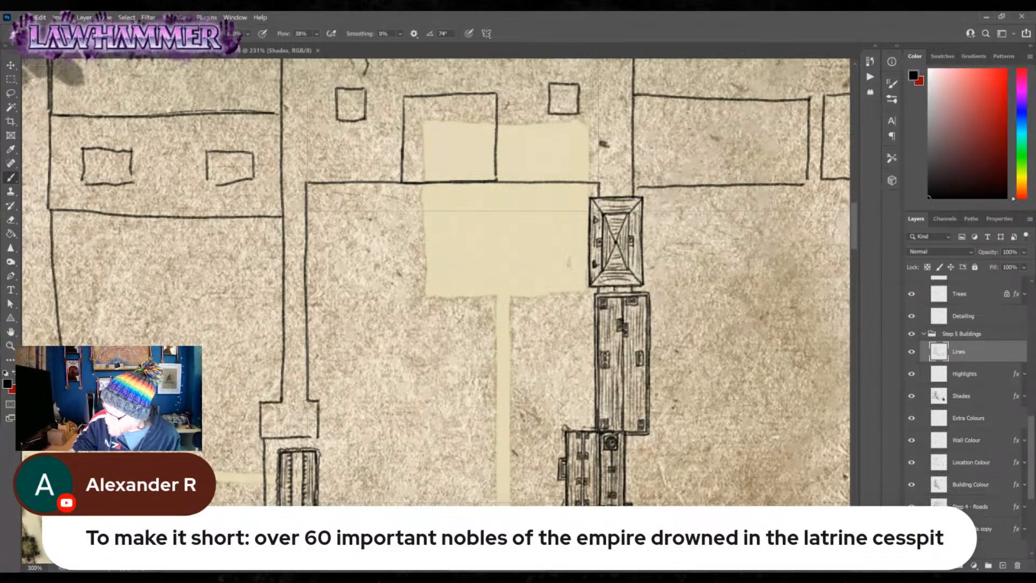
pyautogui.moveTo(624, 287); pyautogui.dragTo(610, 293)
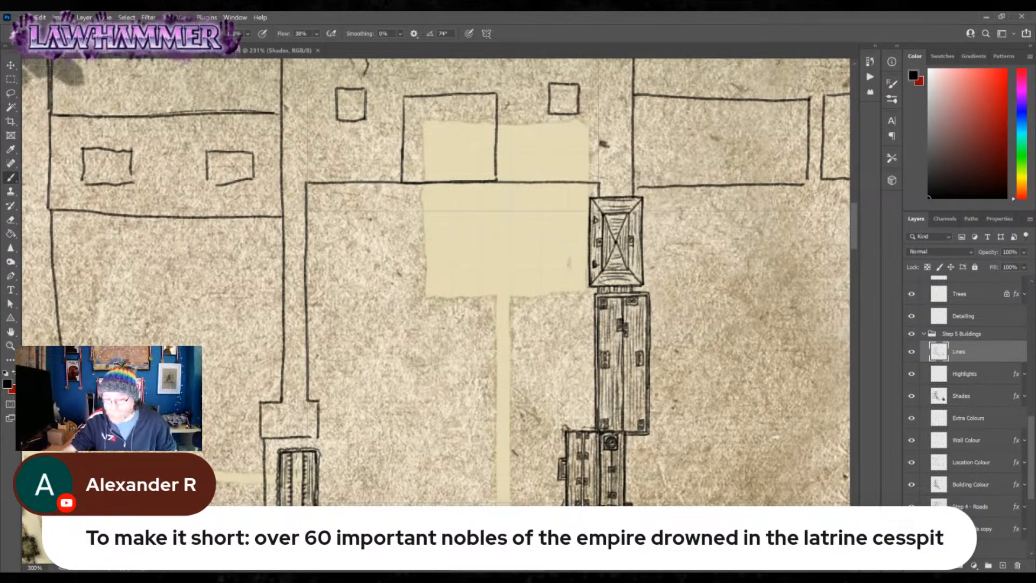
# - Draw a short connector with upright lines between the eastern X-roofed block and the main palace building north of it
pyautogui.moveTo(667, 263); pyautogui.dragTo(624, 388)
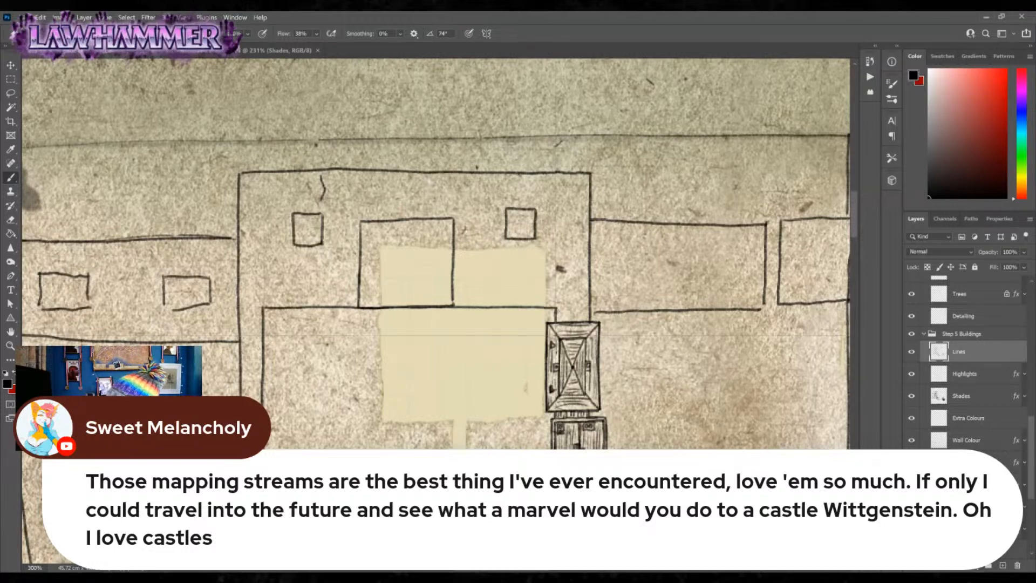
pyautogui.moveTo(556, 308)
pyautogui.mouseDown()
pyautogui.moveTo(589, 308)
pyautogui.moveTo(556, 308)
pyautogui.moveTo(579, 321)
pyautogui.moveTo(563, 322)
pyautogui.mouseUp()
pyautogui.moveTo(566, 311)
pyautogui.mouseDown()
pyautogui.moveTo(566, 322)
pyautogui.moveTo(586, 320)
pyautogui.mouseUp()
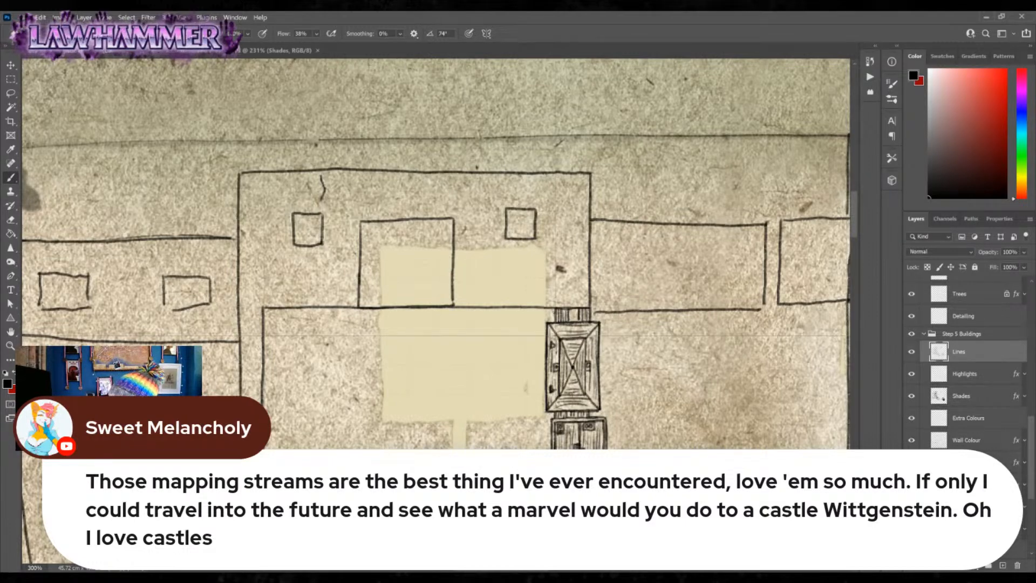
pyautogui.moveTo(553, 311); pyautogui.dragTo(553, 322)
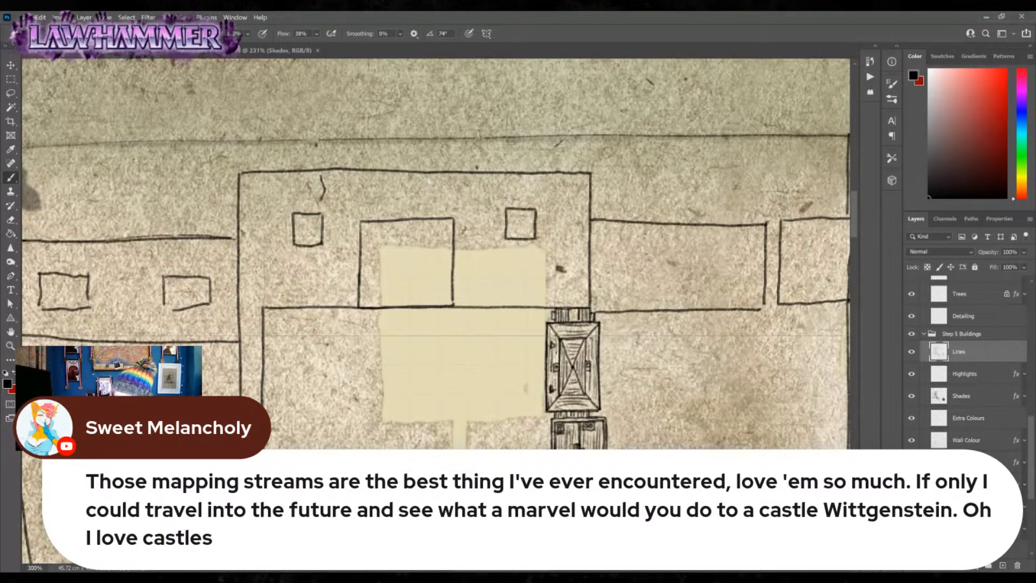
# - Erase part of the small western block's bottom edge, close the block off from the passage above, and redraw the bottom edge
pyautogui.moveTo(435, 254); pyautogui.dragTo(459, 225)
pyautogui.moveTo(522, 464); pyautogui.dragTo(687, 244)
pyautogui.hotkey('ctrl', 'space')
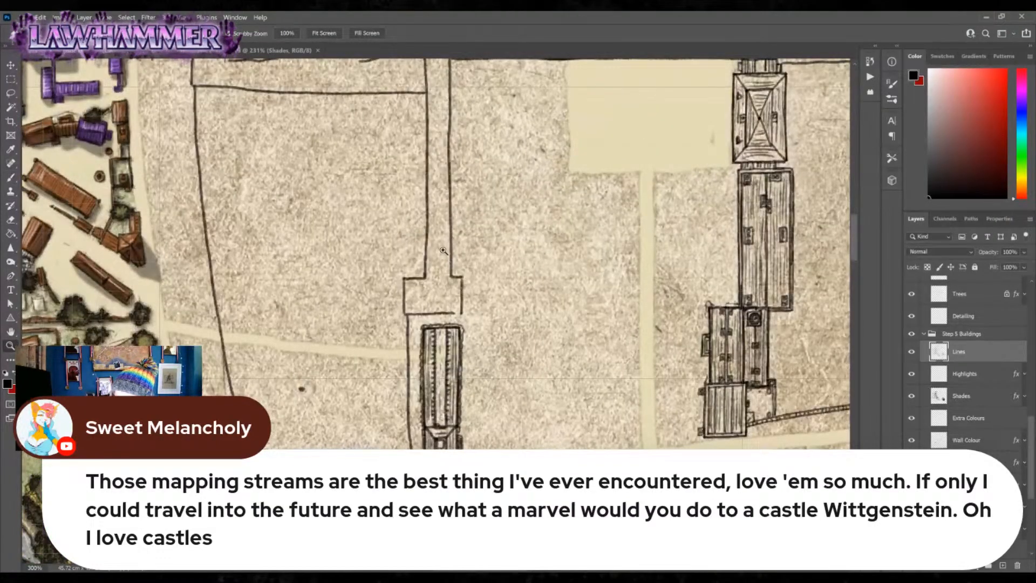
pyautogui.click(443, 251)
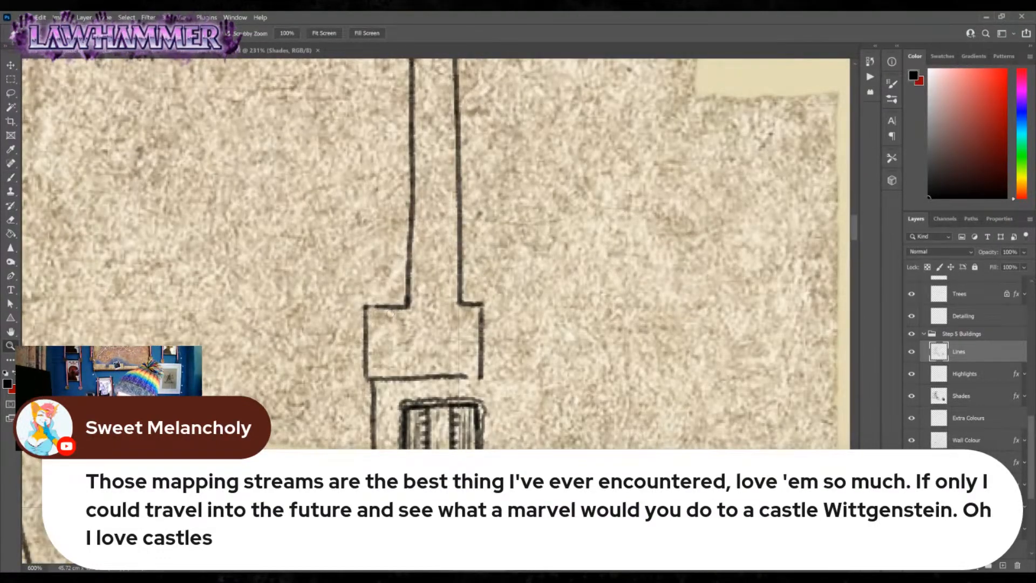
pyautogui.moveTo(465, 371); pyautogui.dragTo(382, 373)
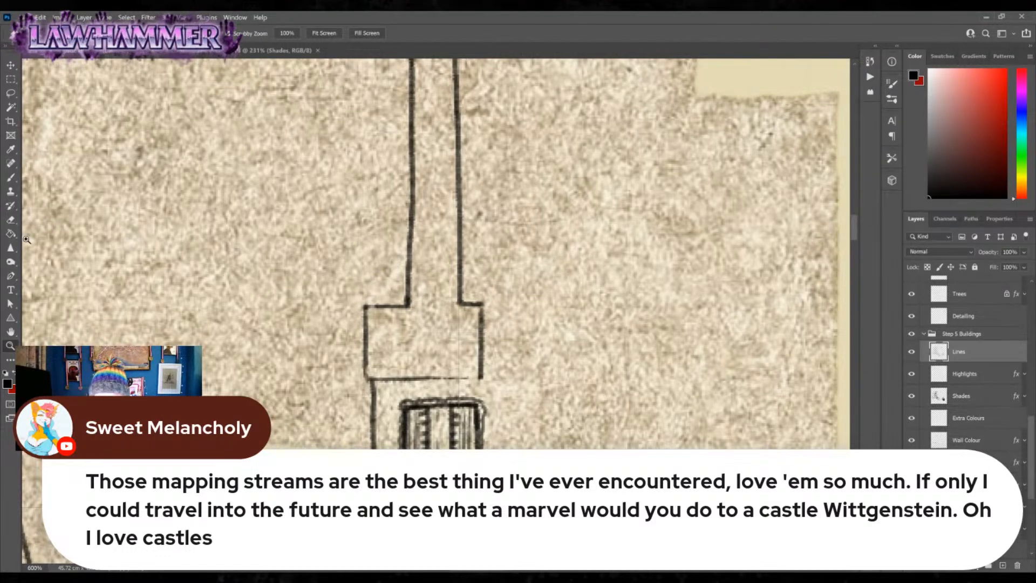
pyautogui.click(11, 177)
pyautogui.moveTo(408, 305); pyautogui.dragTo(459, 303)
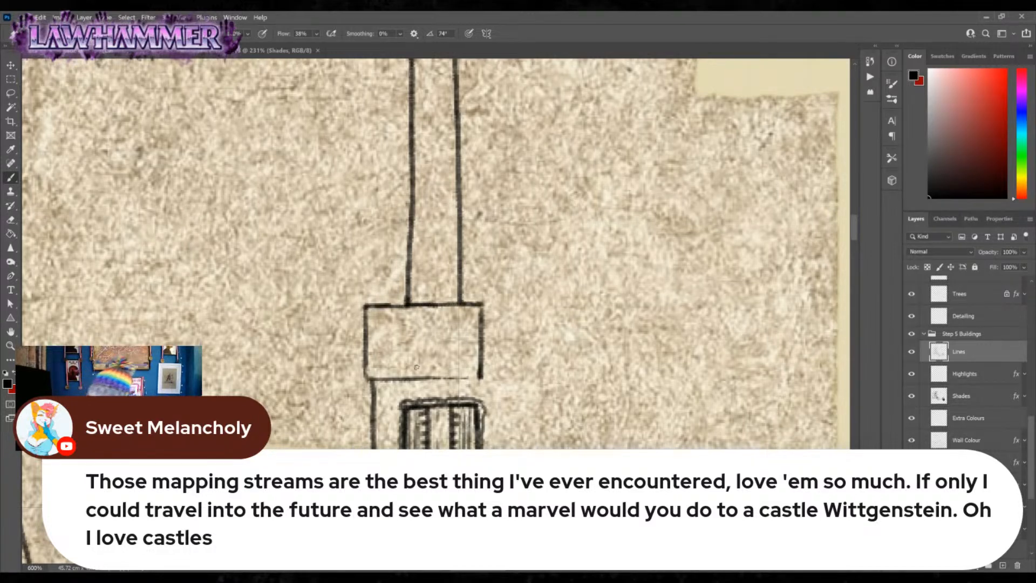
pyautogui.moveTo(366, 379); pyautogui.dragTo(482, 377)
# - Draw an inner rectangle just inside the small western block's outline
pyautogui.moveTo(373, 311); pyautogui.dragTo(373, 372)
pyautogui.moveTo(472, 312); pyautogui.dragTo(472, 372)
pyautogui.moveTo(371, 370); pyautogui.dragTo(471, 372)
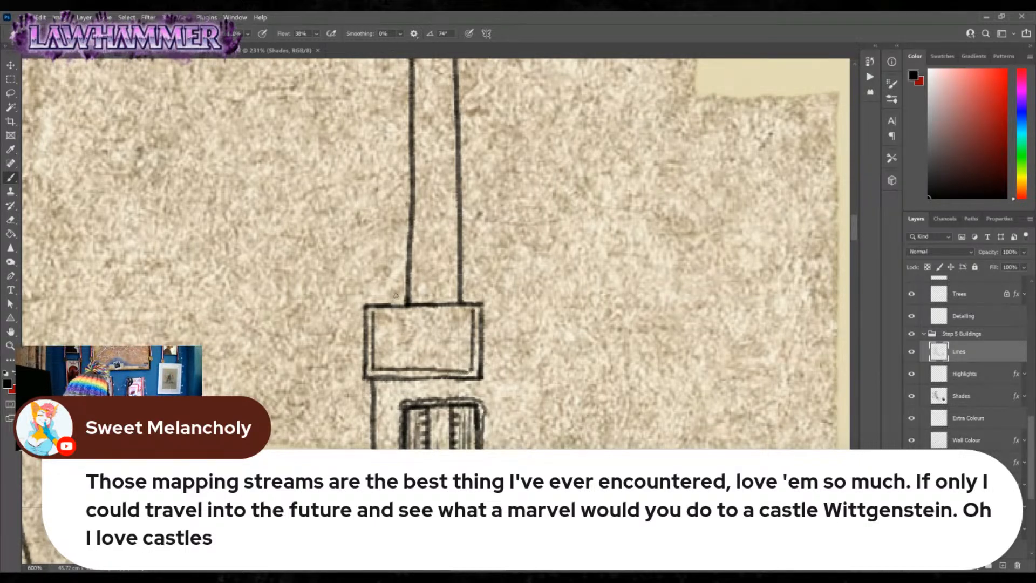
pyautogui.moveTo(373, 312)
pyautogui.mouseDown()
pyautogui.moveTo(473, 313)
pyautogui.moveTo(460, 312)
pyautogui.mouseUp()
# - Line the small western block's roof with fine horizontal strokes and add small chimneys at its corners and sides
pyautogui.moveTo(461, 371); pyautogui.dragTo(465, 370)
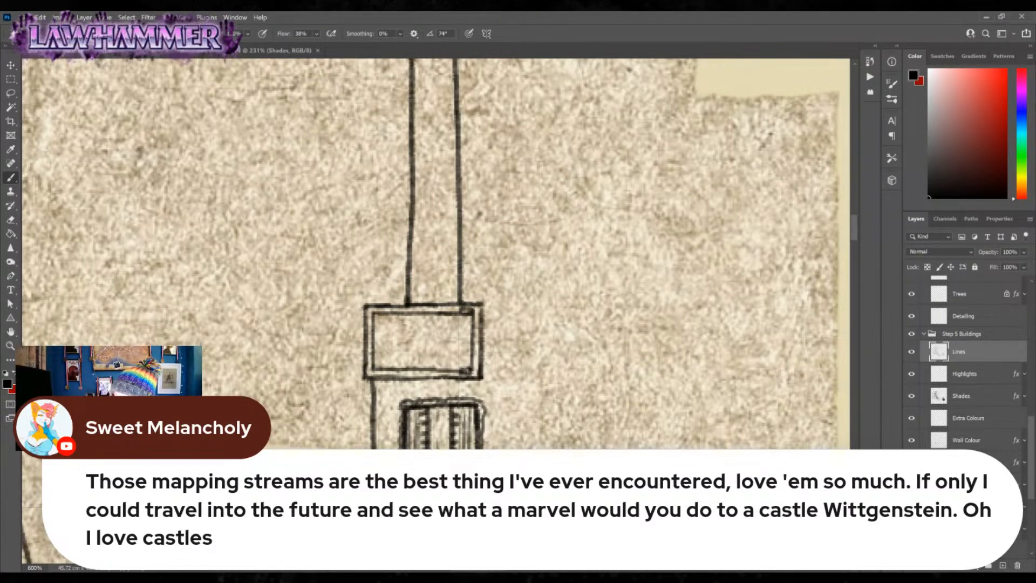
pyautogui.moveTo(377, 333)
pyautogui.mouseDown()
pyautogui.moveTo(378, 350)
pyautogui.moveTo(472, 342)
pyautogui.moveTo(373, 361)
pyautogui.moveTo(468, 358)
pyautogui.mouseUp()
pyautogui.moveTo(387, 351)
pyautogui.mouseDown()
pyautogui.moveTo(470, 352)
pyautogui.moveTo(452, 345)
pyautogui.moveTo(468, 334)
pyautogui.mouseUp()
pyautogui.moveTo(378, 326)
pyautogui.mouseDown()
pyautogui.moveTo(462, 327)
pyautogui.moveTo(470, 318)
pyautogui.mouseUp()
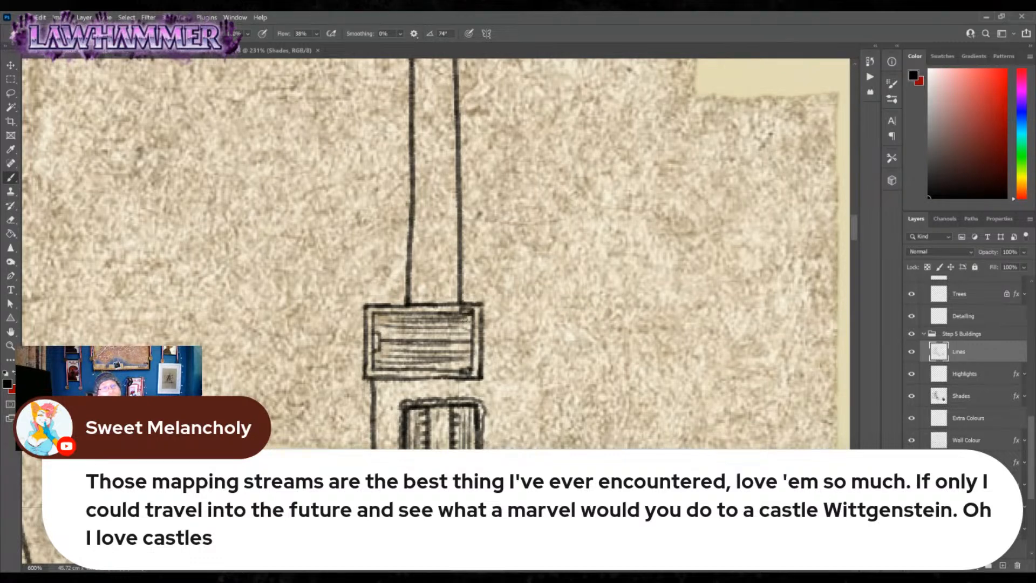
pyautogui.moveTo(459, 340); pyautogui.dragTo(467, 344)
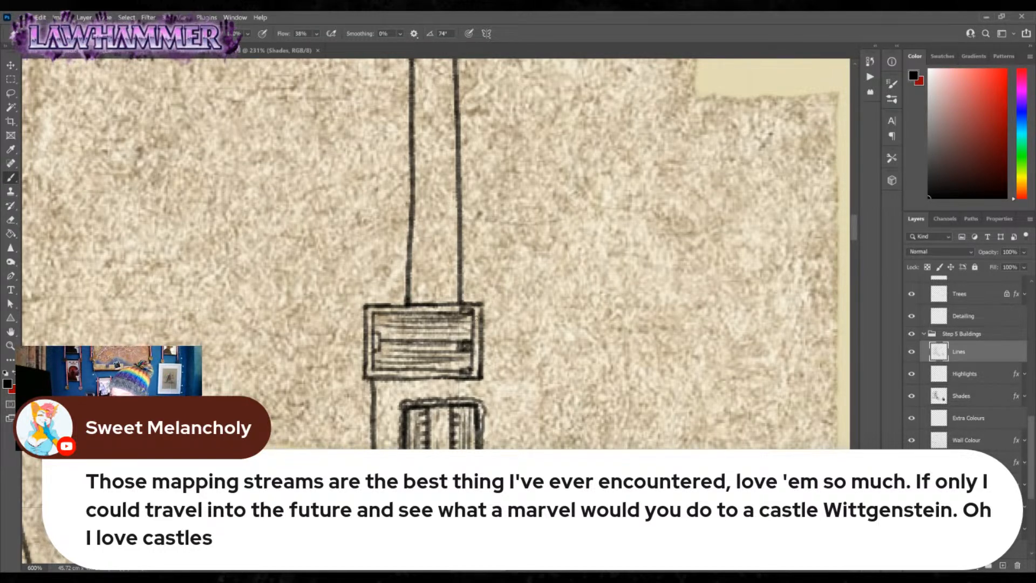
# - Add narrow projections to the small western block's east and west walls and two tiny square turrets along its northern edge
pyautogui.moveTo(360, 318); pyautogui.dragTo(368, 360)
pyautogui.moveTo(483, 317); pyautogui.dragTo(485, 367)
pyautogui.moveTo(367, 315)
pyautogui.mouseDown()
pyautogui.moveTo(355, 354)
pyautogui.moveTo(367, 368)
pyautogui.mouseUp()
pyautogui.moveTo(482, 312)
pyautogui.mouseDown()
pyautogui.moveTo(492, 319)
pyautogui.moveTo(485, 369)
pyautogui.mouseUp()
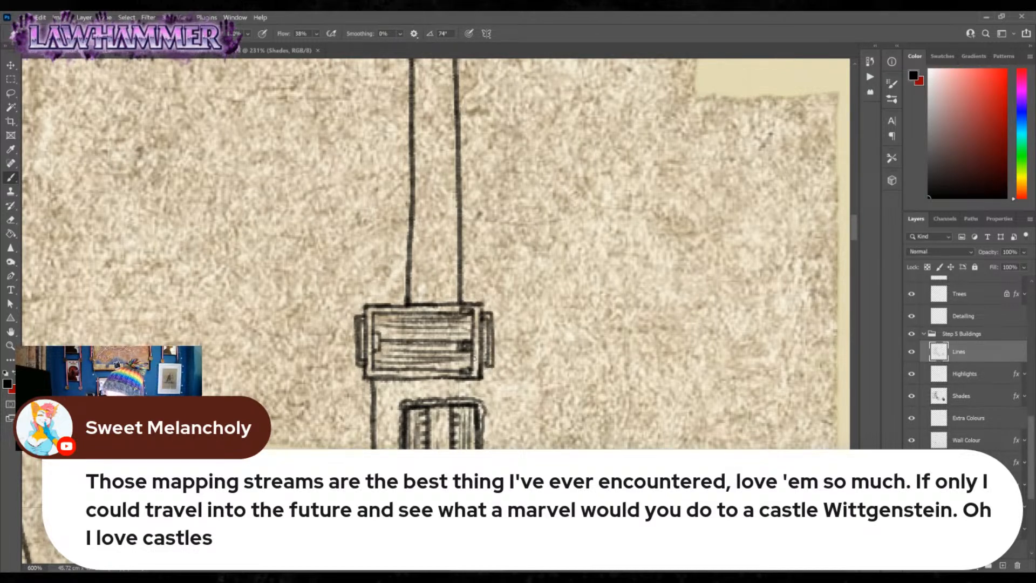
pyautogui.moveTo(393, 303)
pyautogui.mouseDown()
pyautogui.moveTo(405, 292)
pyautogui.moveTo(398, 296)
pyautogui.mouseUp()
pyautogui.moveTo(462, 291); pyautogui.dragTo(472, 304)
pyautogui.moveTo(462, 294); pyautogui.dragTo(467, 298)
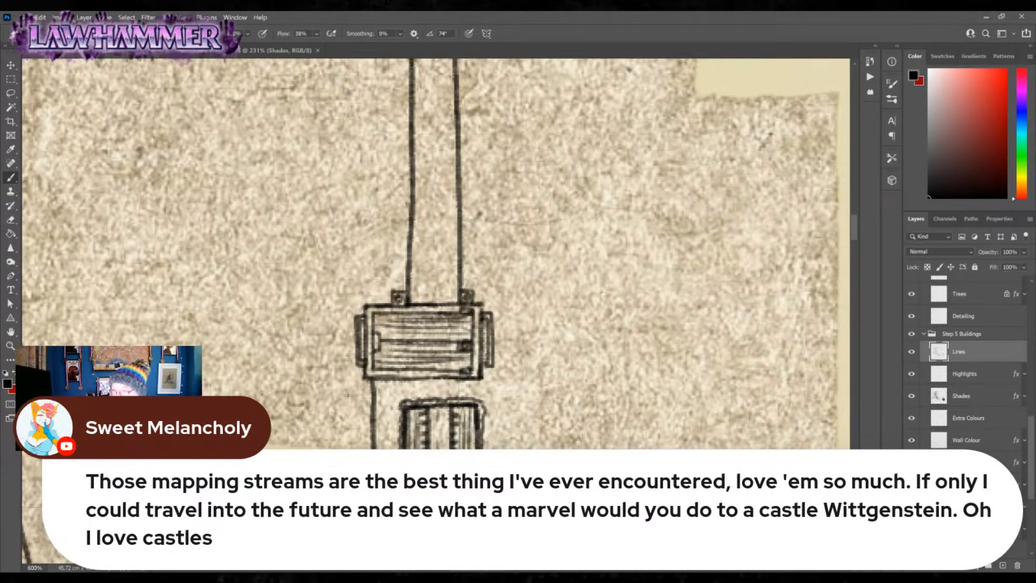
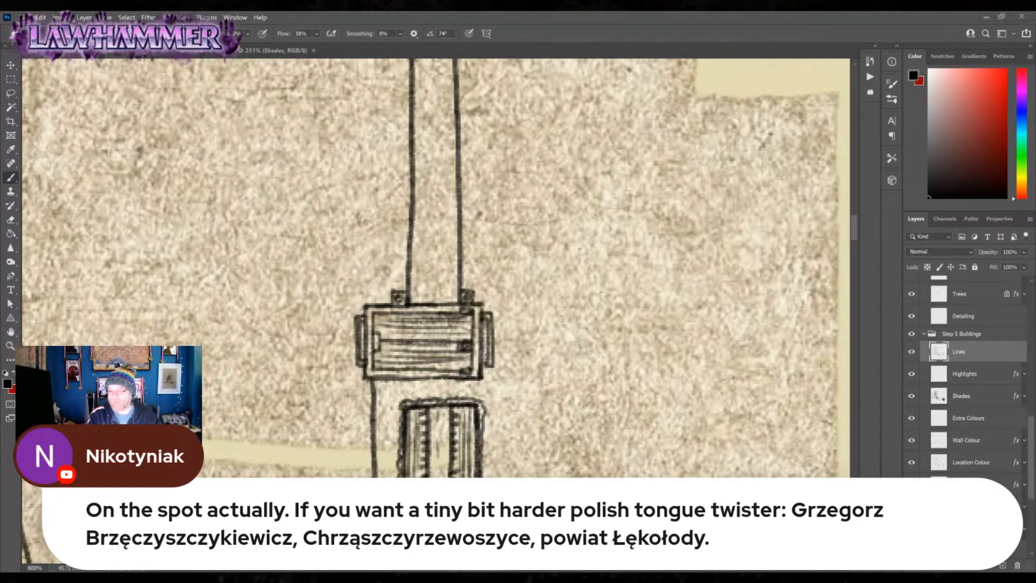
# - Draw a cross line marking off the western passage's northern end and add small battlement-like buttresses along its west wall
pyautogui.moveTo(513, 150); pyautogui.dragTo(550, 330)
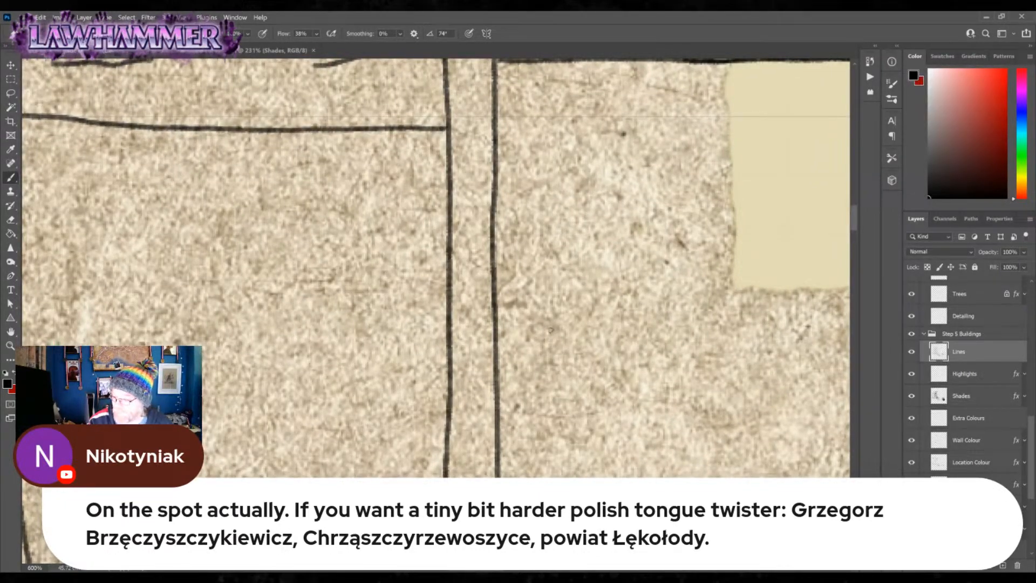
pyautogui.moveTo(448, 128)
pyautogui.mouseDown()
pyautogui.moveTo(493, 127)
pyautogui.moveTo(452, 128)
pyautogui.mouseUp()
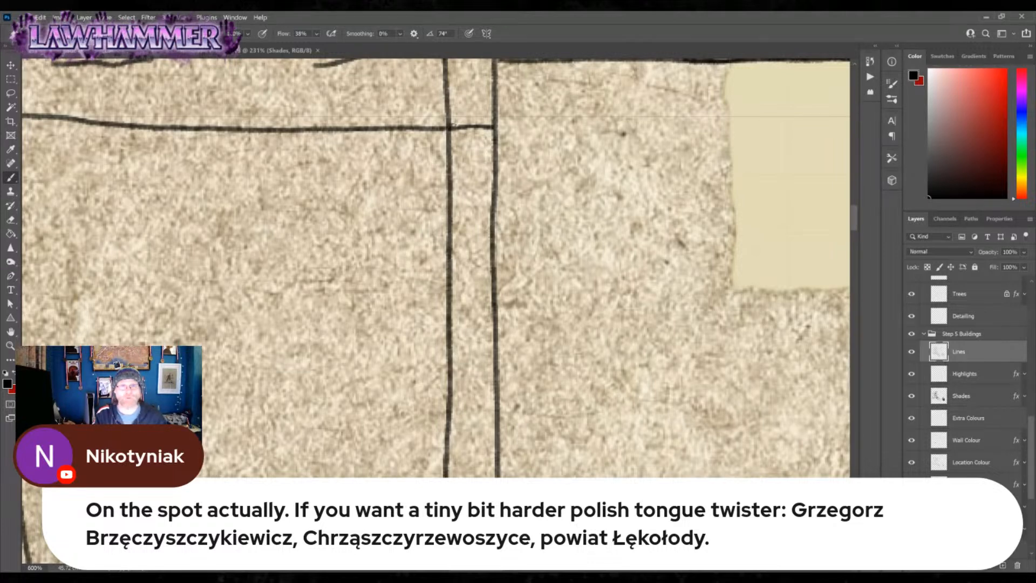
pyautogui.moveTo(442, 129); pyautogui.dragTo(442, 170)
pyautogui.moveTo(442, 170); pyautogui.dragTo(442, 194)
pyautogui.moveTo(443, 194); pyautogui.dragTo(443, 269)
pyautogui.moveTo(442, 269); pyautogui.dragTo(443, 292)
pyautogui.moveTo(443, 291); pyautogui.dragTo(441, 389)
pyautogui.moveTo(442, 388); pyautogui.dragTo(441, 423)
pyautogui.moveTo(443, 423); pyautogui.dragTo(441, 453)
pyautogui.moveTo(443, 454); pyautogui.dragTo(443, 475)
pyautogui.moveTo(443, 475); pyautogui.dragTo(449, 476)
# - Add matching small buttresses down the western passage's east wall, undoing and redrawing the lowest one
pyautogui.moveTo(495, 128); pyautogui.dragTo(503, 150)
pyautogui.moveTo(503, 150); pyautogui.dragTo(503, 166)
pyautogui.moveTo(503, 165); pyautogui.dragTo(503, 207)
pyautogui.moveTo(503, 207); pyautogui.dragTo(503, 268)
pyautogui.moveTo(503, 269); pyautogui.dragTo(503, 316)
pyautogui.moveTo(503, 316); pyautogui.dragTo(503, 409)
pyautogui.moveTo(503, 409); pyautogui.dragTo(503, 425)
pyautogui.moveTo(503, 425); pyautogui.dragTo(506, 459)
pyautogui.moveTo(505, 460); pyautogui.dragTo(498, 476)
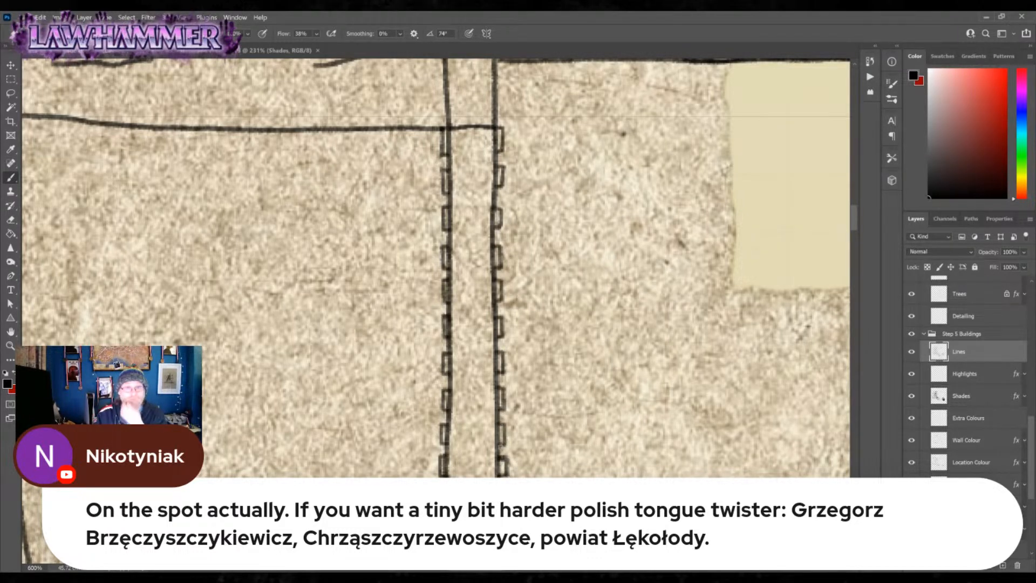
pyautogui.hotkey('ctrl', 'z')
pyautogui.hotkey('ctrl', 'z')
pyautogui.hotkey('ctrl', 'z')
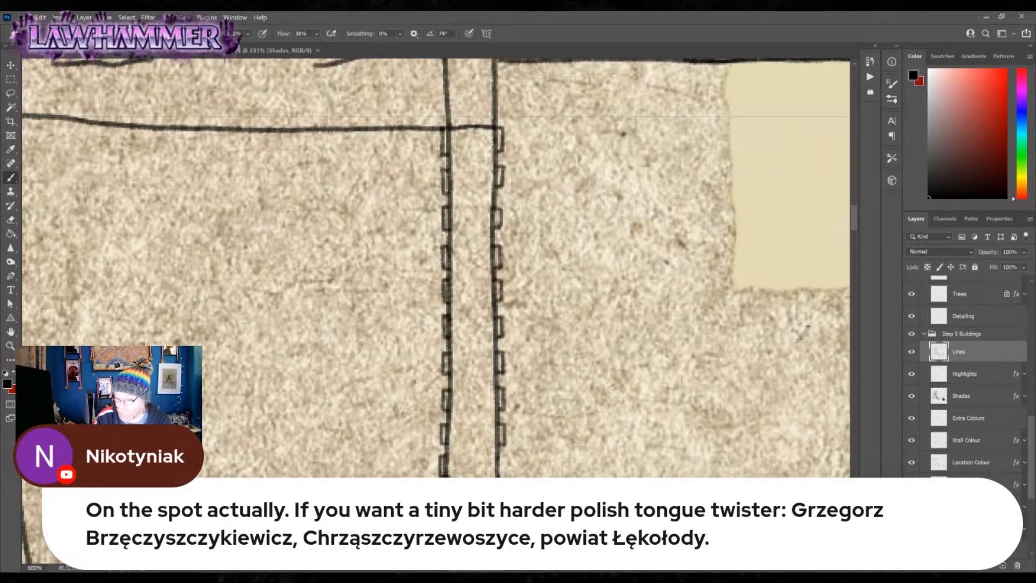
pyautogui.moveTo(498, 456); pyautogui.dragTo(498, 476)
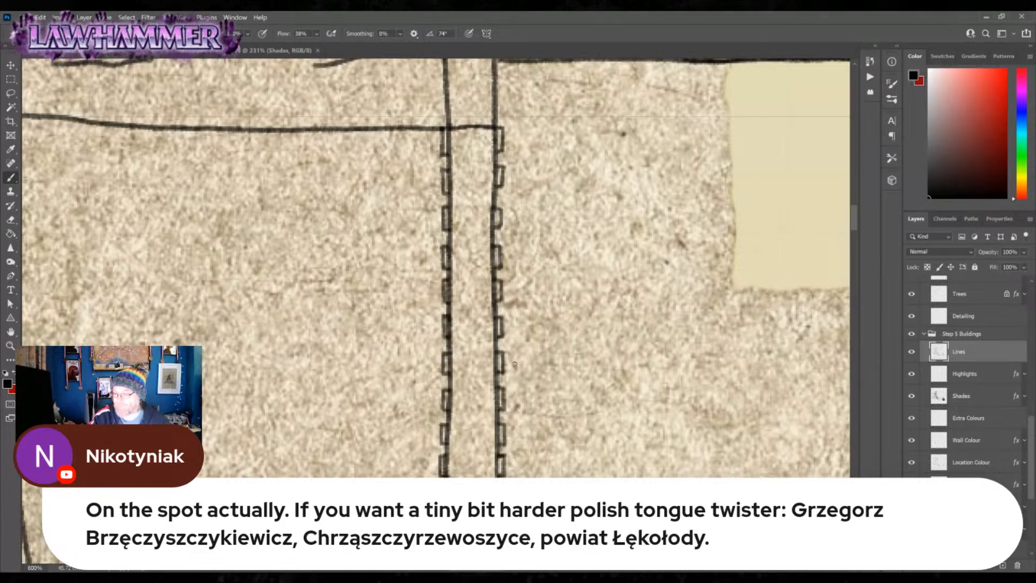
# - Draw a central roof ridge along the western passage and divide the roof into sections with three cross lines
pyautogui.moveTo(473, 128)
pyautogui.mouseDown()
pyautogui.moveTo(473, 468)
pyautogui.moveTo(451, 409)
pyautogui.moveTo(494, 411)
pyautogui.mouseUp()
pyautogui.moveTo(449, 316); pyautogui.dragTo(495, 316)
pyautogui.moveTo(450, 219); pyautogui.dragTo(493, 218)
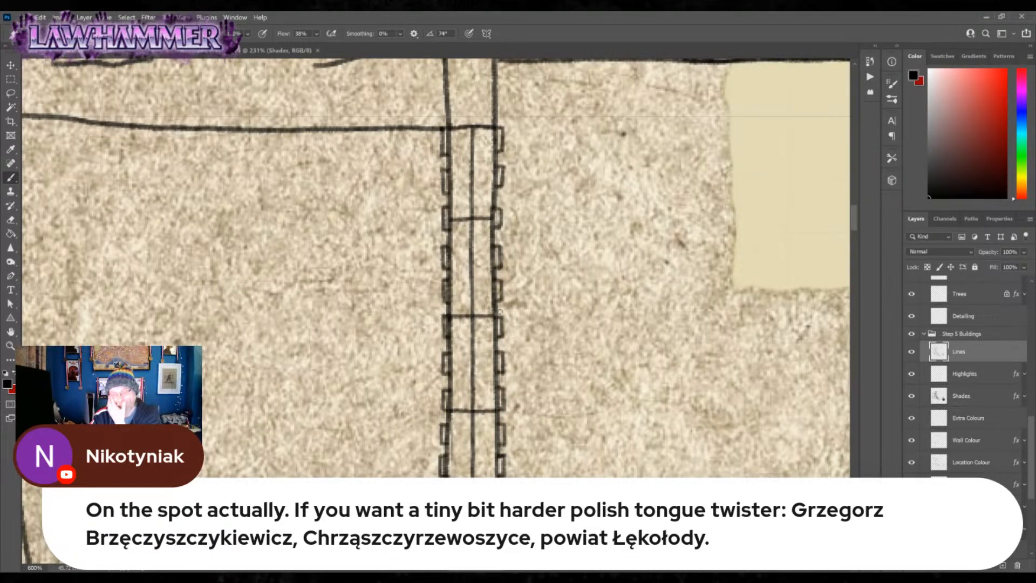
# - Draw narrow chimney stacks beside the ridge in the passage's lower roof sections and line the southern section with vertical strokes
pyautogui.moveTo(473, 253)
pyautogui.mouseDown()
pyautogui.moveTo(476, 281)
pyautogui.moveTo(477, 252)
pyautogui.mouseUp()
pyautogui.moveTo(473, 352)
pyautogui.mouseDown()
pyautogui.moveTo(463, 377)
pyautogui.moveTo(473, 376)
pyautogui.moveTo(469, 354)
pyautogui.mouseUp()
pyautogui.moveTo(471, 434)
pyautogui.mouseDown()
pyautogui.moveTo(483, 436)
pyautogui.moveTo(477, 444)
pyautogui.moveTo(456, 421)
pyautogui.moveTo(469, 418)
pyautogui.mouseUp()
pyautogui.moveTo(477, 478)
pyautogui.mouseDown()
pyautogui.moveTo(493, 413)
pyautogui.moveTo(477, 413)
pyautogui.mouseUp()
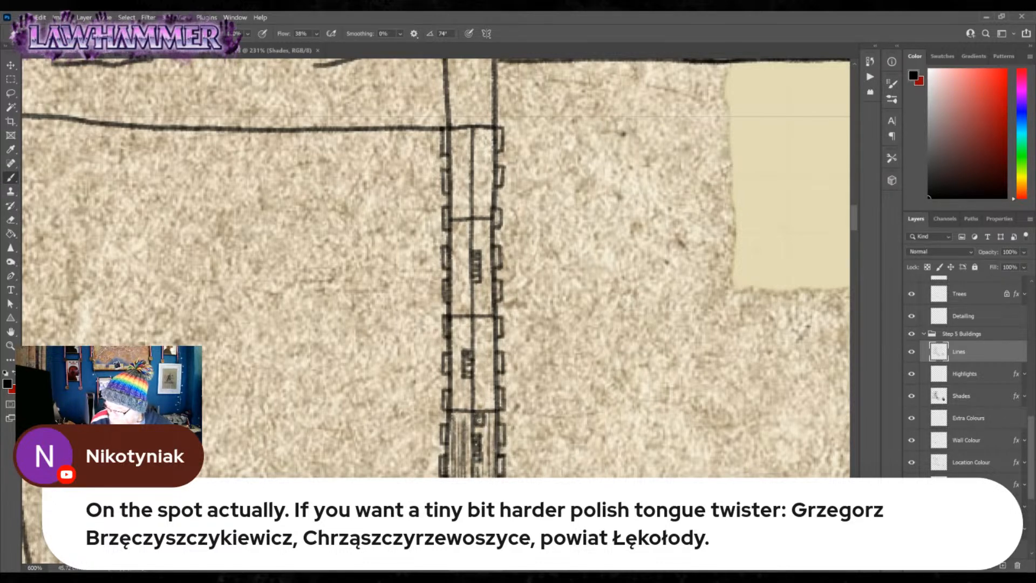
# - Add small square chimneys beside the ridge in the western passage's upper roof sections
pyautogui.moveTo(475, 336); pyautogui.dragTo(479, 321)
pyautogui.moveTo(468, 226); pyautogui.dragTo(464, 236)
pyautogui.moveTo(476, 157)
pyautogui.mouseDown()
pyautogui.moveTo(483, 138)
pyautogui.moveTo(483, 158)
pyautogui.mouseUp()
pyautogui.moveTo(484, 157); pyautogui.dragTo(479, 156)
pyautogui.moveTo(478, 157); pyautogui.dragTo(482, 163)
pyautogui.moveTo(471, 202); pyautogui.dragTo(483, 204)
pyautogui.moveTo(479, 204); pyautogui.dragTo(481, 215)
# - Shade the western passage's upper roof sections with fine vertical strokes along both sides of the ridge
pyautogui.moveTo(452, 135)
pyautogui.mouseDown()
pyautogui.moveTo(456, 216)
pyautogui.moveTo(466, 217)
pyautogui.mouseUp()
pyautogui.moveTo(476, 157); pyautogui.dragTo(477, 196)
pyautogui.moveTo(485, 130)
pyautogui.mouseDown()
pyautogui.moveTo(489, 212)
pyautogui.moveTo(454, 258)
pyautogui.moveTo(460, 310)
pyautogui.mouseUp()
pyautogui.moveTo(460, 240); pyautogui.dragTo(466, 313)
pyautogui.moveTo(474, 224); pyautogui.dragTo(480, 255)
pyautogui.moveTo(478, 221)
pyautogui.mouseDown()
pyautogui.moveTo(488, 309)
pyautogui.moveTo(480, 408)
pyautogui.mouseUp()
pyautogui.moveTo(479, 335); pyautogui.dragTo(483, 405)
pyautogui.moveTo(484, 325)
pyautogui.mouseDown()
pyautogui.moveTo(490, 410)
pyautogui.moveTo(456, 360)
pyautogui.moveTo(464, 354)
pyautogui.mouseUp()
pyautogui.moveTo(466, 326)
pyautogui.mouseDown()
pyautogui.moveTo(457, 399)
pyautogui.moveTo(467, 414)
pyautogui.mouseUp()
# - Add a few more tiny chimneys near the passage roof's section divisions and extra plank strokes between them
pyautogui.moveTo(477, 307); pyautogui.dragTo(475, 309)
pyautogui.moveTo(468, 204); pyautogui.dragTo(465, 213)
pyautogui.moveTo(458, 129)
pyautogui.mouseDown()
pyautogui.moveTo(463, 139)
pyautogui.moveTo(483, 136)
pyautogui.mouseUp()
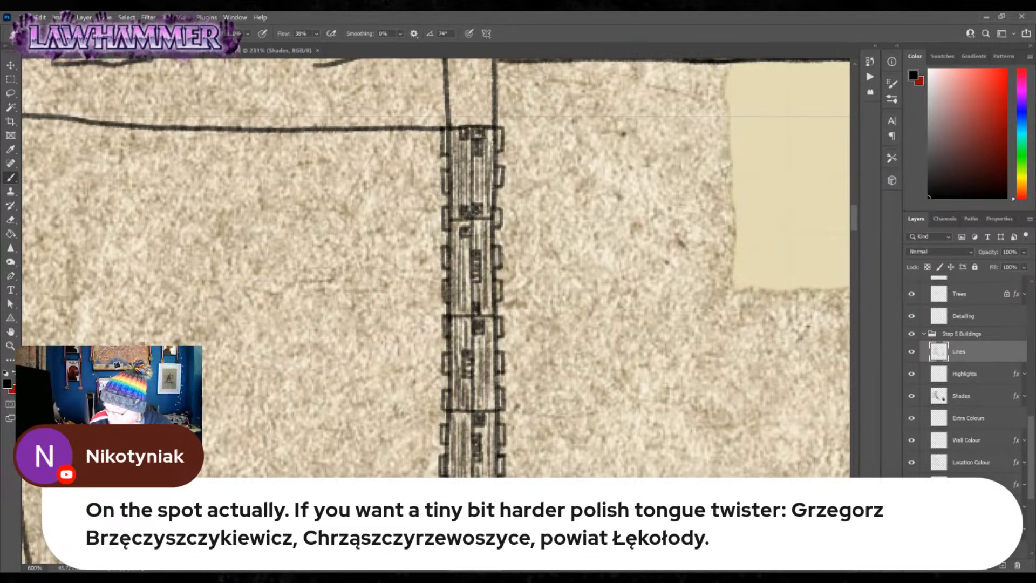
pyautogui.moveTo(489, 399); pyautogui.dragTo(493, 407)
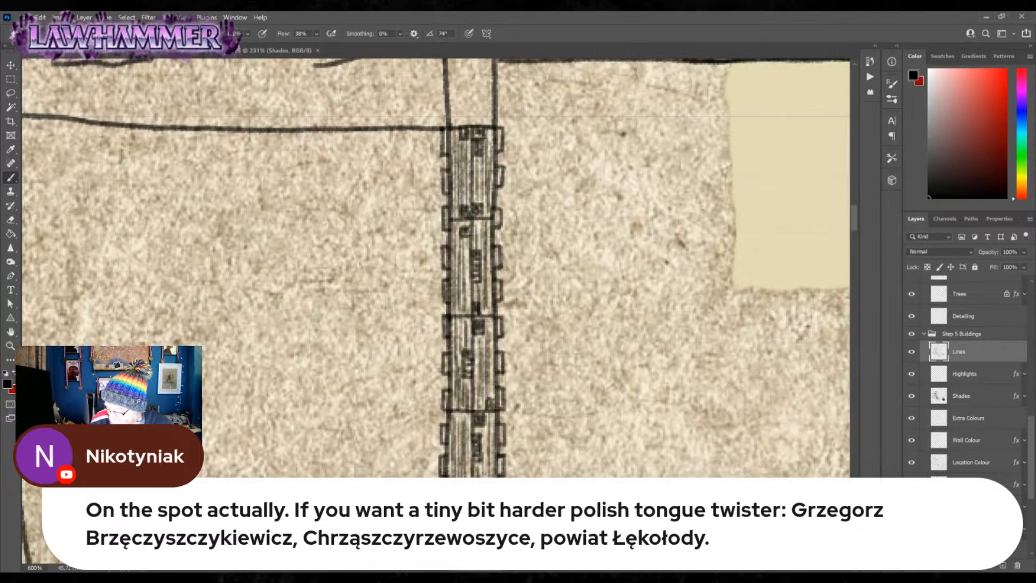
pyautogui.moveTo(463, 322); pyautogui.dragTo(463, 337)
pyautogui.moveTo(467, 241)
pyautogui.mouseDown()
pyautogui.moveTo(468, 300)
pyautogui.moveTo(485, 315)
pyautogui.moveTo(489, 263)
pyautogui.mouseUp()
pyautogui.moveTo(488, 223); pyautogui.dragTo(487, 304)
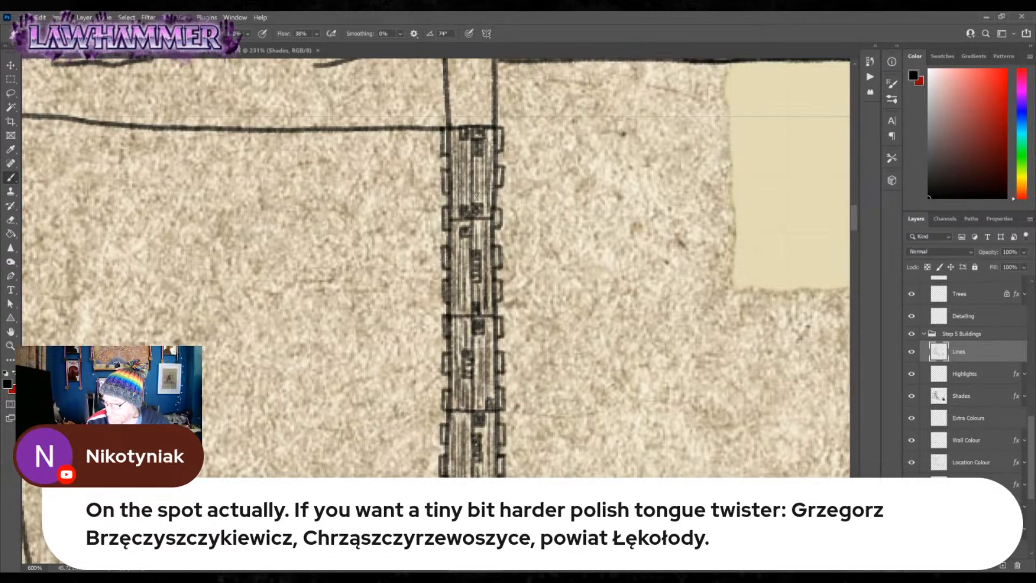
# - Darken the western passage's roof strokes, fill the gaps between its wall buttresses with short lines, and save the map
pyautogui.moveTo(486, 136); pyautogui.dragTo(490, 222)
pyautogui.moveTo(492, 180); pyautogui.dragTo(492, 219)
pyautogui.moveTo(457, 131); pyautogui.dragTo(458, 202)
pyautogui.moveTo(466, 153); pyautogui.dragTo(467, 205)
pyautogui.moveTo(455, 274)
pyautogui.mouseDown()
pyautogui.moveTo(465, 318)
pyautogui.moveTo(448, 315)
pyautogui.mouseUp()
pyautogui.moveTo(445, 195)
pyautogui.mouseDown()
pyautogui.moveTo(444, 204)
pyautogui.moveTo(499, 204)
pyautogui.mouseUp()
pyautogui.moveTo(498, 155); pyautogui.dragTo(499, 166)
pyautogui.moveTo(501, 375); pyautogui.dragTo(501, 383)
pyautogui.moveTo(499, 343); pyautogui.dragTo(499, 351)
pyautogui.moveTo(448, 375); pyautogui.dragTo(446, 424)
pyautogui.moveTo(498, 271); pyautogui.dragTo(501, 312)
pyautogui.moveTo(496, 232)
pyautogui.mouseDown()
pyautogui.moveTo(498, 243)
pyautogui.moveTo(444, 242)
pyautogui.mouseUp()
pyautogui.moveTo(444, 157); pyautogui.dragTo(444, 166)
pyautogui.moveTo(447, 268); pyautogui.dragTo(459, 310)
pyautogui.moveTo(484, 157); pyautogui.dragTo(487, 165)
pyautogui.moveTo(476, 118); pyautogui.dragTo(527, 329)
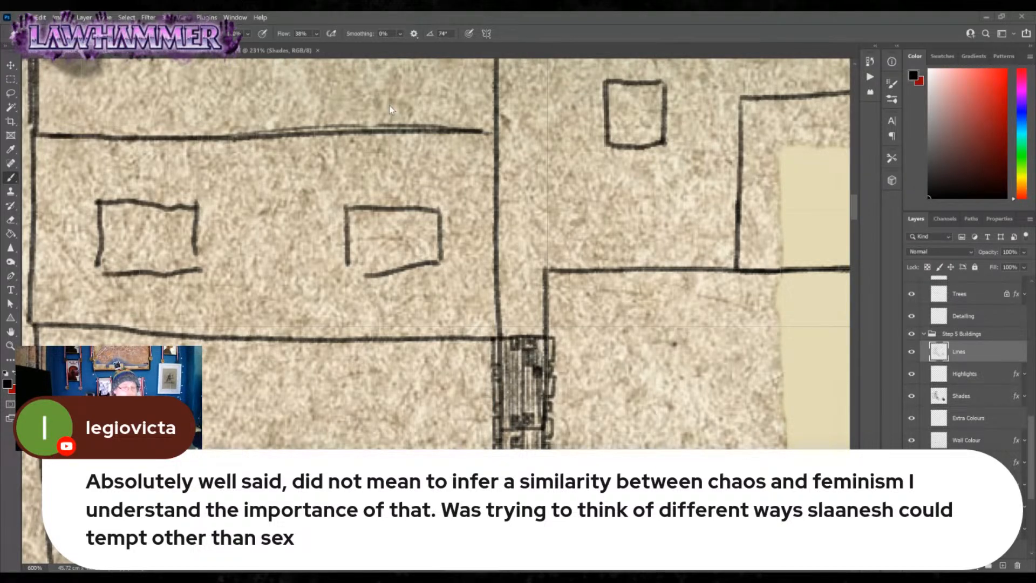
pyautogui.hotkey('ctrl', 's')
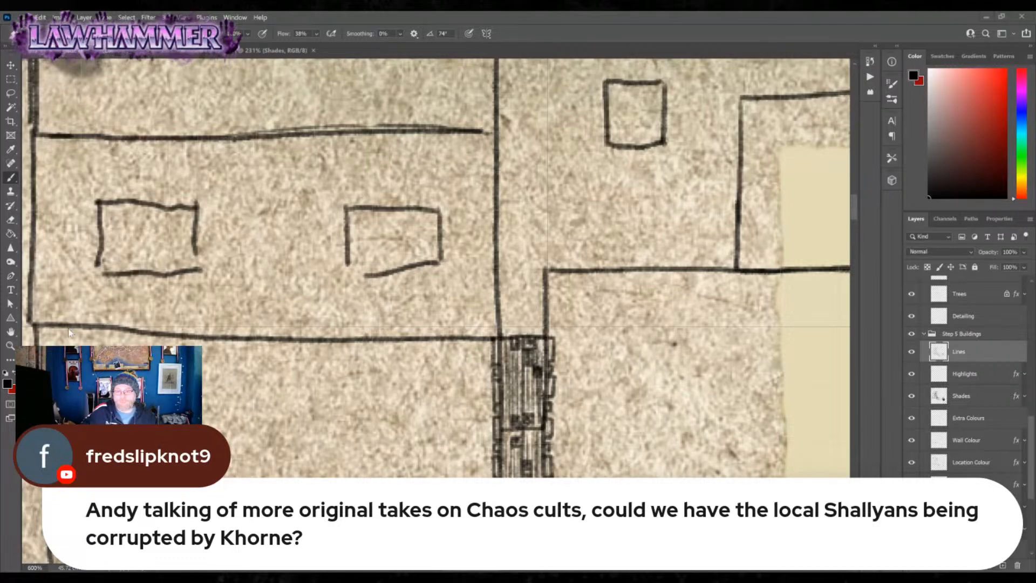
# - Examine the finished city districts, the waterways and the labelled undrawn areas across the whole map
pyautogui.click(10, 346)
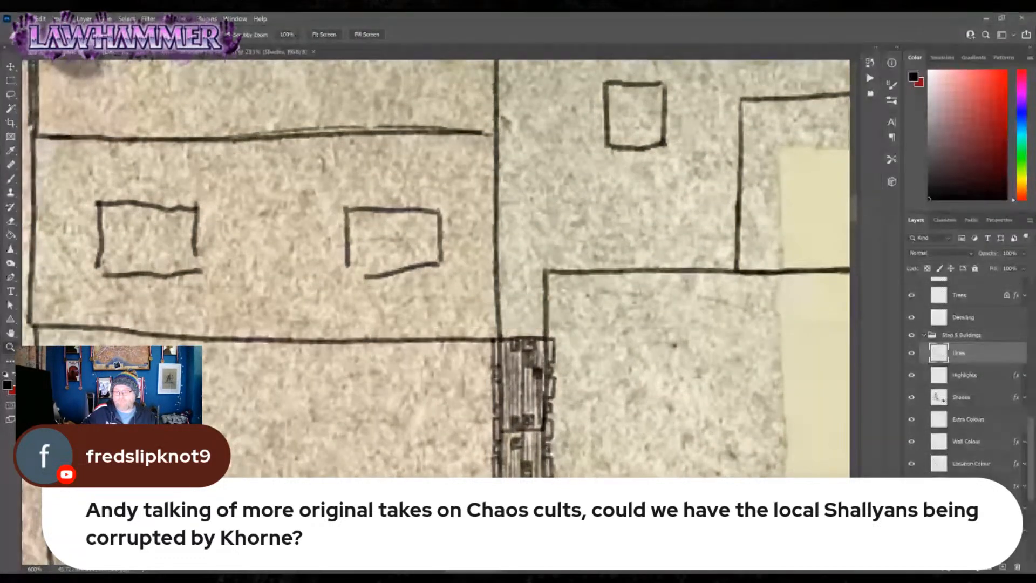
pyautogui.hotkey('ctrl', '0')
pyautogui.moveTo(305, 262); pyautogui.dragTo(422, 314)
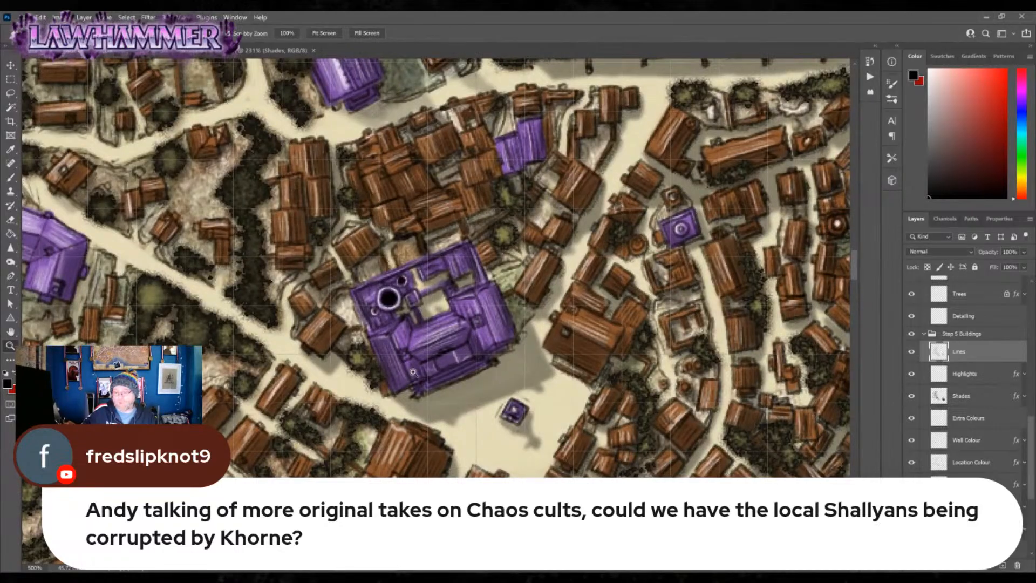
pyautogui.moveTo(560, 403); pyautogui.dragTo(475, 403)
pyautogui.moveTo(841, 540); pyautogui.dragTo(462, 161)
pyautogui.moveTo(500, 460); pyautogui.dragTo(456, 323)
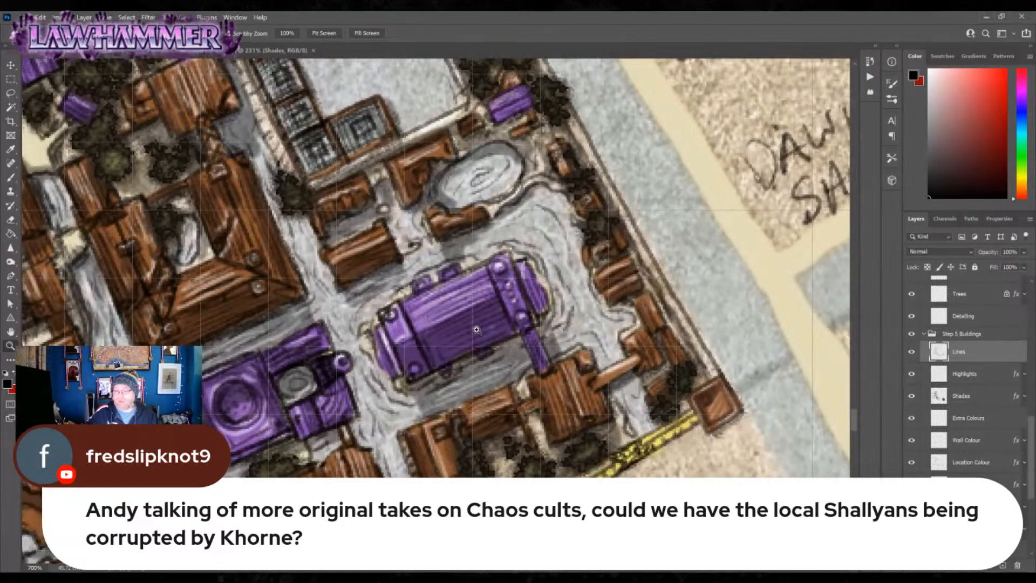
pyautogui.moveTo(440, 327); pyautogui.dragTo(356, 325)
pyautogui.moveTo(422, 208); pyautogui.dragTo(550, 511)
pyautogui.moveTo(443, 304); pyautogui.dragTo(414, 294)
pyautogui.moveTo(444, 210); pyautogui.dragTo(476, 349)
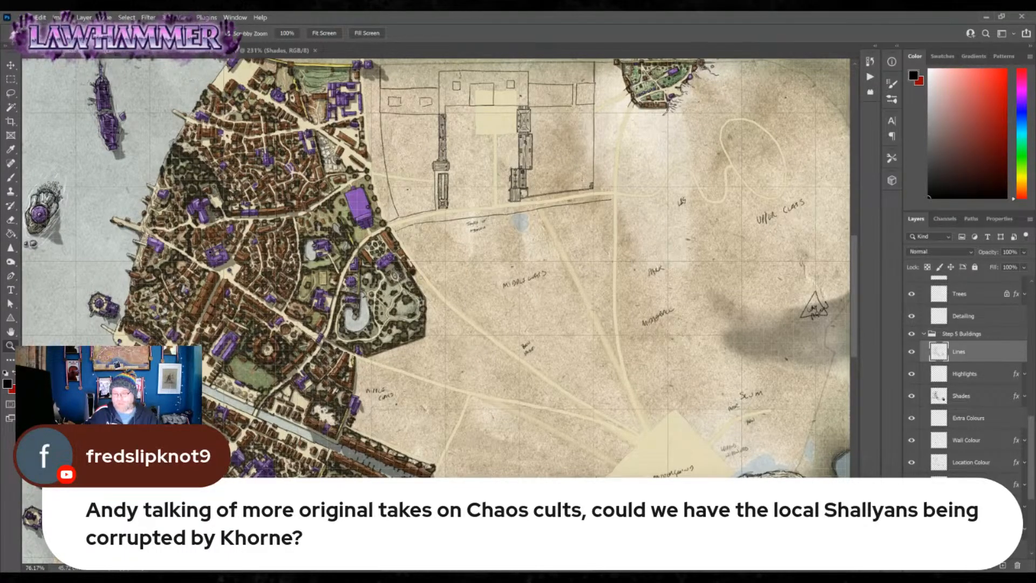
pyautogui.click(460, 522)
pyautogui.moveTo(490, 531); pyautogui.dragTo(461, 351)
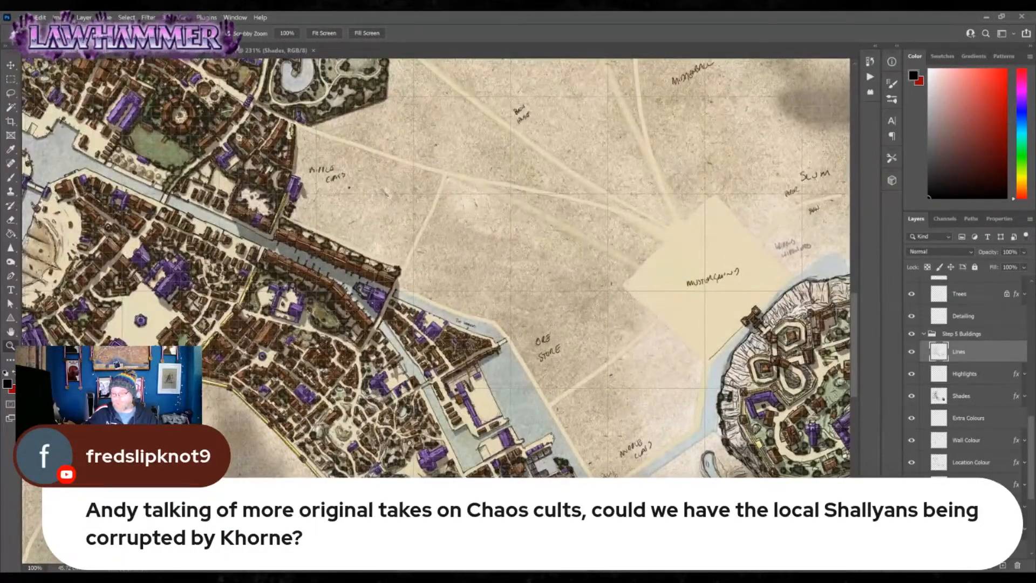
pyautogui.click(579, 519)
pyautogui.click(579, 519)
pyautogui.click(579, 519)
pyautogui.moveTo(579, 519); pyautogui.dragTo(513, 353)
pyautogui.click(441, 307)
pyautogui.moveTo(440, 307); pyautogui.dragTo(453, 423)
pyautogui.moveTo(419, 70); pyautogui.dragTo(461, 452)
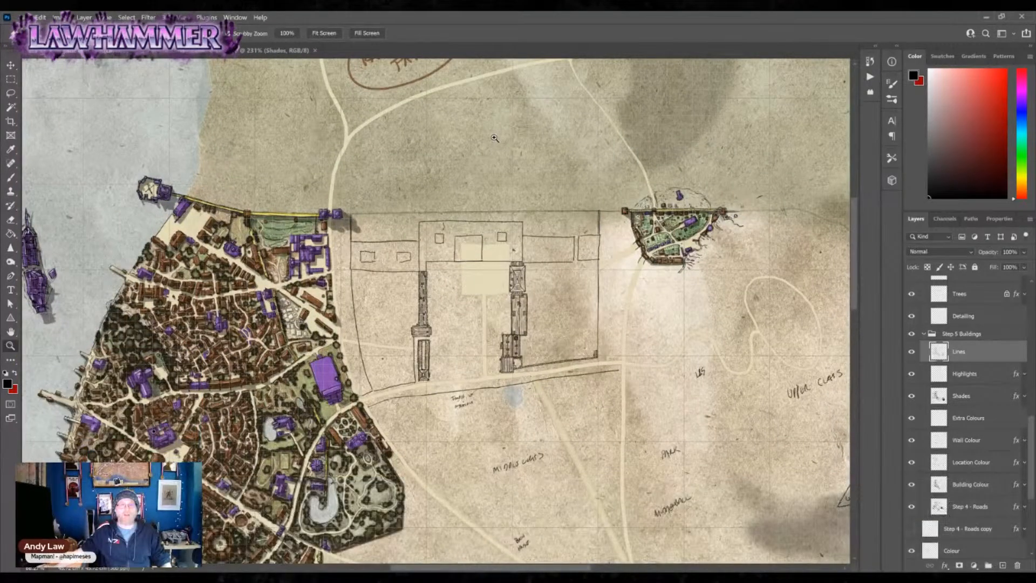
# - Draw two small rectangular projections on the main palace building's south wall, at the central block's lower corners
pyautogui.moveTo(419, 242); pyautogui.dragTo(471, 268)
pyautogui.click(431, 239)
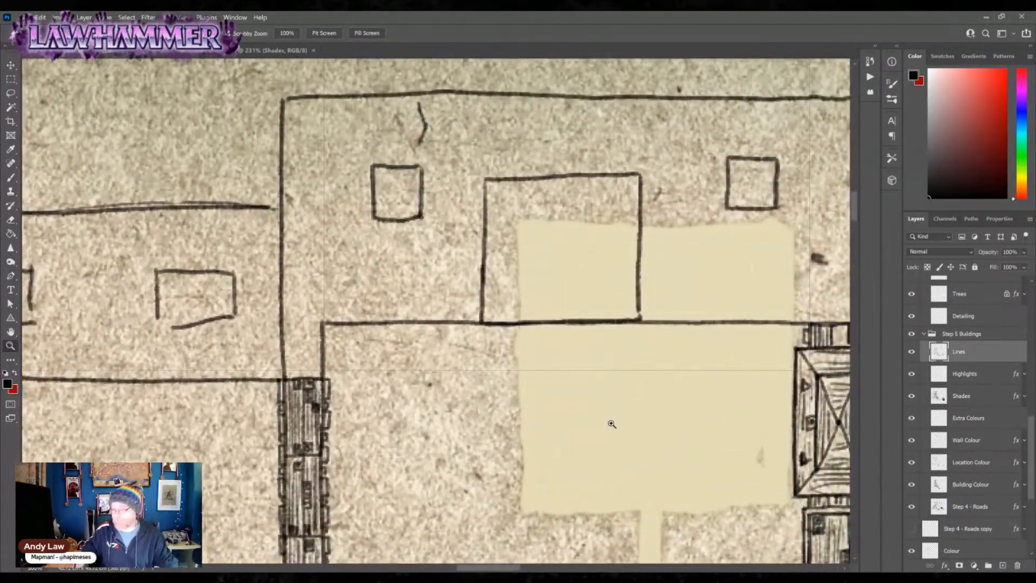
pyautogui.click(12, 177)
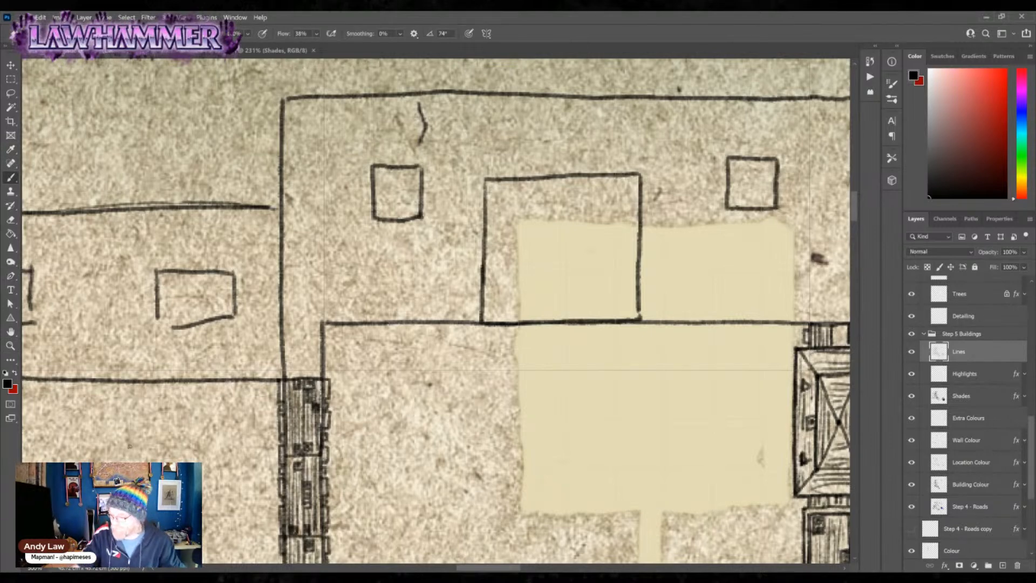
pyautogui.moveTo(469, 323)
pyautogui.mouseDown()
pyautogui.moveTo(470, 354)
pyautogui.moveTo(486, 341)
pyautogui.moveTo(485, 362)
pyautogui.mouseUp()
pyautogui.moveTo(630, 323)
pyautogui.mouseDown()
pyautogui.moveTo(630, 356)
pyautogui.moveTo(651, 356)
pyautogui.mouseUp()
pyautogui.moveTo(631, 356); pyautogui.dragTo(651, 356)
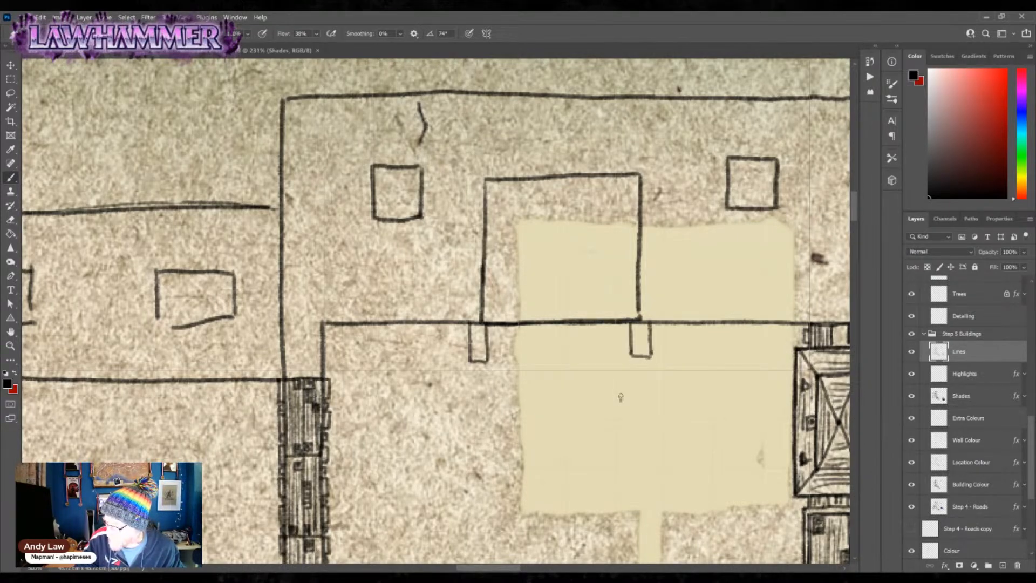
# - Add a second, slightly narrower rectangle below each of the two small projections on the palace building's south wall
pyautogui.moveTo(620, 401)
pyautogui.mouseDown()
pyautogui.moveTo(574, 347)
pyautogui.moveTo(488, 426)
pyautogui.mouseUp()
pyautogui.hotkey('ctrl', 'z')
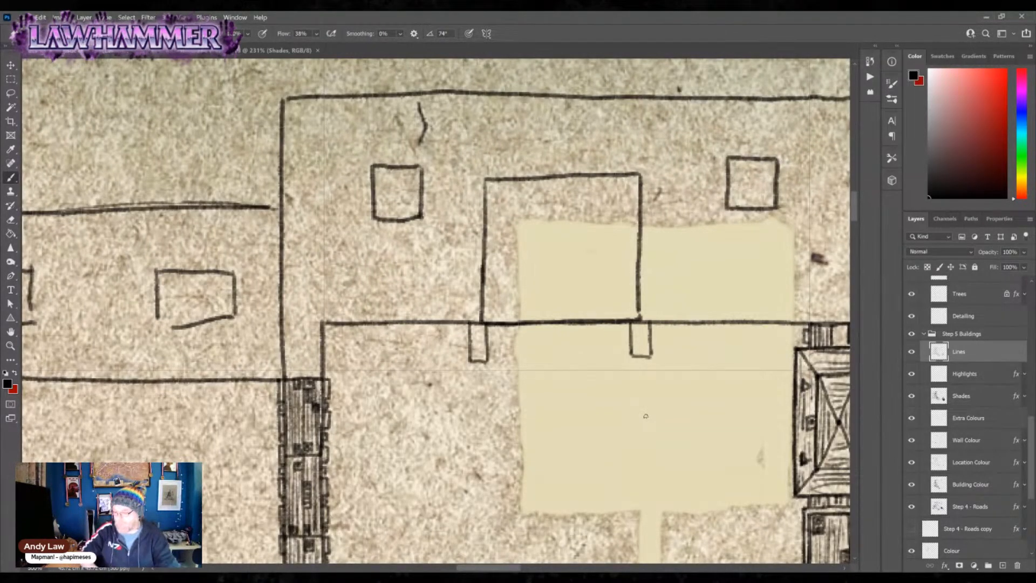
pyautogui.moveTo(485, 361)
pyautogui.mouseDown()
pyautogui.moveTo(484, 397)
pyautogui.moveTo(470, 384)
pyautogui.moveTo(471, 393)
pyautogui.mouseUp()
pyautogui.moveTo(630, 356)
pyautogui.mouseDown()
pyautogui.moveTo(643, 388)
pyautogui.moveTo(649, 358)
pyautogui.mouseUp()
pyautogui.moveTo(492, 329)
pyautogui.mouseDown()
pyautogui.moveTo(612, 392)
pyautogui.moveTo(620, 327)
pyautogui.moveTo(497, 325)
pyautogui.mouseUp()
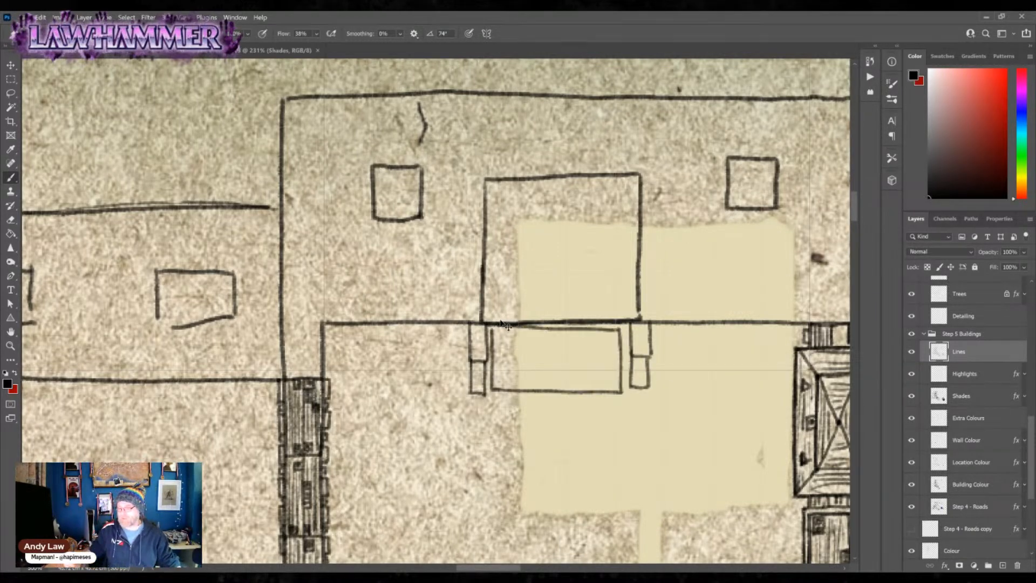
pyautogui.hotkey('ctrl', 'z')
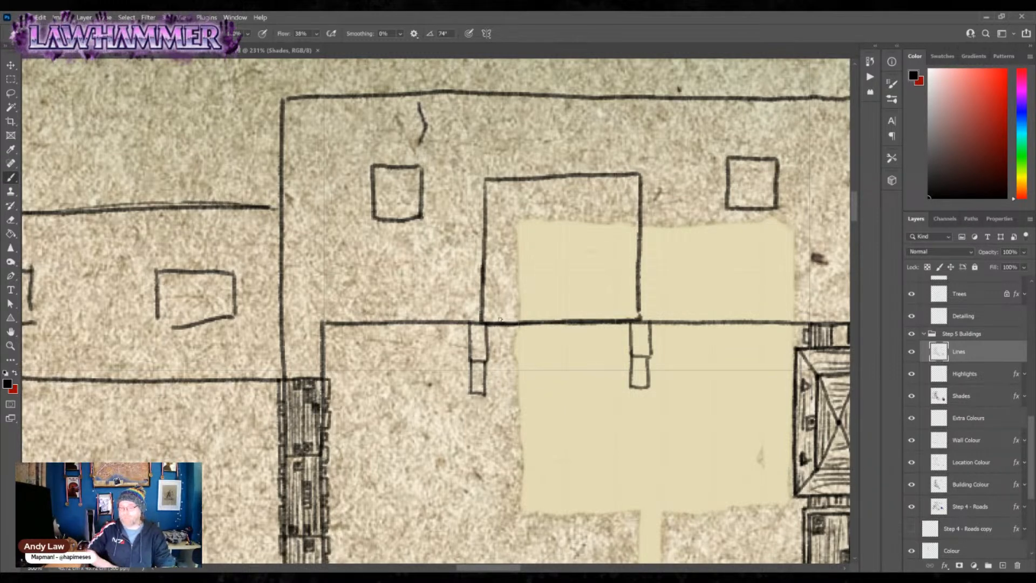
# - Show the Reference Area layer in the References group over the city map
pyautogui.press('z')
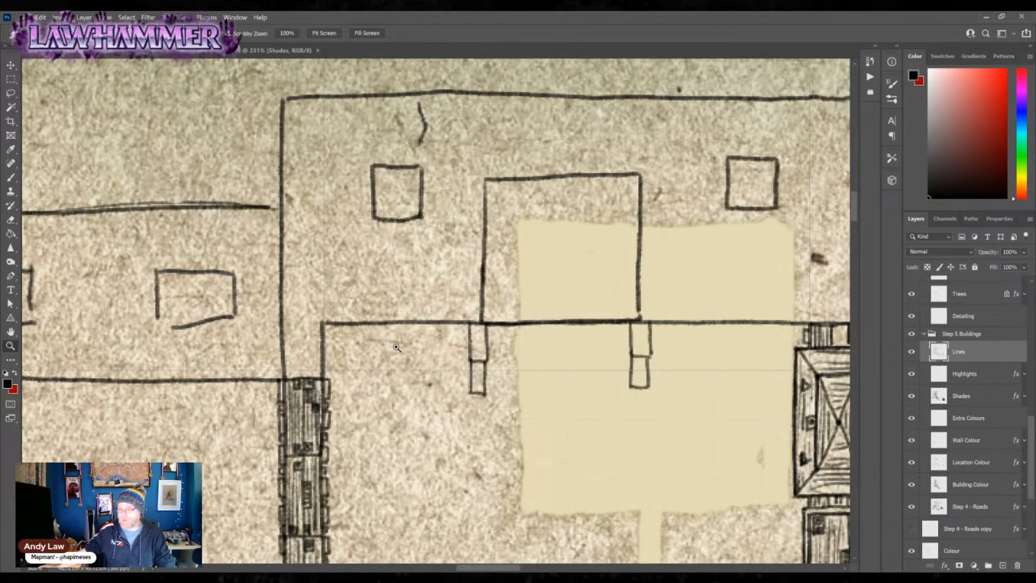
pyautogui.hotkey('ctrl', '0')
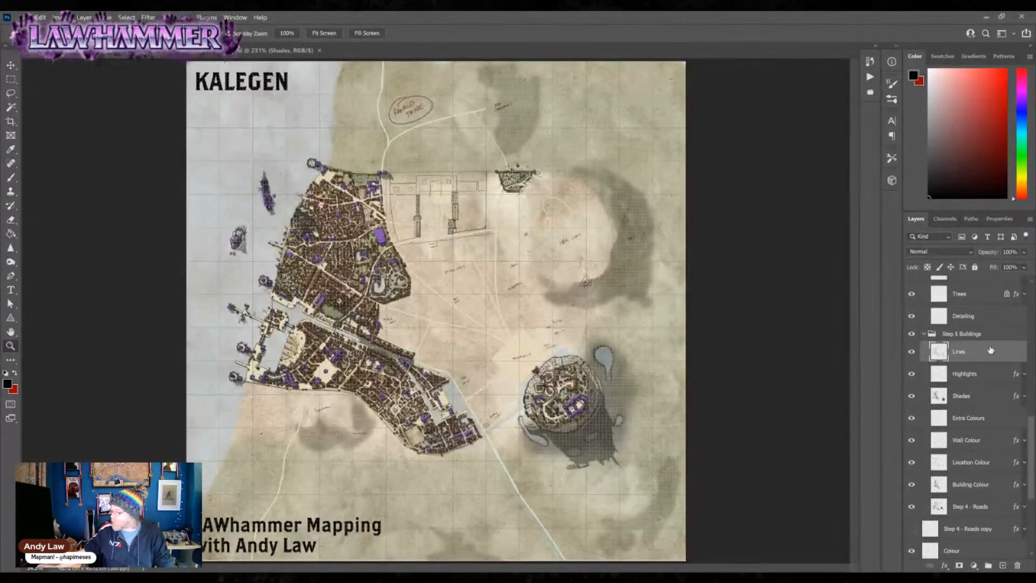
pyautogui.scroll(10, 983, 367)
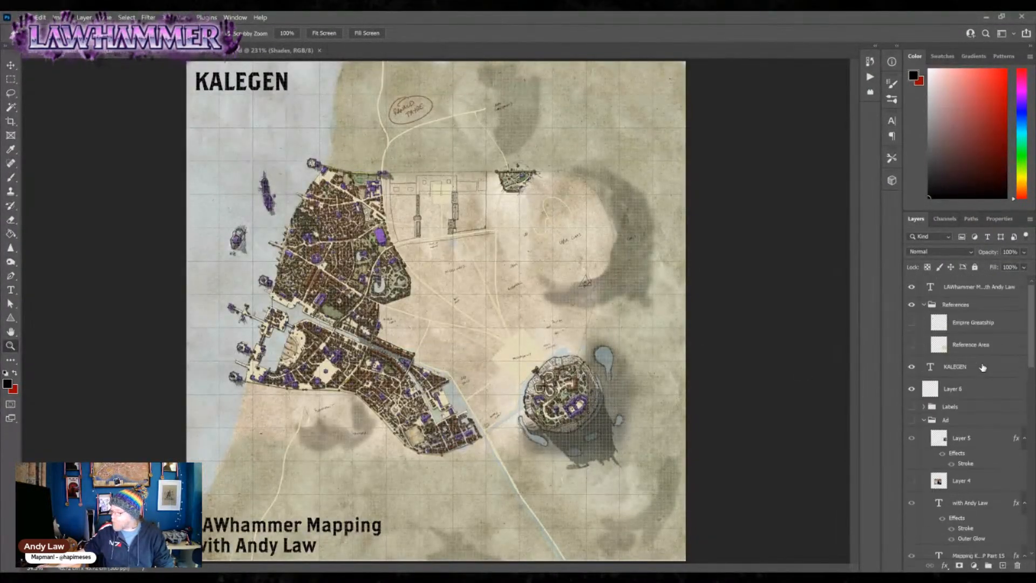
pyautogui.click(912, 345)
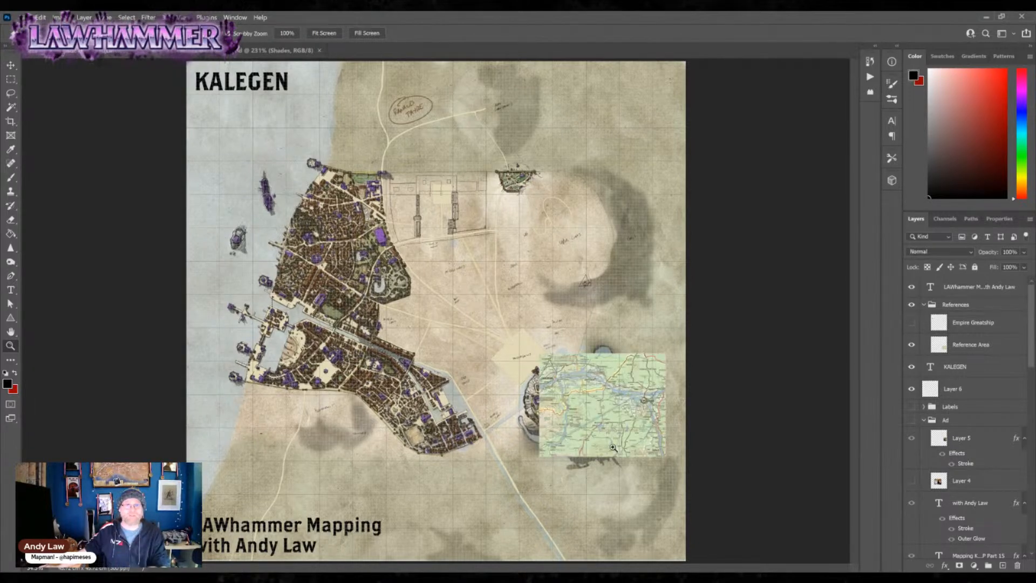
pyautogui.click(618, 414)
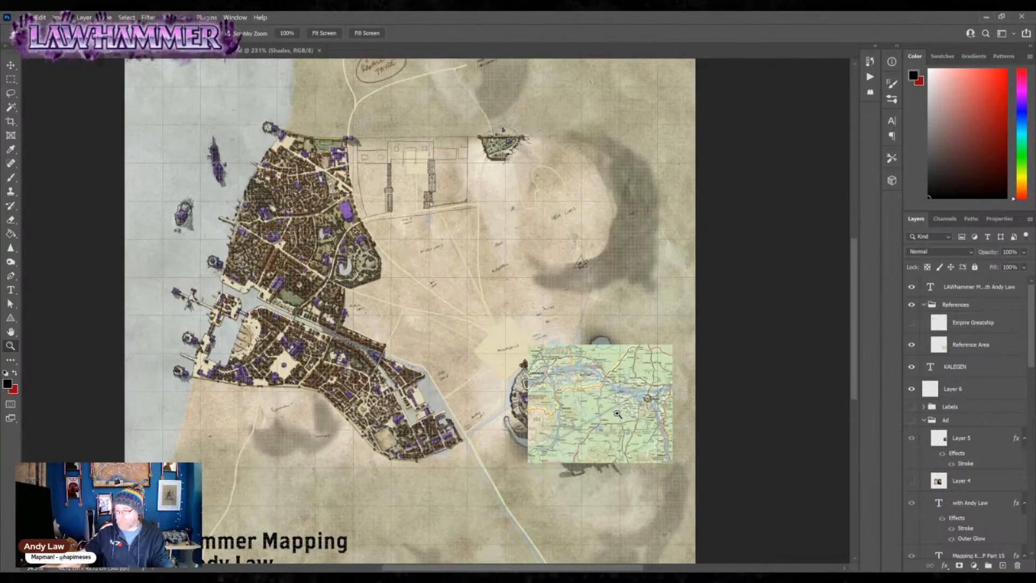
# - Examine the rivers, roads, canal and settlements around Kalegen and the Duchy of Holzkrug on the regional reference map
pyautogui.scroll(6, 618, 413)
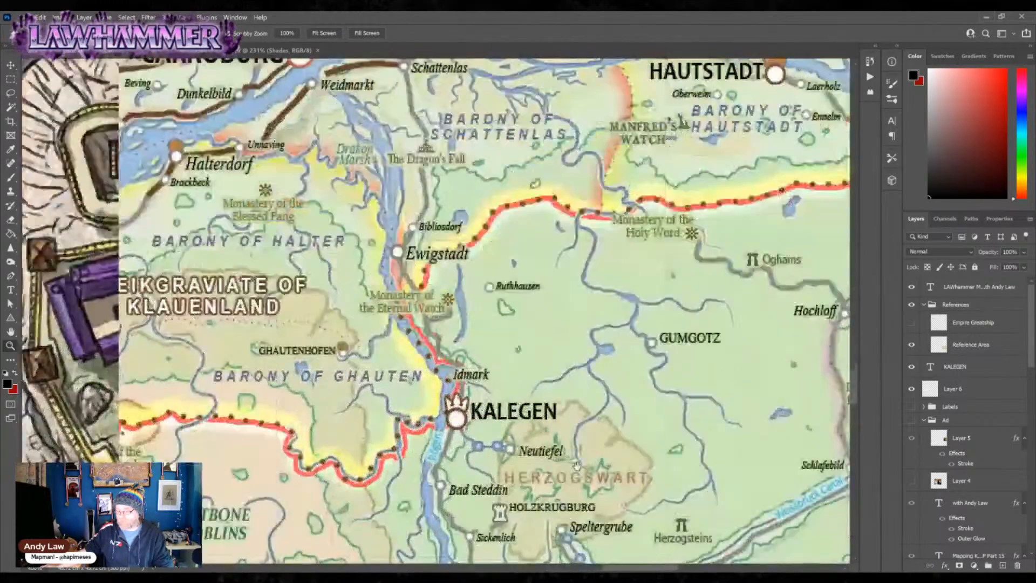
pyautogui.moveTo(460, 405); pyautogui.dragTo(403, 263)
pyautogui.scroll(2, 404, 264)
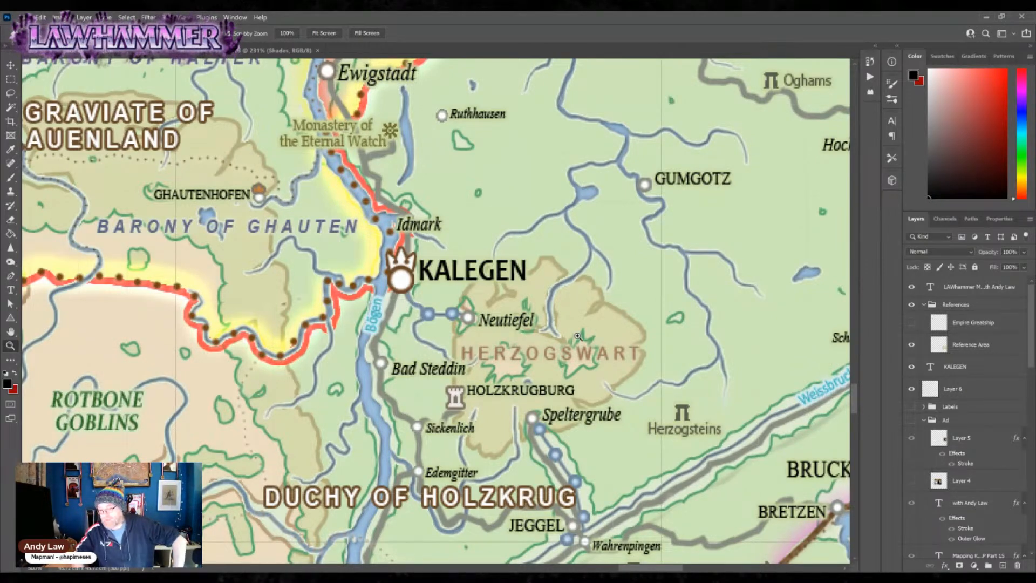
pyautogui.keyDown('alt'); pyautogui.click(592, 392); pyautogui.keyUp('alt')
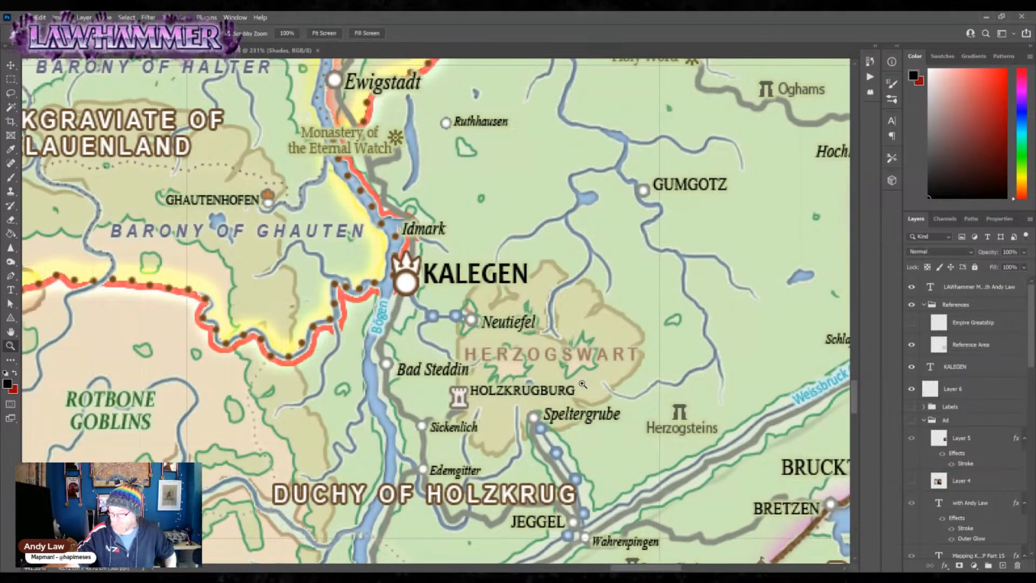
pyautogui.keyDown('alt'); pyautogui.click(575, 379); pyautogui.keyUp('alt')
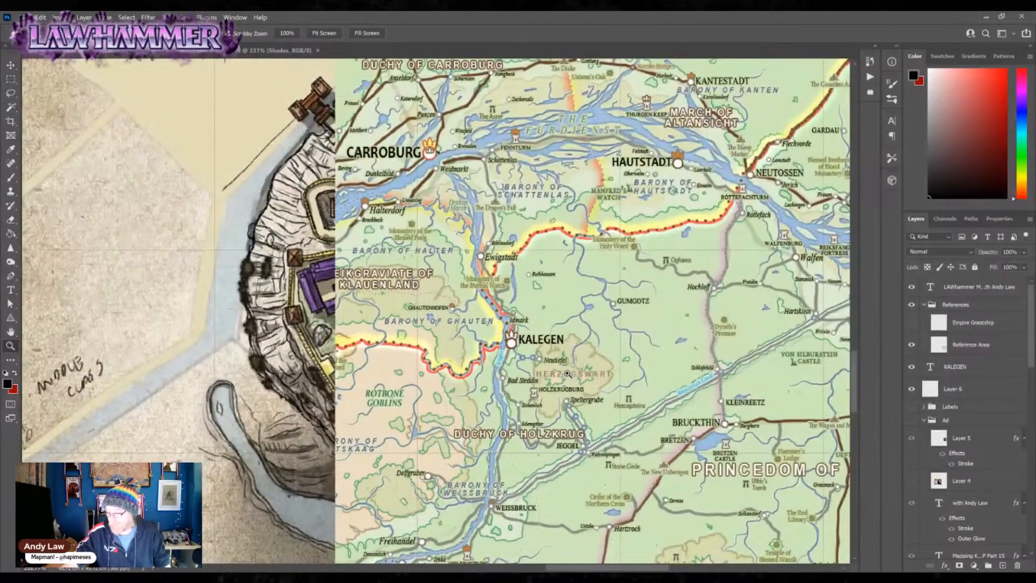
pyautogui.moveTo(659, 373); pyautogui.dragTo(693, 373)
pyautogui.moveTo(698, 446); pyautogui.dragTo(600, 370)
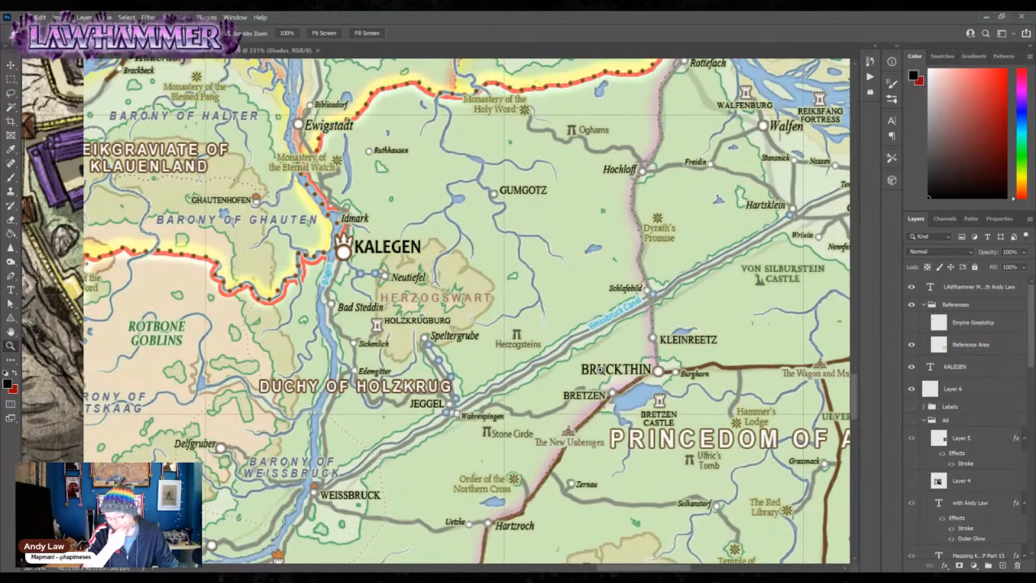
pyautogui.scroll(3, 505, 409)
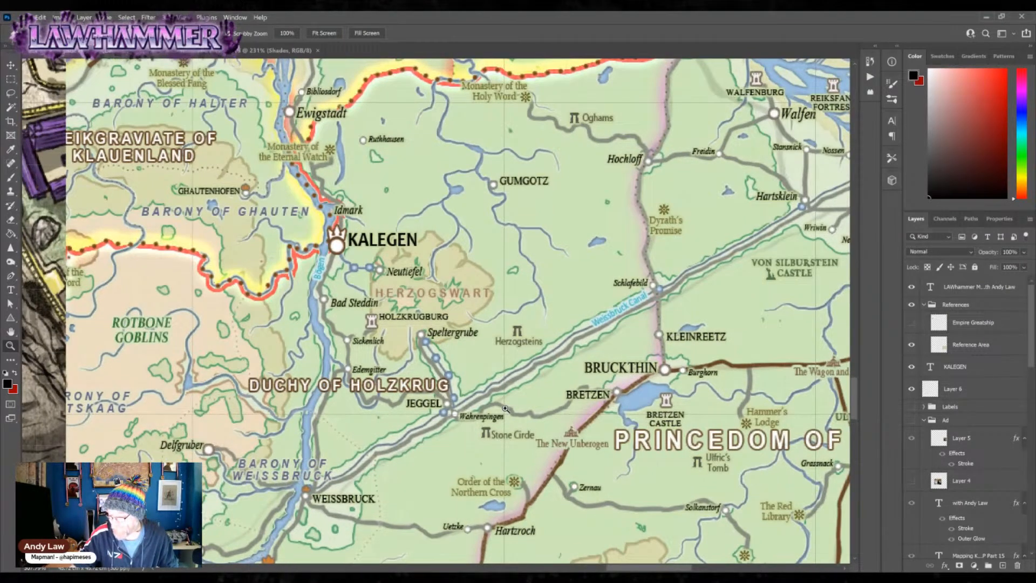
pyautogui.scroll(-3, 506, 409)
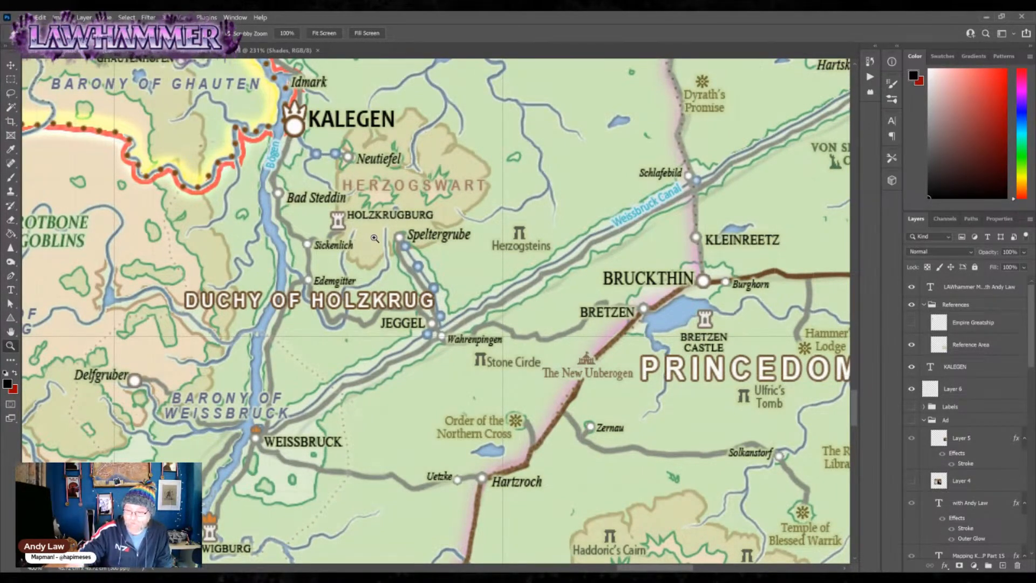
pyautogui.click(292, 117)
pyautogui.moveTo(337, 142); pyautogui.dragTo(388, 276)
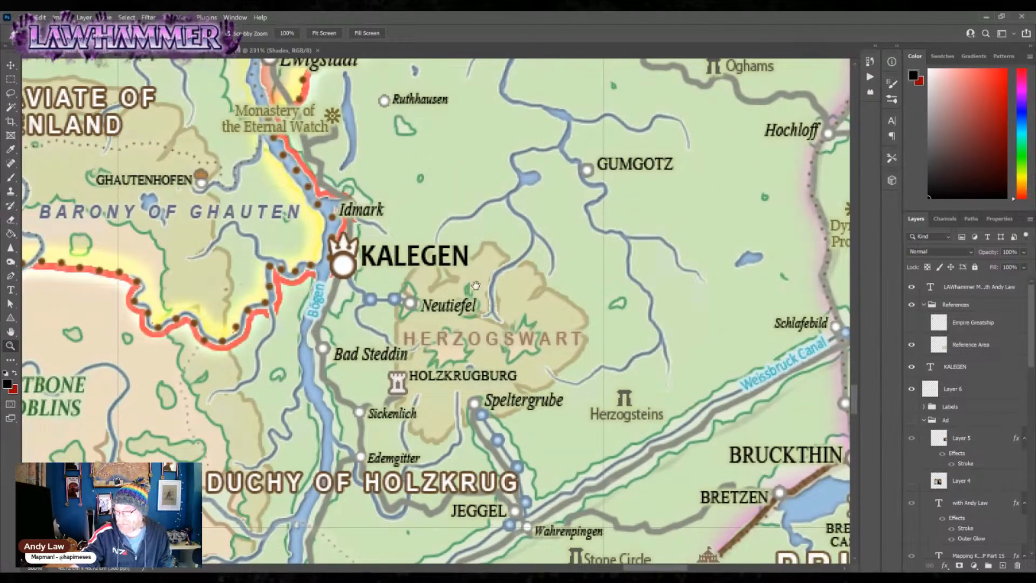
pyautogui.scroll(-4, 405, 265)
pyautogui.moveTo(603, 390); pyautogui.dragTo(578, 444)
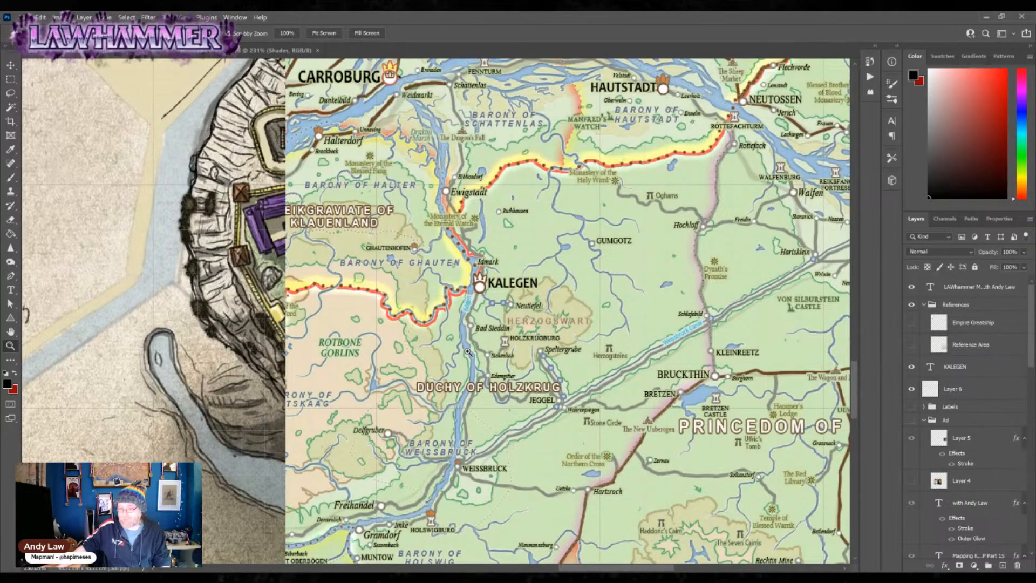
# - Hide the Reference Area layer and return to the palace's south wall projections
pyautogui.hotkey('ctrl', 'z')
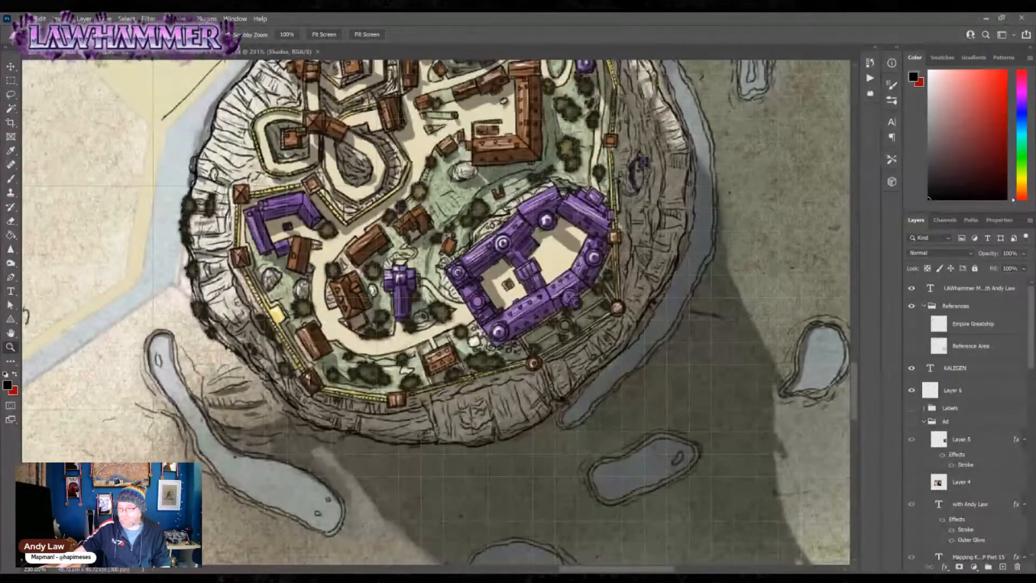
pyautogui.hotkey('ctrl', '0')
pyautogui.click(434, 191)
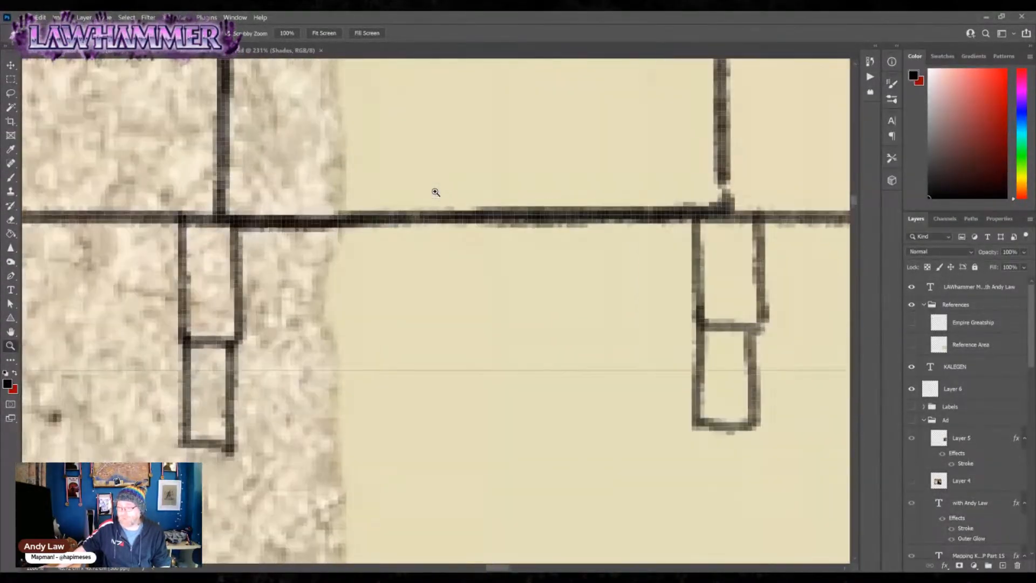
pyautogui.moveTo(454, 286); pyautogui.dragTo(443, 248)
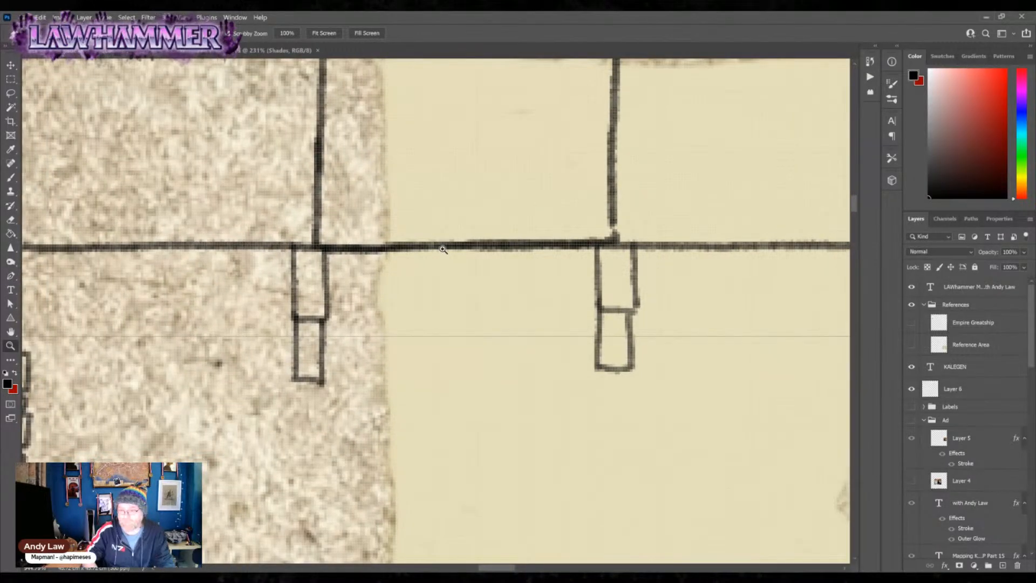
# - Close the open rectangle near the western wing's east end with a straight lower edge, erase its slanted stroke, and redraw its upper edge
pyautogui.click(12, 178)
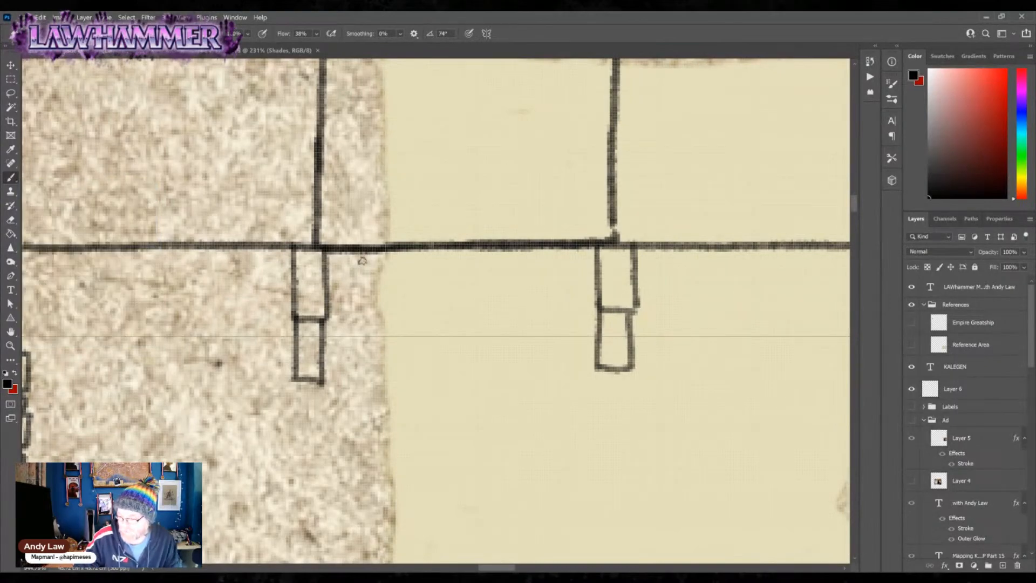
pyautogui.scroll(-5, 537, 378)
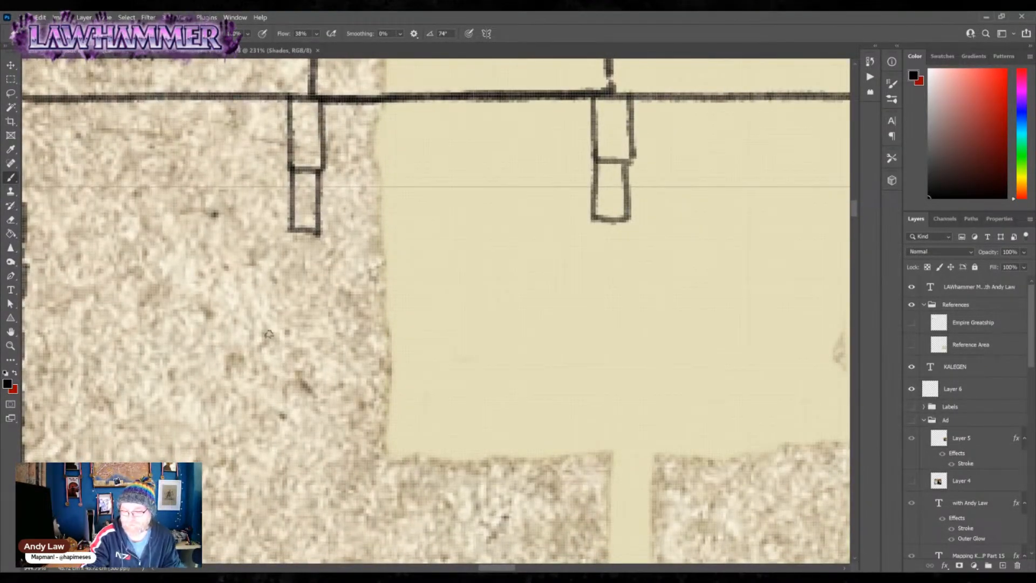
pyautogui.click(11, 346)
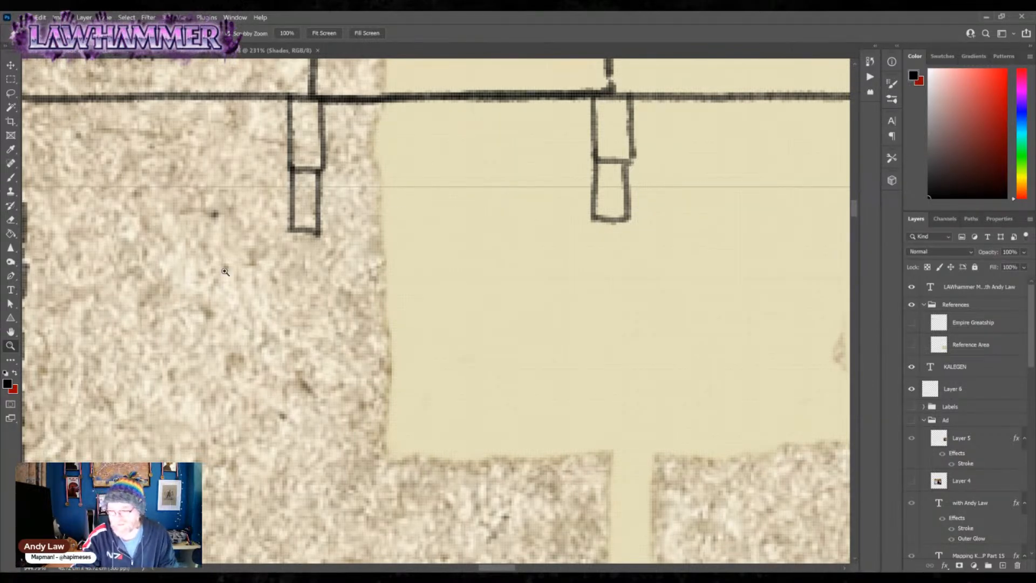
pyautogui.click(10, 177)
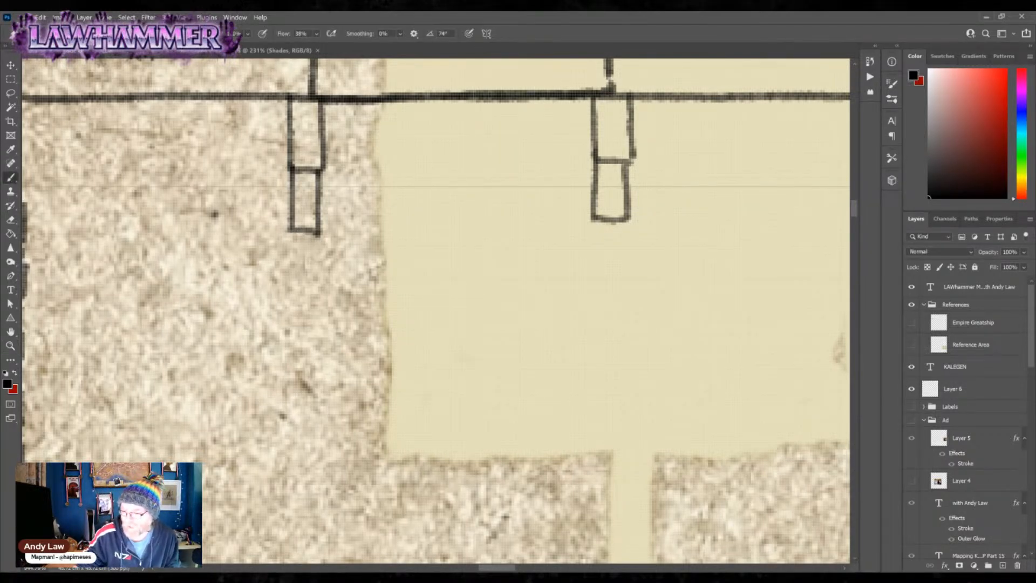
pyautogui.moveTo(347, 290); pyautogui.dragTo(646, 328)
pyautogui.moveTo(409, 212); pyautogui.dragTo(509, 361)
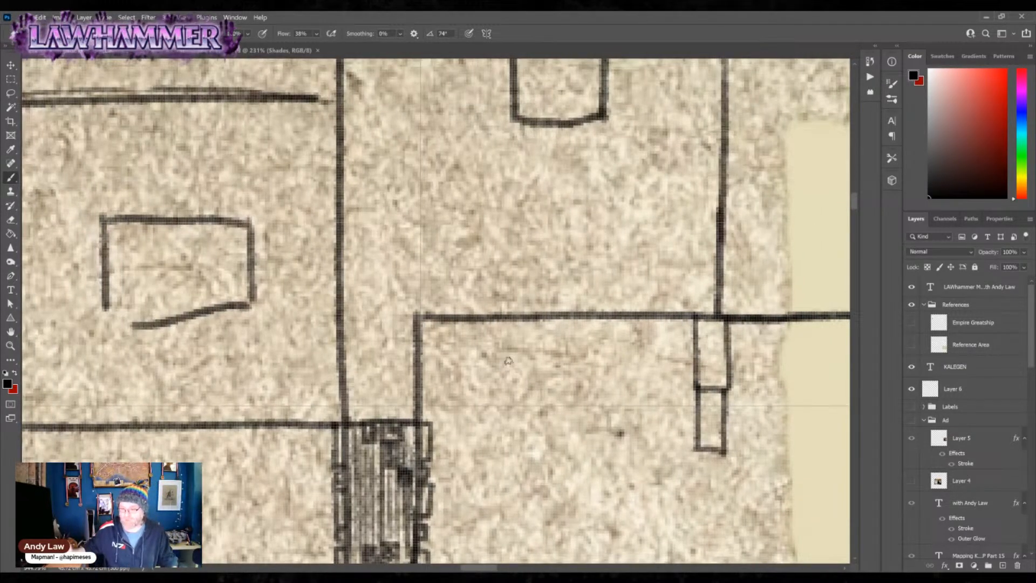
pyautogui.moveTo(464, 402); pyautogui.dragTo(683, 413)
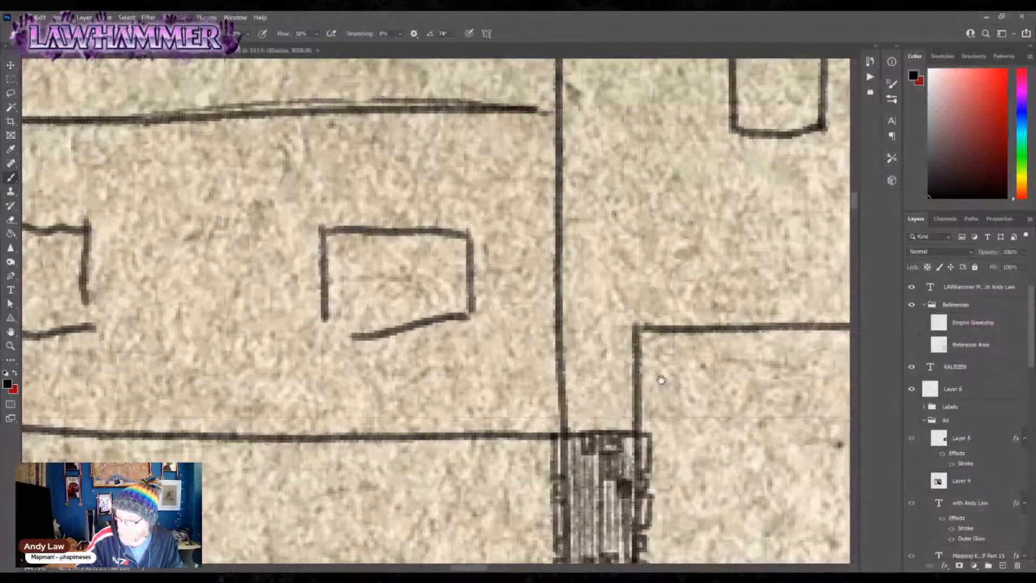
pyautogui.moveTo(322, 319); pyautogui.dragTo(468, 316)
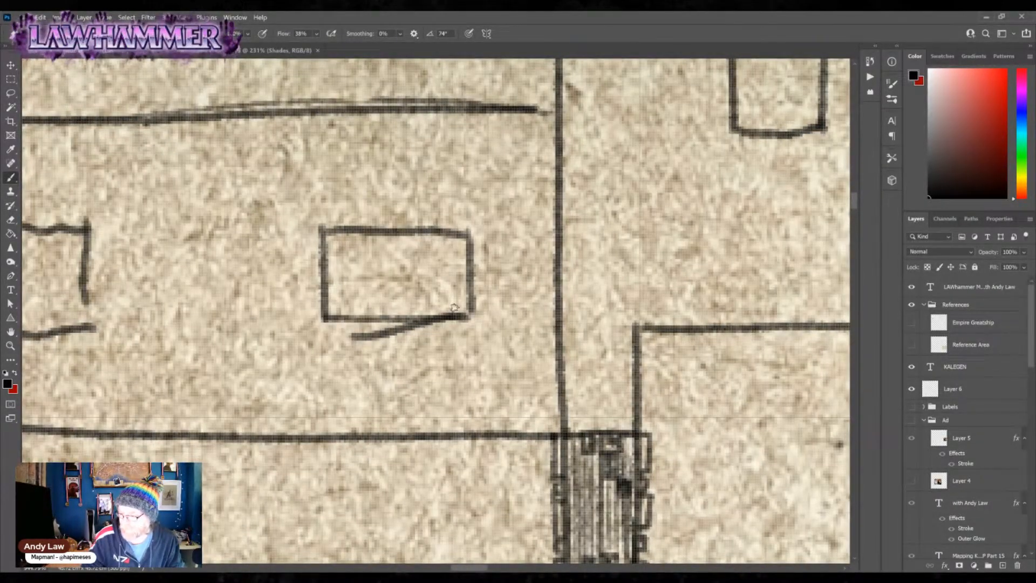
pyautogui.moveTo(355, 338)
pyautogui.mouseDown()
pyautogui.moveTo(431, 325)
pyautogui.moveTo(421, 329)
pyautogui.mouseUp()
pyautogui.moveTo(352, 239)
pyautogui.mouseDown()
pyautogui.moveTo(345, 232)
pyautogui.moveTo(468, 233)
pyautogui.mouseUp()
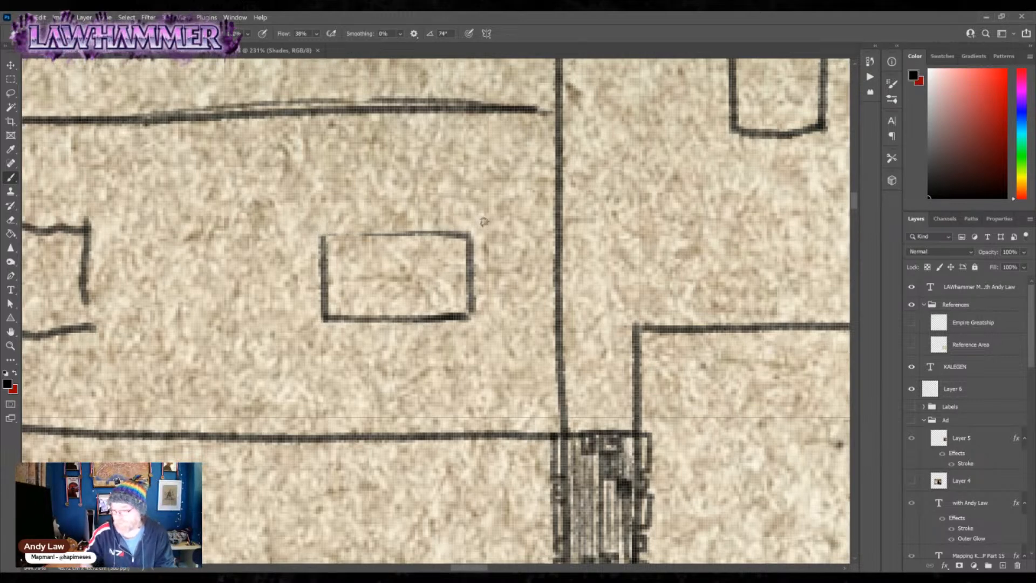
pyautogui.moveTo(328, 235)
pyautogui.mouseDown()
pyautogui.moveTo(440, 232)
pyautogui.moveTo(427, 242)
pyautogui.moveTo(411, 236)
pyautogui.moveTo(476, 268)
pyautogui.moveTo(470, 248)
pyautogui.moveTo(464, 320)
pyautogui.mouseUp()
# - Select the unfinished rectangle near the western wing's west end with the Lasso and delete it
pyautogui.moveTo(365, 383)
pyautogui.mouseDown()
pyautogui.moveTo(703, 396)
pyautogui.moveTo(685, 398)
pyautogui.mouseUp()
pyautogui.press('l')
pyautogui.moveTo(374, 213)
pyautogui.mouseDown()
pyautogui.moveTo(377, 400)
pyautogui.moveTo(392, 210)
pyautogui.mouseUp()
pyautogui.press('Delete')
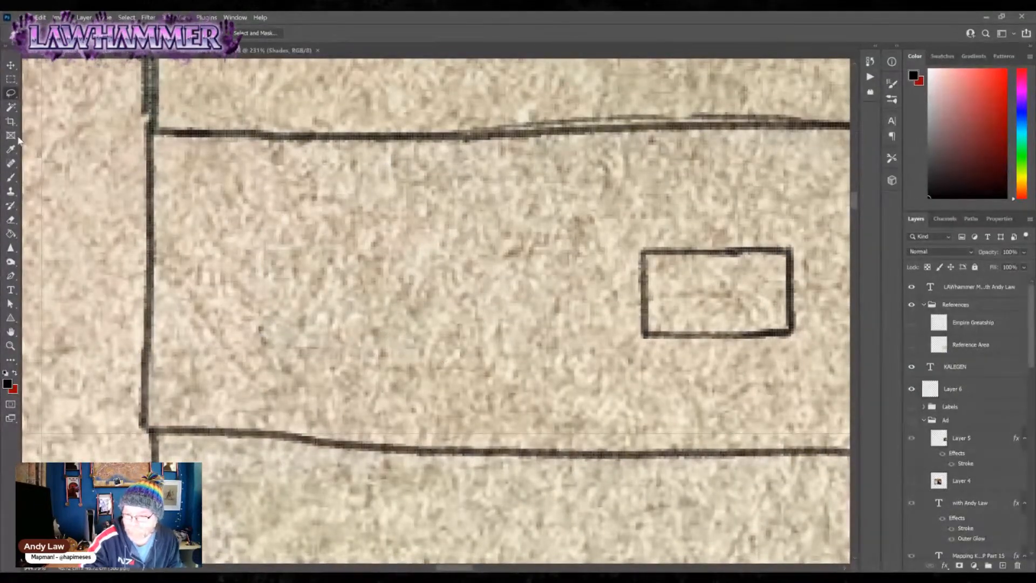
# - Draw an L-shaped outline near the western wing's west end and undo the extra strokes along its west side
pyautogui.click(11, 178)
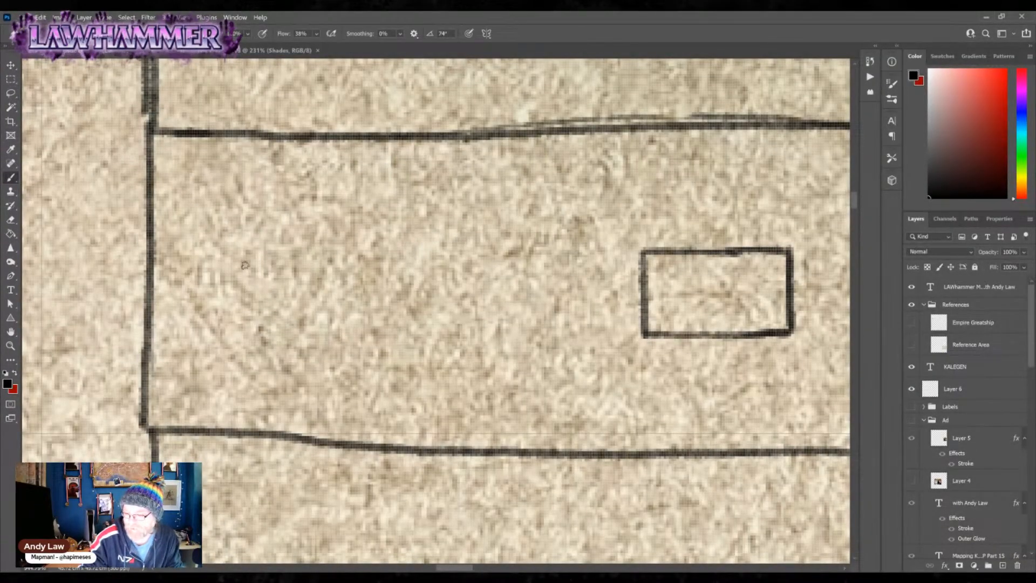
pyautogui.moveTo(251, 215)
pyautogui.mouseDown()
pyautogui.moveTo(249, 318)
pyautogui.moveTo(268, 357)
pyautogui.moveTo(384, 358)
pyautogui.moveTo(373, 275)
pyautogui.moveTo(325, 270)
pyautogui.moveTo(324, 212)
pyautogui.moveTo(253, 216)
pyautogui.moveTo(251, 345)
pyautogui.mouseUp()
pyautogui.moveTo(247, 277); pyautogui.dragTo(250, 333)
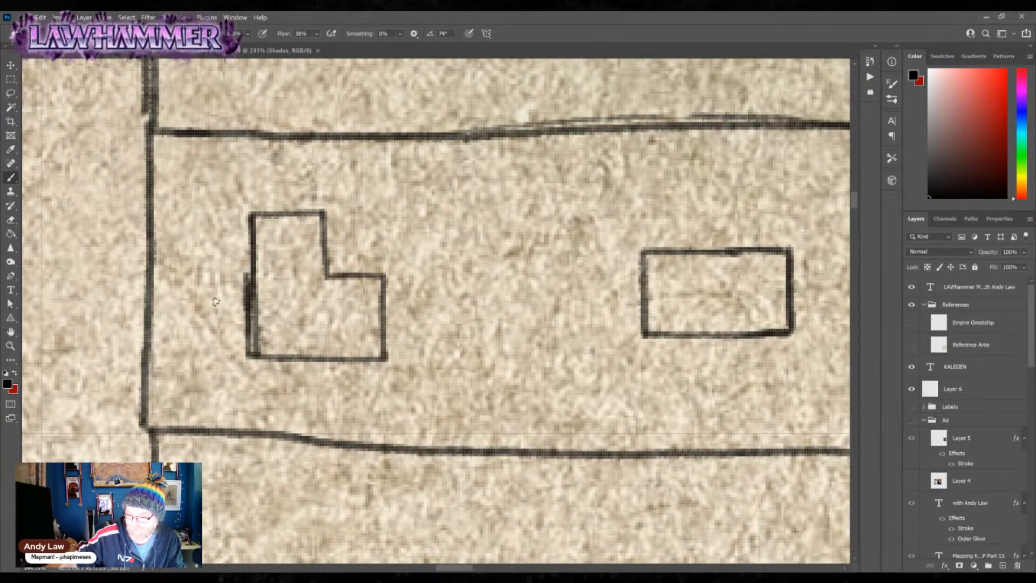
pyautogui.hotkey('ctrl', 'z')
pyautogui.hotkey('ctrl', 'z')
pyautogui.hotkey('ctrl', 'z')
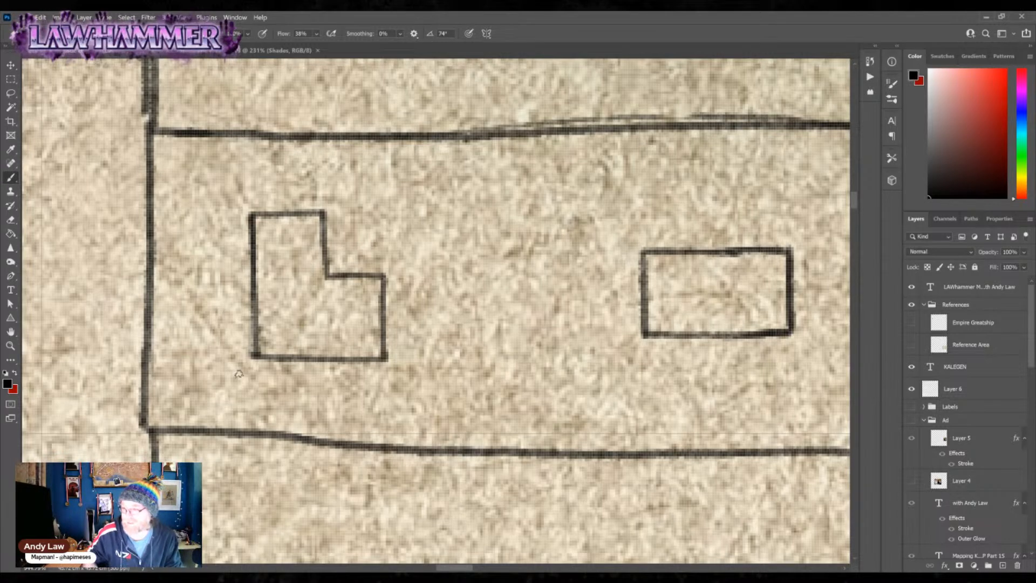
# - Draw a small rectangle in the western wing's southwest corner, adjoining the L-shaped outline
pyautogui.moveTo(153, 314)
pyautogui.mouseDown()
pyautogui.moveTo(253, 316)
pyautogui.moveTo(254, 431)
pyautogui.mouseUp()
pyautogui.press('z')
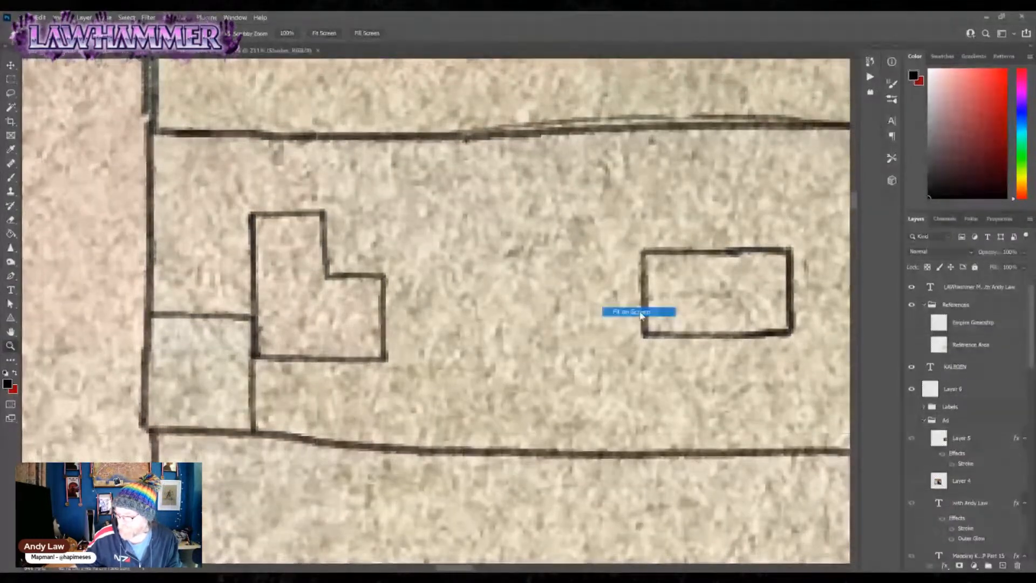
pyautogui.hotkey('ctrl', '0')
pyautogui.click(437, 166)
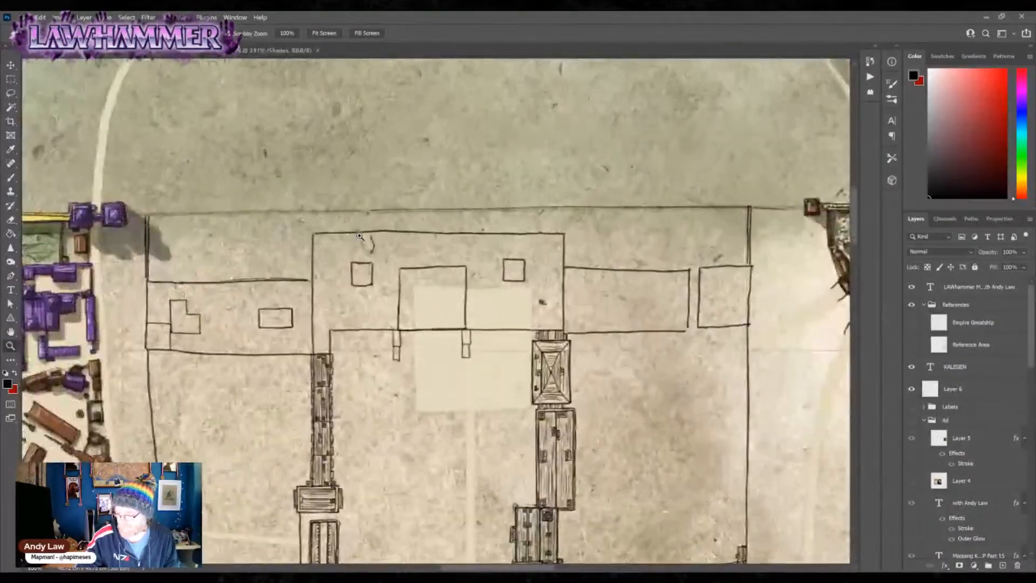
pyautogui.moveTo(359, 236); pyautogui.dragTo(199, 316)
pyautogui.moveTo(293, 418); pyautogui.dragTo(581, 380)
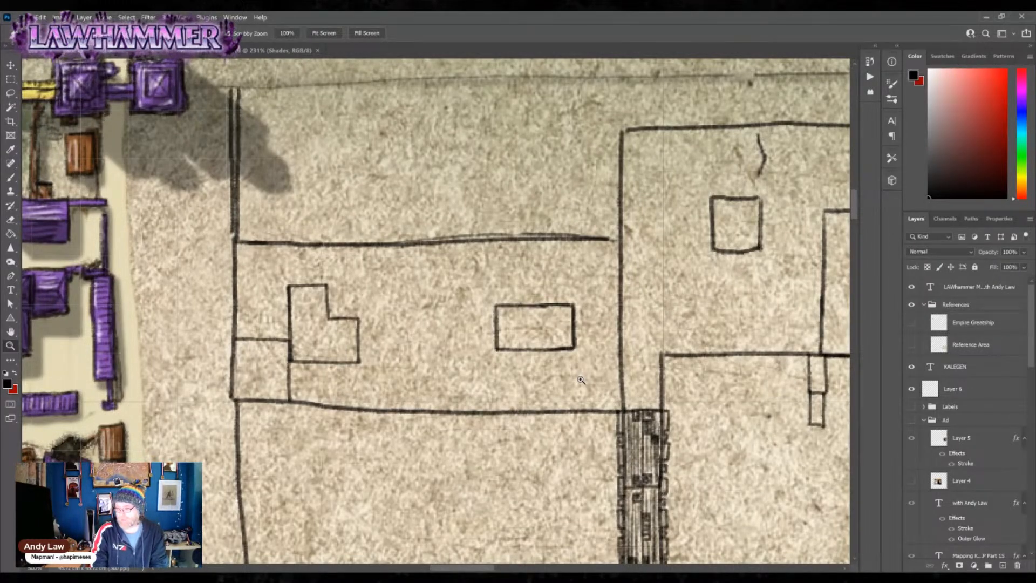
# - Draw a circle with the Brush tool in the western wing's northwest corner, overlapping the wall corner
pyautogui.moveTo(377, 272); pyautogui.dragTo(376, 272)
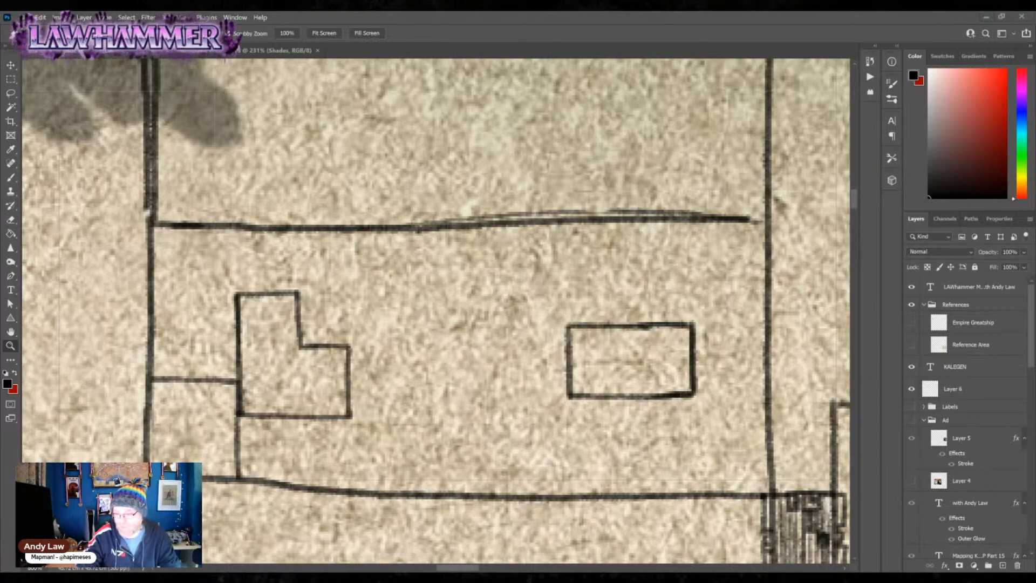
pyautogui.click(282, 298)
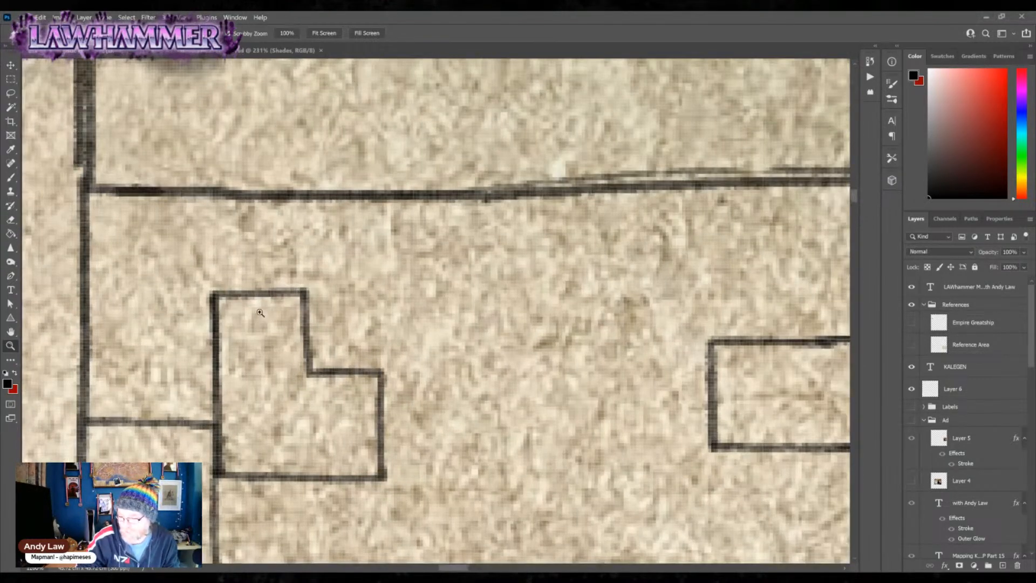
pyautogui.moveTo(377, 368); pyautogui.dragTo(340, 368)
pyautogui.moveTo(339, 304); pyautogui.dragTo(372, 302)
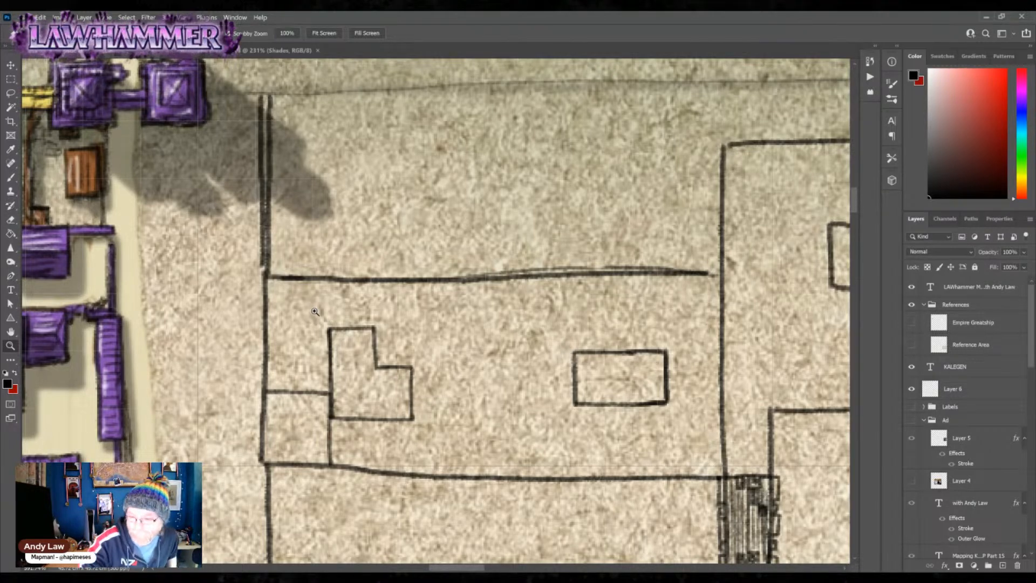
pyautogui.click(12, 178)
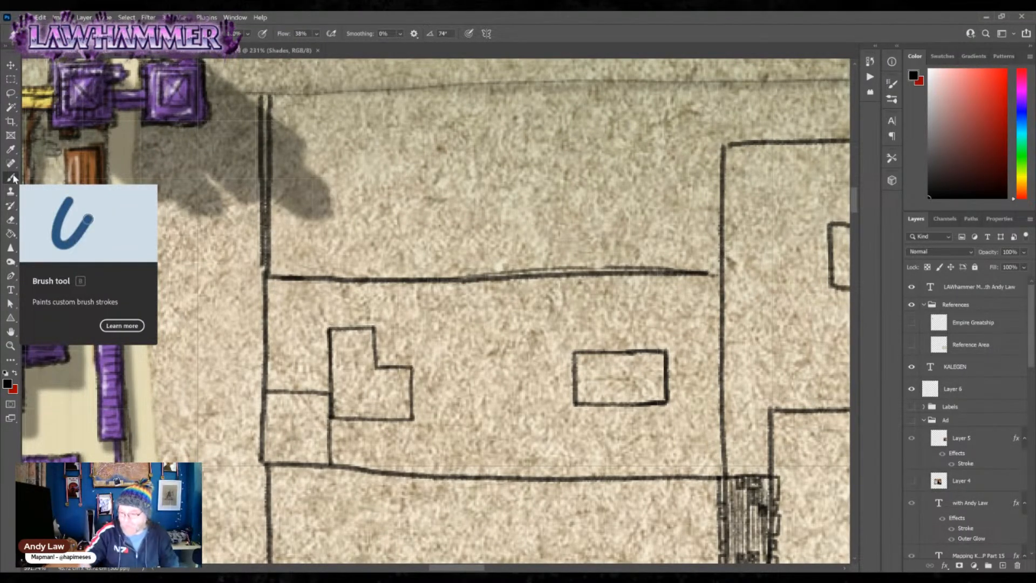
pyautogui.moveTo(422, 375); pyautogui.dragTo(542, 345)
pyautogui.moveTo(453, 230)
pyautogui.mouseDown()
pyautogui.moveTo(440, 221)
pyautogui.moveTo(389, 267)
pyautogui.moveTo(446, 312)
pyautogui.mouseUp()
pyautogui.moveTo(450, 225)
pyautogui.mouseDown()
pyautogui.moveTo(472, 267)
pyautogui.moveTo(445, 312)
pyautogui.mouseUp()
pyautogui.moveTo(387, 240)
pyautogui.mouseDown()
pyautogui.moveTo(386, 275)
pyautogui.moveTo(410, 298)
pyautogui.mouseUp()
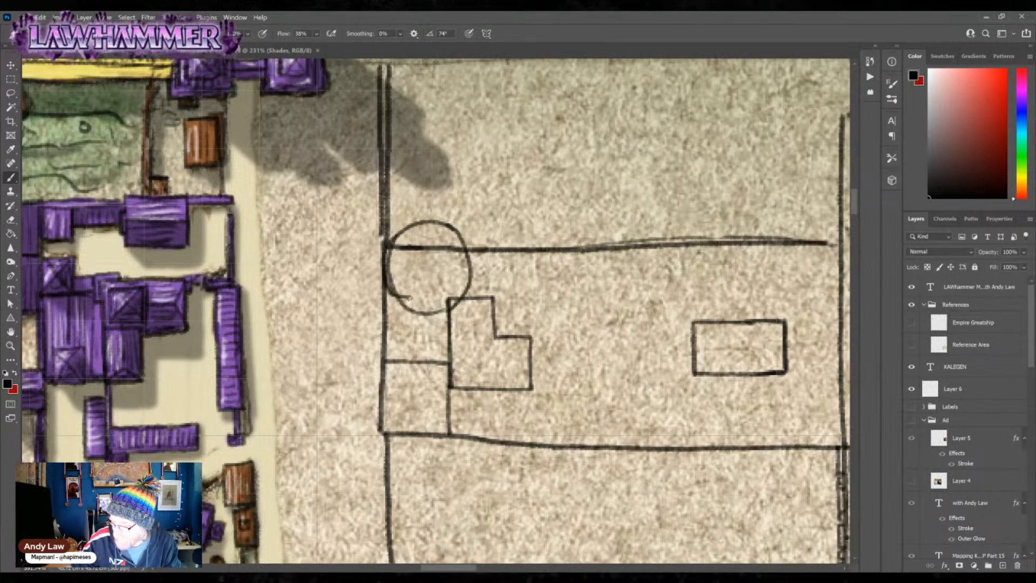
# - Erase the wall lines running inside the circle and undo the stray diagonal stroke in it
pyautogui.moveTo(397, 255)
pyautogui.mouseDown()
pyautogui.moveTo(393, 273)
pyautogui.moveTo(418, 298)
pyautogui.mouseUp()
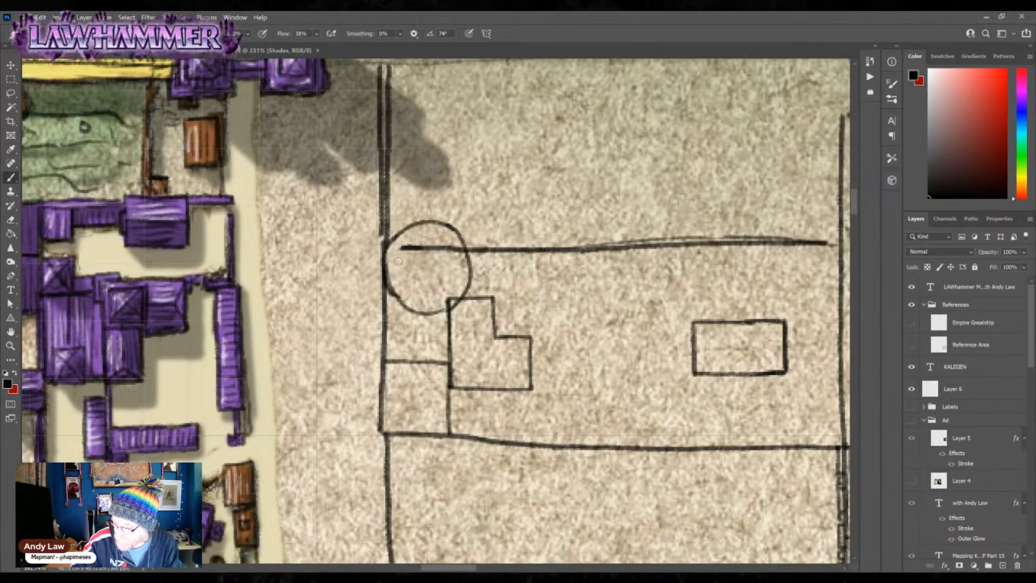
pyautogui.moveTo(400, 248)
pyautogui.mouseDown()
pyautogui.moveTo(466, 249)
pyautogui.moveTo(453, 304)
pyautogui.moveTo(408, 306)
pyautogui.mouseUp()
pyautogui.moveTo(426, 256); pyautogui.dragTo(450, 240)
pyautogui.hotkey('ctrl', 'z')
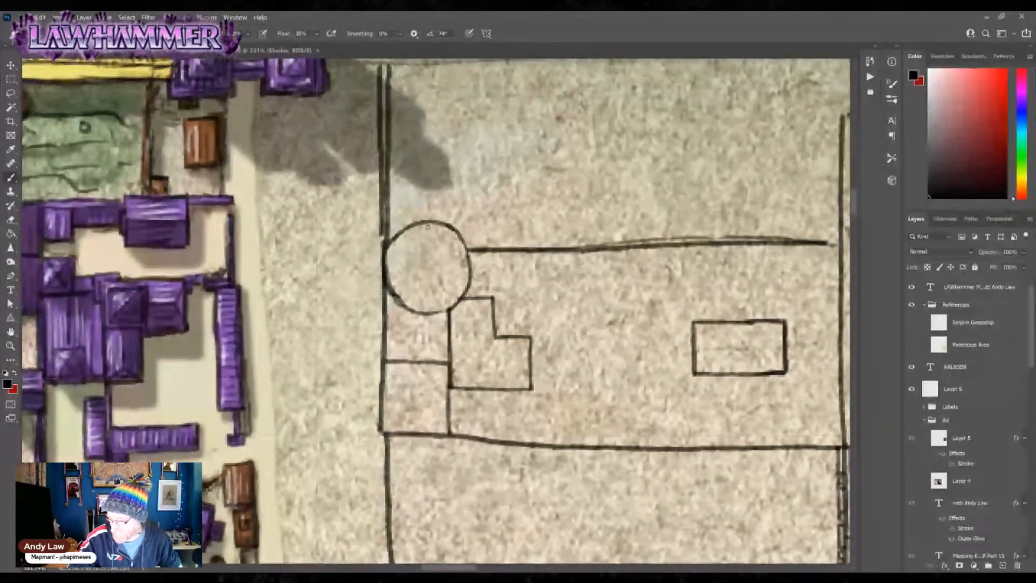
# - Draw a narrow slanted bar from the circle's centre past its northeast rim, with a broken inner ring and a small hub
pyautogui.moveTo(397, 292)
pyautogui.mouseDown()
pyautogui.moveTo(456, 246)
pyautogui.moveTo(436, 269)
pyautogui.moveTo(453, 258)
pyautogui.moveTo(447, 239)
pyautogui.mouseUp()
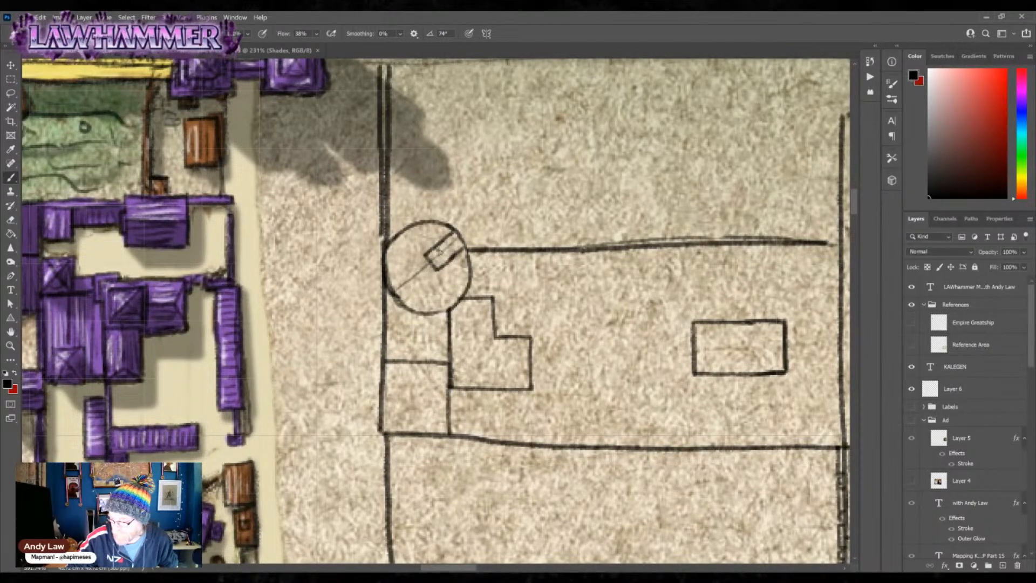
pyautogui.moveTo(435, 255)
pyautogui.mouseDown()
pyautogui.moveTo(445, 258)
pyautogui.moveTo(462, 226)
pyautogui.moveTo(471, 238)
pyautogui.moveTo(454, 251)
pyautogui.moveTo(430, 263)
pyautogui.moveTo(465, 237)
pyautogui.moveTo(431, 261)
pyautogui.moveTo(392, 267)
pyautogui.moveTo(410, 304)
pyautogui.moveTo(434, 307)
pyautogui.moveTo(467, 256)
pyautogui.mouseUp()
pyautogui.moveTo(392, 247)
pyautogui.mouseDown()
pyautogui.moveTo(423, 226)
pyautogui.moveTo(448, 229)
pyautogui.mouseUp()
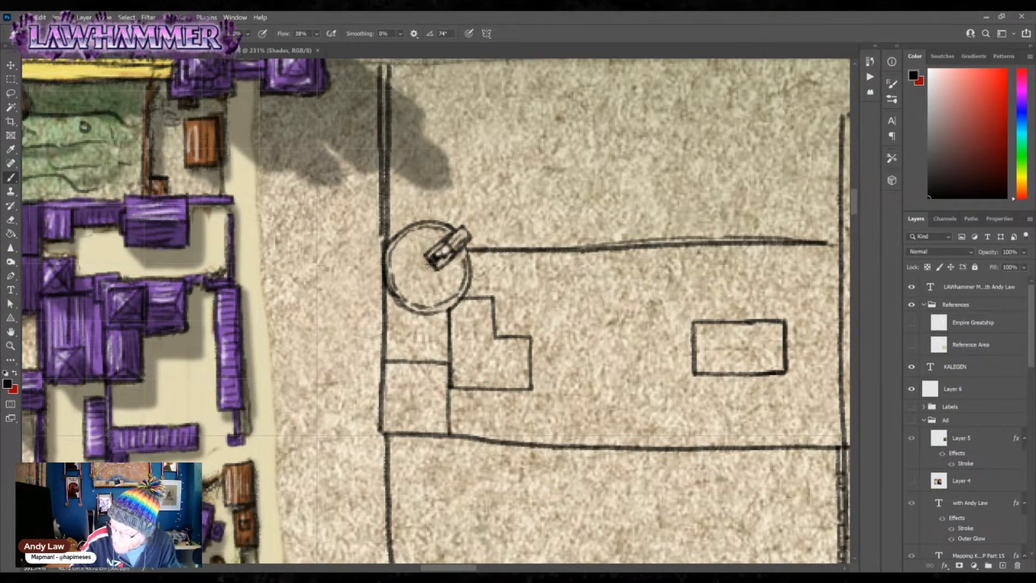
pyautogui.moveTo(422, 268)
pyautogui.mouseDown()
pyautogui.moveTo(428, 256)
pyautogui.moveTo(427, 297)
pyautogui.mouseUp()
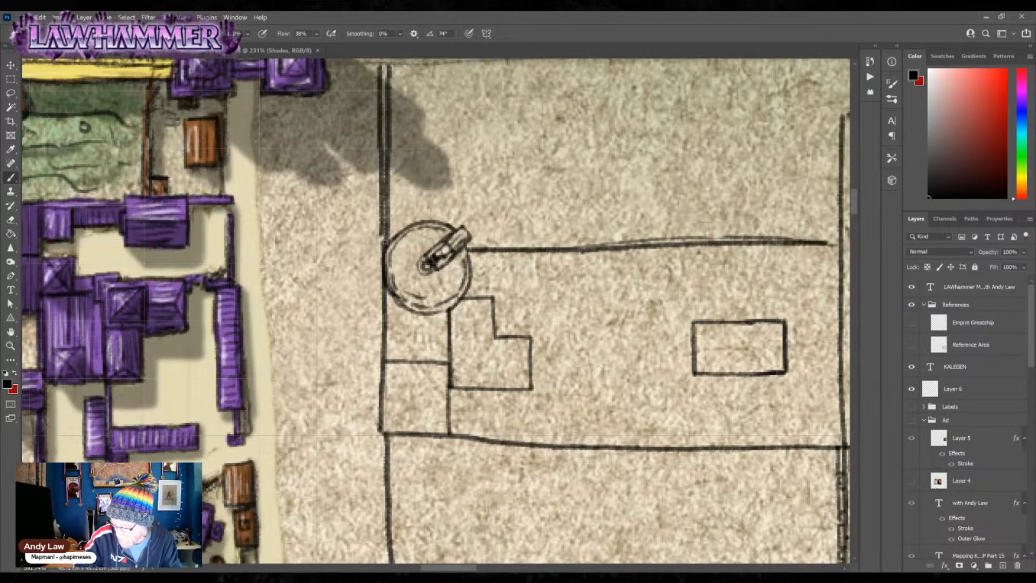
# - Draw a small round turret with a centre mark against the circle's west side
pyautogui.moveTo(382, 249)
pyautogui.mouseDown()
pyautogui.moveTo(367, 266)
pyautogui.moveTo(385, 278)
pyautogui.moveTo(367, 254)
pyautogui.mouseUp()
pyautogui.click(379, 264)
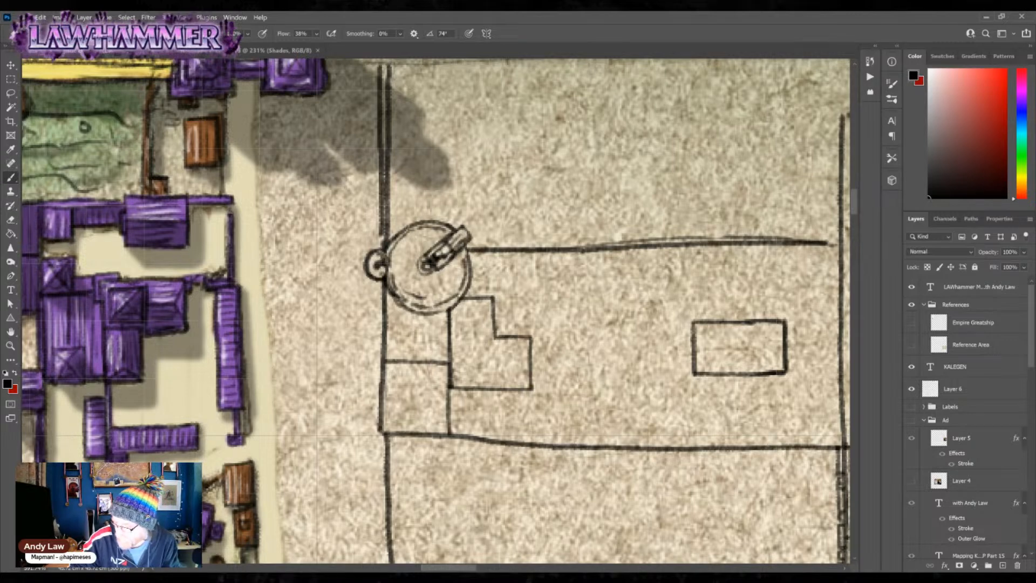
# - Draw two small semicircular turrets on the round tower's upper and lower-left rim, and shade the tower roof and its central detail
pyautogui.moveTo(408, 222)
pyautogui.mouseDown()
pyautogui.moveTo(412, 211)
pyautogui.moveTo(433, 220)
pyautogui.mouseUp()
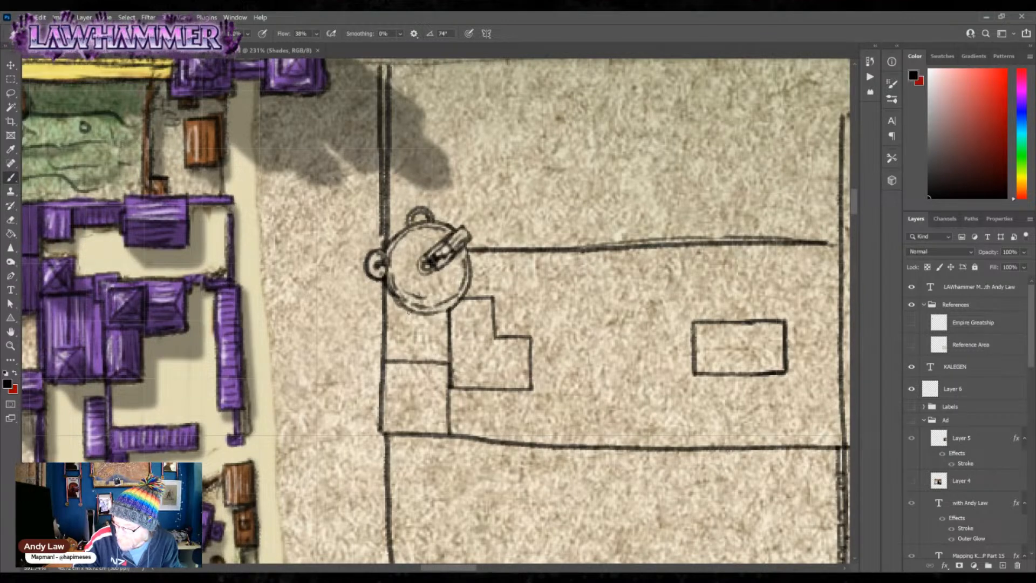
pyautogui.moveTo(393, 298)
pyautogui.mouseDown()
pyautogui.moveTo(392, 324)
pyautogui.moveTo(414, 326)
pyautogui.moveTo(420, 312)
pyautogui.moveTo(413, 324)
pyautogui.mouseUp()
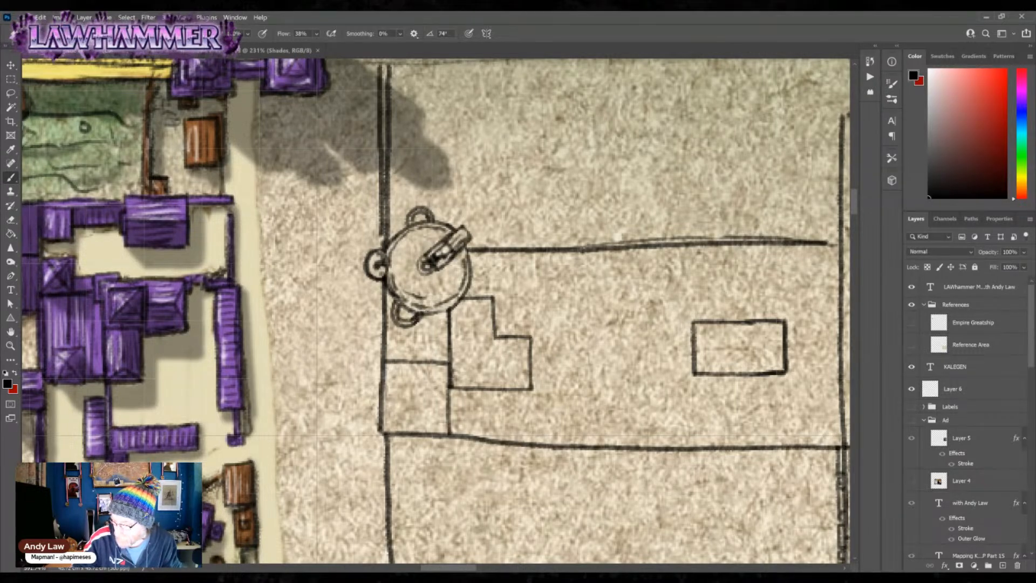
pyautogui.moveTo(393, 297)
pyautogui.mouseDown()
pyautogui.moveTo(419, 314)
pyautogui.moveTo(461, 297)
pyautogui.moveTo(468, 250)
pyautogui.moveTo(453, 263)
pyautogui.moveTo(464, 252)
pyautogui.moveTo(453, 227)
pyautogui.mouseUp()
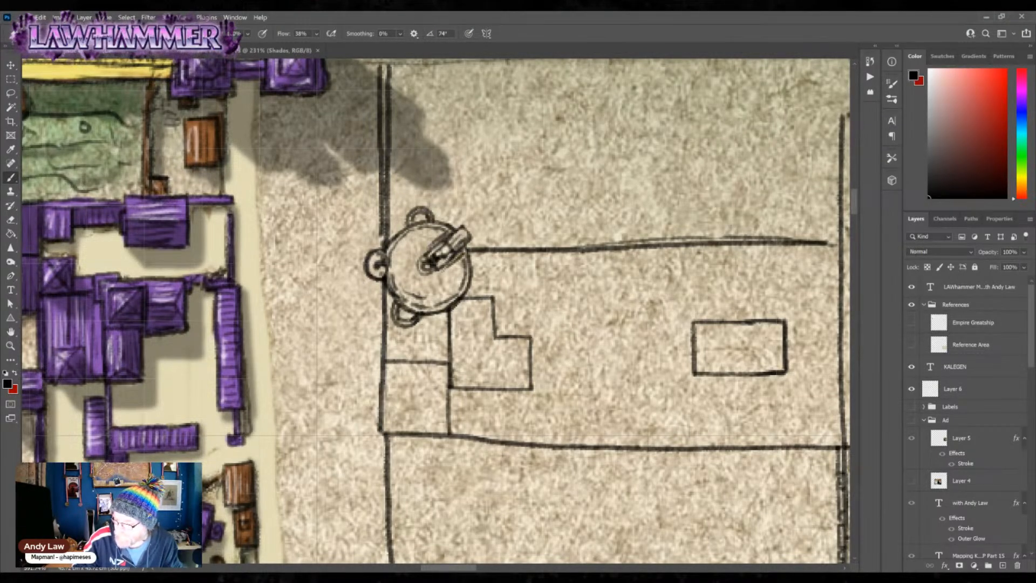
pyautogui.moveTo(434, 276)
pyautogui.mouseDown()
pyautogui.moveTo(447, 269)
pyautogui.moveTo(421, 257)
pyautogui.mouseUp()
# - Ink the roof of the small building directly below the round tower with a doubled outline and close vertical plank hatching
pyautogui.moveTo(433, 301)
pyautogui.mouseDown()
pyautogui.moveTo(447, 291)
pyautogui.moveTo(391, 302)
pyautogui.moveTo(390, 351)
pyautogui.mouseUp()
pyautogui.moveTo(443, 314)
pyautogui.mouseDown()
pyautogui.moveTo(442, 360)
pyautogui.moveTo(401, 357)
pyautogui.moveTo(445, 356)
pyautogui.mouseUp()
pyautogui.moveTo(389, 357); pyautogui.dragTo(446, 356)
pyautogui.moveTo(420, 314); pyautogui.dragTo(420, 354)
pyautogui.moveTo(425, 317)
pyautogui.mouseDown()
pyautogui.moveTo(426, 354)
pyautogui.moveTo(437, 356)
pyautogui.mouseUp()
pyautogui.moveTo(394, 326); pyautogui.dragTo(398, 356)
pyautogui.moveTo(403, 330); pyautogui.dragTo(411, 354)
pyautogui.moveTo(390, 296)
pyautogui.mouseDown()
pyautogui.moveTo(390, 356)
pyautogui.moveTo(437, 354)
pyautogui.mouseUp()
pyautogui.moveTo(443, 311)
pyautogui.mouseDown()
pyautogui.moveTo(444, 340)
pyautogui.moveTo(423, 356)
pyautogui.moveTo(435, 359)
pyautogui.moveTo(388, 357)
pyautogui.mouseUp()
pyautogui.moveTo(447, 312); pyautogui.dragTo(446, 363)
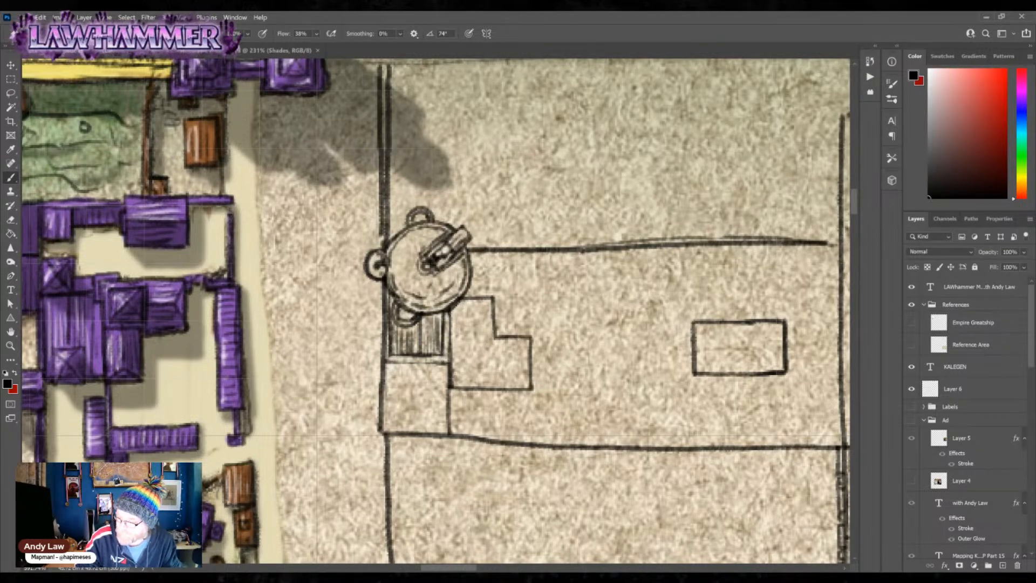
pyautogui.moveTo(389, 294); pyautogui.dragTo(388, 340)
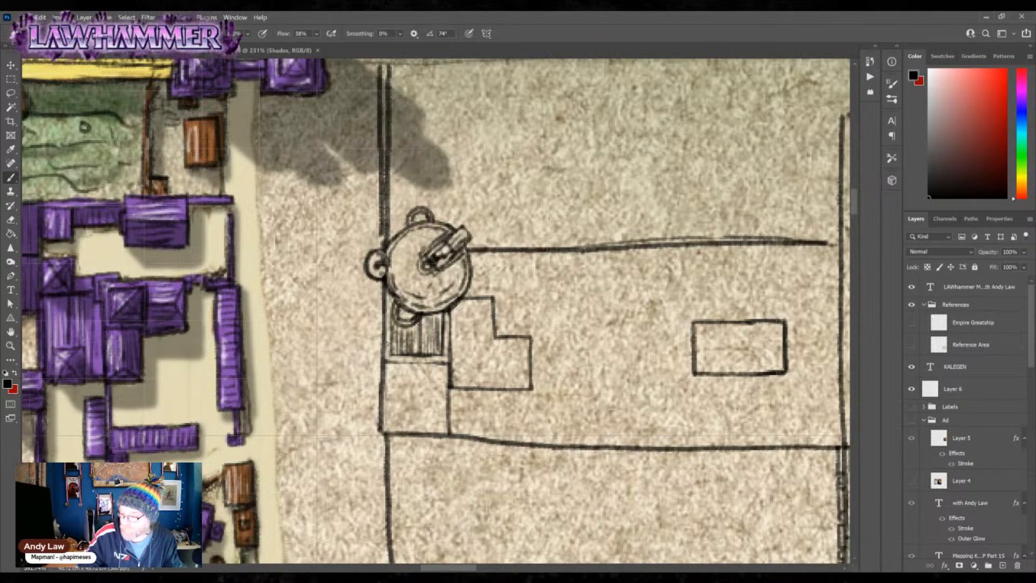
pyautogui.moveTo(392, 298)
pyautogui.mouseDown()
pyautogui.moveTo(395, 358)
pyautogui.moveTo(435, 356)
pyautogui.mouseUp()
pyautogui.moveTo(444, 310)
pyautogui.mouseDown()
pyautogui.moveTo(443, 351)
pyautogui.moveTo(419, 352)
pyautogui.moveTo(431, 351)
pyautogui.mouseUp()
pyautogui.moveTo(438, 317)
pyautogui.mouseDown()
pyautogui.moveTo(436, 354)
pyautogui.moveTo(396, 363)
pyautogui.moveTo(451, 361)
pyautogui.mouseUp()
pyautogui.moveTo(400, 360); pyautogui.dragTo(412, 362)
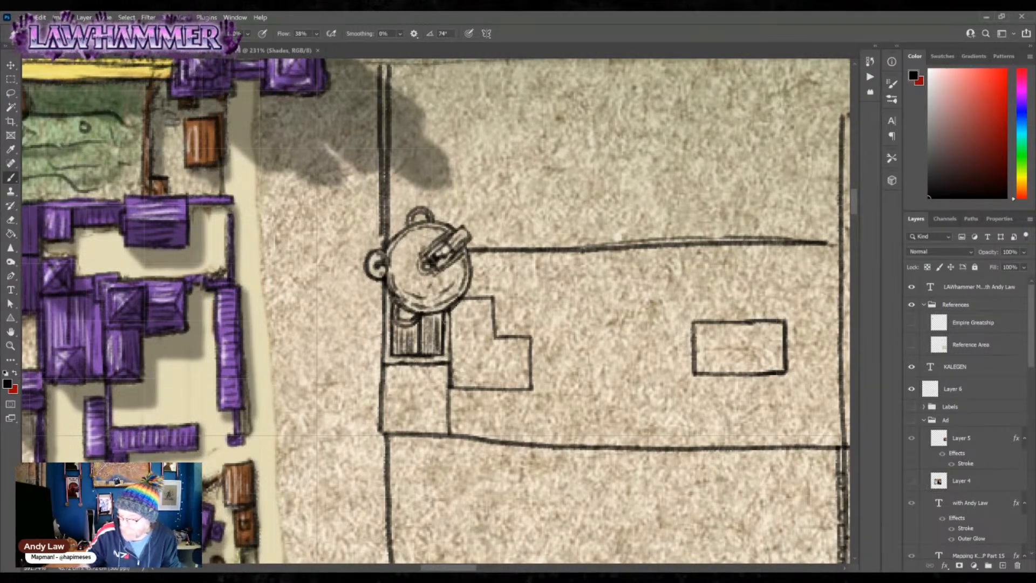
# - Add an inner outline to the square building at the wall corner and draw a ringed round turret on its lower-left corner
pyautogui.moveTo(389, 372); pyautogui.dragTo(388, 425)
pyautogui.moveTo(444, 366)
pyautogui.mouseDown()
pyautogui.moveTo(443, 425)
pyautogui.moveTo(389, 426)
pyautogui.moveTo(443, 427)
pyautogui.mouseUp()
pyautogui.moveTo(386, 371); pyautogui.dragTo(445, 367)
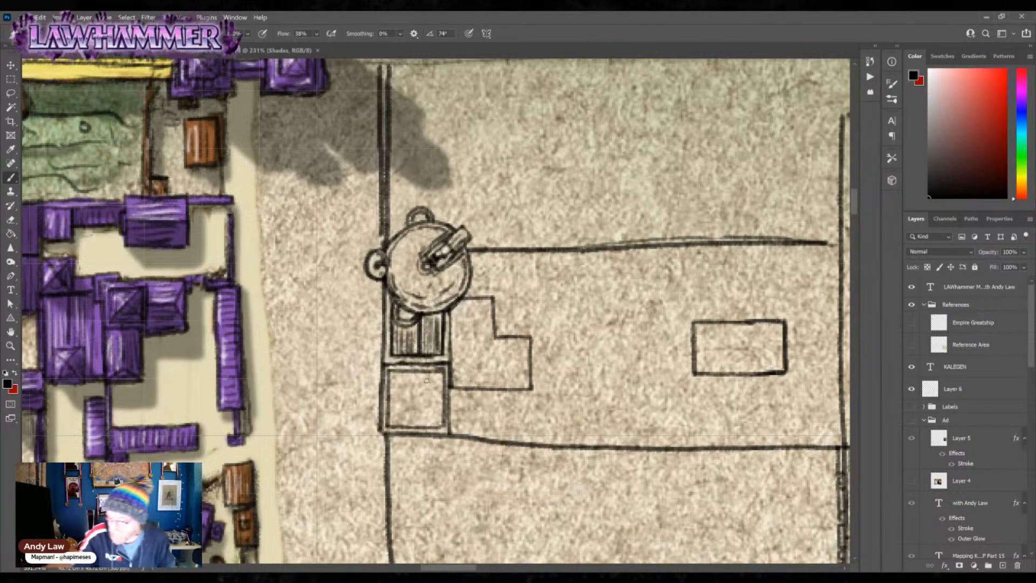
pyautogui.moveTo(394, 428)
pyautogui.mouseDown()
pyautogui.moveTo(403, 431)
pyautogui.moveTo(383, 414)
pyautogui.moveTo(381, 440)
pyautogui.moveTo(398, 429)
pyautogui.moveTo(383, 420)
pyautogui.moveTo(390, 435)
pyautogui.moveTo(392, 425)
pyautogui.mouseUp()
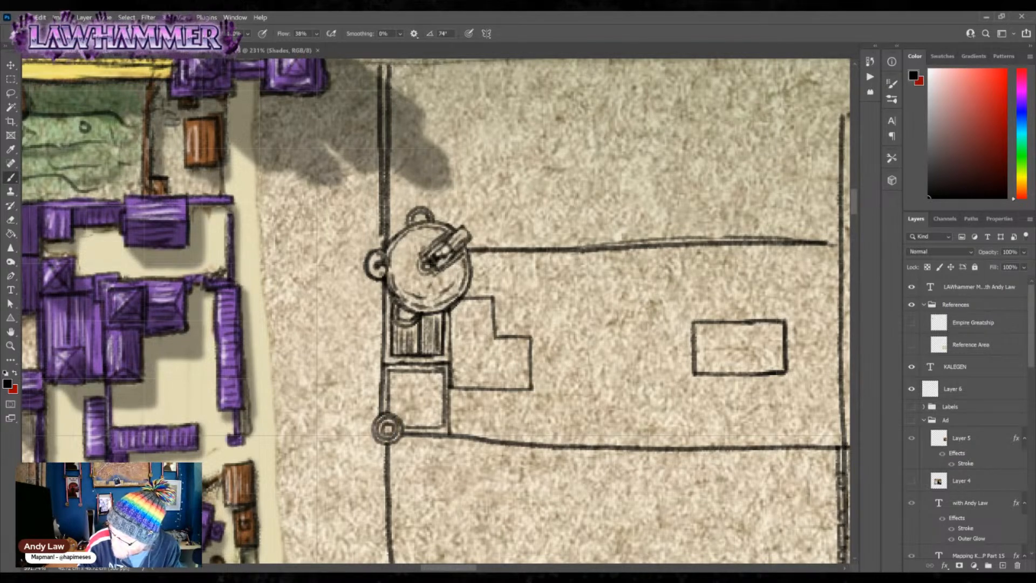
# - Hatch the square corner building's roof with vertical planks and a chimney, and add a small dark block to the round tower's upper-left rim
pyautogui.moveTo(415, 370); pyautogui.dragTo(421, 431)
pyautogui.moveTo(414, 371)
pyautogui.mouseDown()
pyautogui.moveTo(414, 429)
pyautogui.moveTo(394, 401)
pyautogui.moveTo(394, 420)
pyautogui.moveTo(438, 416)
pyautogui.moveTo(439, 429)
pyautogui.moveTo(434, 378)
pyautogui.moveTo(431, 424)
pyautogui.moveTo(398, 419)
pyautogui.mouseUp()
pyautogui.moveTo(402, 374)
pyautogui.mouseDown()
pyautogui.moveTo(405, 424)
pyautogui.moveTo(439, 426)
pyautogui.mouseUp()
pyautogui.moveTo(439, 414); pyautogui.dragTo(438, 425)
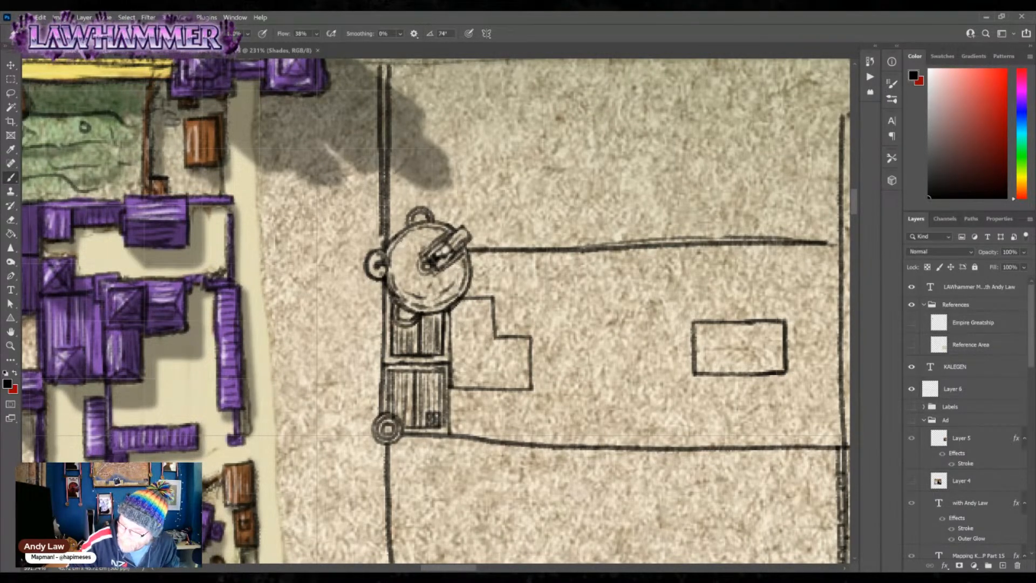
pyautogui.moveTo(392, 231)
pyautogui.mouseDown()
pyautogui.moveTo(400, 218)
pyautogui.moveTo(407, 228)
pyautogui.moveTo(385, 241)
pyautogui.moveTo(402, 219)
pyautogui.mouseUp()
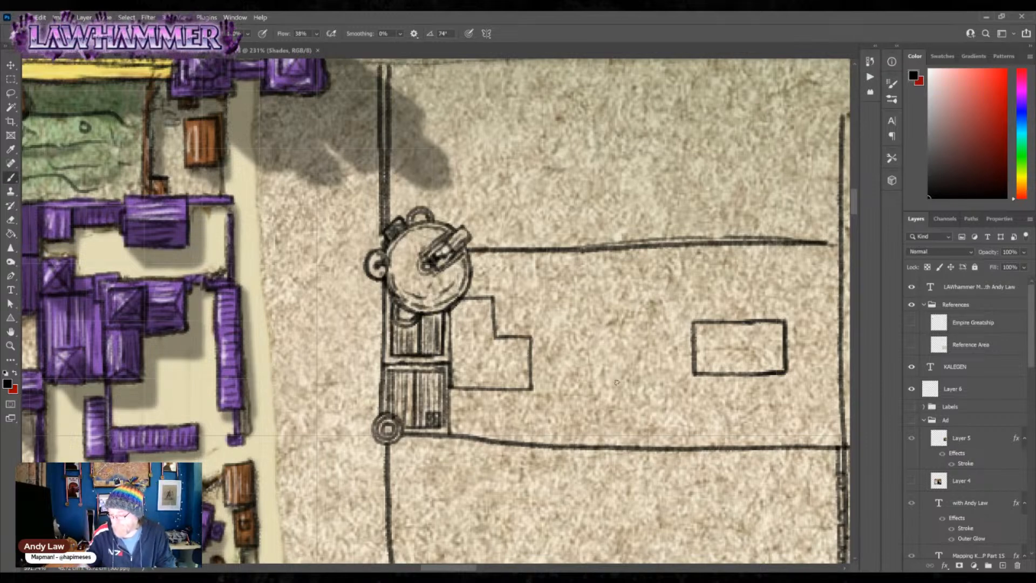
# - Replace the wall stretch beside the square corner building with a rectangular building below the stepped outline, doubling its edges
pyautogui.moveTo(453, 436); pyautogui.dragTo(493, 432)
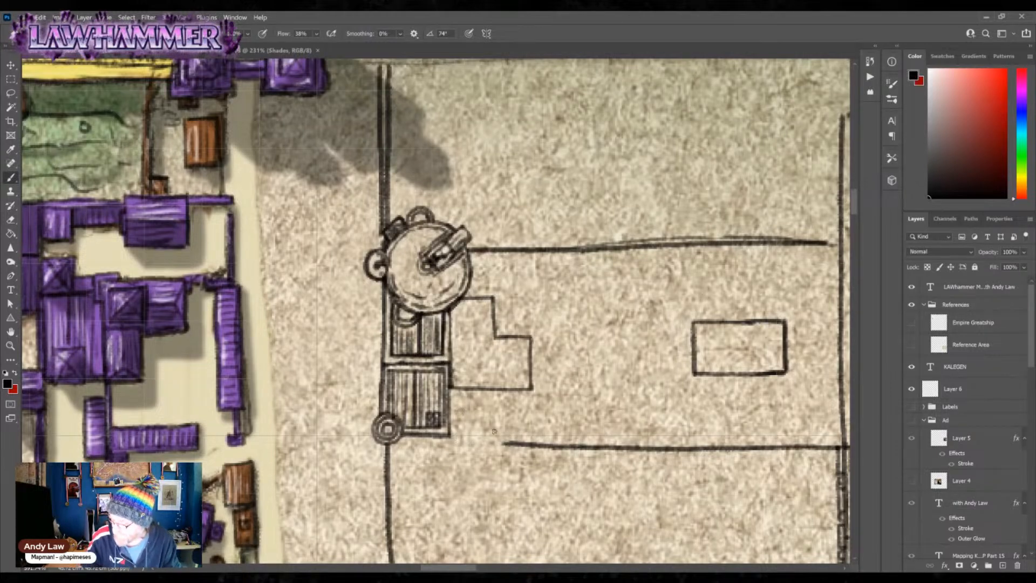
pyautogui.moveTo(450, 388)
pyautogui.mouseDown()
pyautogui.moveTo(460, 450)
pyautogui.moveTo(449, 446)
pyautogui.moveTo(499, 447)
pyautogui.mouseUp()
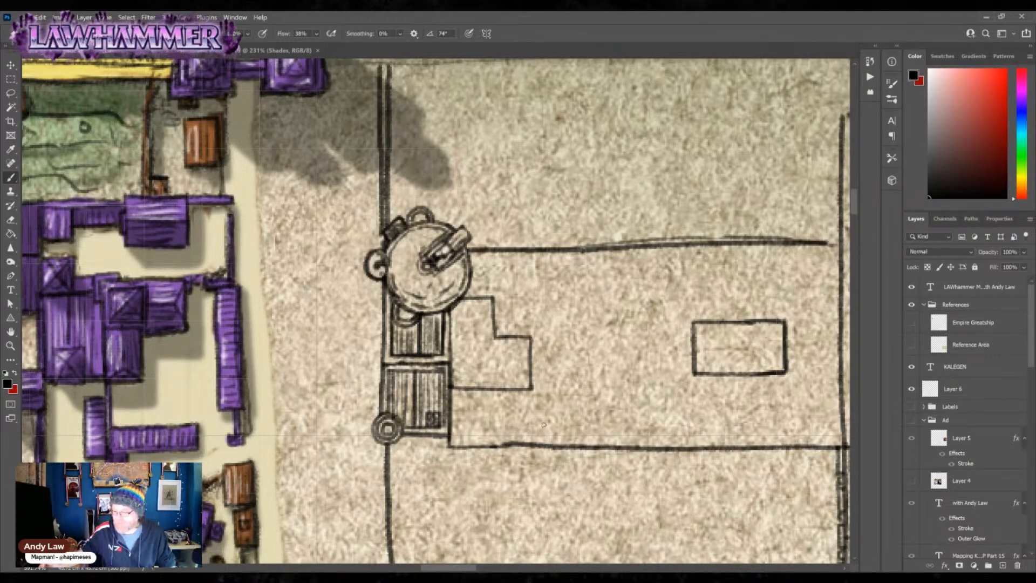
pyautogui.moveTo(536, 387); pyautogui.dragTo(546, 447)
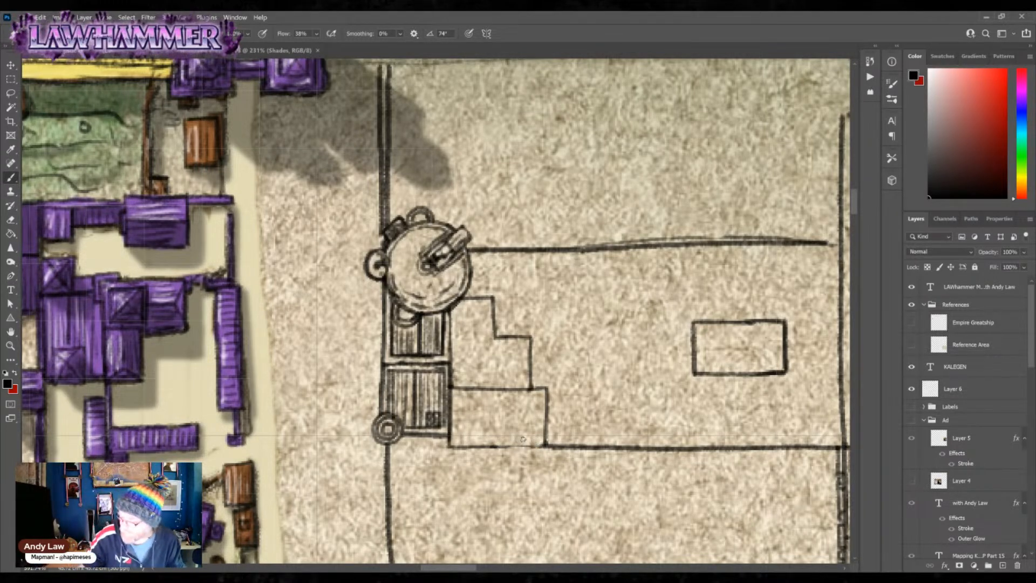
pyautogui.moveTo(542, 389); pyautogui.dragTo(541, 446)
pyautogui.moveTo(455, 386)
pyautogui.mouseDown()
pyautogui.moveTo(455, 446)
pyautogui.moveTo(529, 448)
pyautogui.mouseUp()
pyautogui.hotkey('ctrl', 's')
pyautogui.moveTo(456, 444); pyautogui.dragTo(540, 443)
pyautogui.moveTo(457, 394); pyautogui.dragTo(551, 400)
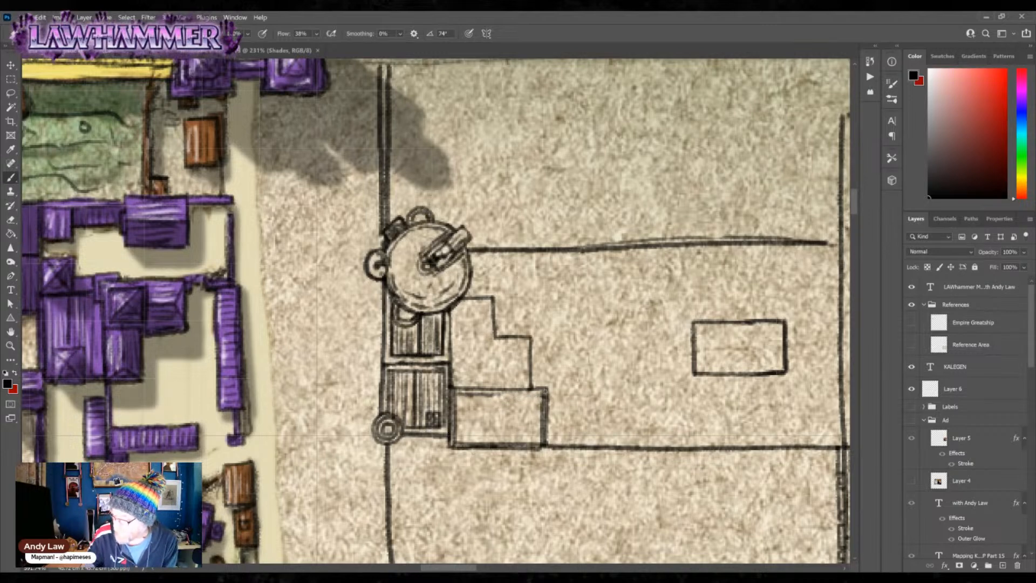
pyautogui.moveTo(494, 395); pyautogui.dragTo(542, 393)
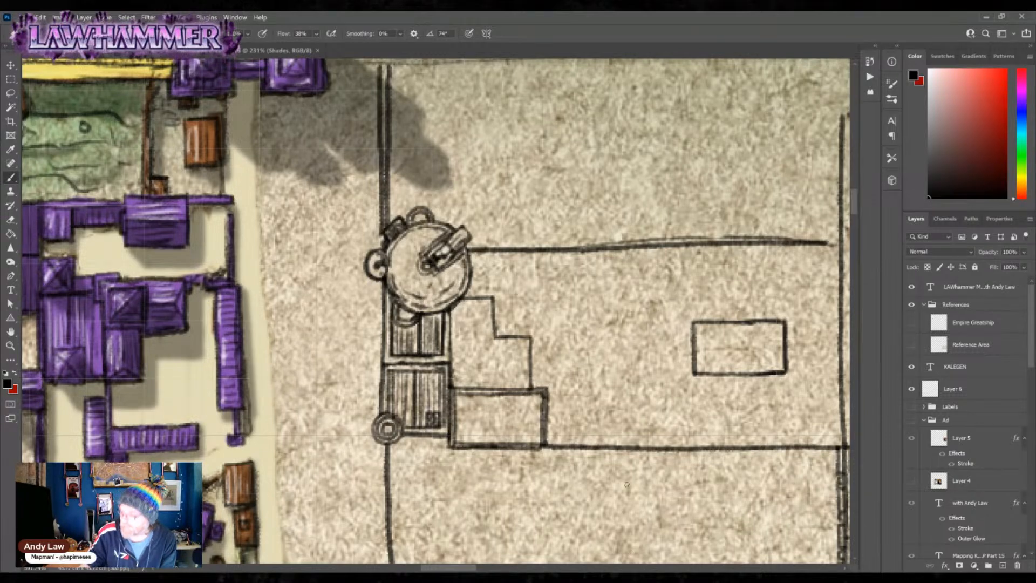
# - Fill the new rectangular building's roof with horizontal plank lines and a ridge, and add three small square chimneys
pyautogui.moveTo(462, 421)
pyautogui.mouseDown()
pyautogui.moveTo(468, 436)
pyautogui.moveTo(479, 423)
pyautogui.moveTo(468, 415)
pyautogui.moveTo(537, 416)
pyautogui.moveTo(515, 397)
pyautogui.moveTo(517, 410)
pyautogui.moveTo(462, 408)
pyautogui.moveTo(513, 402)
pyautogui.mouseUp()
pyautogui.moveTo(475, 439); pyautogui.dragTo(539, 431)
pyautogui.moveTo(482, 430); pyautogui.dragTo(537, 423)
pyautogui.moveTo(489, 421); pyautogui.dragTo(536, 419)
pyautogui.moveTo(468, 424); pyautogui.dragTo(469, 429)
pyautogui.moveTo(523, 402); pyautogui.dragTo(526, 406)
pyautogui.moveTo(461, 401); pyautogui.dragTo(465, 402)
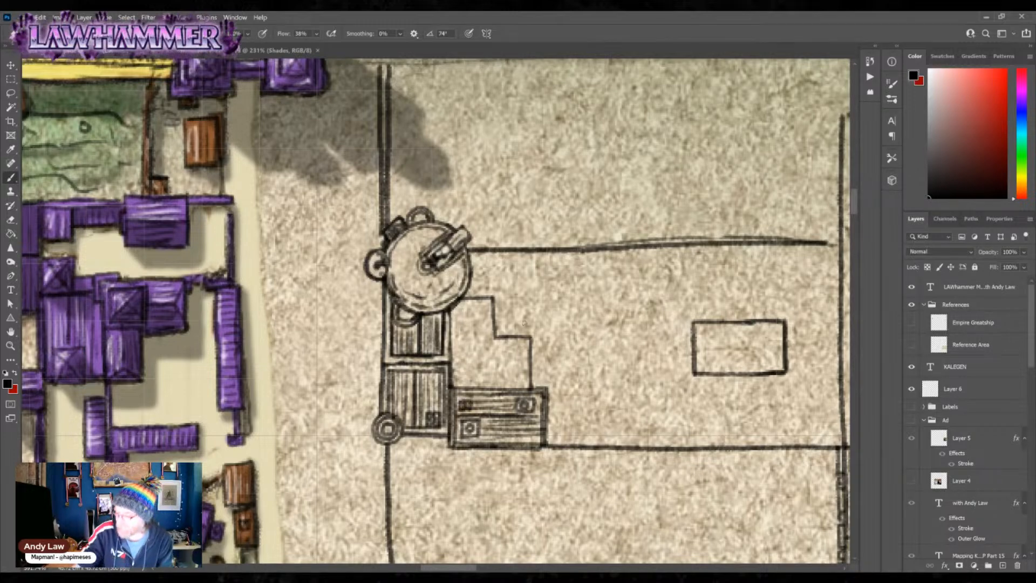
# - Outline a small upright rectangular building in the open yard between the stepped outline and the larger rectangle
pyautogui.moveTo(452, 386); pyautogui.dragTo(497, 338)
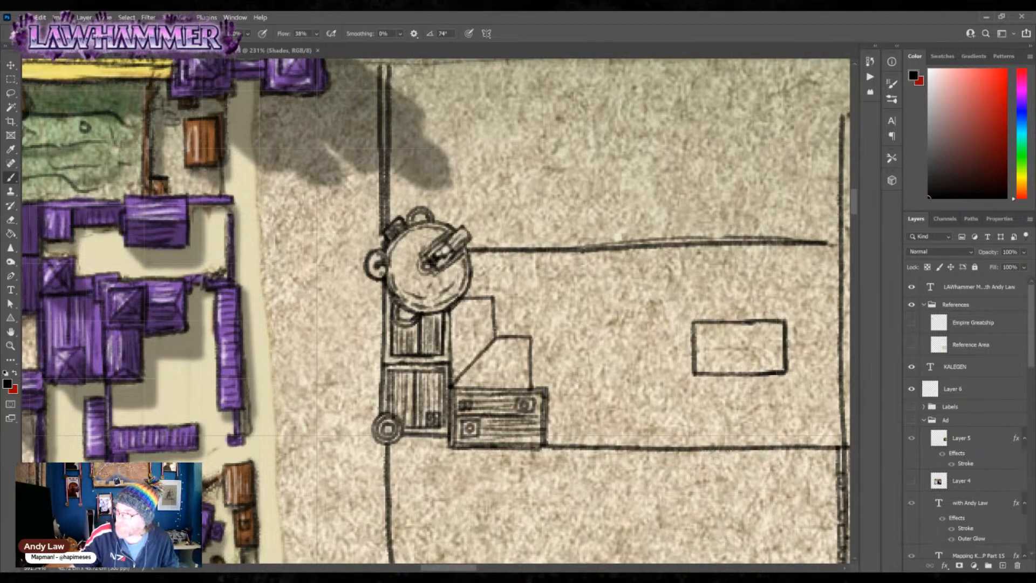
pyautogui.moveTo(484, 351)
pyautogui.mouseDown()
pyautogui.moveTo(456, 379)
pyautogui.moveTo(488, 338)
pyautogui.mouseUp()
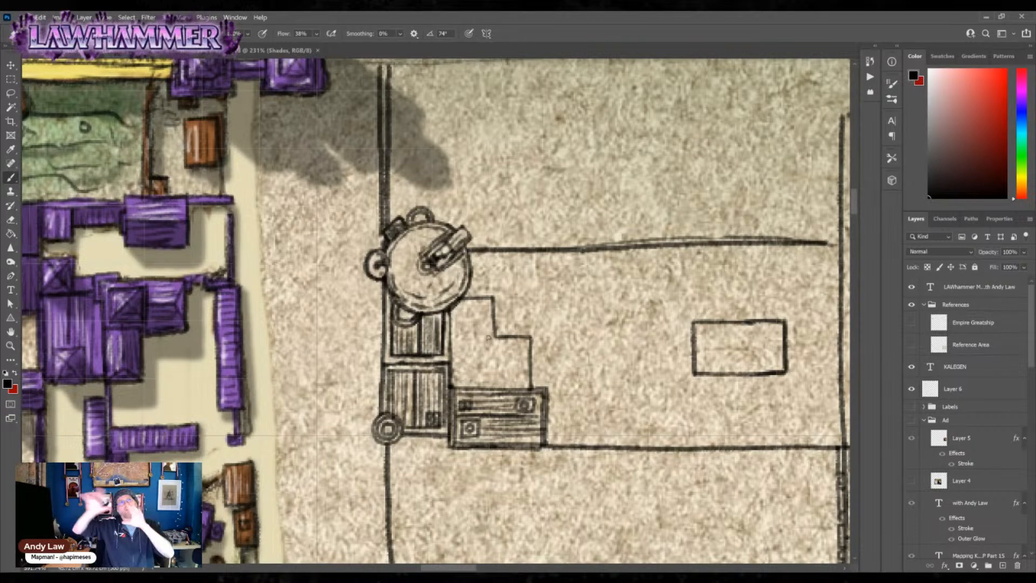
pyautogui.moveTo(587, 282); pyautogui.dragTo(587, 316)
pyautogui.moveTo(587, 283)
pyautogui.mouseDown()
pyautogui.moveTo(613, 284)
pyautogui.moveTo(612, 312)
pyautogui.moveTo(588, 314)
pyautogui.moveTo(613, 315)
pyautogui.mouseUp()
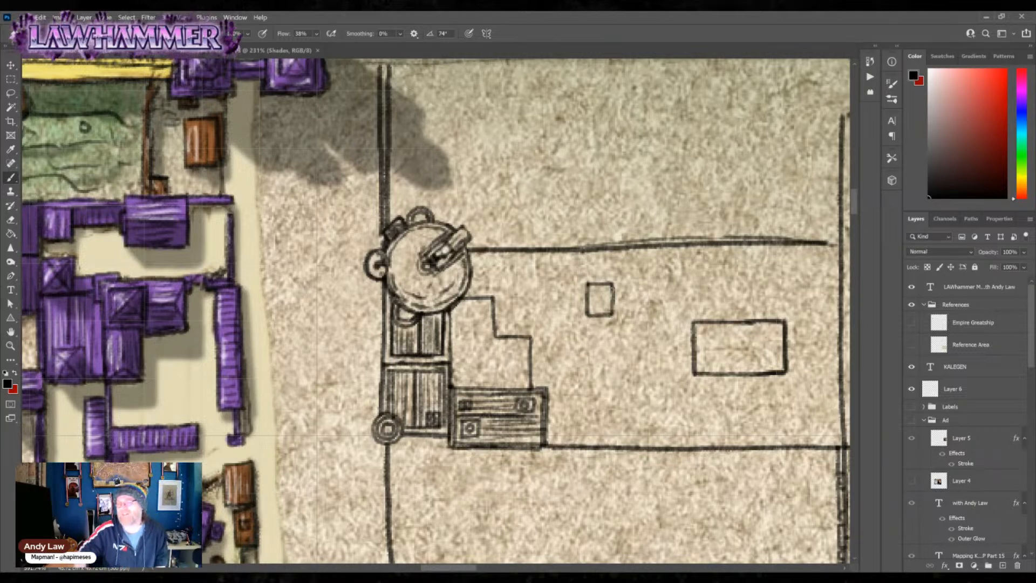
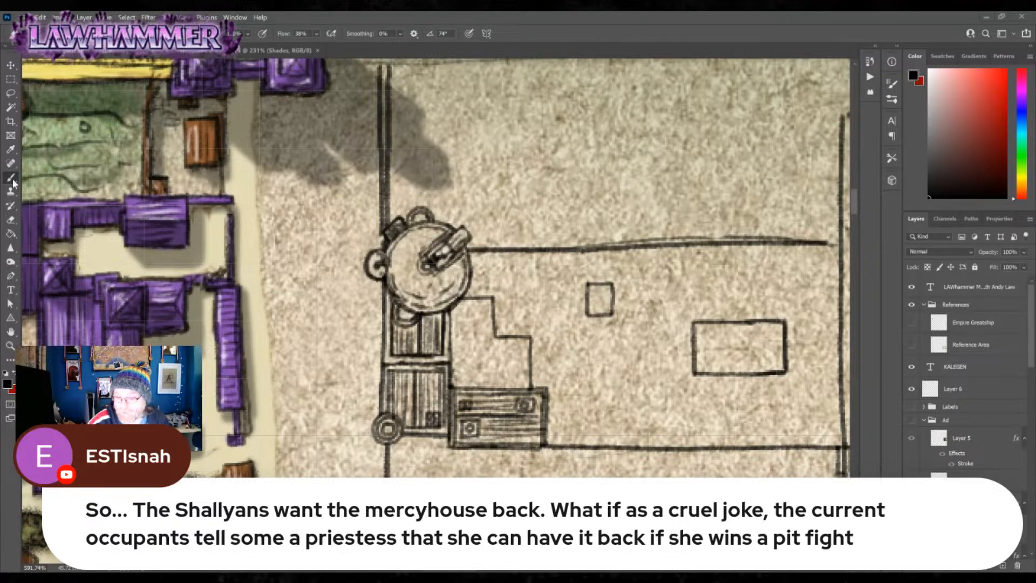
# - Extend the stepped outline into an L-shaped building beside the round tower, with roof ridges, a diagonal corner seam and small chimneys
pyautogui.moveTo(547, 249)
pyautogui.mouseDown()
pyautogui.moveTo(546, 337)
pyautogui.moveTo(530, 338)
pyautogui.mouseUp()
pyautogui.moveTo(494, 297)
pyautogui.mouseDown()
pyautogui.moveTo(544, 254)
pyautogui.moveTo(523, 284)
pyautogui.moveTo(523, 336)
pyautogui.mouseUp()
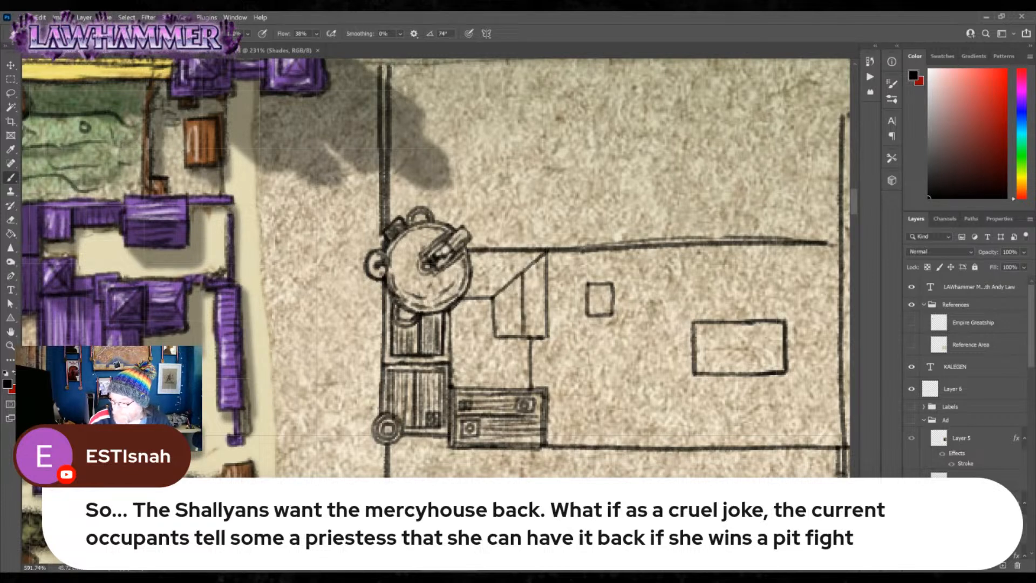
pyautogui.moveTo(469, 273); pyautogui.dragTo(522, 273)
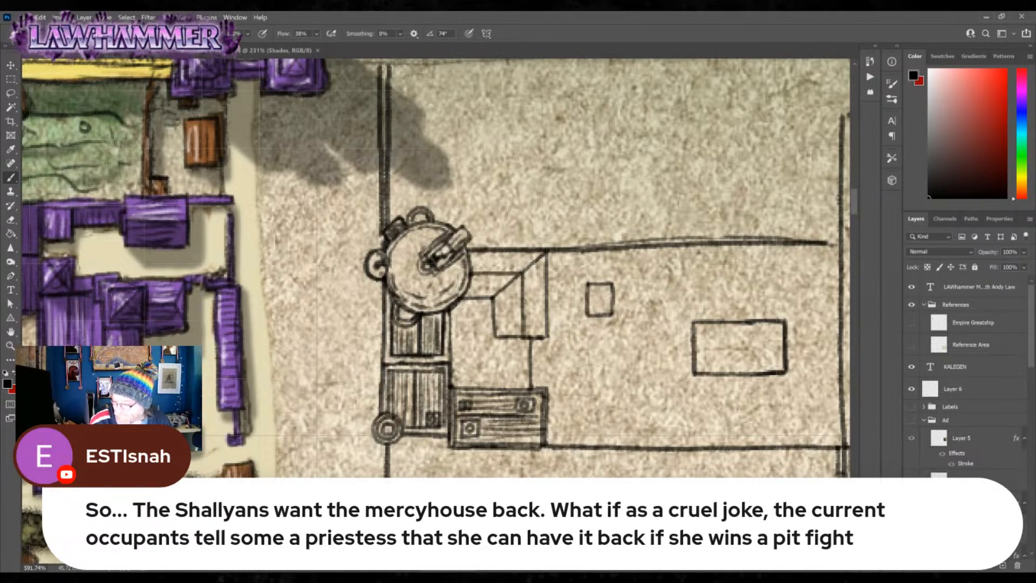
pyautogui.moveTo(495, 321)
pyautogui.mouseDown()
pyautogui.moveTo(509, 321)
pyautogui.moveTo(511, 336)
pyautogui.moveTo(504, 326)
pyautogui.mouseUp()
pyautogui.moveTo(537, 266); pyautogui.dragTo(539, 282)
pyautogui.moveTo(546, 318)
pyautogui.mouseDown()
pyautogui.moveTo(536, 318)
pyautogui.moveTo(542, 327)
pyautogui.mouseUp()
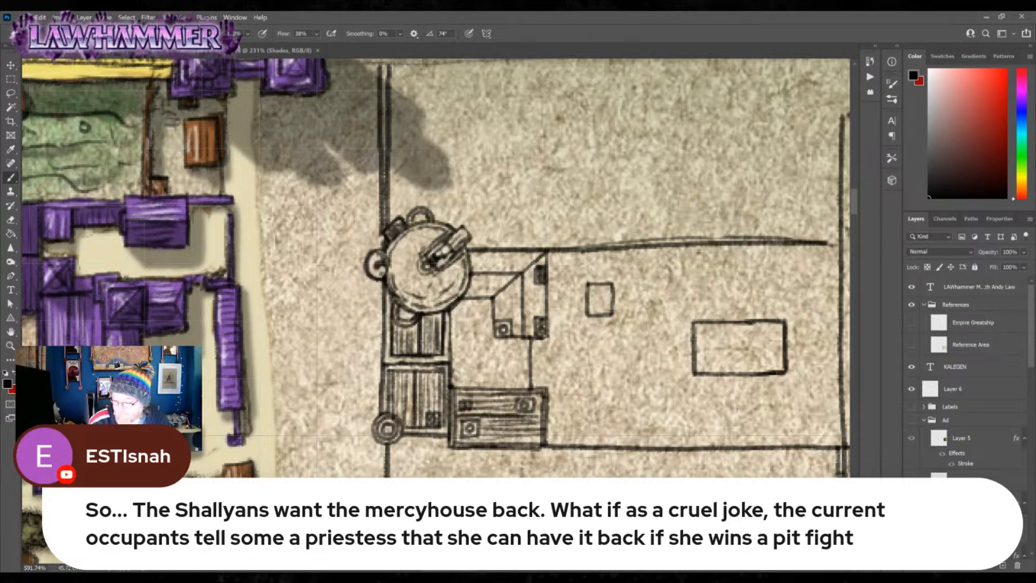
pyautogui.moveTo(481, 292)
pyautogui.mouseDown()
pyautogui.moveTo(494, 286)
pyautogui.moveTo(485, 296)
pyautogui.mouseUp()
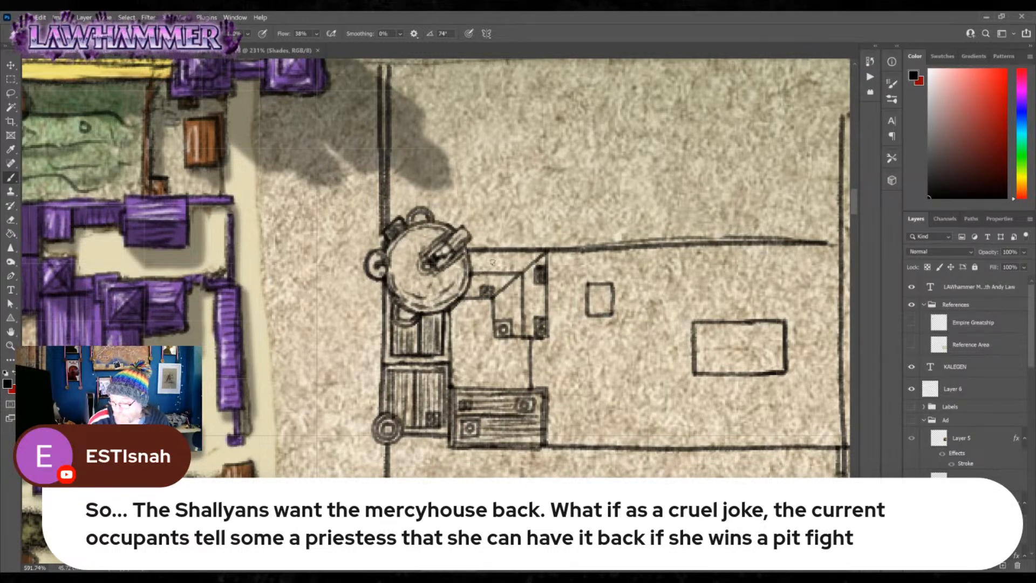
# - Hatch both wings of the L-shaped building's roof with plank lines running parallel to their ridges
pyautogui.moveTo(490, 250)
pyautogui.mouseDown()
pyautogui.moveTo(506, 242)
pyautogui.moveTo(494, 246)
pyautogui.moveTo(526, 261)
pyautogui.mouseUp()
pyautogui.moveTo(473, 257); pyautogui.dragTo(532, 256)
pyautogui.moveTo(501, 296)
pyautogui.mouseDown()
pyautogui.moveTo(502, 320)
pyautogui.moveTo(518, 334)
pyautogui.mouseUp()
pyautogui.moveTo(467, 294)
pyautogui.mouseDown()
pyautogui.moveTo(527, 278)
pyautogui.moveTo(528, 331)
pyautogui.mouseUp()
pyautogui.moveTo(531, 274); pyautogui.dragTo(536, 326)
pyautogui.moveTo(541, 284)
pyautogui.mouseDown()
pyautogui.moveTo(541, 317)
pyautogui.moveTo(545, 306)
pyautogui.mouseUp()
# - Redraw the wall beyond the L-shaped building with a stepped offset, and add small projections along the building's upper edge
pyautogui.moveTo(555, 246)
pyautogui.mouseDown()
pyautogui.moveTo(572, 249)
pyautogui.moveTo(571, 264)
pyautogui.moveTo(575, 247)
pyautogui.moveTo(573, 264)
pyautogui.moveTo(552, 255)
pyautogui.mouseUp()
pyautogui.rightClick(552, 253)
pyautogui.moveTo(470, 248); pyautogui.dragTo(532, 245)
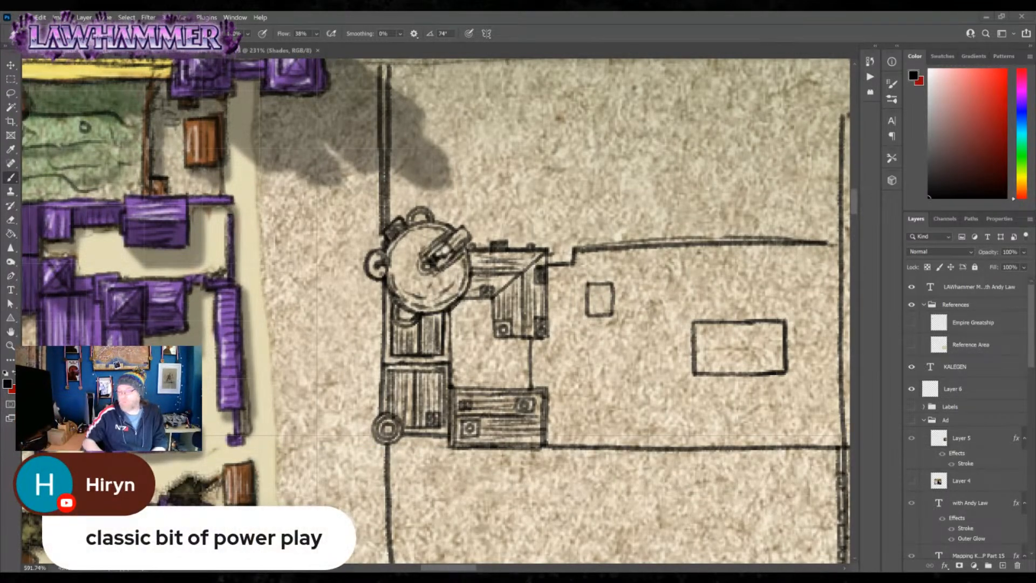
# - Draw a staircase with horizontal treads at the large rectangular building's lower wall, with curved semicircular steps spreading outside it
pyautogui.moveTo(695, 396); pyautogui.dragTo(384, 311)
pyautogui.moveTo(842, 390); pyautogui.dragTo(585, 392)
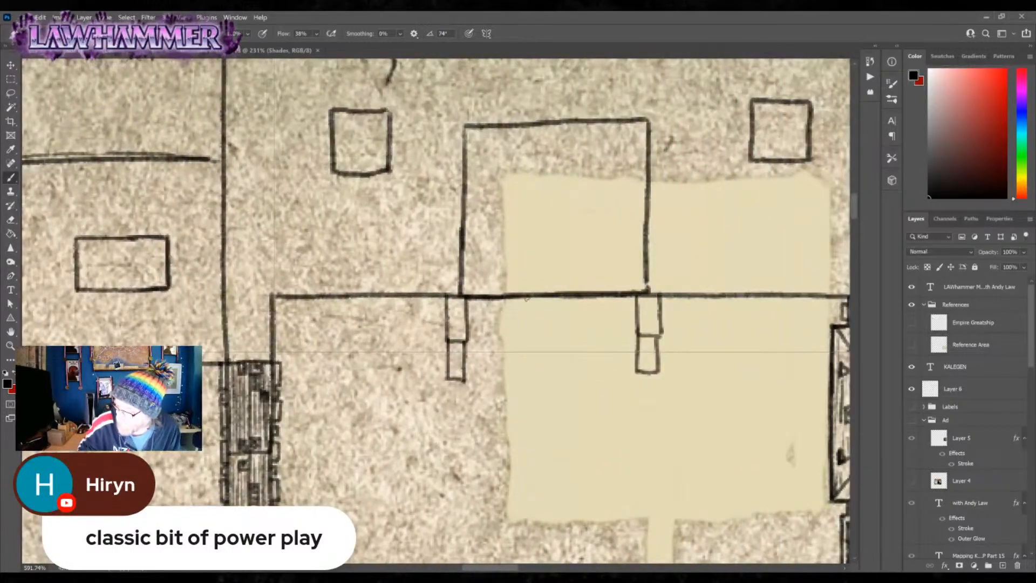
pyautogui.moveTo(532, 285); pyautogui.dragTo(584, 293)
pyautogui.rightClick(527, 271)
pyautogui.moveTo(526, 250); pyautogui.dragTo(526, 295)
pyautogui.moveTo(581, 249); pyautogui.dragTo(581, 295)
pyautogui.moveTo(526, 249)
pyautogui.mouseDown()
pyautogui.moveTo(579, 248)
pyautogui.moveTo(533, 256)
pyautogui.moveTo(580, 255)
pyautogui.moveTo(571, 260)
pyautogui.moveTo(583, 272)
pyautogui.mouseUp()
pyautogui.moveTo(528, 277)
pyautogui.mouseDown()
pyautogui.moveTo(565, 289)
pyautogui.moveTo(545, 295)
pyautogui.moveTo(585, 294)
pyautogui.mouseUp()
pyautogui.moveTo(521, 296)
pyautogui.mouseDown()
pyautogui.moveTo(582, 294)
pyautogui.moveTo(529, 306)
pyautogui.moveTo(569, 308)
pyautogui.moveTo(505, 301)
pyautogui.moveTo(534, 314)
pyautogui.moveTo(578, 308)
pyautogui.moveTo(521, 315)
pyautogui.moveTo(552, 322)
pyautogui.moveTo(608, 294)
pyautogui.mouseUp()
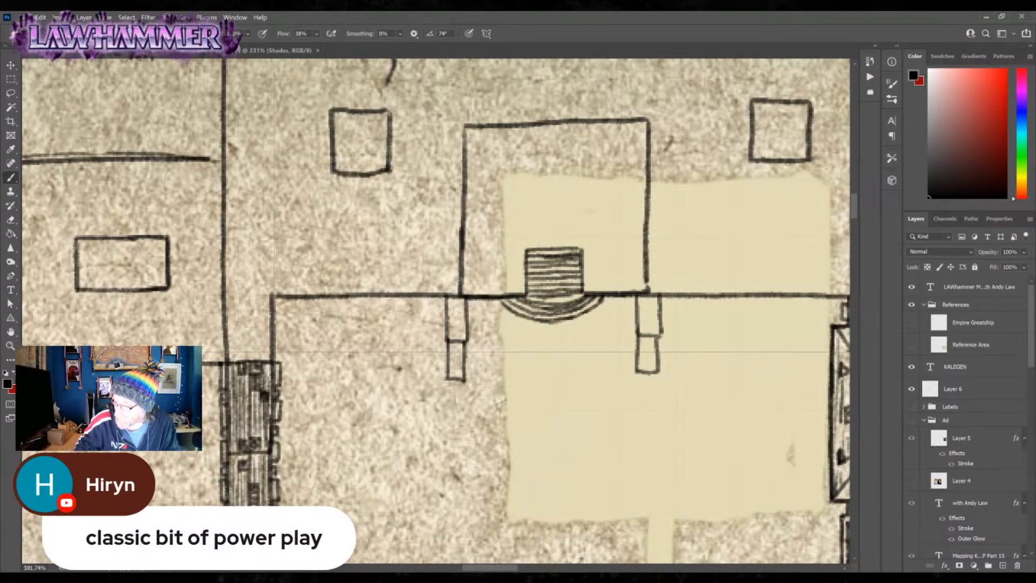
pyautogui.moveTo(530, 295)
pyautogui.mouseDown()
pyautogui.moveTo(582, 292)
pyautogui.moveTo(543, 296)
pyautogui.moveTo(550, 290)
pyautogui.mouseUp()
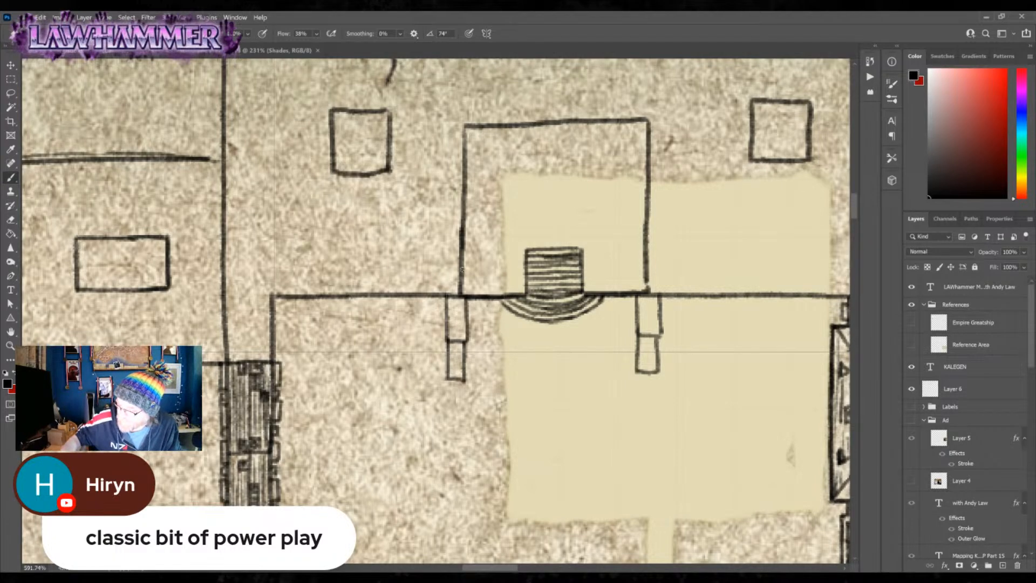
# - Add a small hatched block at the large building's lower-left corner and thin the building's right-hand wall line
pyautogui.moveTo(477, 292)
pyautogui.mouseDown()
pyautogui.moveTo(469, 298)
pyautogui.moveTo(464, 286)
pyautogui.moveTo(487, 289)
pyautogui.moveTo(466, 302)
pyautogui.mouseUp()
pyautogui.moveTo(462, 286); pyautogui.dragTo(485, 283)
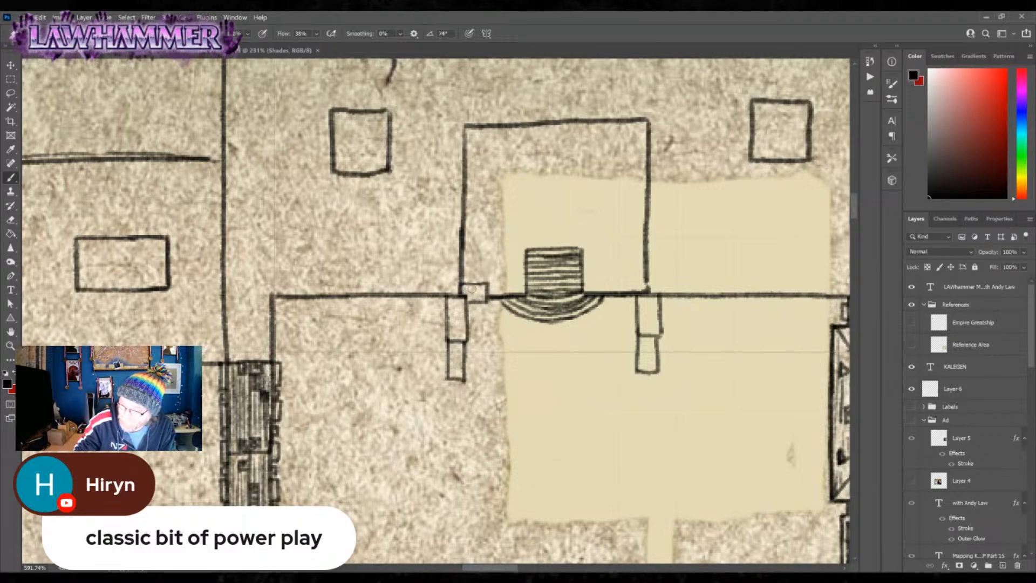
pyautogui.moveTo(464, 293)
pyautogui.mouseDown()
pyautogui.moveTo(484, 288)
pyautogui.moveTo(485, 299)
pyautogui.mouseUp()
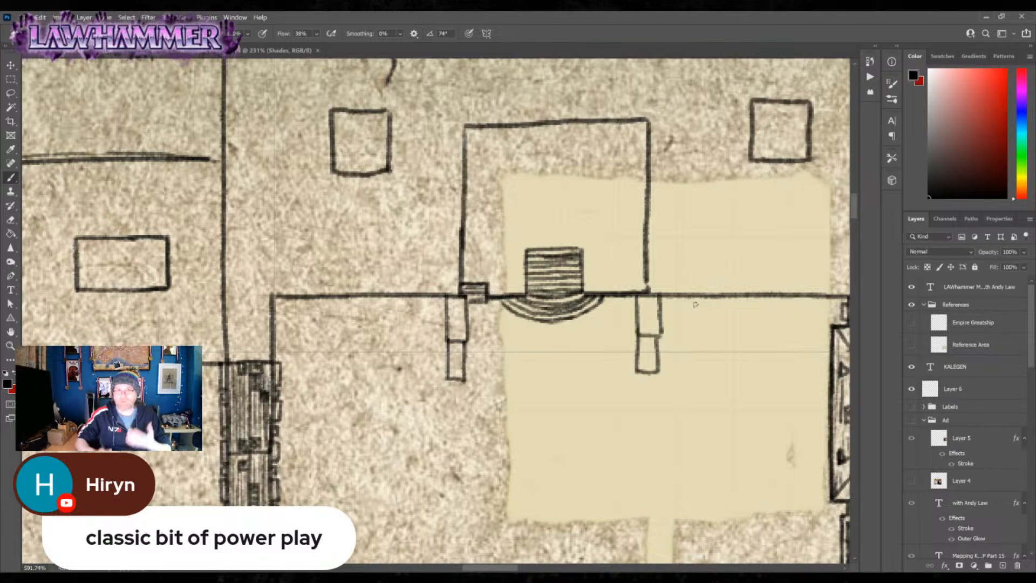
pyautogui.moveTo(641, 215); pyautogui.dragTo(643, 281)
pyautogui.moveTo(641, 186); pyautogui.dragTo(641, 220)
pyautogui.moveTo(470, 150); pyautogui.dragTo(469, 211)
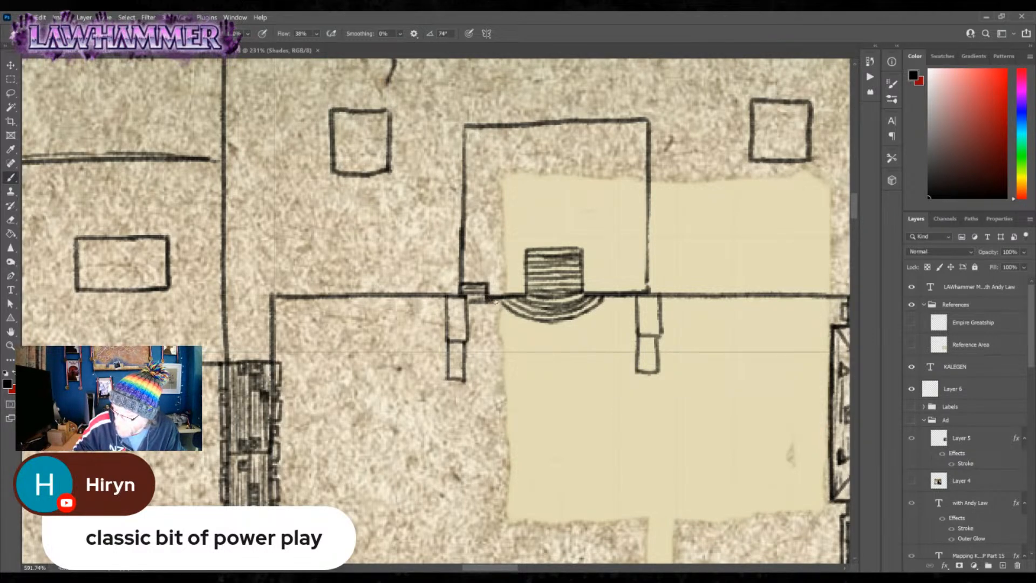
# - Hatch the two narrow blocks projecting below the large building and add small dark buttresses along their sides
pyautogui.moveTo(495, 292)
pyautogui.mouseDown()
pyautogui.moveTo(500, 282)
pyautogui.moveTo(502, 301)
pyautogui.moveTo(490, 286)
pyautogui.moveTo(455, 330)
pyautogui.moveTo(461, 302)
pyautogui.moveTo(452, 378)
pyautogui.mouseUp()
pyautogui.moveTo(442, 341); pyautogui.dragTo(444, 356)
pyautogui.moveTo(439, 309)
pyautogui.mouseDown()
pyautogui.moveTo(439, 325)
pyautogui.moveTo(443, 315)
pyautogui.moveTo(471, 330)
pyautogui.moveTo(469, 377)
pyautogui.mouseUp()
pyautogui.moveTo(646, 334)
pyautogui.mouseDown()
pyautogui.moveTo(652, 373)
pyautogui.moveTo(640, 376)
pyautogui.mouseUp()
pyautogui.moveTo(654, 342); pyautogui.dragTo(644, 344)
pyautogui.moveTo(648, 294); pyautogui.dragTo(652, 338)
pyautogui.moveTo(655, 298)
pyautogui.mouseDown()
pyautogui.moveTo(655, 333)
pyautogui.moveTo(641, 297)
pyautogui.moveTo(634, 332)
pyautogui.moveTo(664, 332)
pyautogui.moveTo(663, 312)
pyautogui.moveTo(632, 315)
pyautogui.mouseUp()
pyautogui.moveTo(631, 353)
pyautogui.mouseDown()
pyautogui.moveTo(633, 367)
pyautogui.moveTo(662, 351)
pyautogui.mouseUp()
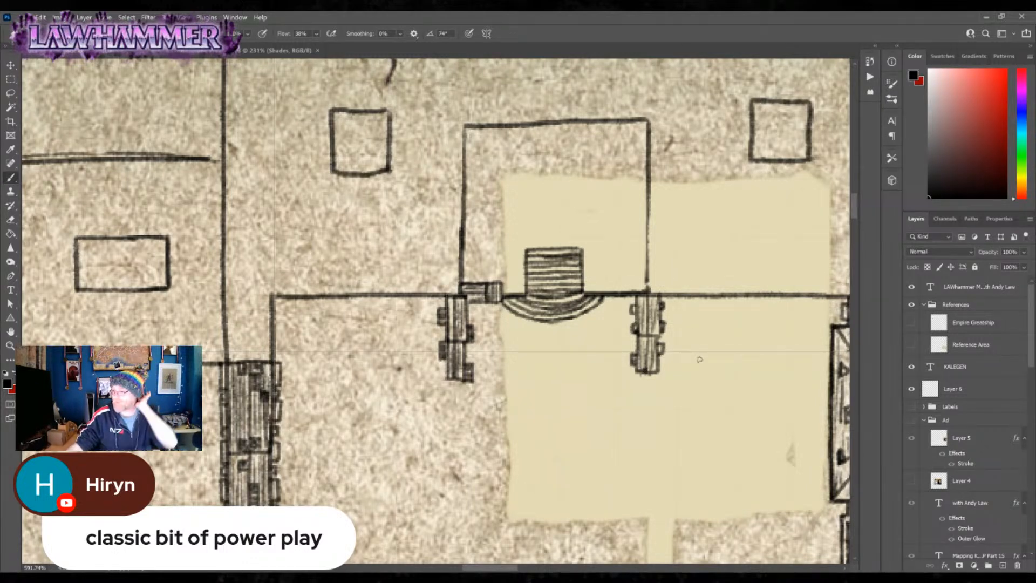
# - Draw a double line across the large building above the staircase and place evenly spaced dark posts along it
pyautogui.moveTo(462, 236); pyautogui.dragTo(648, 233)
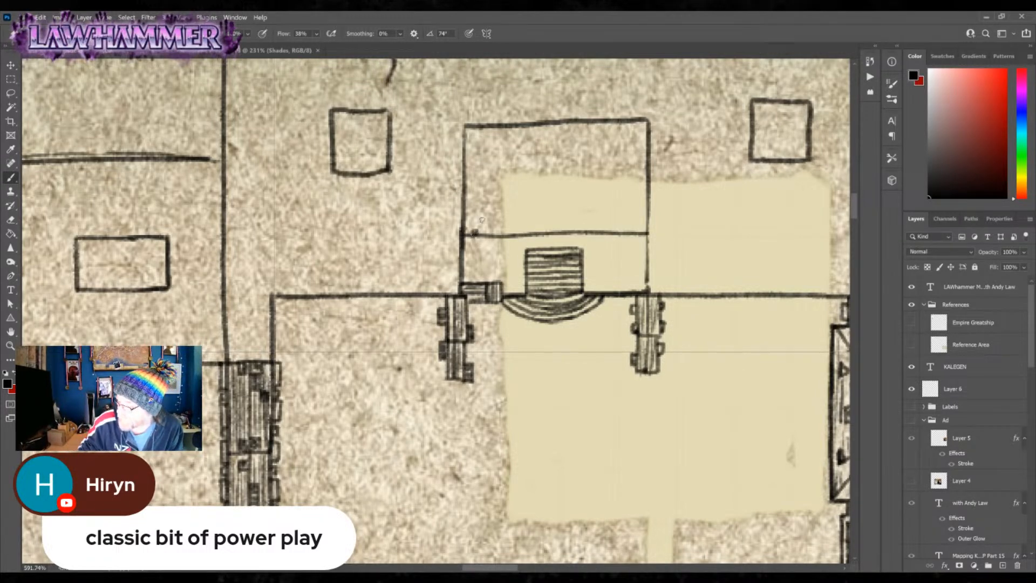
pyautogui.moveTo(467, 228); pyautogui.dragTo(649, 227)
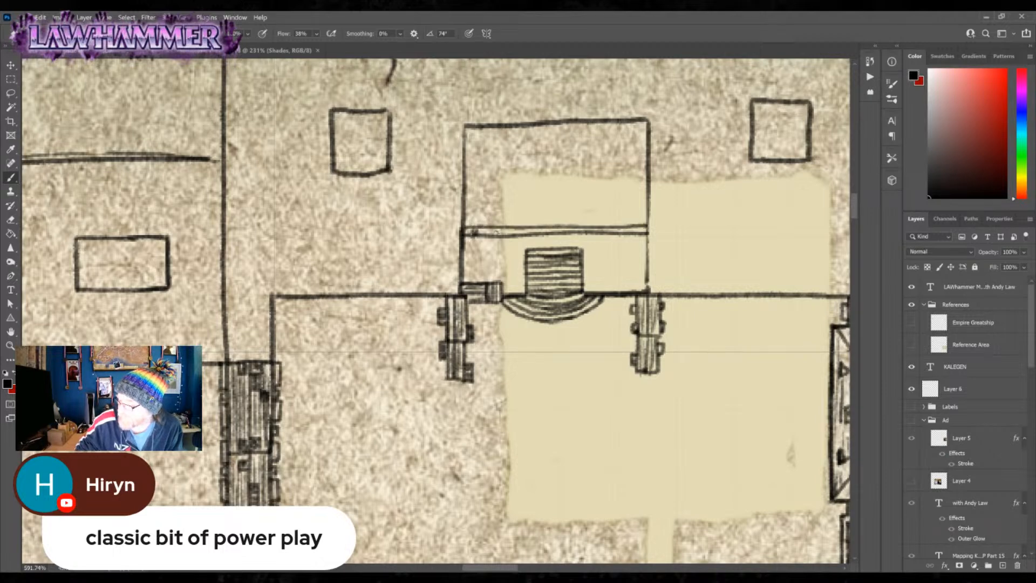
pyautogui.click(514, 231)
pyautogui.click(534, 231)
pyautogui.click(556, 231)
pyautogui.click(575, 231)
pyautogui.click(597, 231)
pyautogui.click(618, 232)
pyautogui.click(635, 232)
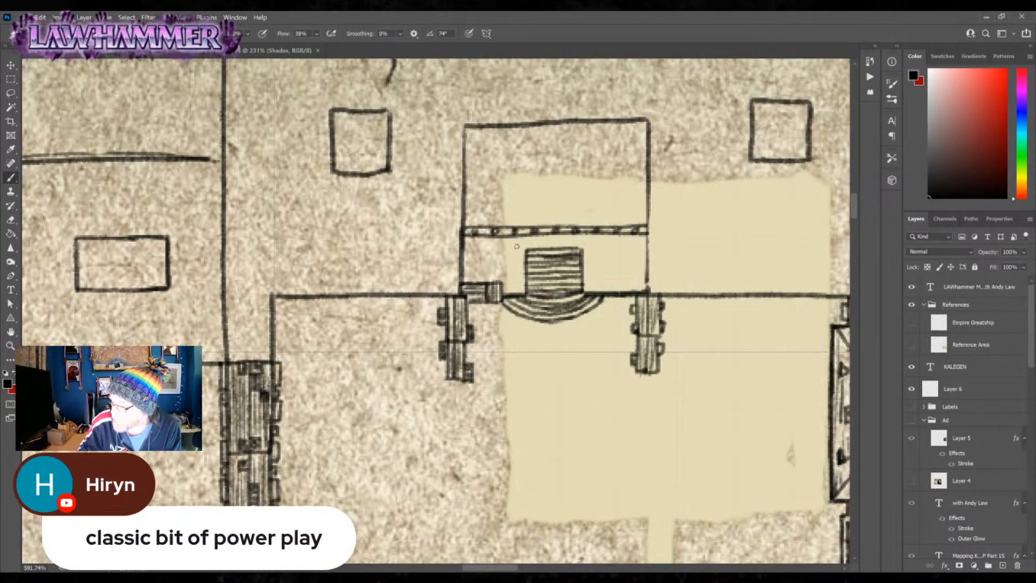
# - Draw a horizontal line across the large building from wall to wall, level with the top of the staircase
pyautogui.moveTo(526, 250); pyautogui.dragTo(463, 250)
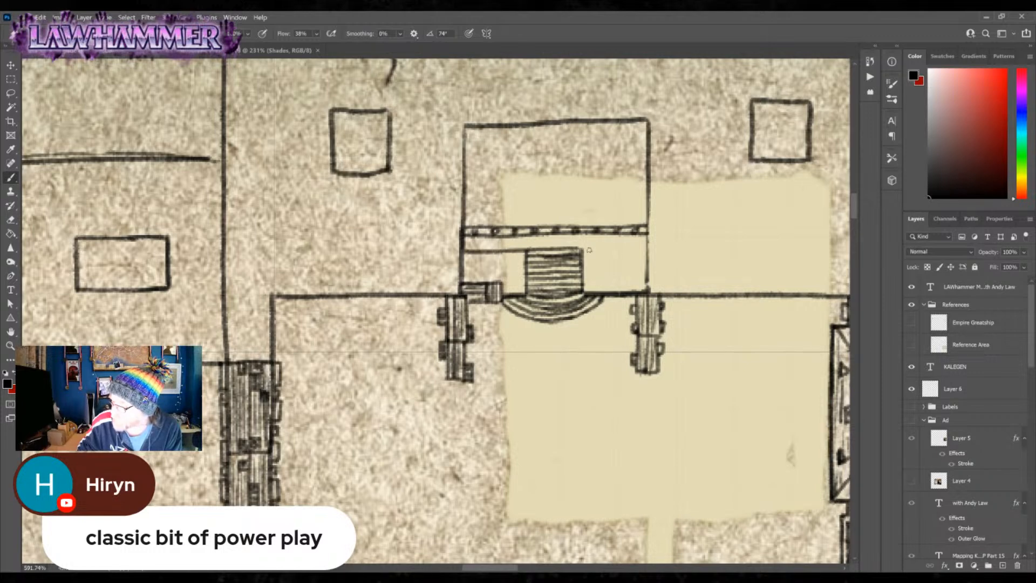
pyautogui.keyDown('shift'); pyautogui.click(630, 247); pyautogui.keyUp('shift')
pyautogui.keyDown('shift'); pyautogui.click(646, 247); pyautogui.keyUp('shift')
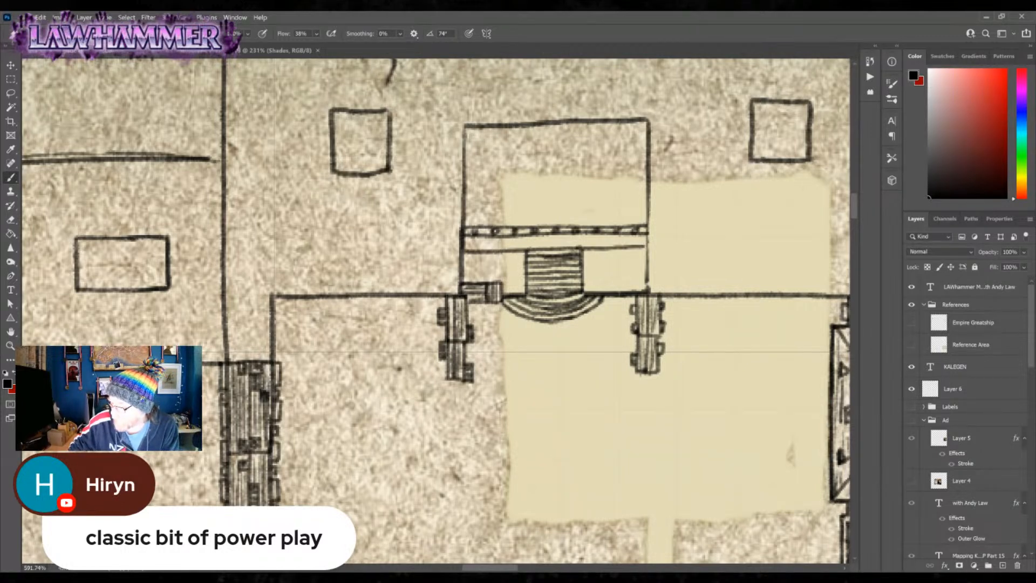
# - Fill the areas on both sides of the staircase with vertical hatching lines down to the building's lower wall
pyautogui.moveTo(491, 251); pyautogui.dragTo(491, 285)
pyautogui.moveTo(615, 247)
pyautogui.mouseDown()
pyautogui.moveTo(615, 292)
pyautogui.moveTo(589, 292)
pyautogui.moveTo(604, 281)
pyautogui.moveTo(606, 291)
pyautogui.moveTo(622, 292)
pyautogui.mouseUp()
pyautogui.moveTo(629, 248); pyautogui.dragTo(635, 292)
pyautogui.moveTo(642, 253); pyautogui.dragTo(644, 288)
pyautogui.moveTo(596, 283); pyautogui.dragTo(597, 289)
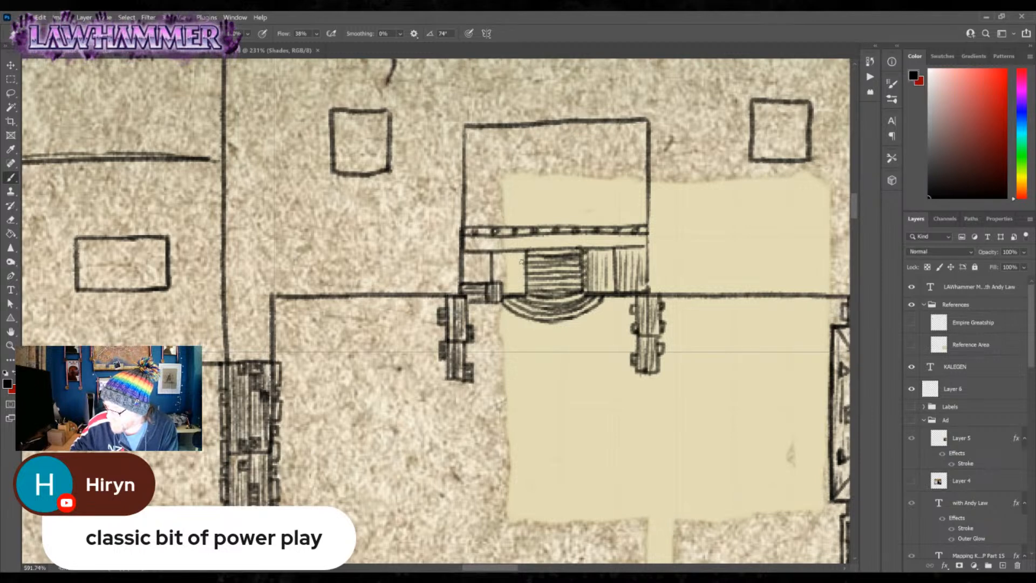
pyautogui.moveTo(521, 266)
pyautogui.mouseDown()
pyautogui.moveTo(522, 293)
pyautogui.moveTo(522, 252)
pyautogui.moveTo(468, 259)
pyautogui.moveTo(468, 282)
pyautogui.moveTo(485, 283)
pyautogui.mouseUp()
pyautogui.moveTo(497, 255); pyautogui.dragTo(506, 288)
pyautogui.moveTo(514, 259); pyautogui.dragTo(514, 291)
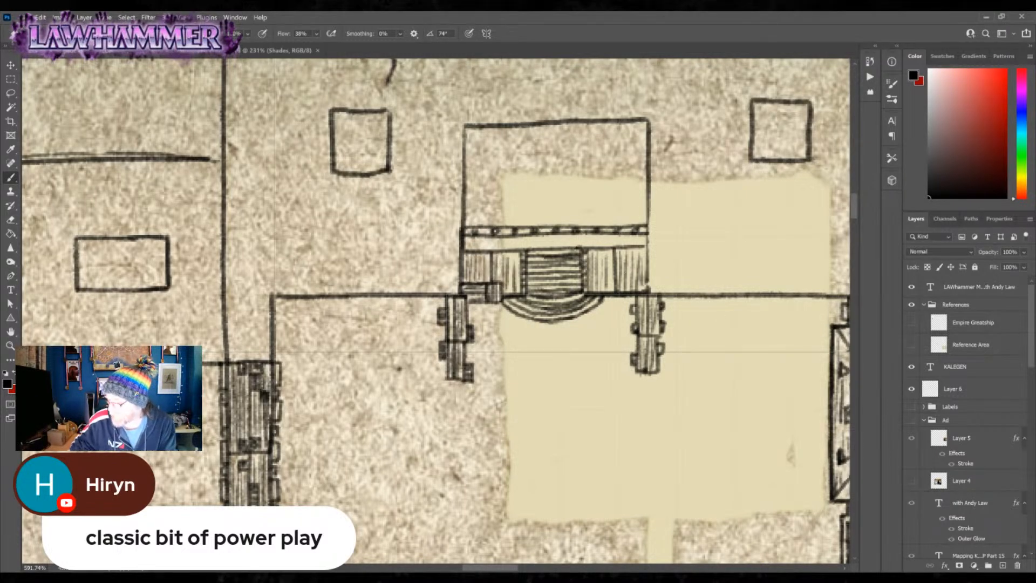
# - Hatch the narrow band above the staircase with short vertical strokes and add a small dark block in each flanking area
pyautogui.moveTo(469, 240)
pyautogui.mouseDown()
pyautogui.moveTo(491, 251)
pyautogui.moveTo(542, 244)
pyautogui.mouseUp()
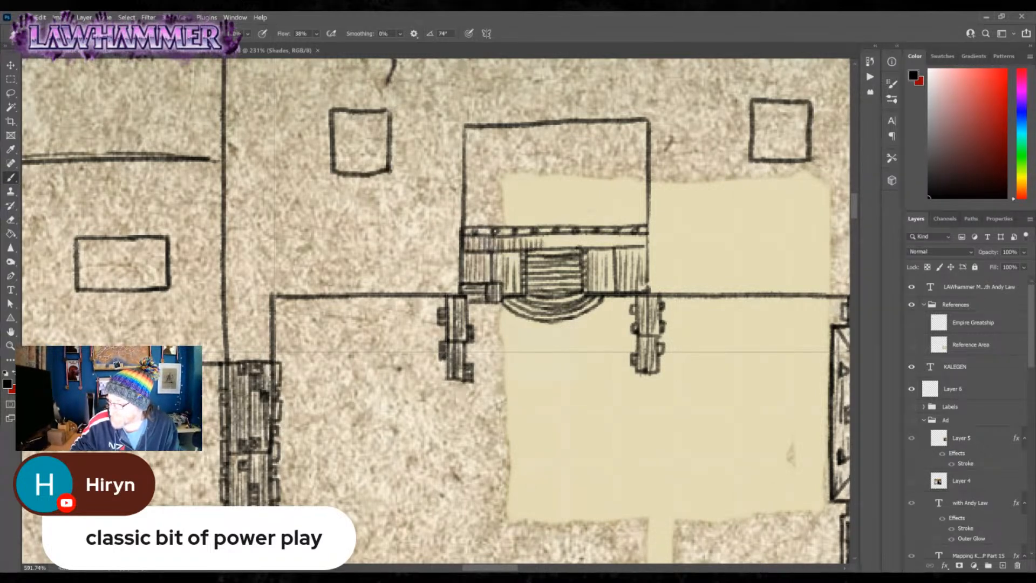
pyautogui.moveTo(544, 243)
pyautogui.mouseDown()
pyautogui.moveTo(613, 241)
pyautogui.moveTo(612, 278)
pyautogui.mouseUp()
pyautogui.moveTo(498, 268); pyautogui.dragTo(487, 272)
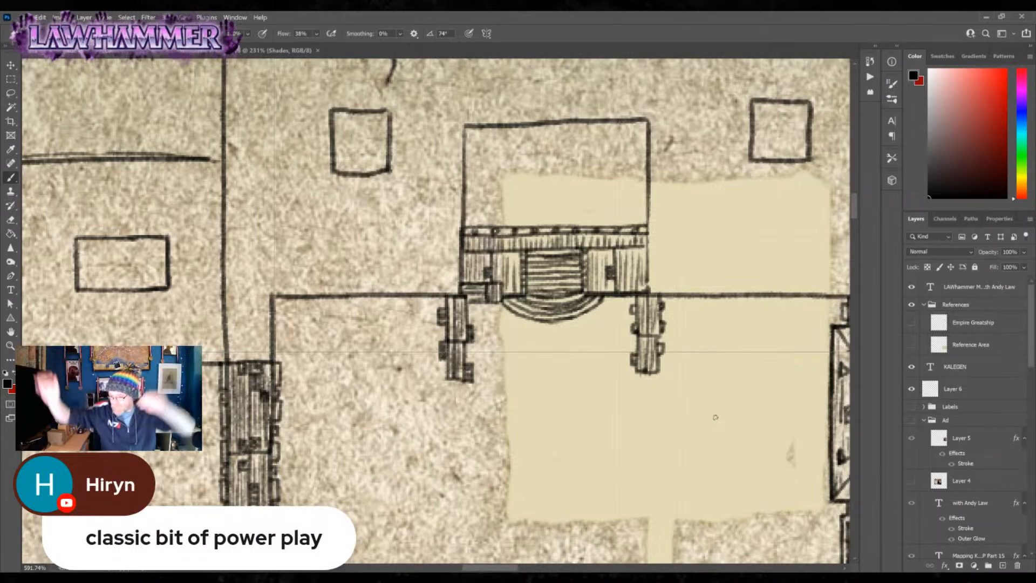
pyautogui.moveTo(464, 219); pyautogui.dragTo(466, 225)
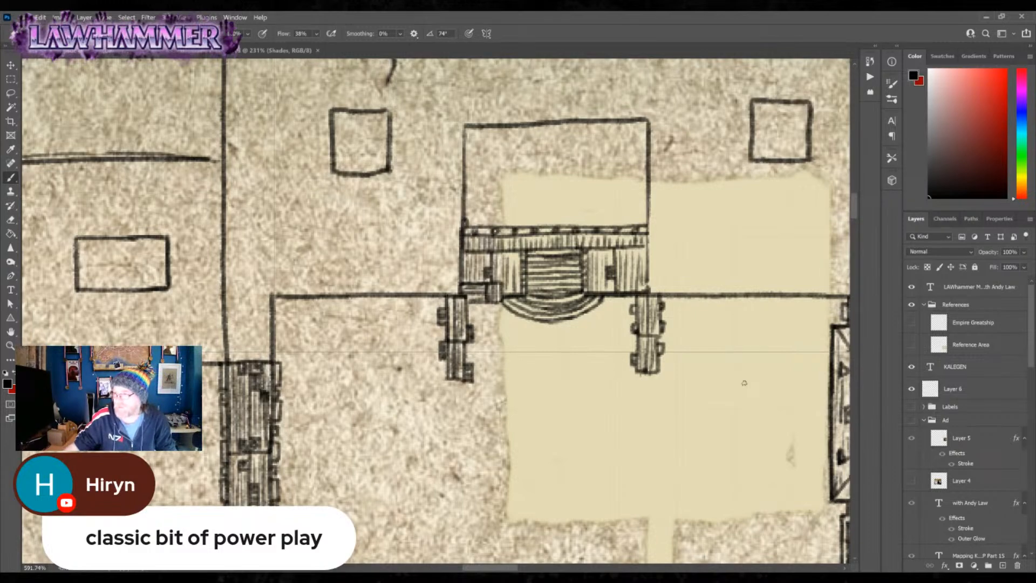
pyautogui.scroll(5, 722, 269)
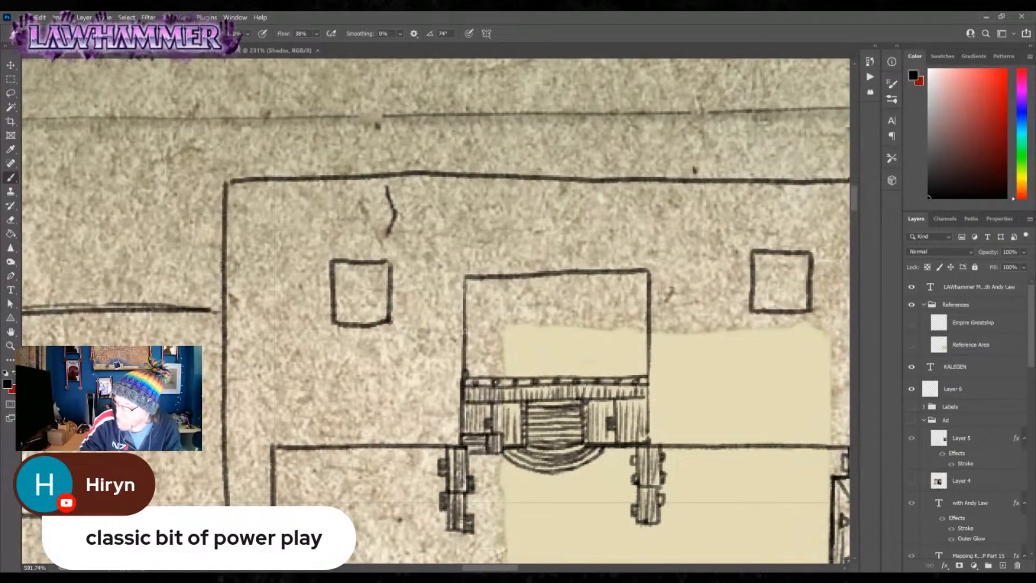
pyautogui.moveTo(464, 327); pyautogui.dragTo(648, 336)
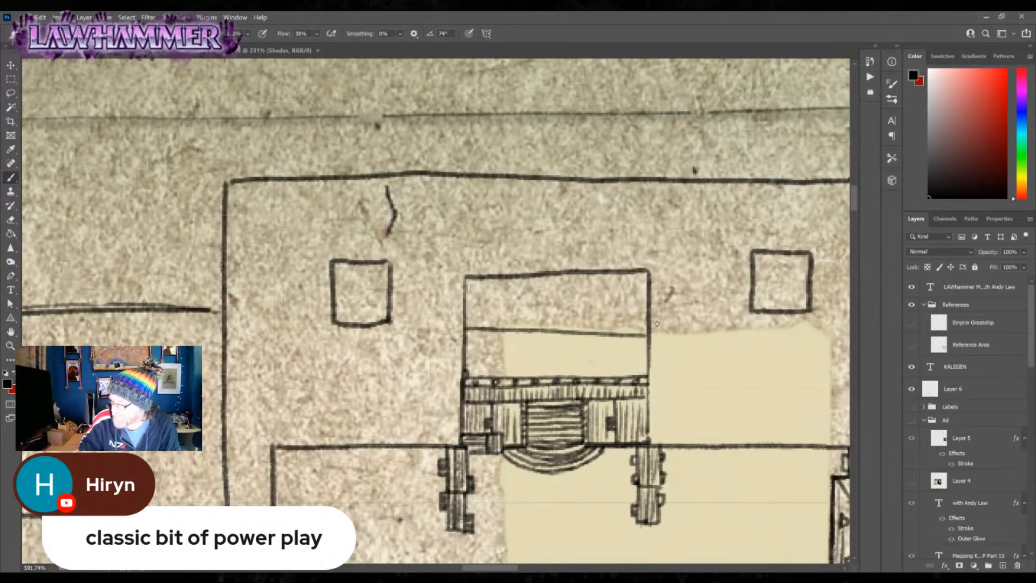
pyautogui.hotkey('ctrl', 'z')
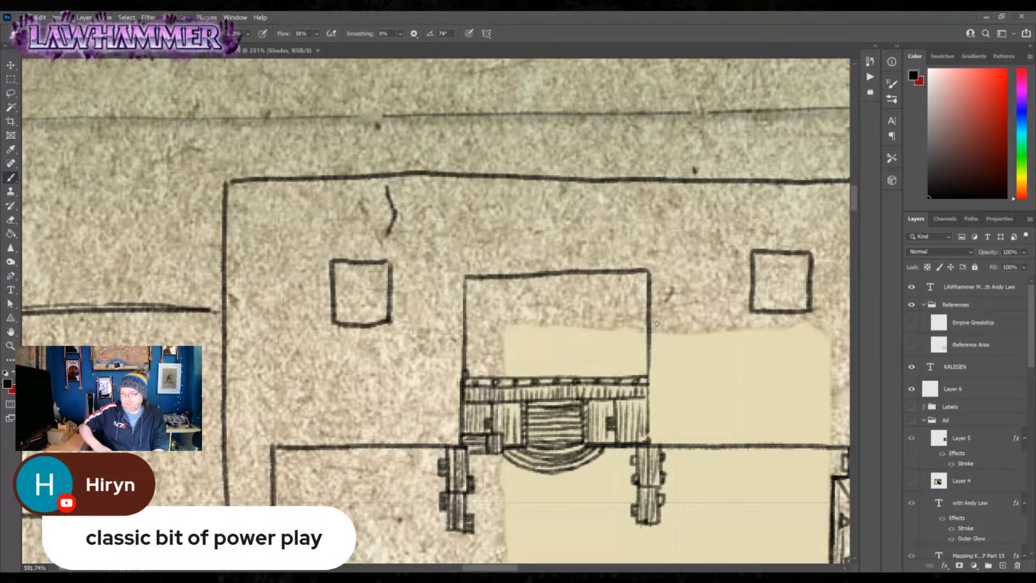
# - Erase the small square left of the large building and draw a narrow, vertically hatched strip along the top of the wall beneath it
pyautogui.moveTo(334, 259)
pyautogui.mouseDown()
pyautogui.moveTo(349, 336)
pyautogui.moveTo(362, 268)
pyautogui.moveTo(373, 322)
pyautogui.moveTo(384, 260)
pyautogui.moveTo(390, 312)
pyautogui.moveTo(377, 273)
pyautogui.mouseUp()
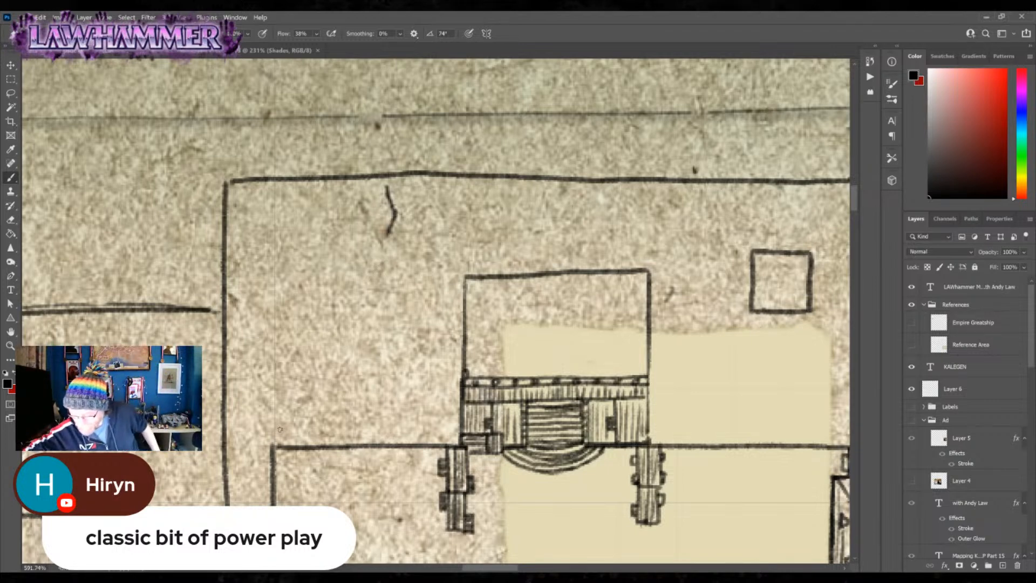
pyautogui.moveTo(278, 428); pyautogui.dragTo(465, 430)
pyautogui.moveTo(273, 429); pyautogui.dragTo(273, 446)
pyautogui.moveTo(279, 431); pyautogui.dragTo(283, 443)
pyautogui.moveTo(287, 431)
pyautogui.mouseDown()
pyautogui.moveTo(287, 443)
pyautogui.moveTo(329, 432)
pyautogui.moveTo(343, 443)
pyautogui.moveTo(395, 432)
pyautogui.moveTo(407, 447)
pyautogui.moveTo(435, 432)
pyautogui.moveTo(452, 444)
pyautogui.mouseUp()
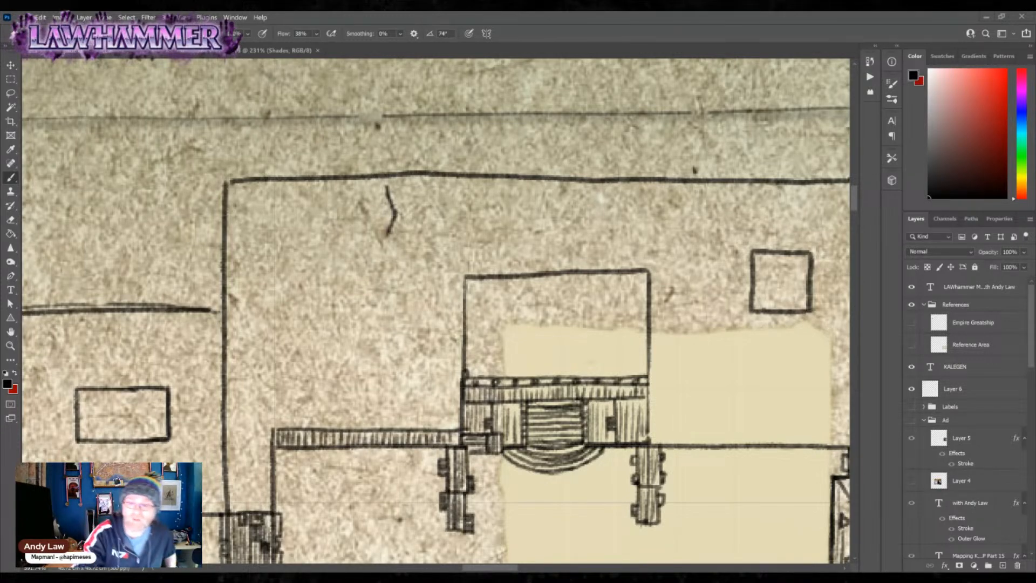
# - Mark a circle of evenly spaced dots left of the large building, using a circular selection as the guide, and deselect it
pyautogui.click(11, 79)
pyautogui.rightClick(11, 79)
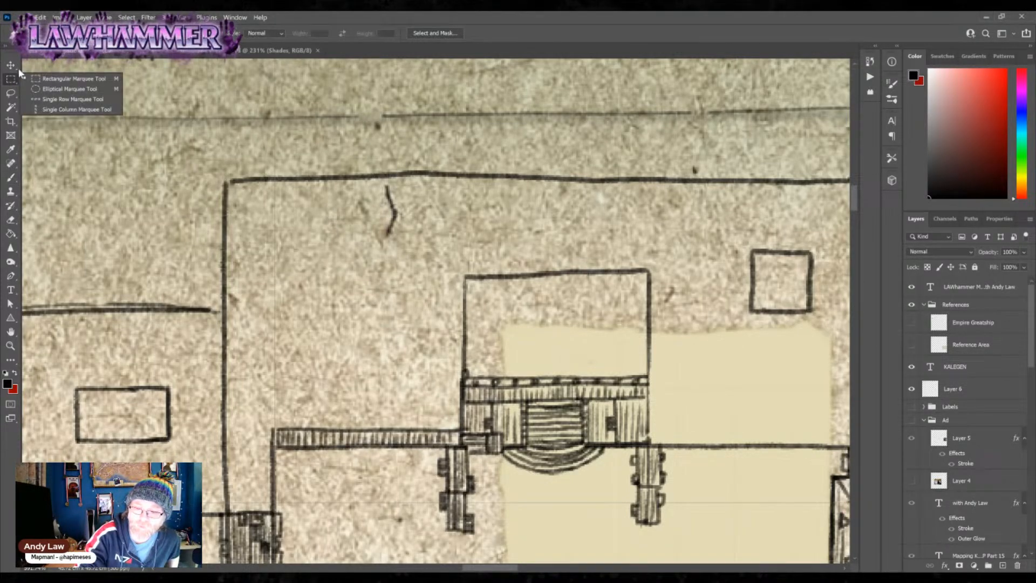
pyautogui.click(69, 89)
pyautogui.moveTo(272, 242); pyautogui.dragTo(421, 393)
pyautogui.moveTo(386, 333)
pyautogui.mouseDown()
pyautogui.moveTo(396, 306)
pyautogui.moveTo(396, 315)
pyautogui.mouseUp()
pyautogui.press('b')
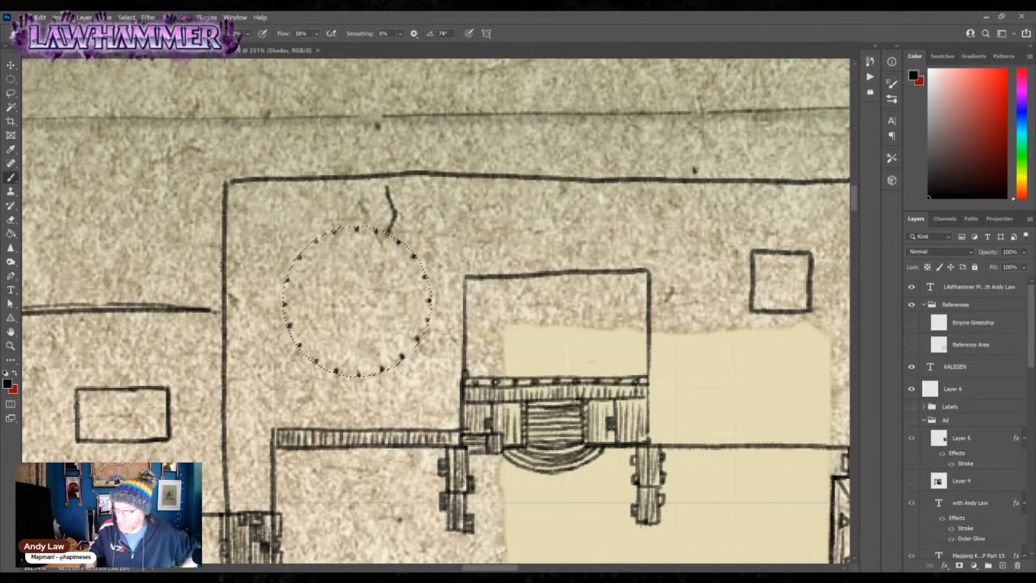
pyautogui.hotkey('ctrl', 'd')
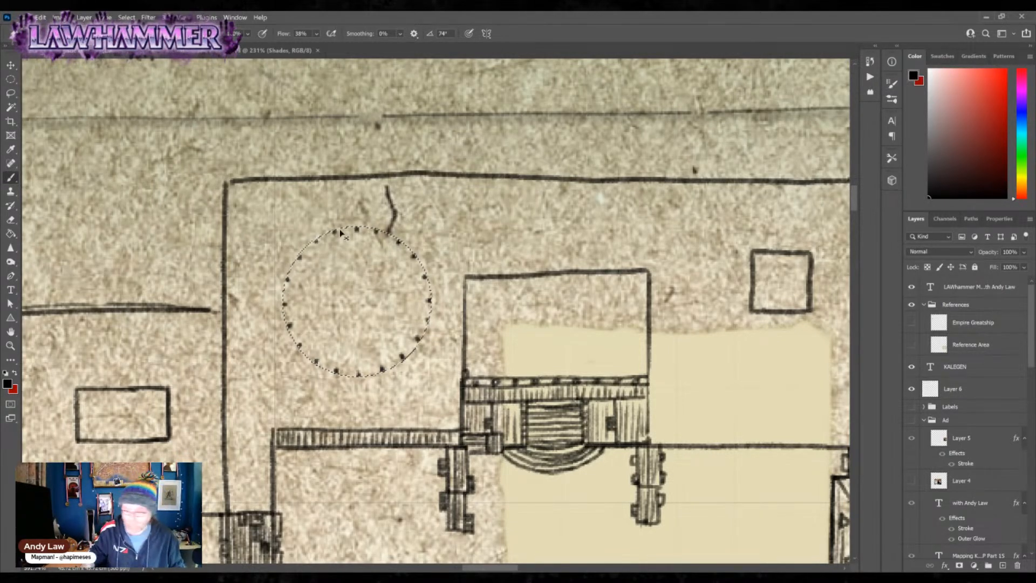
# - Join the ring of dots into a complete circular outline and mark its centre with a dot
pyautogui.moveTo(299, 345); pyautogui.dragTo(317, 362)
pyautogui.moveTo(289, 325)
pyautogui.mouseDown()
pyautogui.moveTo(299, 344)
pyautogui.moveTo(287, 279)
pyautogui.moveTo(318, 241)
pyautogui.mouseUp()
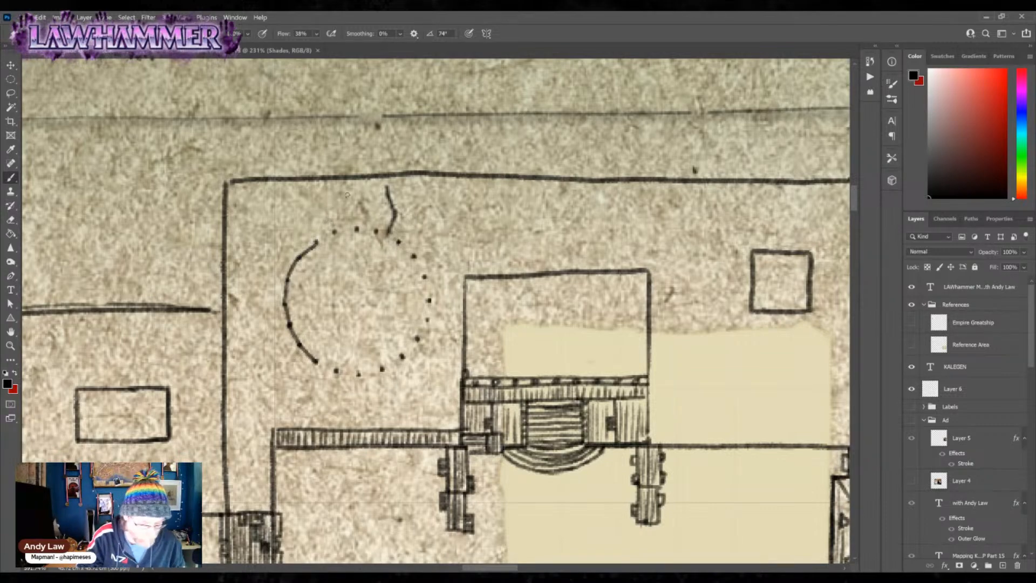
pyautogui.moveTo(319, 241); pyautogui.dragTo(338, 230)
pyautogui.moveTo(317, 362)
pyautogui.mouseDown()
pyautogui.moveTo(360, 374)
pyautogui.moveTo(389, 367)
pyautogui.moveTo(419, 339)
pyautogui.moveTo(429, 302)
pyautogui.moveTo(424, 263)
pyautogui.moveTo(398, 241)
pyautogui.moveTo(334, 230)
pyautogui.mouseUp()
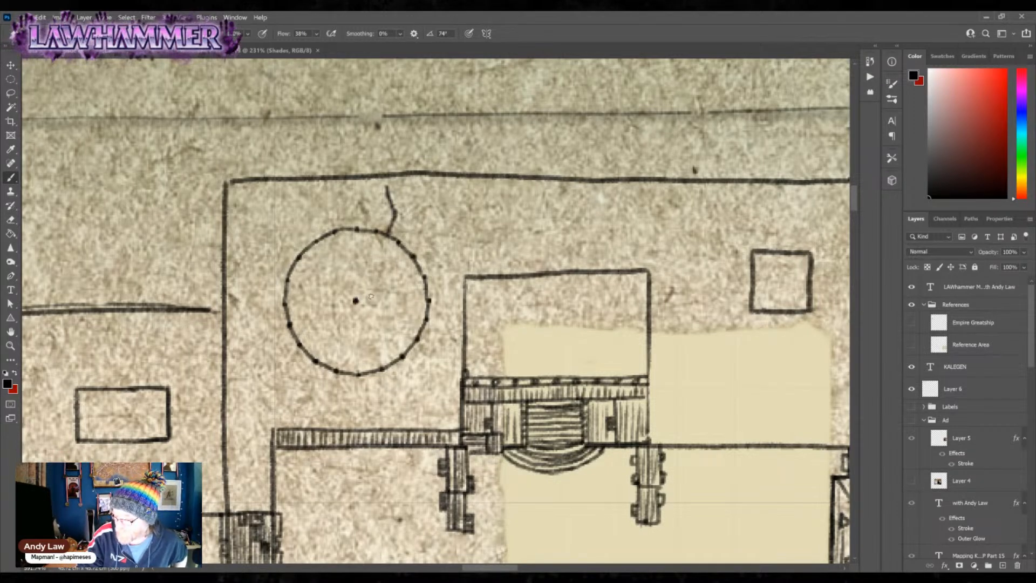
# - Draw a vertical diameter and straight spokes from the centre to the dots around the circle's right half, and save the document
pyautogui.moveTo(357, 229); pyautogui.dragTo(358, 372)
pyautogui.moveTo(356, 300); pyautogui.dragTo(382, 368)
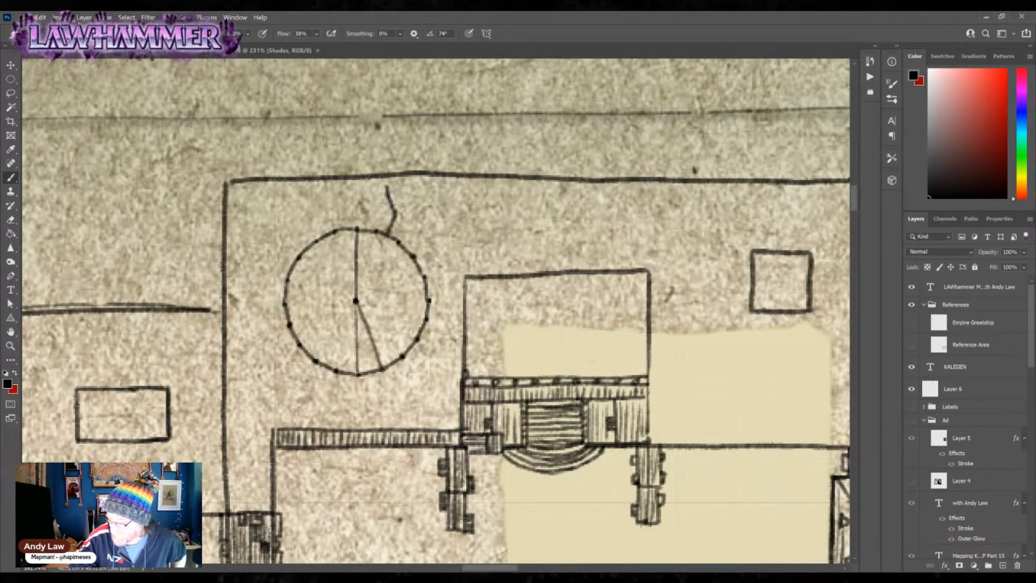
pyautogui.moveTo(355, 300); pyautogui.dragTo(403, 357)
pyautogui.moveTo(355, 301); pyautogui.dragTo(416, 339)
pyautogui.moveTo(356, 301); pyautogui.dragTo(427, 320)
pyautogui.moveTo(356, 301); pyautogui.dragTo(425, 304)
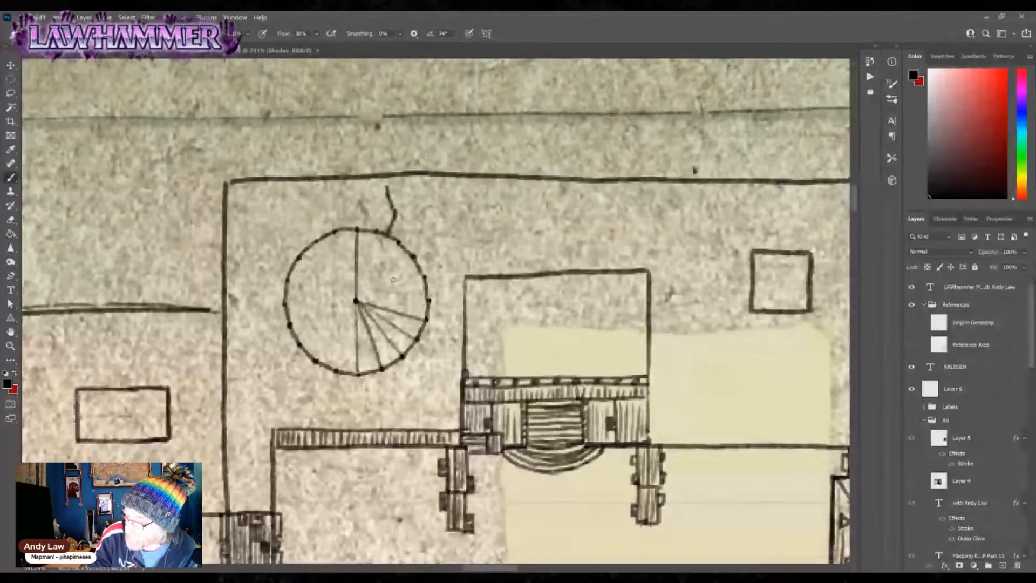
pyautogui.moveTo(372, 246); pyautogui.dragTo(356, 300)
pyautogui.moveTo(400, 243); pyautogui.dragTo(357, 301)
pyautogui.hotkey('ctrl', 's')
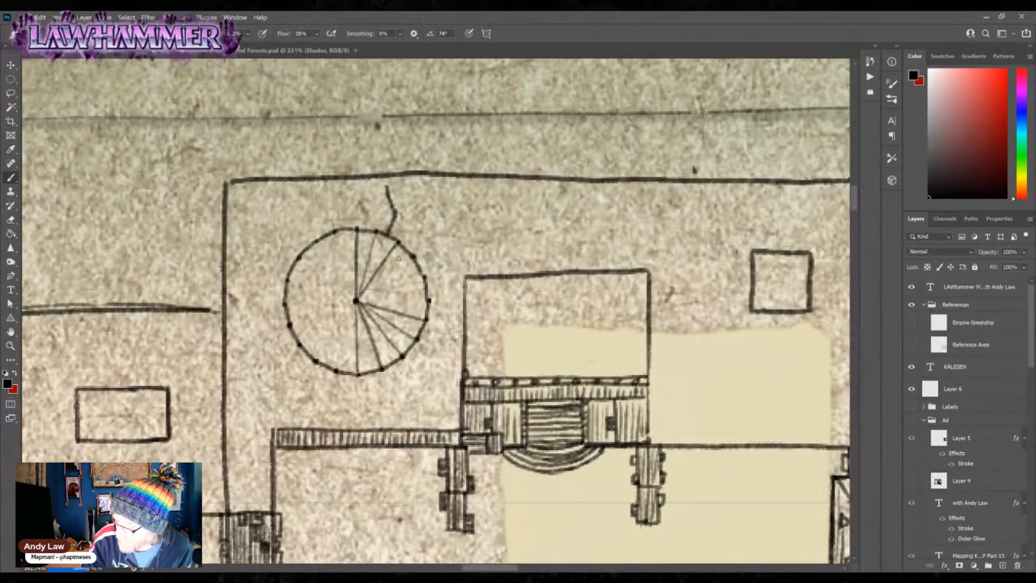
pyautogui.moveTo(357, 300); pyautogui.dragTo(413, 257)
pyautogui.moveTo(356, 300); pyautogui.dragTo(422, 278)
pyautogui.moveTo(356, 300); pyautogui.dragTo(429, 300)
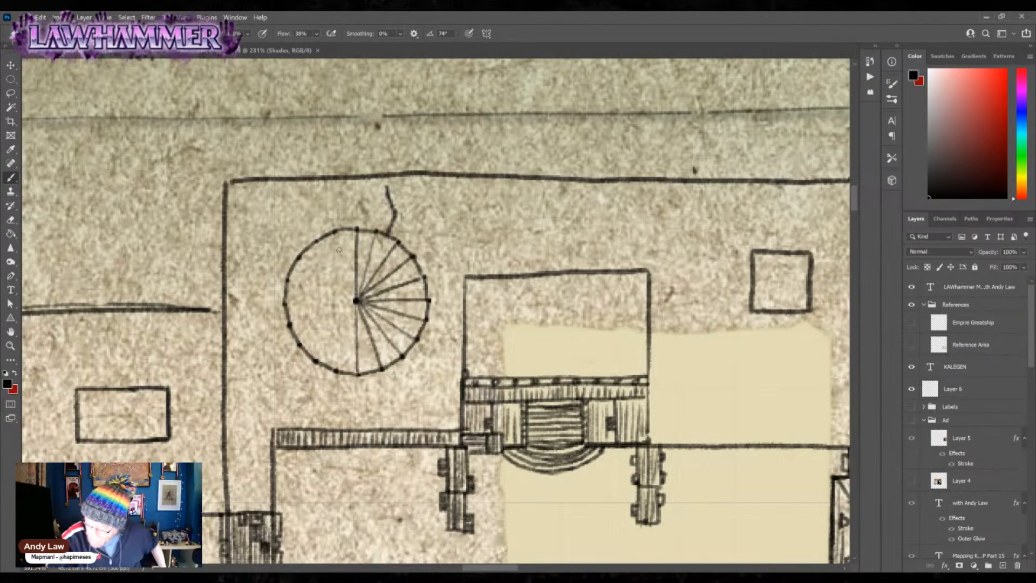
# - Draw the remaining spokes across the circle's left half and add a small ringed hub at the centre
pyautogui.moveTo(336, 232); pyautogui.dragTo(356, 300)
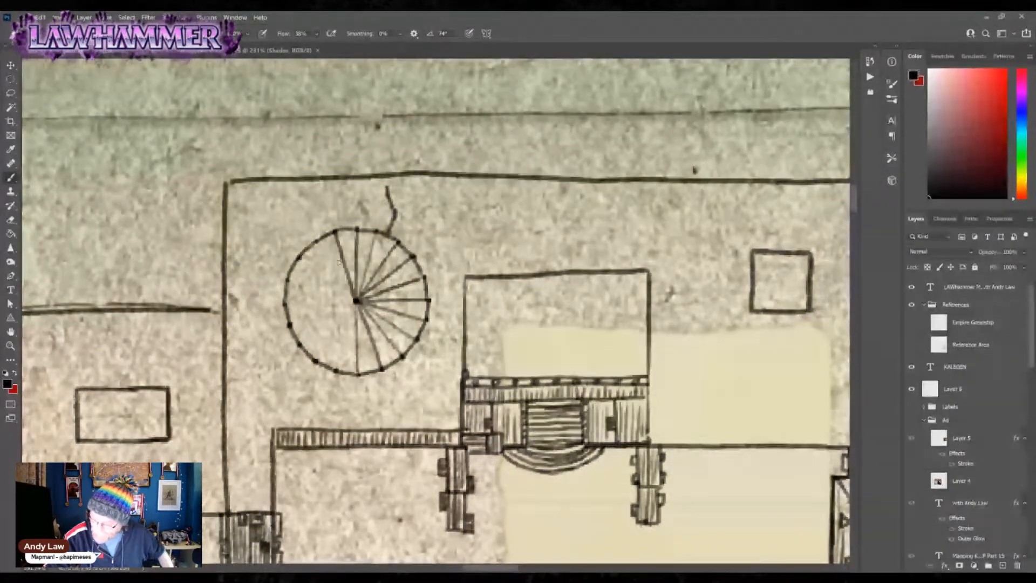
pyautogui.moveTo(316, 239); pyautogui.dragTo(356, 300)
pyautogui.moveTo(298, 253); pyautogui.dragTo(356, 301)
pyautogui.moveTo(286, 280); pyautogui.dragTo(356, 301)
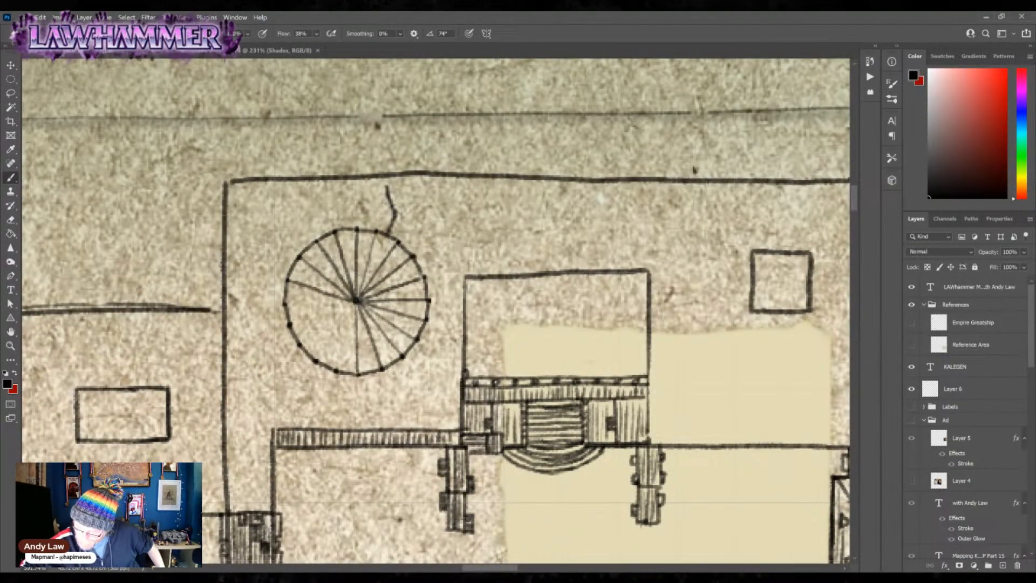
pyautogui.moveTo(286, 303)
pyautogui.mouseDown()
pyautogui.moveTo(356, 300)
pyautogui.moveTo(336, 373)
pyautogui.moveTo(337, 330)
pyautogui.moveTo(353, 302)
pyautogui.mouseUp()
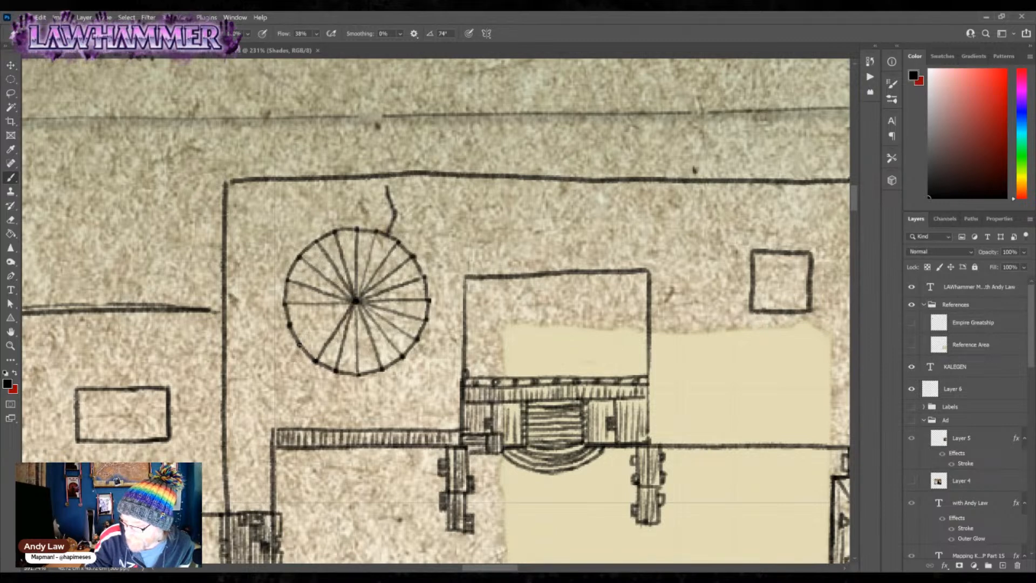
pyautogui.moveTo(299, 344); pyautogui.dragTo(352, 302)
pyautogui.moveTo(290, 325)
pyautogui.mouseDown()
pyautogui.moveTo(355, 303)
pyautogui.moveTo(346, 296)
pyautogui.moveTo(357, 308)
pyautogui.moveTo(364, 295)
pyautogui.moveTo(355, 294)
pyautogui.mouseUp()
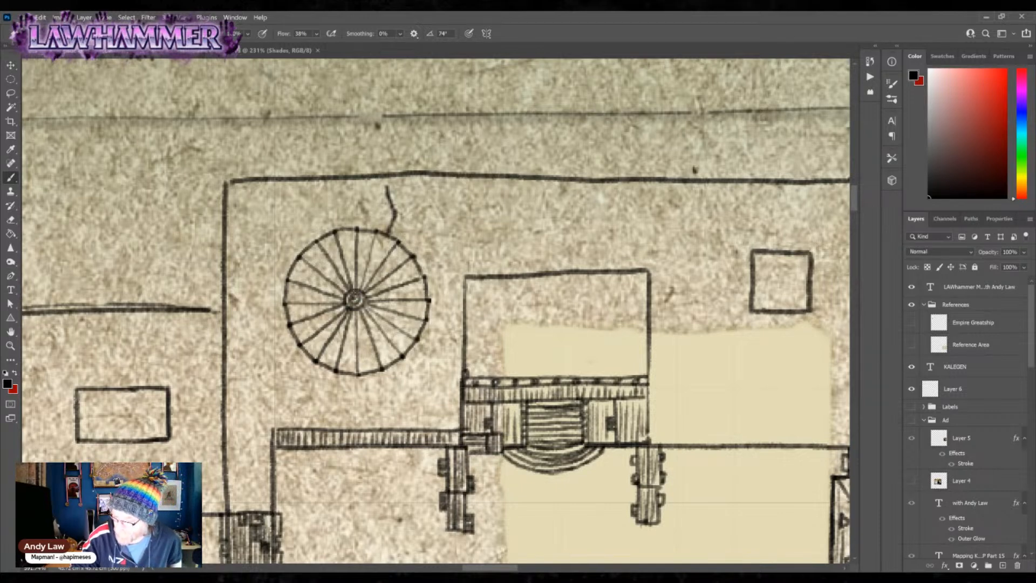
# - Thicken the round roof's spokes with rows of small dark dashes all the way around
pyautogui.moveTo(339, 238)
pyautogui.mouseDown()
pyautogui.moveTo(350, 285)
pyautogui.moveTo(356, 238)
pyautogui.mouseUp()
pyautogui.moveTo(362, 279)
pyautogui.mouseDown()
pyautogui.moveTo(379, 233)
pyautogui.moveTo(375, 276)
pyautogui.moveTo(387, 256)
pyautogui.moveTo(398, 265)
pyautogui.moveTo(408, 257)
pyautogui.mouseUp()
pyautogui.moveTo(372, 300)
pyautogui.mouseDown()
pyautogui.moveTo(416, 279)
pyautogui.moveTo(383, 300)
pyautogui.moveTo(422, 298)
pyautogui.moveTo(404, 315)
pyautogui.moveTo(420, 323)
pyautogui.moveTo(388, 324)
pyautogui.moveTo(410, 341)
pyautogui.mouseUp()
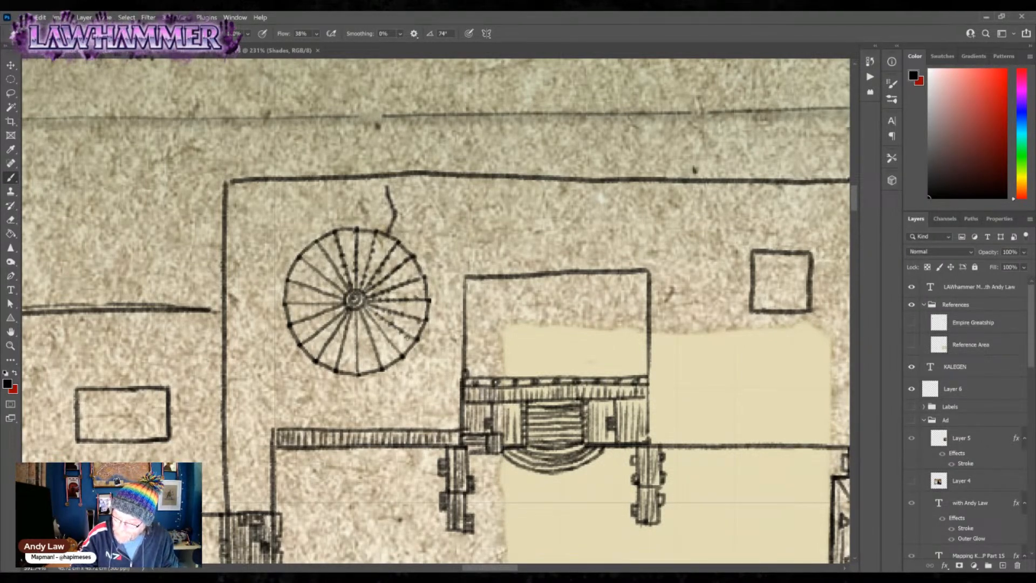
pyautogui.moveTo(367, 311); pyautogui.dragTo(396, 351)
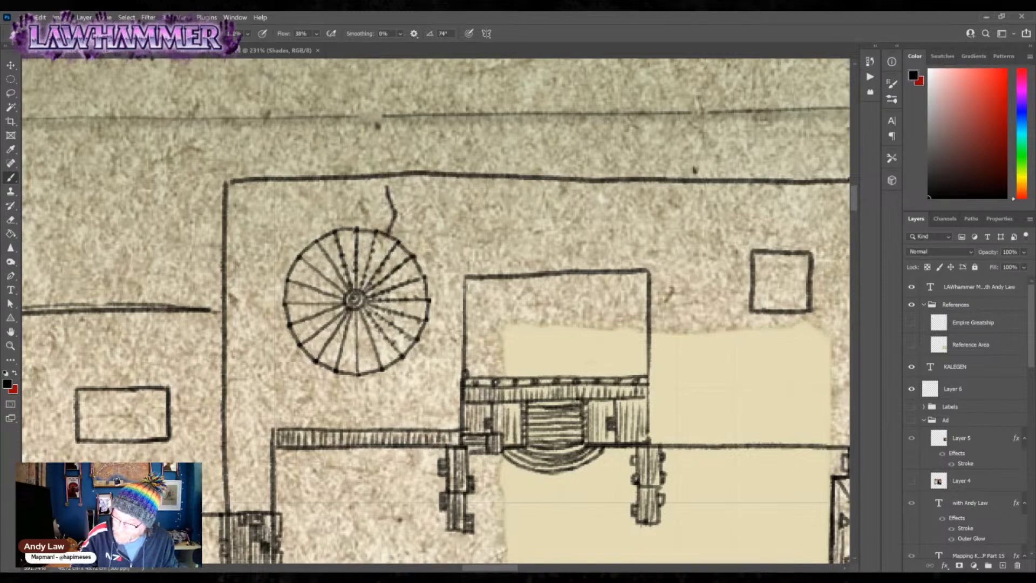
pyautogui.moveTo(360, 316); pyautogui.dragTo(367, 326)
pyautogui.moveTo(359, 372)
pyautogui.mouseDown()
pyautogui.moveTo(356, 339)
pyautogui.moveTo(341, 348)
pyautogui.moveTo(349, 322)
pyautogui.mouseUp()
pyautogui.moveTo(320, 358)
pyautogui.mouseDown()
pyautogui.moveTo(339, 326)
pyautogui.moveTo(316, 333)
pyautogui.moveTo(337, 315)
pyautogui.moveTo(318, 315)
pyautogui.moveTo(304, 303)
pyautogui.moveTo(322, 302)
pyautogui.moveTo(299, 282)
pyautogui.moveTo(339, 300)
pyautogui.mouseUp()
pyautogui.moveTo(300, 256)
pyautogui.mouseDown()
pyautogui.moveTo(331, 286)
pyautogui.moveTo(323, 254)
pyautogui.moveTo(330, 265)
pyautogui.mouseUp()
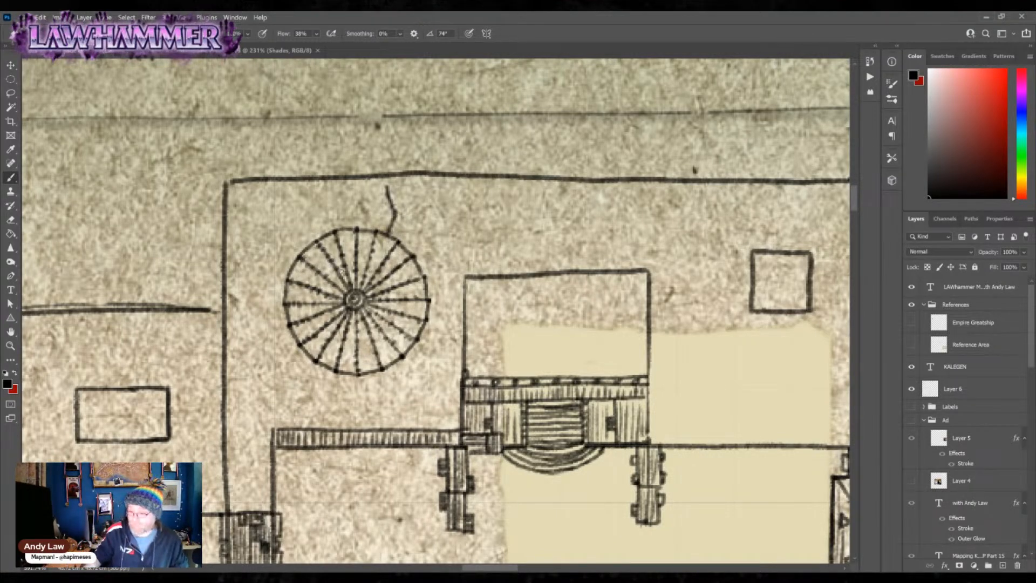
# - Add a second outer rim around the round roof and draw thin concentric rings between its spokes
pyautogui.moveTo(336, 231); pyautogui.dragTo(356, 228)
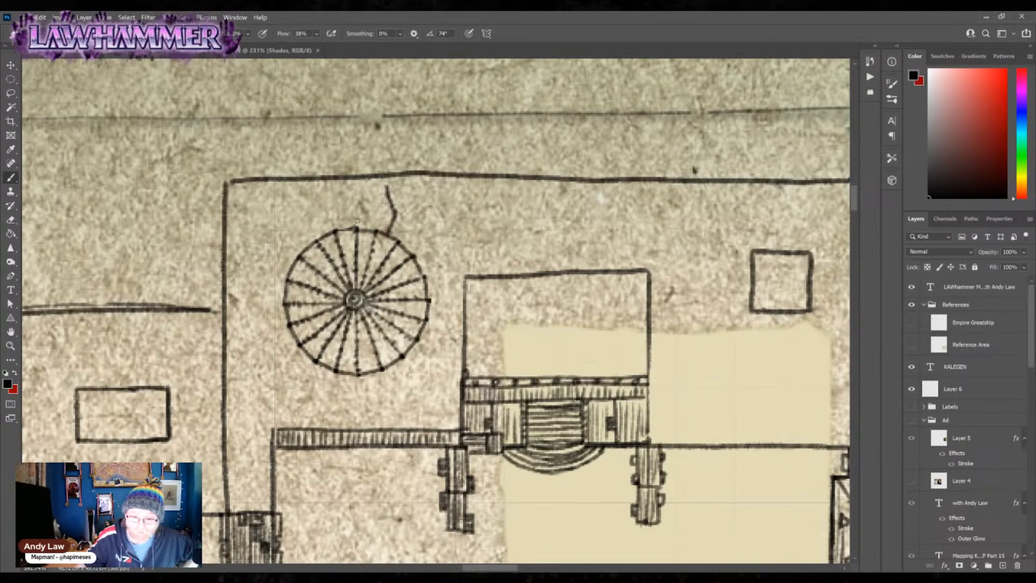
pyautogui.moveTo(282, 281)
pyautogui.mouseDown()
pyautogui.moveTo(295, 350)
pyautogui.moveTo(285, 330)
pyautogui.moveTo(317, 368)
pyautogui.moveTo(364, 378)
pyautogui.moveTo(407, 360)
pyautogui.moveTo(390, 371)
pyautogui.moveTo(413, 351)
pyautogui.moveTo(433, 301)
pyautogui.moveTo(430, 266)
pyautogui.moveTo(407, 242)
pyautogui.moveTo(412, 250)
pyautogui.moveTo(362, 226)
pyautogui.moveTo(320, 234)
pyautogui.moveTo(298, 355)
pyautogui.moveTo(337, 379)
pyautogui.moveTo(384, 379)
pyautogui.moveTo(419, 348)
pyautogui.moveTo(429, 273)
pyautogui.moveTo(417, 249)
pyautogui.moveTo(356, 226)
pyautogui.mouseUp()
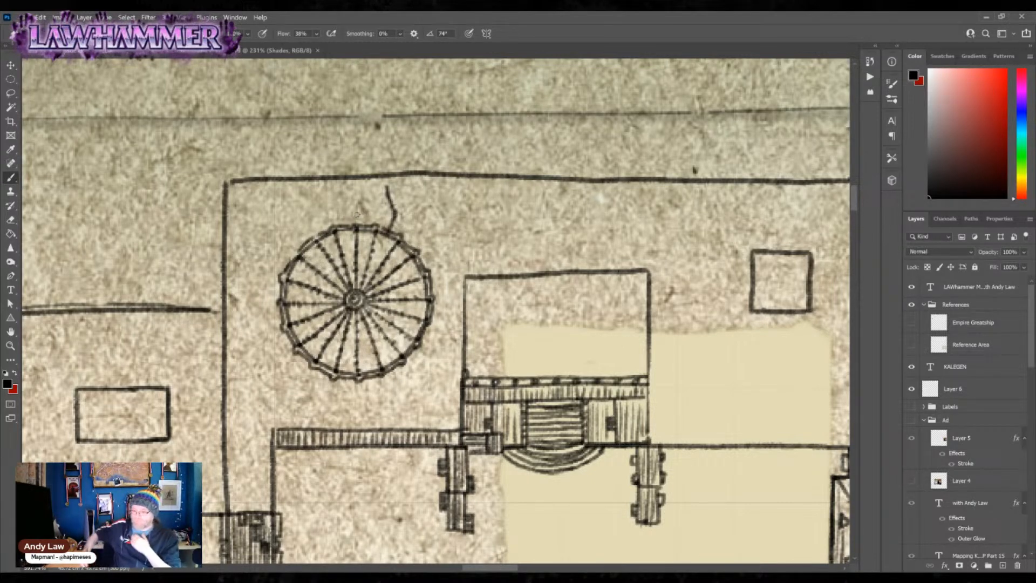
pyautogui.moveTo(304, 321)
pyautogui.mouseDown()
pyautogui.moveTo(312, 337)
pyautogui.moveTo(303, 323)
pyautogui.mouseUp()
pyautogui.moveTo(303, 285)
pyautogui.mouseDown()
pyautogui.moveTo(300, 303)
pyautogui.moveTo(311, 262)
pyautogui.moveTo(354, 243)
pyautogui.moveTo(379, 244)
pyautogui.moveTo(411, 279)
pyautogui.moveTo(405, 334)
pyautogui.moveTo(378, 355)
pyautogui.moveTo(350, 354)
pyautogui.mouseUp()
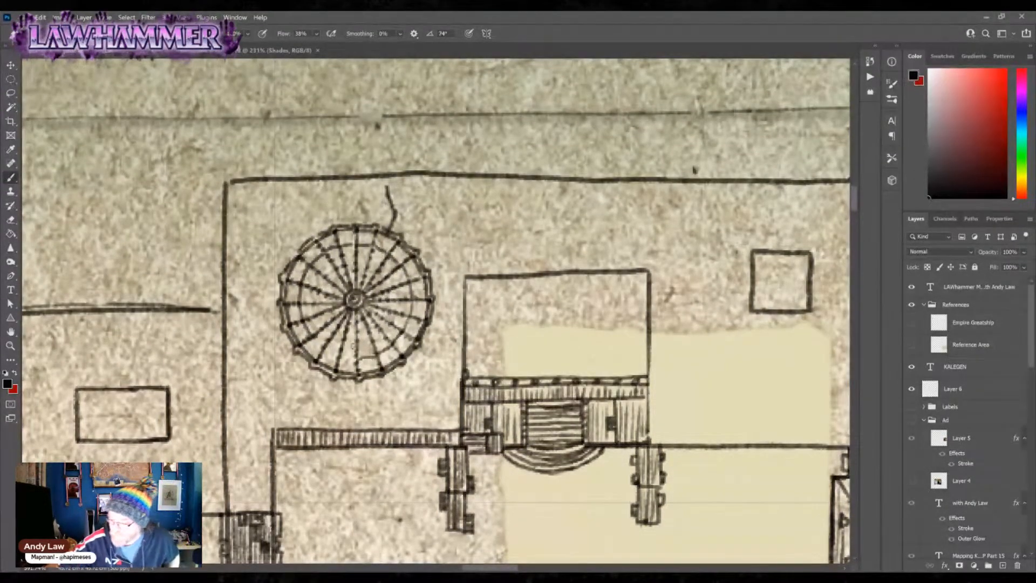
pyautogui.moveTo(356, 358)
pyautogui.mouseDown()
pyautogui.moveTo(313, 338)
pyautogui.moveTo(326, 286)
pyautogui.moveTo(354, 268)
pyautogui.moveTo(389, 286)
pyautogui.moveTo(390, 298)
pyautogui.moveTo(384, 321)
pyautogui.moveTo(352, 337)
pyautogui.mouseUp()
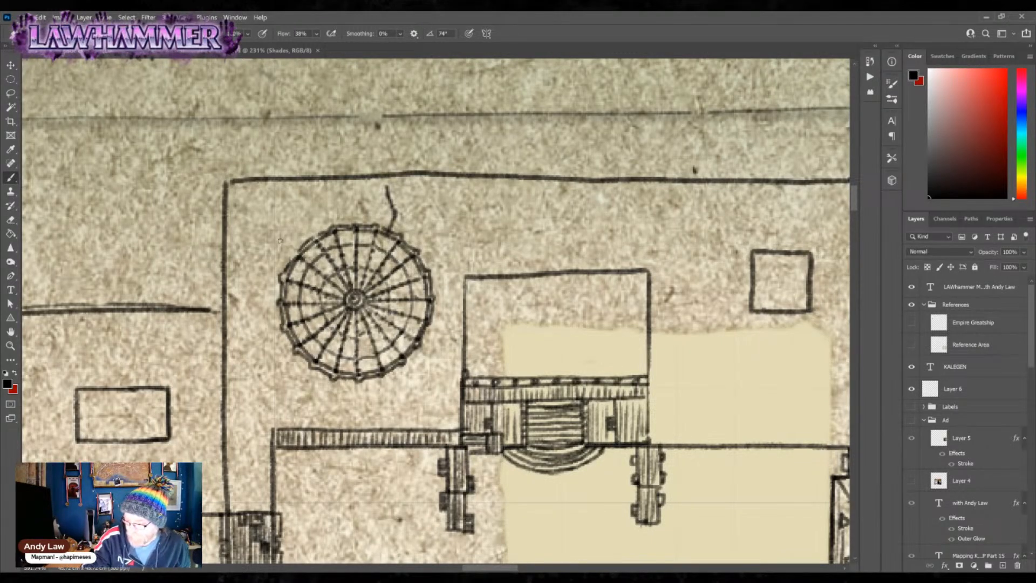
# - Draw a narrow vertical building between the two left walls, with a column of small boxes and ridge and hip lines on its roof
pyautogui.moveTo(274, 341); pyautogui.dragTo(274, 429)
pyautogui.moveTo(225, 344)
pyautogui.mouseDown()
pyautogui.moveTo(275, 344)
pyautogui.moveTo(250, 357)
pyautogui.moveTo(265, 367)
pyautogui.moveTo(270, 357)
pyautogui.moveTo(250, 372)
pyautogui.moveTo(250, 385)
pyautogui.moveTo(269, 377)
pyautogui.moveTo(252, 402)
pyautogui.moveTo(269, 386)
pyautogui.moveTo(252, 386)
pyautogui.mouseUp()
pyautogui.moveTo(251, 407)
pyautogui.mouseDown()
pyautogui.moveTo(262, 417)
pyautogui.moveTo(269, 406)
pyautogui.moveTo(251, 406)
pyautogui.moveTo(251, 436)
pyautogui.mouseUp()
pyautogui.moveTo(251, 436)
pyautogui.mouseDown()
pyautogui.moveTo(269, 435)
pyautogui.moveTo(269, 424)
pyautogui.mouseUp()
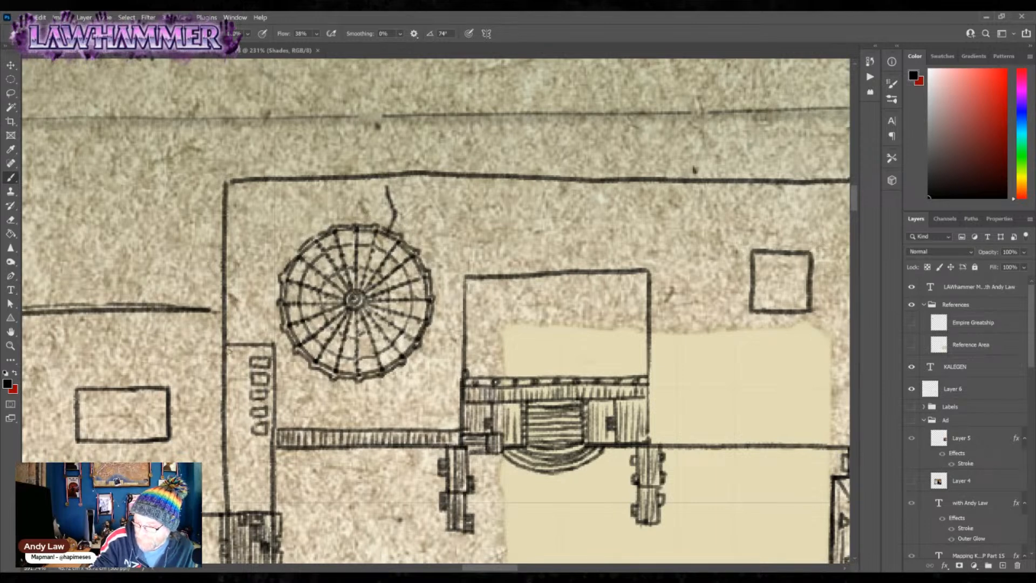
pyautogui.moveTo(227, 348)
pyautogui.mouseDown()
pyautogui.moveTo(271, 345)
pyautogui.moveTo(245, 381)
pyautogui.moveTo(245, 491)
pyautogui.moveTo(230, 511)
pyautogui.moveTo(252, 498)
pyautogui.moveTo(271, 511)
pyautogui.mouseUp()
pyautogui.moveTo(245, 478)
pyautogui.mouseDown()
pyautogui.moveTo(260, 477)
pyautogui.moveTo(253, 498)
pyautogui.moveTo(242, 483)
pyautogui.mouseUp()
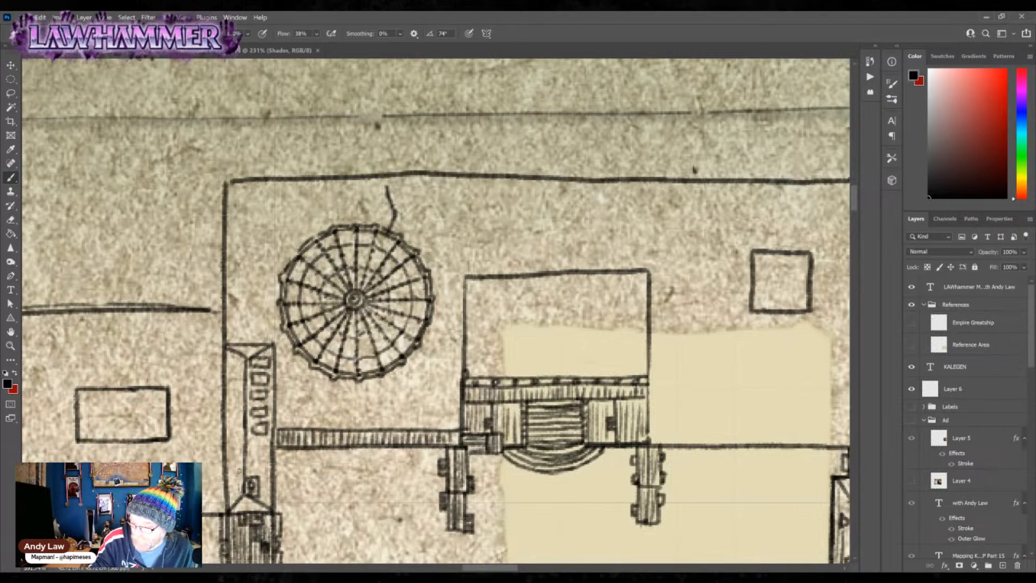
# - Shade the narrow building's roof with long vertical hatching on both slopes and short strokes on its upper end
pyautogui.moveTo(231, 354)
pyautogui.mouseDown()
pyautogui.moveTo(234, 480)
pyautogui.moveTo(238, 472)
pyautogui.mouseUp()
pyautogui.moveTo(254, 436); pyautogui.dragTo(256, 475)
pyautogui.moveTo(265, 436)
pyautogui.mouseDown()
pyautogui.moveTo(268, 494)
pyautogui.moveTo(257, 508)
pyautogui.mouseUp()
pyautogui.moveTo(271, 358); pyautogui.dragTo(271, 439)
pyautogui.moveTo(250, 383); pyautogui.dragTo(251, 420)
pyautogui.moveTo(238, 351); pyautogui.dragTo(254, 349)
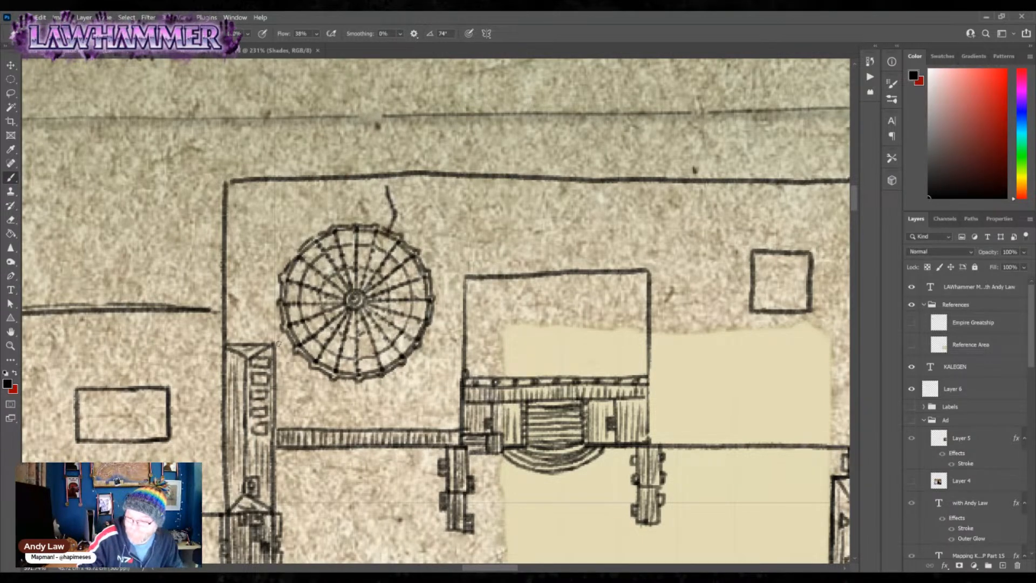
# - Outline narrow building wings above and along the right side of the round roof, meeting the outer wall line
pyautogui.moveTo(280, 274); pyautogui.dragTo(282, 173)
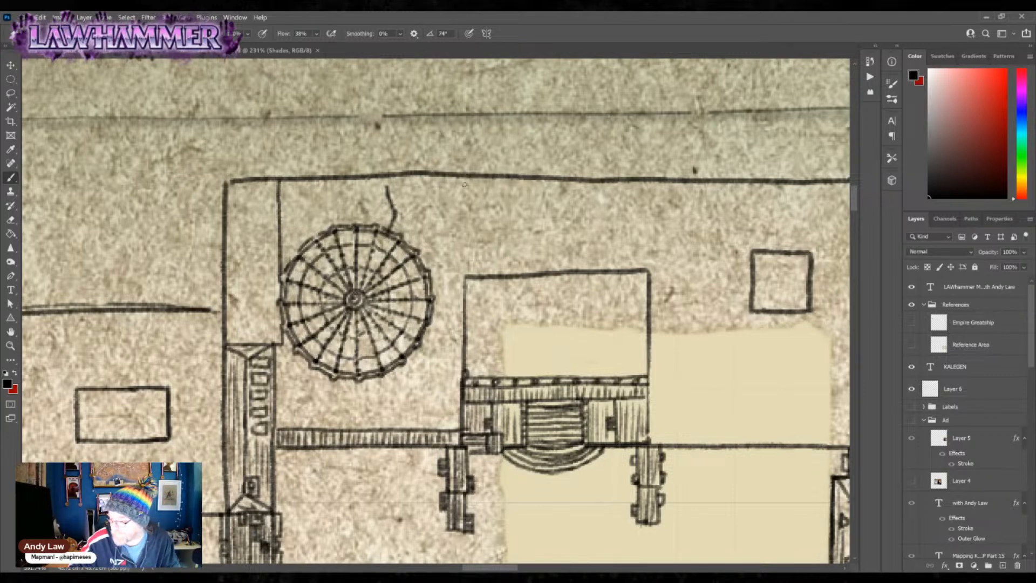
pyautogui.moveTo(466, 177); pyautogui.dragTo(465, 229)
pyautogui.moveTo(281, 228)
pyautogui.mouseDown()
pyautogui.moveTo(465, 225)
pyautogui.moveTo(465, 275)
pyautogui.mouseUp()
pyautogui.moveTo(427, 227); pyautogui.dragTo(427, 269)
pyautogui.moveTo(428, 319)
pyautogui.mouseDown()
pyautogui.moveTo(429, 367)
pyautogui.moveTo(465, 366)
pyautogui.mouseUp()
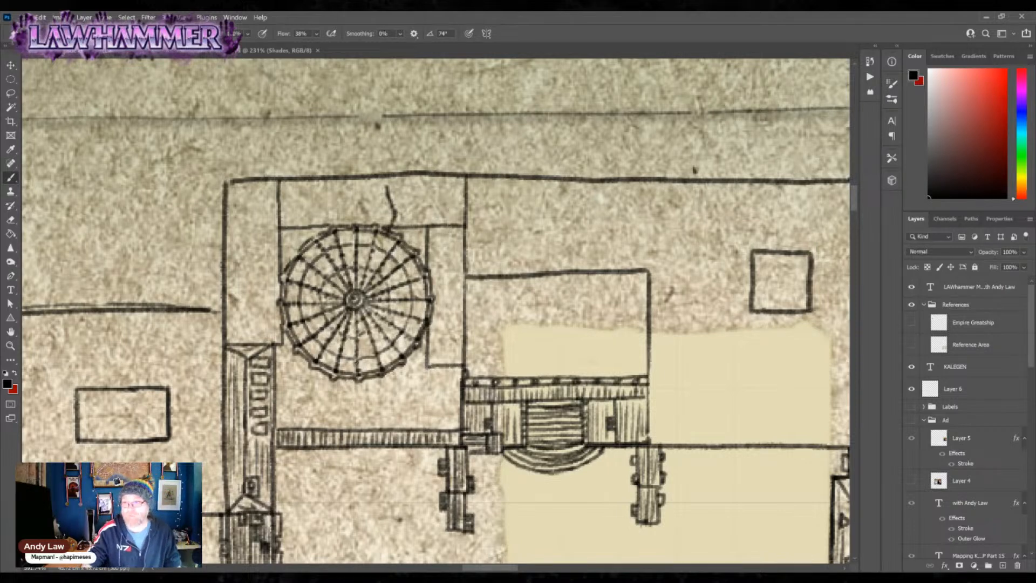
# - Double the wall lines framing the round roof along its upper, left and right sides
pyautogui.moveTo(464, 226); pyautogui.dragTo(469, 267)
pyautogui.moveTo(421, 224); pyautogui.dragTo(423, 265)
pyautogui.moveTo(390, 230); pyautogui.dragTo(426, 229)
pyautogui.moveTo(281, 233)
pyautogui.mouseDown()
pyautogui.moveTo(319, 230)
pyautogui.moveTo(274, 228)
pyautogui.moveTo(275, 343)
pyautogui.mouseUp()
pyautogui.moveTo(274, 231); pyautogui.dragTo(274, 179)
pyautogui.moveTo(284, 237); pyautogui.dragTo(284, 262)
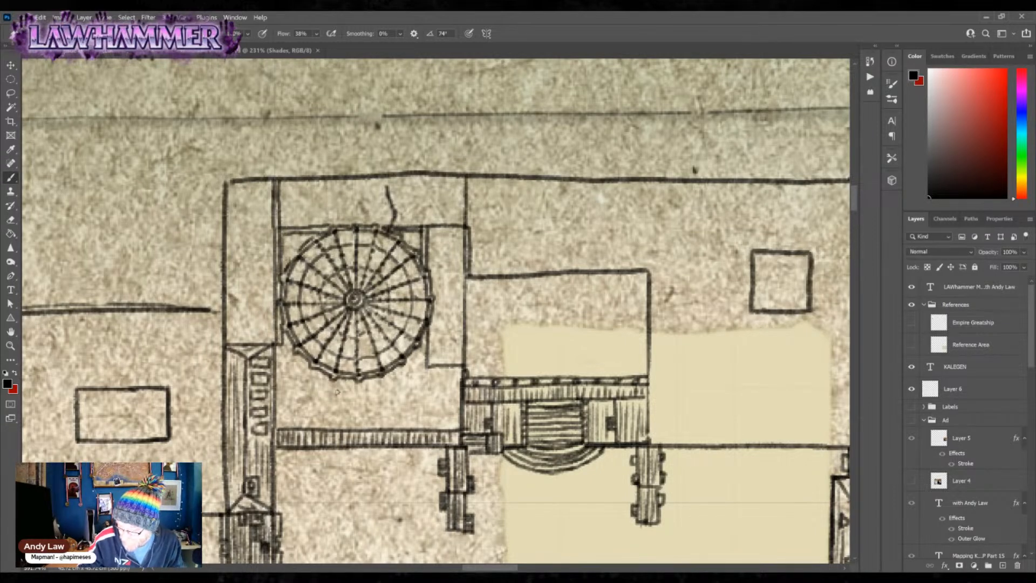
# - Close the square frame beneath the round roof, then hatch its lower-right corner and the short strip beside it
pyautogui.moveTo(275, 377)
pyautogui.mouseDown()
pyautogui.moveTo(461, 374)
pyautogui.moveTo(441, 375)
pyautogui.mouseUp()
pyautogui.moveTo(448, 367)
pyautogui.mouseDown()
pyautogui.moveTo(456, 375)
pyautogui.moveTo(407, 375)
pyautogui.mouseUp()
pyautogui.moveTo(404, 363); pyautogui.dragTo(414, 372)
pyautogui.moveTo(414, 362); pyautogui.dragTo(424, 368)
pyautogui.moveTo(421, 340); pyautogui.dragTo(431, 352)
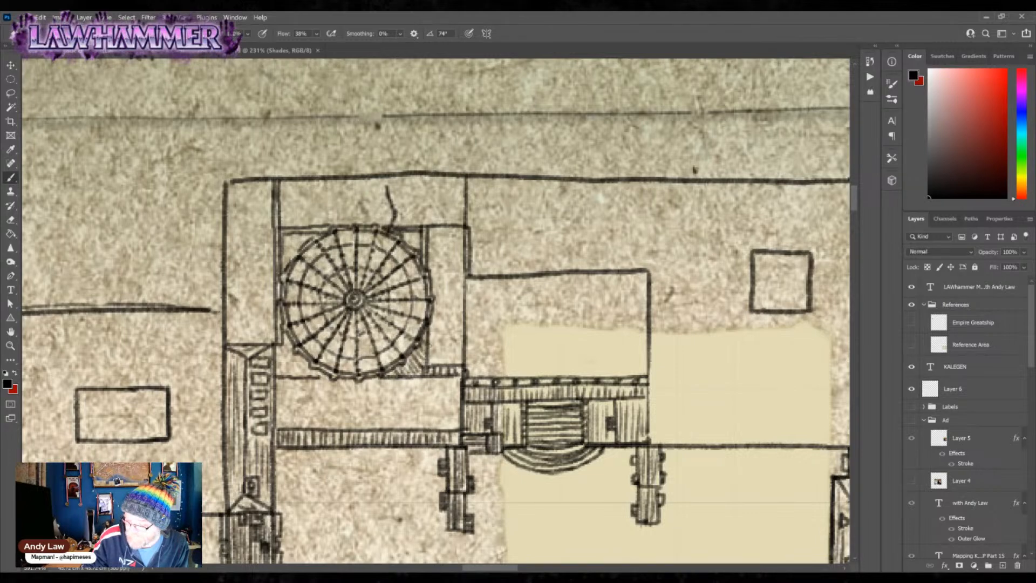
# - Hatch the remaining three corners between the round roof and its square frame with short strokes
pyautogui.moveTo(298, 356); pyautogui.dragTo(278, 376)
pyautogui.moveTo(291, 355); pyautogui.dragTo(278, 367)
pyautogui.moveTo(292, 350)
pyautogui.mouseDown()
pyautogui.moveTo(277, 354)
pyautogui.moveTo(292, 377)
pyautogui.mouseUp()
pyautogui.moveTo(310, 360)
pyautogui.mouseDown()
pyautogui.moveTo(295, 378)
pyautogui.moveTo(312, 380)
pyautogui.mouseUp()
pyautogui.moveTo(288, 255); pyautogui.dragTo(281, 264)
pyautogui.moveTo(297, 246); pyautogui.dragTo(288, 254)
pyautogui.moveTo(308, 233)
pyautogui.mouseDown()
pyautogui.moveTo(290, 251)
pyautogui.moveTo(301, 246)
pyautogui.mouseUp()
pyautogui.moveTo(414, 231); pyautogui.dragTo(403, 239)
pyautogui.moveTo(417, 231); pyautogui.dragTo(409, 247)
pyautogui.moveTo(419, 241); pyautogui.dragTo(412, 247)
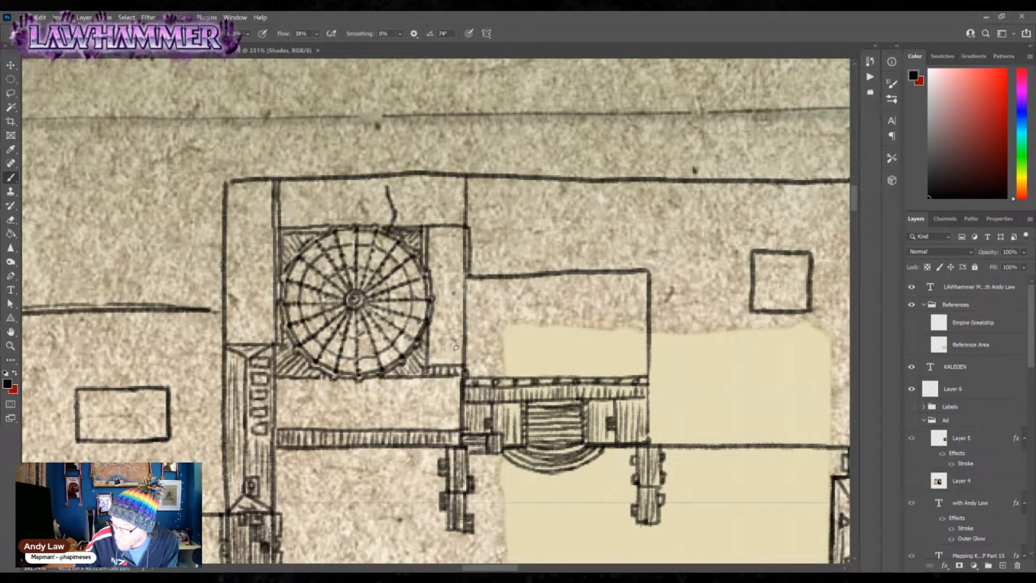
# - Add a column of small dormers and a ridge to the wing right of the round roof, and hatch it vertically
pyautogui.click(455, 344)
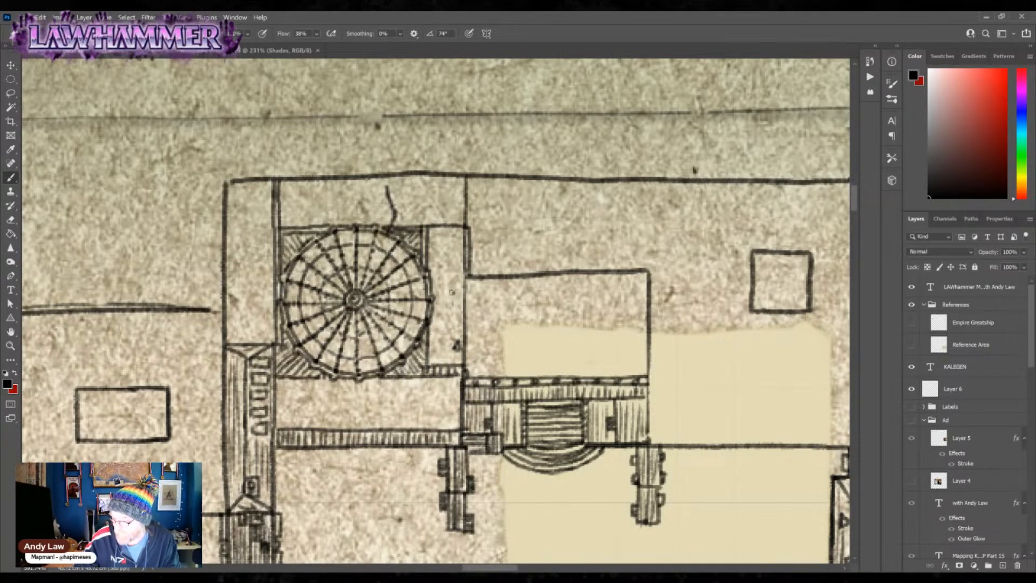
pyautogui.click(456, 305)
pyautogui.click(455, 268)
pyautogui.click(454, 243)
pyautogui.moveTo(446, 231); pyautogui.dragTo(445, 364)
pyautogui.moveTo(433, 316); pyautogui.dragTo(434, 362)
pyautogui.moveTo(439, 309); pyautogui.dragTo(439, 363)
pyautogui.moveTo(434, 232); pyautogui.dragTo(434, 290)
pyautogui.moveTo(438, 233); pyautogui.dragTo(441, 314)
pyautogui.moveTo(450, 278)
pyautogui.mouseDown()
pyautogui.moveTo(450, 306)
pyautogui.moveTo(462, 302)
pyautogui.mouseUp()
pyautogui.moveTo(449, 314)
pyautogui.mouseDown()
pyautogui.moveTo(450, 358)
pyautogui.moveTo(454, 343)
pyautogui.mouseUp()
pyautogui.moveTo(462, 316); pyautogui.dragTo(462, 339)
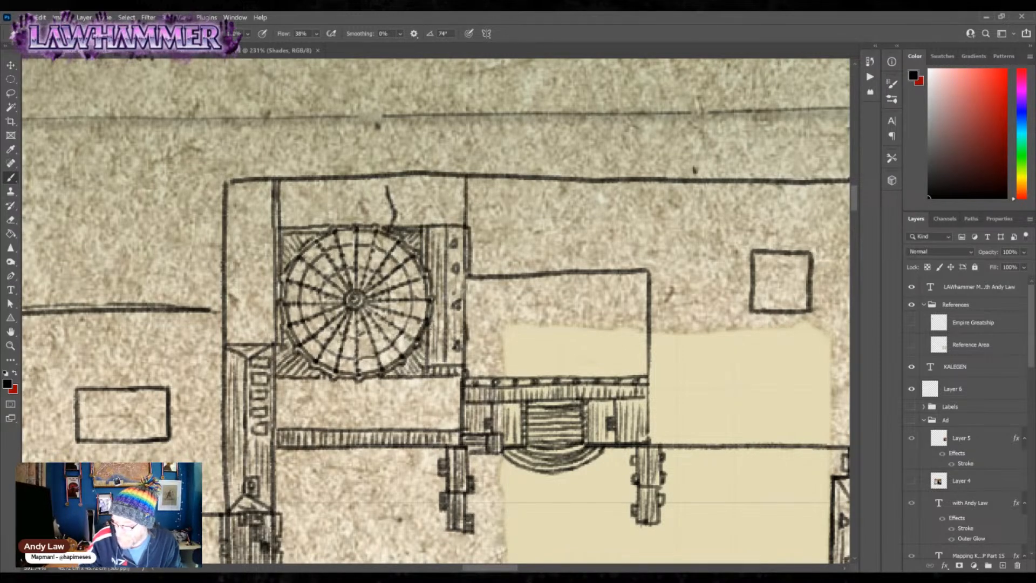
# - Draw a square pyramid-roofed tower at each end of the strip below the round roof and hatch the left tower's slopes
pyautogui.moveTo(326, 379); pyautogui.dragTo(325, 425)
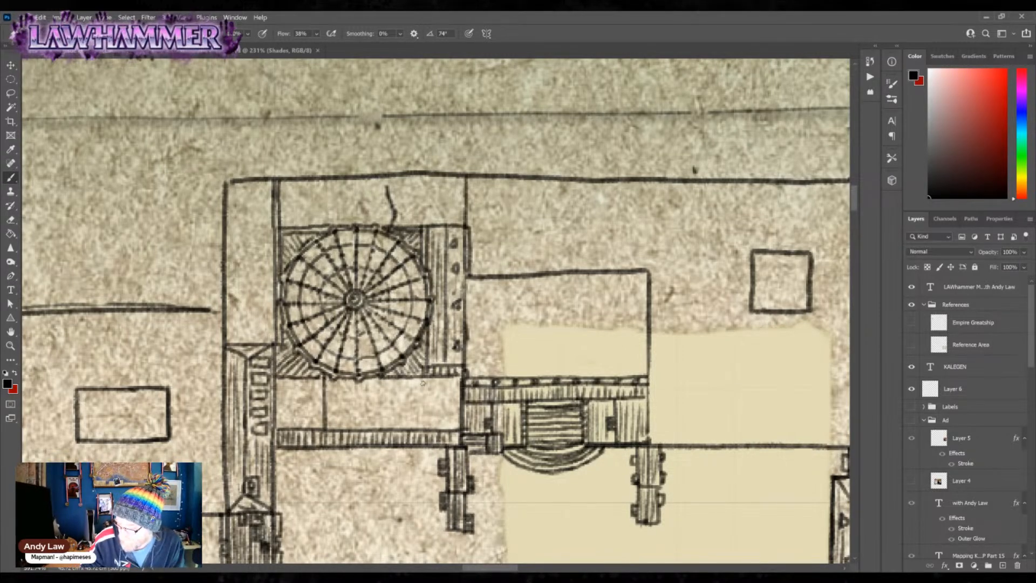
pyautogui.moveTo(414, 381)
pyautogui.mouseDown()
pyautogui.moveTo(411, 428)
pyautogui.moveTo(458, 380)
pyautogui.moveTo(429, 395)
pyautogui.moveTo(460, 430)
pyautogui.mouseUp()
pyautogui.moveTo(275, 375)
pyautogui.mouseDown()
pyautogui.moveTo(321, 421)
pyautogui.moveTo(313, 394)
pyautogui.moveTo(324, 379)
pyautogui.moveTo(309, 412)
pyautogui.mouseUp()
pyautogui.moveTo(314, 395); pyautogui.dragTo(319, 418)
pyautogui.moveTo(321, 394)
pyautogui.mouseDown()
pyautogui.moveTo(293, 423)
pyautogui.moveTo(316, 421)
pyautogui.mouseUp()
pyautogui.moveTo(294, 417); pyautogui.dragTo(310, 411)
pyautogui.moveTo(277, 381)
pyautogui.mouseDown()
pyautogui.moveTo(278, 425)
pyautogui.moveTo(287, 418)
pyautogui.mouseUp()
pyautogui.moveTo(291, 400); pyautogui.dragTo(294, 409)
pyautogui.moveTo(295, 398); pyautogui.dragTo(310, 394)
pyautogui.moveTo(289, 392); pyautogui.dragTo(316, 387)
pyautogui.moveTo(287, 384); pyautogui.dragTo(318, 379)
# - Hatch the slopes of the right pyramid-roofed tower below the round roof
pyautogui.moveTo(416, 386); pyautogui.dragTo(416, 424)
pyautogui.moveTo(420, 393); pyautogui.dragTo(424, 419)
pyautogui.moveTo(428, 397)
pyautogui.mouseDown()
pyautogui.moveTo(427, 416)
pyautogui.moveTo(445, 392)
pyautogui.mouseUp()
pyautogui.moveTo(425, 388); pyautogui.dragTo(453, 387)
pyautogui.moveTo(425, 384)
pyautogui.mouseDown()
pyautogui.moveTo(457, 383)
pyautogui.moveTo(448, 414)
pyautogui.mouseUp()
pyautogui.moveTo(452, 390); pyautogui.dragTo(450, 426)
pyautogui.moveTo(424, 421); pyautogui.dragTo(445, 412)
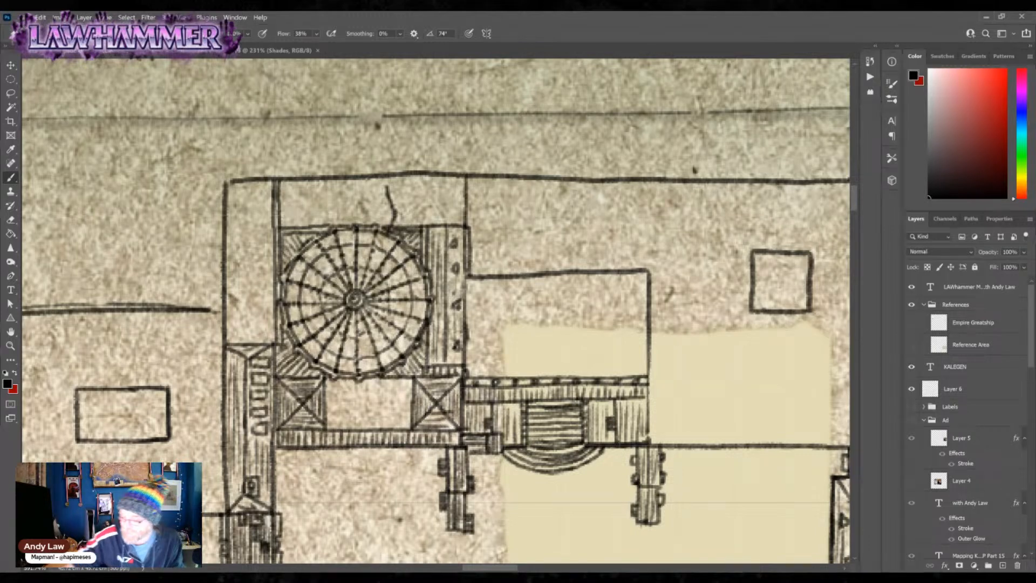
# - Draw a horizontal ridge and small chimneys on the roof between the two towers and hatch it with horizontal strokes
pyautogui.moveTo(325, 404)
pyautogui.mouseDown()
pyautogui.moveTo(411, 403)
pyautogui.moveTo(393, 392)
pyautogui.moveTo(407, 391)
pyautogui.moveTo(408, 402)
pyautogui.moveTo(400, 397)
pyautogui.mouseUp()
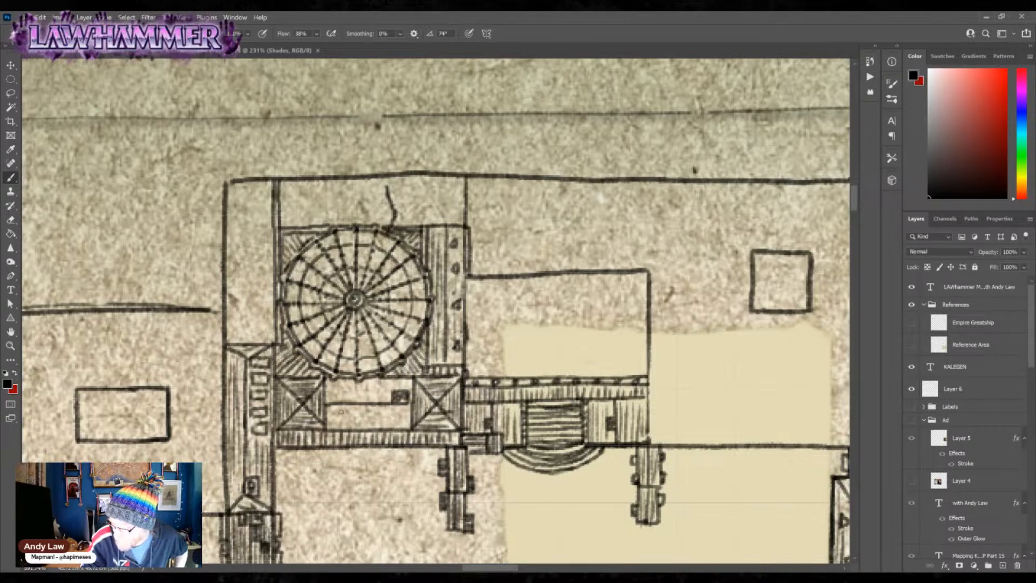
pyautogui.moveTo(330, 407); pyautogui.dragTo(410, 423)
pyautogui.moveTo(363, 419)
pyautogui.mouseDown()
pyautogui.moveTo(410, 417)
pyautogui.moveTo(401, 412)
pyautogui.mouseUp()
pyautogui.moveTo(355, 406)
pyautogui.mouseDown()
pyautogui.moveTo(383, 405)
pyautogui.moveTo(373, 396)
pyautogui.mouseUp()
pyautogui.moveTo(371, 400); pyautogui.dragTo(393, 399)
pyautogui.moveTo(325, 396); pyautogui.dragTo(391, 392)
pyautogui.moveTo(338, 392); pyautogui.dragTo(400, 381)
pyautogui.moveTo(370, 382); pyautogui.dragTo(414, 379)
pyautogui.moveTo(402, 419)
pyautogui.mouseDown()
pyautogui.moveTo(401, 408)
pyautogui.moveTo(411, 417)
pyautogui.moveTo(370, 383)
pyautogui.moveTo(378, 419)
pyautogui.moveTo(390, 426)
pyautogui.mouseUp()
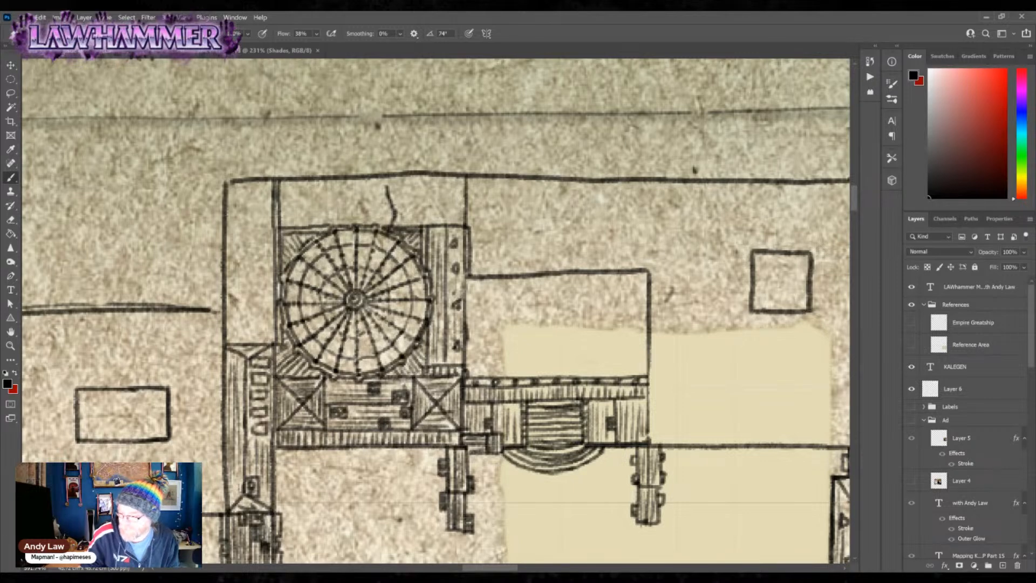
# - Divide the wing above the round roof, hatch its left part with chimneys, and add a pyramid-roofed tower at the right end
pyautogui.moveTo(360, 179); pyautogui.dragTo(361, 218)
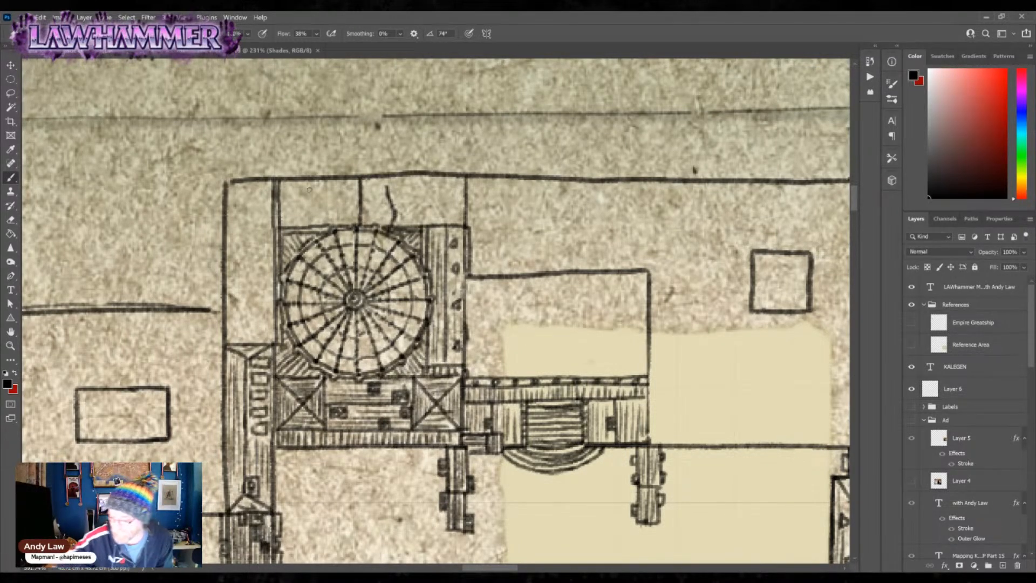
pyautogui.moveTo(281, 202)
pyautogui.mouseDown()
pyautogui.moveTo(359, 201)
pyautogui.moveTo(351, 216)
pyautogui.moveTo(356, 206)
pyautogui.moveTo(291, 183)
pyautogui.moveTo(283, 198)
pyautogui.moveTo(353, 221)
pyautogui.moveTo(343, 195)
pyautogui.moveTo(357, 183)
pyautogui.moveTo(415, 201)
pyautogui.moveTo(416, 224)
pyautogui.moveTo(465, 177)
pyautogui.moveTo(426, 186)
pyautogui.moveTo(466, 225)
pyautogui.moveTo(449, 207)
pyautogui.moveTo(419, 203)
pyautogui.moveTo(420, 221)
pyautogui.mouseUp()
pyautogui.moveTo(424, 188)
pyautogui.mouseDown()
pyautogui.moveTo(425, 213)
pyautogui.moveTo(448, 194)
pyautogui.mouseUp()
pyautogui.moveTo(431, 188)
pyautogui.mouseDown()
pyautogui.moveTo(453, 182)
pyautogui.moveTo(447, 206)
pyautogui.mouseUp()
pyautogui.moveTo(454, 188); pyautogui.dragTo(458, 213)
pyautogui.moveTo(462, 183)
pyautogui.mouseDown()
pyautogui.moveTo(462, 214)
pyautogui.moveTo(442, 206)
pyautogui.moveTo(452, 188)
pyautogui.moveTo(450, 206)
pyautogui.moveTo(436, 208)
pyautogui.mouseUp()
pyautogui.moveTo(436, 207)
pyautogui.mouseDown()
pyautogui.moveTo(436, 195)
pyautogui.moveTo(448, 206)
pyautogui.moveTo(438, 196)
pyautogui.moveTo(387, 213)
pyautogui.mouseUp()
# - Hatch the middle section of the wing above the round roof with vertical strokes
pyautogui.moveTo(388, 209); pyautogui.dragTo(389, 227)
pyautogui.moveTo(391, 180); pyautogui.dragTo(391, 197)
pyautogui.moveTo(392, 196); pyautogui.dragTo(393, 231)
pyautogui.moveTo(397, 177); pyautogui.dragTo(397, 228)
pyautogui.moveTo(401, 175); pyautogui.dragTo(406, 232)
pyautogui.moveTo(409, 185); pyautogui.dragTo(410, 225)
pyautogui.moveTo(362, 180); pyautogui.dragTo(363, 227)
pyautogui.moveTo(367, 181); pyautogui.dragTo(370, 225)
pyautogui.moveTo(374, 180); pyautogui.dragTo(375, 227)
pyautogui.moveTo(378, 180); pyautogui.dragTo(382, 225)
pyautogui.moveTo(385, 180); pyautogui.dragTo(386, 222)
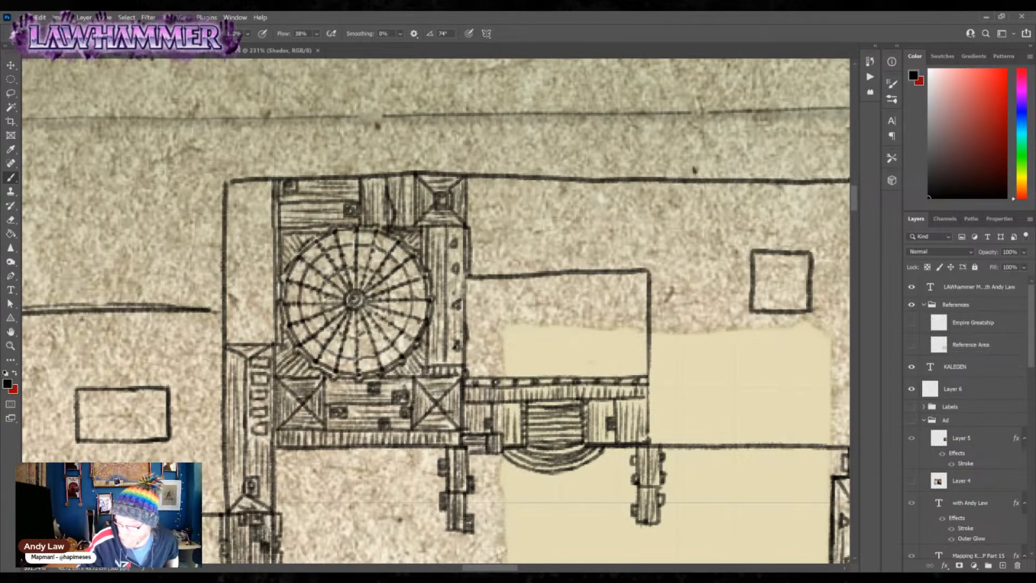
# - Add a central ridge and two small chimneys to the long wing left of the round roof and hatch both slopes vertically
pyautogui.moveTo(250, 177); pyautogui.dragTo(249, 343)
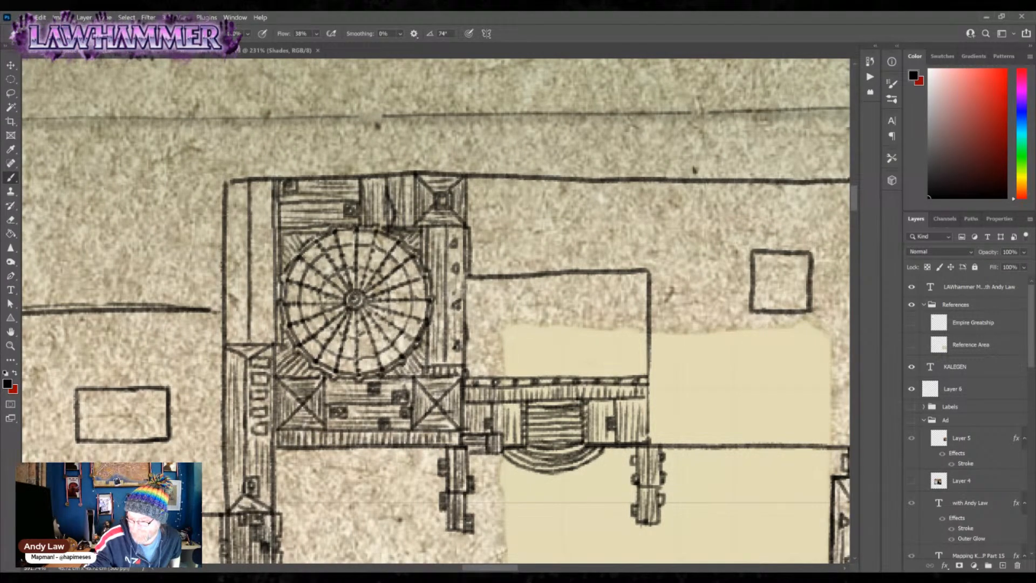
pyautogui.moveTo(252, 186); pyautogui.dragTo(257, 192)
pyautogui.moveTo(235, 324); pyautogui.dragTo(240, 328)
pyautogui.moveTo(230, 192); pyautogui.dragTo(235, 260)
pyautogui.moveTo(239, 187); pyautogui.dragTo(243, 264)
pyautogui.moveTo(241, 213); pyautogui.dragTo(243, 323)
pyautogui.moveTo(234, 264); pyautogui.dragTo(232, 320)
pyautogui.moveTo(230, 264); pyautogui.dragTo(231, 336)
pyautogui.moveTo(256, 203); pyautogui.dragTo(256, 260)
pyautogui.moveTo(261, 200); pyautogui.dragTo(261, 262)
pyautogui.moveTo(267, 182); pyautogui.dragTo(269, 339)
pyautogui.moveTo(256, 259); pyautogui.dragTo(257, 338)
pyautogui.moveTo(262, 279); pyautogui.dragTo(263, 340)
# - Draw two small square pyramid-roofed turrets, one above the other, in the plot just left of the long narrow building
pyautogui.click(10, 346)
pyautogui.moveTo(655, 360)
pyautogui.mouseDown()
pyautogui.moveTo(634, 360)
pyautogui.moveTo(545, 273)
pyautogui.mouseUp()
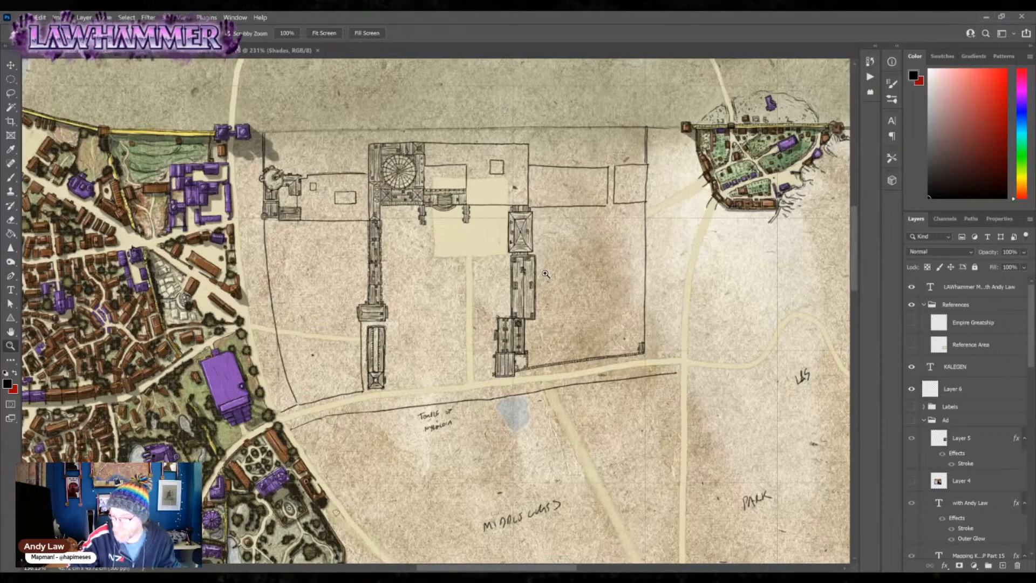
pyautogui.click(326, 177)
pyautogui.moveTo(327, 177); pyautogui.dragTo(489, 349)
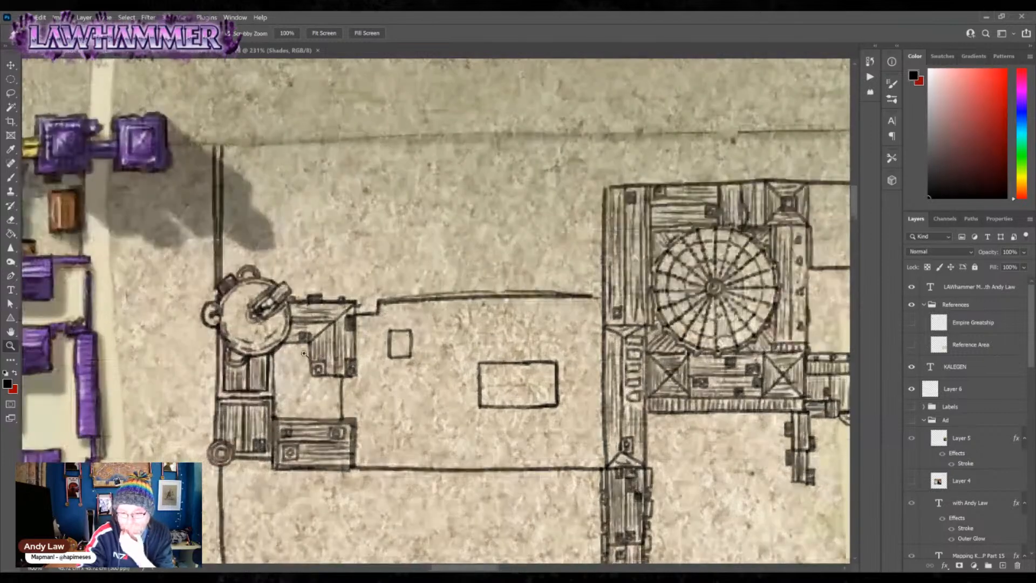
pyautogui.click(492, 345)
pyautogui.click(12, 178)
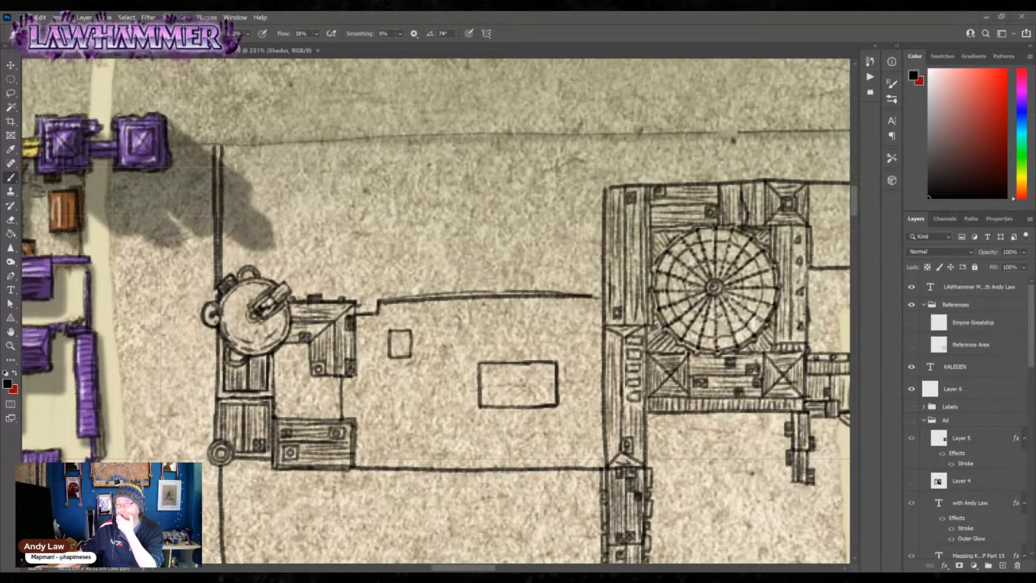
pyautogui.moveTo(572, 307)
pyautogui.mouseDown()
pyautogui.moveTo(573, 333)
pyautogui.moveTo(592, 332)
pyautogui.moveTo(593, 306)
pyautogui.moveTo(572, 306)
pyautogui.moveTo(588, 309)
pyautogui.moveTo(591, 332)
pyautogui.moveTo(576, 331)
pyautogui.mouseUp()
pyautogui.moveTo(579, 313); pyautogui.dragTo(579, 325)
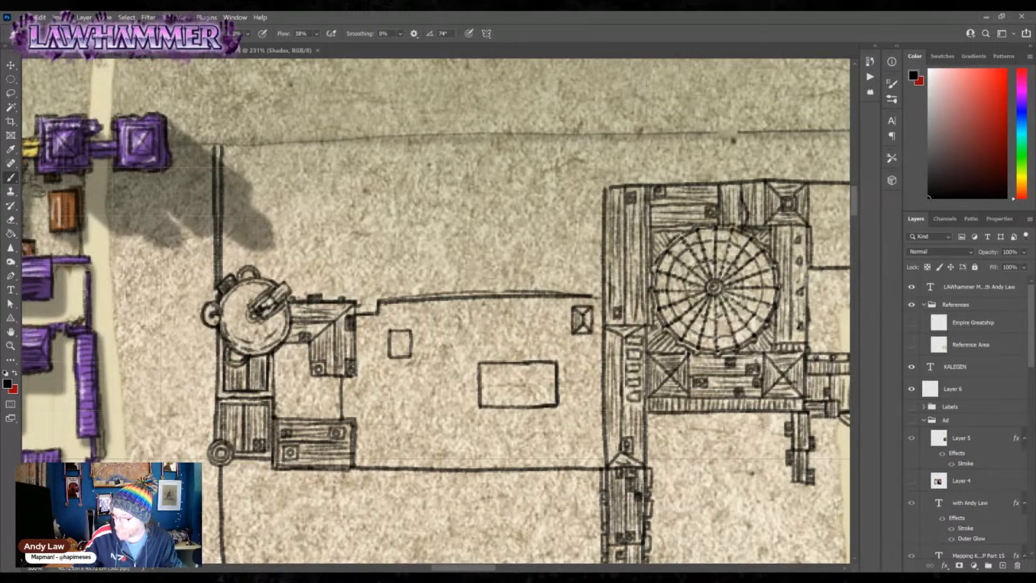
pyautogui.moveTo(572, 424)
pyautogui.mouseDown()
pyautogui.moveTo(571, 453)
pyautogui.moveTo(593, 452)
pyautogui.moveTo(593, 422)
pyautogui.moveTo(572, 424)
pyautogui.moveTo(588, 444)
pyautogui.mouseUp()
pyautogui.moveTo(578, 431); pyautogui.dragTo(577, 444)
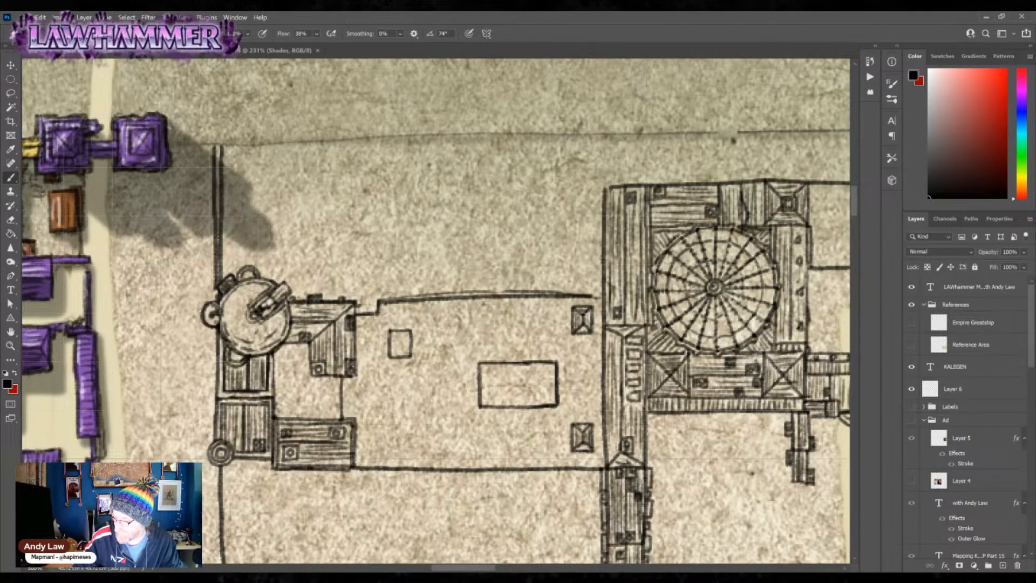
# - Draw a roof around the rectangular courtyard with diagonal hip lines, a left outer wall and an inner ring of ridge lines
pyautogui.moveTo(557, 360); pyautogui.dragTo(576, 334)
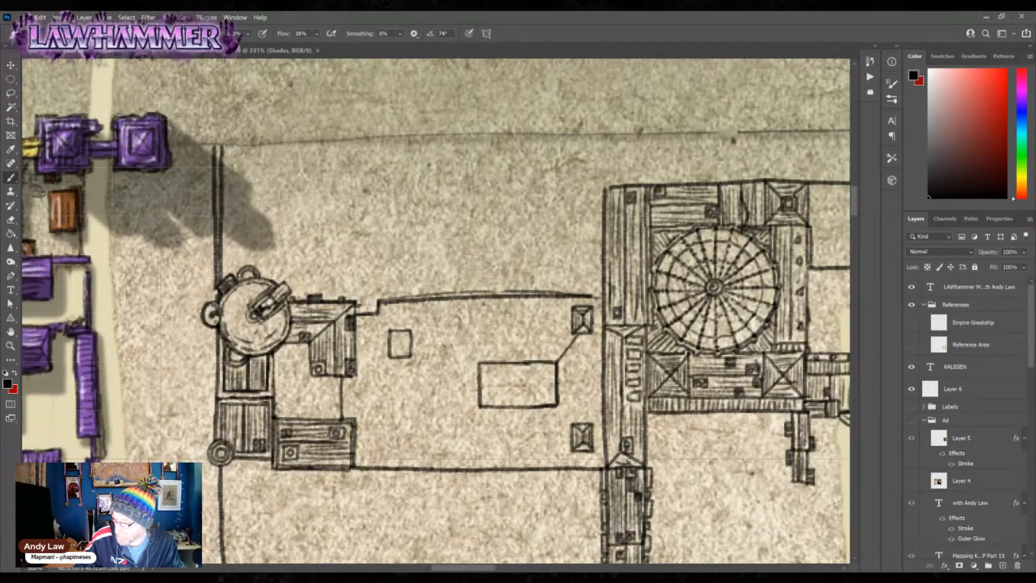
pyautogui.moveTo(557, 406); pyautogui.dragTo(607, 468)
pyautogui.moveTo(479, 406); pyautogui.dragTo(436, 467)
pyautogui.moveTo(430, 299); pyautogui.dragTo(435, 467)
pyautogui.moveTo(430, 300)
pyautogui.mouseDown()
pyautogui.moveTo(479, 361)
pyautogui.moveTo(455, 349)
pyautogui.moveTo(456, 438)
pyautogui.moveTo(574, 435)
pyautogui.mouseUp()
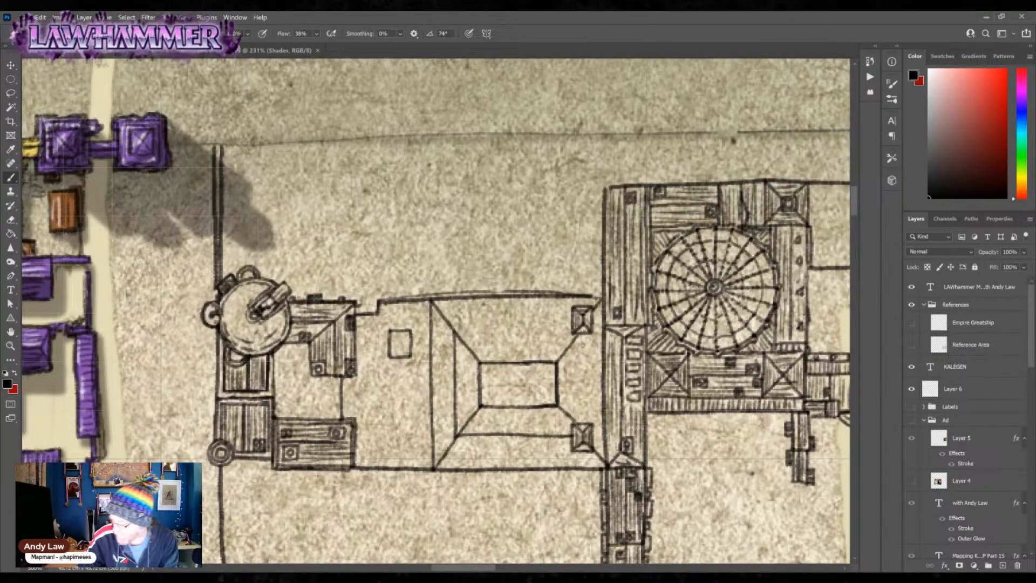
pyautogui.moveTo(583, 331); pyautogui.dragTo(580, 428)
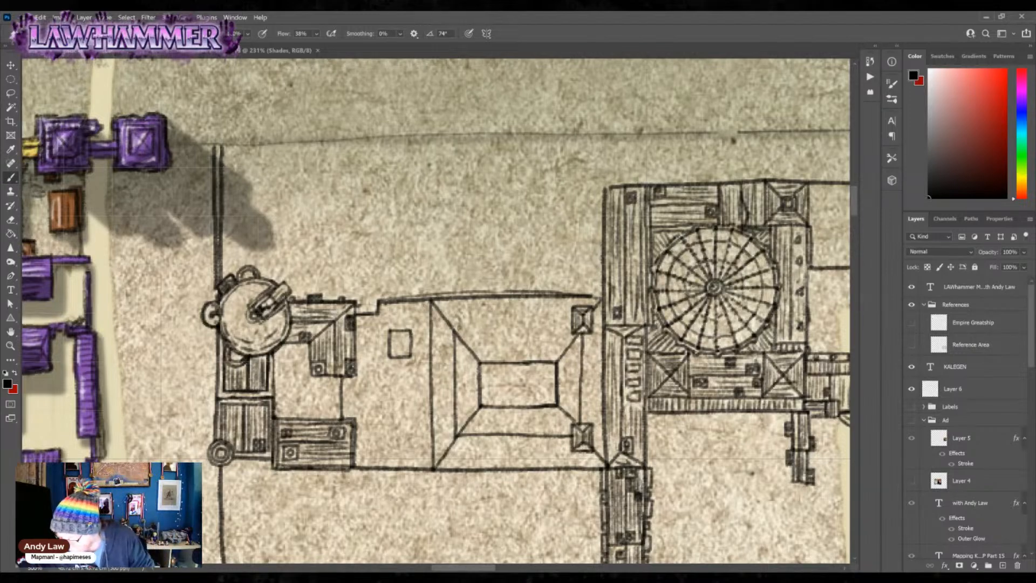
pyautogui.moveTo(475, 328); pyautogui.dragTo(575, 327)
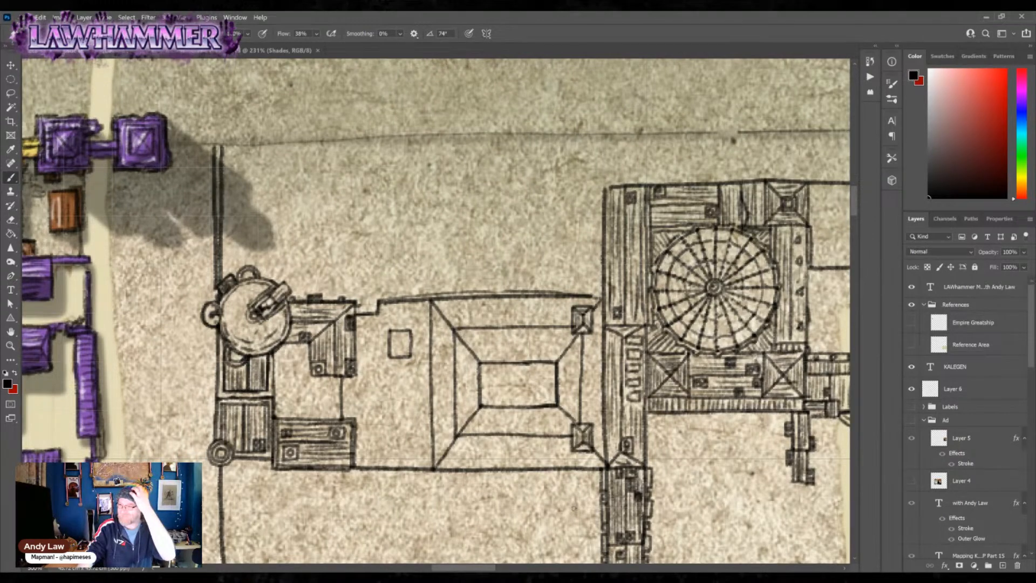
# - Add a row of small boxes along the courtyard building's lower edge and a square turret at its lower-left ridge corner
pyautogui.moveTo(448, 455)
pyautogui.mouseDown()
pyautogui.moveTo(458, 467)
pyautogui.moveTo(450, 454)
pyautogui.moveTo(471, 465)
pyautogui.moveTo(476, 456)
pyautogui.moveTo(529, 464)
pyautogui.moveTo(522, 454)
pyautogui.moveTo(547, 463)
pyautogui.mouseUp()
pyautogui.moveTo(558, 460); pyautogui.dragTo(593, 459)
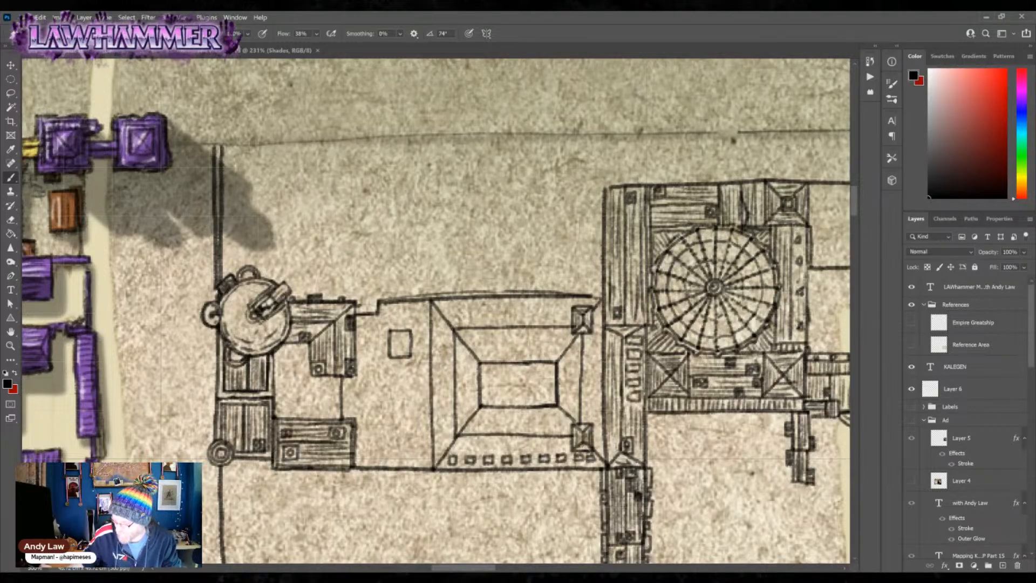
pyautogui.moveTo(456, 415)
pyautogui.mouseDown()
pyautogui.moveTo(455, 428)
pyautogui.moveTo(469, 421)
pyautogui.moveTo(477, 435)
pyautogui.moveTo(448, 430)
pyautogui.moveTo(458, 443)
pyautogui.moveTo(479, 443)
pyautogui.moveTo(479, 415)
pyautogui.moveTo(460, 416)
pyautogui.moveTo(450, 442)
pyautogui.moveTo(462, 427)
pyautogui.moveTo(478, 441)
pyautogui.mouseUp()
# - Hatch the courtyard building's inner left and lower slopes and both slopes of its right wing
pyautogui.moveTo(475, 365); pyautogui.dragTo(467, 414)
pyautogui.moveTo(459, 348)
pyautogui.mouseDown()
pyautogui.moveTo(519, 418)
pyautogui.moveTo(482, 430)
pyautogui.moveTo(565, 430)
pyautogui.mouseUp()
pyautogui.moveTo(484, 429); pyautogui.dragTo(568, 428)
pyautogui.moveTo(479, 425)
pyautogui.mouseDown()
pyautogui.moveTo(563, 425)
pyautogui.moveTo(557, 413)
pyautogui.mouseUp()
pyautogui.moveTo(564, 361); pyautogui.dragTo(566, 411)
pyautogui.moveTo(570, 344); pyautogui.dragTo(571, 419)
pyautogui.moveTo(575, 338); pyautogui.dragTo(573, 422)
pyautogui.moveTo(586, 335); pyautogui.dragTo(584, 428)
pyautogui.moveTo(588, 336)
pyautogui.mouseDown()
pyautogui.moveTo(588, 423)
pyautogui.moveTo(594, 414)
pyautogui.mouseUp()
pyautogui.moveTo(599, 317); pyautogui.dragTo(598, 447)
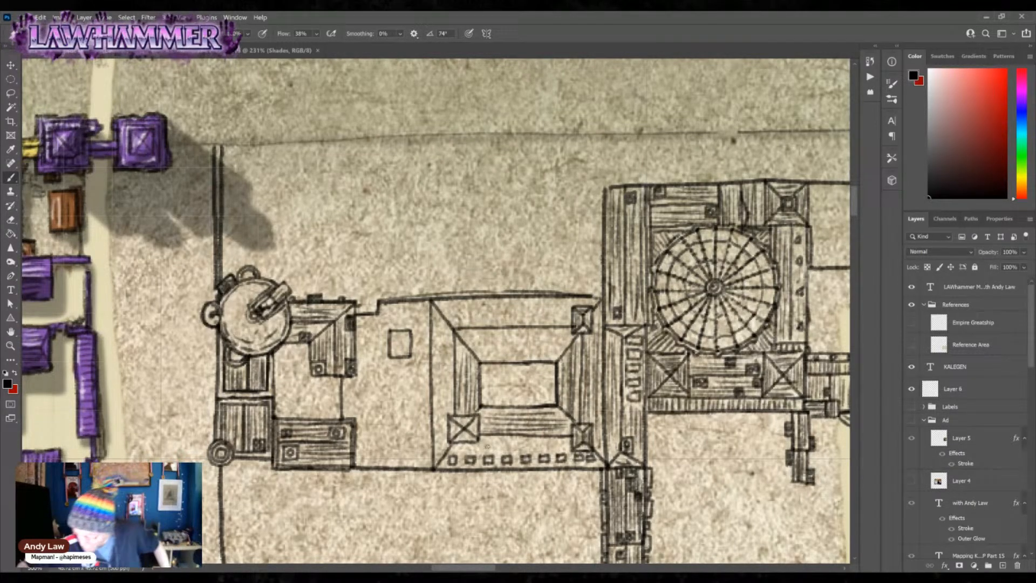
# - Hatch the courtyard building's outer lower slope horizontally and its outer left slope vertically
pyautogui.moveTo(453, 451); pyautogui.dragTo(548, 451)
pyautogui.moveTo(471, 445); pyautogui.dragTo(563, 443)
pyautogui.moveTo(486, 440); pyautogui.dragTo(573, 439)
pyautogui.moveTo(514, 450); pyautogui.dragTo(566, 450)
pyautogui.moveTo(452, 469); pyautogui.dragTo(594, 463)
pyautogui.moveTo(435, 313); pyautogui.dragTo(438, 402)
pyautogui.moveTo(443, 323); pyautogui.dragTo(443, 409)
pyautogui.moveTo(447, 340); pyautogui.dragTo(436, 463)
pyautogui.moveTo(444, 407); pyautogui.dragTo(443, 447)
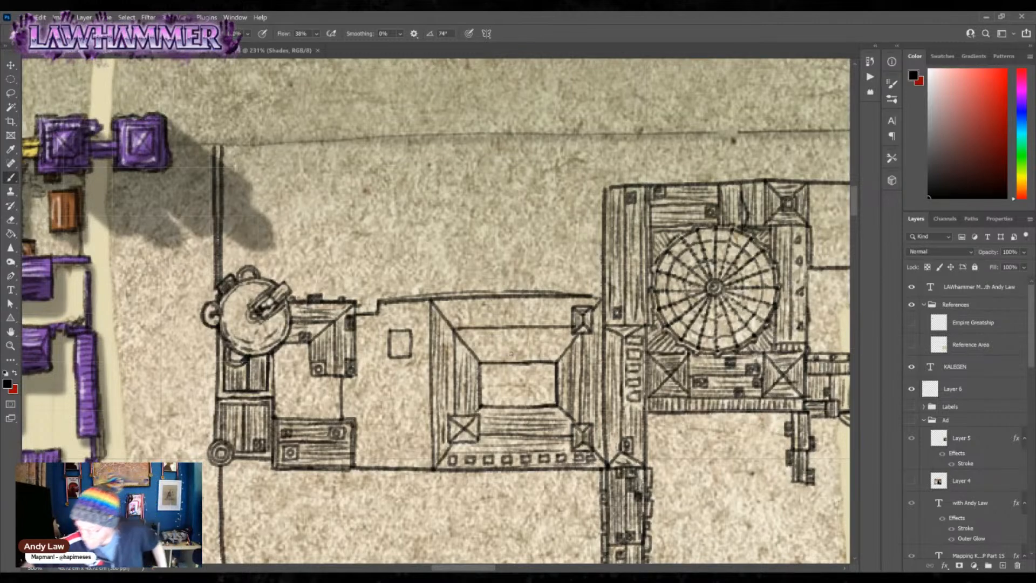
# - Hatch both slopes of the courtyard building's upper wing with horizontal strokes
pyautogui.moveTo(479, 359); pyautogui.dragTo(559, 352)
pyautogui.moveTo(470, 345)
pyautogui.mouseDown()
pyautogui.moveTo(568, 344)
pyautogui.moveTo(541, 333)
pyautogui.mouseUp()
pyautogui.moveTo(453, 323); pyautogui.dragTo(551, 321)
pyautogui.moveTo(459, 320); pyautogui.dragTo(565, 317)
pyautogui.moveTo(460, 312); pyautogui.dragTo(584, 303)
# - Roughen and darken the inner edges of the rectangular courtyard with short strokes, and save the map file
pyautogui.moveTo(483, 369); pyautogui.dragTo(483, 404)
pyautogui.moveTo(484, 364); pyautogui.dragTo(484, 372)
pyautogui.moveTo(553, 364); pyautogui.dragTo(554, 388)
pyautogui.moveTo(554, 382); pyautogui.dragTo(553, 401)
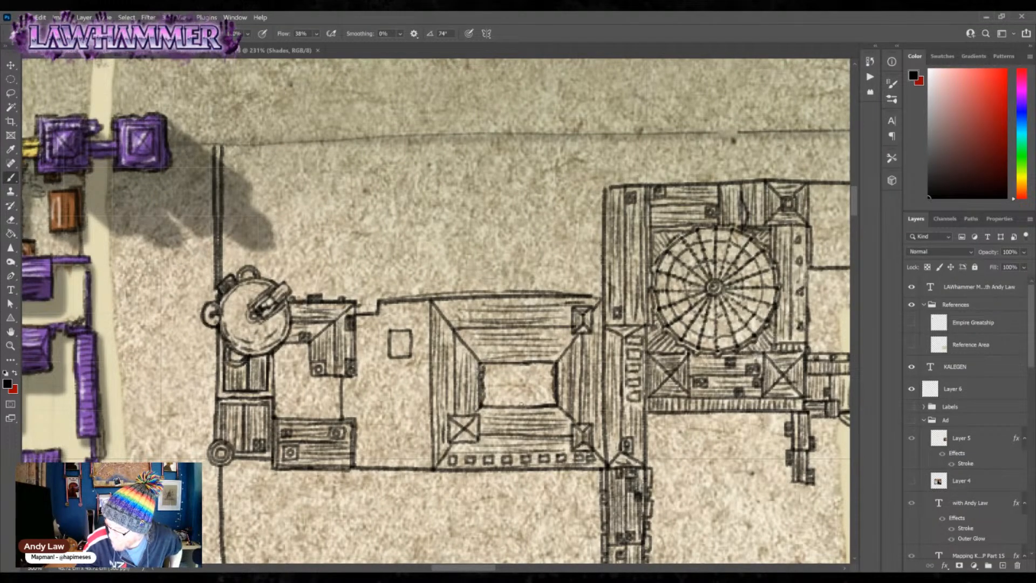
pyautogui.rightClick(484, 401)
pyautogui.press('Escape')
pyautogui.moveTo(489, 404); pyautogui.dragTo(546, 404)
pyautogui.hotkey('ctrl', 's')
pyautogui.moveTo(502, 366); pyautogui.dragTo(548, 364)
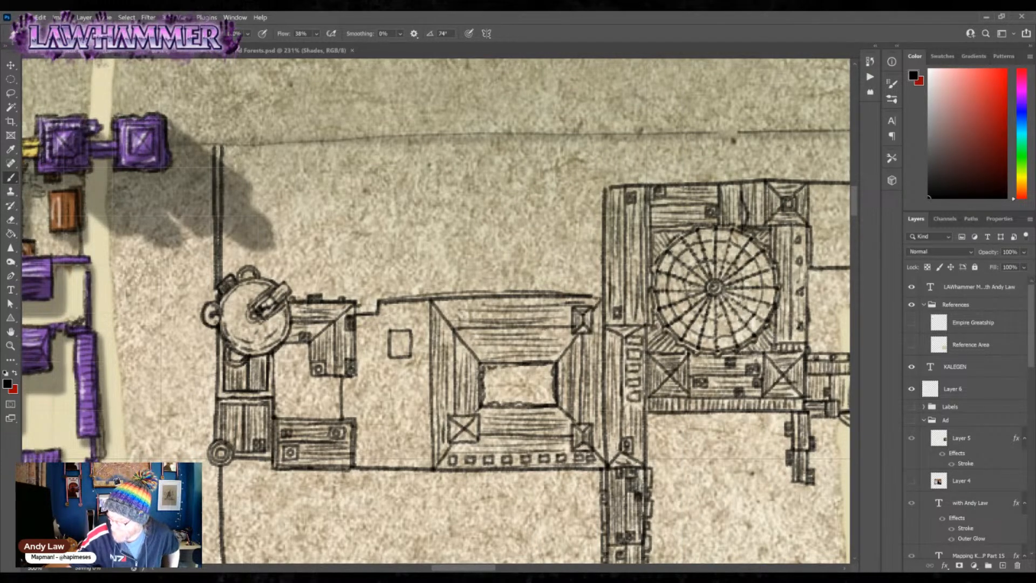
# - Draw a small vertically hatched building left of the courtyard building and hatch the small square building above it
pyautogui.moveTo(388, 405)
pyautogui.mouseDown()
pyautogui.moveTo(389, 463)
pyautogui.moveTo(400, 405)
pyautogui.moveTo(427, 405)
pyautogui.moveTo(427, 464)
pyautogui.moveTo(406, 462)
pyautogui.moveTo(427, 463)
pyautogui.mouseUp()
pyautogui.moveTo(409, 406)
pyautogui.mouseDown()
pyautogui.moveTo(409, 462)
pyautogui.moveTo(418, 463)
pyautogui.mouseUp()
pyautogui.moveTo(421, 411)
pyautogui.mouseDown()
pyautogui.moveTo(424, 460)
pyautogui.moveTo(393, 466)
pyautogui.mouseUp()
pyautogui.moveTo(399, 409); pyautogui.dragTo(402, 463)
pyautogui.moveTo(405, 420); pyautogui.dragTo(406, 458)
pyautogui.moveTo(404, 408); pyautogui.dragTo(420, 405)
pyautogui.moveTo(400, 332); pyautogui.dragTo(406, 356)
pyautogui.moveTo(394, 334); pyautogui.dragTo(394, 356)
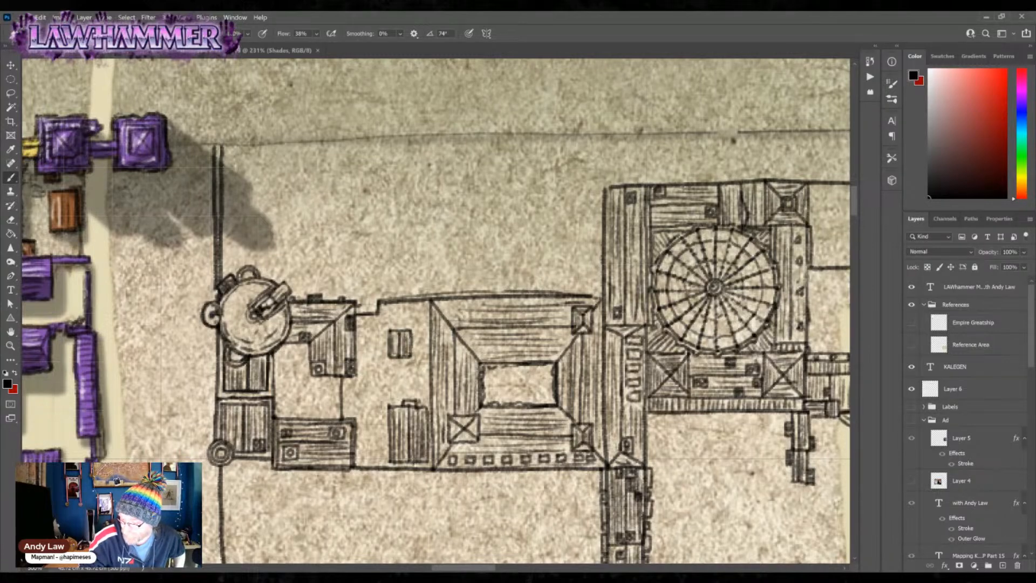
# - Outline the building around the small square feature left of the courtyard building and hatch its roof with vertical strokes
pyautogui.moveTo(378, 304)
pyautogui.mouseDown()
pyautogui.moveTo(379, 371)
pyautogui.moveTo(428, 368)
pyautogui.moveTo(382, 367)
pyautogui.mouseUp()
pyautogui.moveTo(403, 301)
pyautogui.mouseDown()
pyautogui.moveTo(404, 368)
pyautogui.moveTo(409, 335)
pyautogui.moveTo(417, 373)
pyautogui.moveTo(421, 364)
pyautogui.mouseUp()
pyautogui.moveTo(425, 311)
pyautogui.mouseDown()
pyautogui.moveTo(427, 362)
pyautogui.moveTo(409, 368)
pyautogui.mouseUp()
pyautogui.moveTo(382, 303)
pyautogui.mouseDown()
pyautogui.moveTo(381, 368)
pyautogui.moveTo(387, 337)
pyautogui.mouseUp()
pyautogui.moveTo(394, 305); pyautogui.dragTo(393, 328)
pyautogui.moveTo(398, 305)
pyautogui.mouseDown()
pyautogui.moveTo(391, 371)
pyautogui.moveTo(375, 353)
pyautogui.moveTo(387, 431)
pyautogui.mouseUp()
# - Hatch the narrow wing beside that building with vertical strokes and fill in the short link above it
pyautogui.moveTo(366, 354); pyautogui.dragTo(371, 431)
pyautogui.moveTo(380, 372)
pyautogui.mouseDown()
pyautogui.moveTo(380, 430)
pyautogui.moveTo(385, 419)
pyautogui.mouseUp()
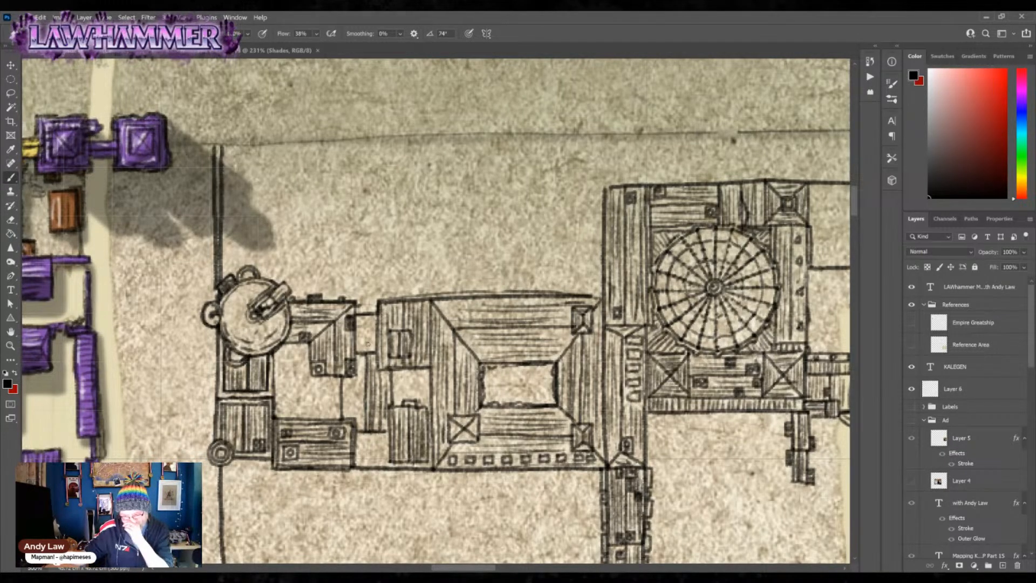
pyautogui.moveTo(347, 378); pyautogui.dragTo(349, 422)
pyautogui.moveTo(354, 377)
pyautogui.mouseDown()
pyautogui.moveTo(358, 432)
pyautogui.moveTo(364, 416)
pyautogui.mouseUp()
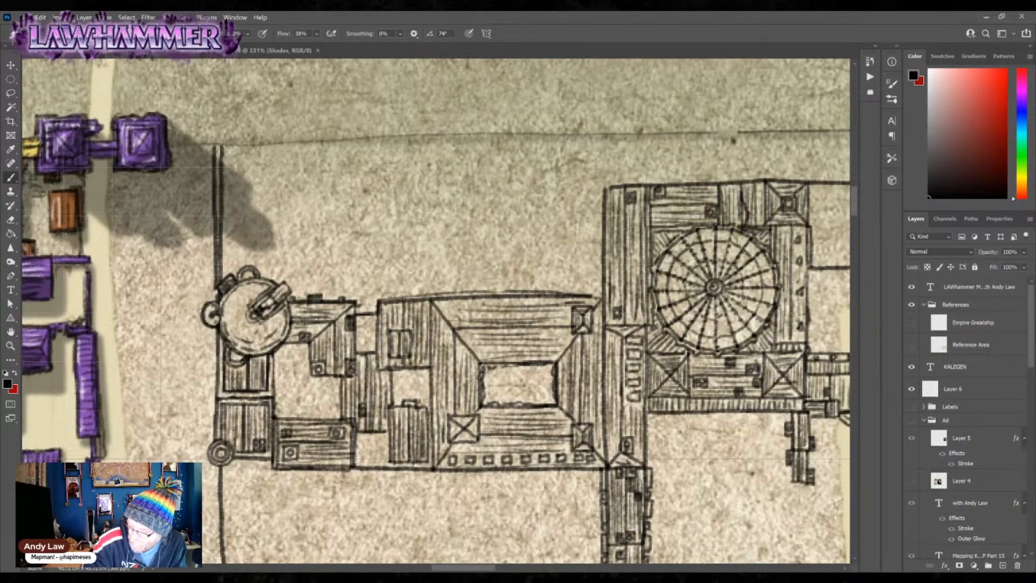
pyautogui.moveTo(357, 350); pyautogui.dragTo(374, 341)
pyautogui.moveTo(359, 330)
pyautogui.mouseDown()
pyautogui.moveTo(375, 331)
pyautogui.moveTo(370, 322)
pyautogui.mouseUp()
pyautogui.moveTo(360, 314); pyautogui.dragTo(370, 314)
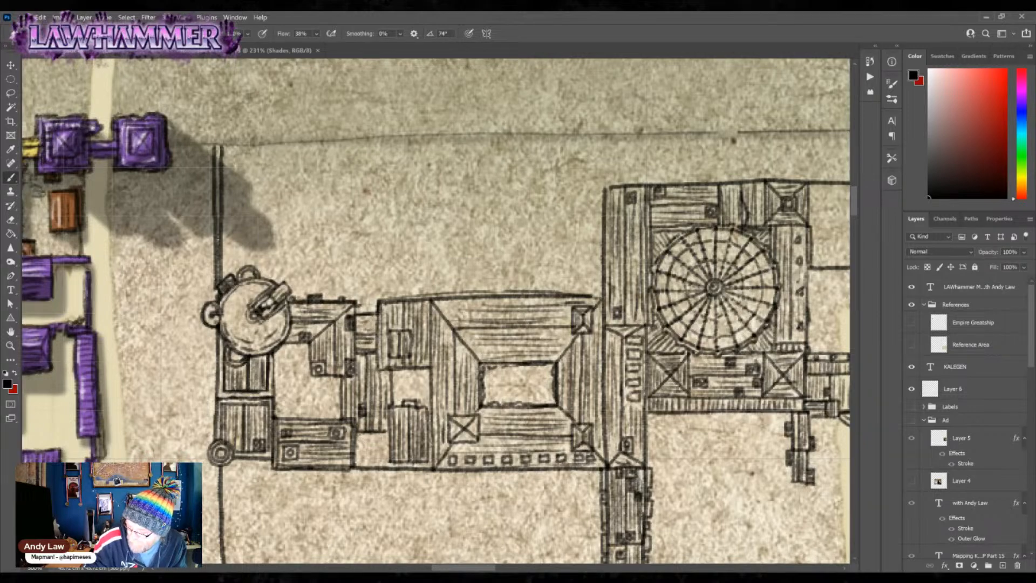
# - Draw a small square tower with a crossed hip roof on the lower wall and add buttresses beneath it
pyautogui.moveTo(389, 459)
pyautogui.mouseDown()
pyautogui.moveTo(389, 468)
pyautogui.moveTo(386, 432)
pyautogui.moveTo(374, 452)
pyautogui.moveTo(387, 466)
pyautogui.moveTo(379, 463)
pyautogui.mouseUp()
pyautogui.moveTo(368, 458); pyautogui.dragTo(375, 444)
pyautogui.moveTo(366, 439); pyautogui.dragTo(378, 439)
pyautogui.moveTo(363, 434)
pyautogui.mouseDown()
pyautogui.moveTo(376, 433)
pyautogui.moveTo(379, 456)
pyautogui.mouseUp()
pyautogui.moveTo(382, 440); pyautogui.dragTo(386, 460)
pyautogui.moveTo(359, 444); pyautogui.dragTo(364, 457)
pyautogui.moveTo(368, 437); pyautogui.dragTo(380, 437)
pyautogui.moveTo(362, 471); pyautogui.dragTo(381, 467)
# - Add rows of small rectangular buttresses along the lower and upper outer walls of the courtyard building
pyautogui.moveTo(445, 470); pyautogui.dragTo(597, 475)
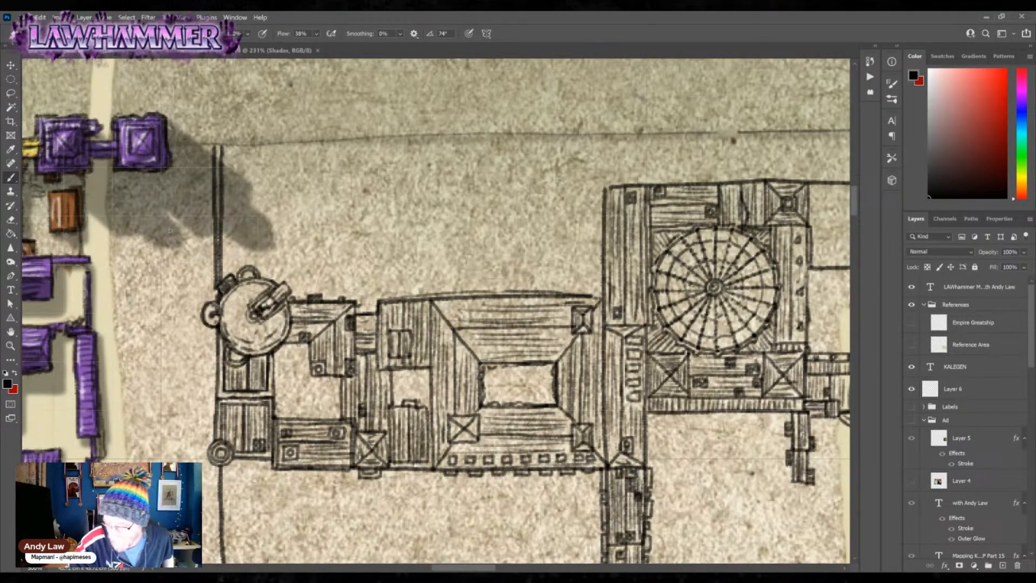
pyautogui.moveTo(158, 219)
pyautogui.mouseDown()
pyautogui.moveTo(195, 260)
pyautogui.moveTo(158, 215)
pyautogui.mouseUp()
pyautogui.hotkey('ctrl', 'z')
pyautogui.moveTo(513, 421); pyautogui.dragTo(576, 421)
pyautogui.hotkey('ctrl', 'z')
pyautogui.moveTo(442, 300)
pyautogui.mouseDown()
pyautogui.moveTo(559, 287)
pyautogui.moveTo(596, 298)
pyautogui.mouseUp()
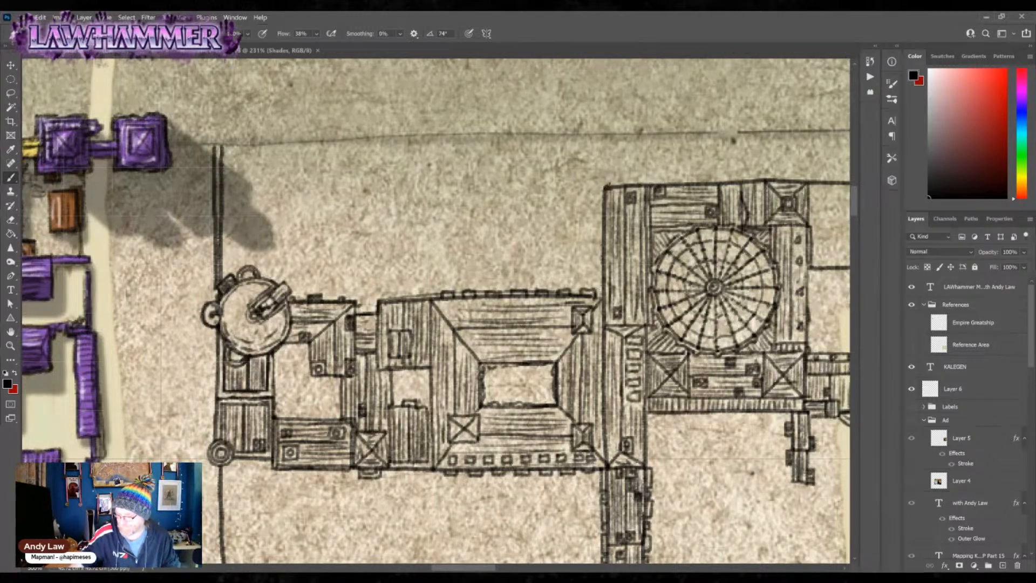
# - Darken the window row on the wing beside the dome and add small square chimneys to the courtyard building's roof
pyautogui.moveTo(661, 475)
pyautogui.mouseDown()
pyautogui.moveTo(604, 412)
pyautogui.moveTo(557, 390)
pyautogui.mouseUp()
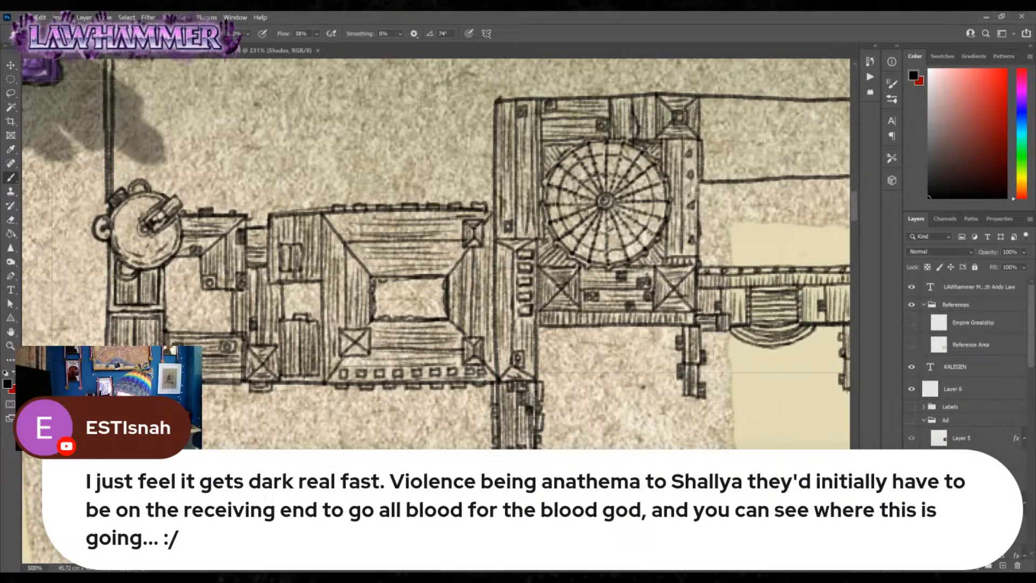
pyautogui.moveTo(520, 311)
pyautogui.mouseDown()
pyautogui.moveTo(529, 310)
pyautogui.moveTo(531, 255)
pyautogui.moveTo(529, 373)
pyautogui.moveTo(509, 371)
pyautogui.mouseUp()
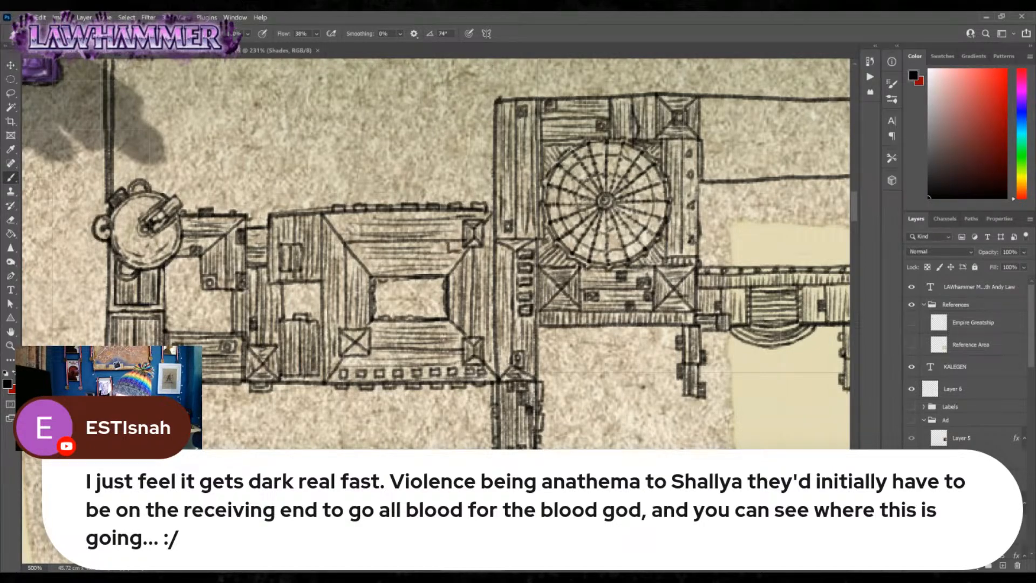
pyautogui.moveTo(354, 250); pyautogui.dragTo(351, 267)
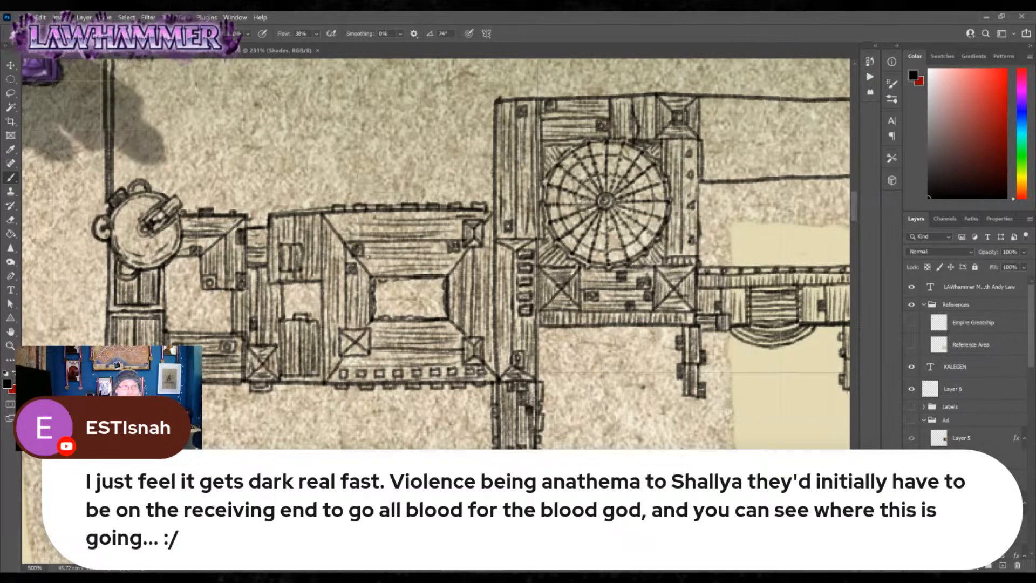
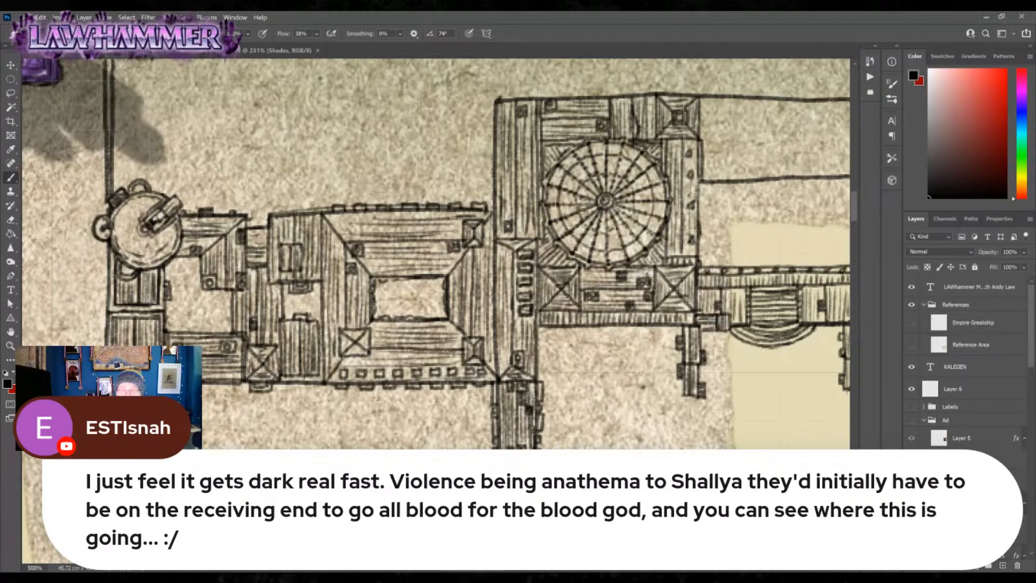
# - Add small buttresses to the outer walls left of the courtyard building and to the walls below the domed building
pyautogui.moveTo(287, 212)
pyautogui.mouseDown()
pyautogui.moveTo(297, 211)
pyautogui.moveTo(282, 204)
pyautogui.moveTo(304, 212)
pyautogui.mouseUp()
pyautogui.moveTo(298, 381)
pyautogui.mouseDown()
pyautogui.moveTo(294, 390)
pyautogui.moveTo(311, 388)
pyautogui.moveTo(292, 392)
pyautogui.moveTo(311, 392)
pyautogui.moveTo(314, 380)
pyautogui.mouseUp()
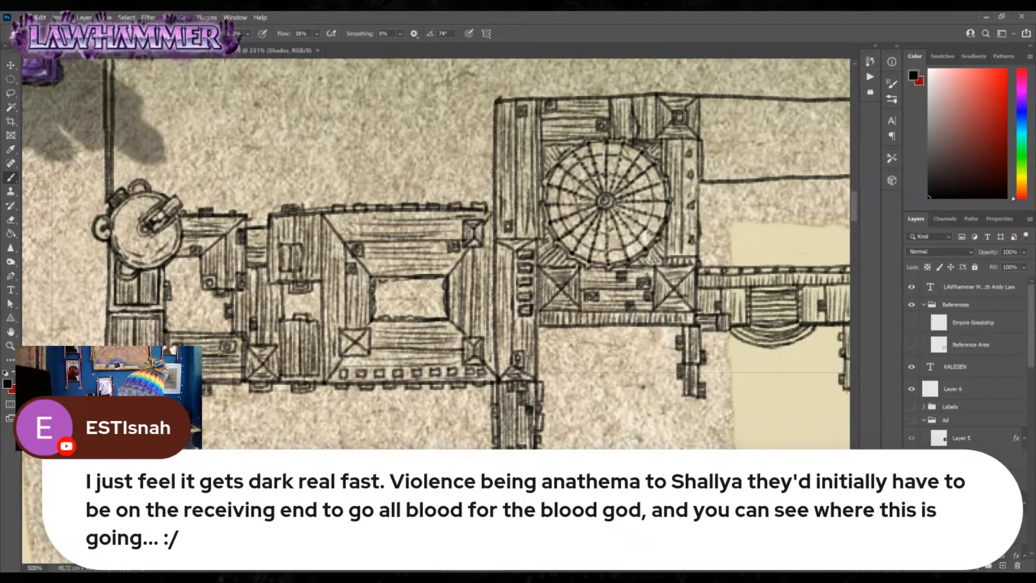
pyautogui.moveTo(538, 346)
pyautogui.mouseDown()
pyautogui.moveTo(541, 361)
pyautogui.moveTo(548, 343)
pyautogui.moveTo(550, 366)
pyautogui.moveTo(538, 365)
pyautogui.mouseUp()
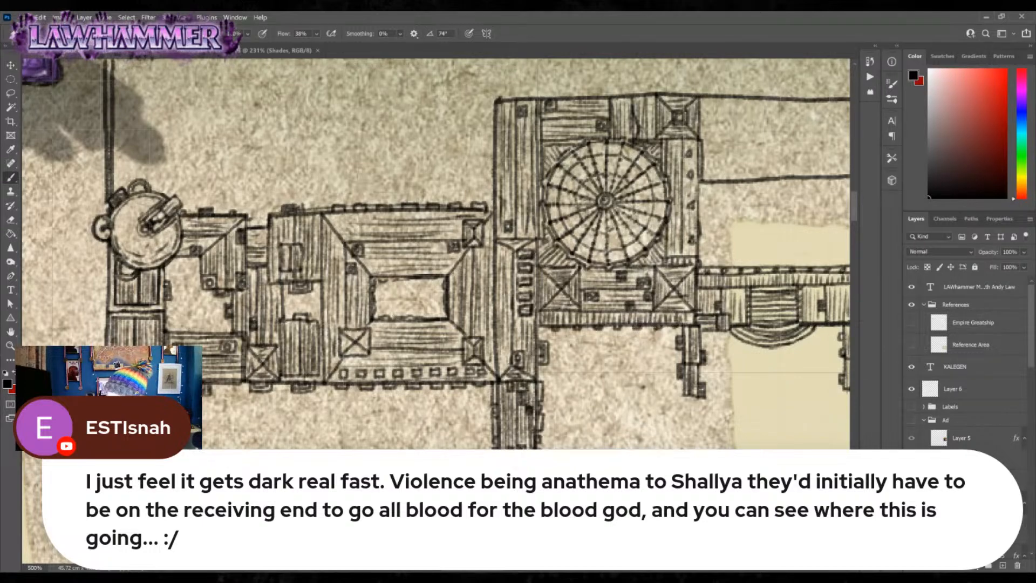
# - Speckle the open yards between the buildings left of the courtyard building with small ground marks
pyautogui.moveTo(781, 421); pyautogui.dragTo(509, 415)
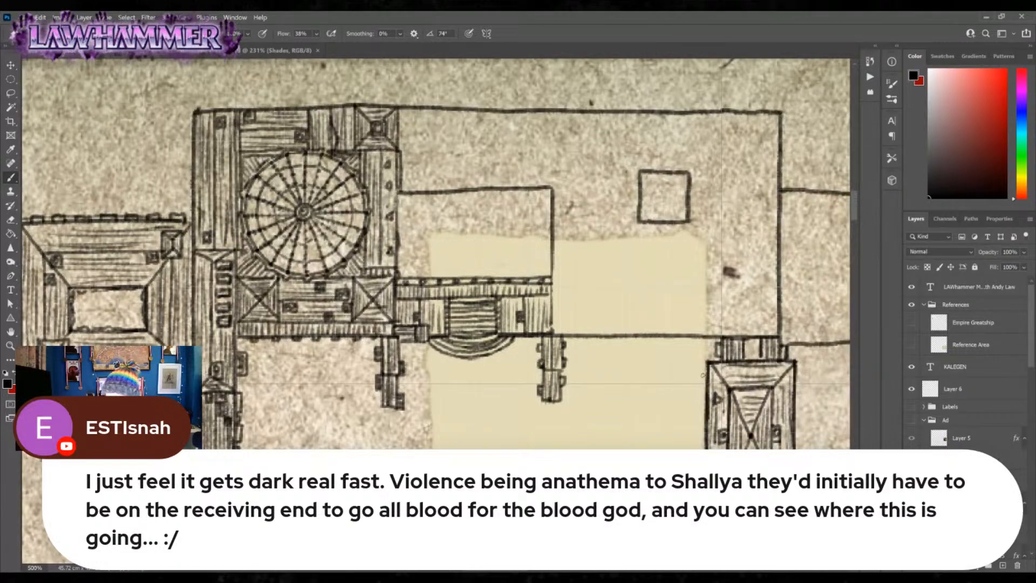
pyautogui.moveTo(281, 355); pyautogui.dragTo(651, 356)
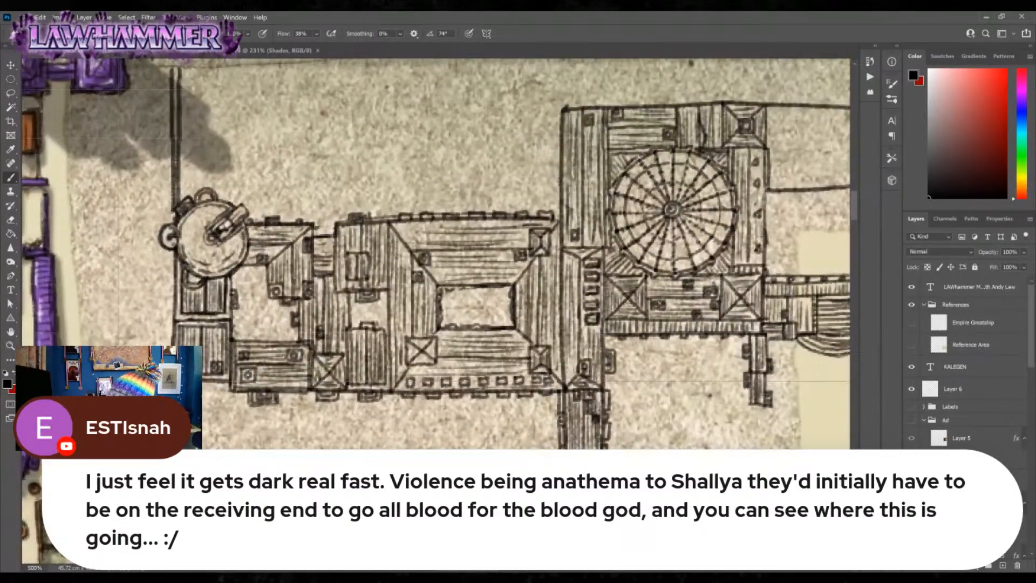
pyautogui.moveTo(477, 287); pyautogui.dragTo(513, 285)
pyautogui.moveTo(488, 322)
pyautogui.mouseDown()
pyautogui.moveTo(513, 324)
pyautogui.moveTo(446, 291)
pyautogui.moveTo(510, 290)
pyautogui.moveTo(510, 325)
pyautogui.moveTo(483, 322)
pyautogui.moveTo(496, 324)
pyautogui.moveTo(456, 338)
pyautogui.moveTo(652, 323)
pyautogui.mouseUp()
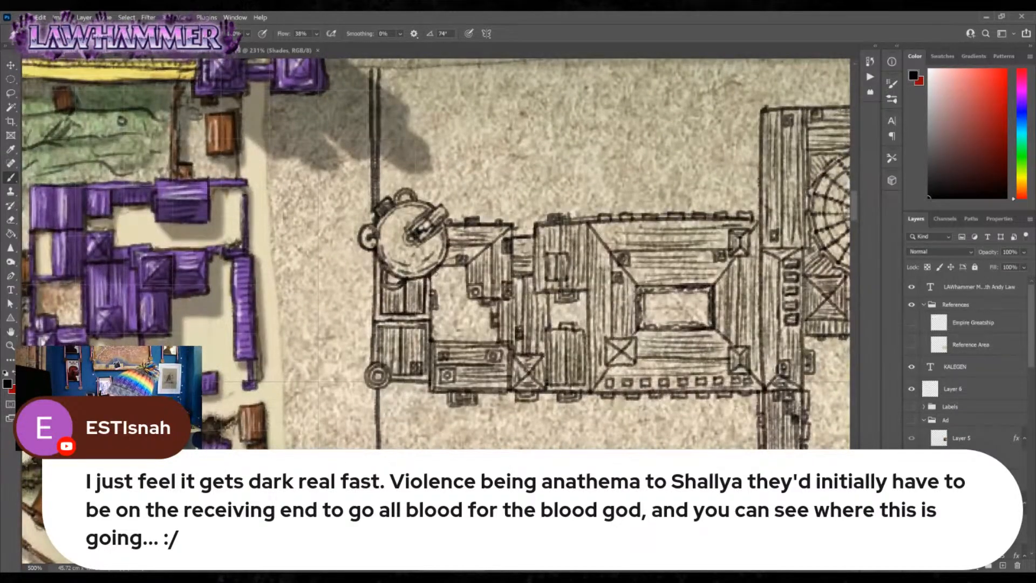
pyautogui.moveTo(470, 337)
pyautogui.mouseDown()
pyautogui.moveTo(494, 335)
pyautogui.moveTo(487, 314)
pyautogui.mouseUp()
pyautogui.moveTo(439, 274)
pyautogui.mouseDown()
pyautogui.moveTo(447, 269)
pyautogui.moveTo(476, 303)
pyautogui.moveTo(444, 296)
pyautogui.moveTo(468, 330)
pyautogui.moveTo(482, 314)
pyautogui.moveTo(459, 286)
pyautogui.moveTo(455, 321)
pyautogui.moveTo(461, 303)
pyautogui.moveTo(480, 316)
pyautogui.mouseUp()
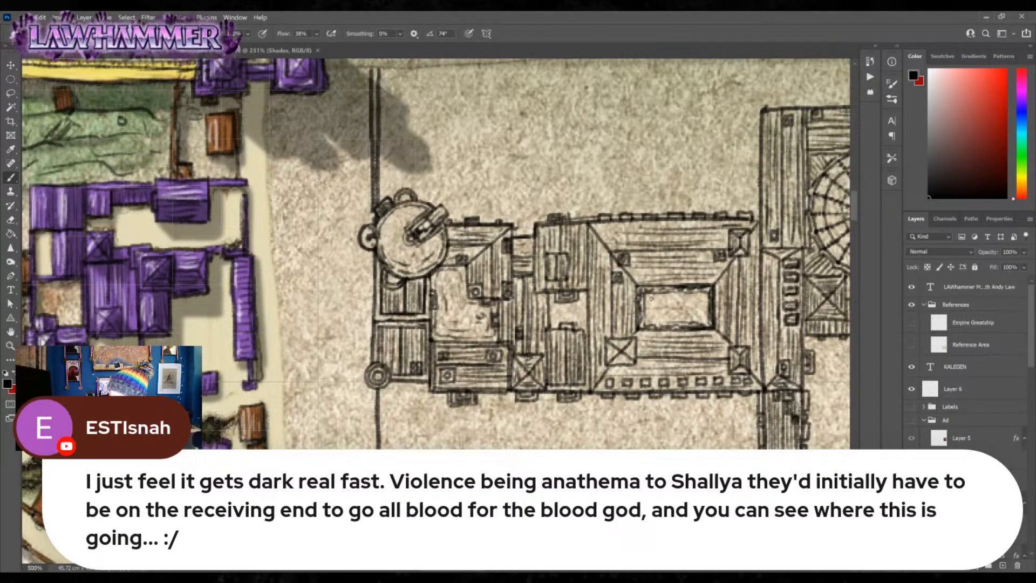
pyautogui.moveTo(553, 297)
pyautogui.mouseDown()
pyautogui.moveTo(554, 319)
pyautogui.moveTo(554, 307)
pyautogui.moveTo(582, 299)
pyautogui.moveTo(579, 316)
pyautogui.moveTo(556, 308)
pyautogui.moveTo(586, 320)
pyautogui.mouseUp()
# - Draw a square tower above the small square outline right of the dome, with crossed hip lines and left-side hatching
pyautogui.moveTo(726, 443); pyautogui.dragTo(469, 418)
pyautogui.moveTo(622, 483); pyautogui.dragTo(229, 554)
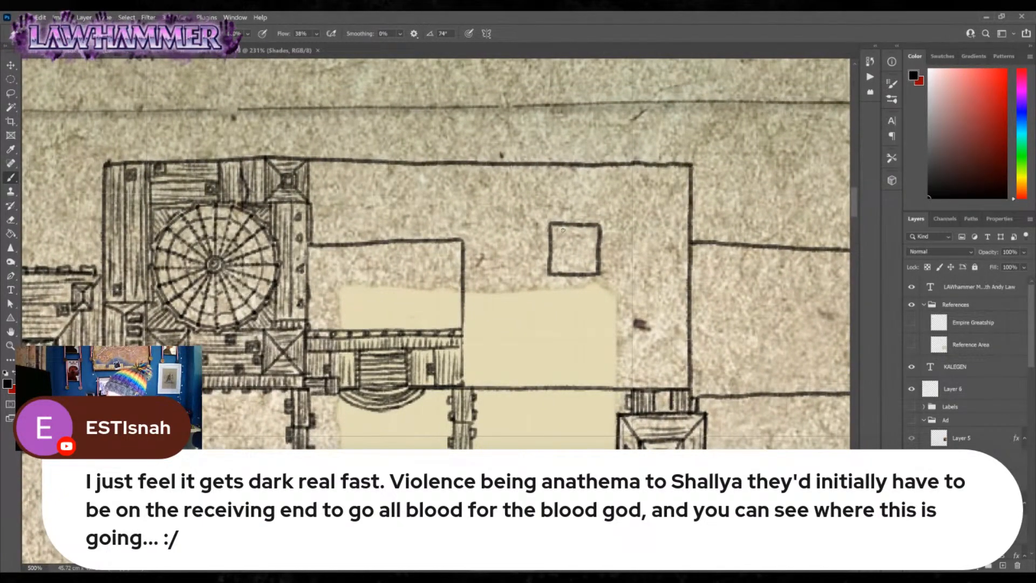
pyautogui.moveTo(542, 164)
pyautogui.mouseDown()
pyautogui.moveTo(542, 222)
pyautogui.moveTo(555, 223)
pyautogui.mouseUp()
pyautogui.moveTo(604, 165)
pyautogui.mouseDown()
pyautogui.moveTo(609, 198)
pyautogui.moveTo(594, 223)
pyautogui.moveTo(610, 224)
pyautogui.mouseUp()
pyautogui.moveTo(541, 221); pyautogui.dragTo(605, 165)
pyautogui.moveTo(541, 164); pyautogui.dragTo(608, 222)
pyautogui.moveTo(544, 169); pyautogui.dragTo(550, 214)
pyautogui.moveTo(554, 179); pyautogui.dragTo(555, 210)
# - Hatch the remaining slopes of the square tower's roof and add its central finial and a small chimney
pyautogui.moveTo(559, 184)
pyautogui.mouseDown()
pyautogui.moveTo(559, 206)
pyautogui.moveTo(583, 198)
pyautogui.mouseUp()
pyautogui.moveTo(588, 182); pyautogui.dragTo(594, 204)
pyautogui.moveTo(597, 174); pyautogui.dragTo(601, 211)
pyautogui.moveTo(604, 174)
pyautogui.mouseDown()
pyautogui.moveTo(603, 210)
pyautogui.moveTo(585, 219)
pyautogui.moveTo(593, 213)
pyautogui.mouseUp()
pyautogui.moveTo(563, 206)
pyautogui.mouseDown()
pyautogui.moveTo(587, 205)
pyautogui.moveTo(586, 182)
pyautogui.mouseUp()
pyautogui.moveTo(558, 178)
pyautogui.mouseDown()
pyautogui.moveTo(593, 175)
pyautogui.moveTo(586, 170)
pyautogui.mouseUp()
pyautogui.moveTo(552, 166)
pyautogui.mouseDown()
pyautogui.moveTo(589, 166)
pyautogui.moveTo(575, 194)
pyautogui.moveTo(583, 193)
pyautogui.moveTo(567, 202)
pyautogui.moveTo(587, 200)
pyautogui.moveTo(586, 184)
pyautogui.moveTo(570, 185)
pyautogui.moveTo(589, 213)
pyautogui.mouseUp()
pyautogui.moveTo(590, 213); pyautogui.dragTo(585, 212)
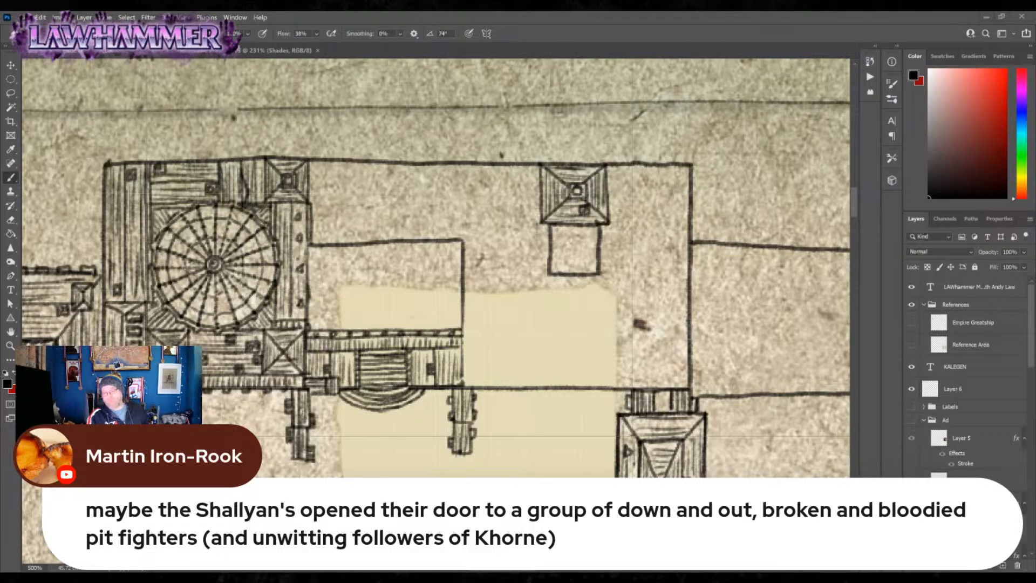
# - Add buttresses at the end of the porch wing and thicken the side edges of the adjoining rectangular building
pyautogui.moveTo(464, 387); pyautogui.dragTo(470, 355)
pyautogui.moveTo(461, 339); pyautogui.dragTo(463, 327)
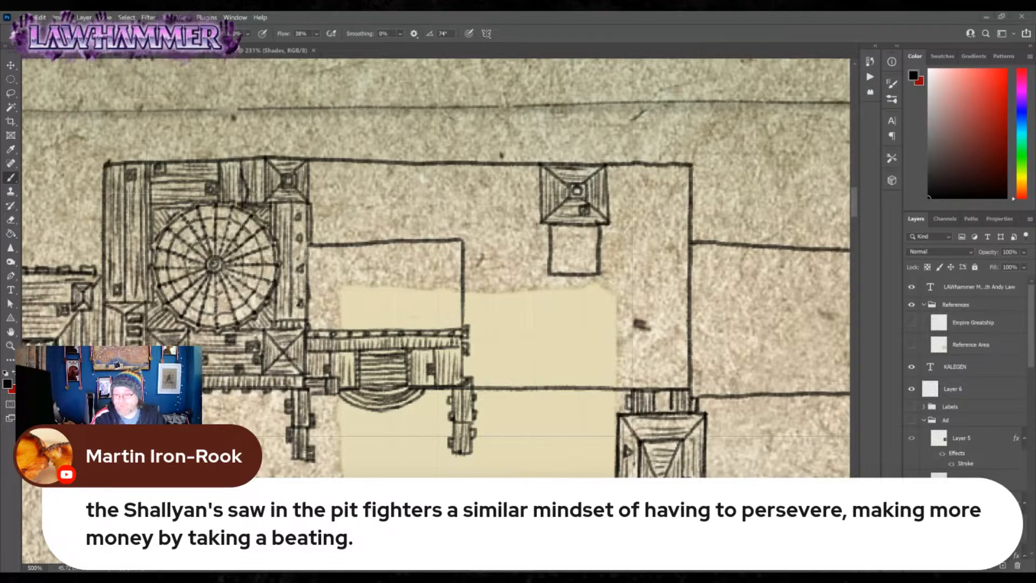
pyautogui.moveTo(310, 243)
pyautogui.mouseDown()
pyautogui.moveTo(311, 329)
pyautogui.moveTo(313, 257)
pyautogui.mouseUp()
pyautogui.moveTo(457, 244); pyautogui.dragTo(455, 322)
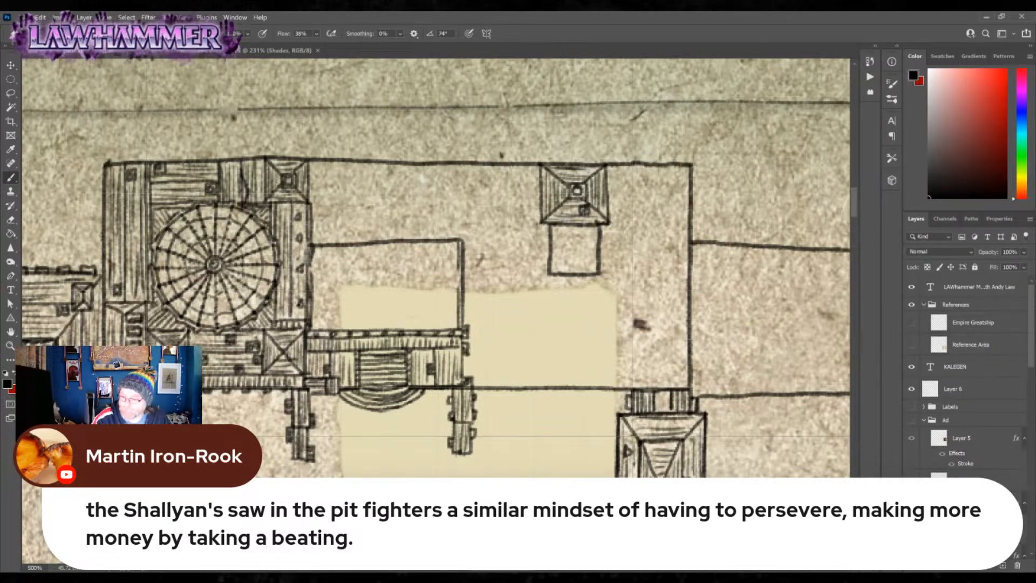
# - Draw the hip lines and a double ridge line on the rectangular building above the porch
pyautogui.moveTo(310, 244); pyautogui.dragTo(327, 285)
pyautogui.moveTo(308, 330); pyautogui.dragTo(328, 291)
pyautogui.moveTo(461, 241)
pyautogui.mouseDown()
pyautogui.moveTo(439, 280)
pyautogui.moveTo(460, 328)
pyautogui.mouseUp()
pyautogui.moveTo(328, 294); pyautogui.dragTo(432, 291)
pyautogui.moveTo(328, 286); pyautogui.dragTo(441, 282)
# - Hatch the left end vertically and the lower slope horizontally on the rectangular building's hip roof
pyautogui.moveTo(314, 260); pyautogui.dragTo(314, 316)
pyautogui.moveTo(317, 269); pyautogui.dragTo(316, 315)
pyautogui.moveTo(321, 273)
pyautogui.mouseDown()
pyautogui.moveTo(320, 311)
pyautogui.moveTo(374, 325)
pyautogui.moveTo(368, 301)
pyautogui.mouseUp()
pyautogui.moveTo(346, 304)
pyautogui.mouseDown()
pyautogui.moveTo(442, 295)
pyautogui.moveTo(435, 311)
pyautogui.mouseUp()
pyautogui.moveTo(367, 321)
pyautogui.mouseDown()
pyautogui.moveTo(448, 320)
pyautogui.moveTo(441, 309)
pyautogui.mouseUp()
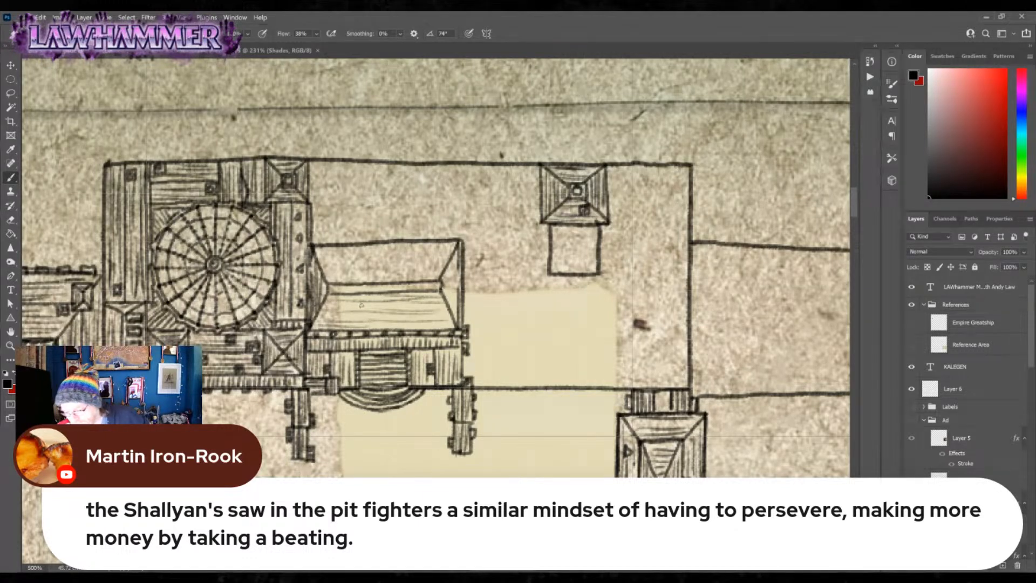
pyautogui.moveTo(337, 306); pyautogui.dragTo(414, 305)
# - Hatch the upper slope of the rectangular building's hip roof with horizontal strokes
pyautogui.moveTo(332, 280)
pyautogui.mouseDown()
pyautogui.moveTo(400, 279)
pyautogui.moveTo(385, 271)
pyautogui.mouseUp()
pyautogui.moveTo(396, 279); pyautogui.dragTo(417, 279)
pyautogui.moveTo(323, 267); pyautogui.dragTo(380, 266)
pyautogui.moveTo(328, 257); pyautogui.dragTo(384, 253)
pyautogui.moveTo(324, 250)
pyautogui.mouseDown()
pyautogui.moveTo(388, 249)
pyautogui.moveTo(446, 274)
pyautogui.mouseUp()
pyautogui.moveTo(397, 266); pyautogui.dragTo(446, 264)
pyautogui.moveTo(411, 259); pyautogui.dragTo(456, 250)
pyautogui.moveTo(400, 247); pyautogui.dragTo(455, 247)
# - Draw a row of small circles along the hip roof's ridge and a small square chimney on each slope
pyautogui.moveTo(330, 289)
pyautogui.mouseDown()
pyautogui.moveTo(389, 287)
pyautogui.moveTo(379, 287)
pyautogui.moveTo(441, 312)
pyautogui.mouseUp()
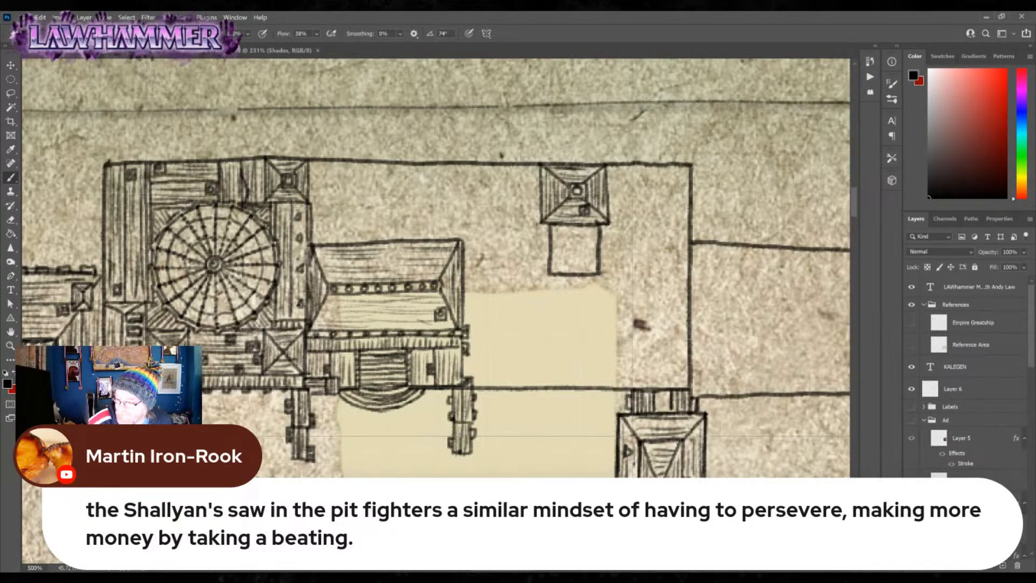
pyautogui.moveTo(434, 249)
pyautogui.mouseDown()
pyautogui.moveTo(444, 262)
pyautogui.moveTo(446, 252)
pyautogui.mouseUp()
pyautogui.moveTo(433, 253)
pyautogui.mouseDown()
pyautogui.moveTo(441, 247)
pyautogui.moveTo(441, 258)
pyautogui.mouseUp()
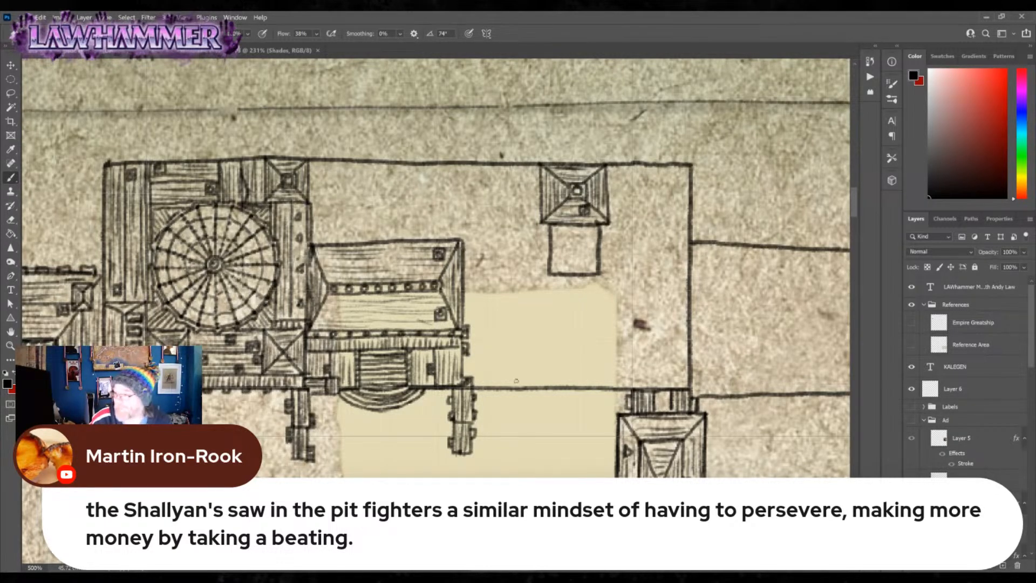
# - Outline the long wing between the domed building and the square tower, with angled hip lines at both ends
pyautogui.moveTo(458, 241)
pyautogui.mouseDown()
pyautogui.moveTo(538, 236)
pyautogui.moveTo(540, 215)
pyautogui.mouseUp()
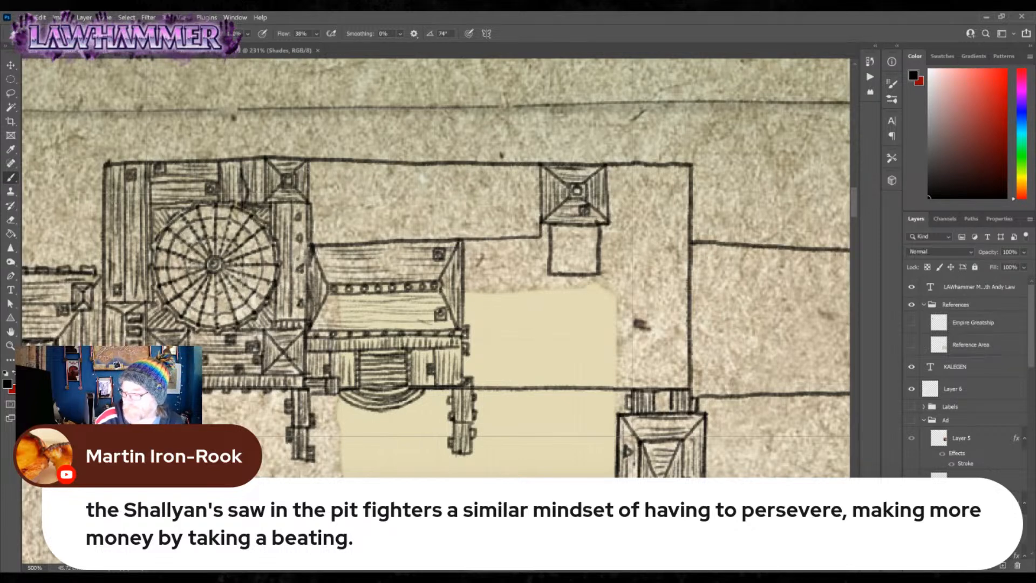
pyautogui.moveTo(305, 166); pyautogui.dragTo(456, 162)
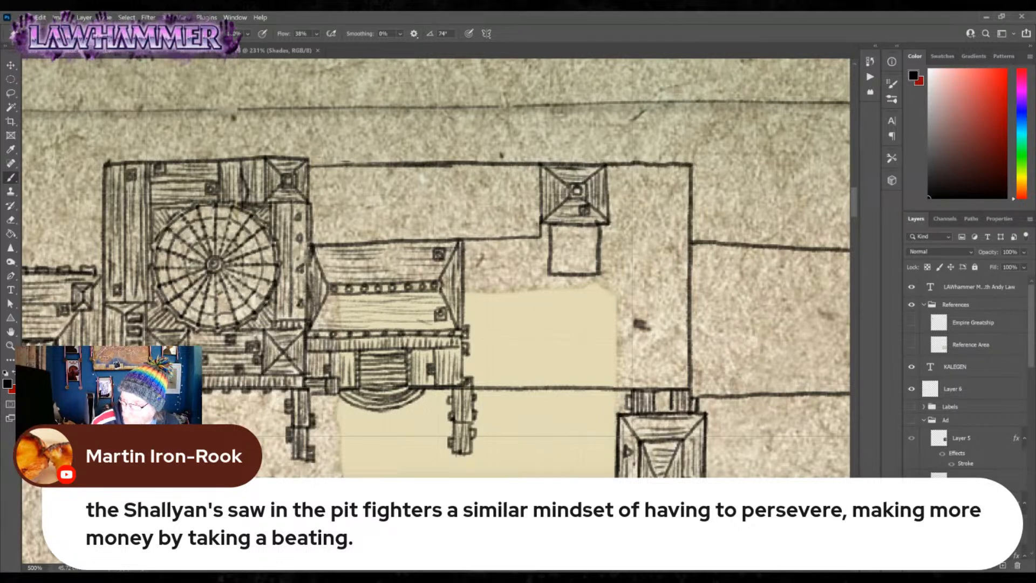
pyautogui.moveTo(308, 165); pyautogui.dragTo(327, 202)
pyautogui.moveTo(311, 241); pyautogui.dragTo(328, 199)
pyautogui.moveTo(541, 165)
pyautogui.mouseDown()
pyautogui.moveTo(525, 196)
pyautogui.moveTo(540, 237)
pyautogui.mouseUp()
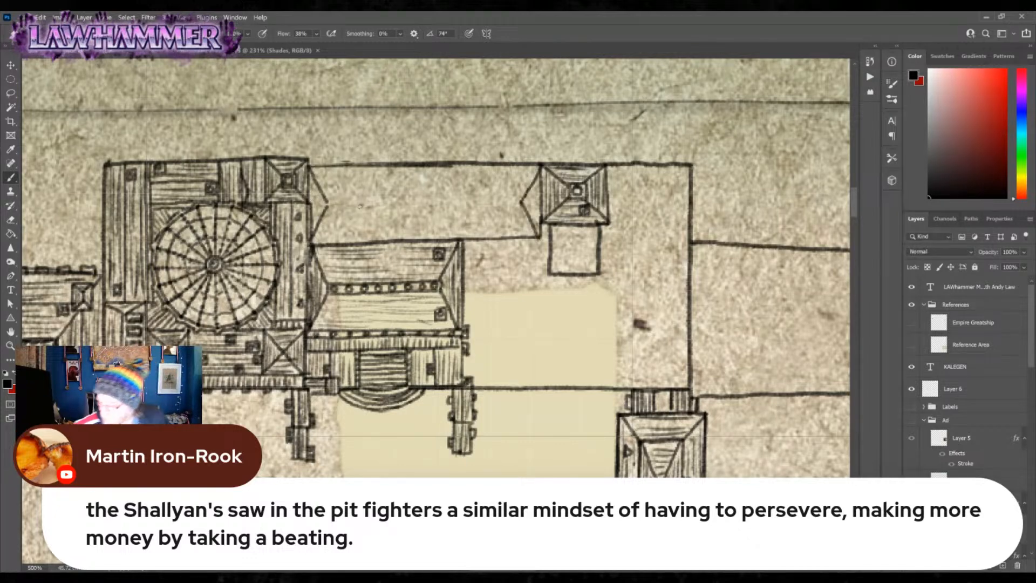
pyautogui.moveTo(329, 205); pyautogui.dragTo(428, 201)
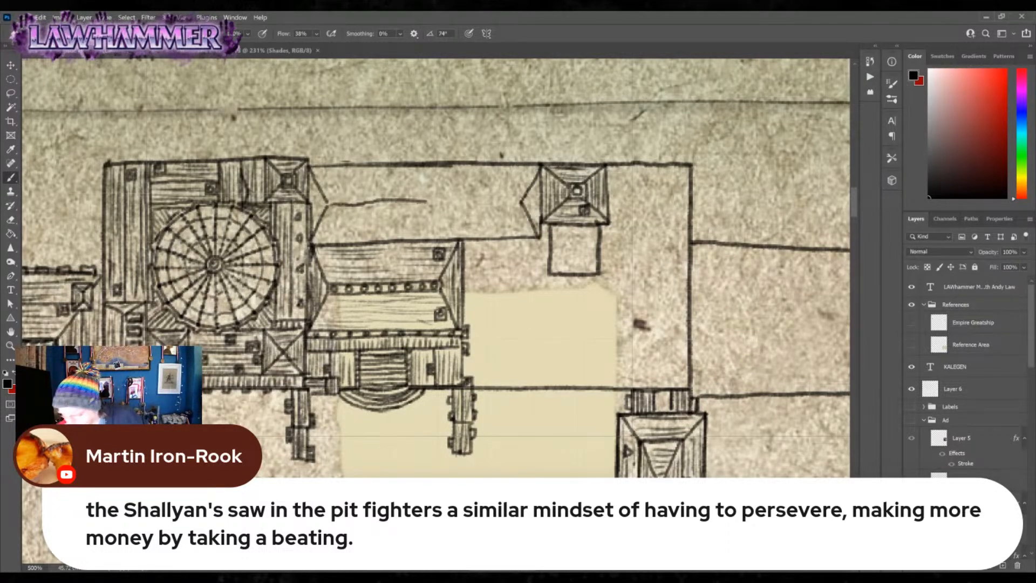
pyautogui.hotkey('ctrl', 'z')
pyautogui.moveTo(329, 206); pyautogui.dragTo(491, 209)
pyautogui.hotkey('ctrl', 'z')
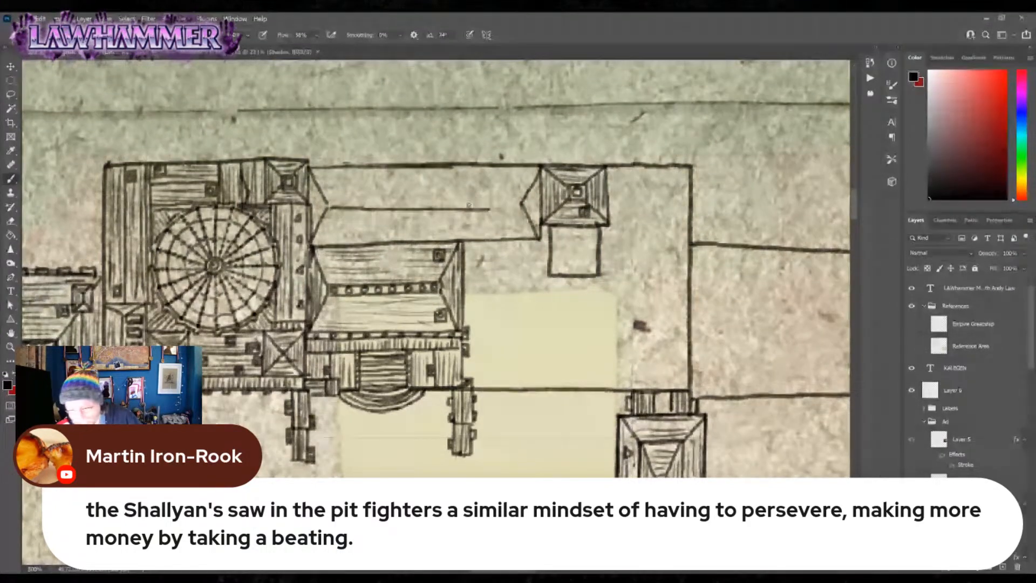
pyautogui.moveTo(330, 204); pyautogui.dragTo(352, 205)
pyautogui.moveTo(406, 206); pyautogui.dragTo(424, 208)
pyautogui.hotkey('ctrl', 'z')
# - Draw the long wing's ridge between its hip points and hatch both hipped ends with vertical strokes
pyautogui.moveTo(329, 204)
pyautogui.mouseDown()
pyautogui.moveTo(522, 204)
pyautogui.moveTo(535, 277)
pyautogui.moveTo(528, 216)
pyautogui.mouseUp()
pyautogui.moveTo(532, 183); pyautogui.dragTo(536, 225)
pyautogui.moveTo(311, 178); pyautogui.dragTo(315, 237)
pyautogui.moveTo(319, 192); pyautogui.dragTo(319, 221)
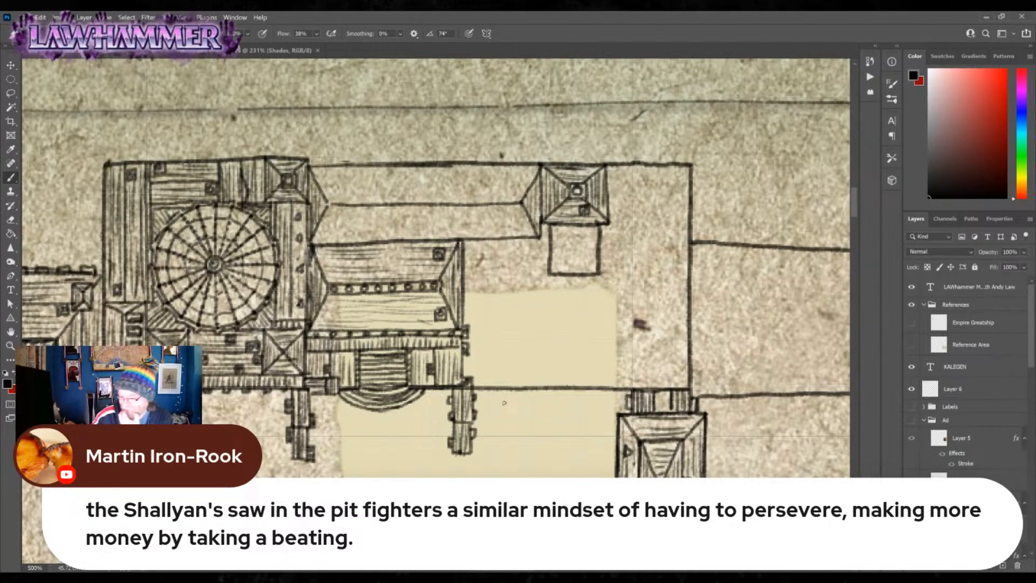
# - Thicken the rectangular building's right edge and draw a row of small square skylights along the long wing's upper slope
pyautogui.moveTo(461, 241); pyautogui.dragTo(462, 307)
pyautogui.moveTo(707, 398); pyautogui.dragTo(426, 257)
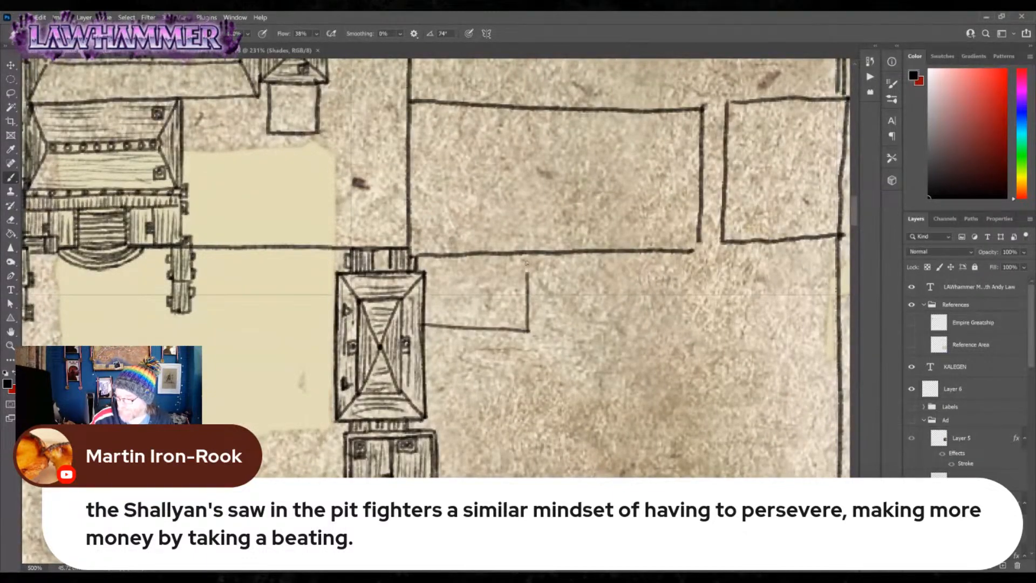
pyautogui.moveTo(526, 254); pyautogui.dragTo(683, 461)
pyautogui.moveTo(393, 243)
pyautogui.mouseDown()
pyautogui.moveTo(408, 258)
pyautogui.moveTo(408, 240)
pyautogui.moveTo(400, 258)
pyautogui.moveTo(438, 259)
pyautogui.moveTo(422, 242)
pyautogui.moveTo(426, 254)
pyautogui.moveTo(453, 258)
pyautogui.moveTo(468, 241)
pyautogui.moveTo(464, 257)
pyautogui.mouseUp()
pyautogui.moveTo(484, 243)
pyautogui.mouseDown()
pyautogui.moveTo(501, 256)
pyautogui.moveTo(485, 242)
pyautogui.moveTo(487, 258)
pyautogui.mouseUp()
pyautogui.moveTo(491, 244)
pyautogui.mouseDown()
pyautogui.moveTo(492, 258)
pyautogui.moveTo(517, 257)
pyautogui.moveTo(529, 240)
pyautogui.moveTo(514, 241)
pyautogui.moveTo(522, 254)
pyautogui.moveTo(549, 256)
pyautogui.moveTo(542, 242)
pyautogui.mouseUp()
pyautogui.moveTo(548, 249); pyautogui.dragTo(555, 245)
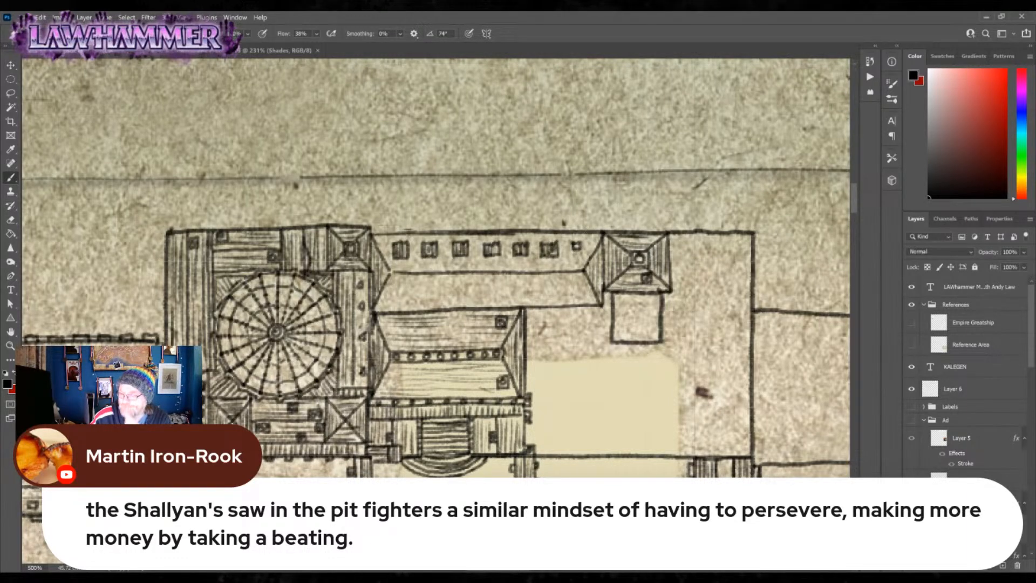
# - Add small square chimneys along the ridge and lower slope of the long wing
pyautogui.moveTo(573, 273)
pyautogui.mouseDown()
pyautogui.moveTo(572, 285)
pyautogui.moveTo(584, 274)
pyautogui.moveTo(574, 279)
pyautogui.mouseUp()
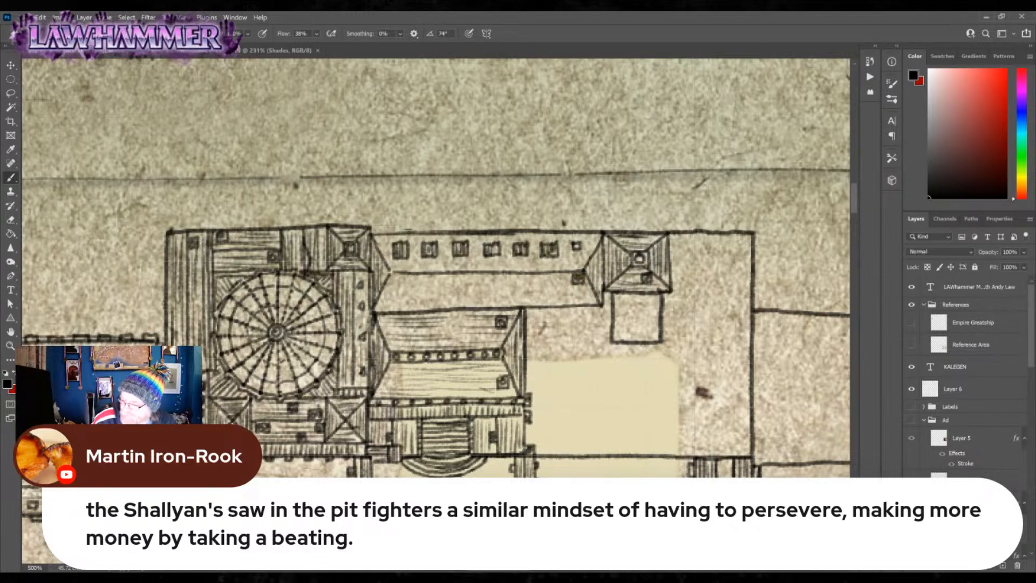
pyautogui.moveTo(384, 296)
pyautogui.mouseDown()
pyautogui.moveTo(392, 307)
pyautogui.moveTo(387, 295)
pyautogui.moveTo(427, 282)
pyautogui.mouseUp()
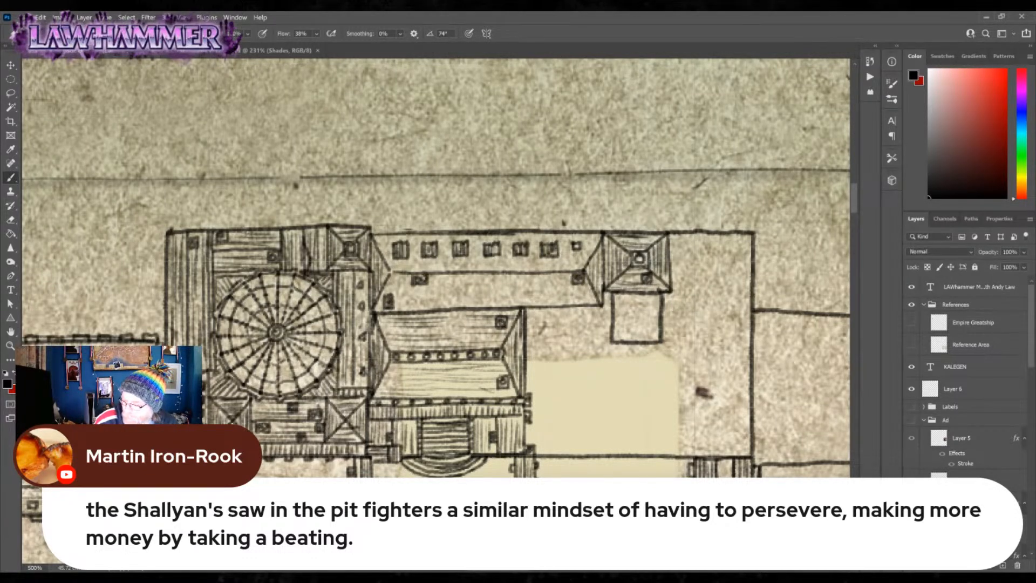
pyautogui.moveTo(544, 292); pyautogui.dragTo(555, 301)
pyautogui.moveTo(462, 296); pyautogui.dragTo(467, 300)
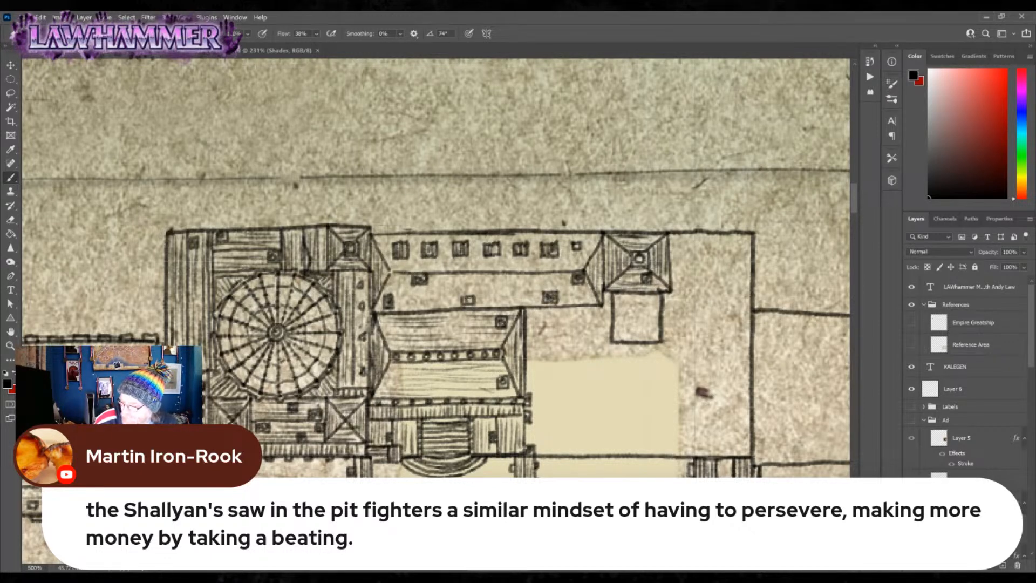
# - Hatch the lower slope of the long wing's roof with horizontal strokes around the chimneys
pyautogui.moveTo(389, 308); pyautogui.dragTo(467, 301)
pyautogui.moveTo(391, 294)
pyautogui.mouseDown()
pyautogui.moveTo(440, 290)
pyautogui.moveTo(413, 282)
pyautogui.moveTo(468, 292)
pyautogui.moveTo(475, 281)
pyautogui.mouseUp()
pyautogui.moveTo(429, 282)
pyautogui.mouseDown()
pyautogui.moveTo(489, 278)
pyautogui.moveTo(544, 299)
pyautogui.mouseUp()
pyautogui.moveTo(479, 301); pyautogui.dragTo(542, 295)
pyautogui.moveTo(494, 291); pyautogui.dragTo(543, 283)
pyautogui.moveTo(518, 286)
pyautogui.mouseDown()
pyautogui.moveTo(556, 284)
pyautogui.moveTo(596, 298)
pyautogui.mouseUp()
pyautogui.moveTo(562, 293); pyautogui.dragTo(594, 290)
pyautogui.moveTo(560, 288); pyautogui.dragTo(579, 285)
pyautogui.moveTo(547, 283); pyautogui.dragTo(568, 277)
# - Hatch the upper slope of the long wing's roof with horizontal strokes around the skylights
pyautogui.moveTo(388, 268); pyautogui.dragTo(463, 261)
pyautogui.moveTo(450, 267)
pyautogui.mouseDown()
pyautogui.moveTo(510, 270)
pyautogui.moveTo(526, 259)
pyautogui.mouseUp()
pyautogui.moveTo(482, 260); pyautogui.dragTo(580, 261)
pyautogui.moveTo(560, 269); pyautogui.dragTo(584, 258)
pyautogui.moveTo(564, 262)
pyautogui.mouseDown()
pyautogui.moveTo(585, 256)
pyautogui.moveTo(575, 247)
pyautogui.mouseUp()
pyautogui.moveTo(559, 246); pyautogui.dragTo(568, 241)
pyautogui.moveTo(390, 237); pyautogui.dragTo(450, 244)
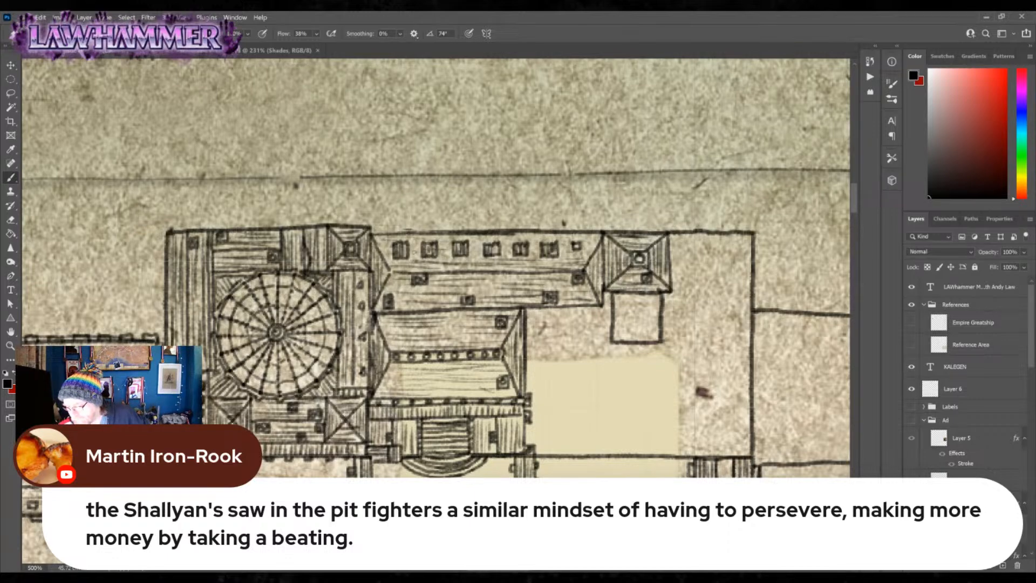
pyautogui.moveTo(541, 263)
pyautogui.mouseDown()
pyautogui.moveTo(574, 260)
pyautogui.moveTo(568, 237)
pyautogui.moveTo(597, 235)
pyautogui.mouseUp()
pyautogui.moveTo(574, 250); pyautogui.dragTo(594, 244)
# - Zoom out to view the inked building complex within the surrounding city map
pyautogui.click(10, 346)
pyautogui.moveTo(577, 437); pyautogui.dragTo(488, 166)
pyautogui.moveTo(630, 443); pyautogui.dragTo(580, 269)
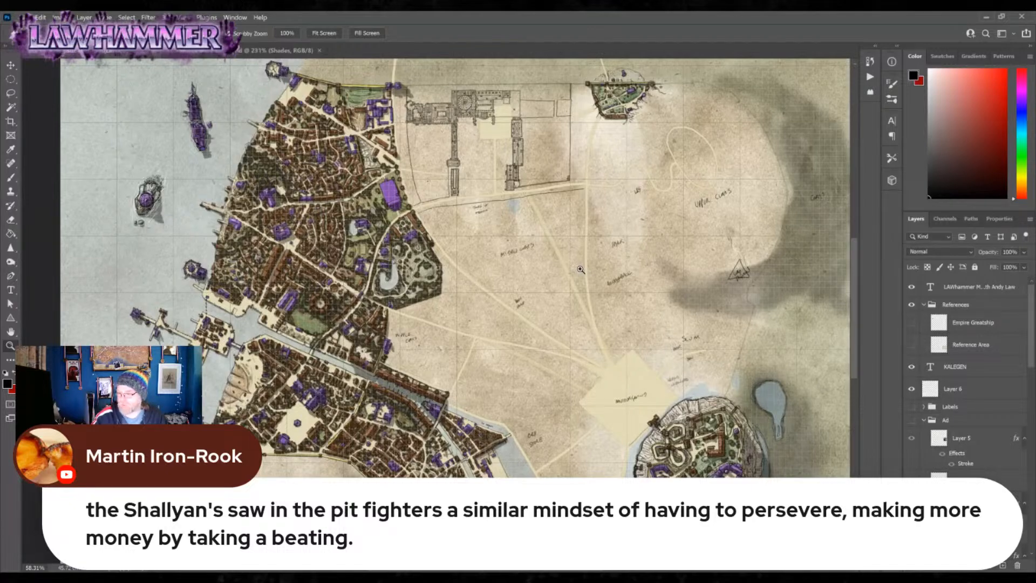
# - Ink a second line along the curved boundary wall and the straight wall beside the narrow southern building
pyautogui.click(416, 119)
pyautogui.moveTo(416, 119); pyautogui.dragTo(423, 233)
pyautogui.moveTo(427, 320)
pyautogui.mouseDown()
pyautogui.moveTo(398, 306)
pyautogui.moveTo(453, 305)
pyautogui.mouseUp()
pyautogui.press('b')
pyautogui.moveTo(379, 153)
pyautogui.mouseDown()
pyautogui.moveTo(394, 325)
pyautogui.moveTo(426, 477)
pyautogui.mouseUp()
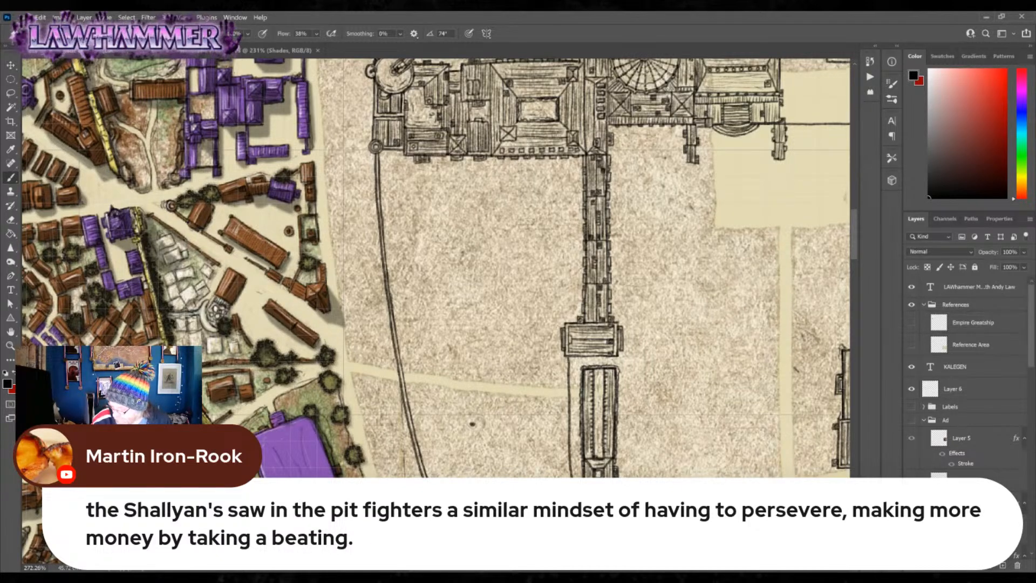
pyautogui.moveTo(566, 363); pyautogui.dragTo(568, 479)
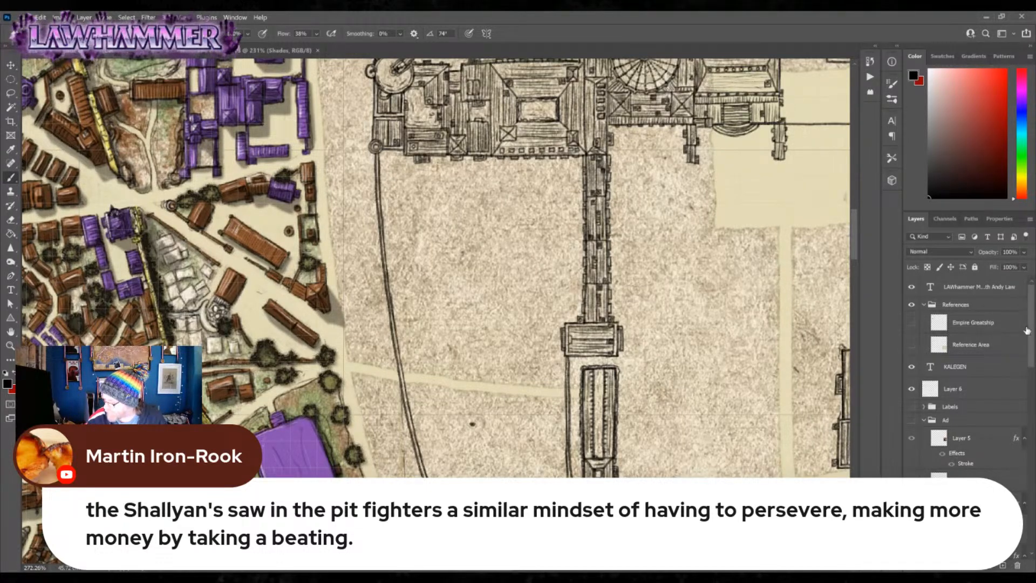
pyautogui.moveTo(493, 569); pyautogui.dragTo(526, 569)
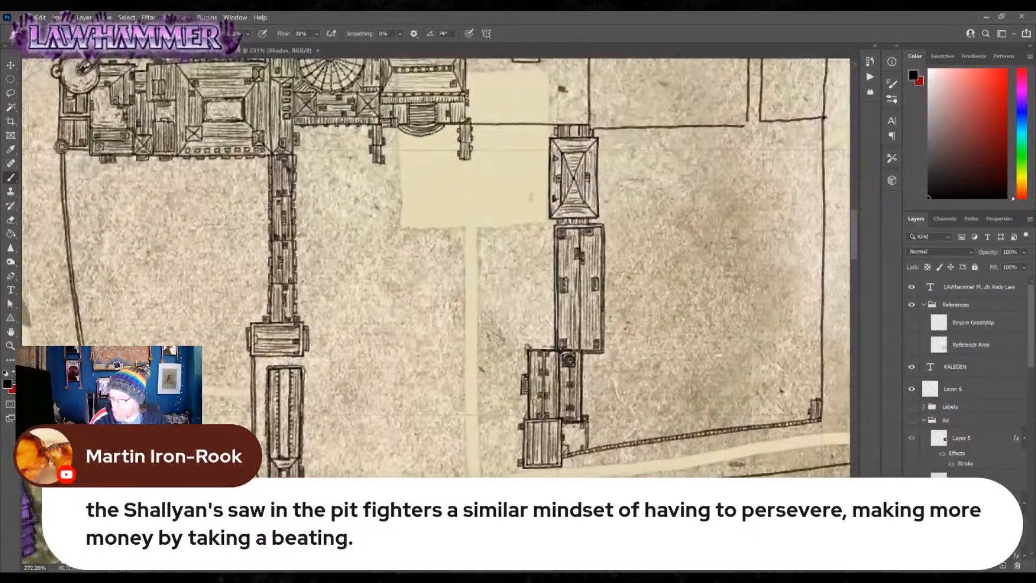
pyautogui.moveTo(201, 389)
pyautogui.mouseDown()
pyautogui.moveTo(305, 379)
pyautogui.moveTo(468, 314)
pyautogui.moveTo(777, 145)
pyautogui.mouseUp()
pyautogui.hotkey('ctrl', 'z')
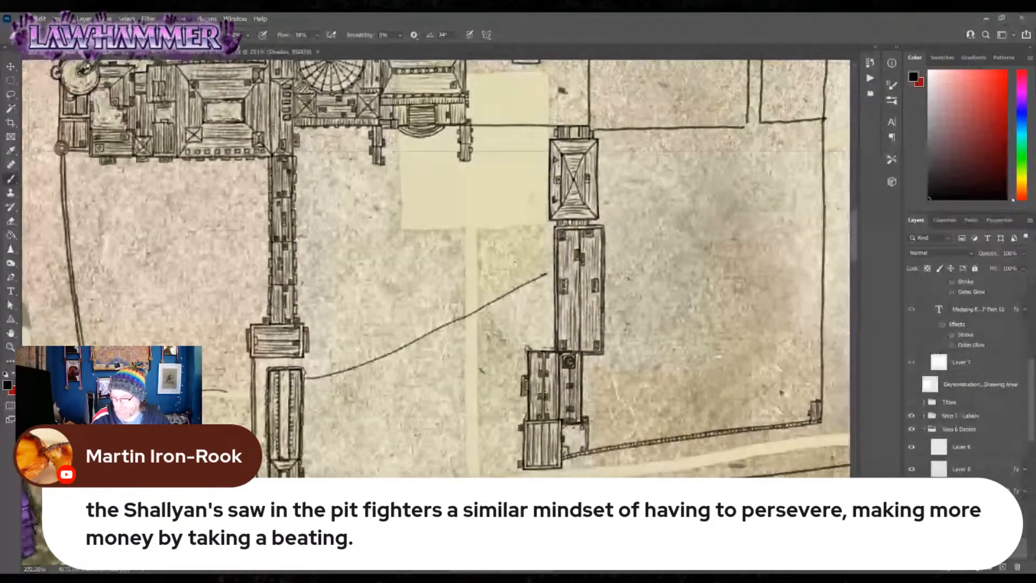
pyautogui.hotkey('ctrl', 'z')
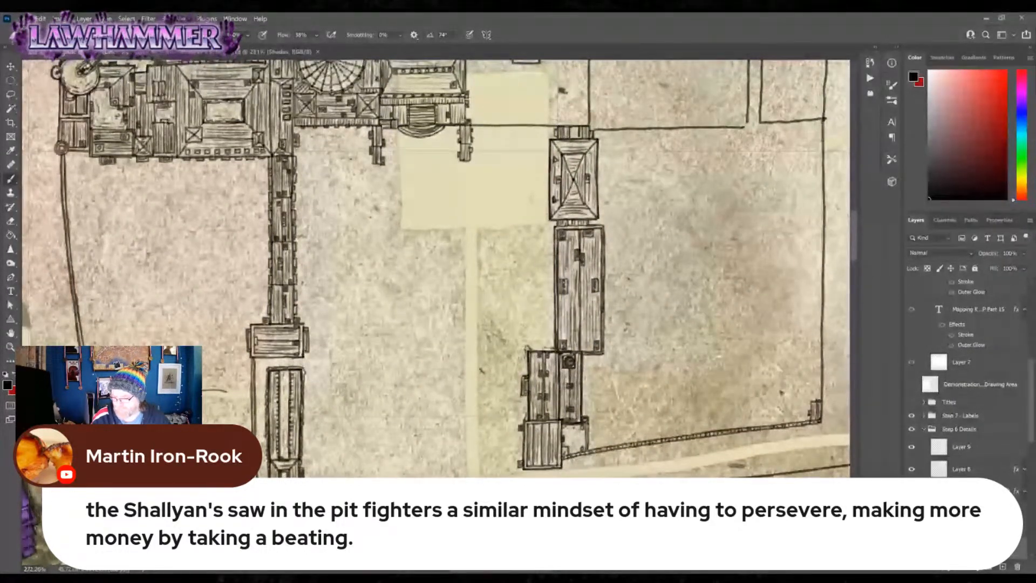
# - Ink the east wing's inner wall from the small square annex to the front wall, plus a full-length line dividing its roof
pyautogui.press('z')
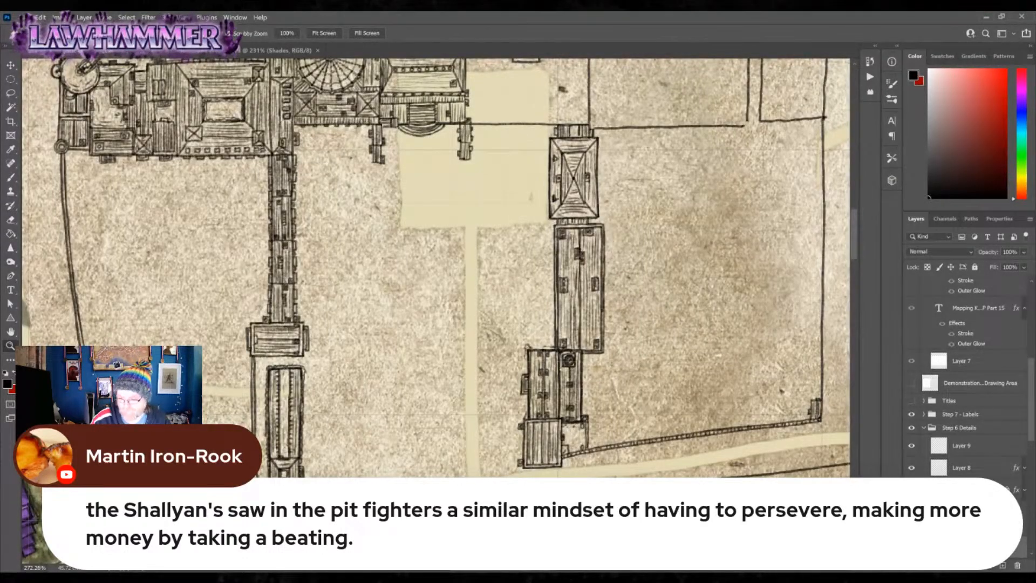
pyautogui.moveTo(434, 206); pyautogui.dragTo(371, 61)
pyautogui.moveTo(596, 453); pyautogui.dragTo(440, 453)
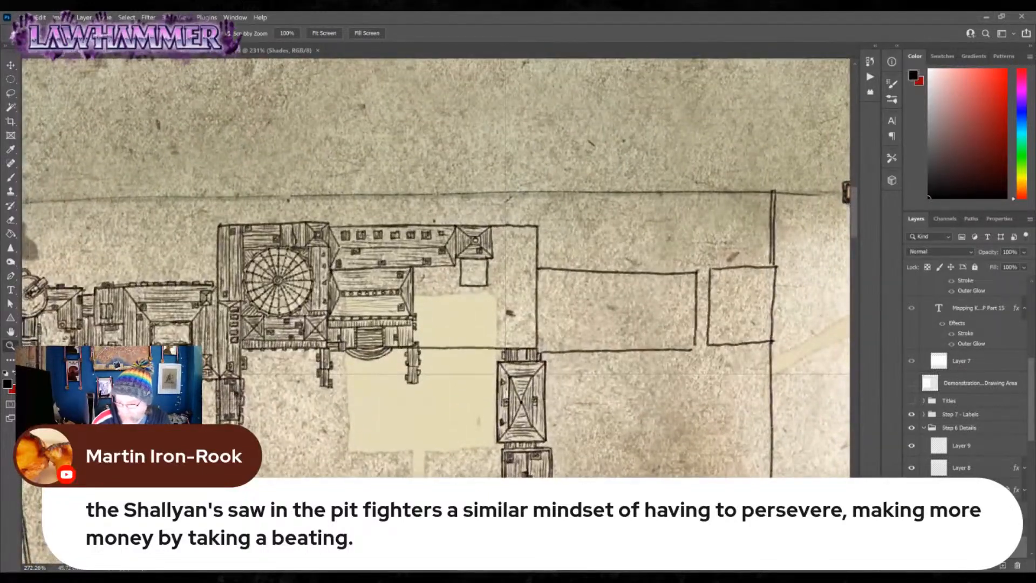
pyautogui.moveTo(515, 278); pyautogui.dragTo(521, 278)
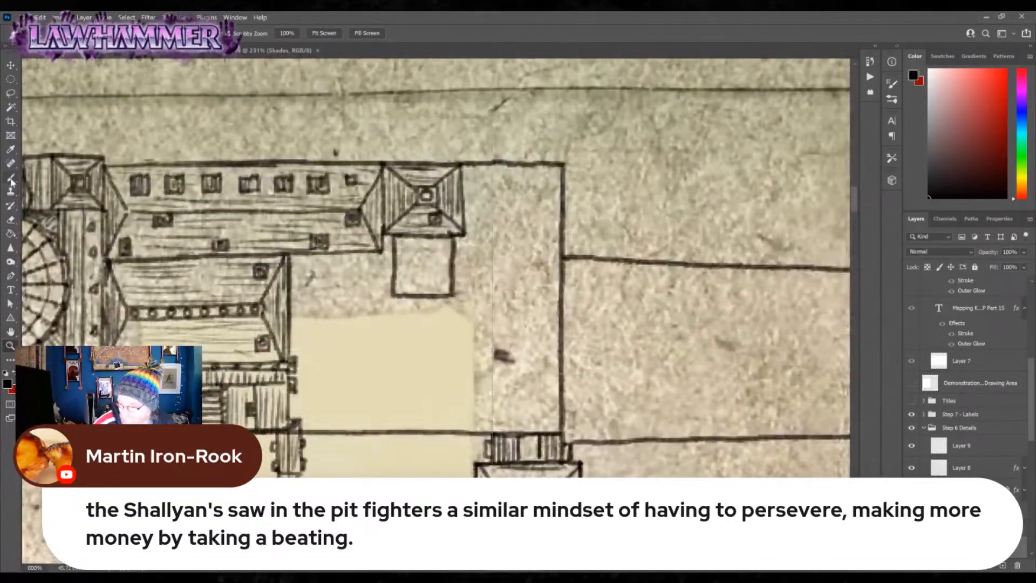
pyautogui.press('b')
pyautogui.moveTo(452, 294); pyautogui.dragTo(450, 430)
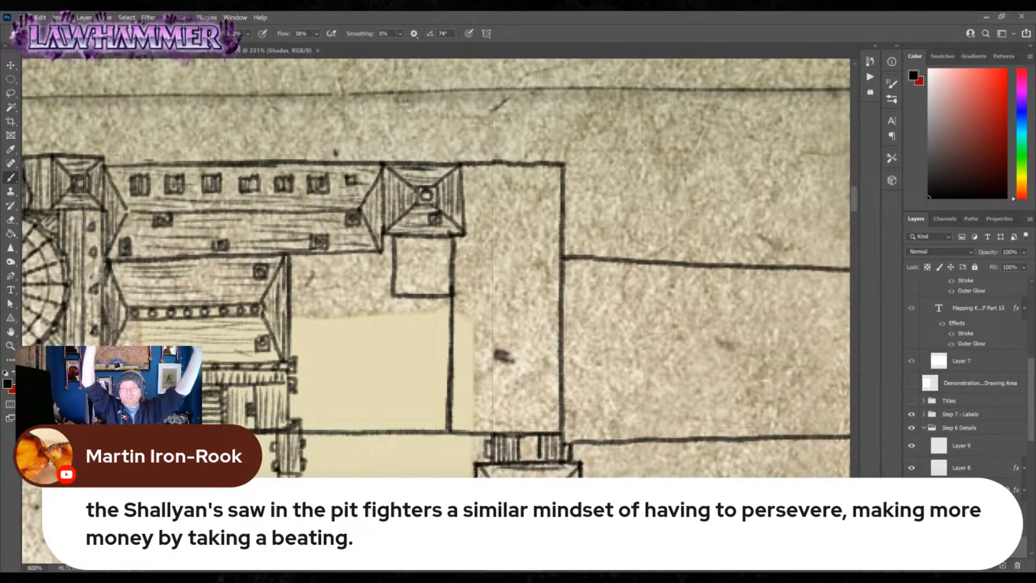
pyautogui.moveTo(509, 165); pyautogui.dragTo(506, 431)
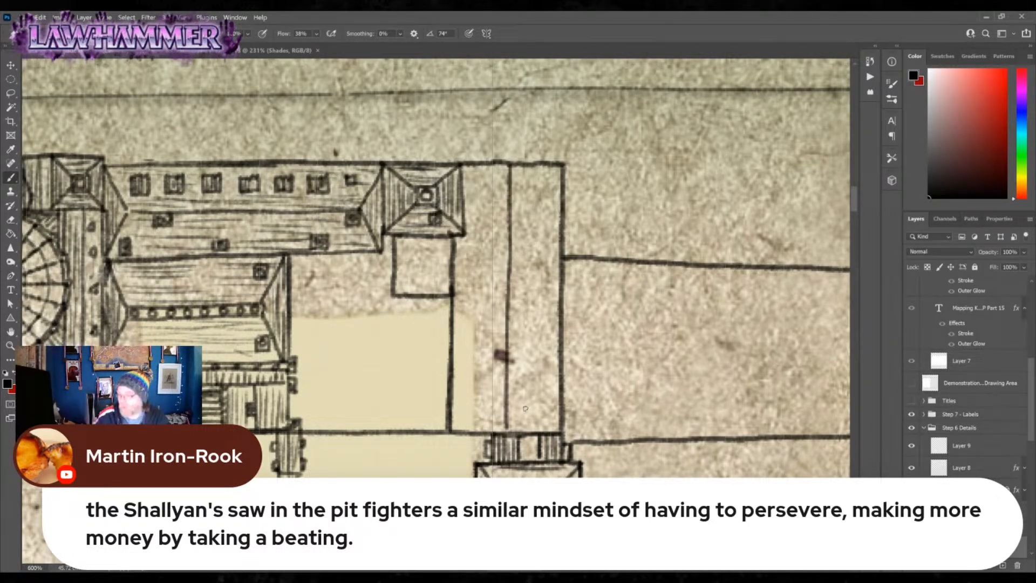
# - Draw a small square tower with a hatched pyramidal roof and central chimney at the lower end of the east wing
pyautogui.moveTo(512, 372)
pyautogui.mouseDown()
pyautogui.moveTo(512, 428)
pyautogui.moveTo(545, 373)
pyautogui.moveTo(557, 373)
pyautogui.moveTo(553, 427)
pyautogui.moveTo(533, 426)
pyautogui.moveTo(555, 426)
pyautogui.mouseUp()
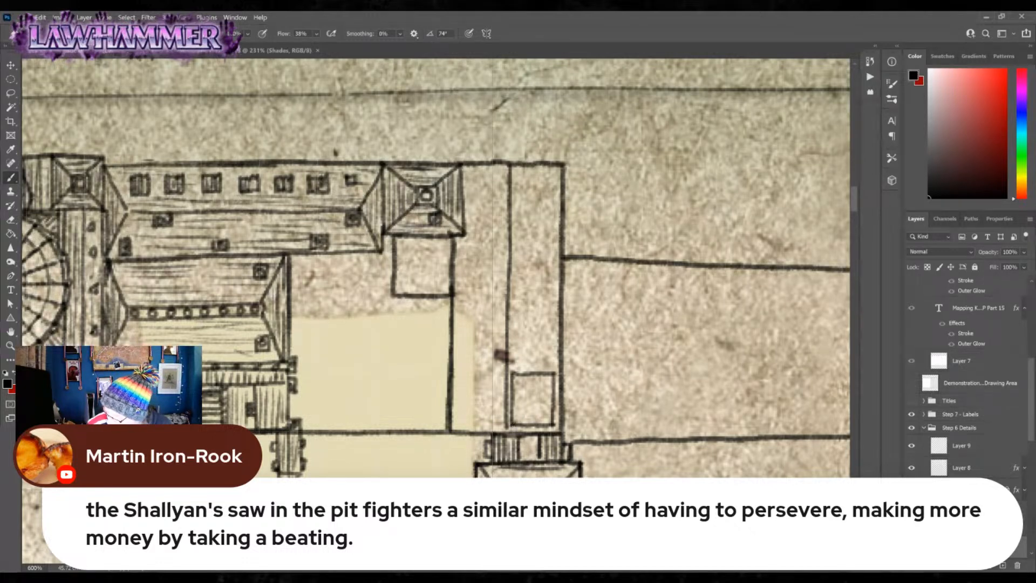
pyautogui.moveTo(513, 374); pyautogui.dragTo(553, 425)
pyautogui.moveTo(553, 374)
pyautogui.mouseDown()
pyautogui.moveTo(513, 425)
pyautogui.moveTo(540, 392)
pyautogui.moveTo(526, 393)
pyautogui.moveTo(530, 406)
pyautogui.moveTo(537, 393)
pyautogui.moveTo(516, 421)
pyautogui.mouseUp()
pyautogui.moveTo(520, 388)
pyautogui.mouseDown()
pyautogui.moveTo(520, 418)
pyautogui.moveTo(540, 418)
pyautogui.mouseUp()
pyautogui.moveTo(526, 412); pyautogui.dragTo(543, 409)
pyautogui.moveTo(547, 390); pyautogui.dragTo(548, 413)
pyautogui.moveTo(520, 387); pyautogui.dragTo(548, 386)
pyautogui.moveTo(525, 382); pyautogui.dragTo(551, 372)
# - Add another lengthwise roof line to the east wing and a row of small dots along its inner edge
pyautogui.moveTo(481, 163); pyautogui.dragTo(475, 431)
pyautogui.click(458, 426)
pyautogui.click(457, 418)
pyautogui.click(457, 409)
pyautogui.click(457, 400)
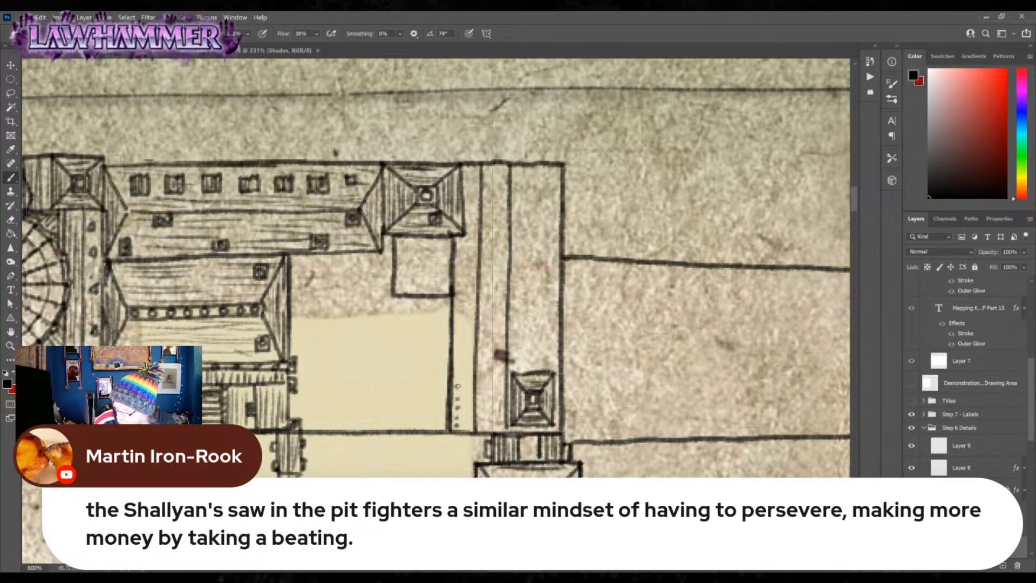
pyautogui.moveTo(456, 368)
pyautogui.mouseDown()
pyautogui.moveTo(460, 255)
pyautogui.moveTo(466, 319)
pyautogui.mouseUp()
pyautogui.click(459, 246)
# - Hatch the inner roof strips of the east wing with long vertical strokes
pyautogui.moveTo(470, 260); pyautogui.dragTo(470, 360)
pyautogui.moveTo(467, 303); pyautogui.dragTo(466, 415)
pyautogui.moveTo(463, 324); pyautogui.dragTo(461, 421)
pyautogui.moveTo(470, 368); pyautogui.dragTo(471, 429)
pyautogui.moveTo(485, 169); pyautogui.dragTo(491, 269)
pyautogui.moveTo(499, 186)
pyautogui.mouseDown()
pyautogui.moveTo(502, 272)
pyautogui.moveTo(485, 362)
pyautogui.mouseUp()
pyautogui.moveTo(493, 273)
pyautogui.mouseDown()
pyautogui.moveTo(500, 368)
pyautogui.moveTo(480, 429)
pyautogui.mouseUp()
pyautogui.moveTo(492, 368)
pyautogui.mouseDown()
pyautogui.moveTo(498, 425)
pyautogui.moveTo(458, 429)
pyautogui.moveTo(501, 429)
pyautogui.mouseUp()
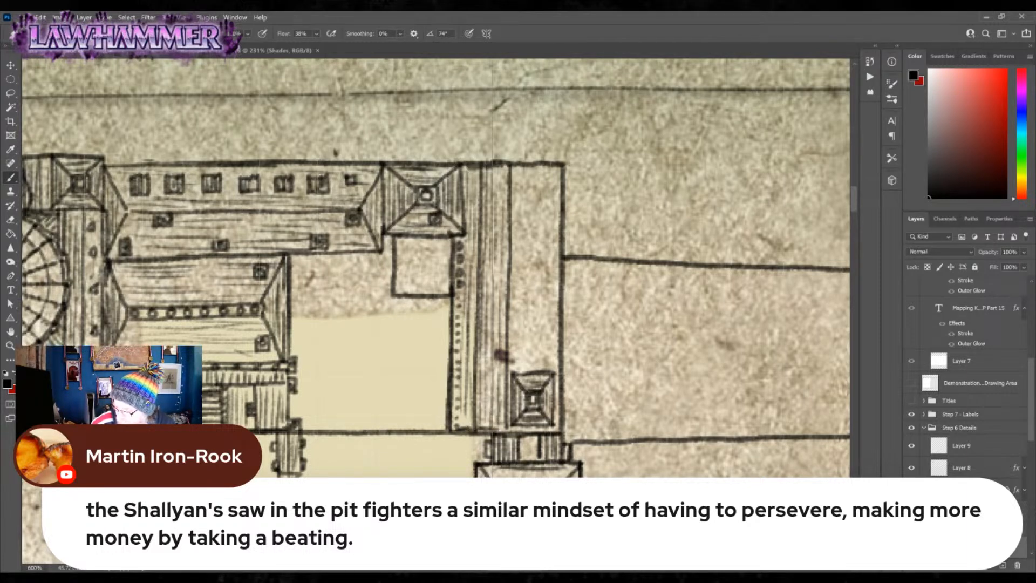
# - Draw the ridge of the east wing's outer roof and add rows of small square chimneys down both slopes
pyautogui.moveTo(536, 164); pyautogui.dragTo(536, 369)
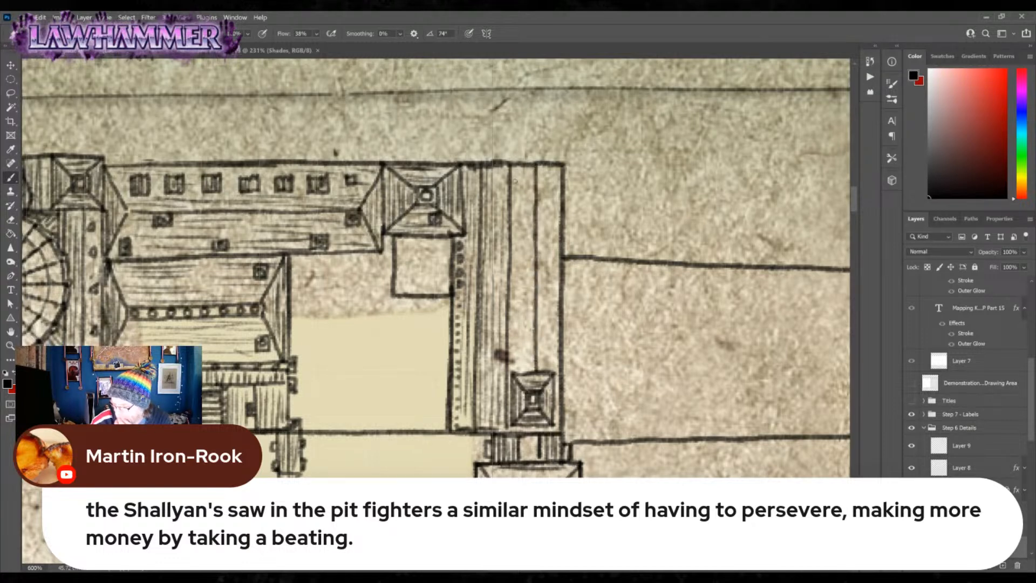
pyautogui.moveTo(517, 171)
pyautogui.mouseDown()
pyautogui.moveTo(529, 178)
pyautogui.moveTo(526, 170)
pyautogui.mouseUp()
pyautogui.moveTo(541, 172)
pyautogui.mouseDown()
pyautogui.moveTo(552, 177)
pyautogui.moveTo(542, 168)
pyautogui.mouseUp()
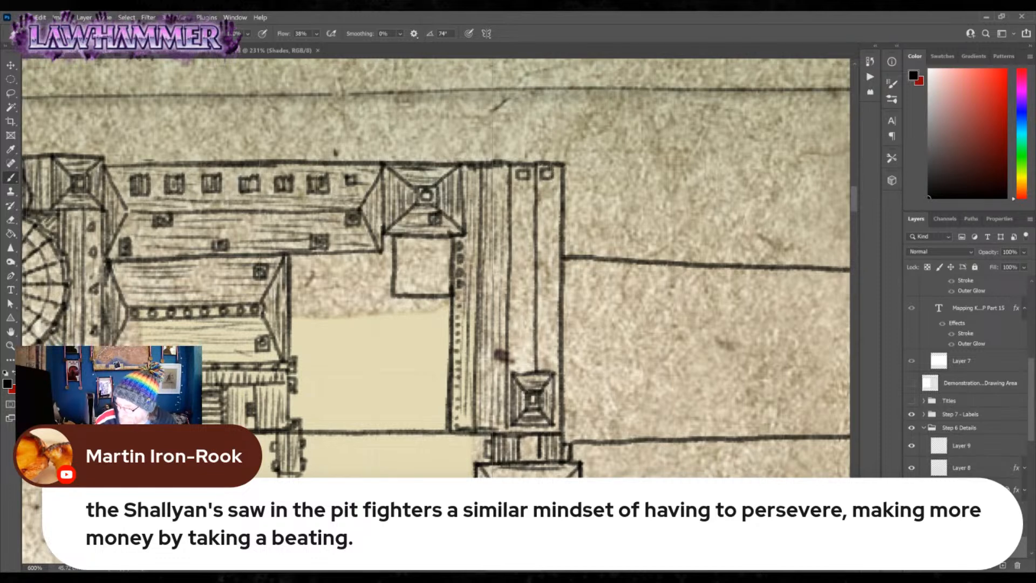
pyautogui.moveTo(553, 361); pyautogui.dragTo(550, 329)
pyautogui.moveTo(547, 288); pyautogui.dragTo(549, 295)
pyautogui.moveTo(549, 258); pyautogui.dragTo(552, 256)
pyautogui.moveTo(550, 197); pyautogui.dragTo(552, 199)
pyautogui.moveTo(549, 233)
pyautogui.mouseDown()
pyautogui.moveTo(518, 257)
pyautogui.moveTo(520, 233)
pyautogui.mouseUp()
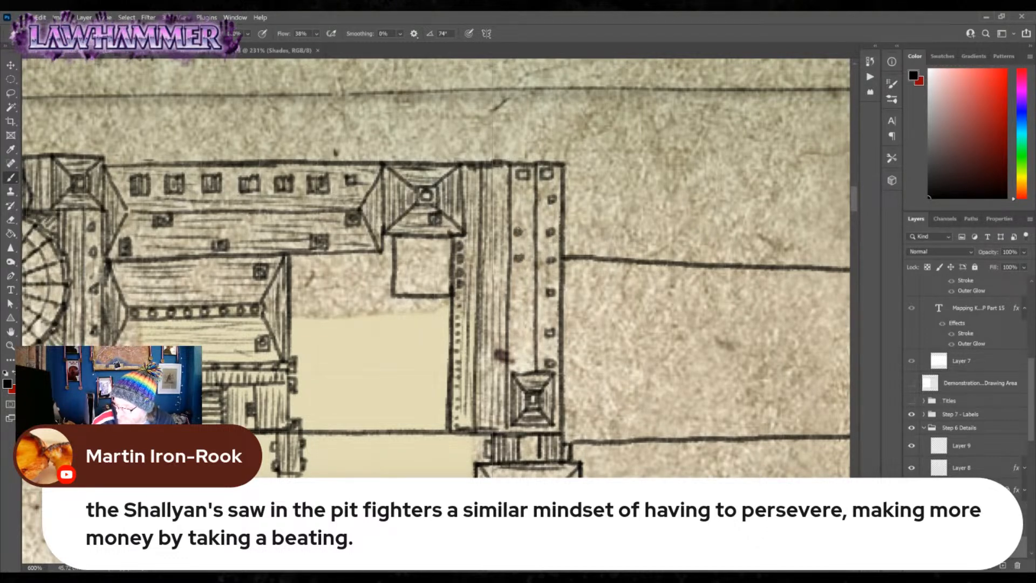
pyautogui.moveTo(516, 196); pyautogui.dragTo(520, 201)
pyautogui.moveTo(513, 290); pyautogui.dragTo(517, 292)
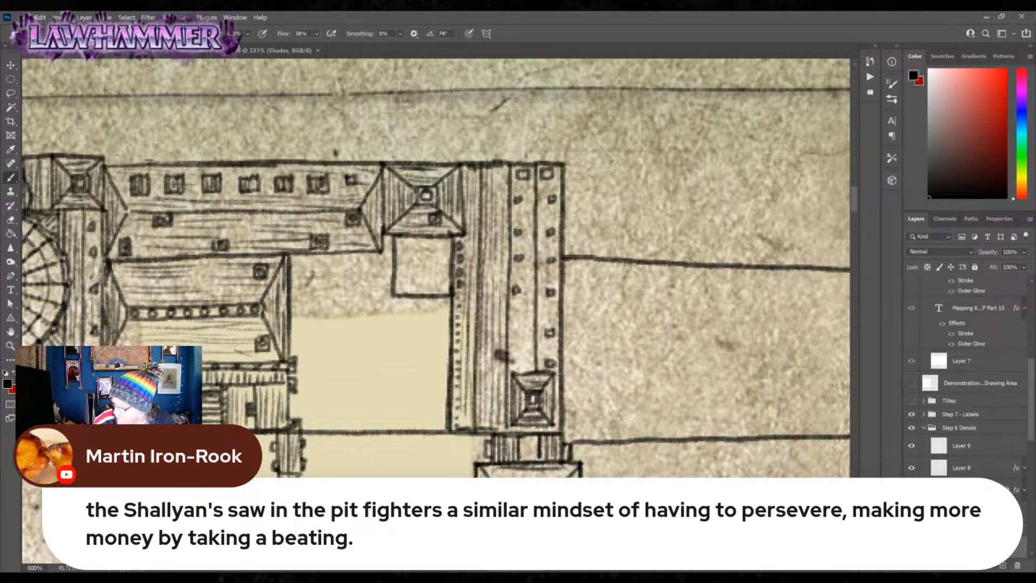
pyautogui.moveTo(512, 357); pyautogui.dragTo(517, 358)
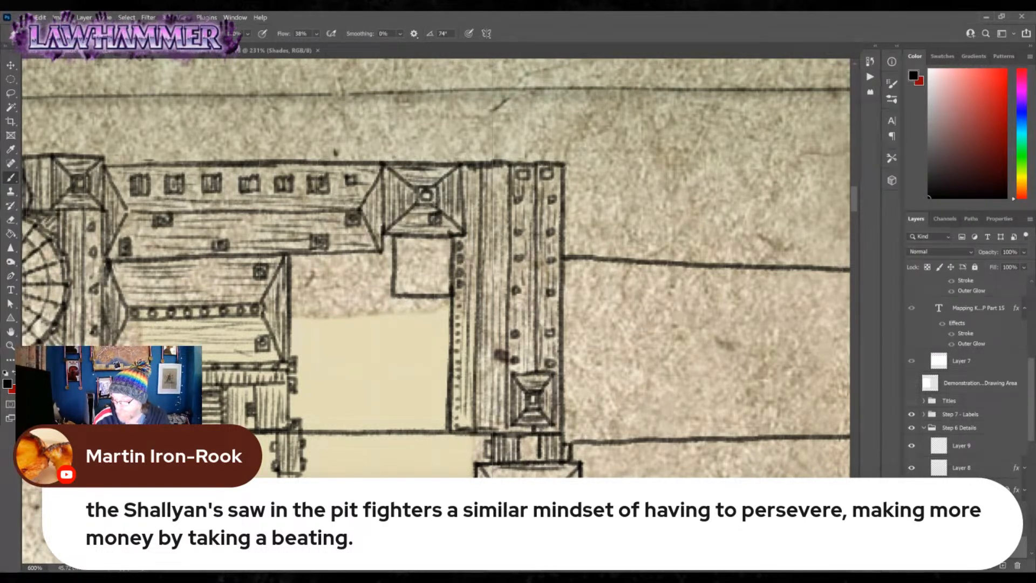
# - Add a small square detail to the link block below the corner tower and finish the vertical hatching above the tower
pyautogui.moveTo(520, 441)
pyautogui.mouseDown()
pyautogui.moveTo(536, 441)
pyautogui.moveTo(536, 452)
pyautogui.mouseUp()
pyautogui.moveTo(524, 457)
pyautogui.mouseDown()
pyautogui.moveTo(536, 457)
pyautogui.moveTo(535, 439)
pyautogui.mouseUp()
pyautogui.moveTo(528, 319)
pyautogui.mouseDown()
pyautogui.moveTo(529, 369)
pyautogui.moveTo(531, 355)
pyautogui.mouseUp()
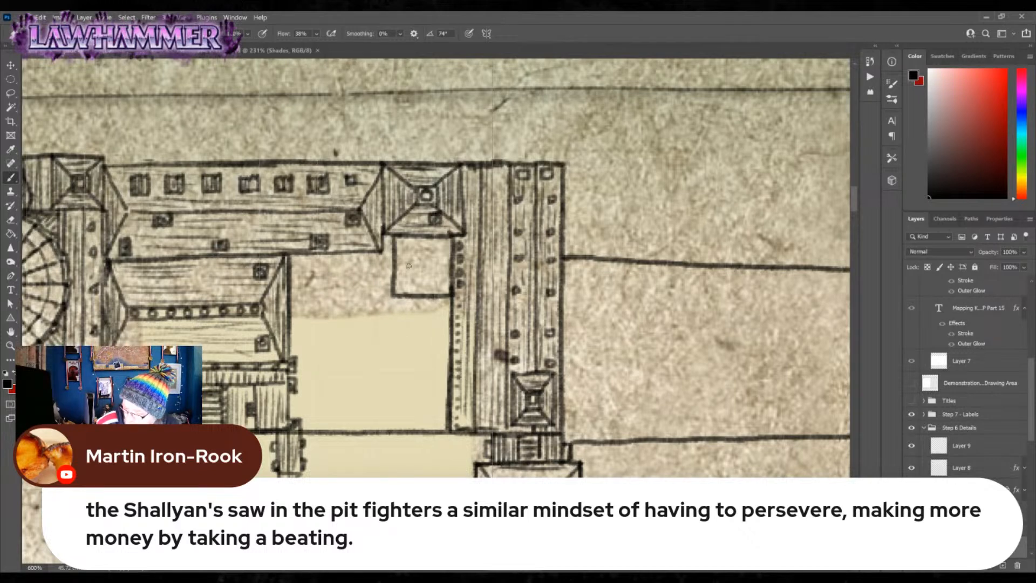
# - Outline the courtyard hall's upper edge, central ridge and a narrow parapet strip above the front wall
pyautogui.moveTo(394, 296); pyautogui.dragTo(291, 296)
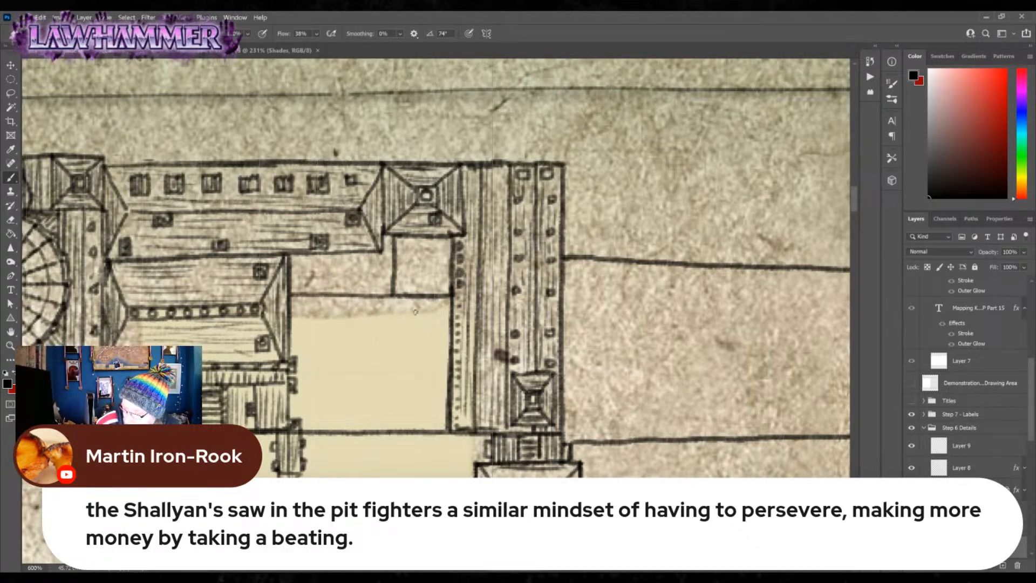
pyautogui.moveTo(368, 297); pyautogui.dragTo(368, 432)
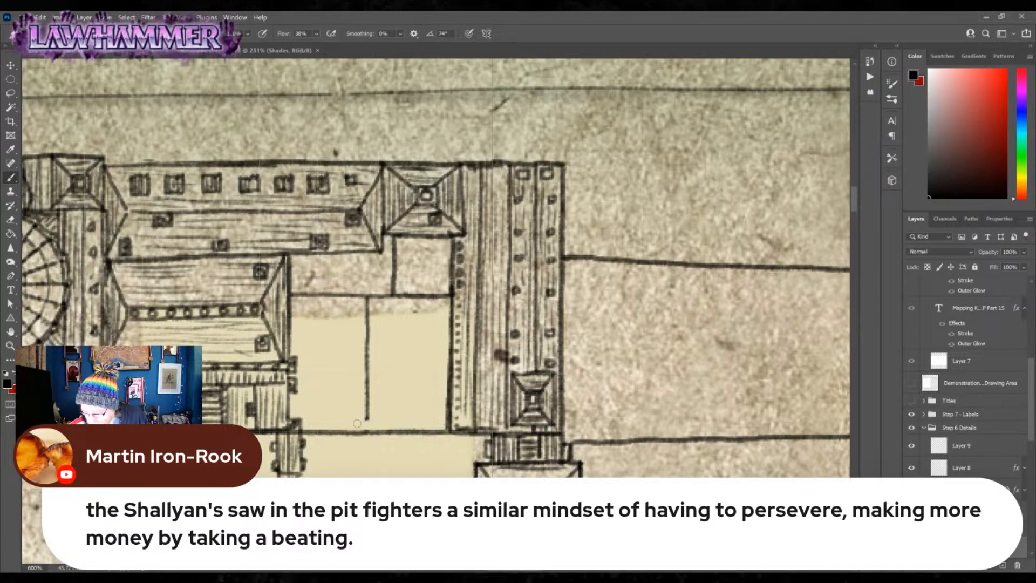
pyautogui.moveTo(358, 377); pyautogui.dragTo(511, 373)
pyautogui.moveTo(444, 415); pyautogui.dragTo(609, 413)
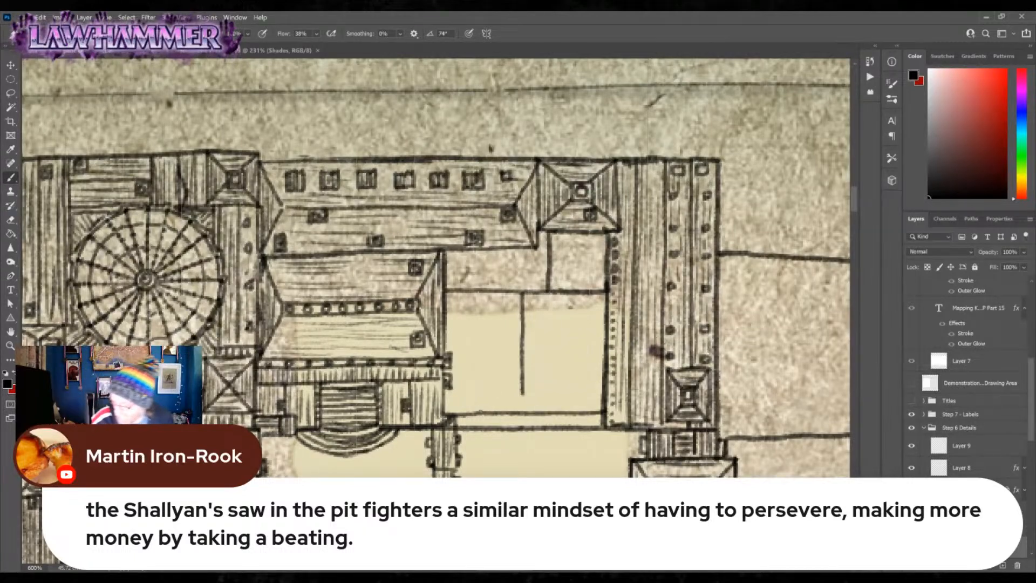
# - Fill the parapet strip along the courtyard hall's front with short vertical ticks
pyautogui.moveTo(459, 417); pyautogui.dragTo(459, 426)
pyautogui.moveTo(465, 417); pyautogui.dragTo(470, 426)
pyautogui.moveTo(475, 416); pyautogui.dragTo(482, 426)
pyautogui.moveTo(492, 417); pyautogui.dragTo(498, 426)
pyautogui.moveTo(508, 416); pyautogui.dragTo(512, 426)
pyautogui.moveTo(519, 417); pyautogui.dragTo(523, 426)
pyautogui.moveTo(532, 416); pyautogui.dragTo(538, 426)
pyautogui.moveTo(545, 416); pyautogui.dragTo(552, 426)
pyautogui.moveTo(561, 415); pyautogui.dragTo(567, 426)
pyautogui.moveTo(575, 416); pyautogui.dragTo(580, 426)
pyautogui.moveTo(587, 416); pyautogui.dragTo(592, 426)
pyautogui.moveTo(598, 416); pyautogui.dragTo(597, 426)
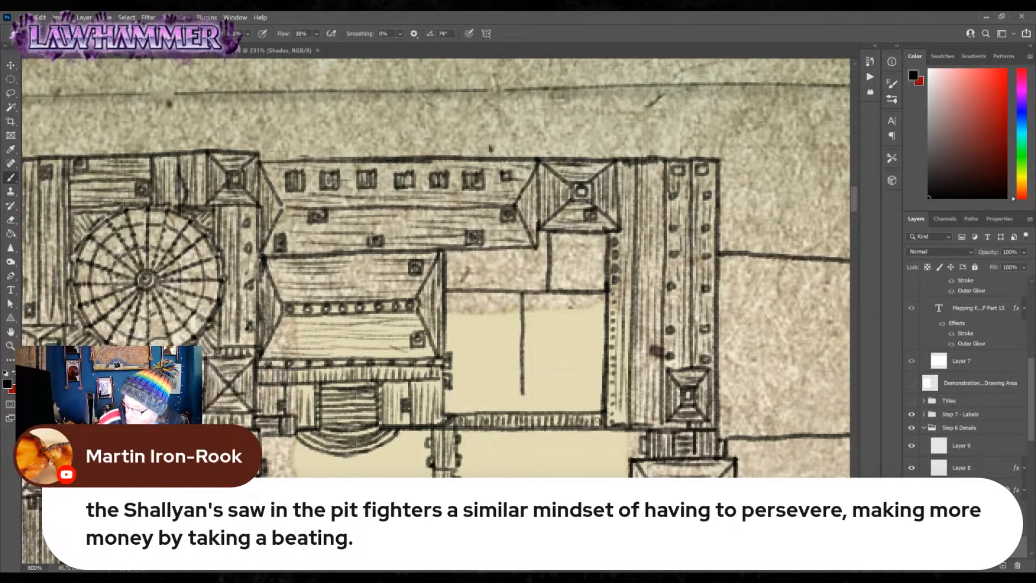
# - Draw a chimney block with two round pots at the ridge's lower end and hatch the roof strip west of the ridge
pyautogui.moveTo(507, 395)
pyautogui.mouseDown()
pyautogui.moveTo(540, 393)
pyautogui.moveTo(537, 404)
pyautogui.moveTo(514, 405)
pyautogui.mouseUp()
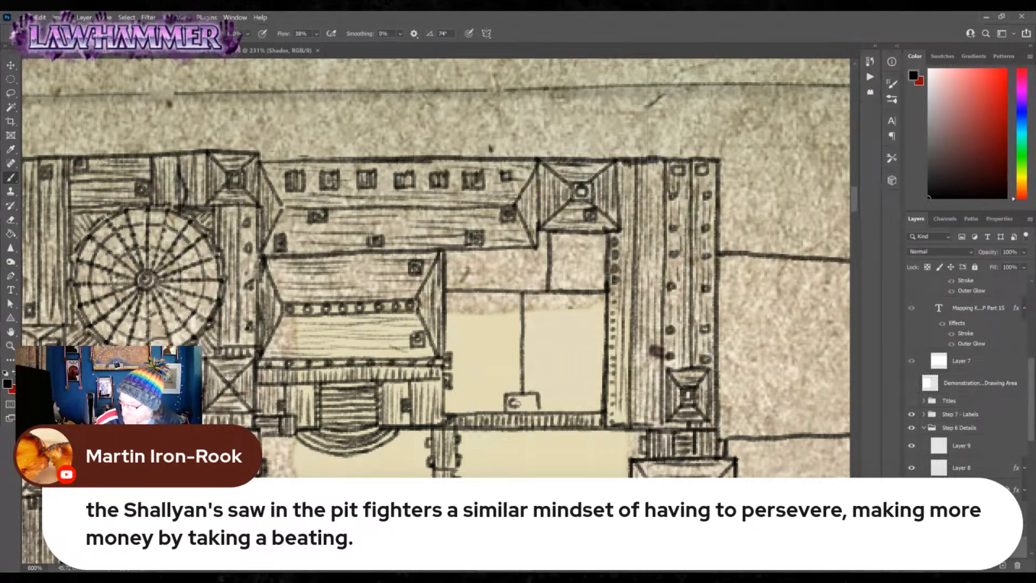
pyautogui.moveTo(524, 400); pyautogui.dragTo(528, 405)
pyautogui.moveTo(484, 292); pyautogui.dragTo(491, 412)
pyautogui.moveTo(497, 305); pyautogui.dragTo(497, 411)
pyautogui.moveTo(502, 326); pyautogui.dragTo(501, 408)
pyautogui.moveTo(506, 303); pyautogui.dragTo(513, 398)
pyautogui.moveTo(519, 309); pyautogui.dragTo(518, 393)
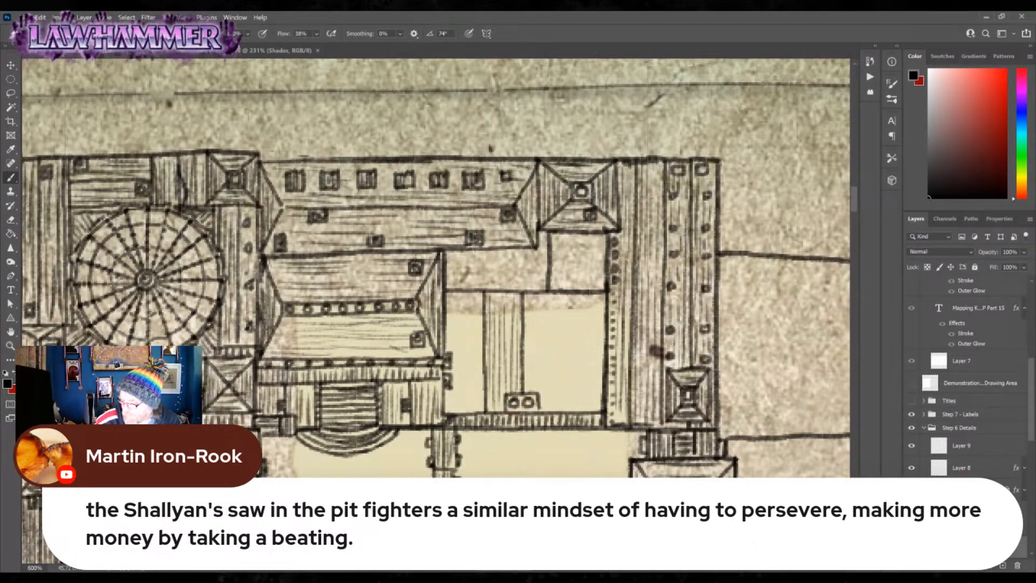
# - Hatch the remaining western roof of the courtyard hall with vertical strokes and reinforce its upper edge
pyautogui.moveTo(449, 294); pyautogui.dragTo(448, 355)
pyautogui.moveTo(456, 297); pyautogui.dragTo(459, 368)
pyautogui.moveTo(469, 294)
pyautogui.mouseDown()
pyautogui.moveTo(468, 368)
pyautogui.moveTo(477, 361)
pyautogui.moveTo(456, 421)
pyautogui.mouseUp()
pyautogui.moveTo(460, 367)
pyautogui.mouseDown()
pyautogui.moveTo(459, 410)
pyautogui.moveTo(469, 410)
pyautogui.mouseUp()
pyautogui.moveTo(476, 357)
pyautogui.mouseDown()
pyautogui.moveTo(475, 418)
pyautogui.moveTo(452, 413)
pyautogui.moveTo(513, 408)
pyautogui.mouseUp()
pyautogui.moveTo(449, 293); pyautogui.dragTo(523, 293)
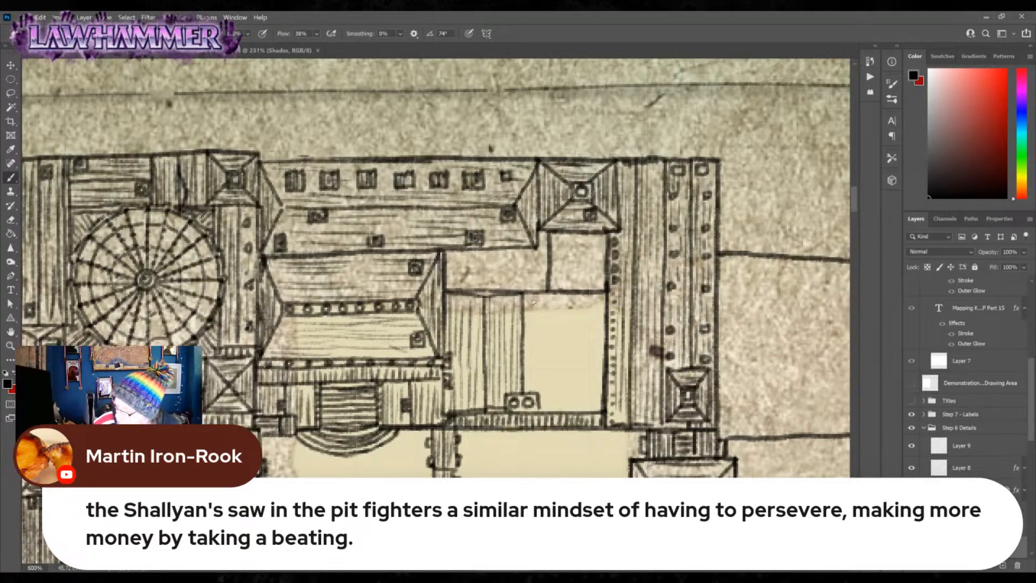
# - Shape and vertically hatch the eastern roof of the courtyard hall, adding two small square chimneys near its upper edge
pyautogui.moveTo(522, 297)
pyautogui.mouseDown()
pyautogui.moveTo(571, 305)
pyautogui.moveTo(602, 295)
pyautogui.mouseUp()
pyautogui.moveTo(563, 403); pyautogui.dragTo(601, 411)
pyautogui.moveTo(567, 304)
pyautogui.mouseDown()
pyautogui.moveTo(563, 402)
pyautogui.moveTo(586, 404)
pyautogui.mouseUp()
pyautogui.moveTo(598, 315); pyautogui.dragTo(596, 404)
pyautogui.moveTo(531, 298)
pyautogui.mouseDown()
pyautogui.moveTo(529, 391)
pyautogui.moveTo(541, 403)
pyautogui.mouseUp()
pyautogui.moveTo(549, 313)
pyautogui.mouseDown()
pyautogui.moveTo(548, 404)
pyautogui.moveTo(554, 393)
pyautogui.mouseUp()
pyautogui.moveTo(559, 330); pyautogui.dragTo(557, 385)
pyautogui.moveTo(553, 306)
pyautogui.mouseDown()
pyautogui.moveTo(561, 317)
pyautogui.moveTo(563, 307)
pyautogui.moveTo(601, 313)
pyautogui.moveTo(595, 304)
pyautogui.moveTo(597, 313)
pyautogui.mouseUp()
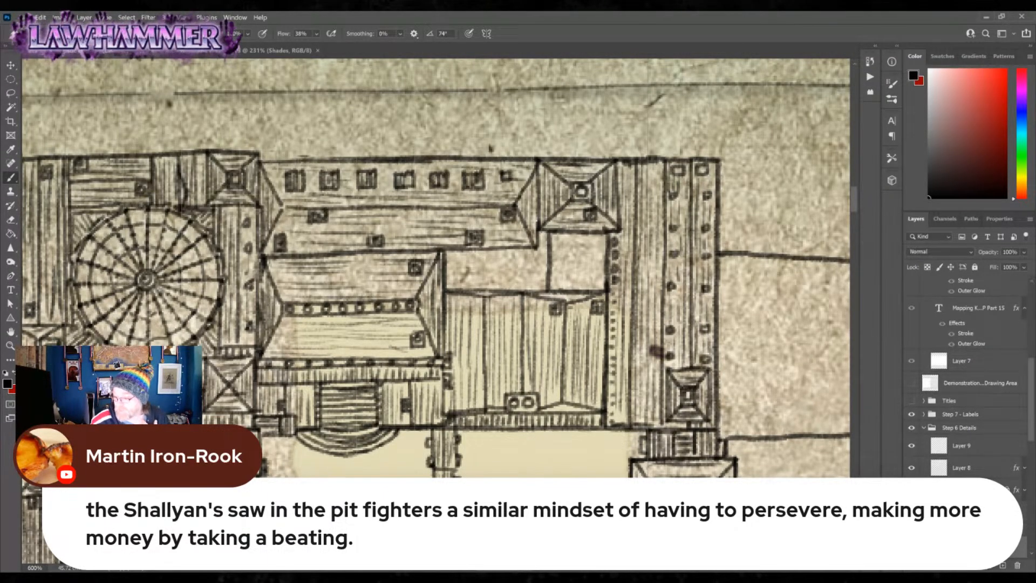
# - Add small battlement-like notches along the upper and lower edges of the small square court
pyautogui.moveTo(538, 248)
pyautogui.mouseDown()
pyautogui.moveTo(547, 235)
pyautogui.moveTo(577, 234)
pyautogui.mouseUp()
pyautogui.moveTo(584, 233)
pyautogui.mouseDown()
pyautogui.moveTo(604, 235)
pyautogui.moveTo(563, 238)
pyautogui.mouseUp()
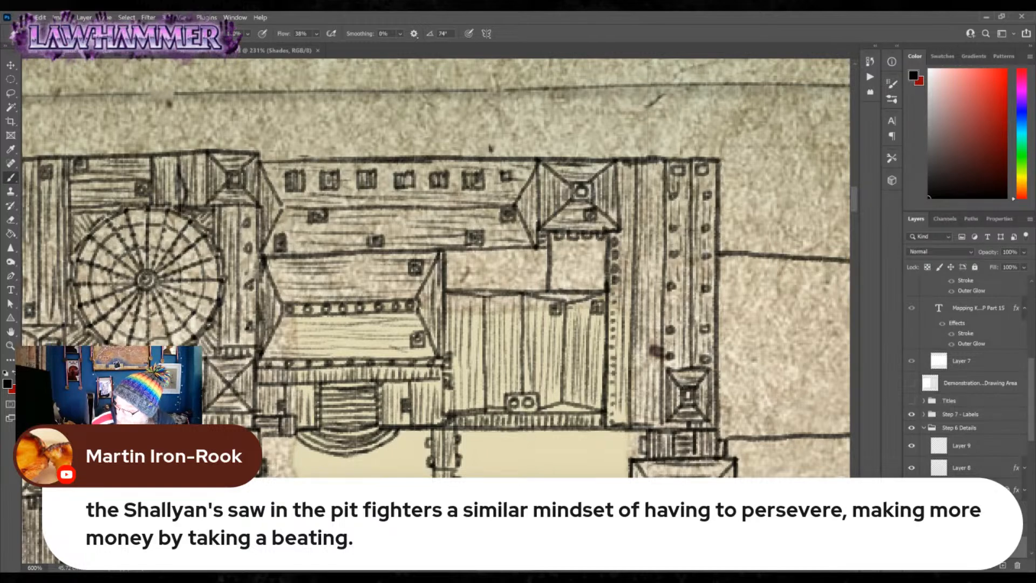
pyautogui.moveTo(550, 282)
pyautogui.mouseDown()
pyautogui.moveTo(556, 292)
pyautogui.moveTo(602, 285)
pyautogui.mouseUp()
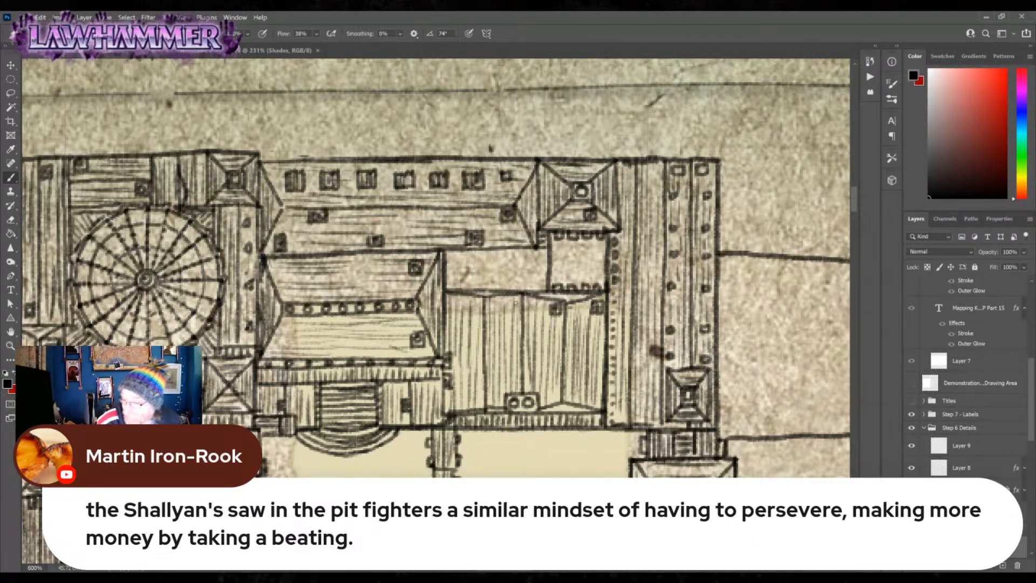
# - Draw the ridge of the narrow roof beside the small square court and hatch it with horizontal strokes
pyautogui.moveTo(445, 270); pyautogui.dragTo(545, 266)
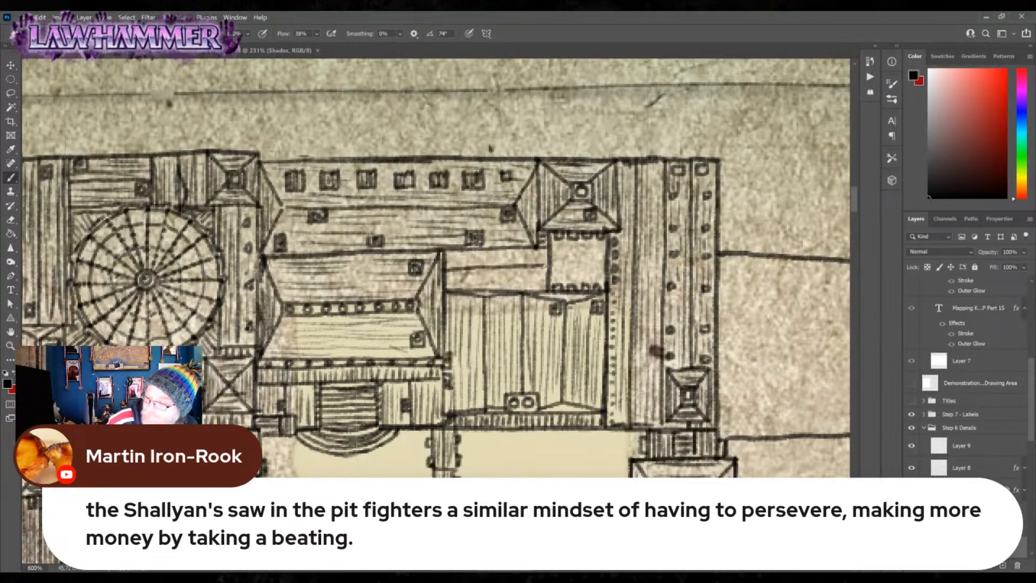
pyautogui.moveTo(451, 264)
pyautogui.mouseDown()
pyautogui.moveTo(543, 256)
pyautogui.moveTo(525, 251)
pyautogui.moveTo(549, 272)
pyautogui.mouseUp()
pyautogui.moveTo(455, 285); pyautogui.dragTo(548, 278)
pyautogui.moveTo(466, 293)
pyautogui.mouseDown()
pyautogui.moveTo(518, 291)
pyautogui.moveTo(532, 277)
pyautogui.mouseUp()
# - Add small dark square chimneys around the sides and lower edge of the courtyard hall's roof
pyautogui.moveTo(485, 392)
pyautogui.mouseDown()
pyautogui.moveTo(474, 394)
pyautogui.moveTo(482, 405)
pyautogui.mouseUp()
pyautogui.moveTo(461, 313); pyautogui.dragTo(465, 325)
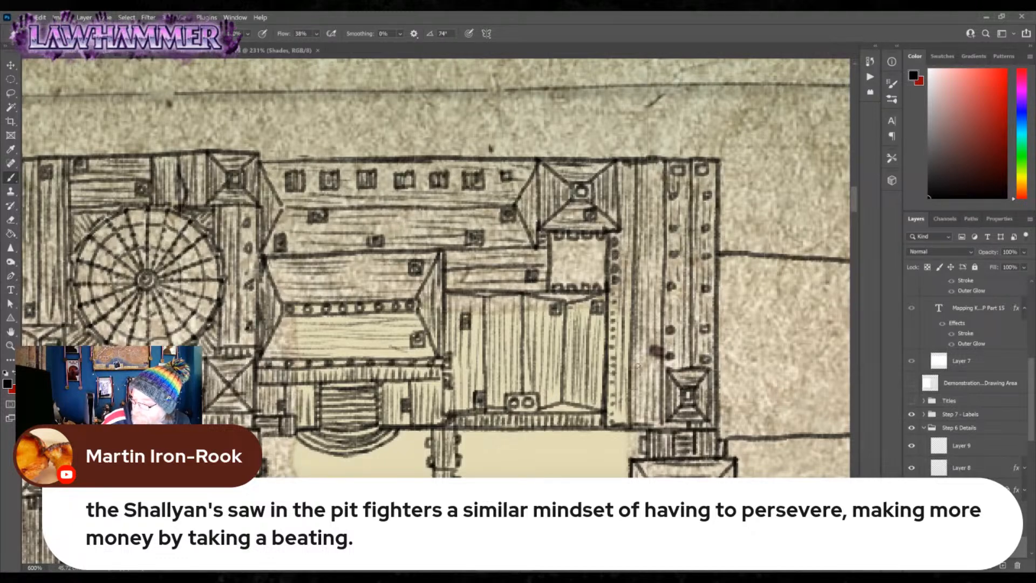
pyautogui.moveTo(597, 389)
pyautogui.mouseDown()
pyautogui.moveTo(603, 406)
pyautogui.moveTo(596, 390)
pyautogui.moveTo(600, 402)
pyautogui.moveTo(548, 398)
pyautogui.mouseUp()
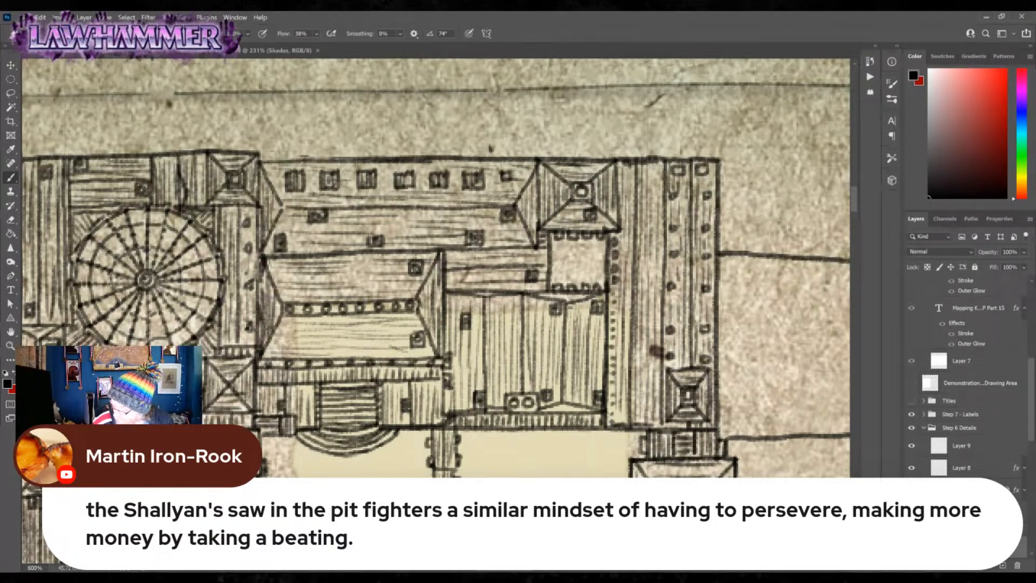
# - Ink the lower end of the dotted wall strip and add small buttresses along the courtyard hall's front wall
pyautogui.moveTo(605, 416)
pyautogui.mouseDown()
pyautogui.moveTo(606, 428)
pyautogui.moveTo(623, 429)
pyautogui.mouseUp()
pyautogui.click(613, 419)
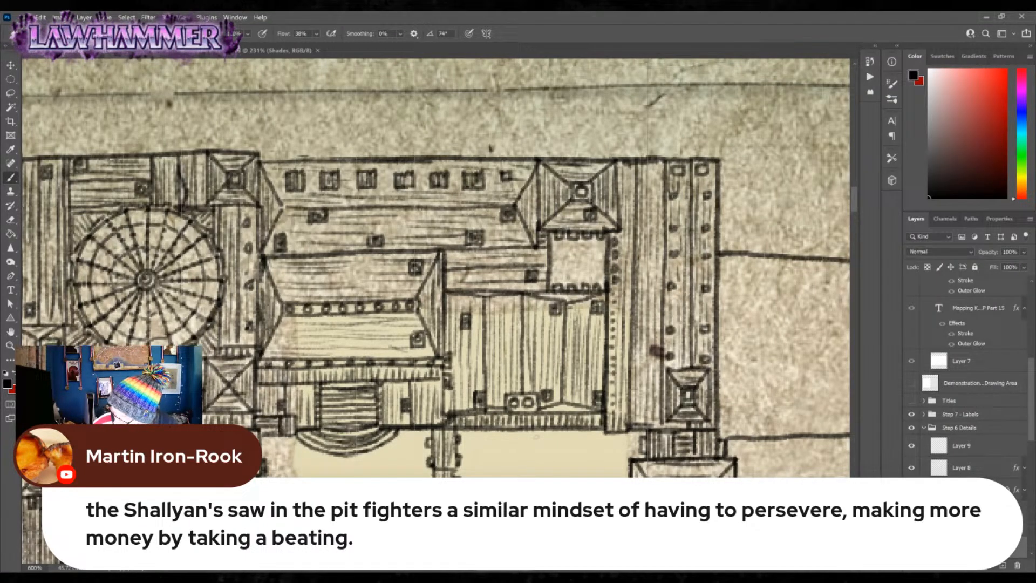
pyautogui.moveTo(502, 431); pyautogui.dragTo(598, 429)
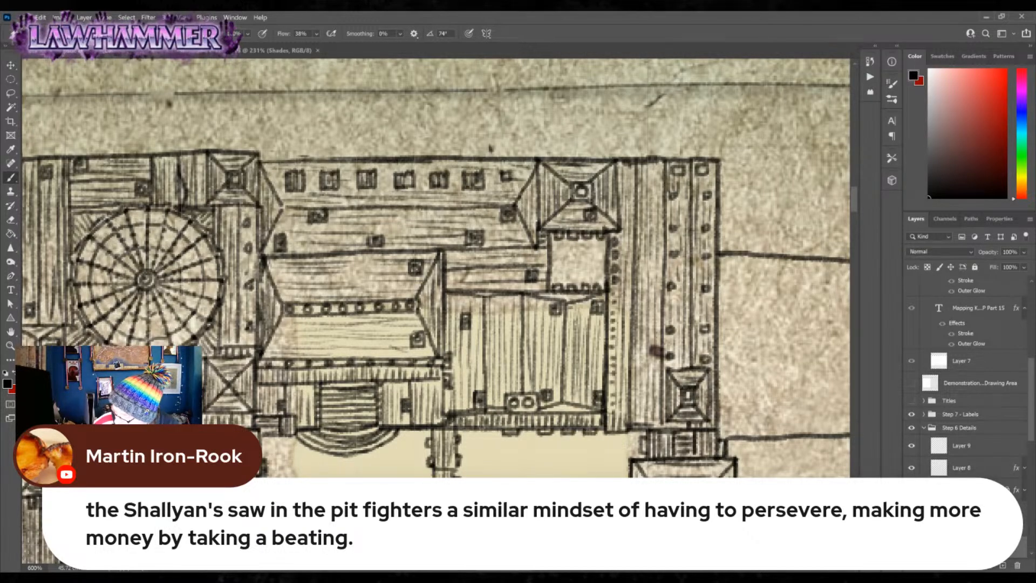
pyautogui.moveTo(473, 431); pyautogui.dragTo(488, 425)
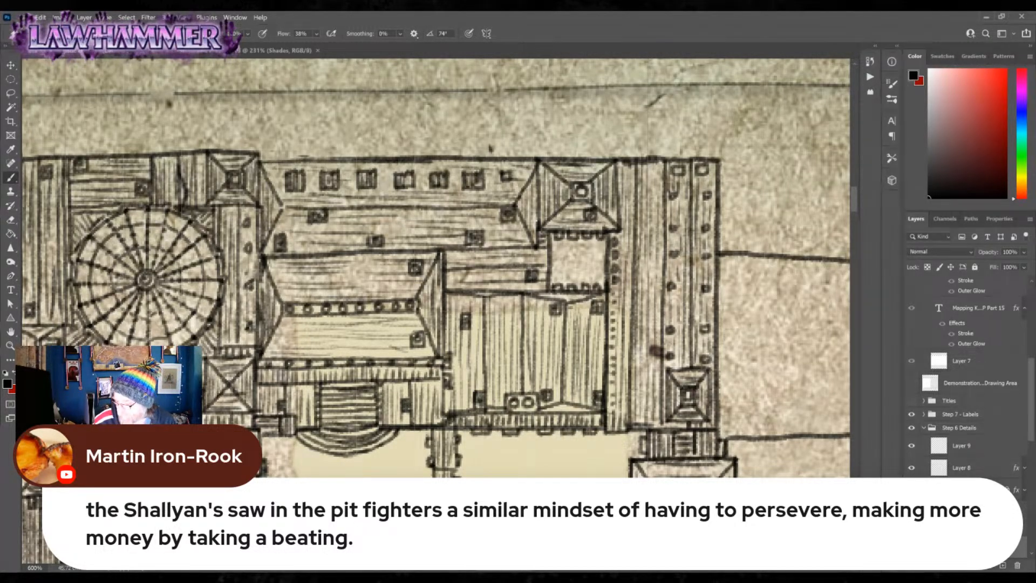
# - Ink a thin line joining the lower ends of the two buttressed walls flanking the palace's curved entrance steps
pyautogui.moveTo(622, 466); pyautogui.dragTo(643, 313)
pyautogui.moveTo(283, 361); pyautogui.dragTo(444, 365)
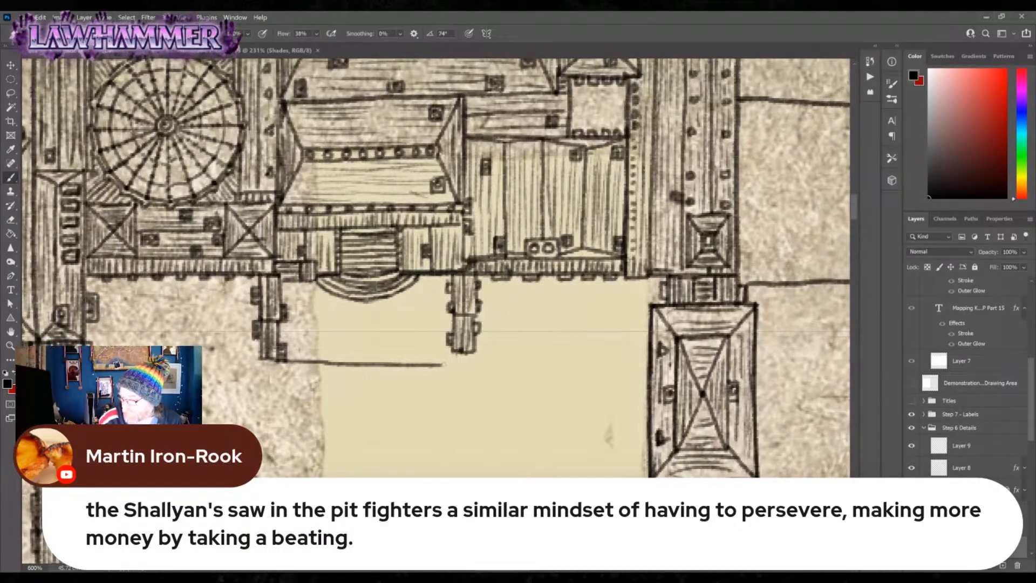
pyautogui.hotkey('ctrl', 'z')
pyautogui.moveTo(281, 360); pyautogui.dragTo(430, 358)
pyautogui.hotkey('ctrl', 'z')
pyautogui.moveTo(281, 360)
pyautogui.mouseDown()
pyautogui.moveTo(450, 354)
pyautogui.moveTo(463, 365)
pyautogui.moveTo(474, 353)
pyautogui.moveTo(461, 363)
pyautogui.mouseUp()
pyautogui.moveTo(466, 355); pyautogui.dragTo(466, 364)
pyautogui.moveTo(471, 355); pyautogui.dragTo(471, 363)
# - Review the palace complex and its grounds within the wider city map, and save the document
pyautogui.moveTo(539, 495)
pyautogui.mouseDown()
pyautogui.moveTo(497, 418)
pyautogui.moveTo(389, 546)
pyautogui.mouseUp()
pyautogui.moveTo(563, 308); pyautogui.dragTo(531, 407)
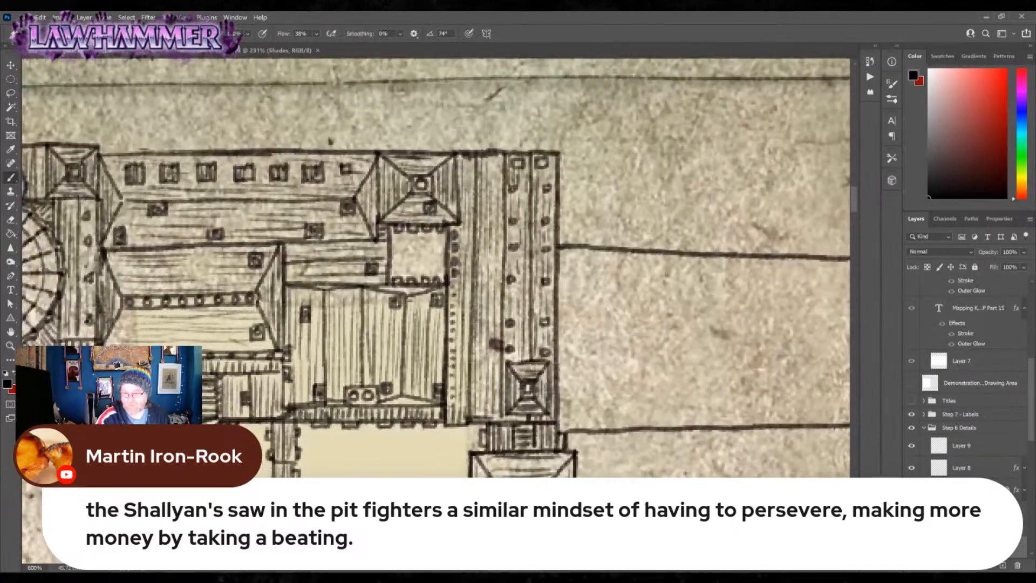
pyautogui.click(10, 345)
pyautogui.moveTo(430, 410); pyautogui.dragTo(413, 380)
pyautogui.scroll(-5, 527, 312)
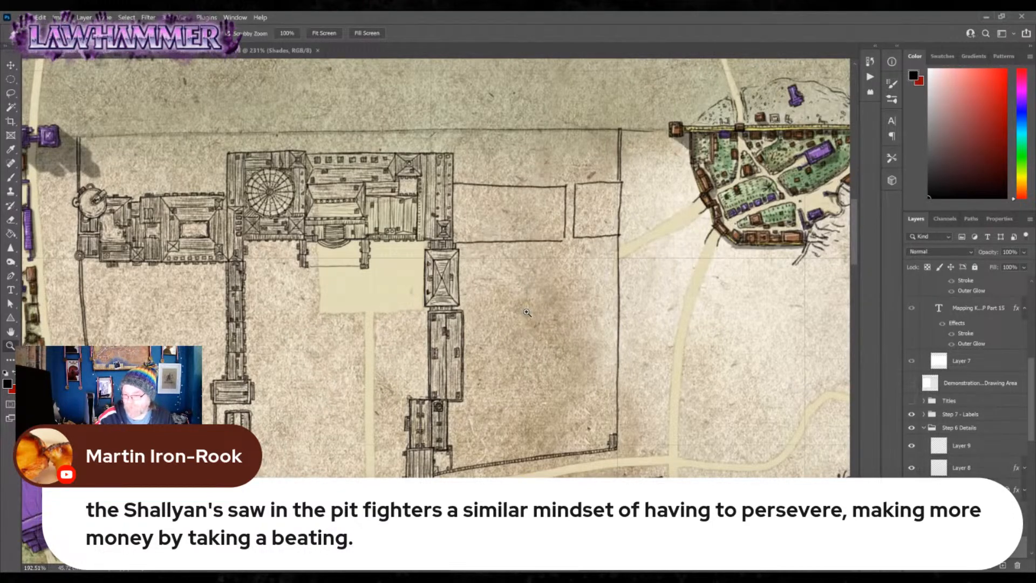
pyautogui.moveTo(481, 396); pyautogui.dragTo(429, 395)
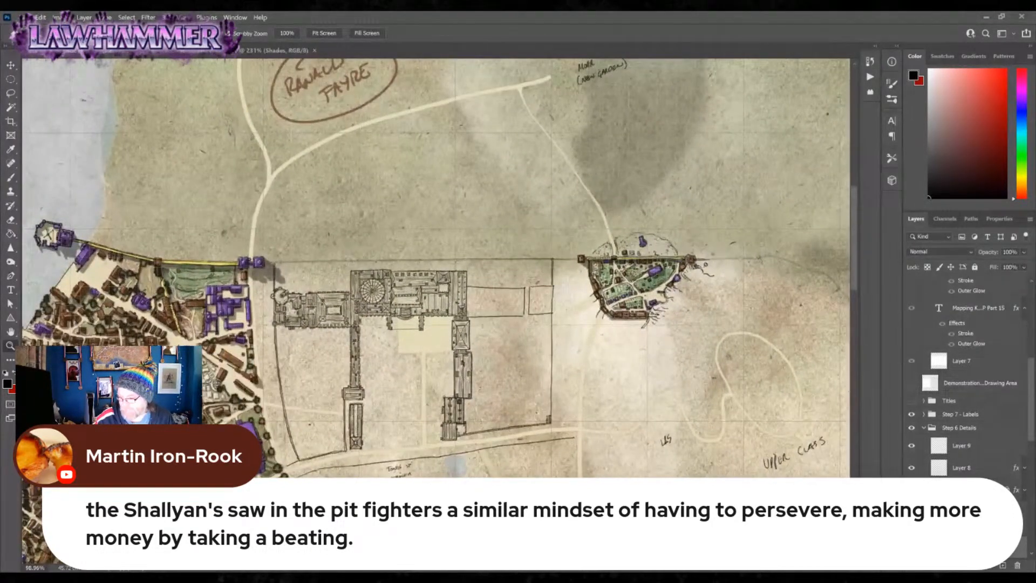
pyautogui.moveTo(549, 507); pyautogui.dragTo(576, 345)
pyautogui.moveTo(565, 409); pyautogui.dragTo(562, 396)
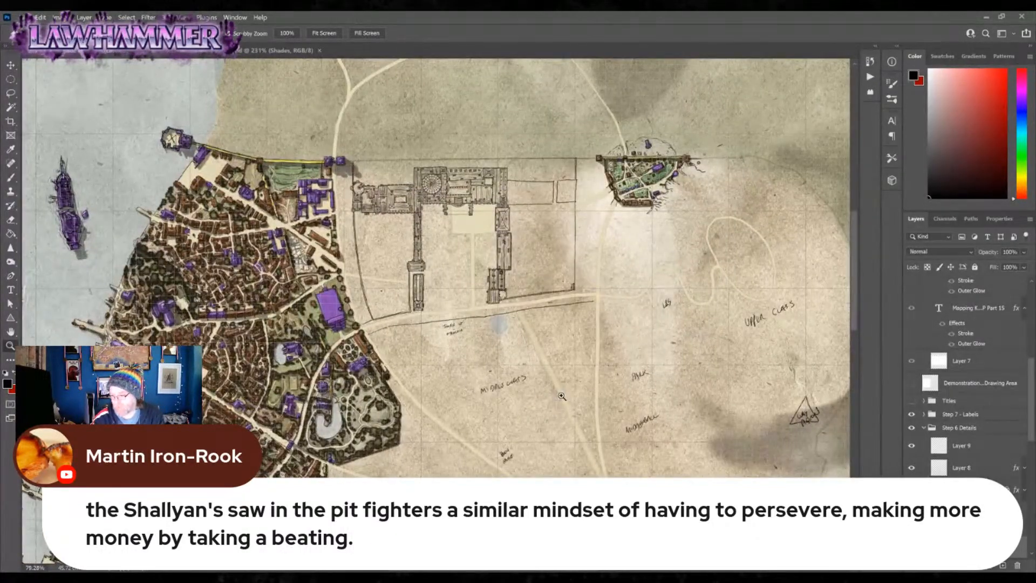
pyautogui.moveTo(486, 201); pyautogui.dragTo(490, 222)
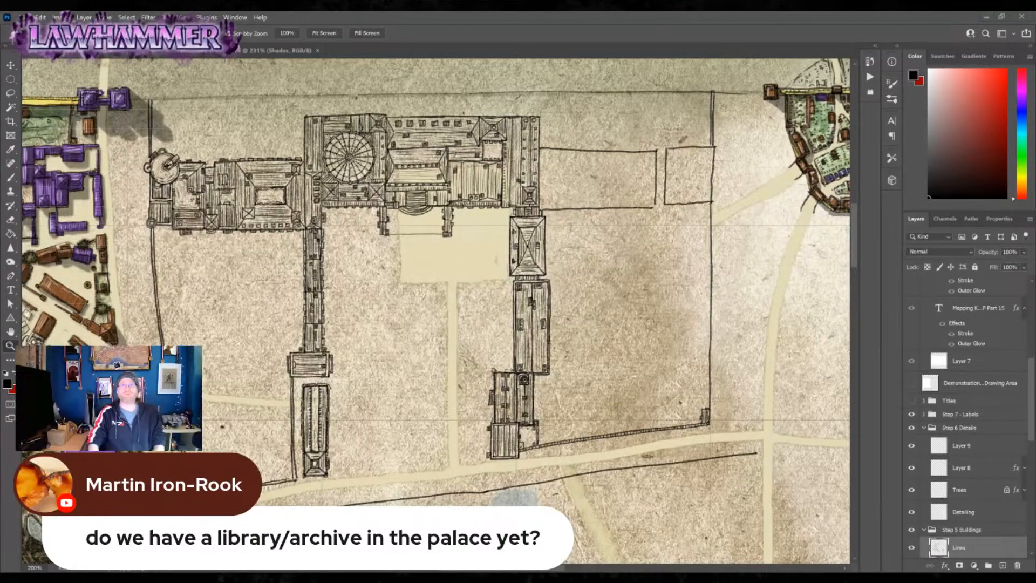
pyautogui.hotkey('ctrl', 's')
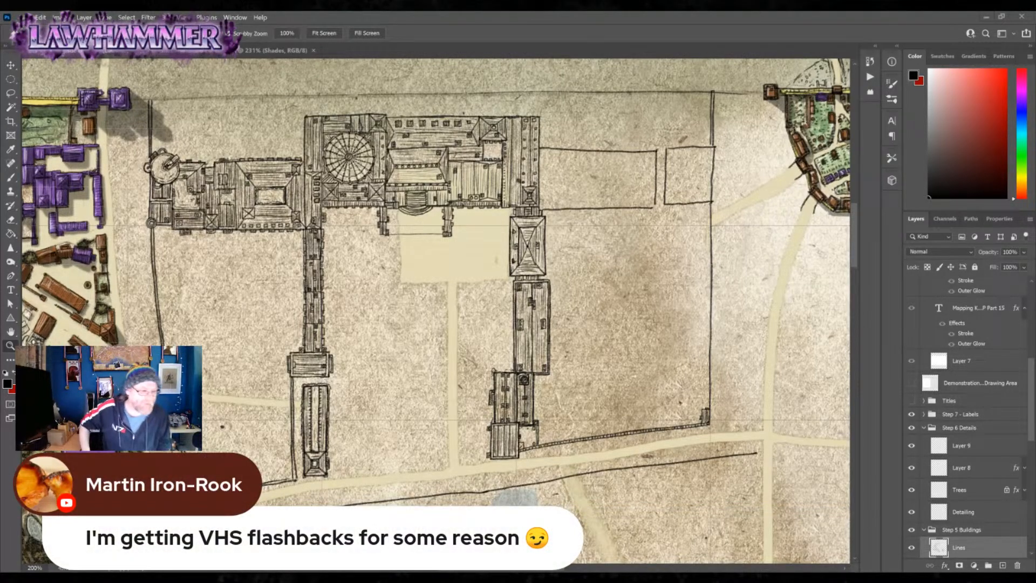
# - Outline the main palace block in a thick red brush and circle its round dome and small square court
pyautogui.click(11, 177)
pyautogui.click(14, 371)
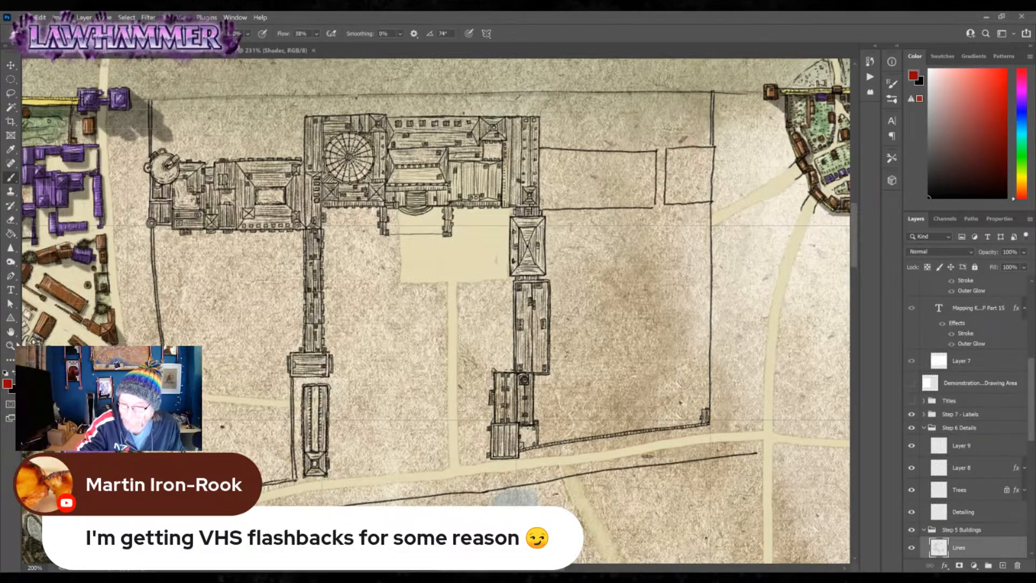
pyautogui.click(46, 33)
pyautogui.click(307, 116)
pyautogui.moveTo(307, 116)
pyautogui.mouseDown()
pyautogui.moveTo(305, 231)
pyautogui.moveTo(527, 223)
pyautogui.moveTo(529, 136)
pyautogui.moveTo(490, 110)
pyautogui.moveTo(310, 116)
pyautogui.mouseUp()
pyautogui.moveTo(352, 142)
pyautogui.mouseDown()
pyautogui.moveTo(386, 161)
pyautogui.moveTo(343, 147)
pyautogui.mouseUp()
pyautogui.moveTo(475, 134); pyautogui.dragTo(468, 136)
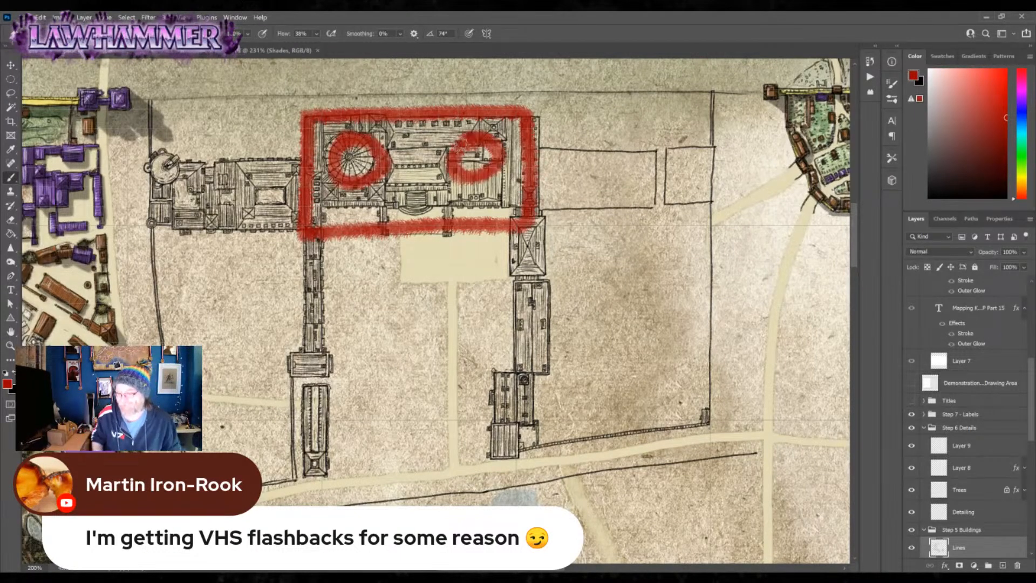
pyautogui.moveTo(309, 204); pyautogui.dragTo(528, 205)
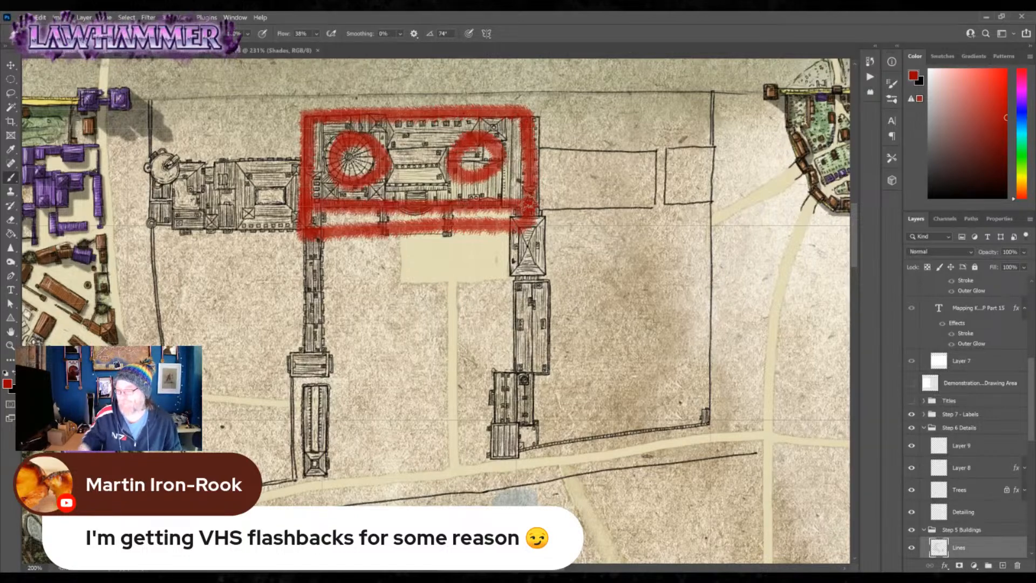
# - Undo the red annotation strokes over the palace
pyautogui.hotkey('ctrl', 'z')
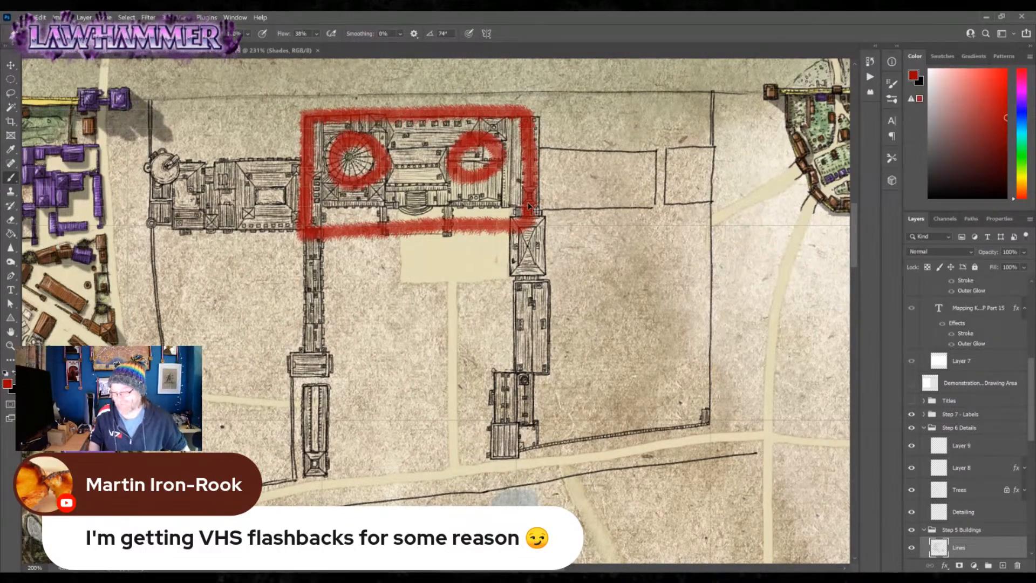
pyautogui.hotkey('ctrl', 'z')
pyautogui.hotkey('ctrl', 'z')
pyautogui.hotkey('ctrl', 'z')
# - Redraw the start of the empty east wing's upper edge in black with the fine brush and close its open lower corner
pyautogui.press('z')
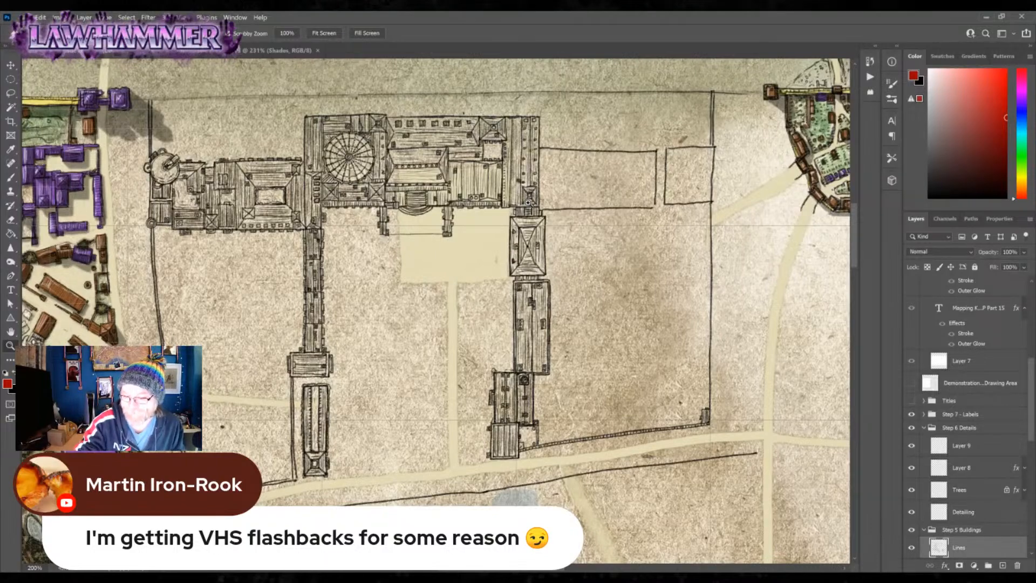
pyautogui.press('b')
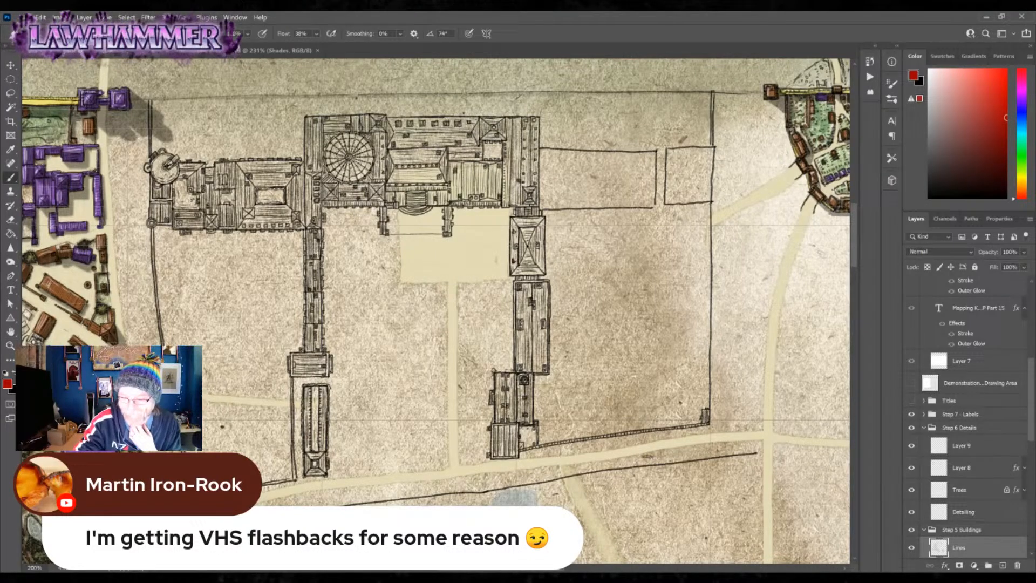
pyautogui.click(44, 34)
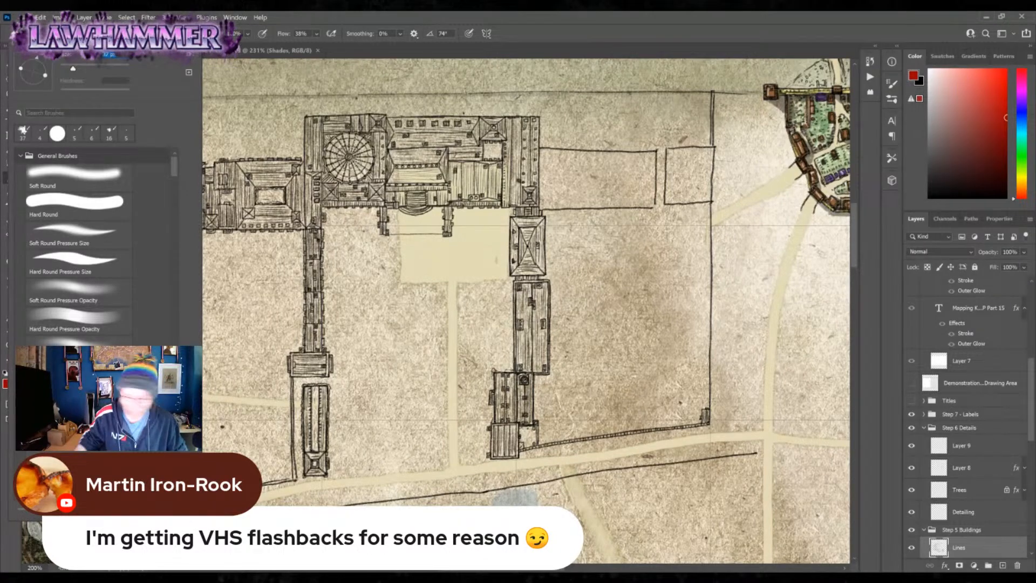
pyautogui.click(987, 549)
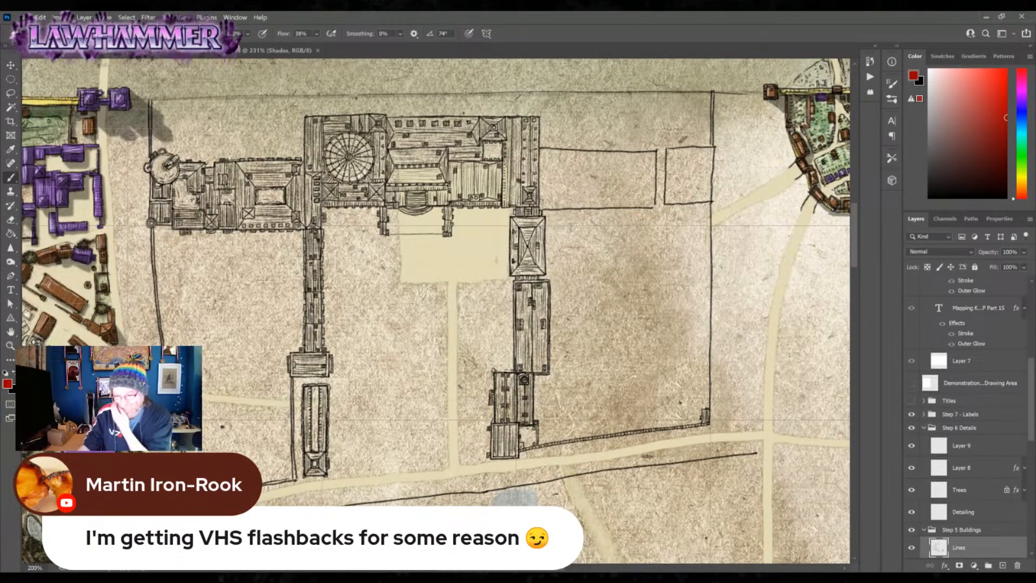
pyautogui.press('z')
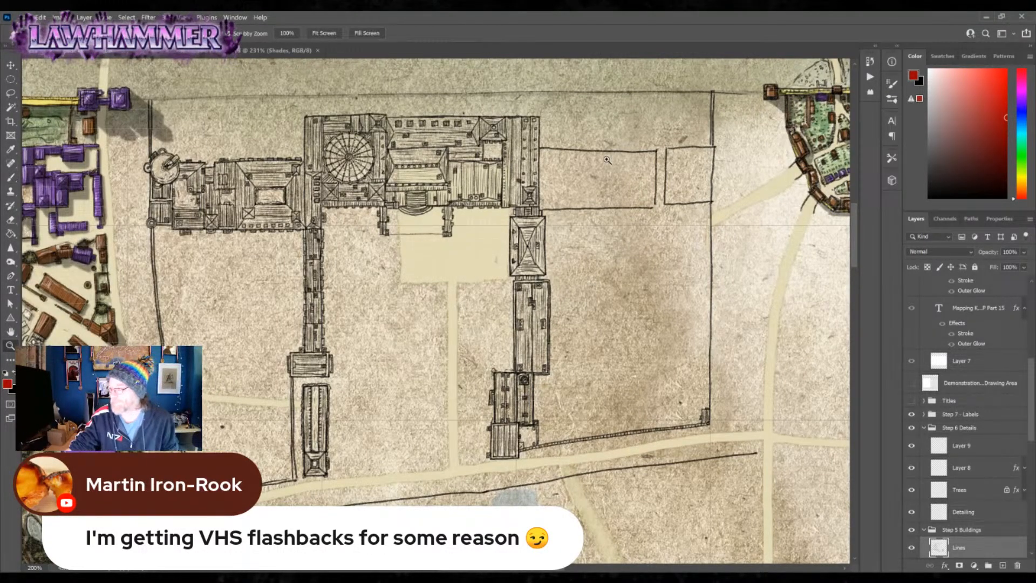
pyautogui.click(607, 161)
pyautogui.click(650, 158)
pyautogui.click(650, 158)
pyautogui.click(586, 183)
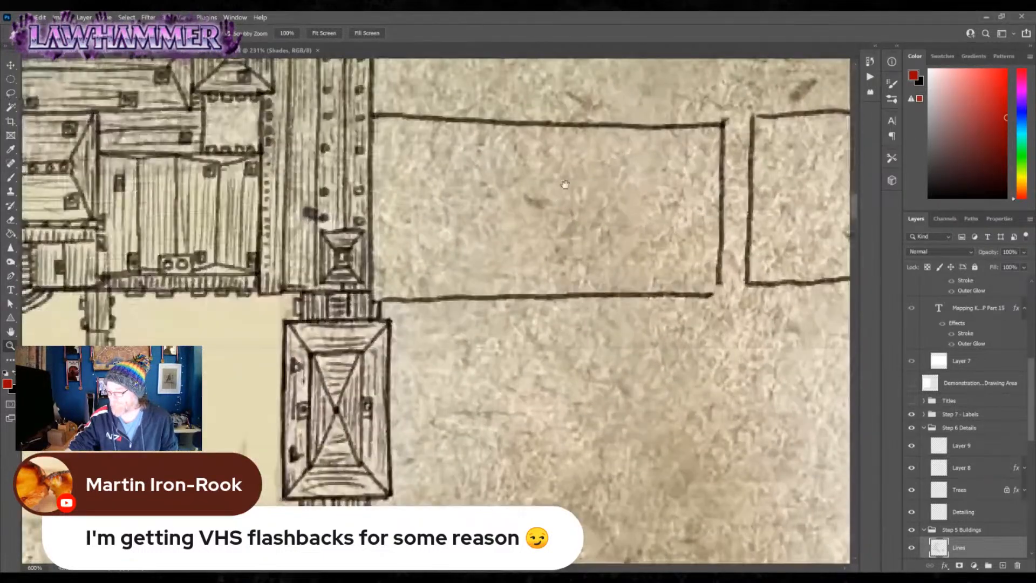
pyautogui.moveTo(573, 188); pyautogui.dragTo(545, 321)
pyautogui.moveTo(351, 255); pyautogui.dragTo(429, 260)
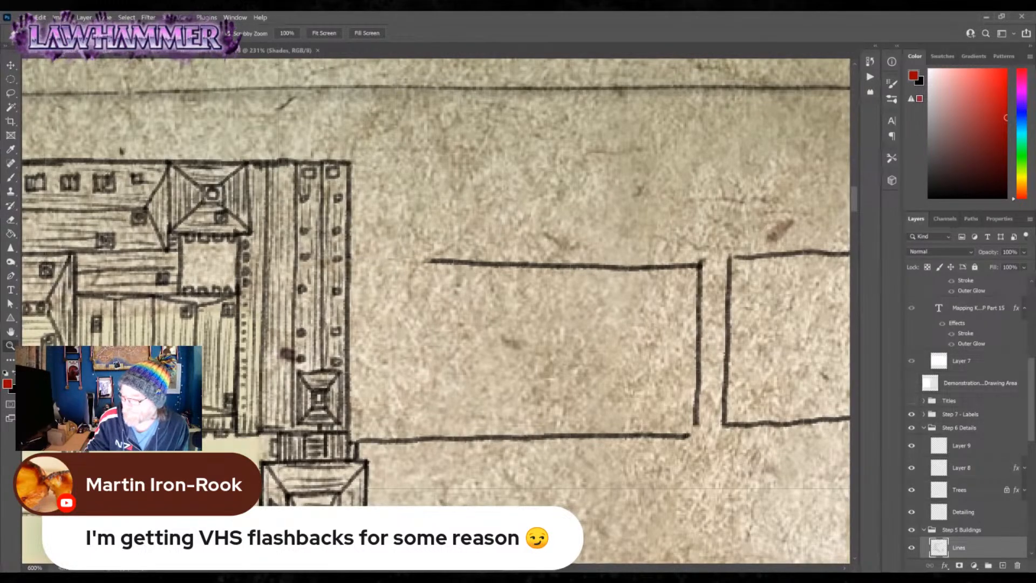
pyautogui.press('b')
pyautogui.moveTo(429, 261)
pyautogui.mouseDown()
pyautogui.moveTo(526, 265)
pyautogui.moveTo(346, 273)
pyautogui.mouseUp()
pyautogui.hotkey('ctrl', 'z')
pyautogui.press('x')
pyautogui.moveTo(520, 266); pyautogui.dragTo(347, 268)
pyautogui.moveTo(700, 384); pyautogui.dragTo(686, 434)
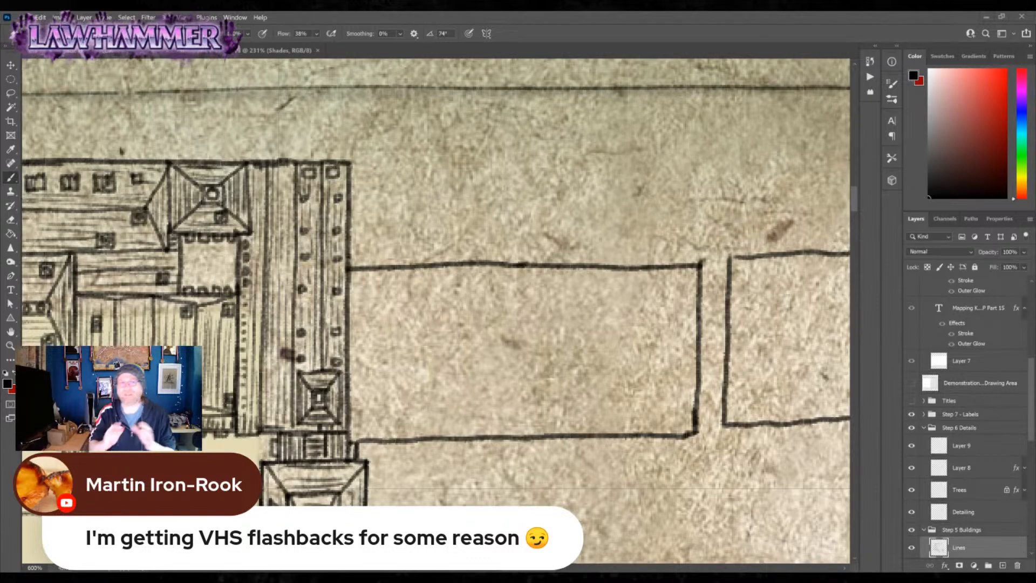
# - Draw a small rectangle inside the east wing and a hipped roof block with a double ridge line at its far end
pyautogui.moveTo(404, 326)
pyautogui.mouseDown()
pyautogui.moveTo(405, 371)
pyautogui.moveTo(463, 369)
pyautogui.moveTo(464, 325)
pyautogui.moveTo(404, 324)
pyautogui.mouseUp()
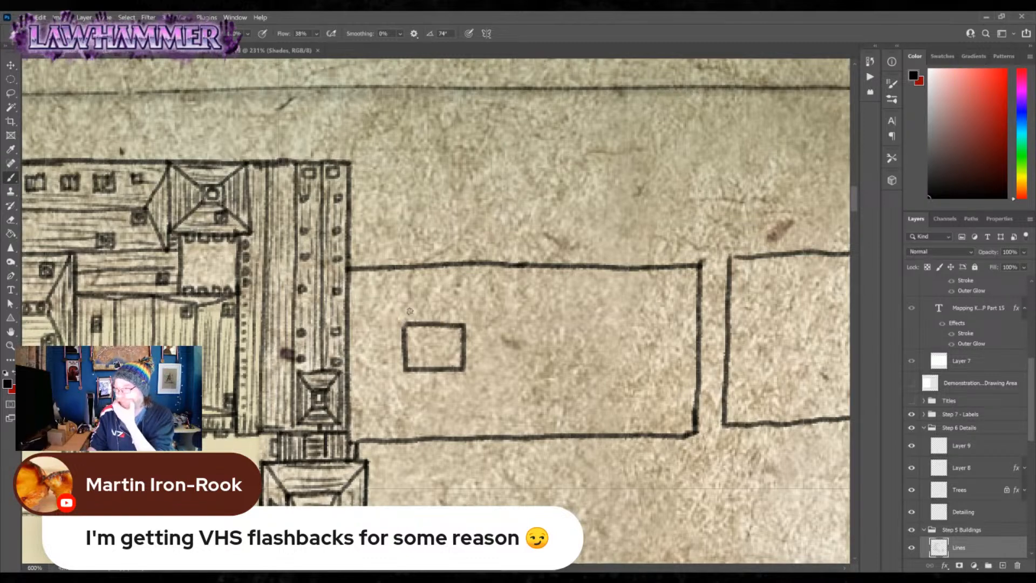
pyautogui.moveTo(618, 266); pyautogui.dragTo(613, 432)
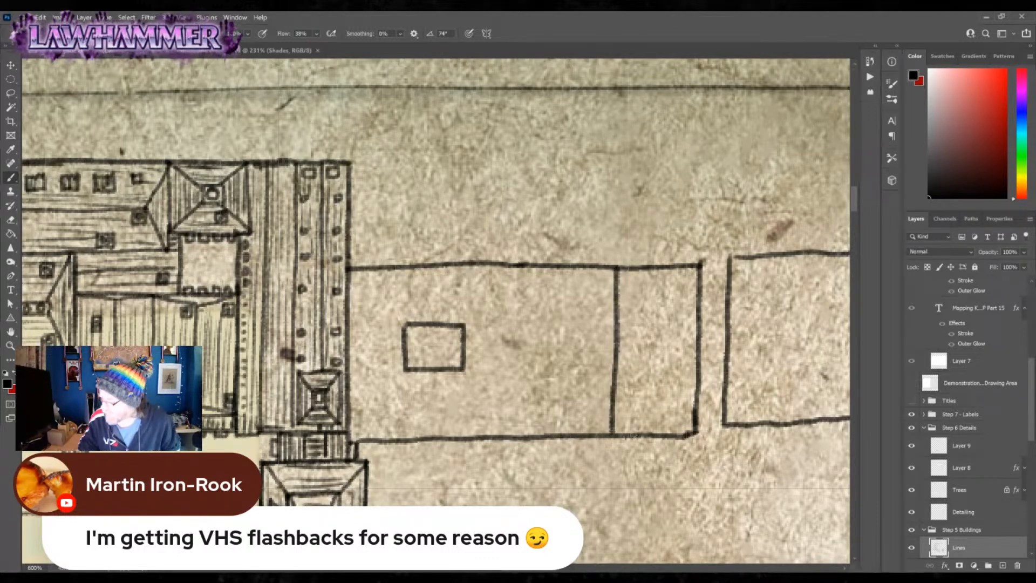
pyautogui.moveTo(612, 433)
pyautogui.mouseDown()
pyautogui.moveTo(660, 411)
pyautogui.moveTo(693, 432)
pyautogui.mouseUp()
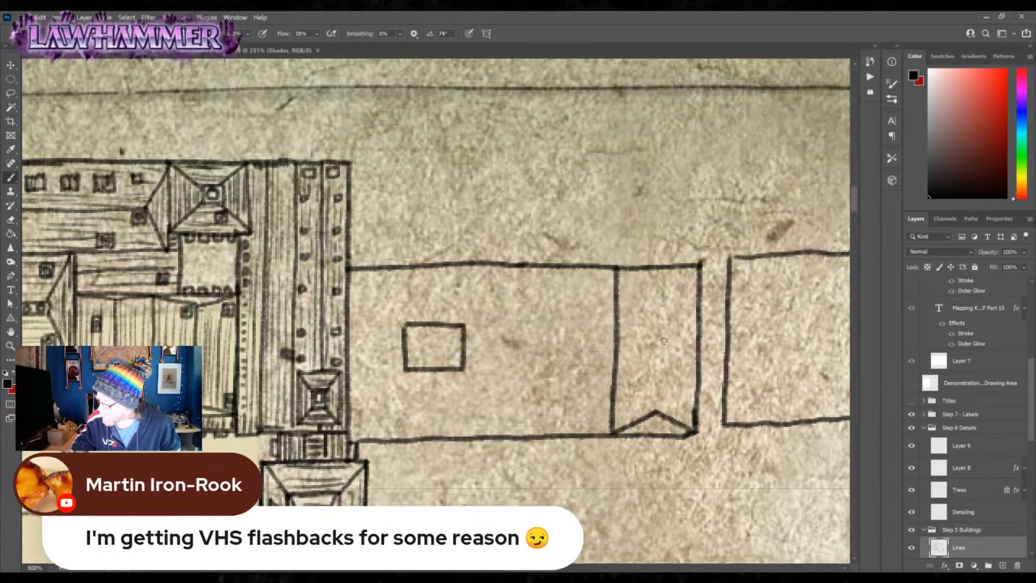
pyautogui.moveTo(615, 266)
pyautogui.mouseDown()
pyautogui.moveTo(657, 287)
pyautogui.moveTo(700, 263)
pyautogui.mouseUp()
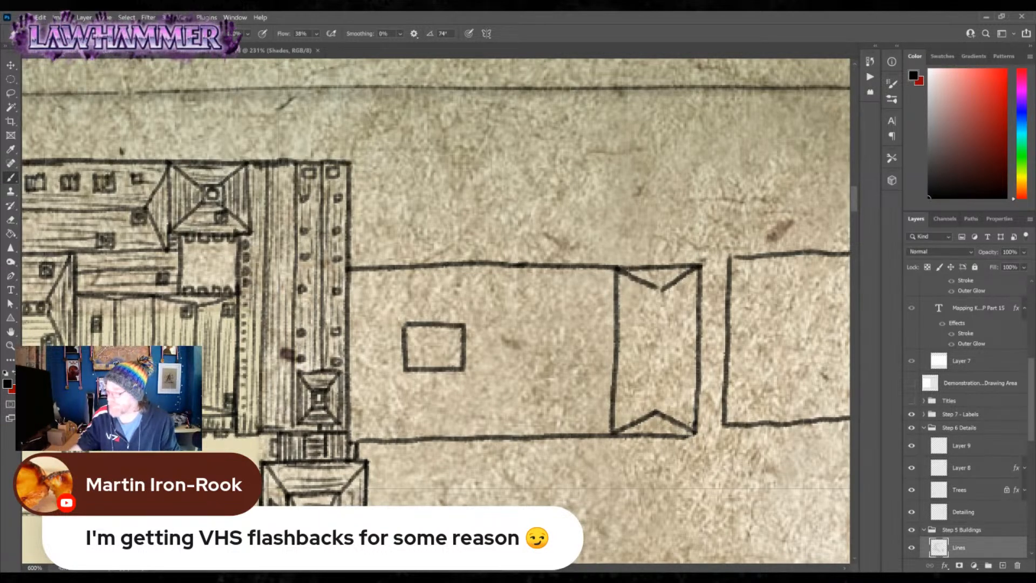
pyautogui.moveTo(660, 286); pyautogui.dragTo(653, 414)
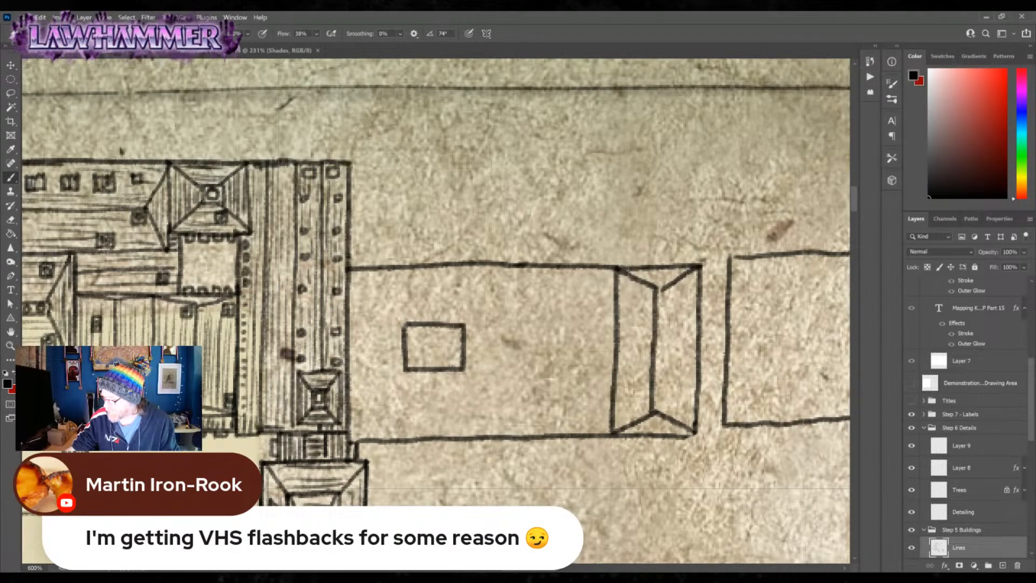
pyautogui.moveTo(663, 286); pyautogui.dragTo(655, 413)
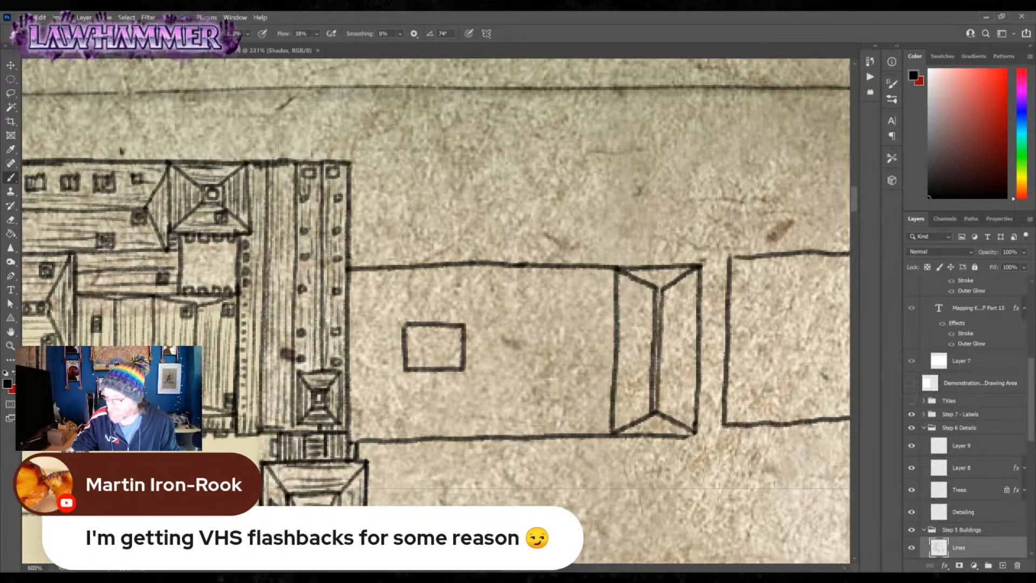
# - Hatch both long slopes of the east wing's end block with strokes parallel to the ridge
pyautogui.moveTo(667, 292)
pyautogui.mouseDown()
pyautogui.moveTo(664, 398)
pyautogui.moveTo(671, 384)
pyautogui.moveTo(674, 426)
pyautogui.mouseUp()
pyautogui.moveTo(680, 295); pyautogui.dragTo(677, 414)
pyautogui.moveTo(685, 290); pyautogui.dragTo(682, 411)
pyautogui.moveTo(691, 286)
pyautogui.mouseDown()
pyautogui.moveTo(692, 411)
pyautogui.moveTo(638, 424)
pyautogui.mouseUp()
pyautogui.moveTo(667, 426); pyautogui.dragTo(640, 419)
pyautogui.moveTo(622, 330); pyautogui.dragTo(622, 371)
pyautogui.moveTo(626, 297); pyautogui.dragTo(626, 399)
pyautogui.moveTo(637, 338)
pyautogui.mouseDown()
pyautogui.moveTo(646, 424)
pyautogui.moveTo(645, 377)
pyautogui.mouseUp()
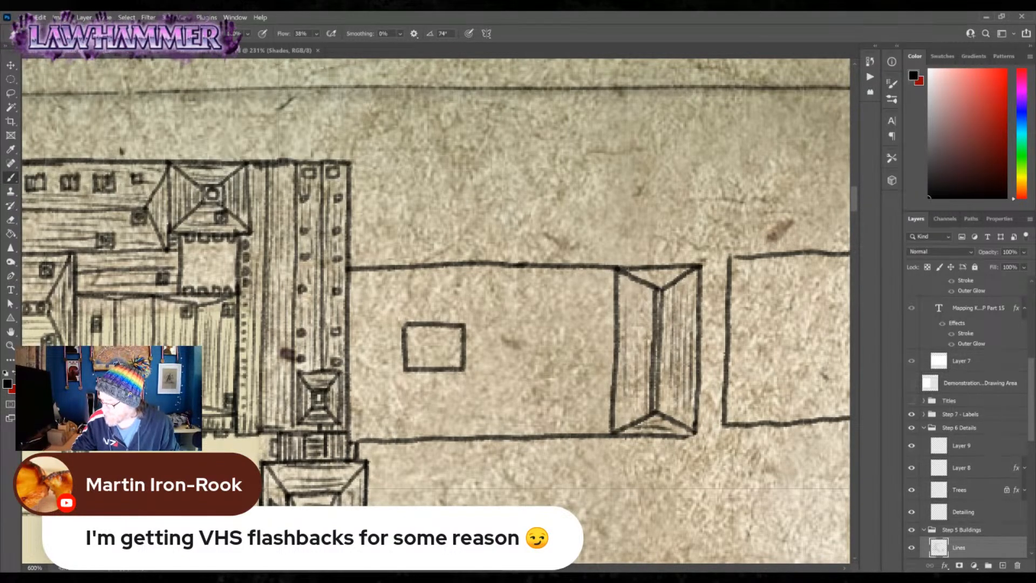
# - Add a row of small dark dots along each side of the end block's ridge
pyautogui.click(644, 306)
pyautogui.click(645, 305)
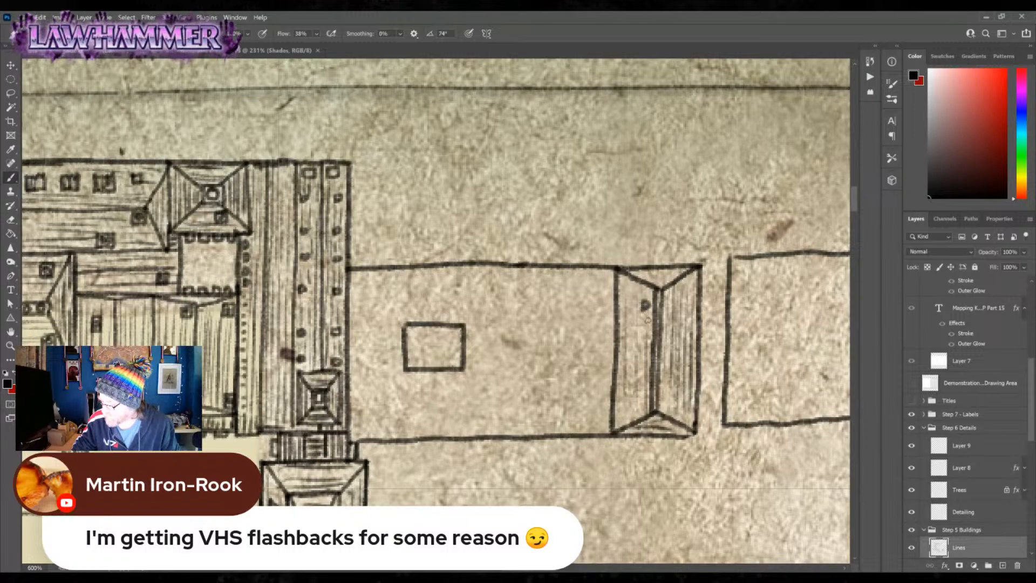
pyautogui.click(645, 322)
pyautogui.click(645, 341)
pyautogui.click(645, 365)
pyautogui.click(643, 379)
pyautogui.click(643, 398)
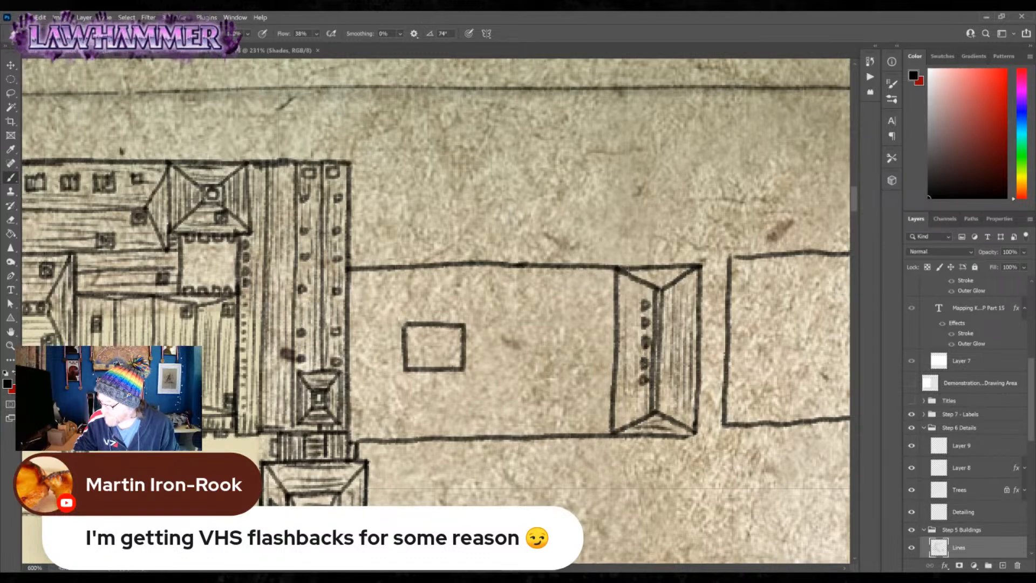
pyautogui.click(669, 303)
pyautogui.click(669, 304)
pyautogui.click(666, 320)
pyautogui.click(668, 341)
pyautogui.click(669, 358)
pyautogui.click(669, 360)
pyautogui.click(666, 376)
pyautogui.click(667, 399)
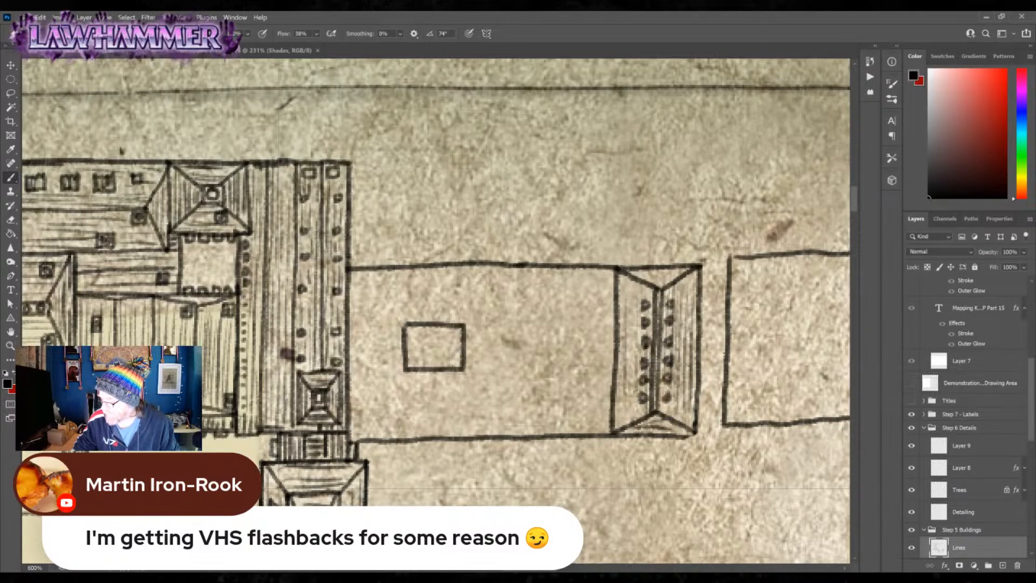
# - Draw a row of small square dormers along the outer edge of each long slope of the end block
pyautogui.moveTo(624, 289)
pyautogui.mouseDown()
pyautogui.moveTo(634, 289)
pyautogui.moveTo(624, 297)
pyautogui.moveTo(625, 391)
pyautogui.moveTo(633, 385)
pyautogui.moveTo(622, 416)
pyautogui.mouseUp()
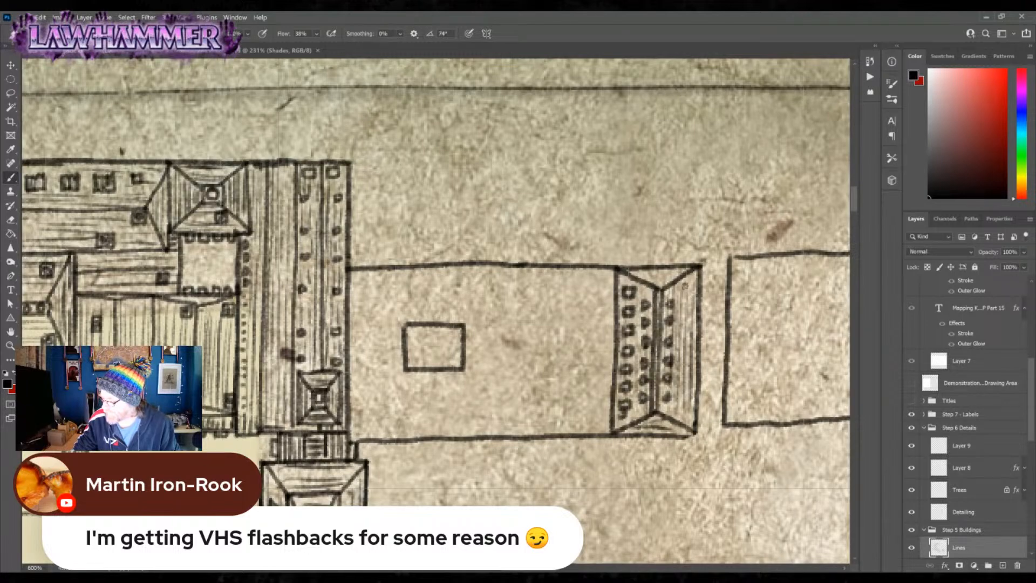
pyautogui.moveTo(685, 282); pyautogui.dragTo(693, 290)
pyautogui.moveTo(685, 301); pyautogui.dragTo(693, 309)
pyautogui.moveTo(685, 321)
pyautogui.mouseDown()
pyautogui.moveTo(691, 401)
pyautogui.moveTo(688, 394)
pyautogui.moveTo(612, 431)
pyautogui.mouseUp()
# - Strengthen the hip lines and hatch the short end slopes of the end block's roof
pyautogui.moveTo(662, 410); pyautogui.dragTo(694, 427)
pyautogui.moveTo(630, 272); pyautogui.dragTo(662, 287)
pyautogui.moveTo(661, 286); pyautogui.dragTo(679, 275)
# - Ink small square turrets on the two outer corners of the east wing's end block
pyautogui.moveTo(655, 271)
pyautogui.mouseDown()
pyautogui.moveTo(701, 261)
pyautogui.moveTo(703, 273)
pyautogui.mouseUp()
pyautogui.rightClick(91, 65)
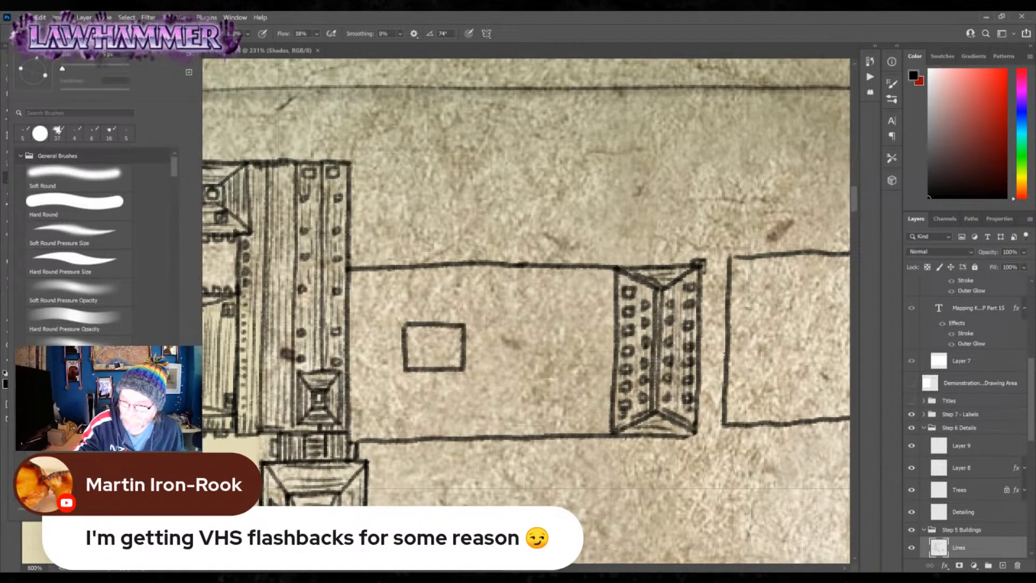
pyautogui.click(688, 439)
pyautogui.moveTo(685, 438); pyautogui.dragTo(699, 430)
pyautogui.moveTo(690, 268)
pyautogui.mouseDown()
pyautogui.moveTo(690, 253)
pyautogui.moveTo(705, 278)
pyautogui.mouseUp()
pyautogui.moveTo(696, 428)
pyautogui.mouseDown()
pyautogui.moveTo(706, 423)
pyautogui.moveTo(695, 442)
pyautogui.mouseUp()
pyautogui.moveTo(614, 435); pyautogui.dragTo(608, 433)
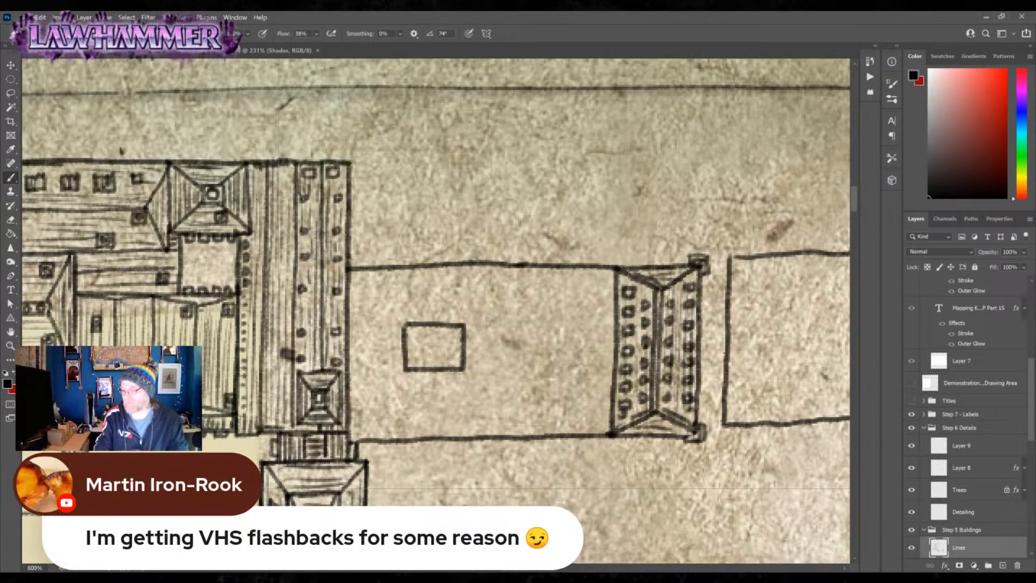
# - Divide the lower part of the east wing into roof sections with lines around and below the small rectangle
pyautogui.moveTo(348, 375); pyautogui.dragTo(611, 363)
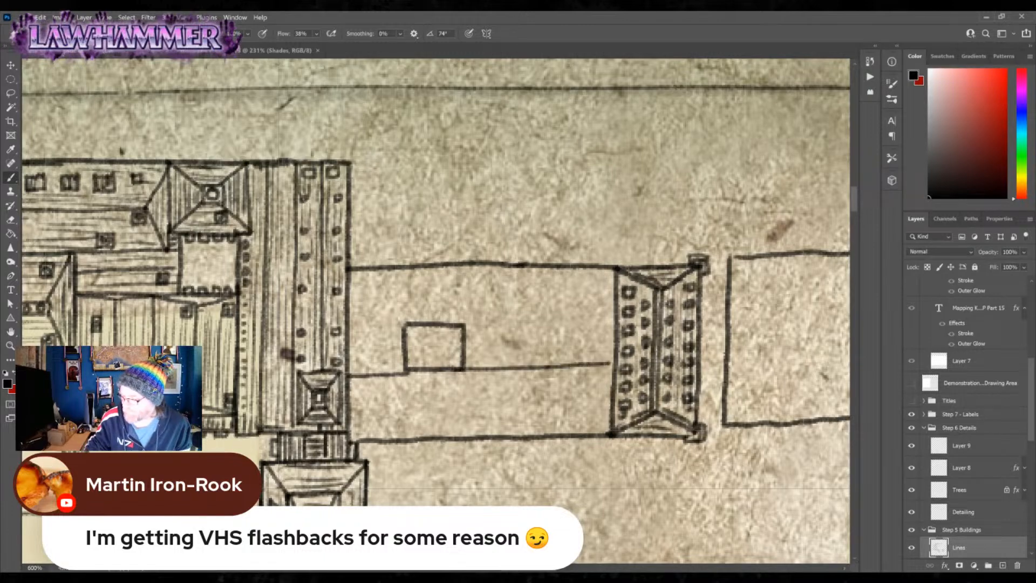
pyautogui.moveTo(410, 368); pyautogui.dragTo(408, 438)
pyautogui.moveTo(465, 369); pyautogui.dragTo(466, 427)
pyautogui.moveTo(351, 408); pyautogui.dragTo(408, 406)
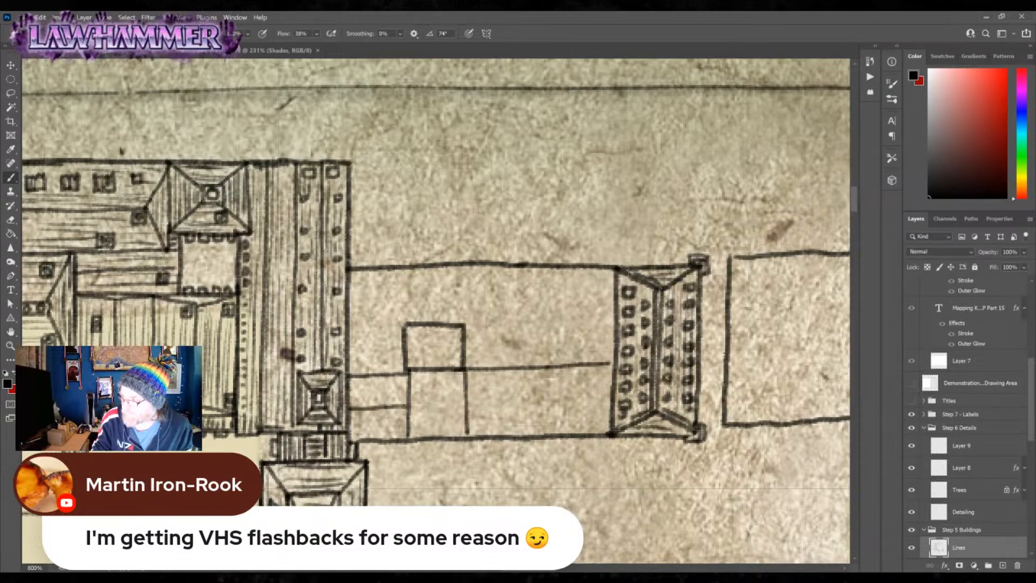
# - Hatch the short roof section beside the main palace horizontally and add small notches along its upper edge
pyautogui.moveTo(349, 381); pyautogui.dragTo(407, 380)
pyautogui.moveTo(351, 438)
pyautogui.mouseDown()
pyautogui.moveTo(407, 435)
pyautogui.moveTo(381, 437)
pyautogui.moveTo(403, 436)
pyautogui.moveTo(408, 422)
pyautogui.mouseUp()
pyautogui.click(352, 377)
pyautogui.click(362, 378)
pyautogui.click(372, 379)
pyautogui.click(381, 376)
pyautogui.click(388, 376)
pyautogui.click(396, 375)
pyautogui.moveTo(362, 417)
pyautogui.mouseDown()
pyautogui.moveTo(401, 416)
pyautogui.moveTo(413, 397)
pyautogui.mouseUp()
pyautogui.moveTo(353, 395)
pyautogui.mouseDown()
pyautogui.moveTo(410, 393)
pyautogui.moveTo(400, 387)
pyautogui.moveTo(407, 413)
pyautogui.moveTo(399, 406)
pyautogui.mouseUp()
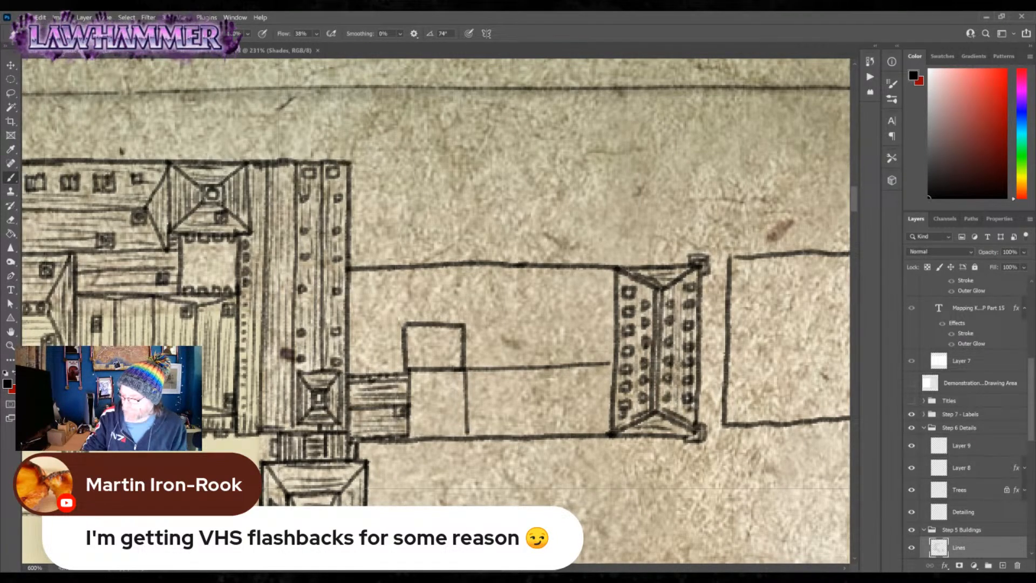
# - Ink a pyramid roof with crossing hip lines and hatched slopes on the square section below the east wing's small rectangle
pyautogui.moveTo(416, 377); pyautogui.dragTo(415, 431)
pyautogui.moveTo(459, 373)
pyautogui.mouseDown()
pyautogui.moveTo(459, 432)
pyautogui.moveTo(443, 432)
pyautogui.moveTo(456, 431)
pyautogui.mouseUp()
pyautogui.moveTo(414, 377)
pyautogui.mouseDown()
pyautogui.moveTo(431, 411)
pyautogui.moveTo(417, 432)
pyautogui.mouseUp()
pyautogui.moveTo(414, 377)
pyautogui.mouseDown()
pyautogui.moveTo(460, 432)
pyautogui.moveTo(449, 418)
pyautogui.mouseUp()
pyautogui.moveTo(453, 388); pyautogui.dragTo(453, 418)
pyautogui.moveTo(421, 387); pyautogui.dragTo(418, 427)
pyautogui.moveTo(430, 397); pyautogui.dragTo(446, 397)
pyautogui.moveTo(429, 389); pyautogui.dragTo(447, 384)
pyautogui.moveTo(425, 380); pyautogui.dragTo(451, 377)
pyautogui.moveTo(456, 382); pyautogui.dragTo(457, 400)
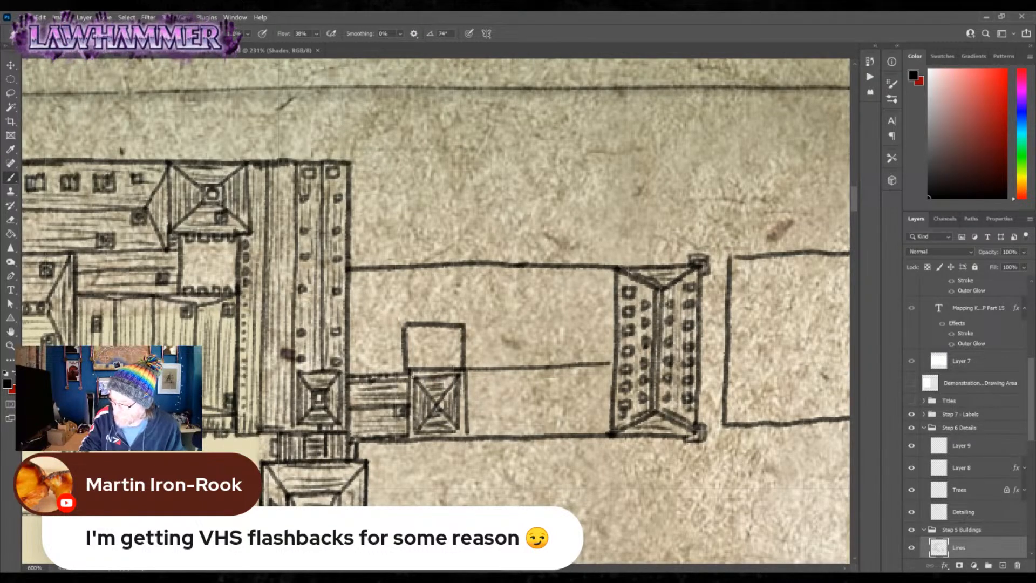
pyautogui.click(412, 435)
pyautogui.click(462, 432)
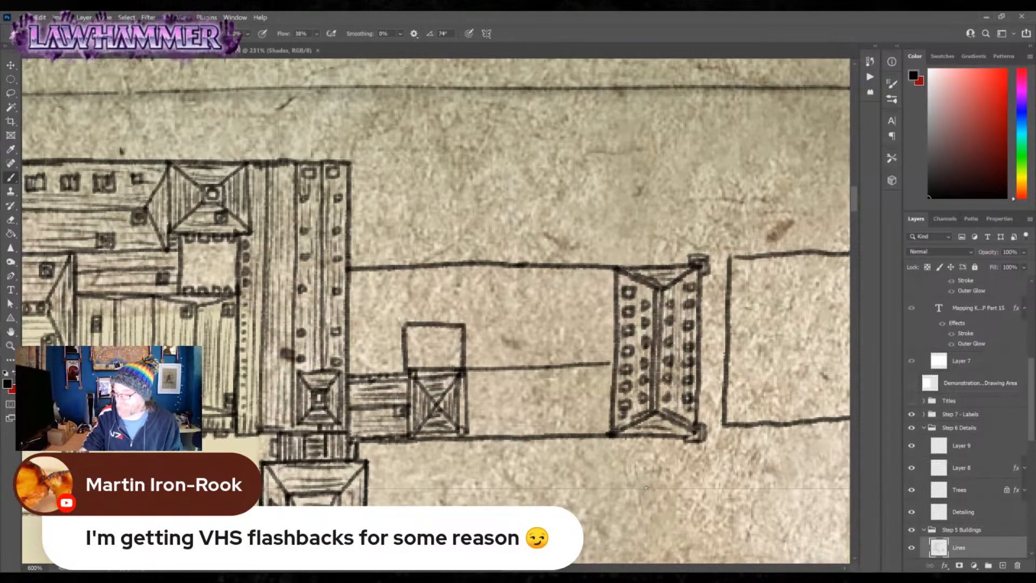
# - Ink a semicircular apse on the lower end of the east wing's end block, with concentric arcs and radial ribs
pyautogui.moveTo(646, 487)
pyautogui.mouseDown()
pyautogui.moveTo(593, 464)
pyautogui.moveTo(468, 368)
pyautogui.mouseUp()
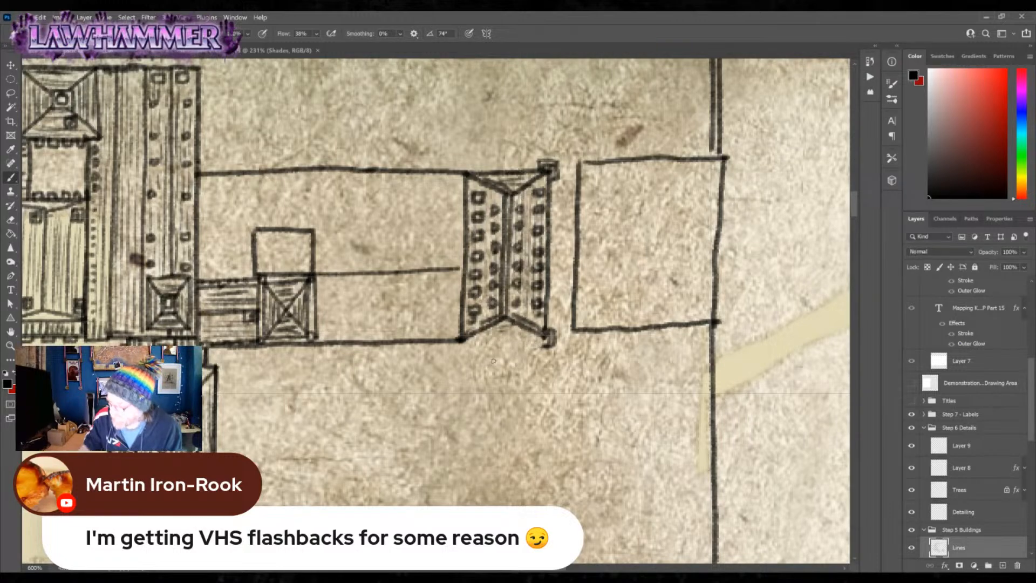
pyautogui.moveTo(461, 340)
pyautogui.mouseDown()
pyautogui.moveTo(473, 363)
pyautogui.moveTo(510, 375)
pyautogui.moveTo(539, 358)
pyautogui.moveTo(547, 336)
pyautogui.mouseUp()
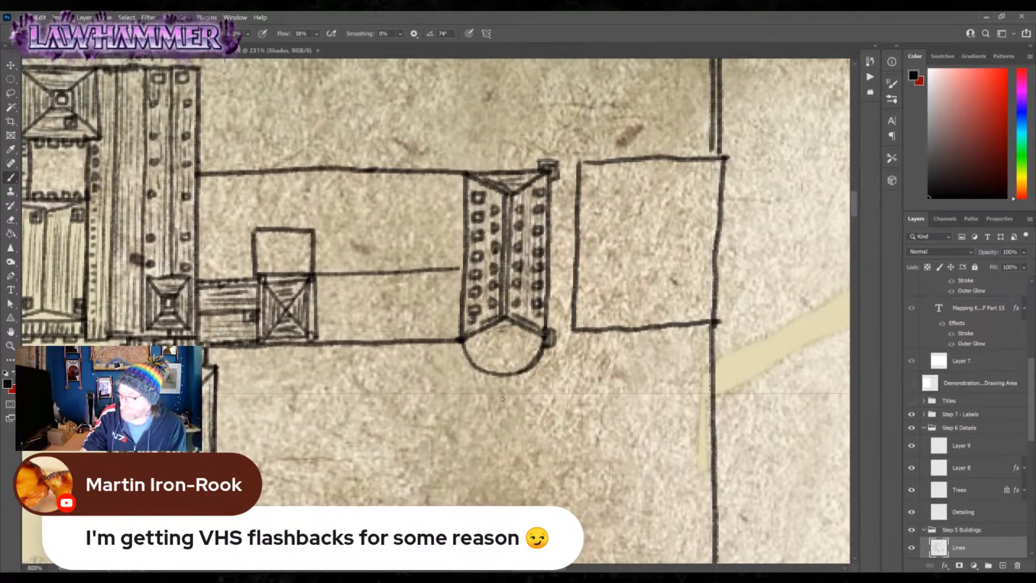
pyautogui.moveTo(482, 334)
pyautogui.mouseDown()
pyautogui.moveTo(499, 346)
pyautogui.moveTo(525, 336)
pyautogui.moveTo(496, 325)
pyautogui.moveTo(530, 330)
pyautogui.moveTo(501, 317)
pyautogui.moveTo(529, 328)
pyautogui.moveTo(520, 331)
pyautogui.mouseUp()
pyautogui.moveTo(490, 327)
pyautogui.mouseDown()
pyautogui.moveTo(513, 323)
pyautogui.moveTo(472, 365)
pyautogui.moveTo(508, 375)
pyautogui.mouseUp()
pyautogui.moveTo(515, 339); pyautogui.dragTo(537, 365)
pyautogui.moveTo(521, 337); pyautogui.dragTo(536, 355)
pyautogui.moveTo(467, 364)
pyautogui.mouseDown()
pyautogui.moveTo(513, 375)
pyautogui.moveTo(548, 357)
pyautogui.mouseUp()
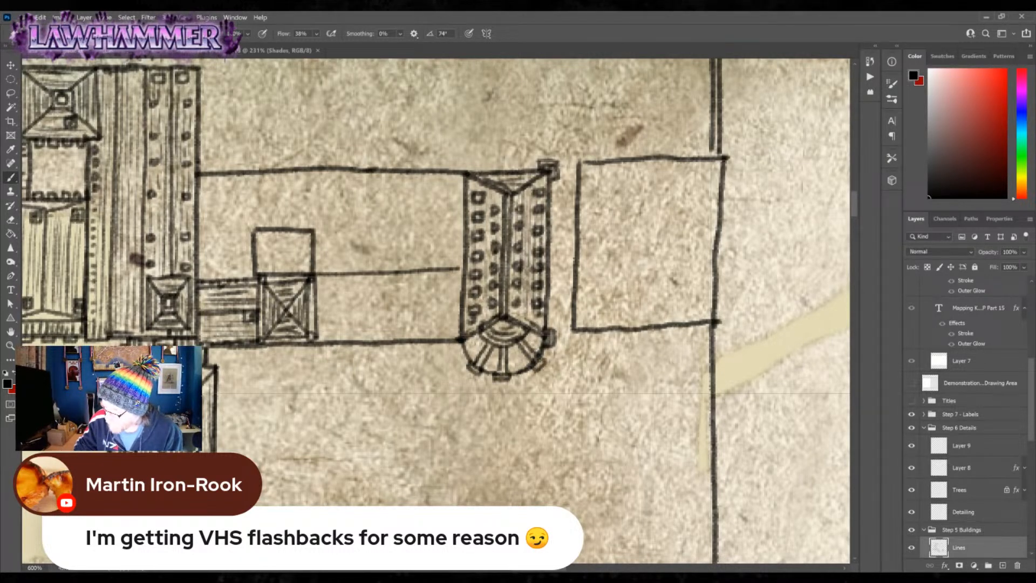
# - Hatch the apse roof, add notches around its rim and ink a small half-round turret on the end block's outer side
pyautogui.moveTo(470, 339)
pyautogui.mouseDown()
pyautogui.moveTo(479, 357)
pyautogui.moveTo(525, 348)
pyautogui.moveTo(527, 367)
pyautogui.moveTo(530, 338)
pyautogui.mouseUp()
pyautogui.moveTo(461, 347); pyautogui.dragTo(464, 355)
pyautogui.moveTo(526, 377); pyautogui.dragTo(531, 373)
pyautogui.moveTo(549, 252)
pyautogui.mouseDown()
pyautogui.moveTo(564, 267)
pyautogui.moveTo(548, 271)
pyautogui.moveTo(563, 249)
pyautogui.moveTo(563, 276)
pyautogui.moveTo(549, 278)
pyautogui.moveTo(561, 250)
pyautogui.mouseUp()
pyautogui.moveTo(551, 281); pyautogui.dragTo(559, 289)
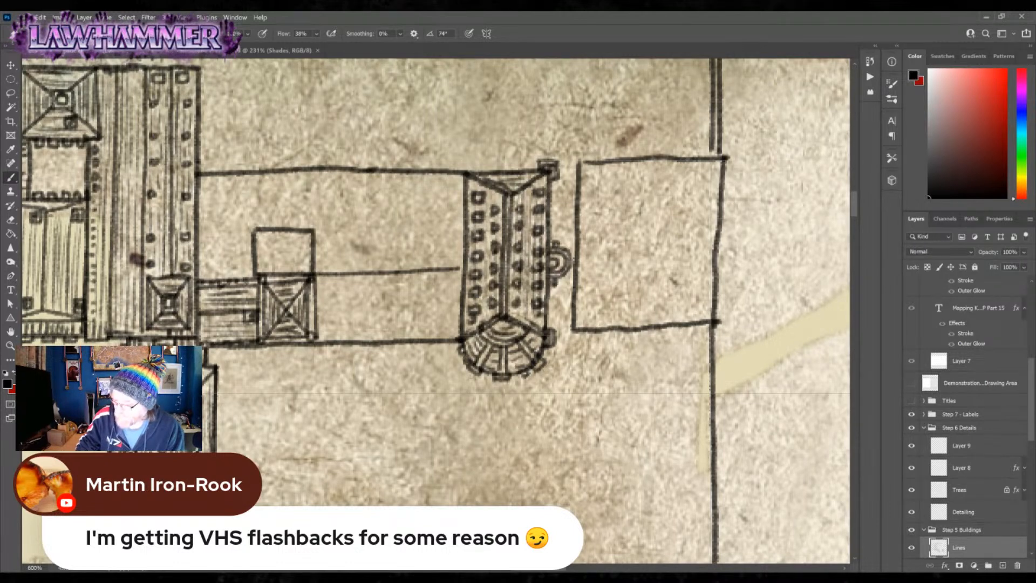
# - Divide and hatch the lower roof strip beside the pyramid roof, adding small roof rectangles and notches along the wing's lower edge
pyautogui.moveTo(387, 274)
pyautogui.mouseDown()
pyautogui.moveTo(386, 339)
pyautogui.moveTo(435, 302)
pyautogui.moveTo(408, 300)
pyautogui.mouseUp()
pyautogui.moveTo(336, 300)
pyautogui.mouseDown()
pyautogui.moveTo(364, 315)
pyautogui.moveTo(364, 300)
pyautogui.moveTo(341, 301)
pyautogui.moveTo(385, 307)
pyautogui.mouseUp()
pyautogui.moveTo(339, 336)
pyautogui.mouseDown()
pyautogui.moveTo(380, 329)
pyautogui.moveTo(335, 321)
pyautogui.moveTo(378, 315)
pyautogui.moveTo(319, 298)
pyautogui.moveTo(380, 294)
pyautogui.moveTo(322, 281)
pyautogui.moveTo(373, 275)
pyautogui.mouseUp()
pyautogui.moveTo(325, 345)
pyautogui.mouseDown()
pyautogui.moveTo(377, 346)
pyautogui.moveTo(357, 346)
pyautogui.mouseUp()
pyautogui.moveTo(280, 349); pyautogui.dragTo(292, 346)
pyautogui.moveTo(220, 346); pyautogui.dragTo(252, 345)
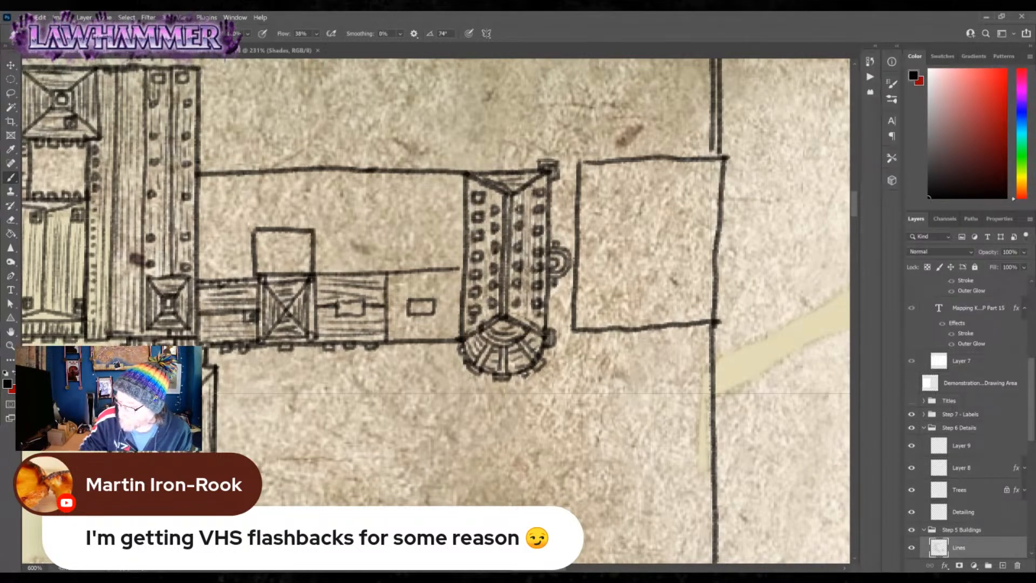
pyautogui.moveTo(393, 347); pyautogui.dragTo(407, 345)
pyautogui.moveTo(414, 345); pyautogui.dragTo(433, 348)
# - Ink and hatch a hipped roof around the small rectangle next to the end block, and darken the neighbouring section's roof rectangle
pyautogui.moveTo(387, 275)
pyautogui.mouseDown()
pyautogui.moveTo(435, 300)
pyautogui.moveTo(464, 270)
pyautogui.mouseUp()
pyautogui.moveTo(435, 313); pyautogui.dragTo(459, 337)
pyautogui.moveTo(388, 342); pyautogui.dragTo(410, 314)
pyautogui.moveTo(391, 281); pyautogui.dragTo(396, 333)
pyautogui.moveTo(403, 299)
pyautogui.mouseDown()
pyautogui.moveTo(438, 320)
pyautogui.moveTo(434, 335)
pyautogui.moveTo(412, 330)
pyautogui.moveTo(445, 331)
pyautogui.mouseUp()
pyautogui.moveTo(408, 325); pyautogui.dragTo(440, 320)
pyautogui.moveTo(447, 294); pyautogui.dragTo(452, 323)
pyautogui.moveTo(456, 285); pyautogui.dragTo(455, 324)
pyautogui.moveTo(409, 296)
pyautogui.mouseDown()
pyautogui.moveTo(443, 295)
pyautogui.moveTo(441, 280)
pyautogui.mouseUp()
pyautogui.moveTo(411, 278); pyautogui.dragTo(449, 274)
pyautogui.moveTo(413, 311); pyautogui.dragTo(430, 304)
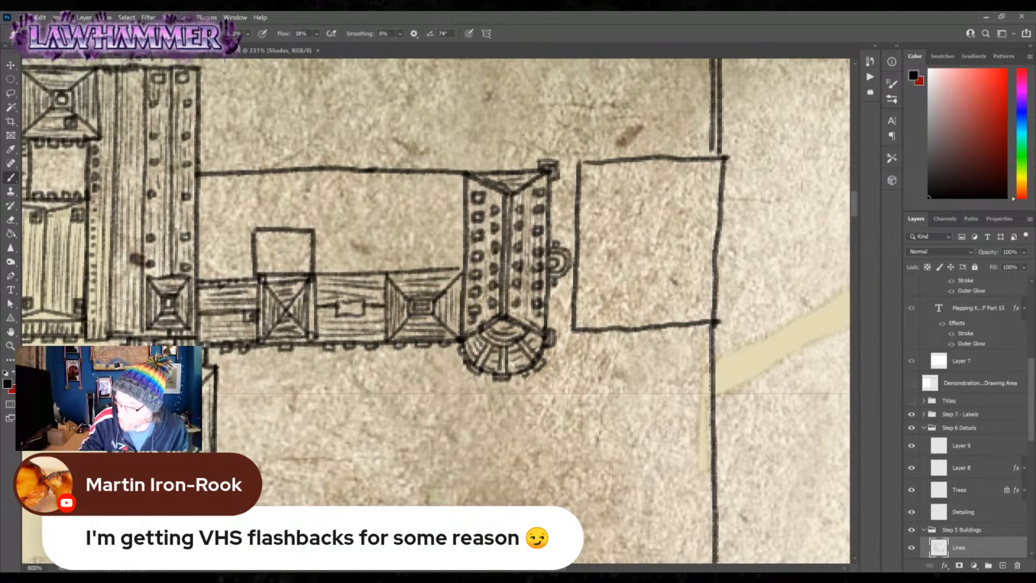
pyautogui.moveTo(336, 304); pyautogui.dragTo(363, 317)
pyautogui.moveTo(338, 302); pyautogui.dragTo(362, 316)
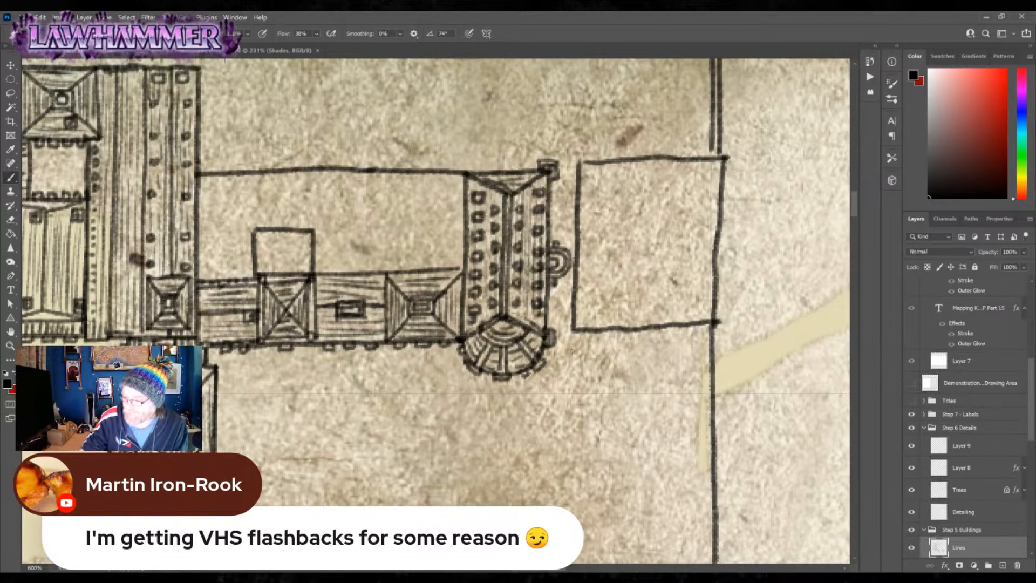
# - Frame the large upper roof section of the east wing with a double border, vertical dividing lines and a small corner rectangle
pyautogui.moveTo(312, 169); pyautogui.dragTo(317, 261)
pyautogui.moveTo(458, 176); pyautogui.dragTo(457, 267)
pyautogui.moveTo(317, 268); pyautogui.dragTo(463, 268)
pyautogui.moveTo(317, 175)
pyautogui.mouseDown()
pyautogui.moveTo(456, 176)
pyautogui.moveTo(448, 212)
pyautogui.moveTo(452, 187)
pyautogui.moveTo(435, 185)
pyautogui.moveTo(386, 214)
pyautogui.moveTo(387, 268)
pyautogui.mouseUp()
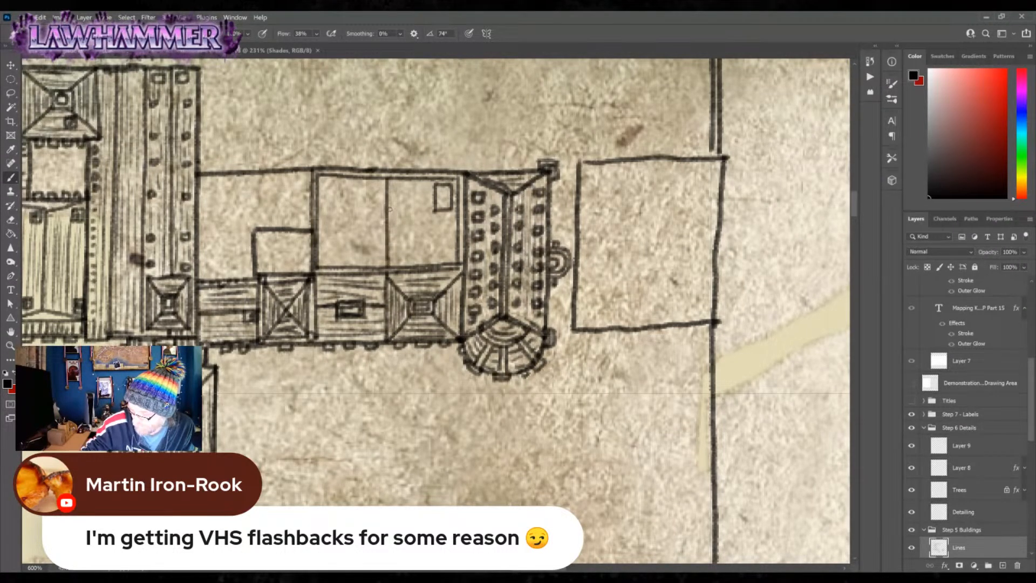
pyautogui.moveTo(423, 176)
pyautogui.mouseDown()
pyautogui.moveTo(423, 264)
pyautogui.moveTo(394, 266)
pyautogui.mouseUp()
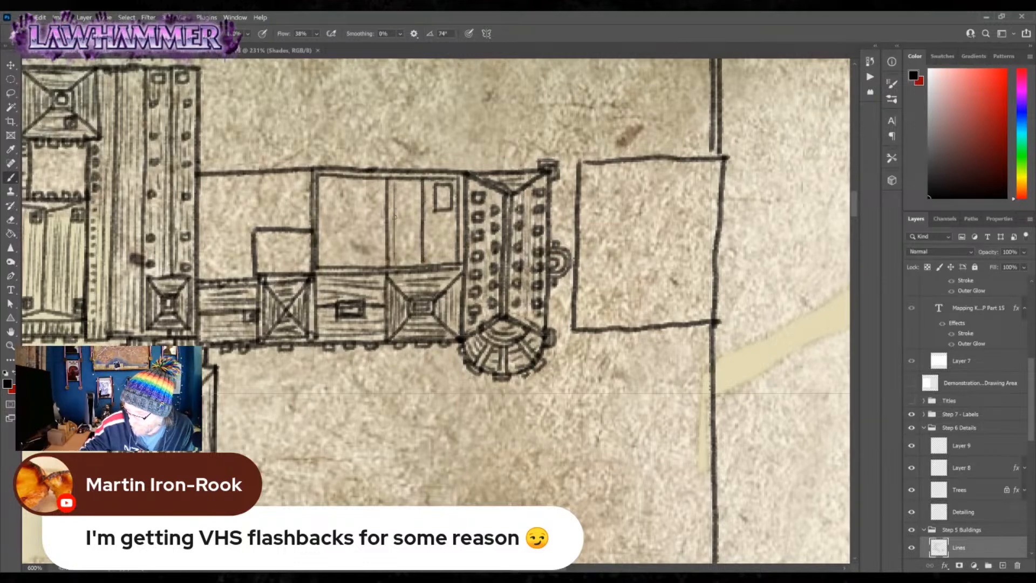
# - Hatch the large upper roof section with vertical plank lines and detail its small roof features
pyautogui.moveTo(402, 188); pyautogui.dragTo(402, 265)
pyautogui.moveTo(408, 189)
pyautogui.mouseDown()
pyautogui.moveTo(408, 267)
pyautogui.moveTo(414, 256)
pyautogui.moveTo(429, 270)
pyautogui.mouseUp()
pyautogui.moveTo(433, 214); pyautogui.dragTo(437, 266)
pyautogui.moveTo(445, 216); pyautogui.dragTo(444, 266)
pyautogui.moveTo(451, 229); pyautogui.dragTo(448, 233)
pyautogui.moveTo(441, 189); pyautogui.dragTo(444, 208)
pyautogui.moveTo(348, 178)
pyautogui.mouseDown()
pyautogui.moveTo(349, 267)
pyautogui.moveTo(358, 272)
pyautogui.mouseUp()
pyautogui.moveTo(364, 185); pyautogui.dragTo(364, 272)
pyautogui.moveTo(371, 180); pyautogui.dragTo(371, 273)
pyautogui.moveTo(378, 180); pyautogui.dragTo(378, 272)
pyautogui.moveTo(323, 185)
pyautogui.mouseDown()
pyautogui.moveTo(322, 267)
pyautogui.moveTo(331, 259)
pyautogui.mouseUp()
pyautogui.moveTo(335, 183)
pyautogui.mouseDown()
pyautogui.moveTo(336, 270)
pyautogui.moveTo(341, 259)
pyautogui.mouseUp()
pyautogui.moveTo(345, 210); pyautogui.dragTo(345, 261)
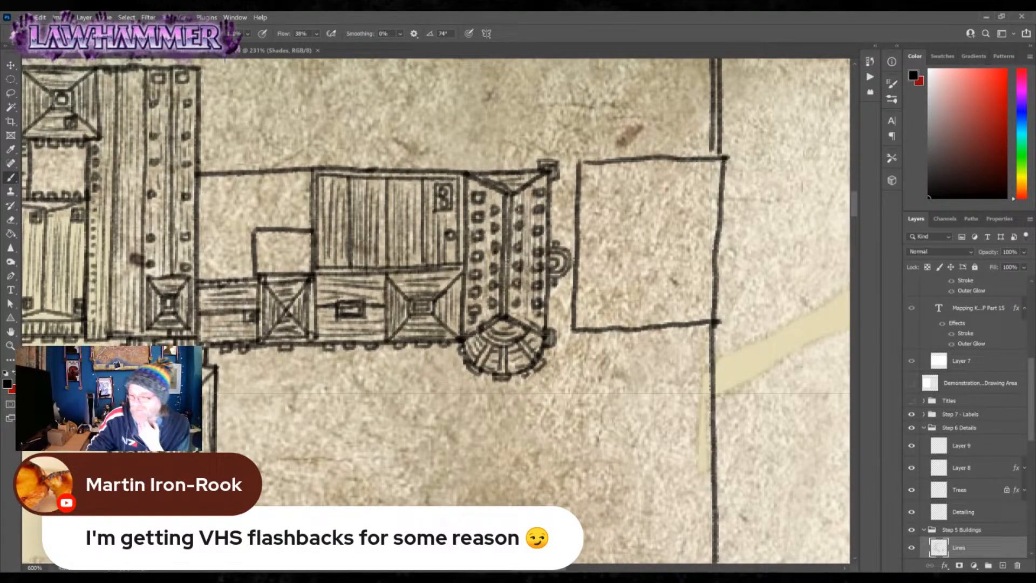
# - Ink a square section above the small courtyard with a concentric round dome and small circles in its corners
pyautogui.moveTo(250, 172); pyautogui.dragTo(251, 229)
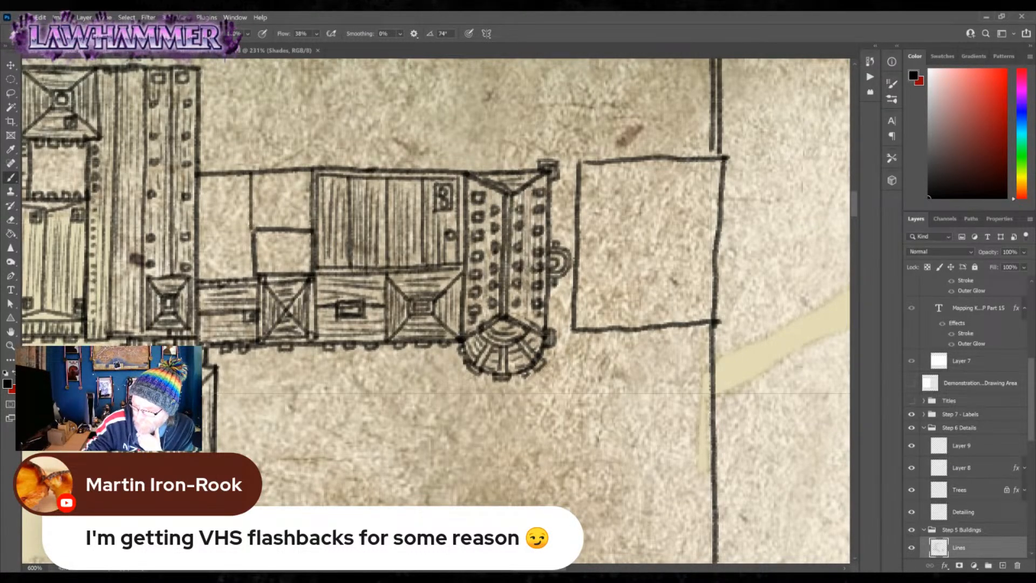
pyautogui.moveTo(295, 185)
pyautogui.mouseDown()
pyautogui.moveTo(282, 178)
pyautogui.moveTo(261, 202)
pyautogui.moveTo(279, 223)
pyautogui.moveTo(303, 210)
pyautogui.moveTo(297, 184)
pyautogui.moveTo(280, 180)
pyautogui.moveTo(267, 213)
pyautogui.moveTo(297, 207)
pyautogui.moveTo(285, 183)
pyautogui.moveTo(273, 183)
pyautogui.moveTo(260, 212)
pyautogui.moveTo(288, 178)
pyautogui.mouseUp()
pyautogui.moveTo(256, 216)
pyautogui.mouseDown()
pyautogui.moveTo(261, 225)
pyautogui.moveTo(257, 216)
pyautogui.mouseUp()
pyautogui.moveTo(305, 218); pyautogui.dragTo(302, 216)
pyautogui.moveTo(304, 172); pyautogui.dragTo(304, 174)
pyautogui.moveTo(257, 176); pyautogui.dragTo(258, 175)
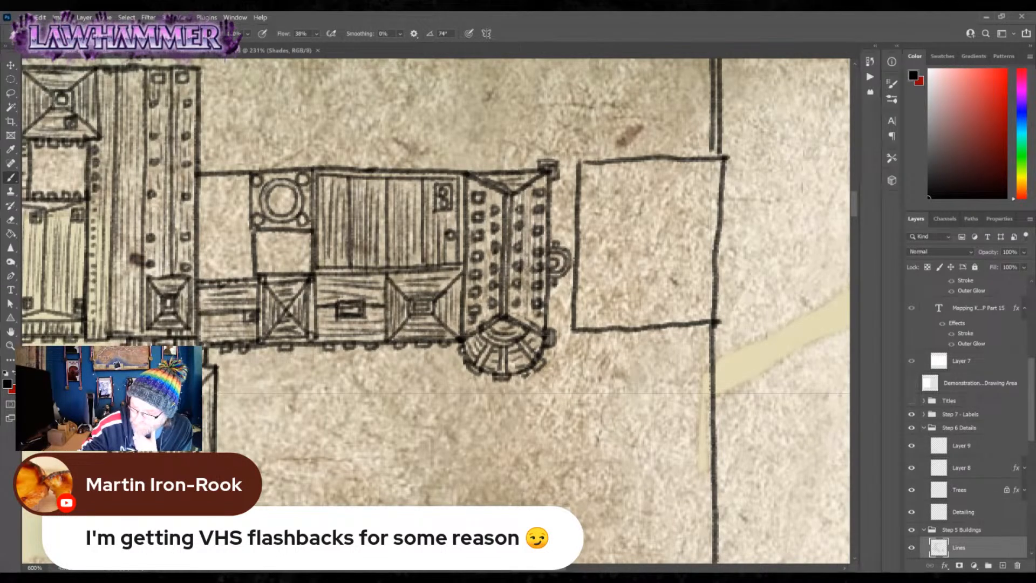
pyautogui.moveTo(279, 197); pyautogui.dragTo(281, 198)
# - Hatch the two small roofs beside the main palace, the lower one vertically and the upper one horizontally with a small chimney
pyautogui.moveTo(201, 232)
pyautogui.mouseDown()
pyautogui.moveTo(251, 227)
pyautogui.moveTo(226, 279)
pyautogui.mouseUp()
pyautogui.moveTo(230, 233); pyautogui.dragTo(232, 279)
pyautogui.moveTo(236, 231); pyautogui.dragTo(237, 278)
pyautogui.moveTo(241, 232); pyautogui.dragTo(246, 278)
pyautogui.moveTo(200, 231); pyautogui.dragTo(201, 275)
pyautogui.moveTo(208, 234); pyautogui.dragTo(213, 280)
pyautogui.moveTo(216, 235); pyautogui.dragTo(217, 280)
pyautogui.moveTo(221, 239); pyautogui.dragTo(221, 279)
pyautogui.moveTo(197, 202)
pyautogui.mouseDown()
pyautogui.moveTo(250, 198)
pyautogui.moveTo(246, 184)
pyautogui.mouseUp()
pyautogui.moveTo(199, 178); pyautogui.dragTo(241, 175)
pyautogui.moveTo(199, 210); pyautogui.dragTo(242, 206)
pyautogui.moveTo(200, 218)
pyautogui.mouseDown()
pyautogui.moveTo(243, 214)
pyautogui.moveTo(247, 225)
pyautogui.mouseUp()
pyautogui.moveTo(239, 216); pyautogui.dragTo(247, 225)
pyautogui.moveTo(240, 184); pyautogui.dragTo(248, 185)
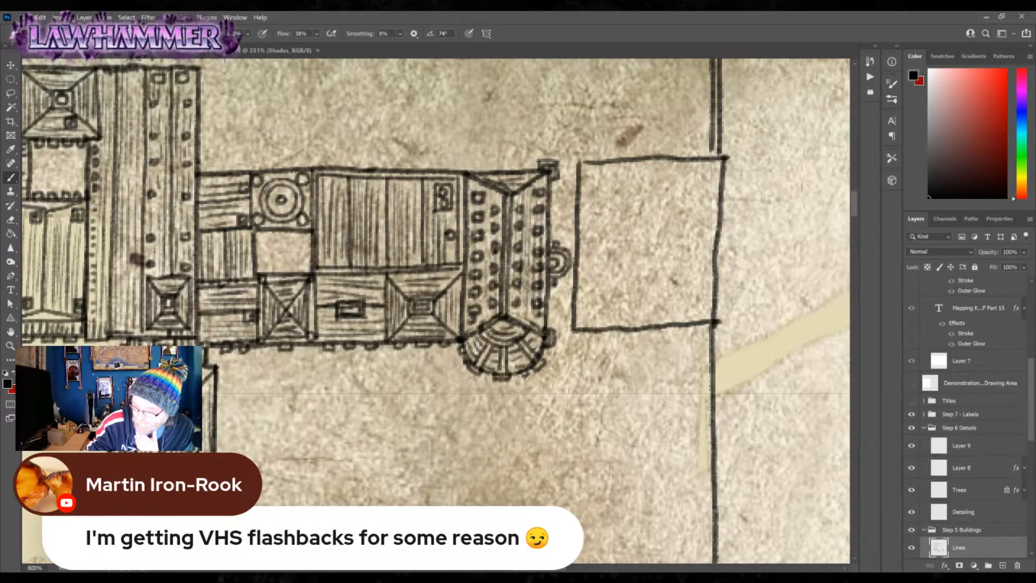
# - Add notches inside the east wing's small courtyard and along the wing's upper and outer walls
pyautogui.moveTo(256, 258)
pyautogui.mouseDown()
pyautogui.moveTo(288, 233)
pyautogui.moveTo(310, 257)
pyautogui.moveTo(296, 268)
pyautogui.mouseUp()
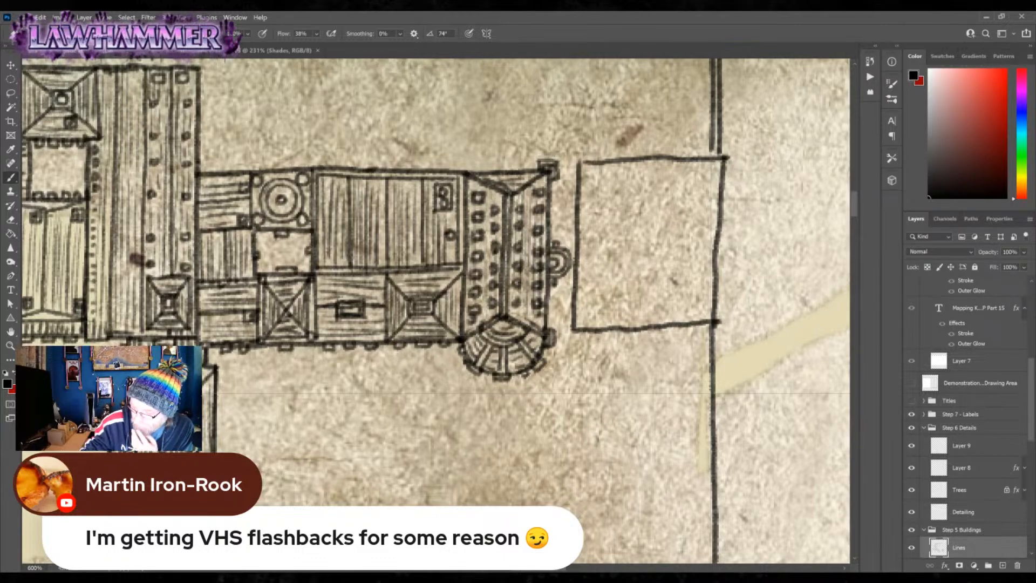
pyautogui.moveTo(326, 166); pyautogui.dragTo(338, 165)
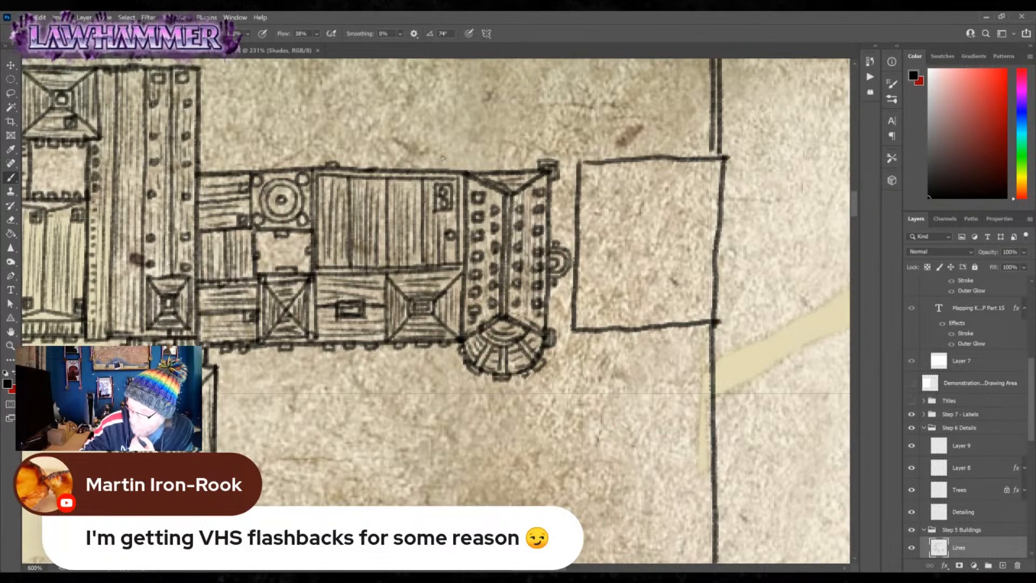
pyautogui.moveTo(441, 168); pyautogui.dragTo(452, 167)
pyautogui.moveTo(553, 206); pyautogui.dragTo(552, 215)
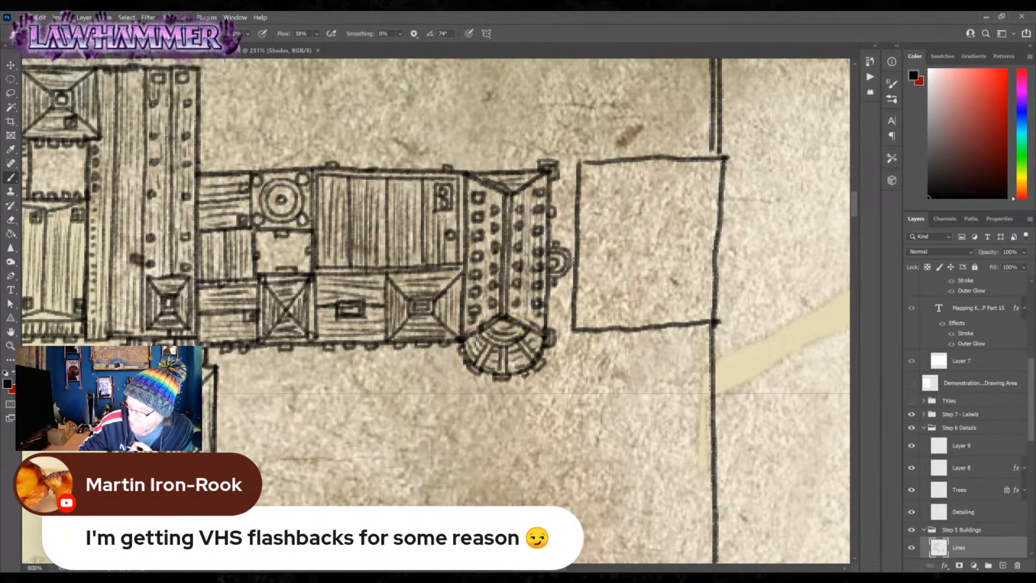
pyautogui.moveTo(459, 165); pyautogui.dragTo(514, 167)
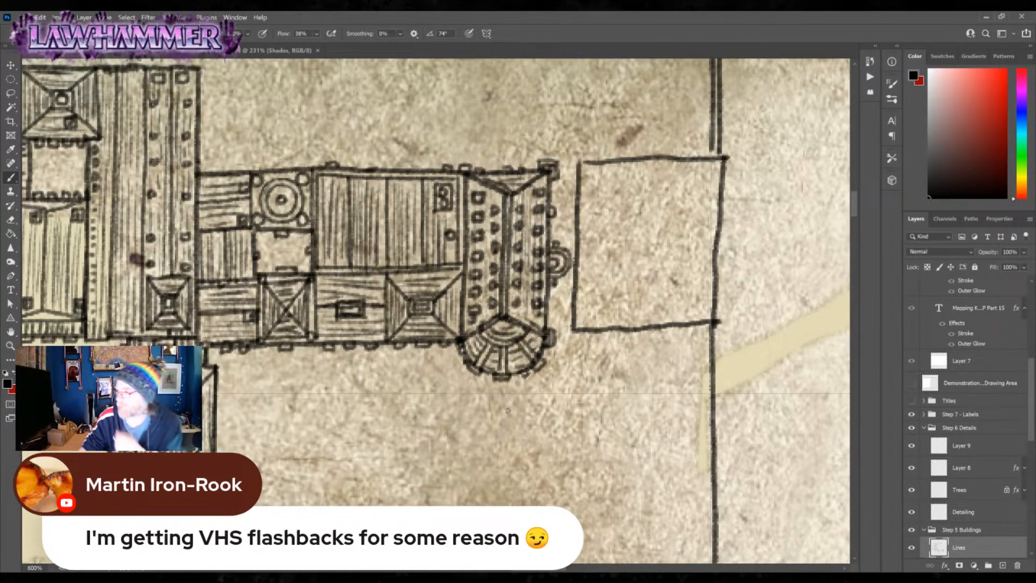
pyautogui.moveTo(547, 310); pyautogui.dragTo(550, 315)
pyautogui.moveTo(395, 168); pyautogui.dragTo(405, 166)
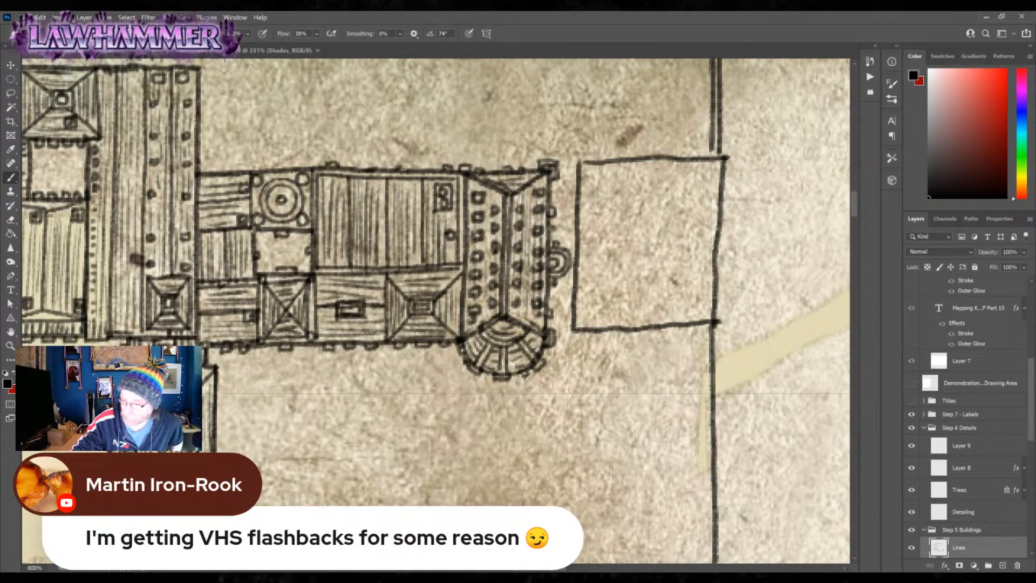
# - Ink small detached rectangular structures in the middle and near the corners of the palace's main courtyard
pyautogui.press('z')
pyautogui.moveTo(562, 371); pyautogui.dragTo(551, 364)
pyautogui.moveTo(476, 508); pyautogui.dragTo(660, 453)
pyautogui.moveTo(727, 485); pyautogui.dragTo(680, 347)
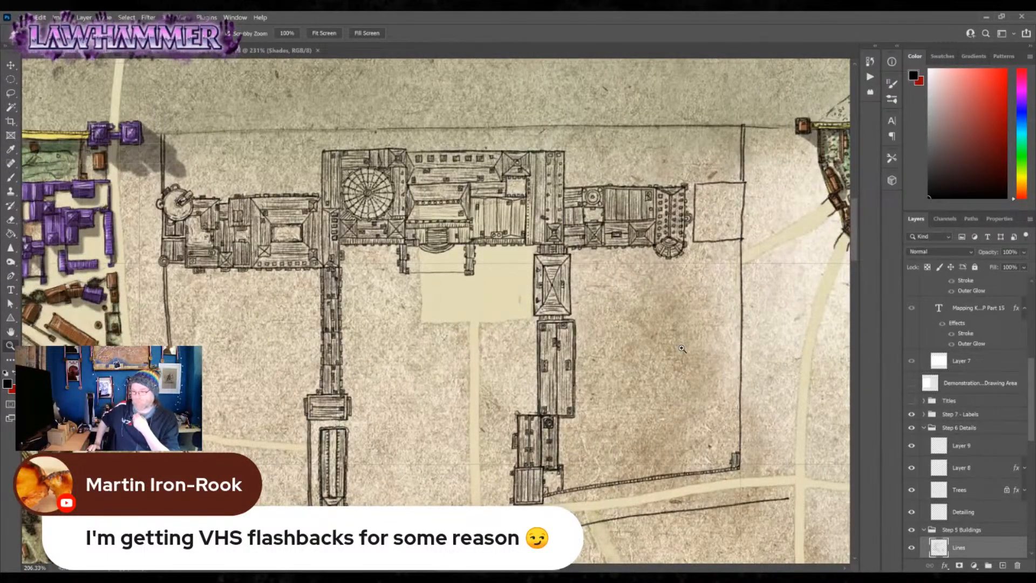
pyautogui.click(442, 380)
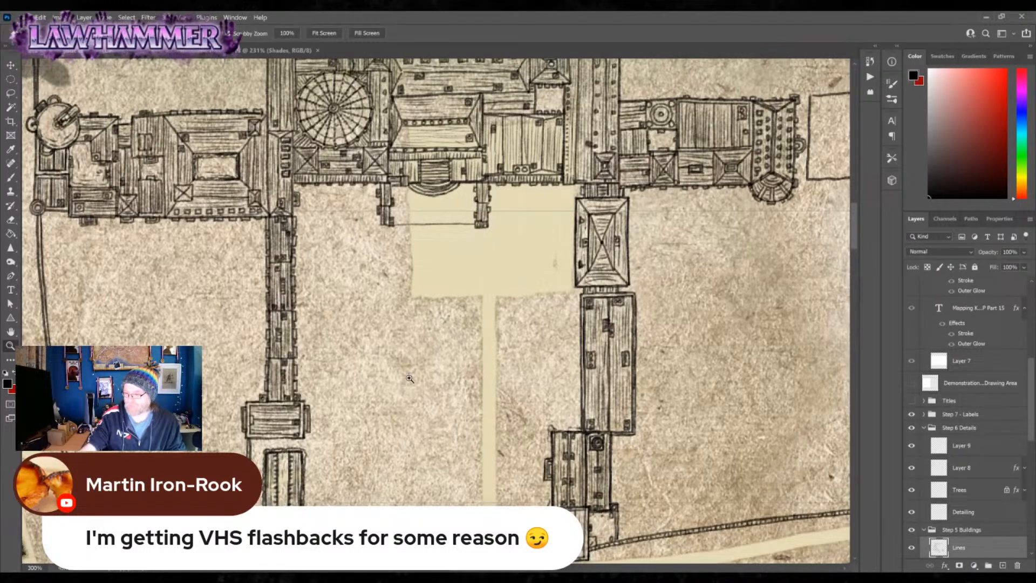
pyautogui.click(432, 387)
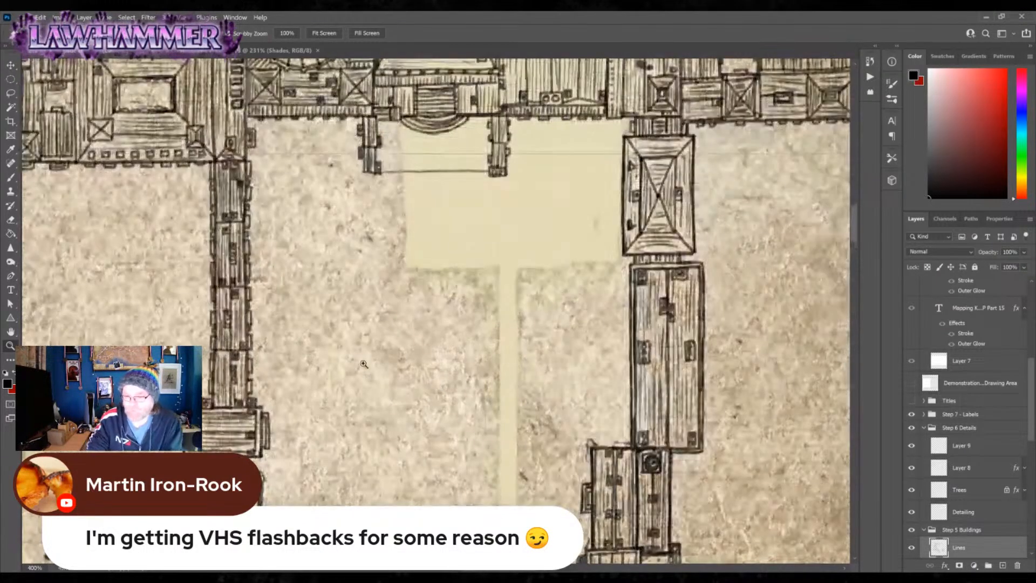
pyautogui.click(11, 178)
pyautogui.moveTo(426, 348)
pyautogui.mouseDown()
pyautogui.moveTo(425, 368)
pyautogui.moveTo(440, 367)
pyautogui.moveTo(429, 360)
pyautogui.mouseUp()
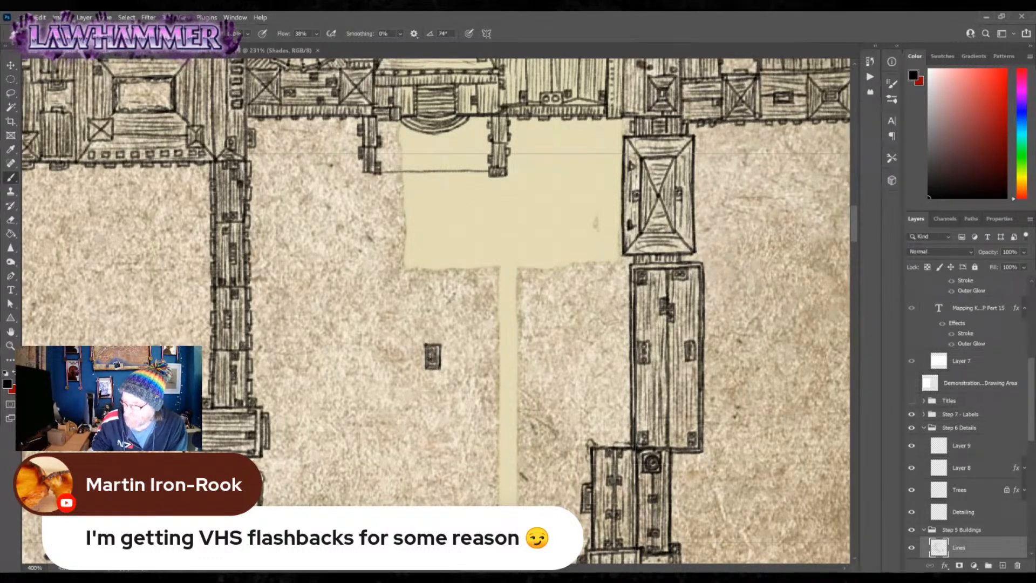
pyautogui.moveTo(271, 139)
pyautogui.mouseDown()
pyautogui.moveTo(283, 153)
pyautogui.moveTo(283, 138)
pyautogui.mouseUp()
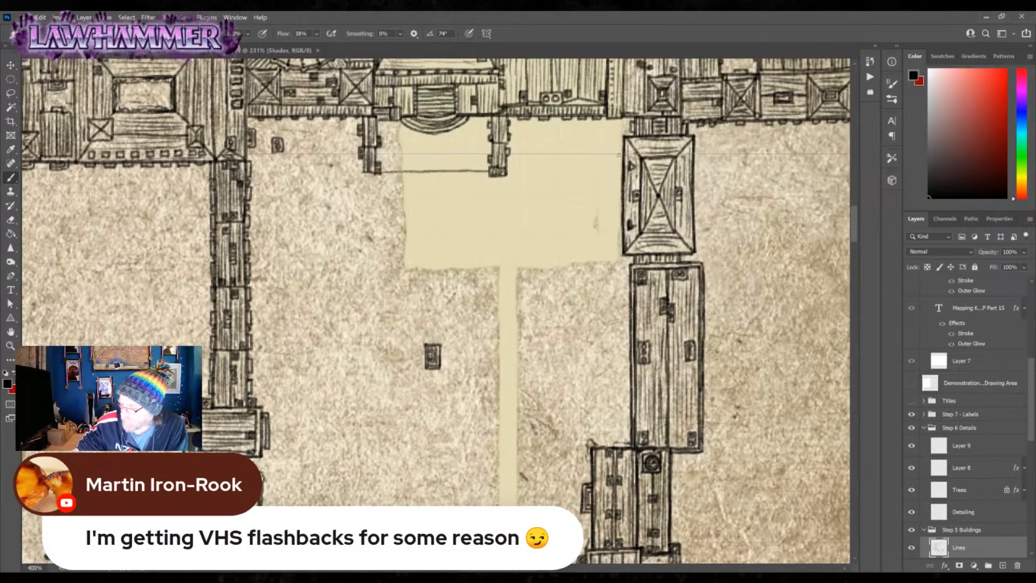
pyautogui.moveTo(595, 139); pyautogui.dragTo(605, 149)
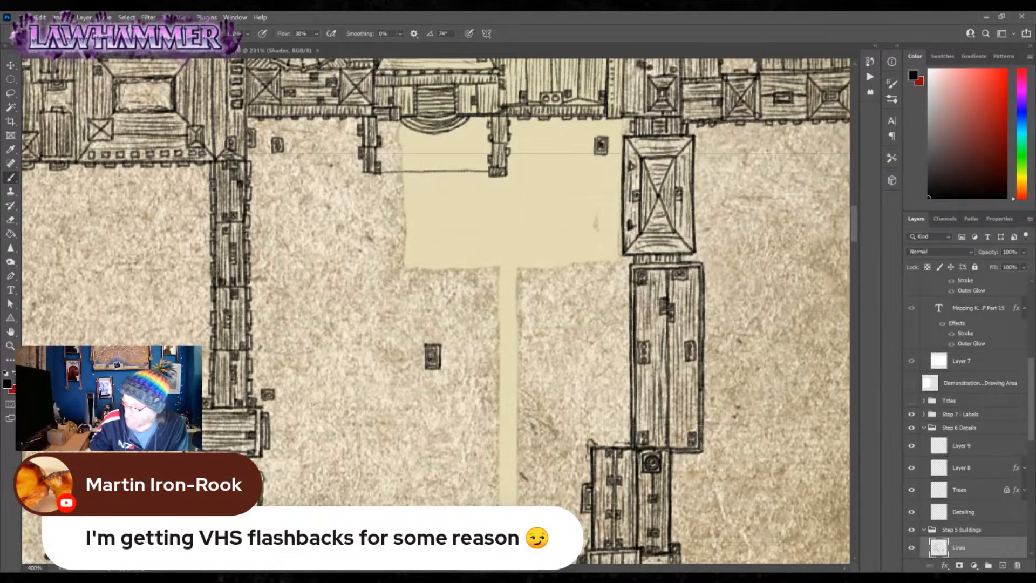
pyautogui.moveTo(607, 418)
pyautogui.mouseDown()
pyautogui.moveTo(619, 433)
pyautogui.moveTo(612, 414)
pyautogui.moveTo(613, 430)
pyautogui.moveTo(682, 331)
pyautogui.moveTo(688, 262)
pyautogui.mouseUp()
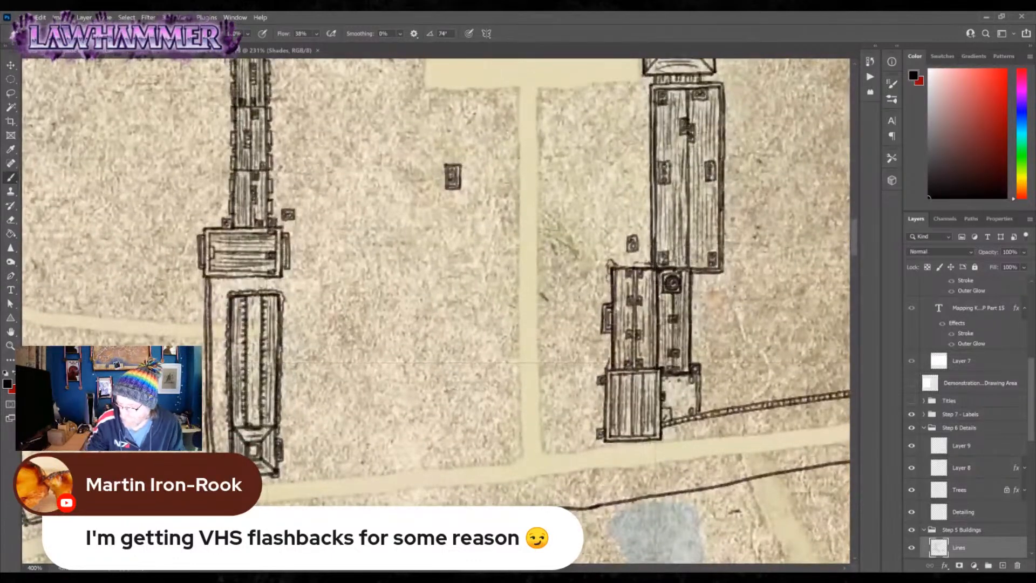
pyautogui.moveTo(286, 426); pyautogui.dragTo(298, 420)
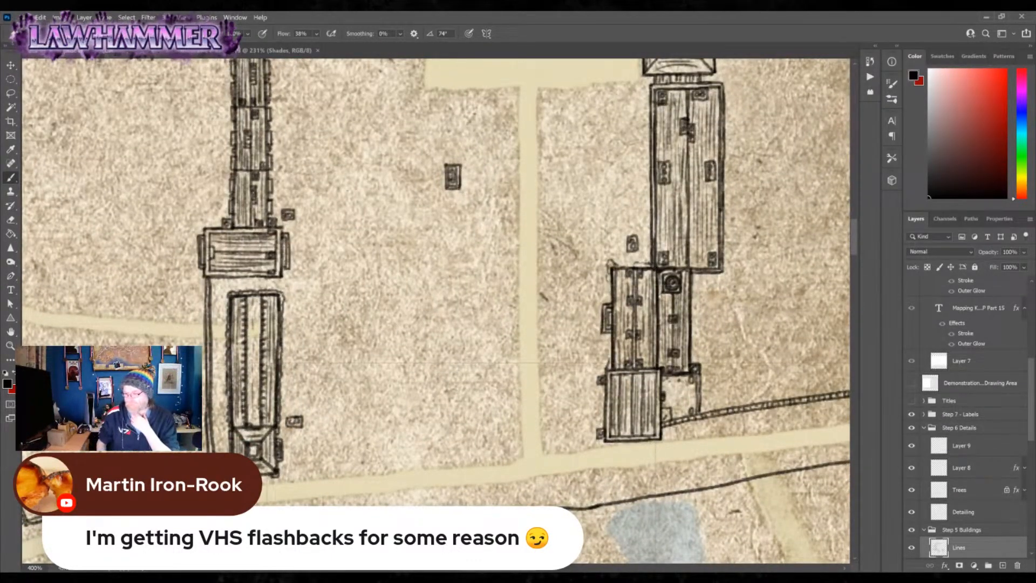
# - Add further small squares near the courtyard's upper corners, and a projection and notches along the inner walls of the east range
pyautogui.moveTo(464, 197); pyautogui.dragTo(586, 367)
pyautogui.moveTo(494, 231); pyautogui.dragTo(491, 328)
pyautogui.moveTo(409, 264); pyautogui.dragTo(413, 269)
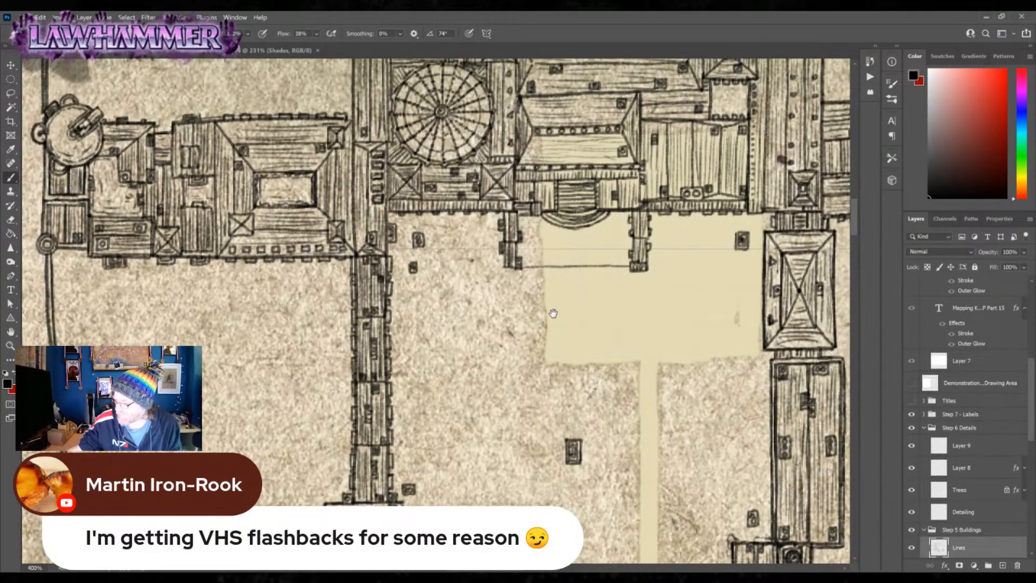
pyautogui.moveTo(745, 266); pyautogui.dragTo(761, 325)
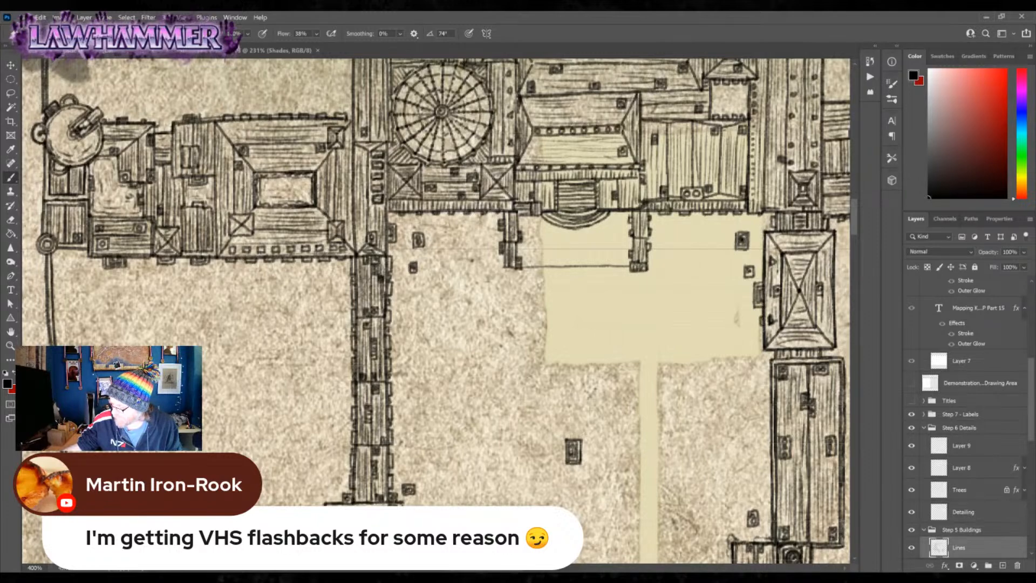
pyautogui.moveTo(763, 264); pyautogui.dragTo(763, 274)
pyautogui.moveTo(784, 444); pyautogui.dragTo(633, 272)
pyautogui.moveTo(618, 198); pyautogui.dragTo(618, 305)
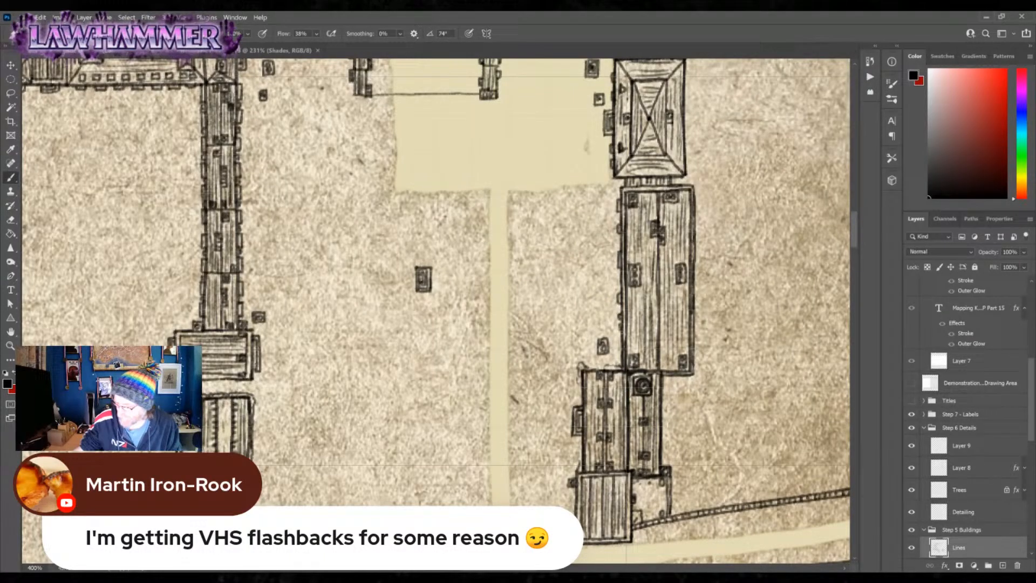
# - Ink a small rectangular gatehouse with a crossed central bay midway along the open south side of the palace courtyard
pyautogui.moveTo(558, 189); pyautogui.dragTo(707, 329)
pyautogui.moveTo(702, 294); pyautogui.dragTo(633, 137)
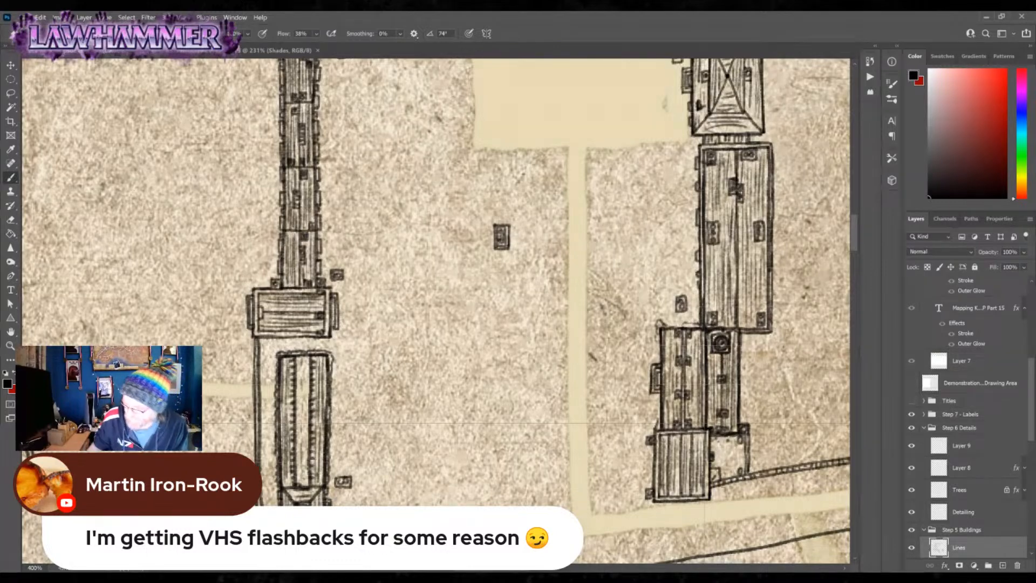
pyautogui.moveTo(630, 473); pyautogui.dragTo(656, 340)
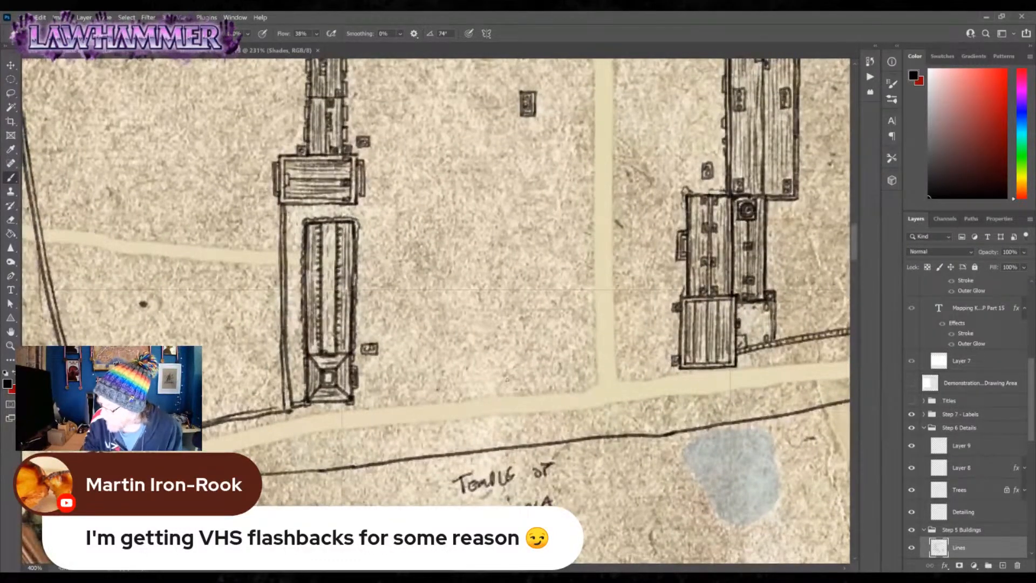
pyautogui.moveTo(484, 380)
pyautogui.mouseDown()
pyautogui.moveTo(485, 367)
pyautogui.moveTo(548, 361)
pyautogui.moveTo(550, 377)
pyautogui.mouseUp()
pyautogui.moveTo(483, 381); pyautogui.dragTo(550, 378)
pyautogui.moveTo(484, 380); pyautogui.dragTo(551, 360)
pyautogui.moveTo(489, 354)
pyautogui.mouseDown()
pyautogui.moveTo(476, 379)
pyautogui.moveTo(494, 392)
pyautogui.moveTo(553, 347)
pyautogui.moveTo(527, 385)
pyautogui.moveTo(559, 378)
pyautogui.moveTo(538, 392)
pyautogui.moveTo(532, 370)
pyautogui.moveTo(496, 369)
pyautogui.moveTo(538, 366)
pyautogui.moveTo(478, 384)
pyautogui.mouseUp()
pyautogui.moveTo(538, 367)
pyautogui.mouseDown()
pyautogui.moveTo(539, 380)
pyautogui.moveTo(521, 386)
pyautogui.moveTo(539, 384)
pyautogui.moveTo(482, 386)
pyautogui.moveTo(534, 388)
pyautogui.mouseUp()
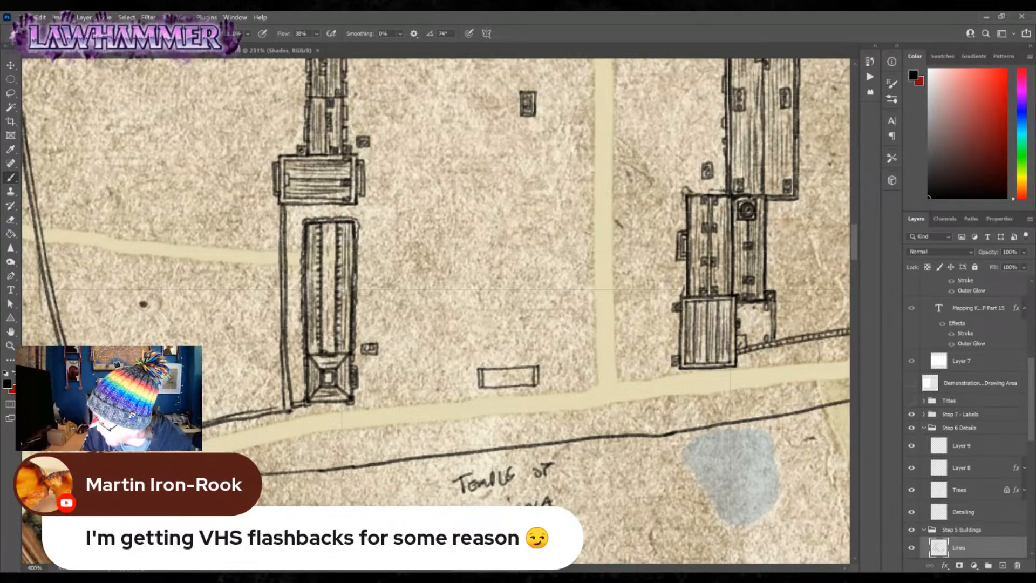
pyautogui.moveTo(480, 368)
pyautogui.mouseDown()
pyautogui.moveTo(494, 364)
pyautogui.moveTo(501, 386)
pyautogui.moveTo(518, 386)
pyautogui.mouseUp()
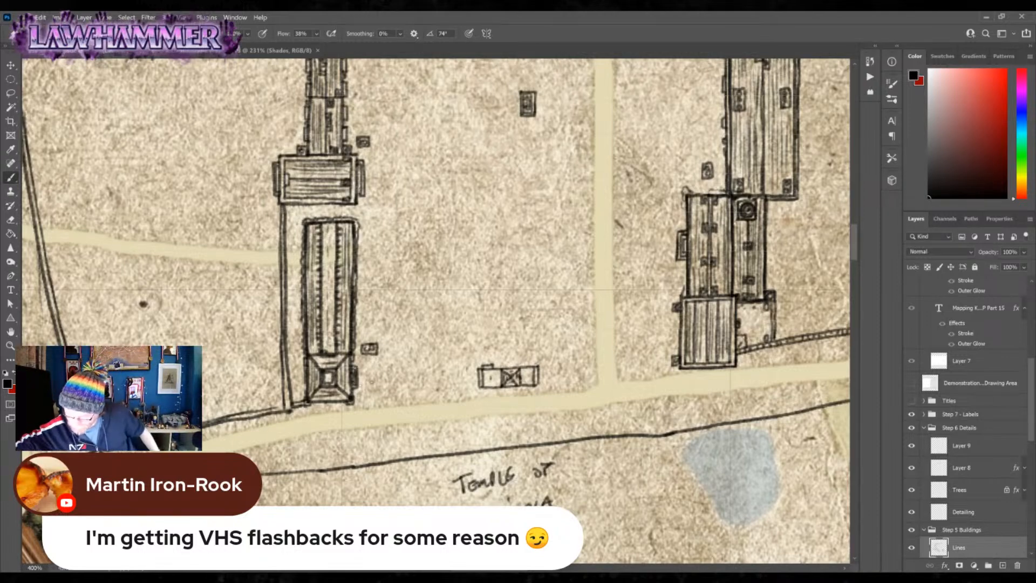
# - Ink double-line walls joining the gatehouse to the courtyard's west and east ranges
pyautogui.moveTo(360, 379); pyautogui.dragTo(474, 380)
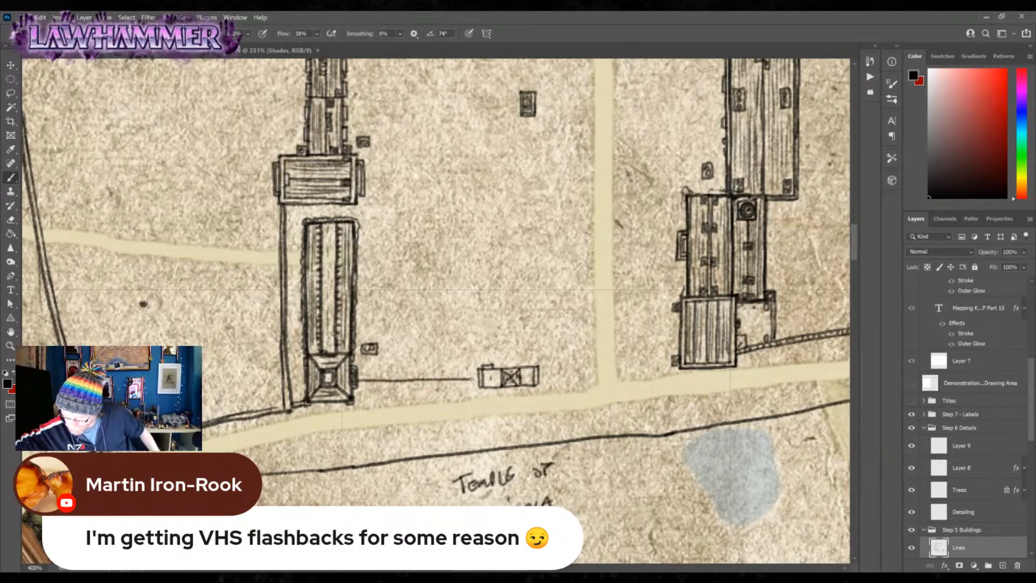
pyautogui.moveTo(358, 374); pyautogui.dragTo(445, 374)
pyautogui.moveTo(401, 374); pyautogui.dragTo(653, 369)
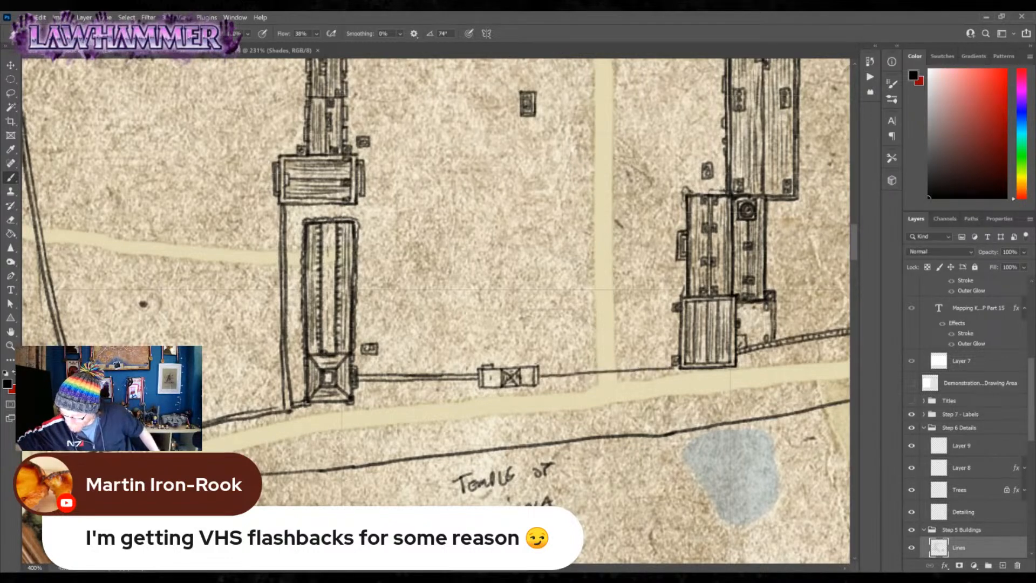
pyautogui.moveTo(539, 373); pyautogui.dragTo(676, 362)
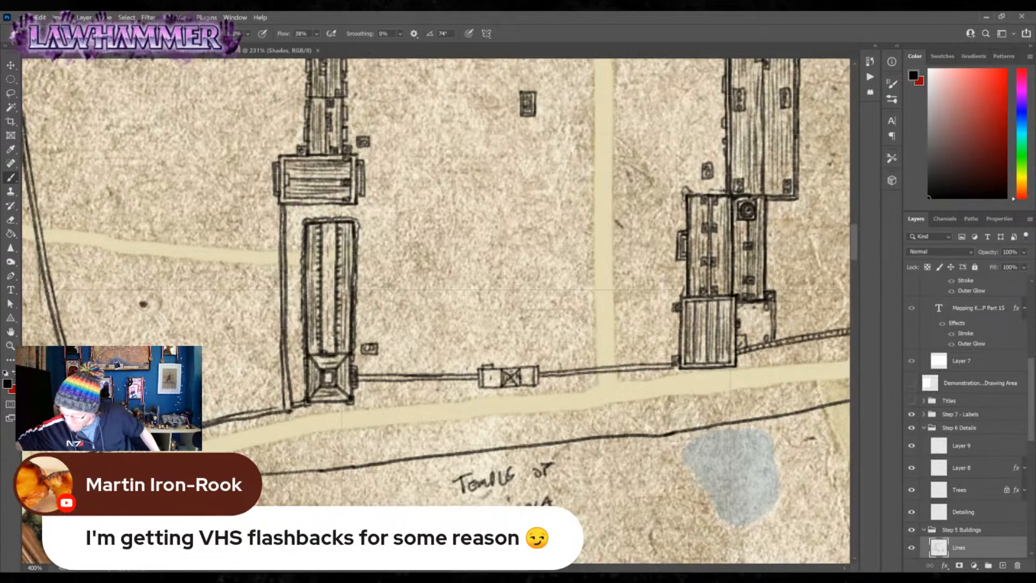
# - Hatch the gatehouse roof with short vertical lines on both sides of its crossed central bay
pyautogui.moveTo(521, 371); pyautogui.dragTo(526, 385)
pyautogui.moveTo(529, 370)
pyautogui.mouseDown()
pyautogui.moveTo(529, 385)
pyautogui.moveTo(487, 386)
pyautogui.mouseUp()
pyautogui.moveTo(490, 371); pyautogui.dragTo(493, 385)
pyautogui.moveTo(496, 371); pyautogui.dragTo(497, 385)
pyautogui.moveTo(500, 371); pyautogui.dragTo(499, 385)
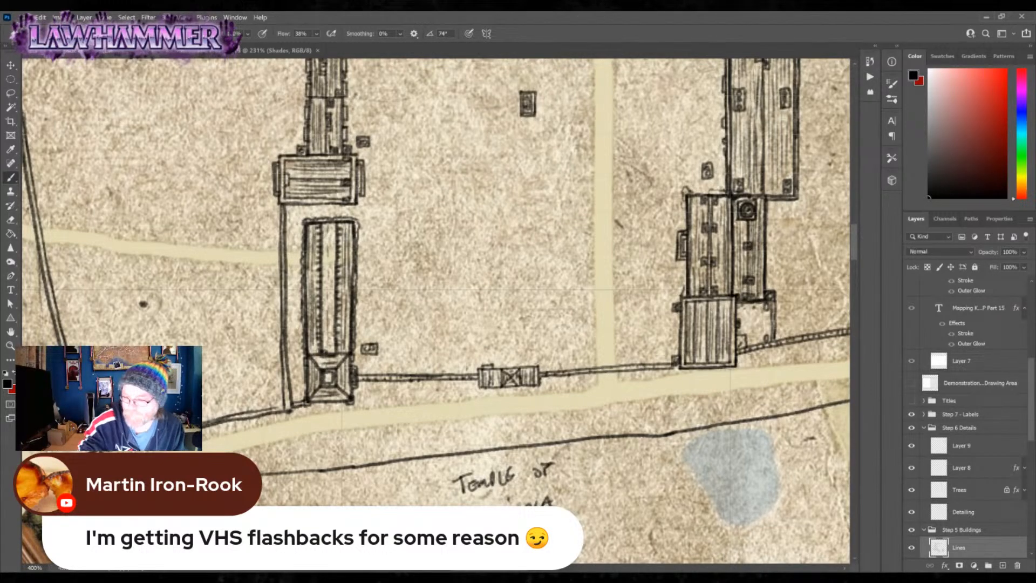
# - Paint the courtyard's southern half on the Step 4 - Roads layer with the Hard Round Pressure Size brush, including the ground around the gatehouse walls
pyautogui.click(54, 33)
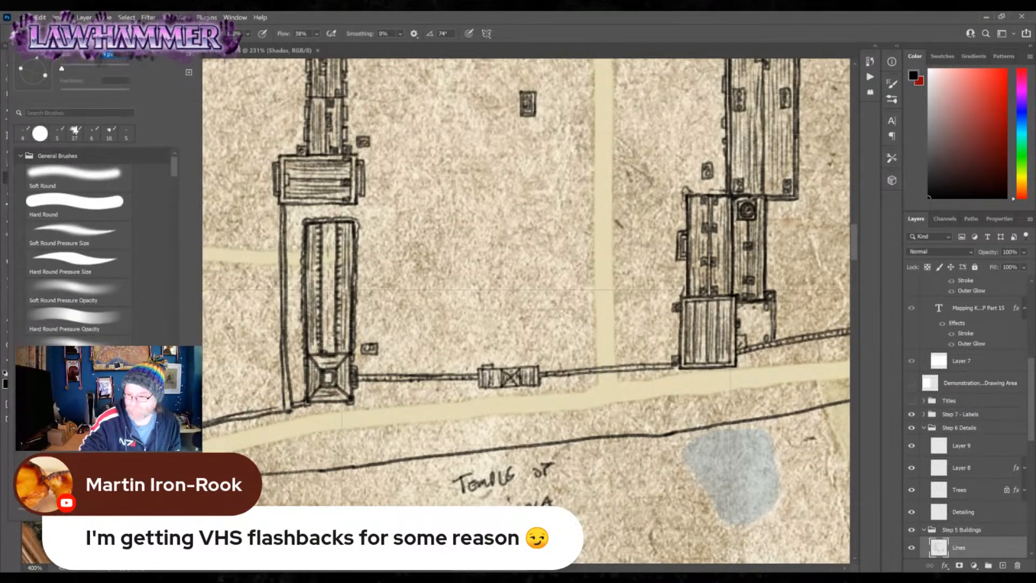
pyautogui.click(74, 263)
pyautogui.moveTo(1031, 390); pyautogui.dragTo(1032, 469)
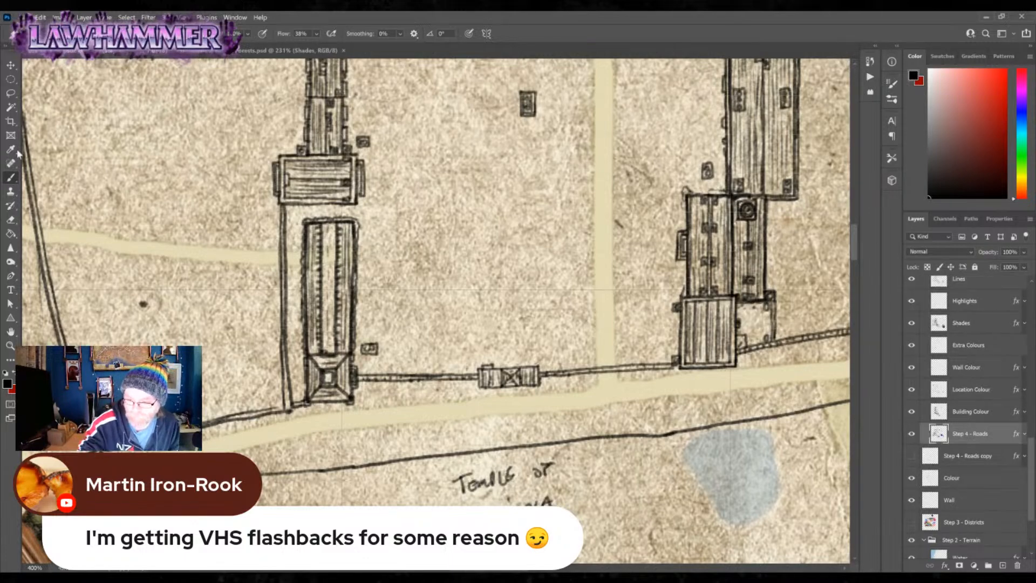
pyautogui.click(43, 34)
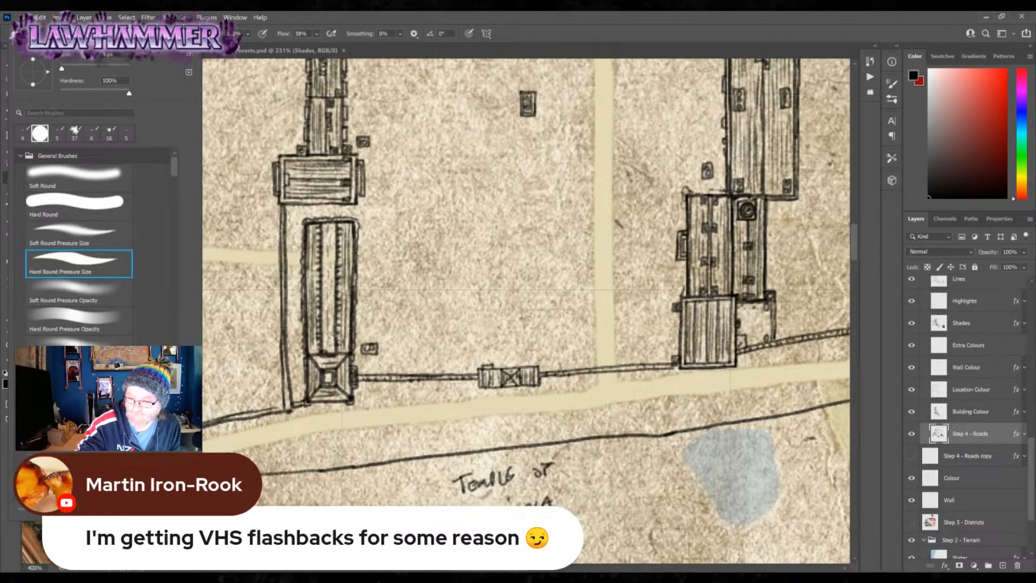
pyautogui.moveTo(392, 294)
pyautogui.mouseDown()
pyautogui.moveTo(384, 379)
pyautogui.moveTo(457, 376)
pyautogui.moveTo(633, 314)
pyautogui.moveTo(644, 341)
pyautogui.moveTo(632, 305)
pyautogui.mouseUp()
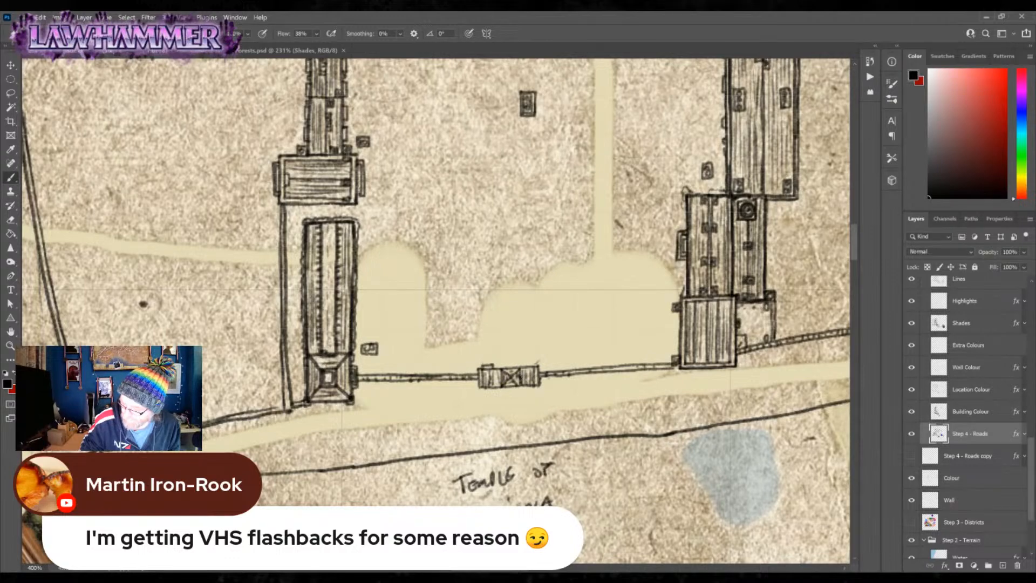
pyautogui.moveTo(366, 381); pyautogui.dragTo(453, 379)
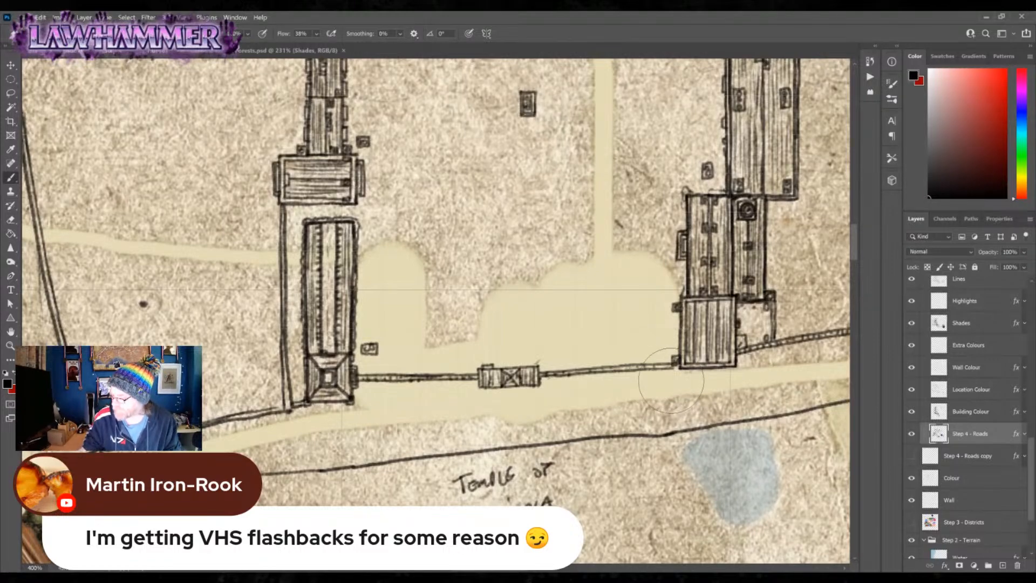
pyautogui.moveTo(647, 262)
pyautogui.mouseDown()
pyautogui.moveTo(627, 188)
pyautogui.moveTo(651, 257)
pyautogui.mouseUp()
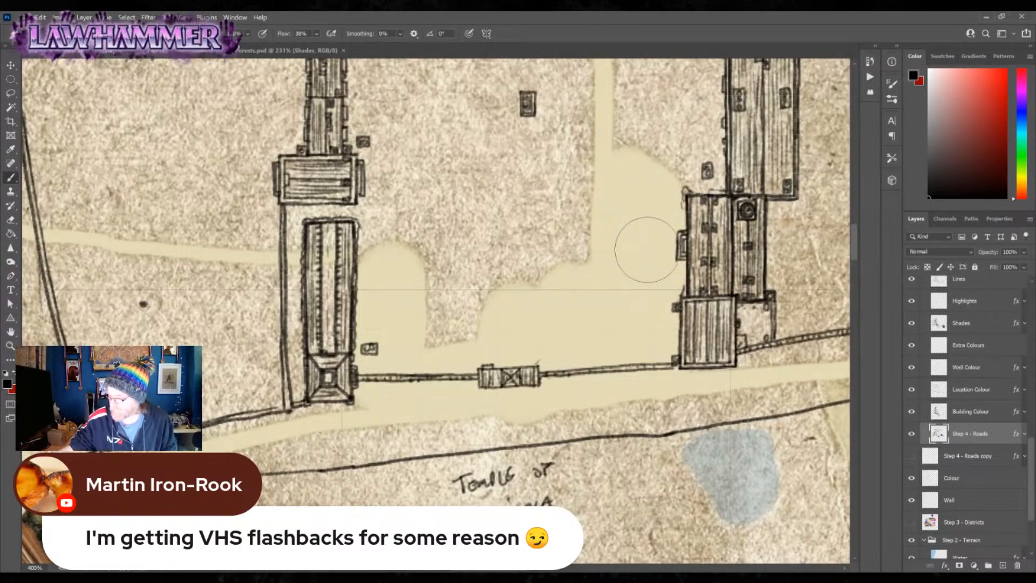
pyautogui.moveTo(558, 224); pyautogui.dragTo(603, 407)
pyautogui.moveTo(438, 408)
pyautogui.mouseDown()
pyautogui.moveTo(439, 354)
pyautogui.moveTo(435, 378)
pyautogui.moveTo(520, 363)
pyautogui.moveTo(593, 400)
pyautogui.moveTo(599, 343)
pyautogui.moveTo(585, 331)
pyautogui.moveTo(617, 238)
pyautogui.moveTo(638, 375)
pyautogui.moveTo(608, 430)
pyautogui.moveTo(735, 204)
pyautogui.moveTo(732, 345)
pyautogui.moveTo(708, 331)
pyautogui.mouseUp()
# - Reduce the brush size and fill the courtyard's edges and northern half with the road colour up to the palace walls
pyautogui.press('[')
pyautogui.press('[')
pyautogui.press('[')
pyautogui.press('[')
pyautogui.press('[')
pyautogui.press('[')
pyautogui.press('[')
pyautogui.press('[')
pyautogui.press('[')
pyautogui.press('[')
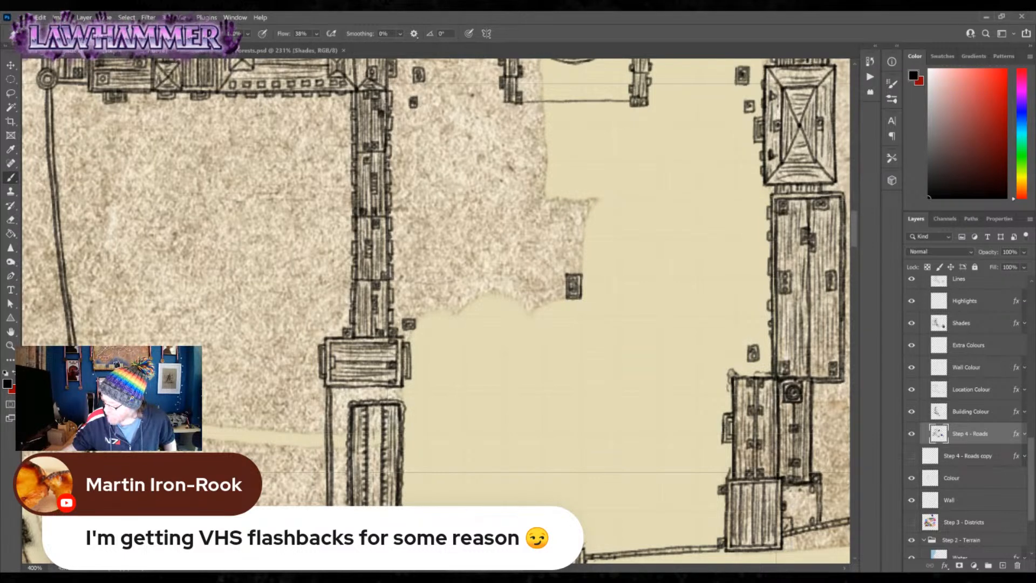
pyautogui.moveTo(728, 417); pyautogui.dragTo(726, 436)
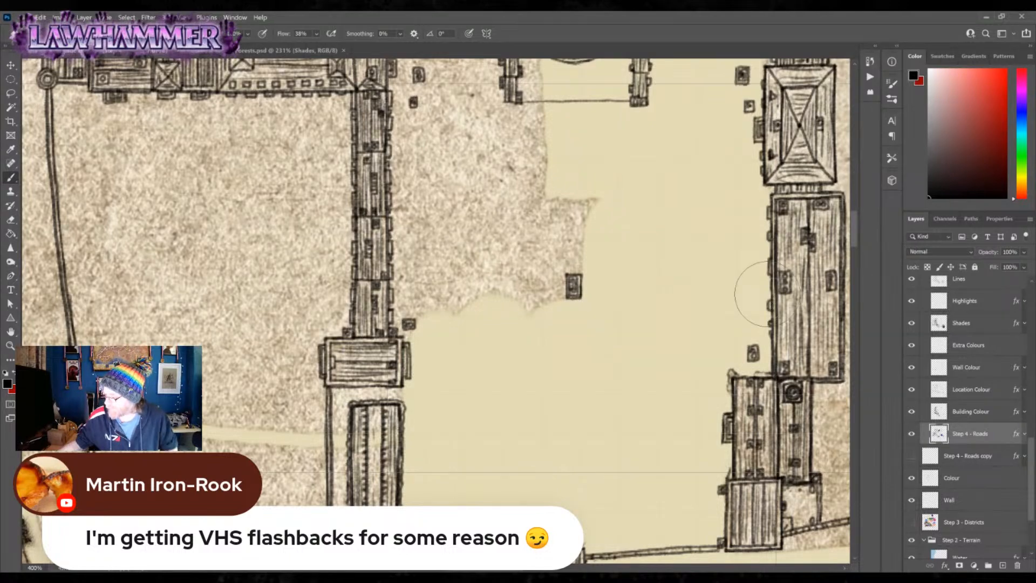
pyautogui.moveTo(788, 212); pyautogui.dragTo(751, 378)
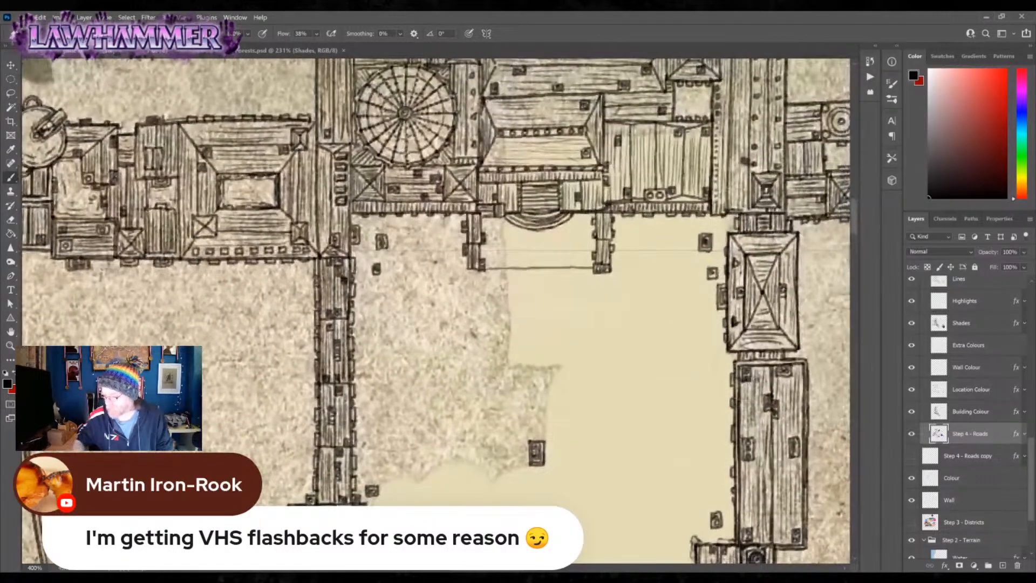
pyautogui.moveTo(510, 254)
pyautogui.mouseDown()
pyautogui.moveTo(479, 392)
pyautogui.moveTo(531, 383)
pyautogui.mouseUp()
pyautogui.moveTo(386, 248)
pyautogui.mouseDown()
pyautogui.moveTo(374, 241)
pyautogui.moveTo(384, 432)
pyautogui.moveTo(439, 327)
pyautogui.moveTo(431, 232)
pyautogui.moveTo(450, 227)
pyautogui.moveTo(443, 238)
pyautogui.moveTo(465, 287)
pyautogui.mouseUp()
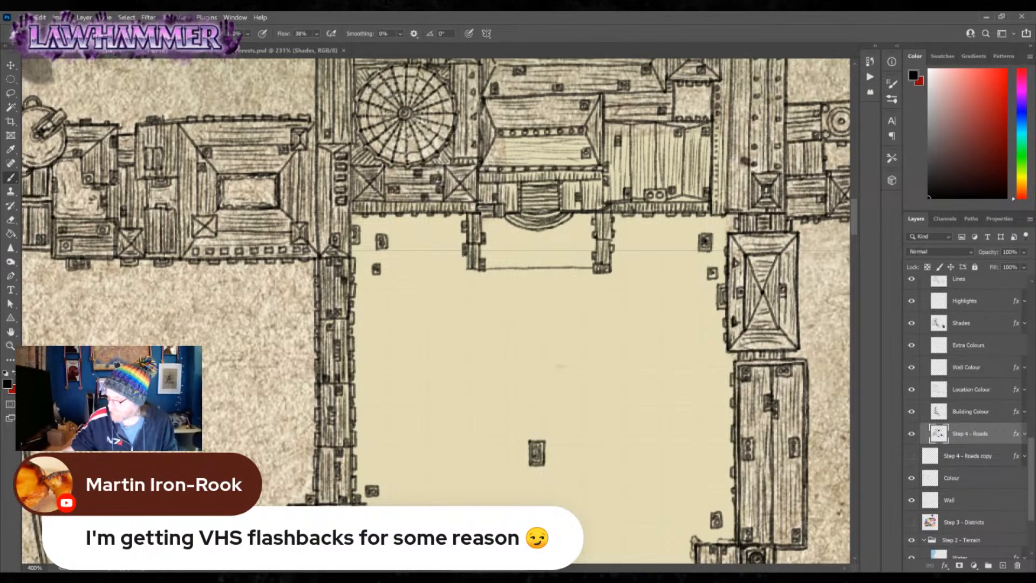
# - Erase the road colour from the forecourt in front of the palace's main entrance and save the map
pyautogui.moveTo(491, 235)
pyautogui.mouseDown()
pyautogui.moveTo(494, 251)
pyautogui.moveTo(502, 227)
pyautogui.moveTo(520, 260)
pyautogui.moveTo(586, 259)
pyautogui.moveTo(533, 267)
pyautogui.moveTo(588, 219)
pyautogui.moveTo(523, 216)
pyautogui.moveTo(508, 232)
pyautogui.moveTo(539, 248)
pyautogui.moveTo(575, 243)
pyautogui.moveTo(563, 233)
pyautogui.moveTo(545, 249)
pyautogui.mouseUp()
pyautogui.hotkey('ctrl', 's')
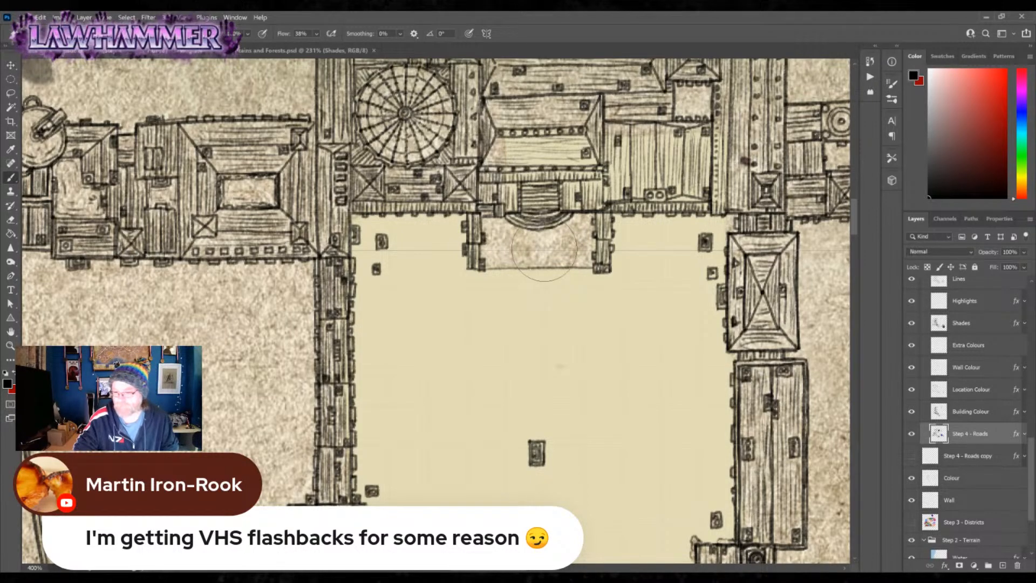
# - Cut the road colour out from under the palace's central roofs using a rectangular selection
pyautogui.press('m')
pyautogui.rightClick(13, 82)
pyautogui.click(60, 78)
pyautogui.moveTo(458, 92); pyautogui.dragTo(737, 211)
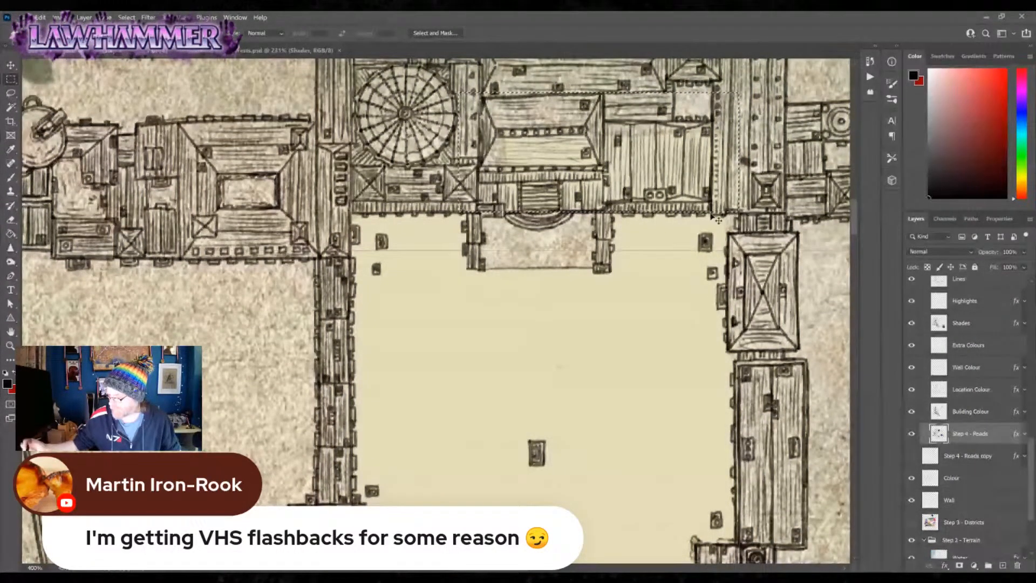
pyautogui.hotkey('ctrl', 'x')
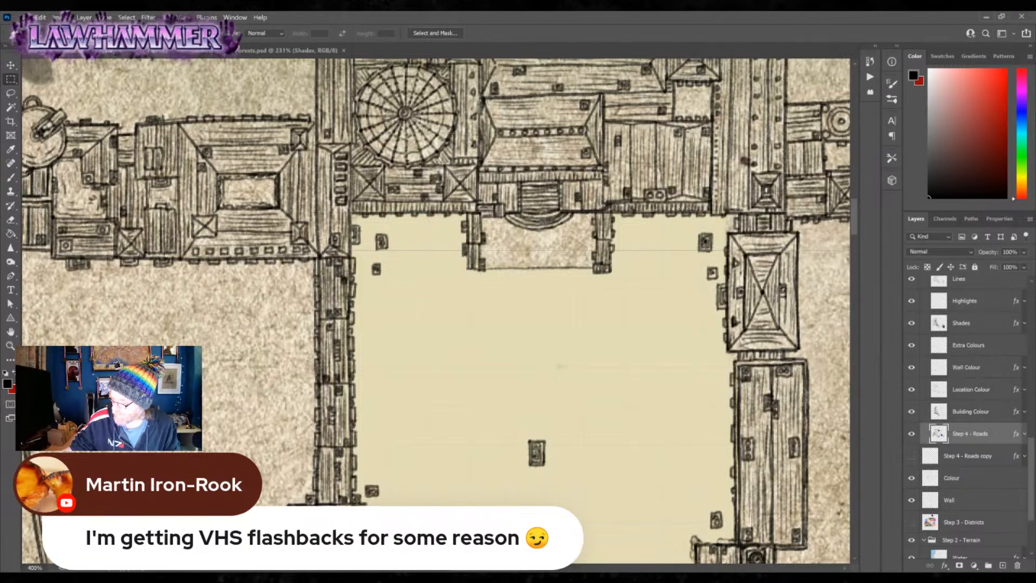
# - Fill the narrow strip beside the west range's long southern roof with the road colour and delete the leftover road segment outside it
pyautogui.moveTo(742, 478); pyautogui.dragTo(692, 271)
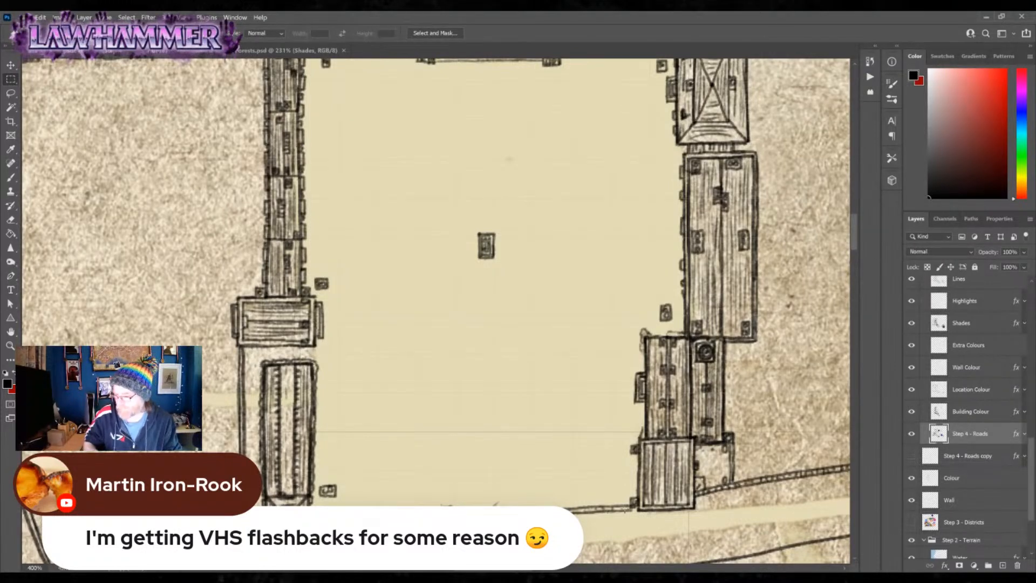
pyautogui.press('b')
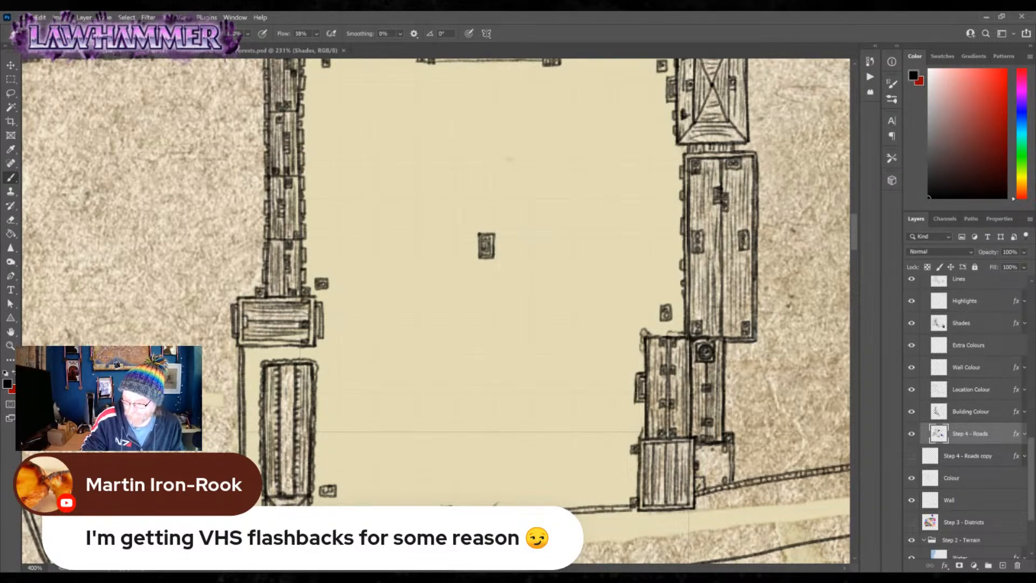
pyautogui.moveTo(315, 458); pyautogui.dragTo(523, 462)
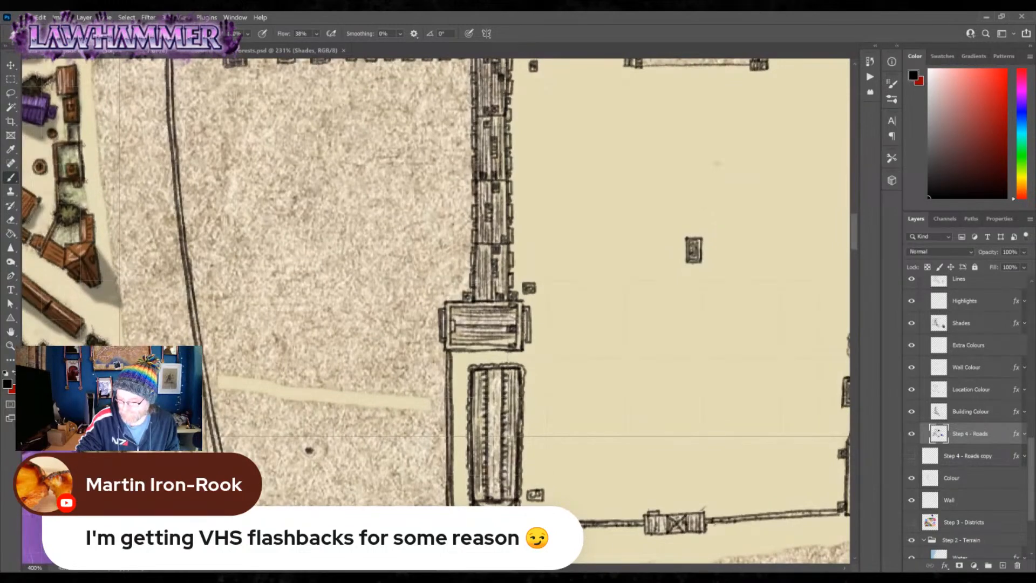
pyautogui.click(11, 93)
pyautogui.moveTo(226, 335)
pyautogui.mouseDown()
pyautogui.moveTo(298, 487)
pyautogui.moveTo(429, 477)
pyautogui.moveTo(437, 427)
pyautogui.moveTo(360, 345)
pyautogui.moveTo(245, 327)
pyautogui.mouseUp()
pyautogui.press('Delete')
# - Examine how the palace and its courtyard fit among the surrounding walls, roads and planned districts
pyautogui.press('z')
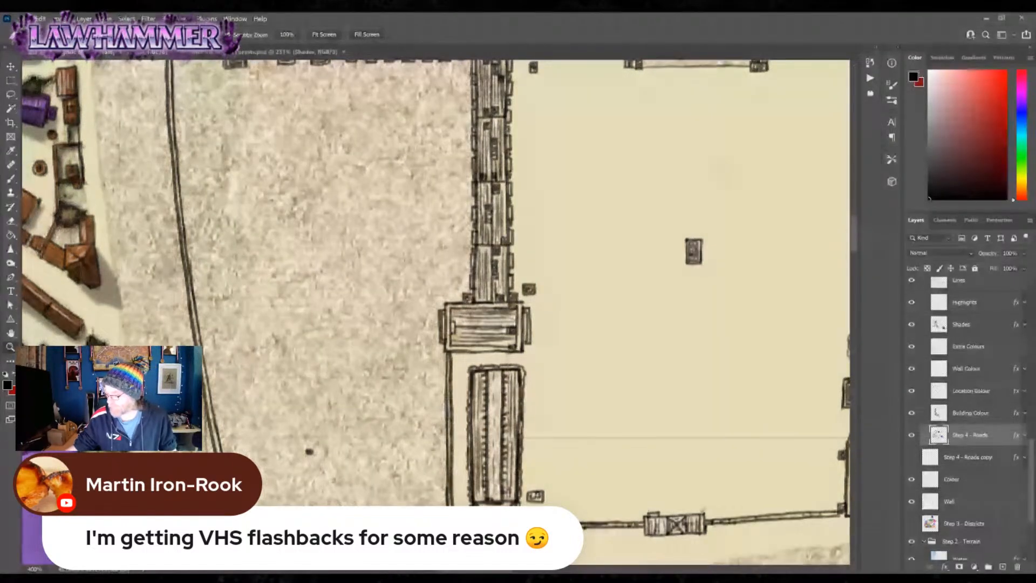
pyautogui.hotkey('ctrl', '-')
pyautogui.hotkey('ctrl', '-')
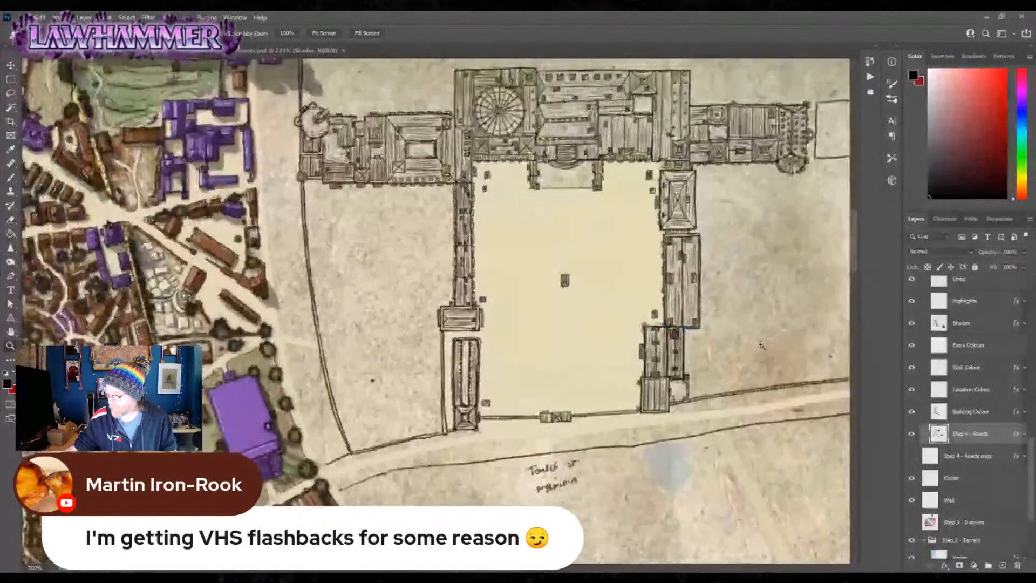
pyautogui.moveTo(766, 316); pyautogui.dragTo(657, 253)
pyautogui.moveTo(675, 411); pyautogui.dragTo(642, 411)
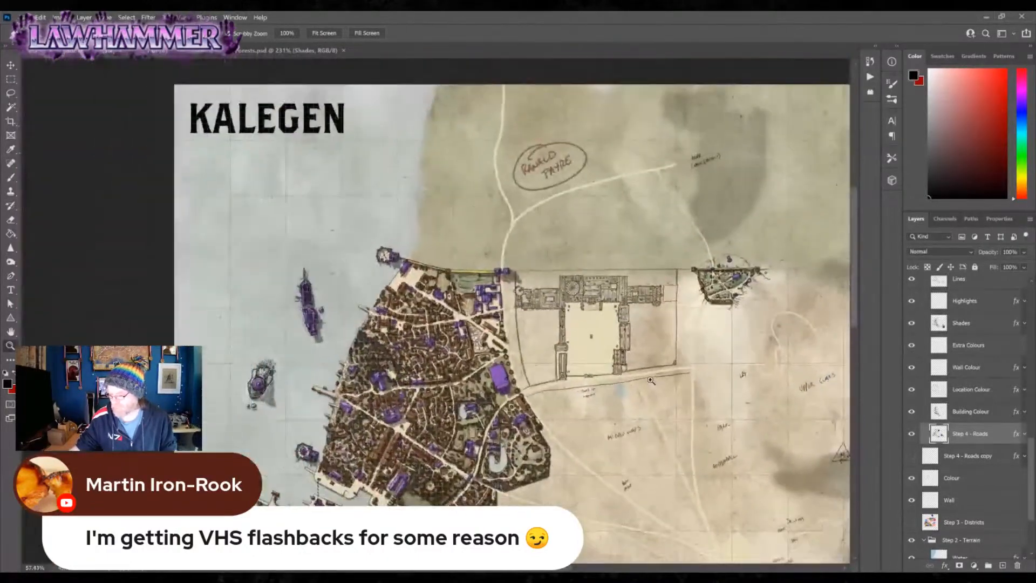
pyautogui.moveTo(707, 434); pyautogui.dragTo(645, 360)
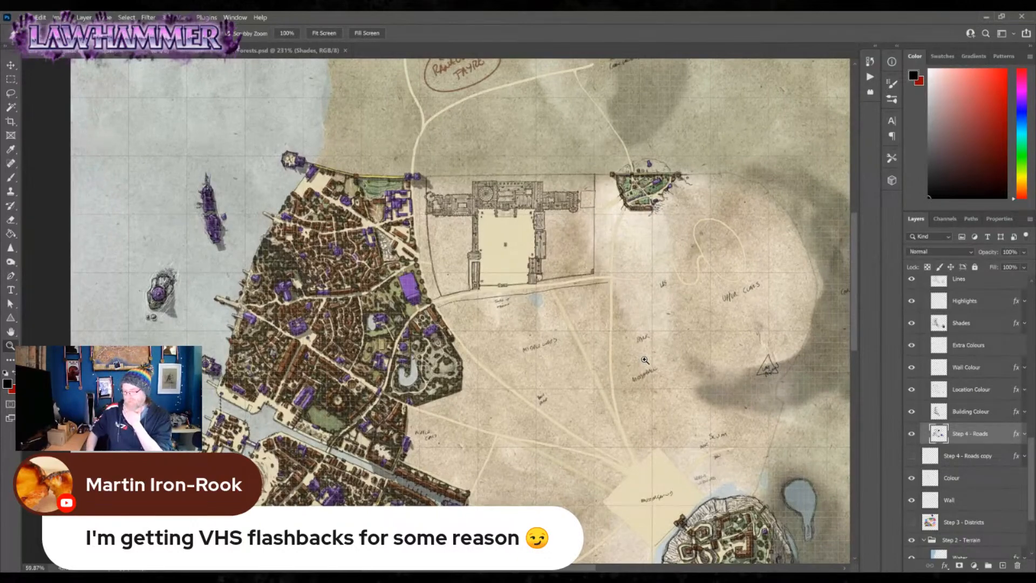
pyautogui.moveTo(522, 204); pyautogui.dragTo(521, 205)
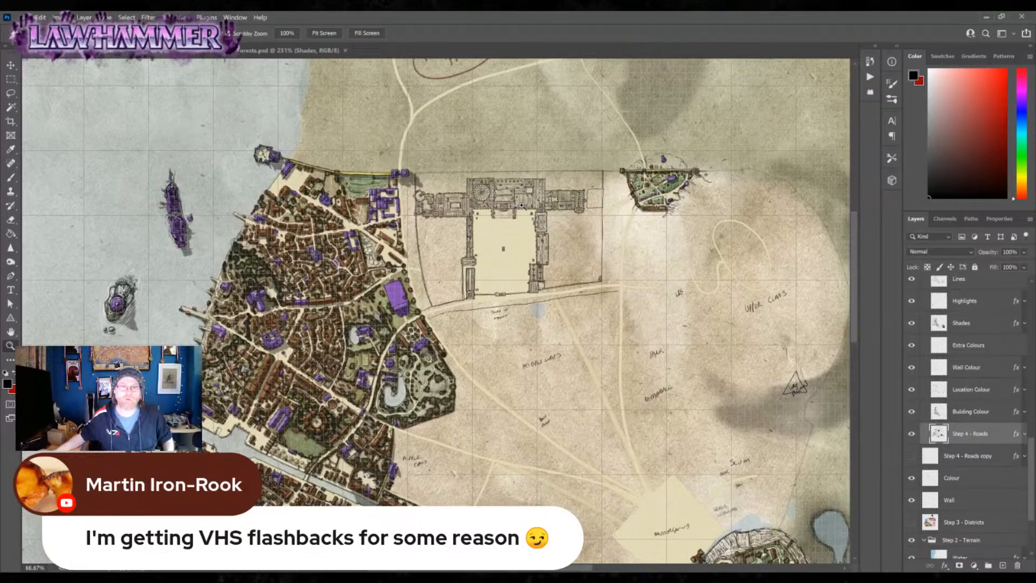
pyautogui.moveTo(521, 206); pyautogui.dragTo(535, 205)
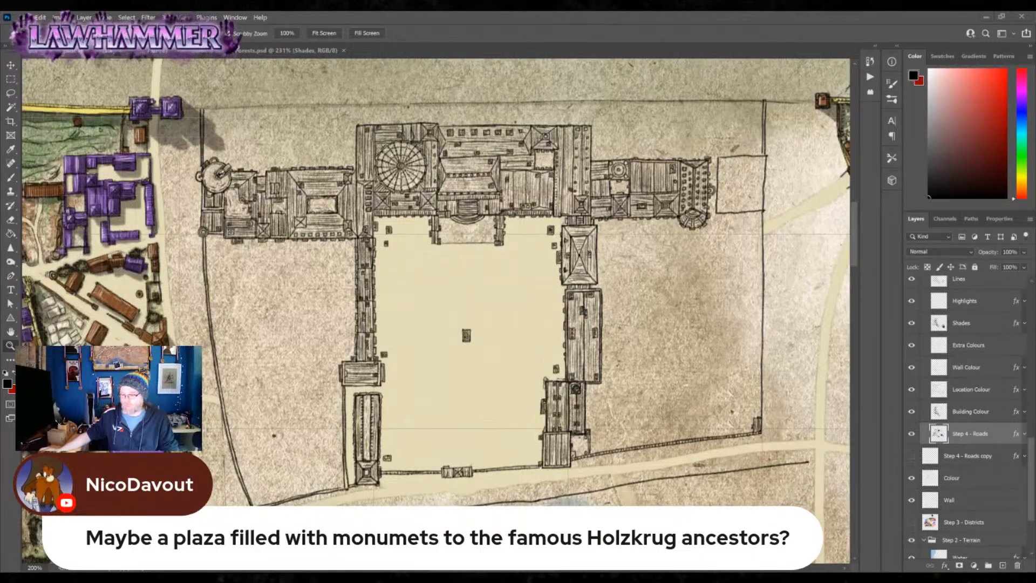
# - Examine the coloured landmarks, plaza and harbour forts of the finished city districts before returning to the palace
pyautogui.moveTo(272, 468); pyautogui.dragTo(568, 171)
pyautogui.moveTo(458, 469); pyautogui.dragTo(556, 170)
pyautogui.moveTo(356, 421); pyautogui.dragTo(548, 170)
pyautogui.moveTo(354, 358); pyautogui.dragTo(373, 420)
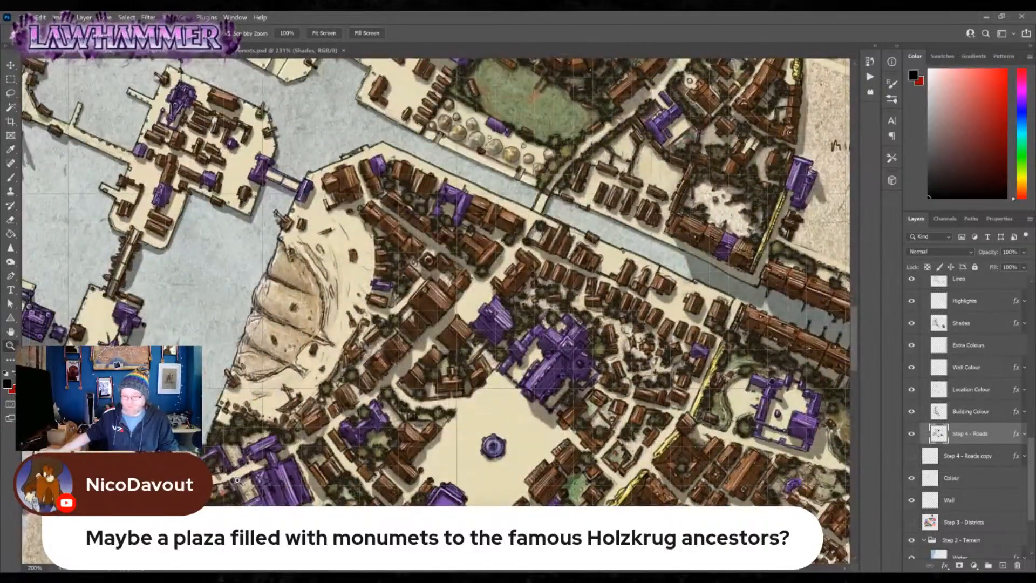
pyautogui.moveTo(184, 455); pyautogui.dragTo(441, 308)
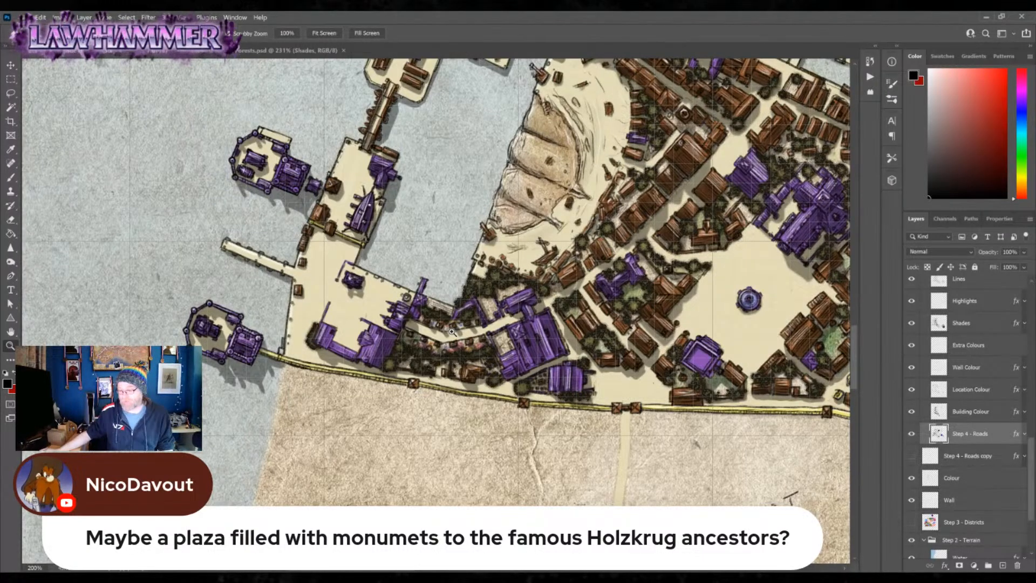
pyautogui.moveTo(451, 332); pyautogui.dragTo(407, 332)
pyautogui.moveTo(752, 270); pyautogui.dragTo(402, 460)
pyautogui.moveTo(809, 97); pyautogui.dragTo(623, 386)
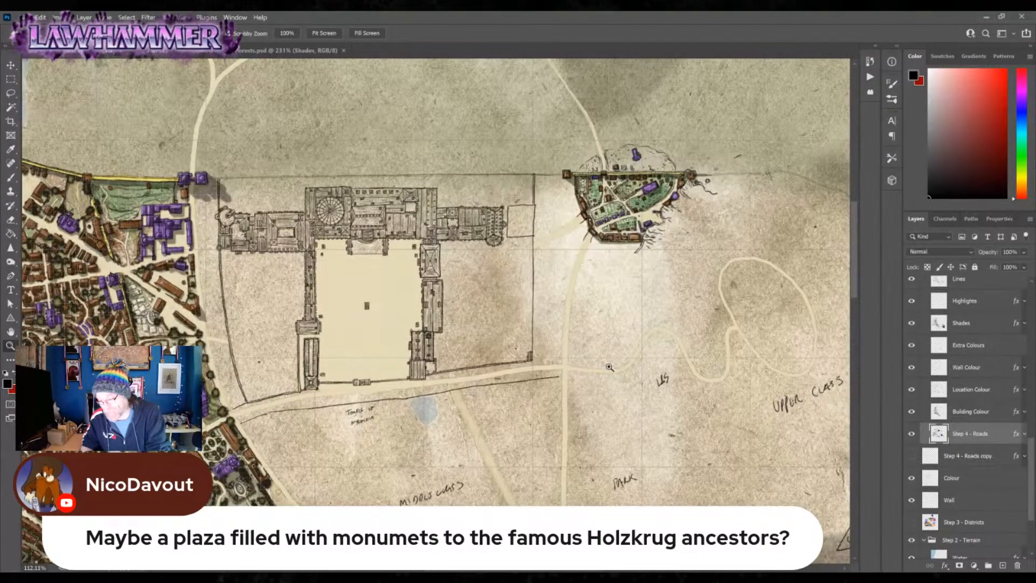
# - Paint the avenue south of the palace with the road colour on the Step 4 - Roads layer, filling it up to its inked edges
pyautogui.click(977, 369)
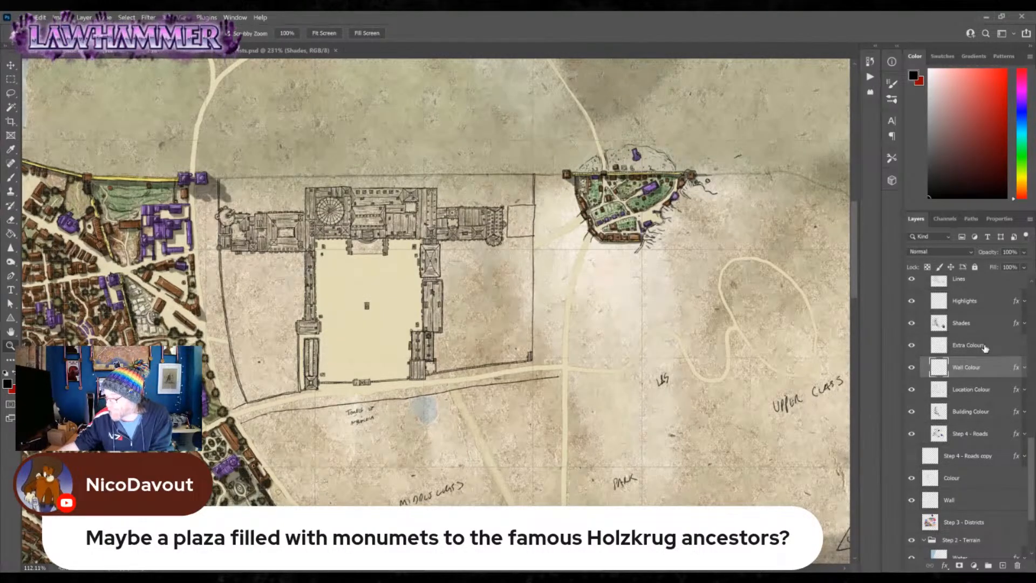
pyautogui.click(985, 346)
pyautogui.scroll(3, 1011, 511)
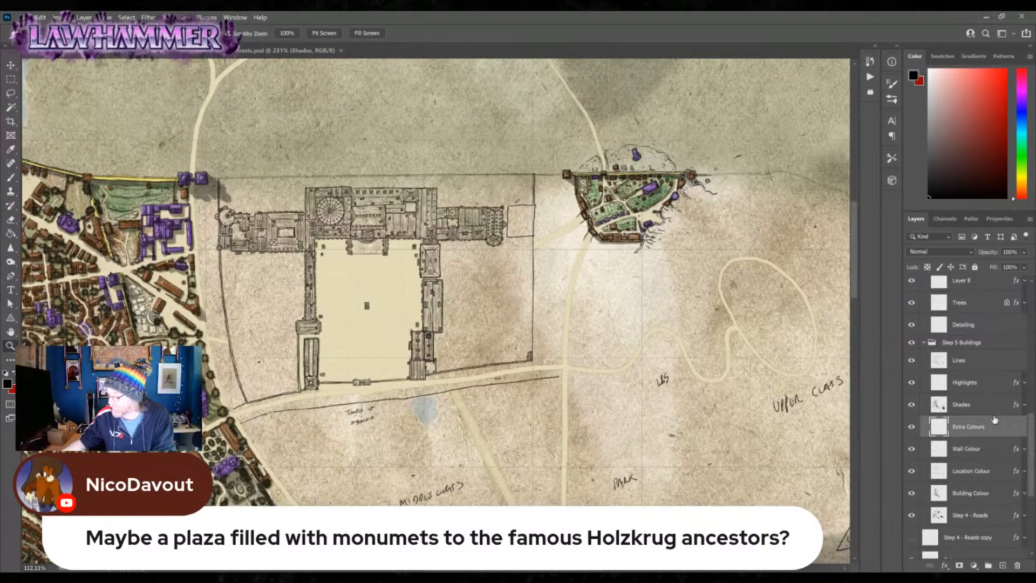
pyautogui.click(990, 515)
pyautogui.press('b')
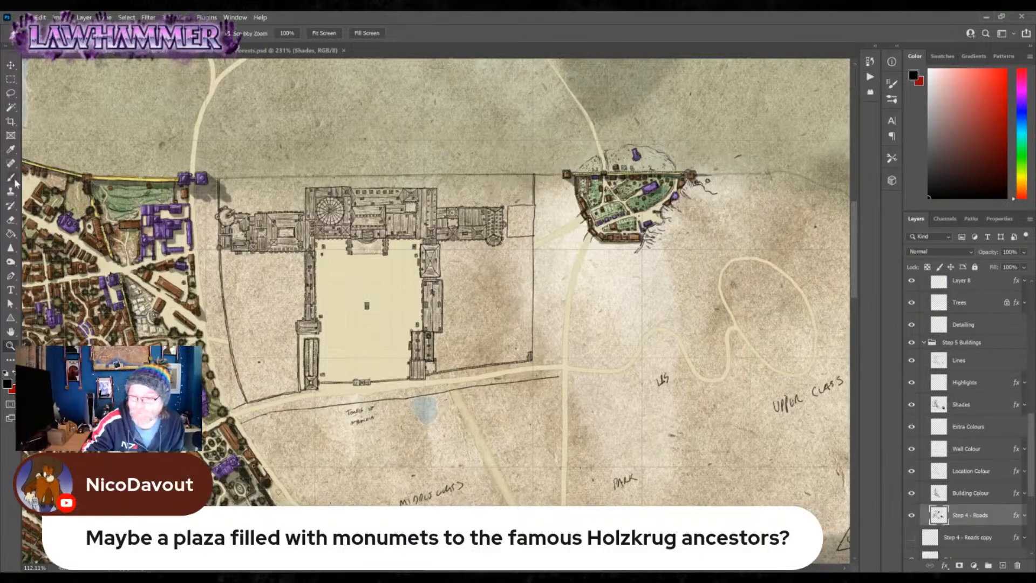
pyautogui.click(54, 33)
pyautogui.moveTo(248, 415)
pyautogui.mouseDown()
pyautogui.moveTo(300, 398)
pyautogui.moveTo(312, 405)
pyautogui.mouseUp()
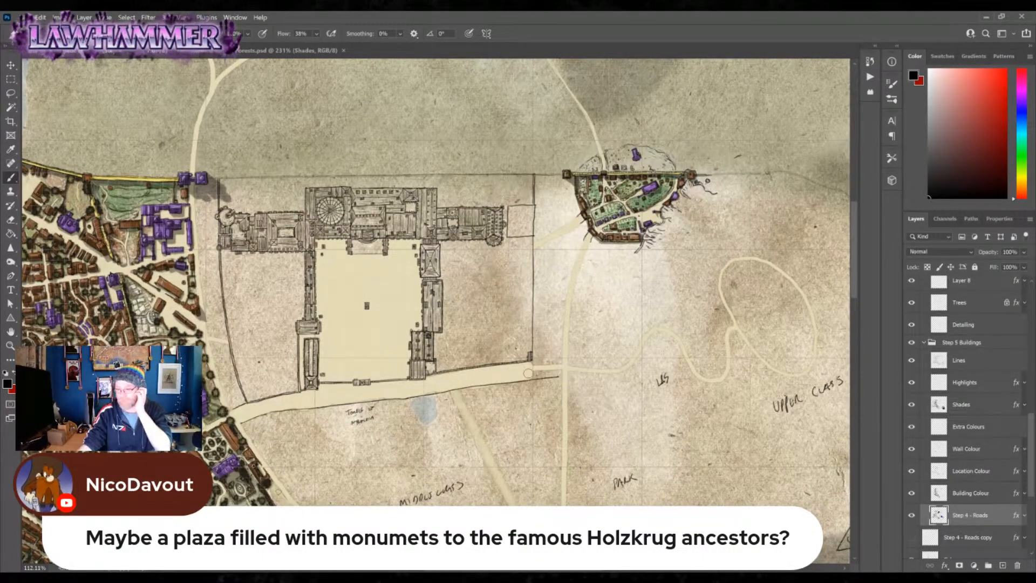
# - Ink a larger rectangular outline around the courtyard's southern gatehouse on the Lines layer with a small brush
pyautogui.press('z')
pyautogui.click(371, 373)
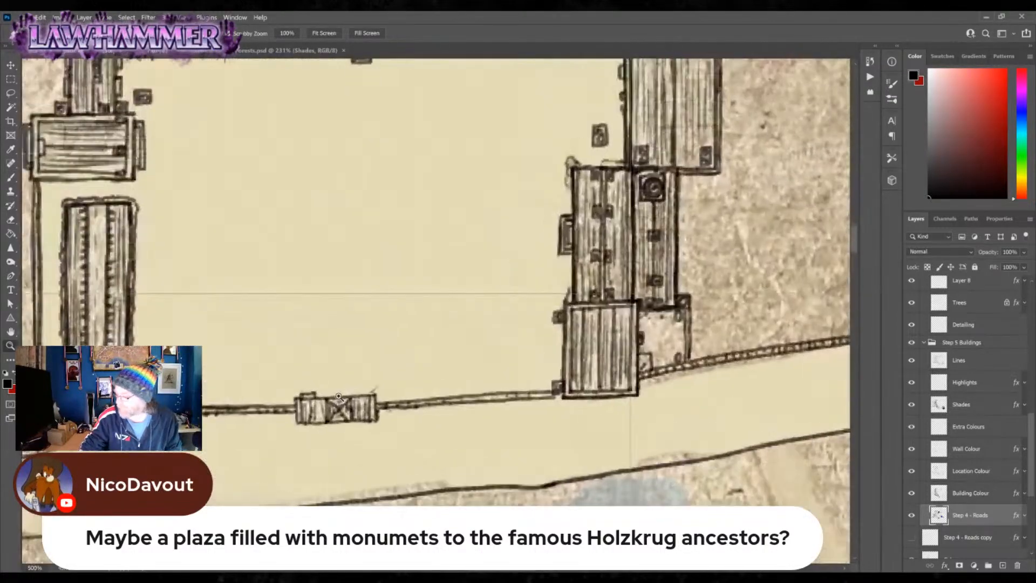
pyautogui.moveTo(445, 468); pyautogui.dragTo(485, 350)
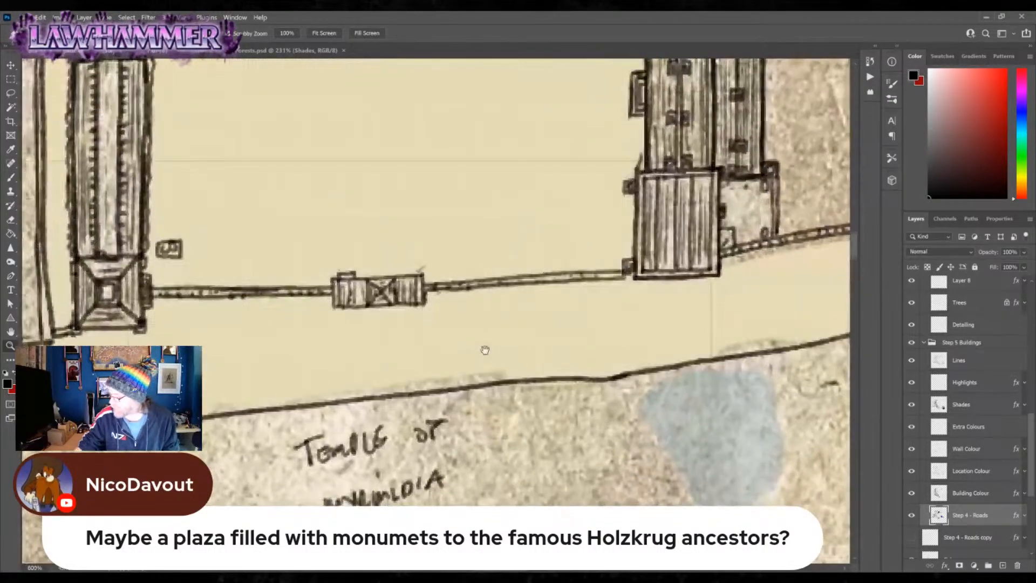
pyautogui.click(979, 367)
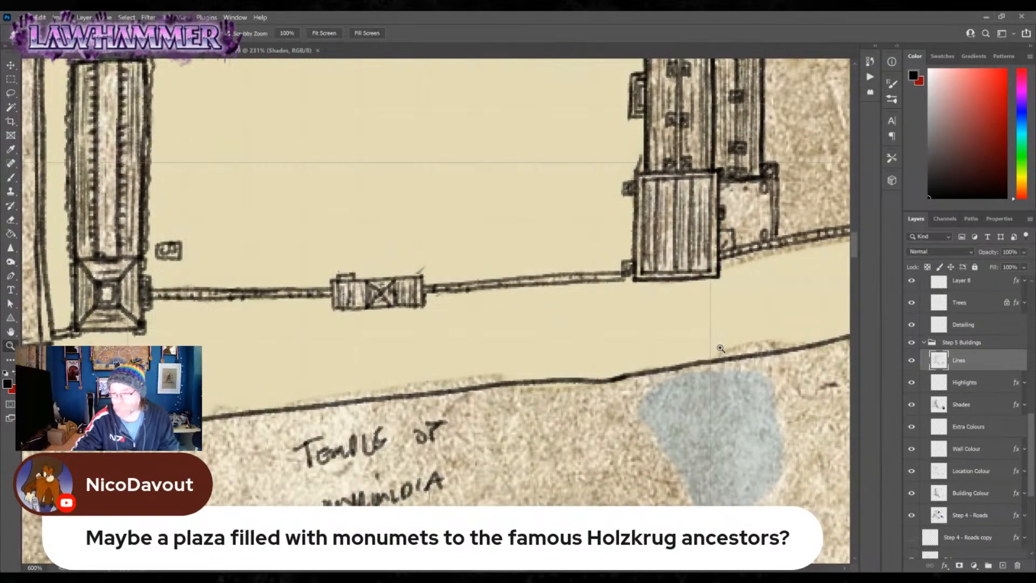
pyautogui.click(12, 179)
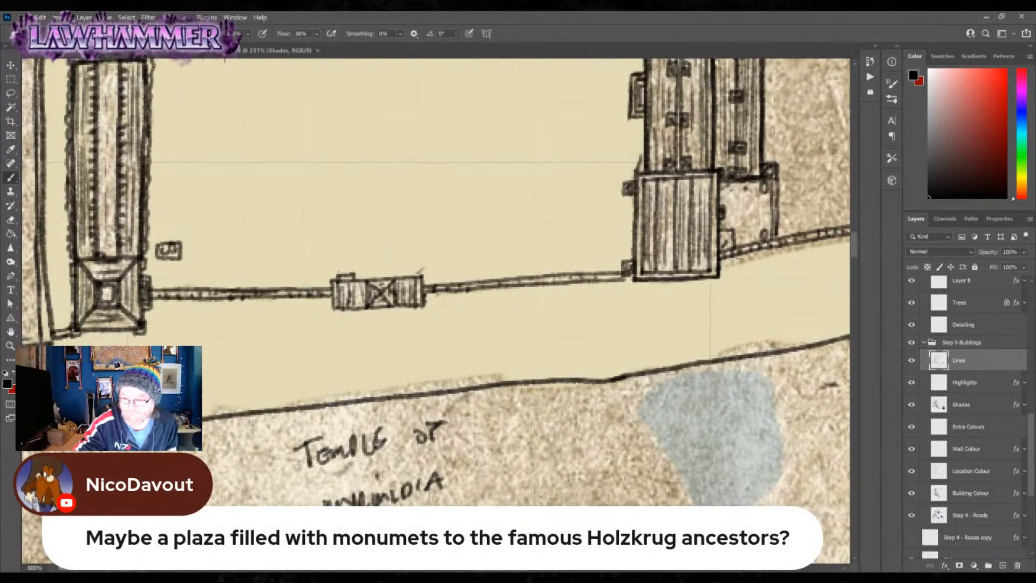
pyautogui.click(45, 34)
pyautogui.click(39, 133)
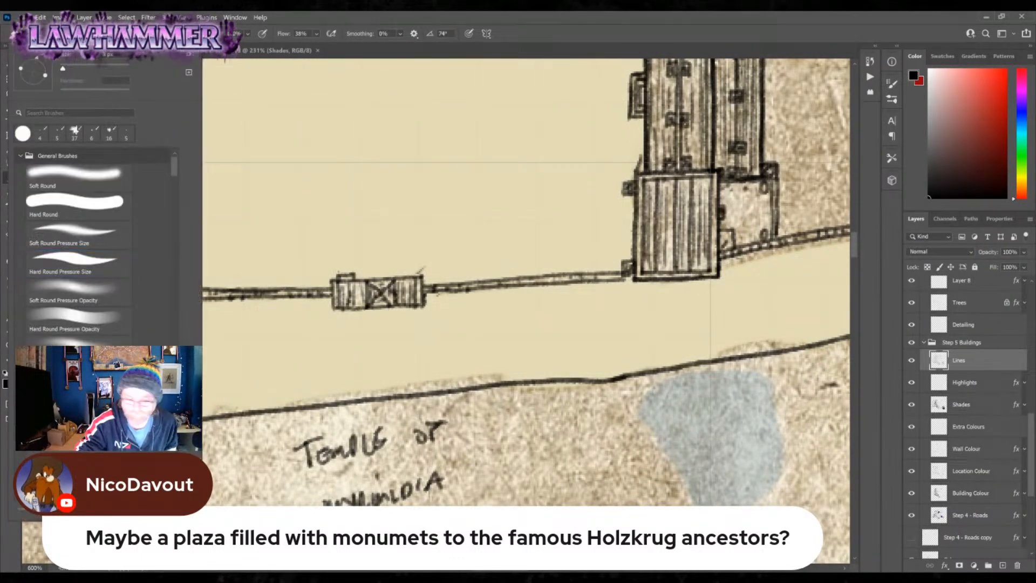
pyautogui.moveTo(304, 262)
pyautogui.mouseDown()
pyautogui.moveTo(303, 282)
pyautogui.moveTo(306, 260)
pyautogui.moveTo(447, 262)
pyautogui.moveTo(446, 284)
pyautogui.mouseUp()
pyautogui.moveTo(303, 292)
pyautogui.mouseDown()
pyautogui.moveTo(304, 321)
pyautogui.moveTo(444, 320)
pyautogui.mouseUp()
pyautogui.moveTo(446, 284); pyautogui.dragTo(446, 320)
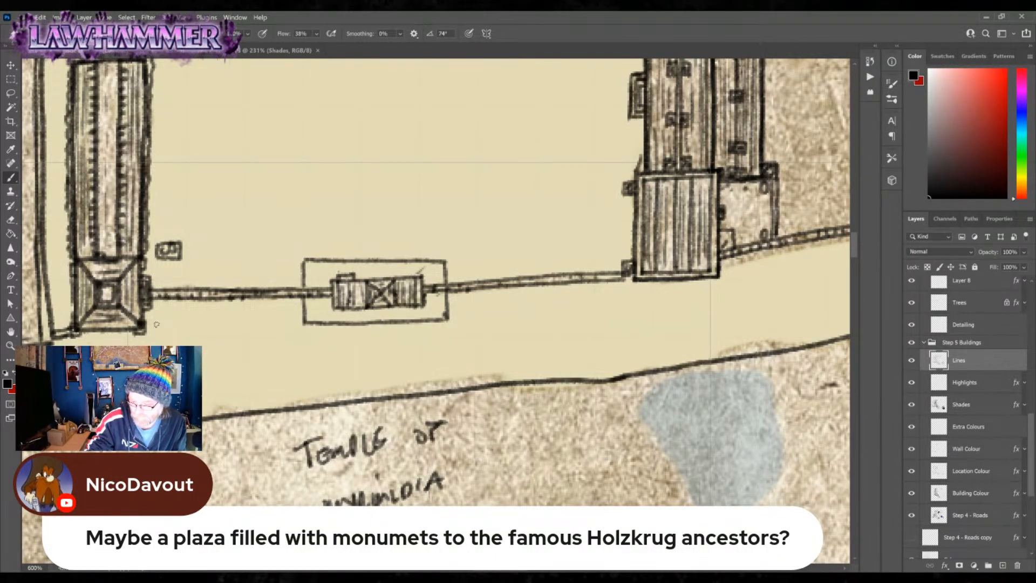
# - Clear the wall lines inside the enlarged gatehouse outline and ink a roof ridge on both sides of its central block
pyautogui.moveTo(297, 300)
pyautogui.mouseDown()
pyautogui.moveTo(299, 312)
pyautogui.moveTo(311, 287)
pyautogui.moveTo(327, 299)
pyautogui.mouseUp()
pyautogui.moveTo(427, 286)
pyautogui.mouseDown()
pyautogui.moveTo(430, 296)
pyautogui.moveTo(441, 287)
pyautogui.mouseUp()
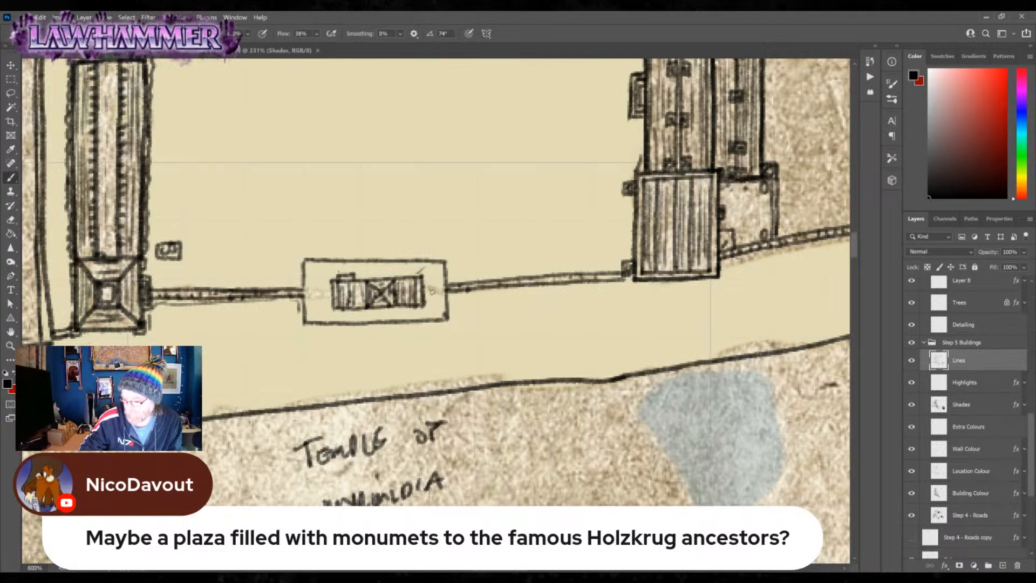
pyautogui.moveTo(303, 292); pyautogui.dragTo(328, 292)
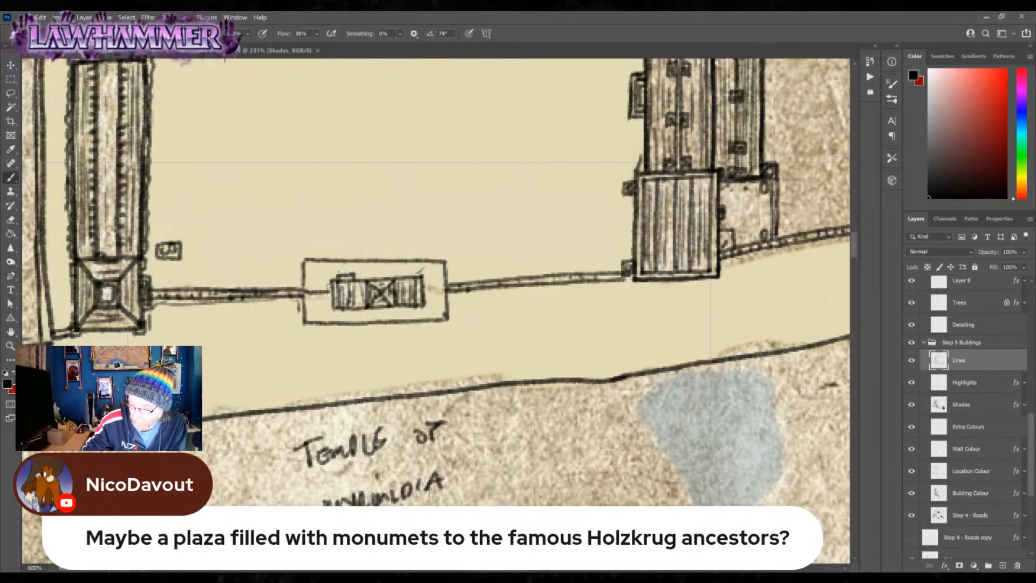
pyautogui.moveTo(424, 290); pyautogui.dragTo(446, 290)
# - Detail the enlarged gatehouse with roof hatching, small chimneys and narrow projections at both ends
pyautogui.moveTo(306, 300); pyautogui.dragTo(330, 299)
pyautogui.moveTo(307, 304); pyautogui.dragTo(332, 311)
pyautogui.moveTo(311, 317); pyautogui.dragTo(388, 315)
pyautogui.moveTo(351, 314); pyautogui.dragTo(443, 313)
pyautogui.moveTo(424, 307); pyautogui.dragTo(443, 297)
pyautogui.moveTo(306, 285); pyautogui.dragTo(335, 283)
pyautogui.moveTo(307, 277); pyautogui.dragTo(461, 270)
pyautogui.moveTo(303, 264); pyautogui.dragTo(303, 319)
pyautogui.moveTo(445, 265)
pyautogui.mouseDown()
pyautogui.moveTo(452, 296)
pyautogui.moveTo(439, 268)
pyautogui.moveTo(402, 263)
pyautogui.moveTo(411, 264)
pyautogui.mouseUp()
pyautogui.moveTo(324, 280)
pyautogui.mouseDown()
pyautogui.moveTo(309, 280)
pyautogui.moveTo(320, 280)
pyautogui.moveTo(344, 319)
pyautogui.moveTo(361, 306)
pyautogui.mouseUp()
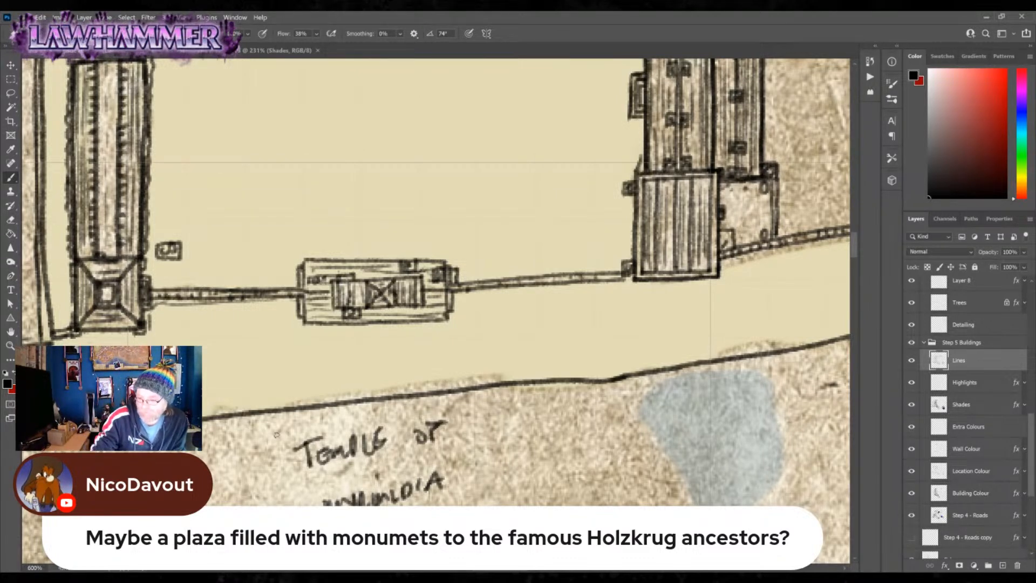
# - Ink a row of small monument-like blocks along the outer side of the courtyard wall west of the gatehouse
pyautogui.moveTo(160, 307)
pyautogui.mouseDown()
pyautogui.moveTo(161, 317)
pyautogui.moveTo(175, 316)
pyautogui.mouseUp()
pyautogui.moveTo(161, 307); pyautogui.dragTo(193, 314)
pyautogui.moveTo(192, 314); pyautogui.dragTo(208, 304)
pyautogui.moveTo(208, 304)
pyautogui.mouseDown()
pyautogui.moveTo(193, 304)
pyautogui.moveTo(225, 314)
pyautogui.mouseUp()
pyautogui.moveTo(226, 314); pyautogui.dragTo(240, 304)
pyautogui.moveTo(240, 305)
pyautogui.mouseDown()
pyautogui.moveTo(226, 305)
pyautogui.moveTo(273, 312)
pyautogui.mouseUp()
pyautogui.moveTo(273, 312)
pyautogui.mouseDown()
pyautogui.moveTo(272, 302)
pyautogui.moveTo(255, 304)
pyautogui.moveTo(294, 312)
pyautogui.mouseUp()
pyautogui.moveTo(294, 312); pyautogui.dragTo(295, 301)
pyautogui.moveTo(295, 302); pyautogui.dragTo(282, 302)
# - Ink a matching row of blocks outside the wall east of the gatehouse and add small inner marks to the blocks on both sides
pyautogui.moveTo(460, 295); pyautogui.dragTo(459, 305)
pyautogui.moveTo(459, 305); pyautogui.dragTo(469, 303)
pyautogui.moveTo(469, 303); pyautogui.dragTo(470, 294)
pyautogui.moveTo(469, 294)
pyautogui.mouseDown()
pyautogui.moveTo(459, 295)
pyautogui.moveTo(497, 301)
pyautogui.mouseUp()
pyautogui.moveTo(496, 301); pyautogui.dragTo(496, 292)
pyautogui.moveTo(496, 292)
pyautogui.mouseDown()
pyautogui.moveTo(479, 294)
pyautogui.moveTo(509, 300)
pyautogui.mouseUp()
pyautogui.moveTo(509, 300); pyautogui.dragTo(523, 289)
pyautogui.moveTo(523, 289); pyautogui.dragTo(509, 291)
pyautogui.moveTo(535, 289)
pyautogui.mouseDown()
pyautogui.moveTo(549, 297)
pyautogui.moveTo(548, 287)
pyautogui.mouseUp()
pyautogui.moveTo(548, 287)
pyautogui.mouseDown()
pyautogui.moveTo(535, 289)
pyautogui.moveTo(599, 294)
pyautogui.moveTo(585, 286)
pyautogui.moveTo(628, 283)
pyautogui.moveTo(614, 285)
pyautogui.mouseUp()
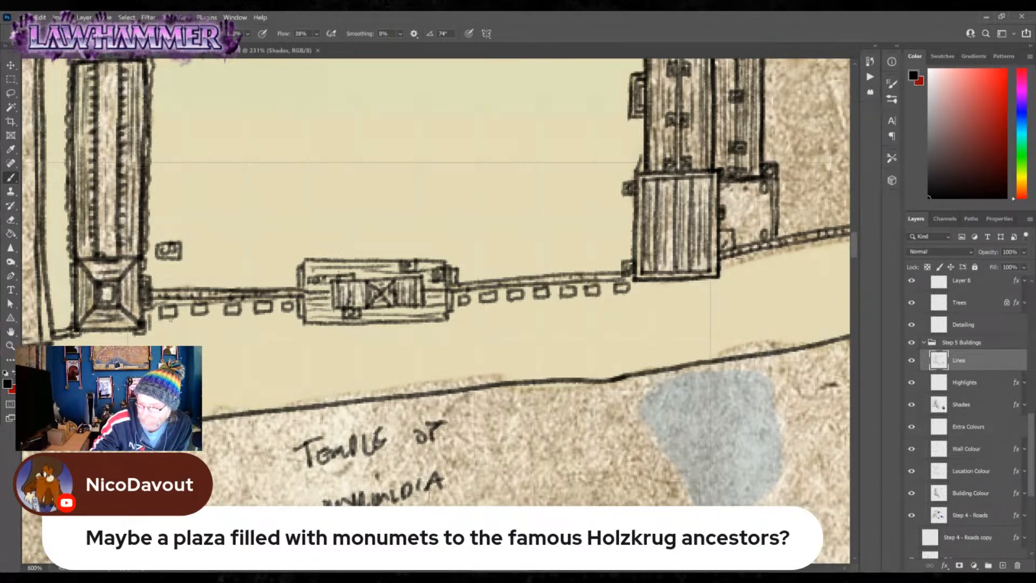
pyautogui.moveTo(229, 305); pyautogui.dragTo(289, 309)
pyautogui.moveTo(486, 295); pyautogui.dragTo(570, 294)
pyautogui.moveTo(588, 285); pyautogui.dragTo(592, 290)
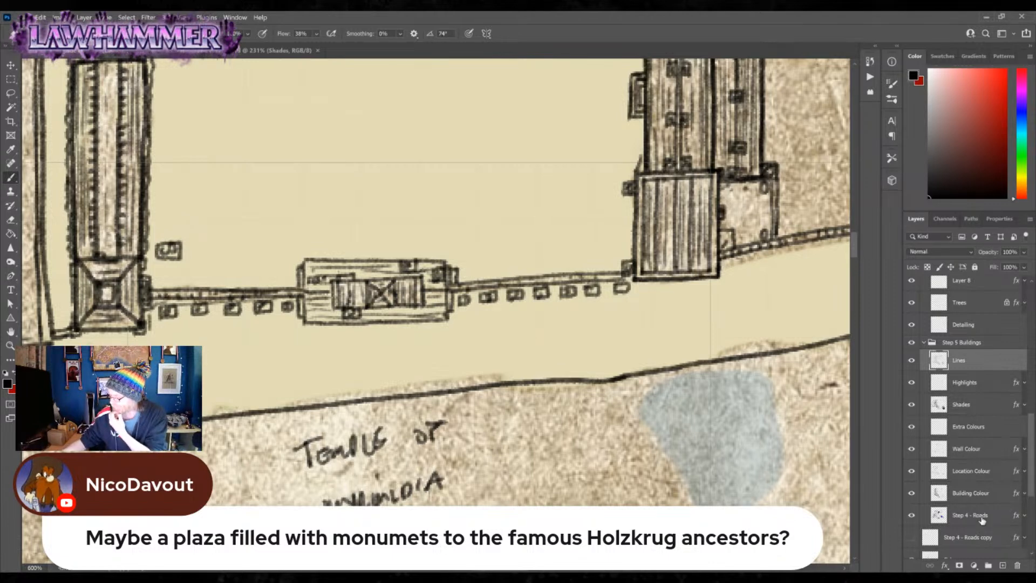
# - Make the Step 4 - Roads layer active and examine the whole palace with its southern avenue and surroundings
pyautogui.click(979, 493)
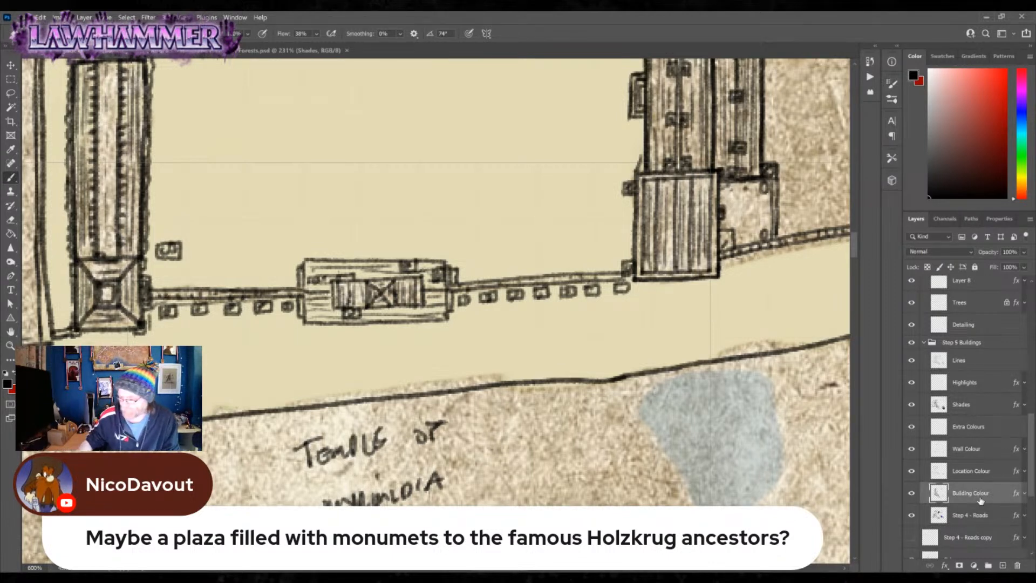
pyautogui.click(980, 510)
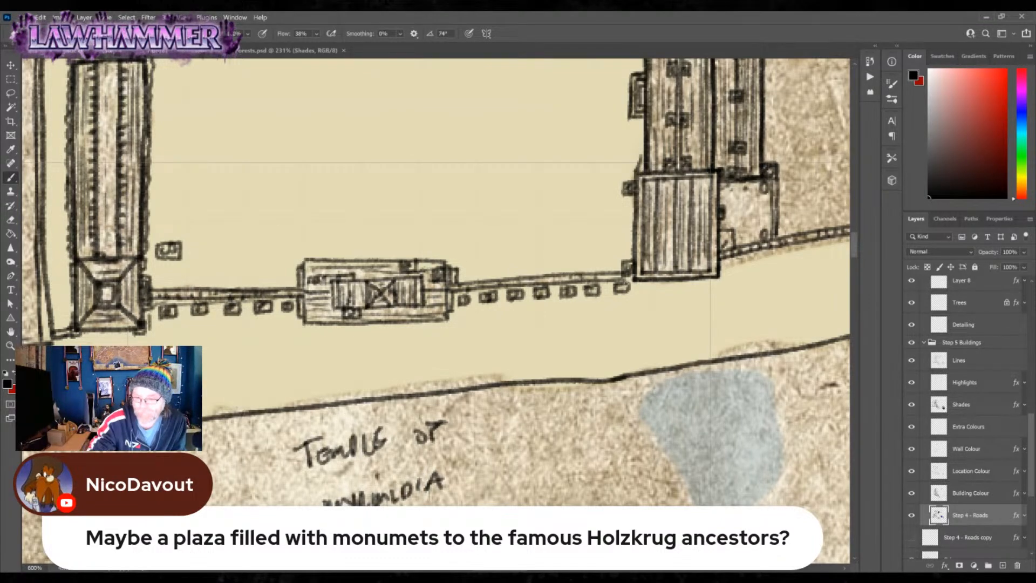
pyautogui.press('z')
pyautogui.click(619, 392)
pyautogui.moveTo(606, 400); pyautogui.dragTo(545, 356)
pyautogui.moveTo(739, 326); pyautogui.dragTo(601, 409)
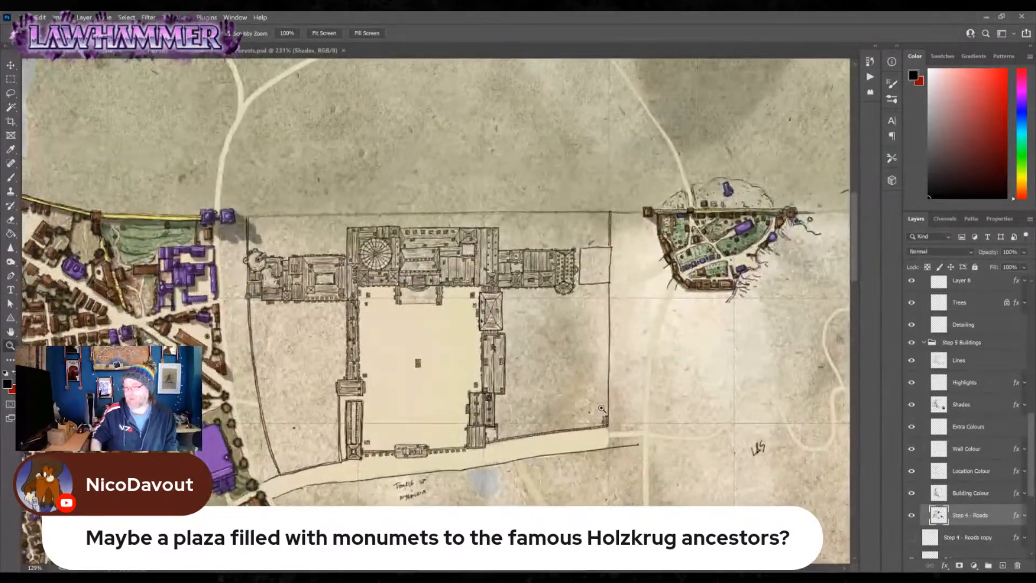